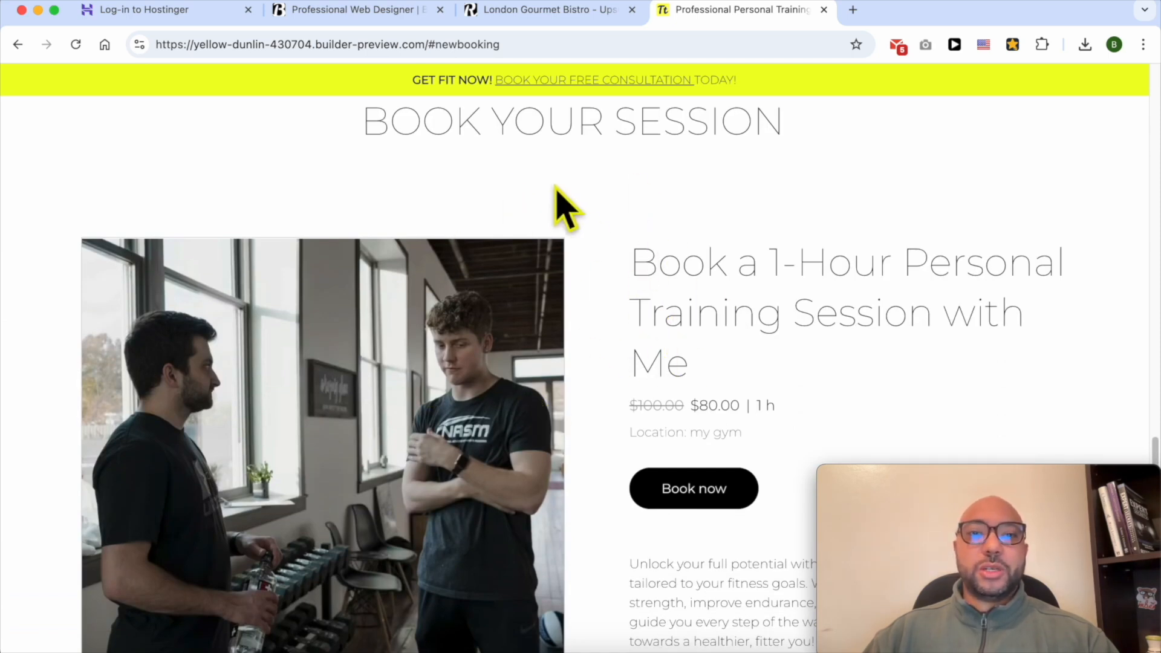
- Book the 1-hour personal training session for December 21, 2024 at 05:00 PM and proceed to checkout
{"action": "triple_click", "coordinate": [715, 275]}
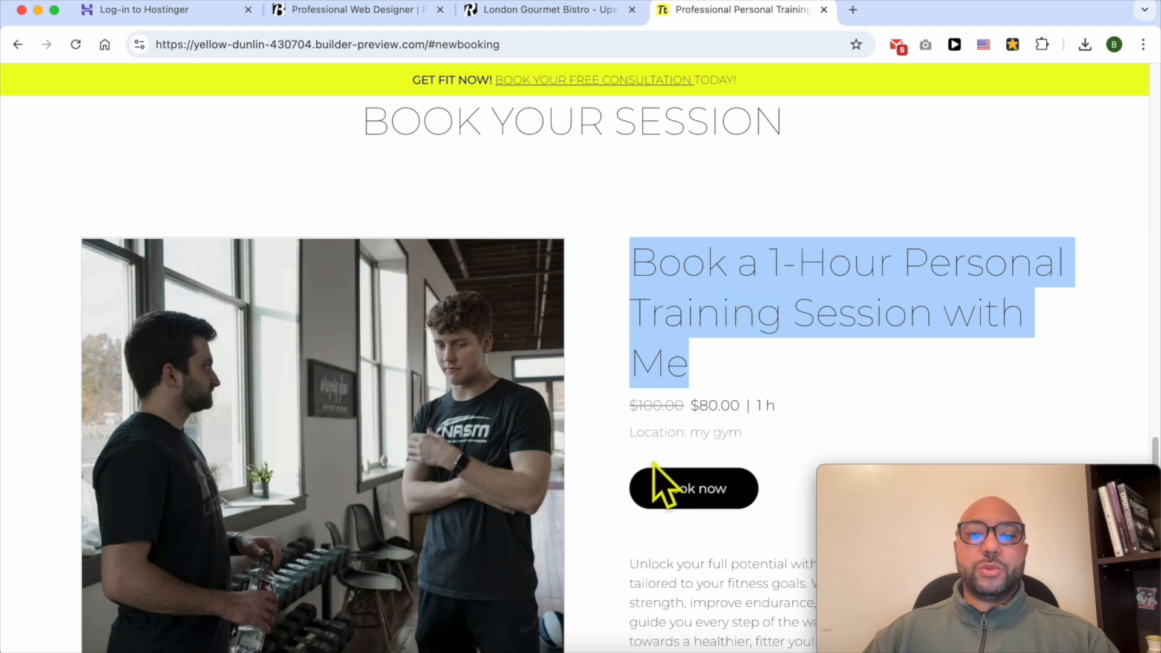
{"action": "left_click", "coordinate": [696, 499]}
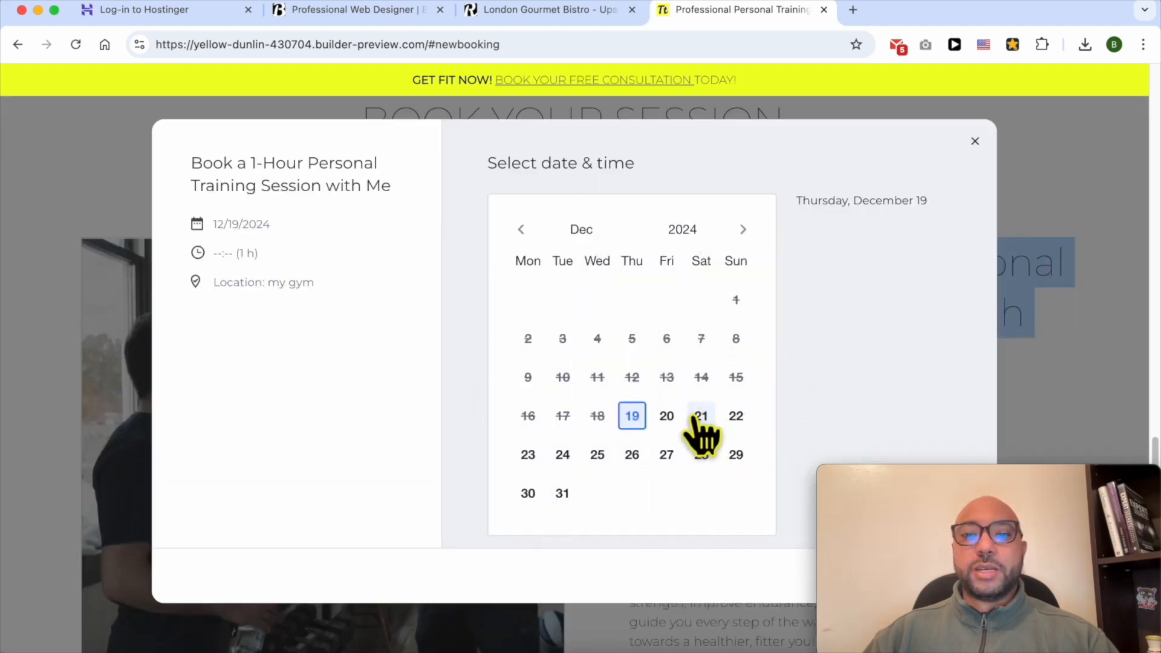
{"action": "left_click", "coordinate": [667, 418]}
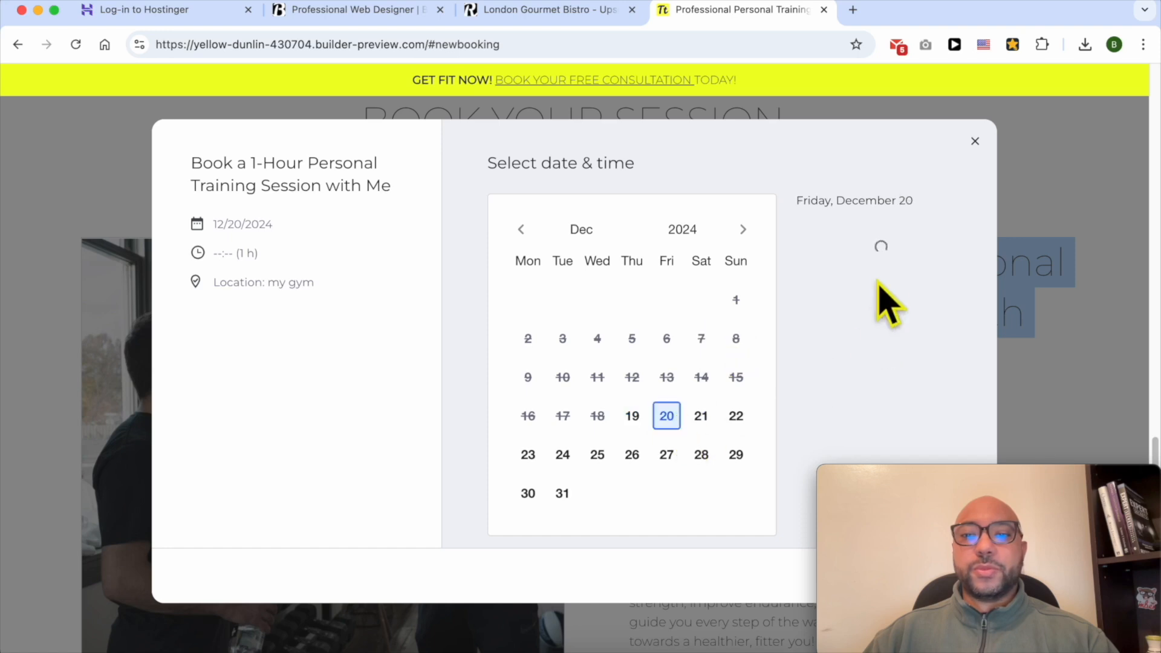
{"action": "left_click", "coordinate": [701, 416]}
{"action": "left_click", "coordinate": [895, 293]}
{"action": "left_click_drag", "start_coordinate": [985, 475], "coordinate": [145, 478]}
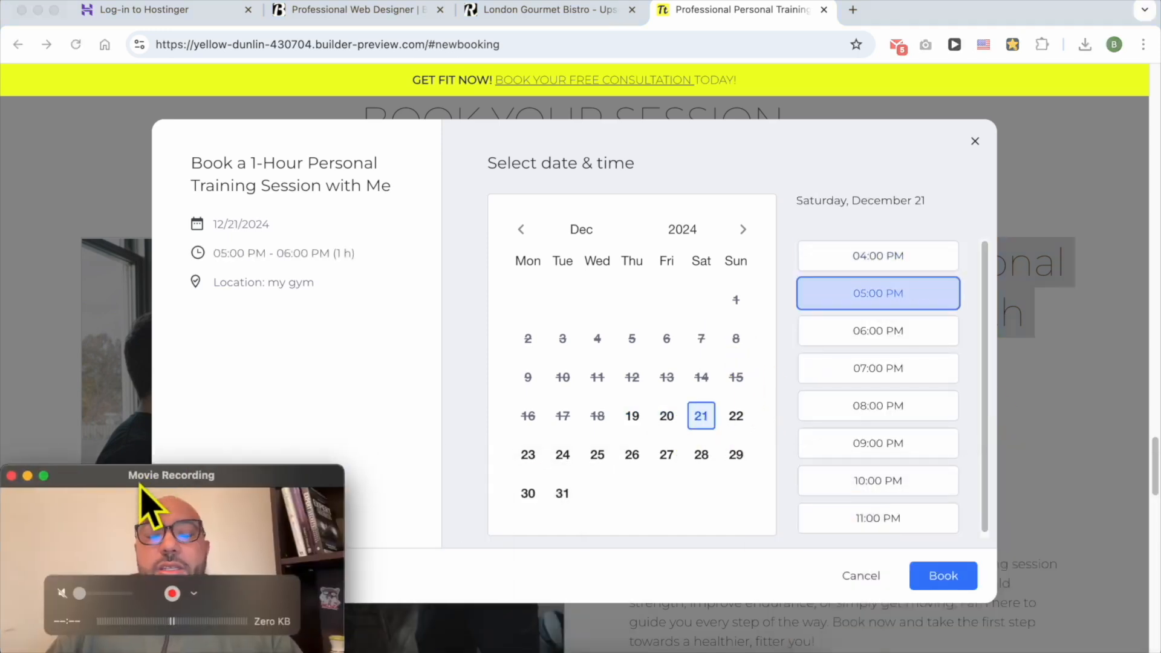
{"action": "left_click", "coordinate": [939, 580]}
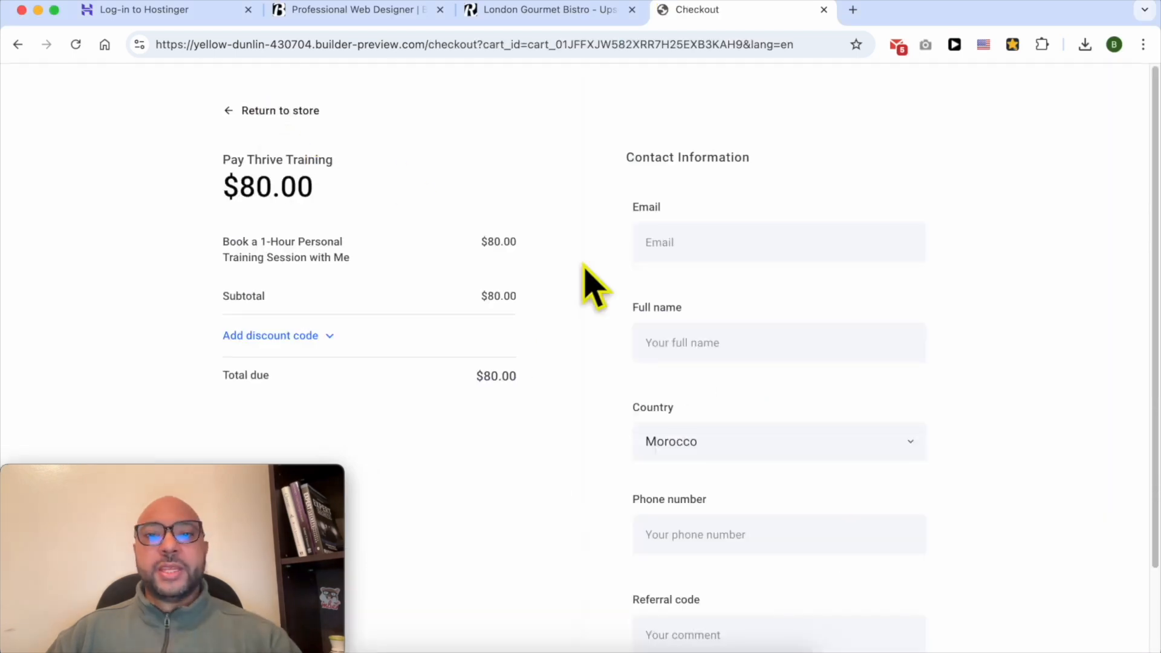
- Switch to the London Gourmet Bistro site and examine the bookable tables on its reservation page
{"action": "left_click", "coordinate": [539, 10]}
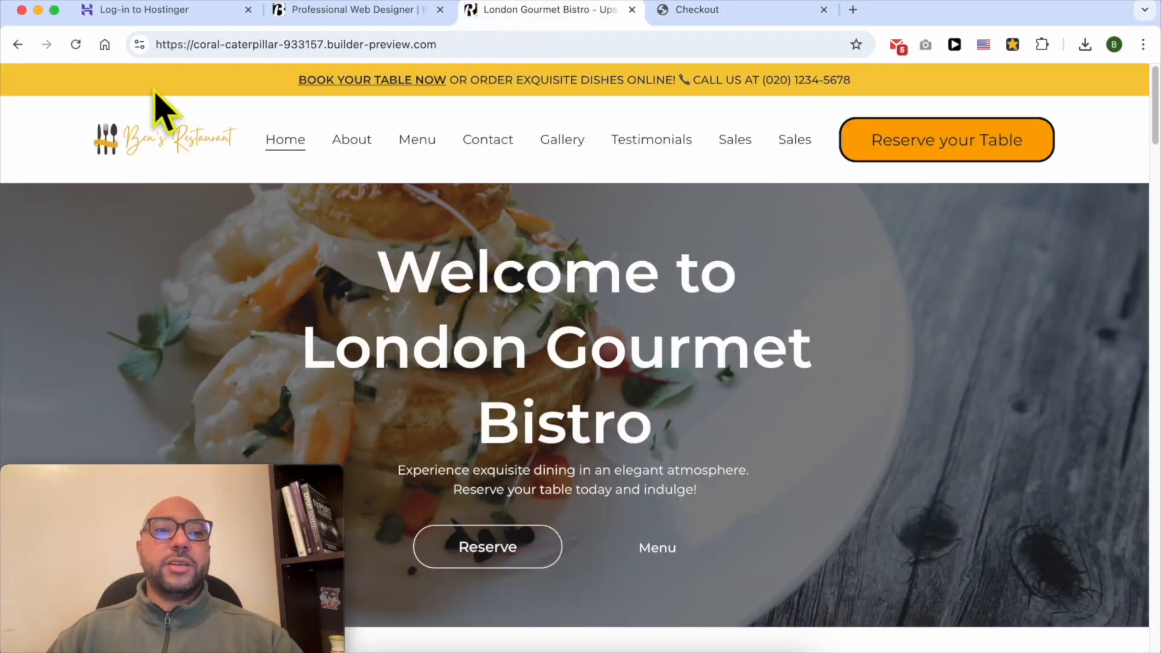
{"action": "scroll", "coordinate": [743, 231], "scroll_direction": "down", "scroll_amount": 1}
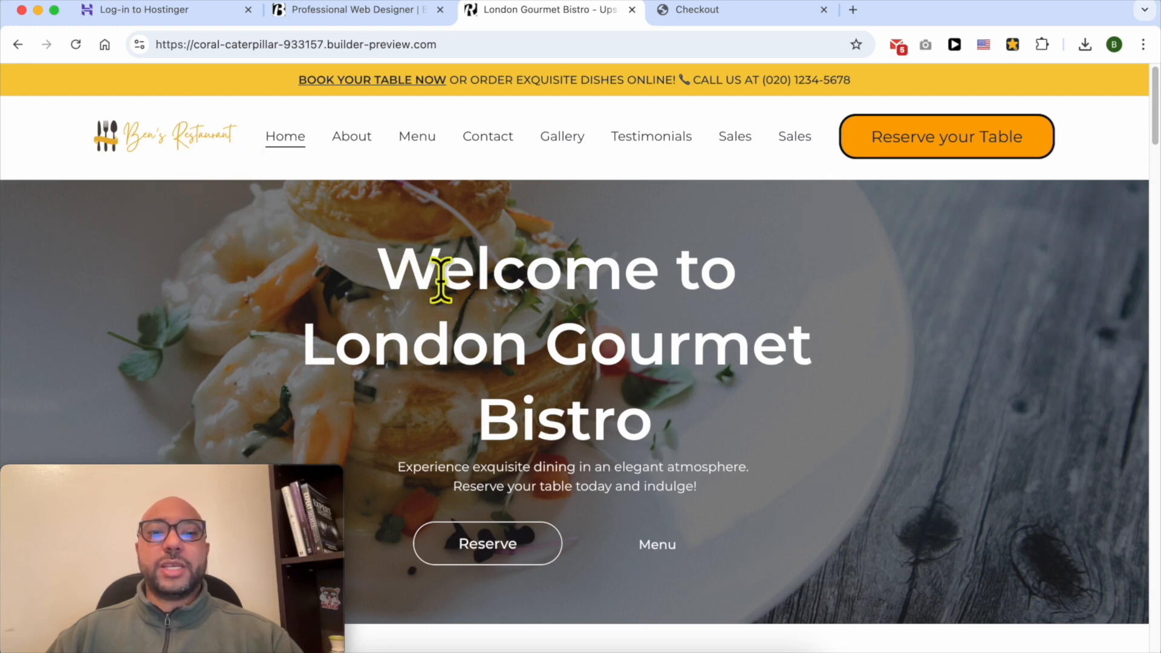
{"action": "left_click", "coordinate": [915, 145]}
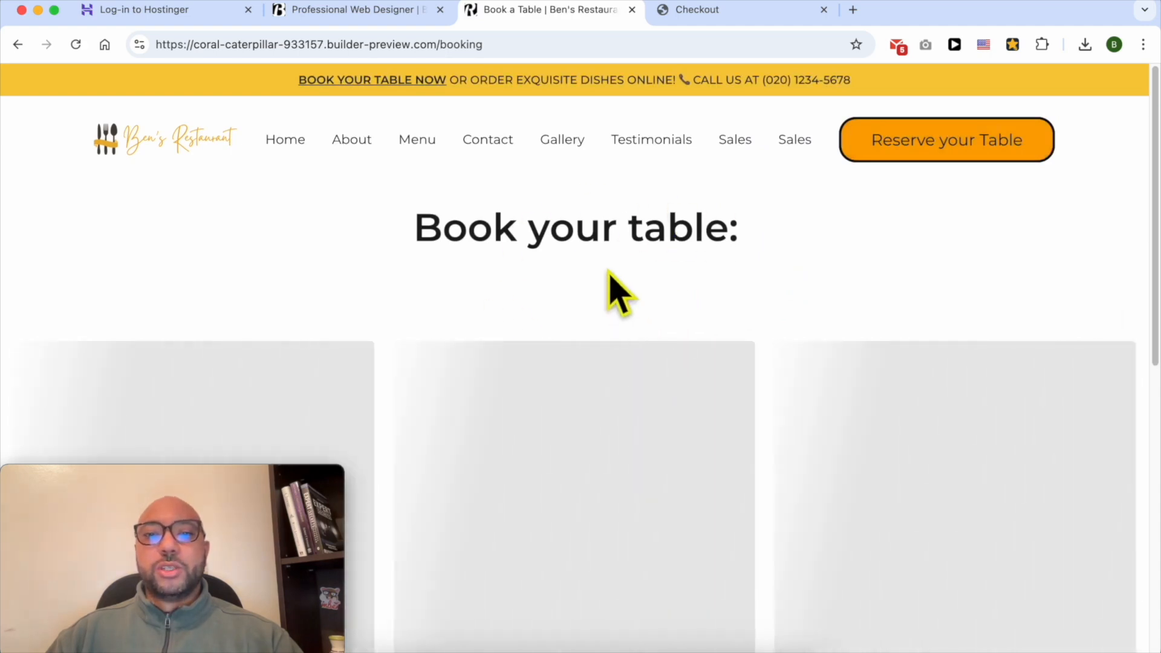
{"action": "scroll", "coordinate": [417, 306], "scroll_direction": "down", "scroll_amount": 3}
{"action": "scroll", "coordinate": [388, 254], "scroll_direction": "down", "scroll_amount": 3}
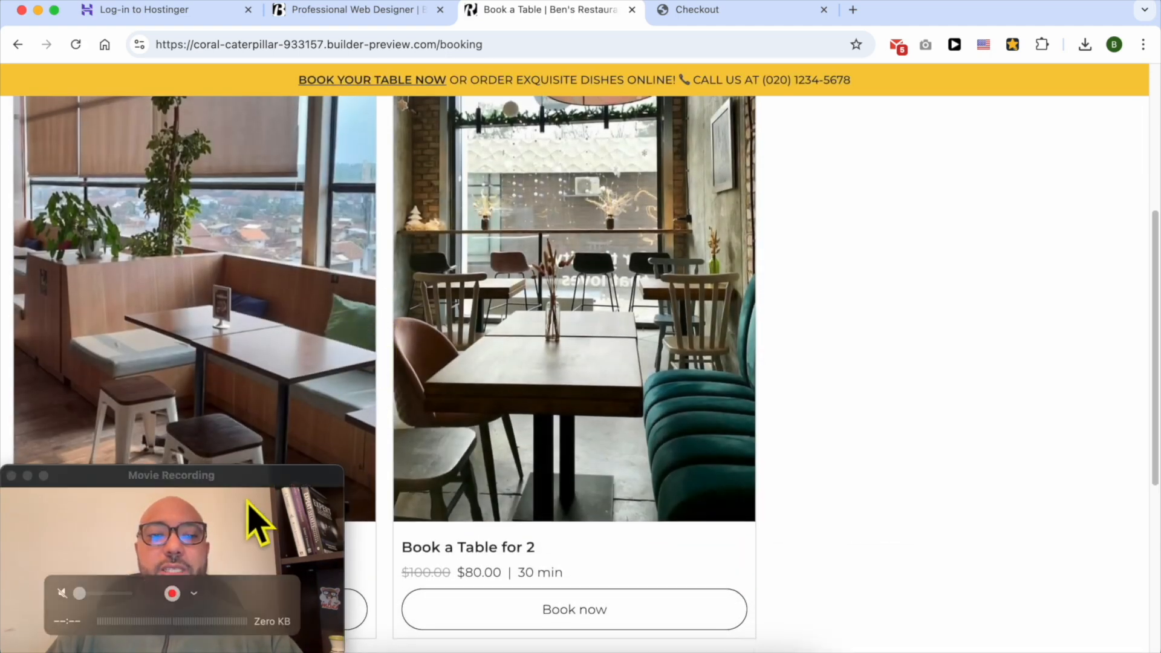
{"action": "left_click_drag", "start_coordinate": [248, 502], "coordinate": [1061, 15]}
{"action": "left_click", "coordinate": [920, 523]}
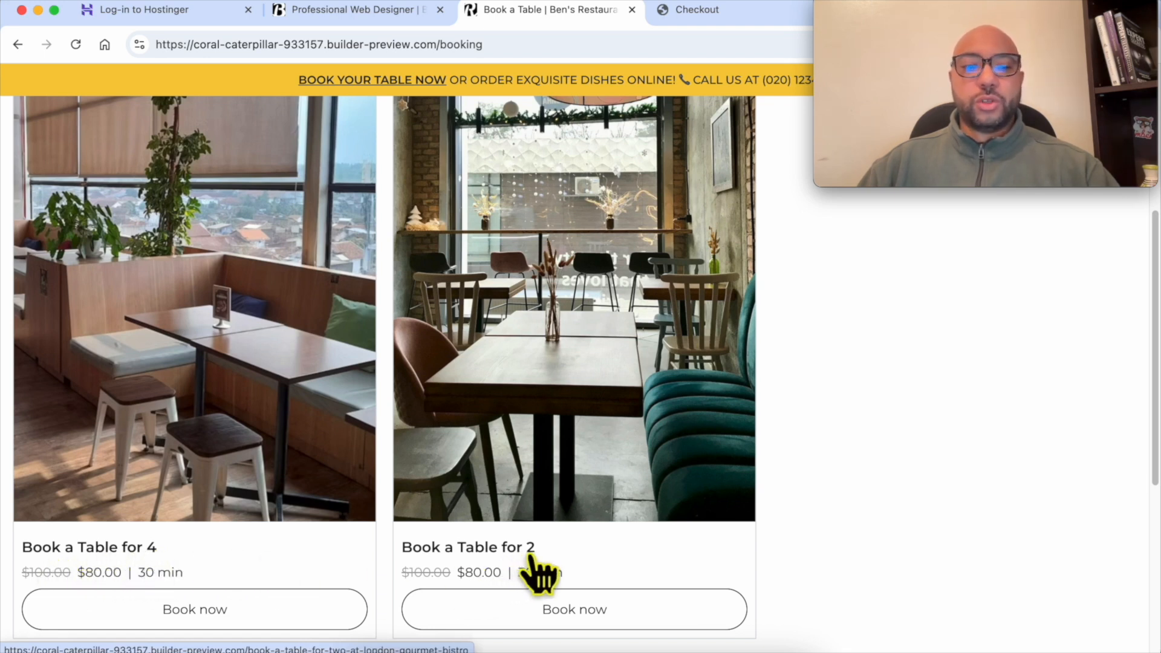
- View the Book a Table for 2 details, return to the listing, and book that table for December 21, 2024 through to checkout
{"action": "left_click", "coordinate": [575, 612]}
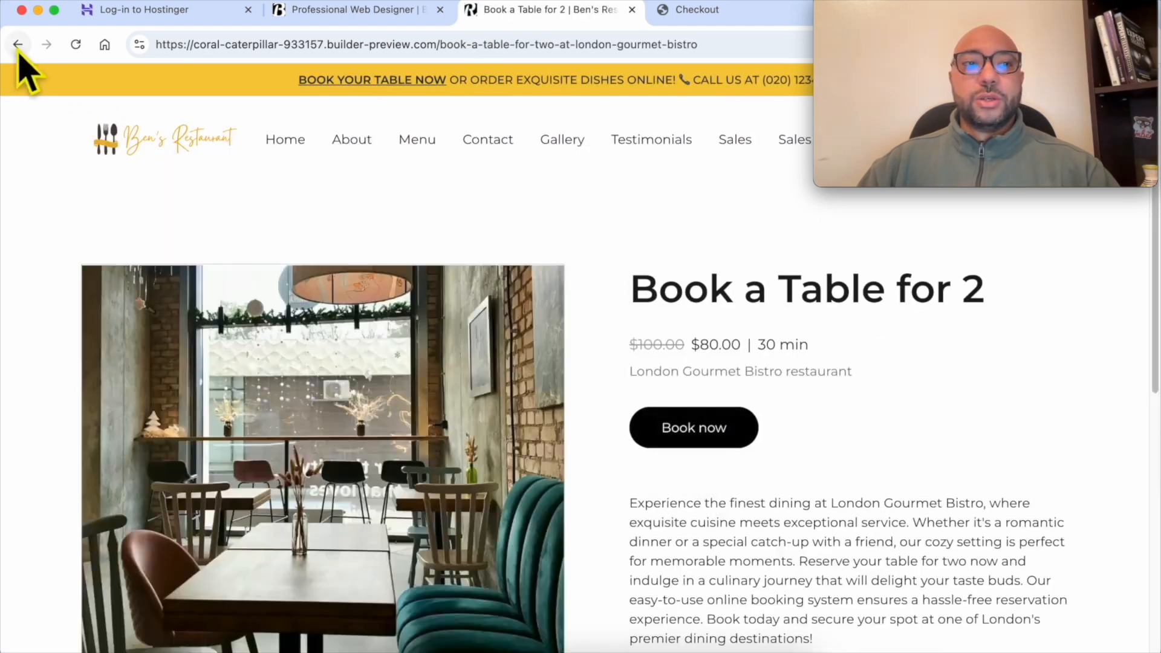
{"action": "left_click", "coordinate": [18, 44]}
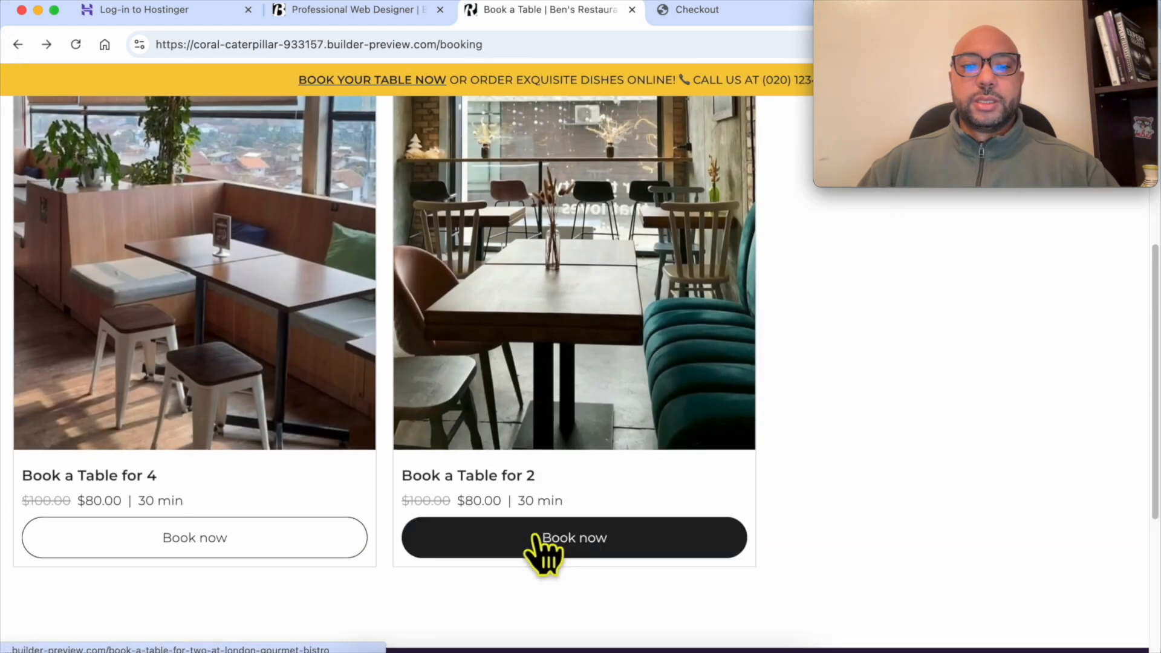
{"action": "left_click", "coordinate": [536, 537]}
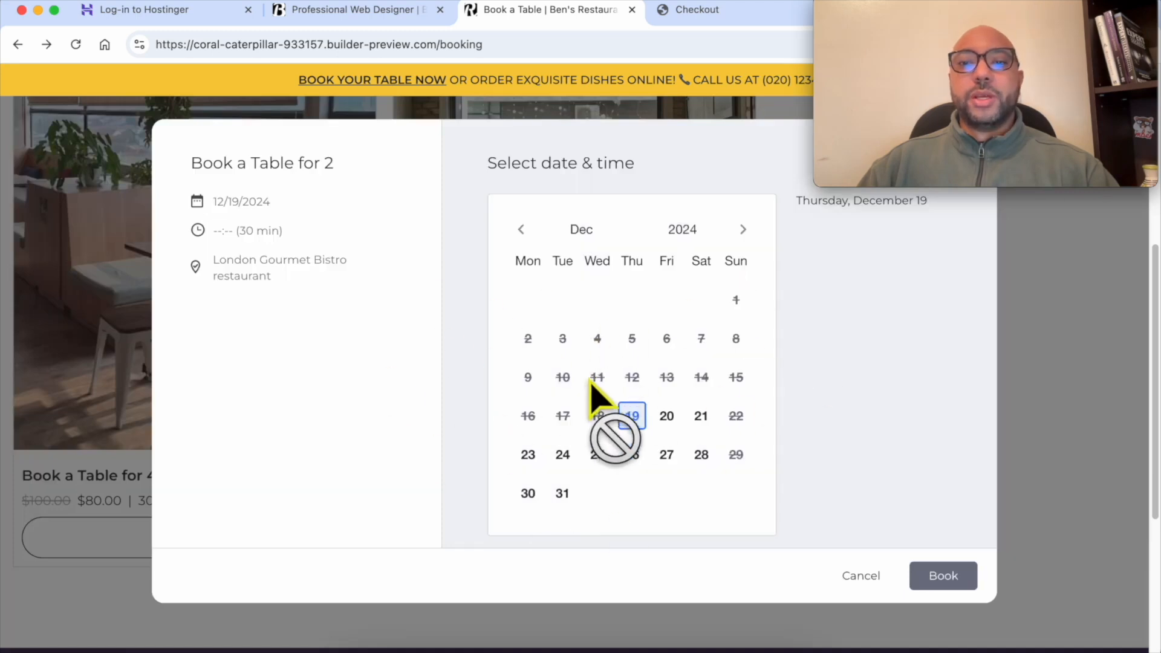
{"action": "left_click", "coordinate": [701, 416]}
{"action": "left_click", "coordinate": [907, 294]}
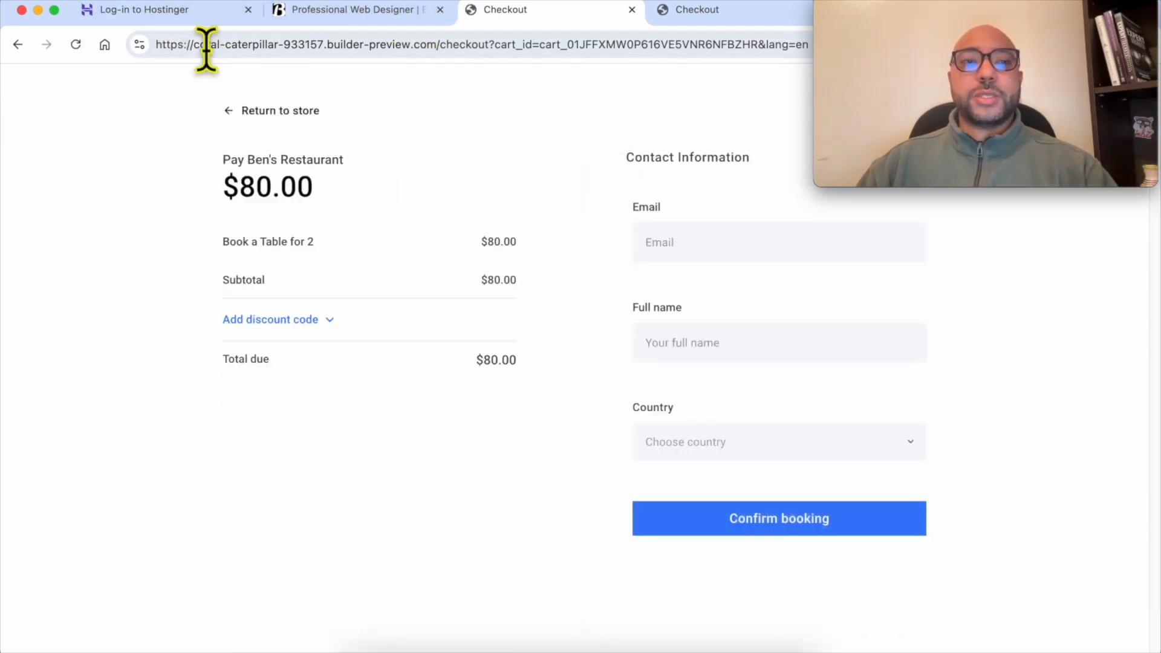
- Show the Hostinger account's list of websites and find darkgrey-cattle-320534.builder-preview.com
{"action": "left_click", "coordinate": [174, 12]}
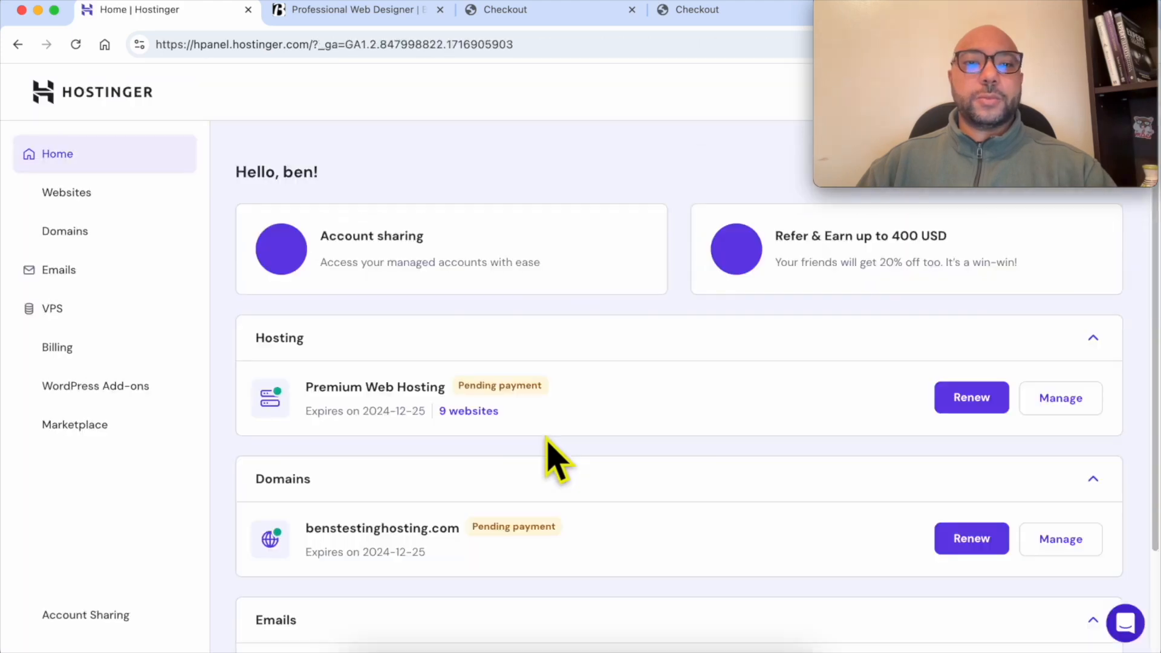
{"action": "left_click", "coordinate": [108, 199]}
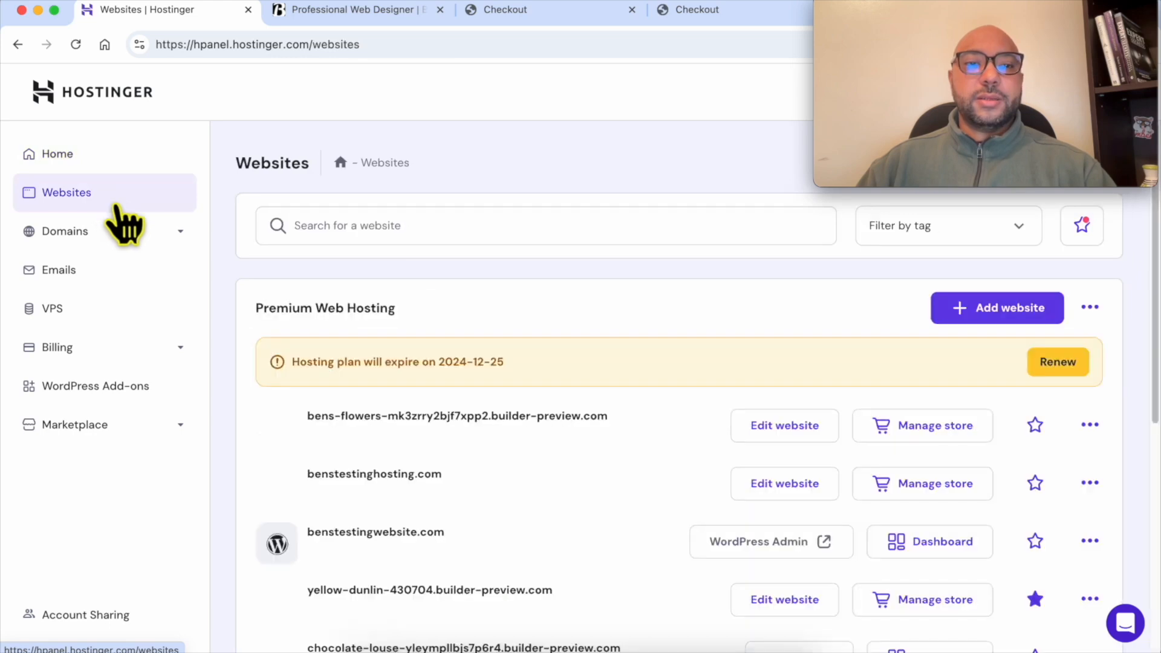
{"action": "scroll", "coordinate": [622, 329], "scroll_direction": "down", "scroll_amount": 5}
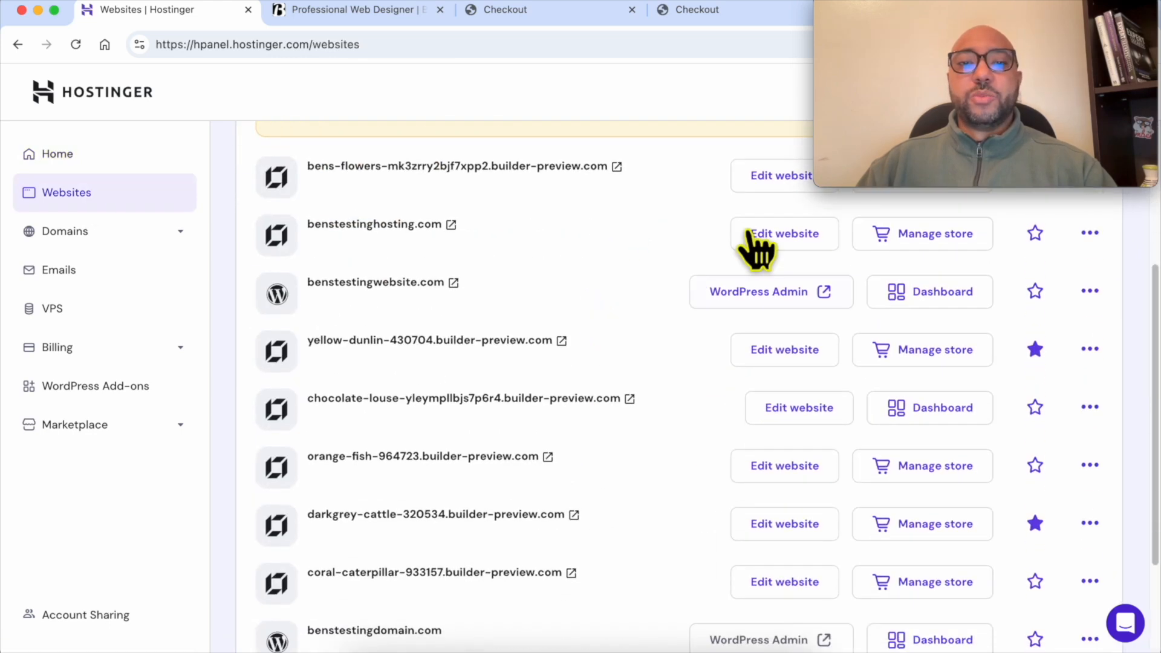
{"action": "scroll", "coordinate": [629, 284], "scroll_direction": "down", "scroll_amount": 2}
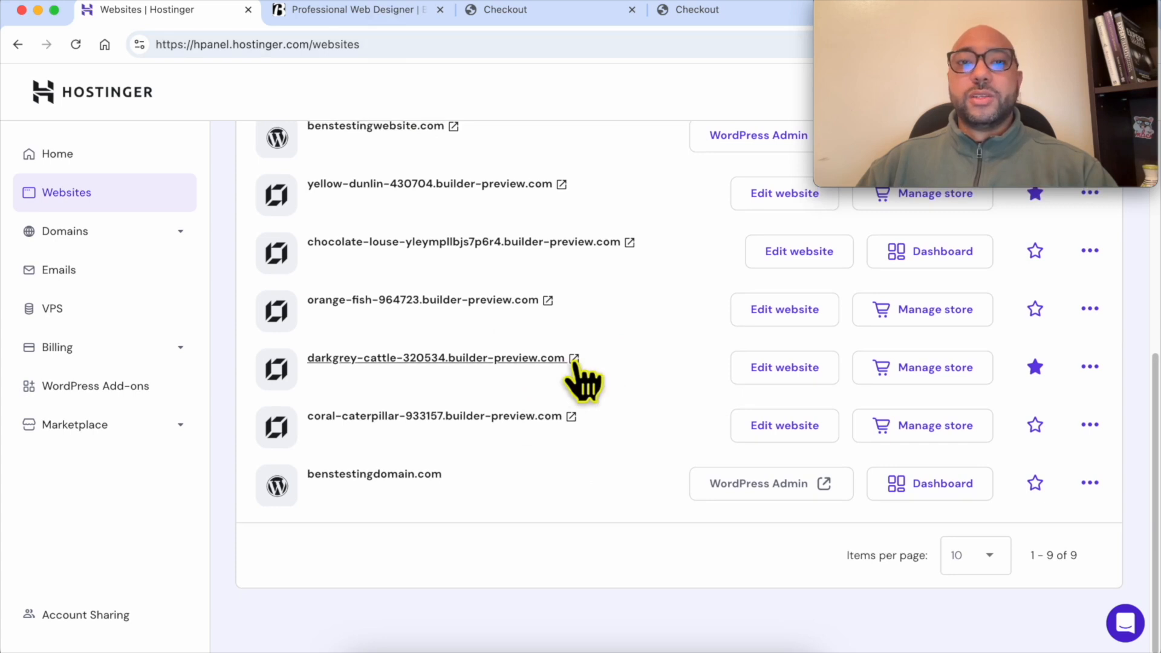
- Examine the web designer portfolio site's contact form section
{"action": "left_click", "coordinate": [342, 9]}
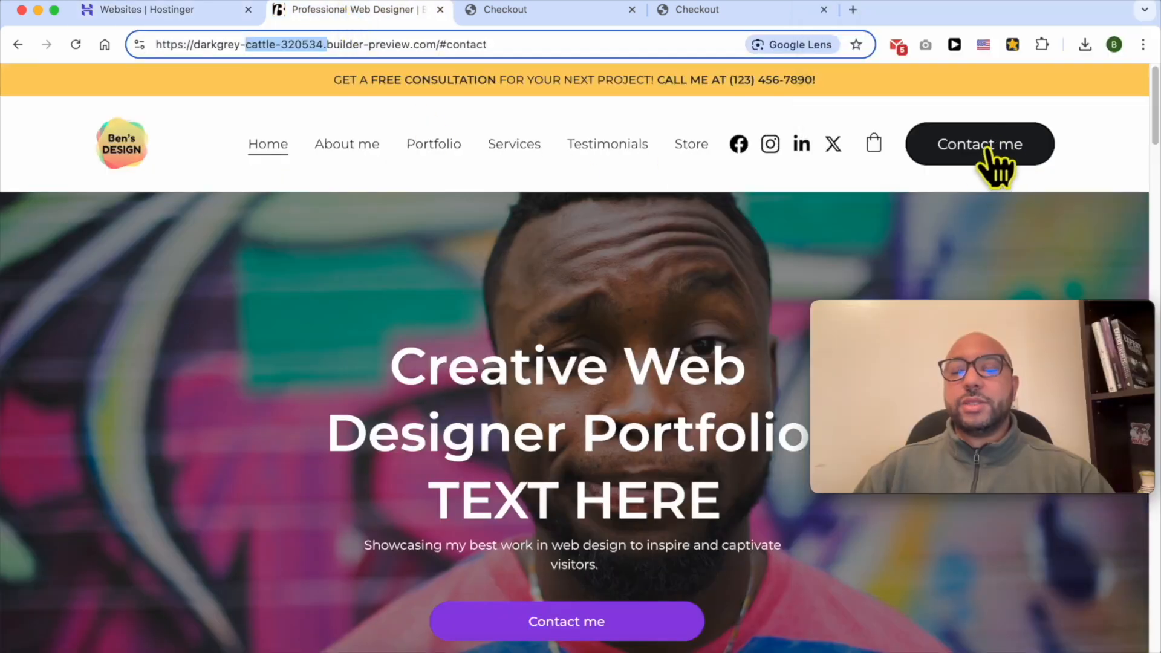
{"action": "left_click", "coordinate": [961, 152]}
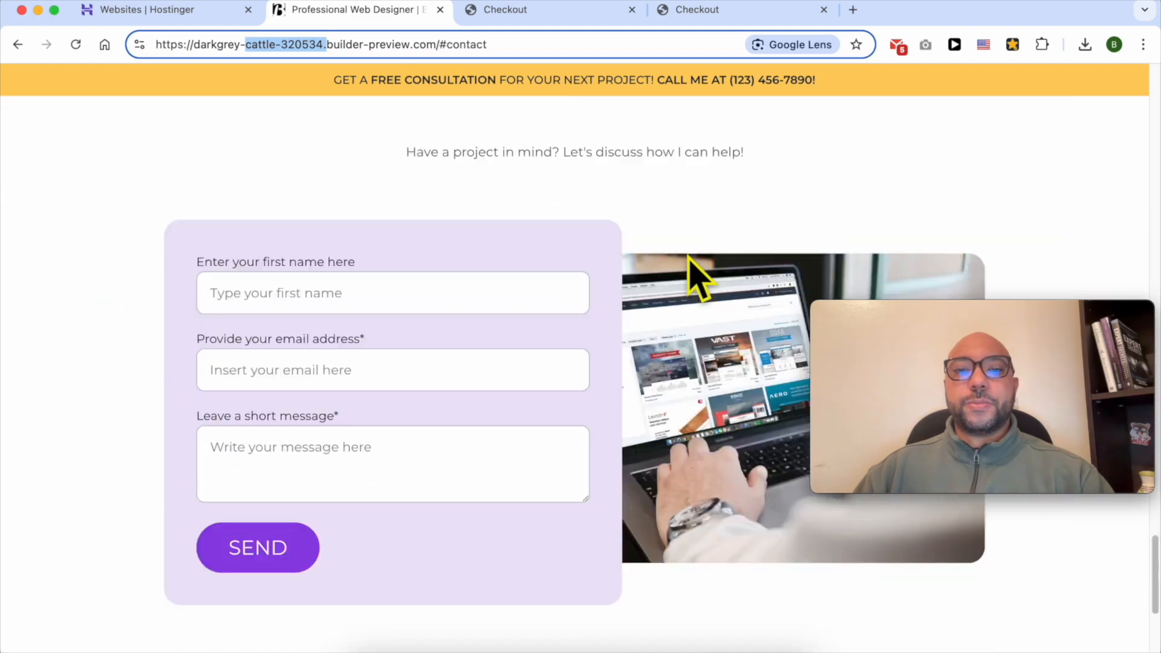
{"action": "scroll", "coordinate": [666, 329], "scroll_direction": "up", "scroll_amount": 2}
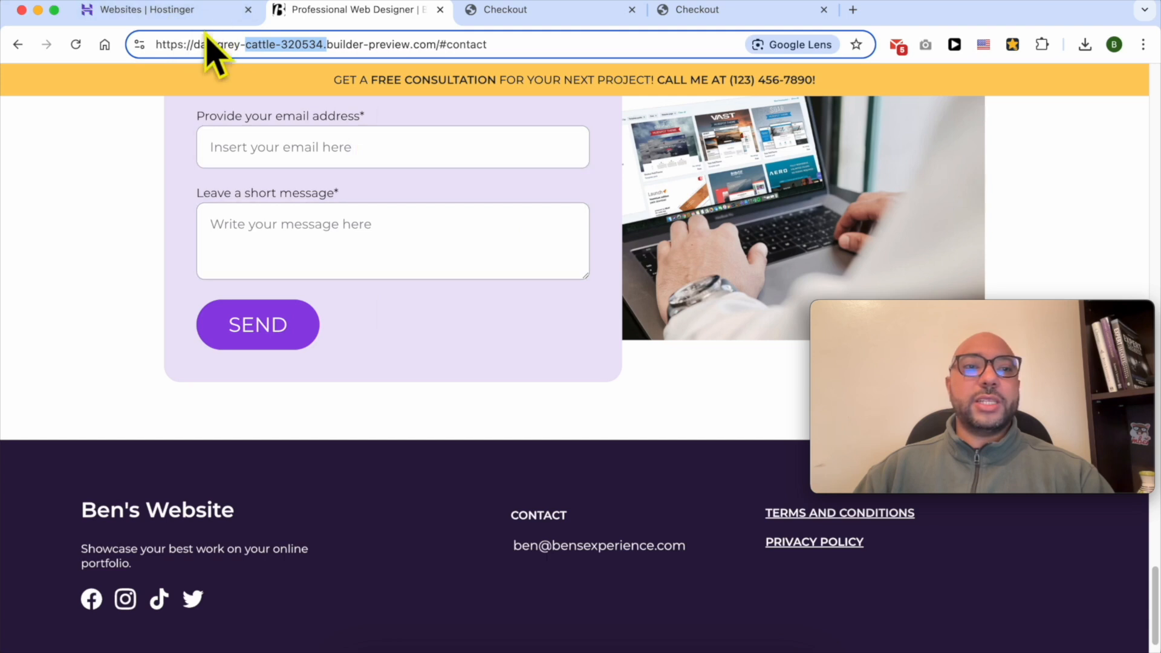
- Return to the Hostinger website list and open the store manager for darkgrey-cattle-320534.builder-preview.com
{"action": "left_click", "coordinate": [176, 10]}
{"action": "left_click_drag", "start_coordinate": [881, 303], "coordinate": [904, 73]}
{"action": "left_click_drag", "start_coordinate": [949, 233], "coordinate": [945, 97]}
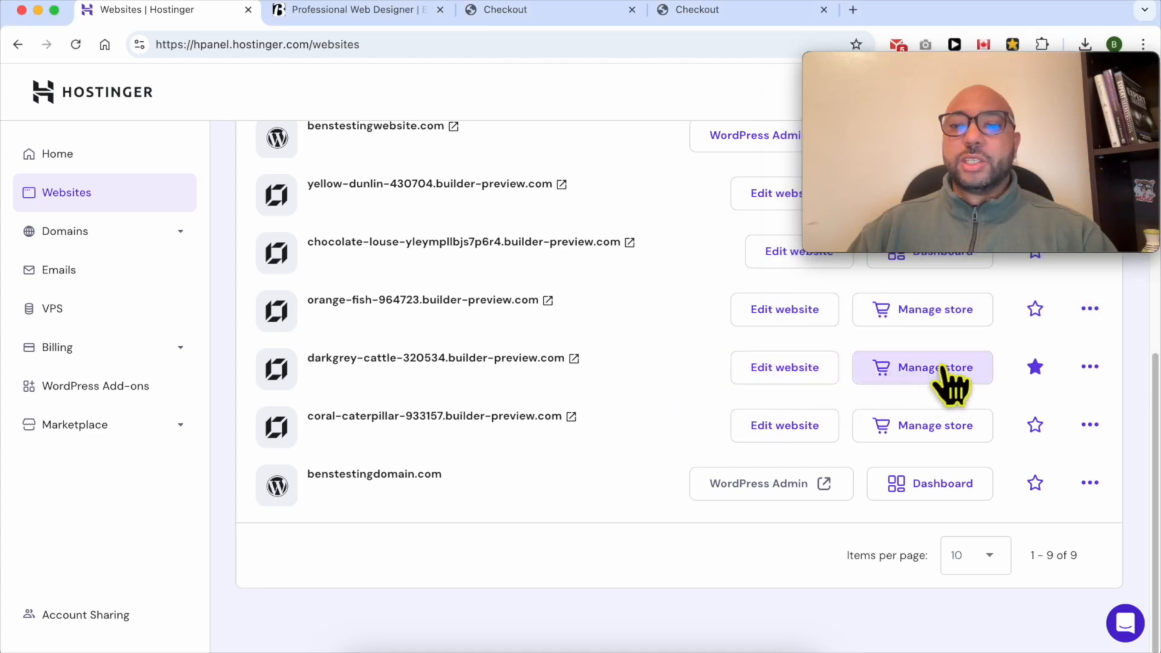
{"action": "triple_click", "coordinate": [615, 366]}
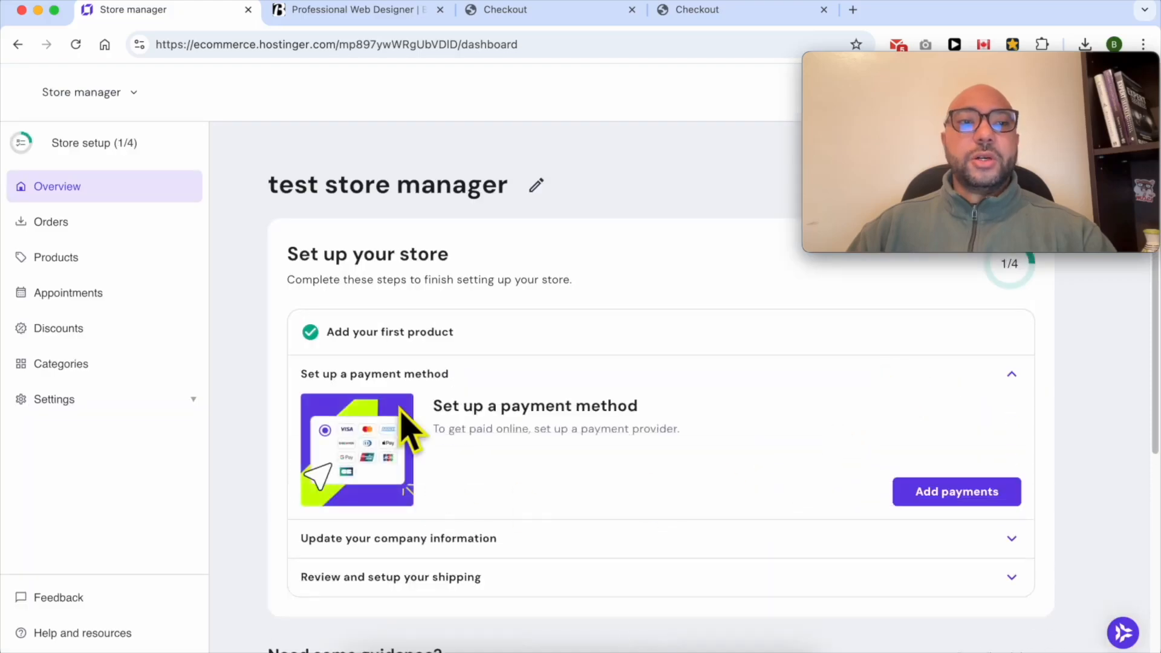
{"action": "left_click", "coordinate": [129, 98]}
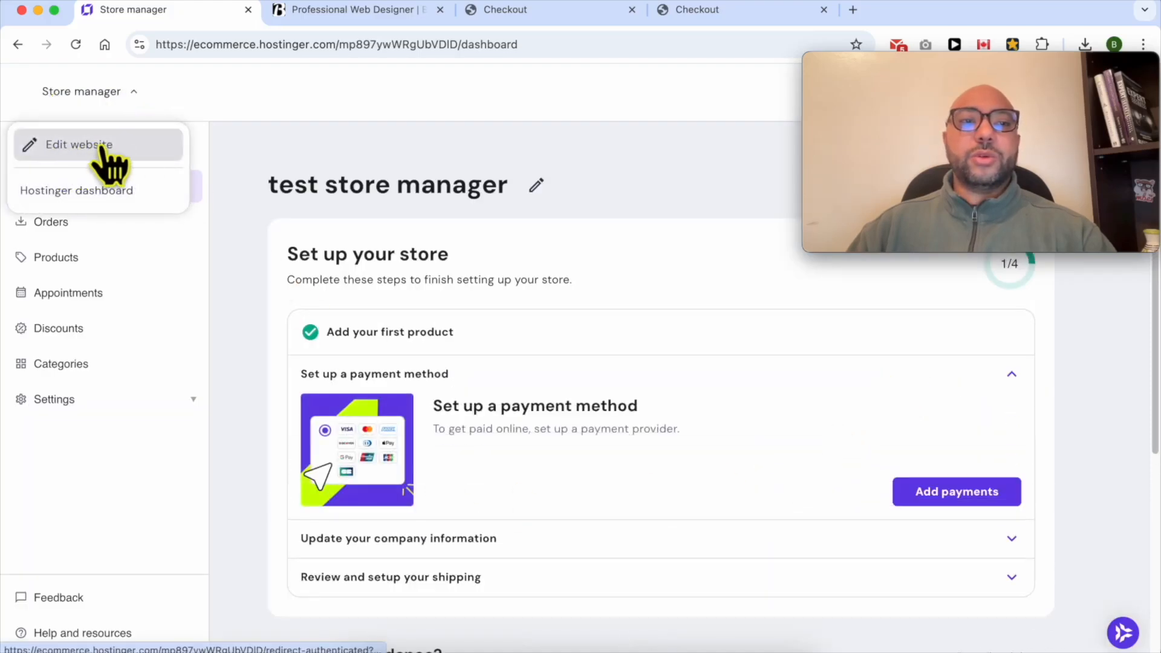
{"action": "left_click", "coordinate": [421, 147]}
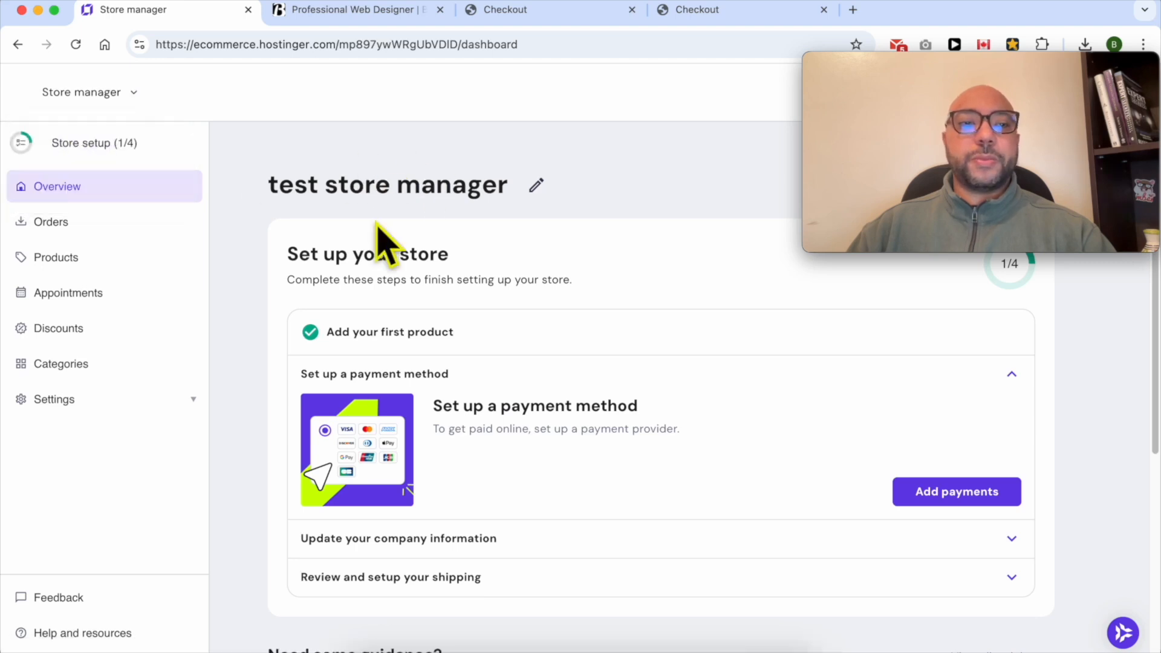
- Start adding a new product of type Appointment in the store and enable online appointments
{"action": "left_click", "coordinate": [118, 275]}
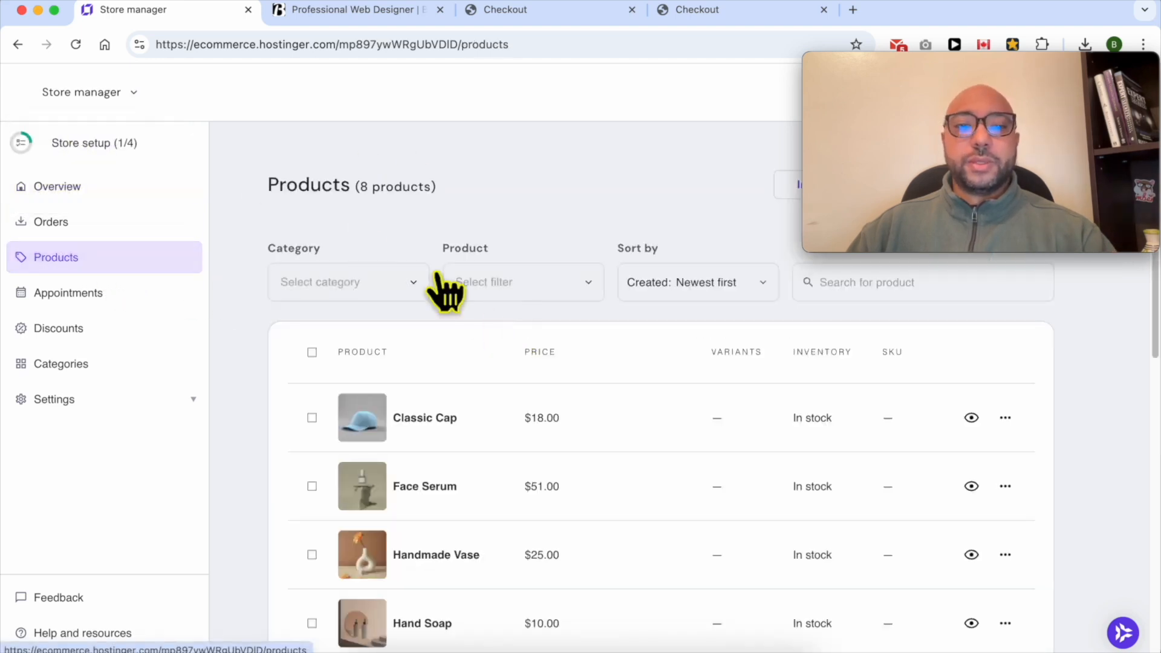
{"action": "left_click_drag", "start_coordinate": [932, 64], "coordinate": [134, 49]}
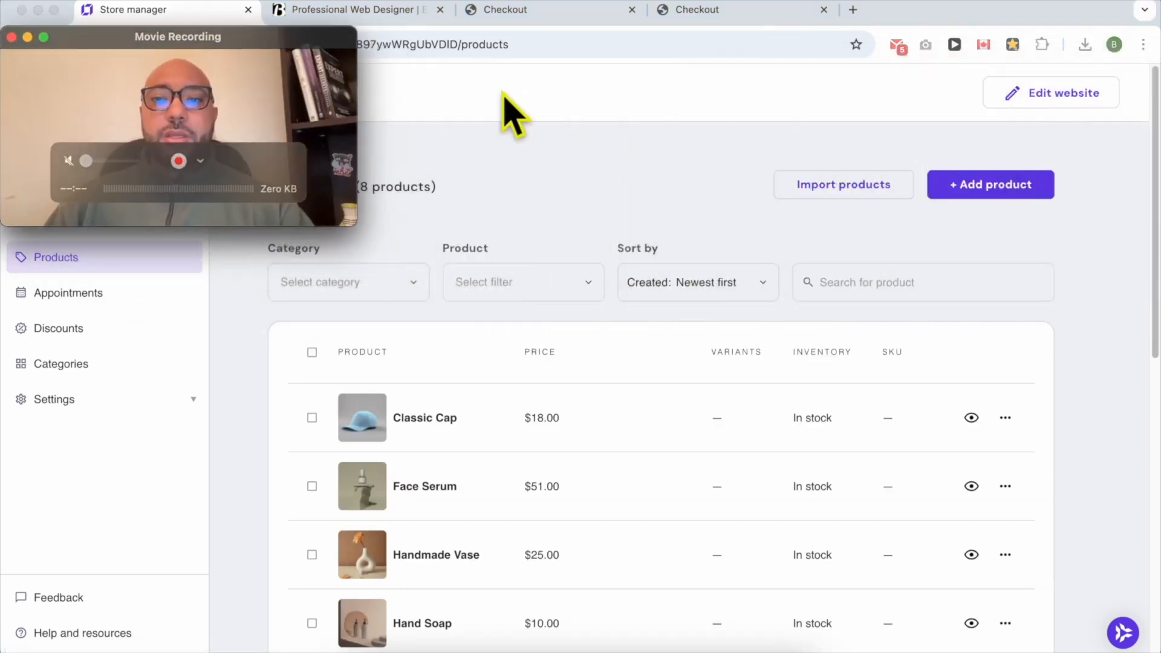
{"action": "left_click", "coordinate": [992, 187]}
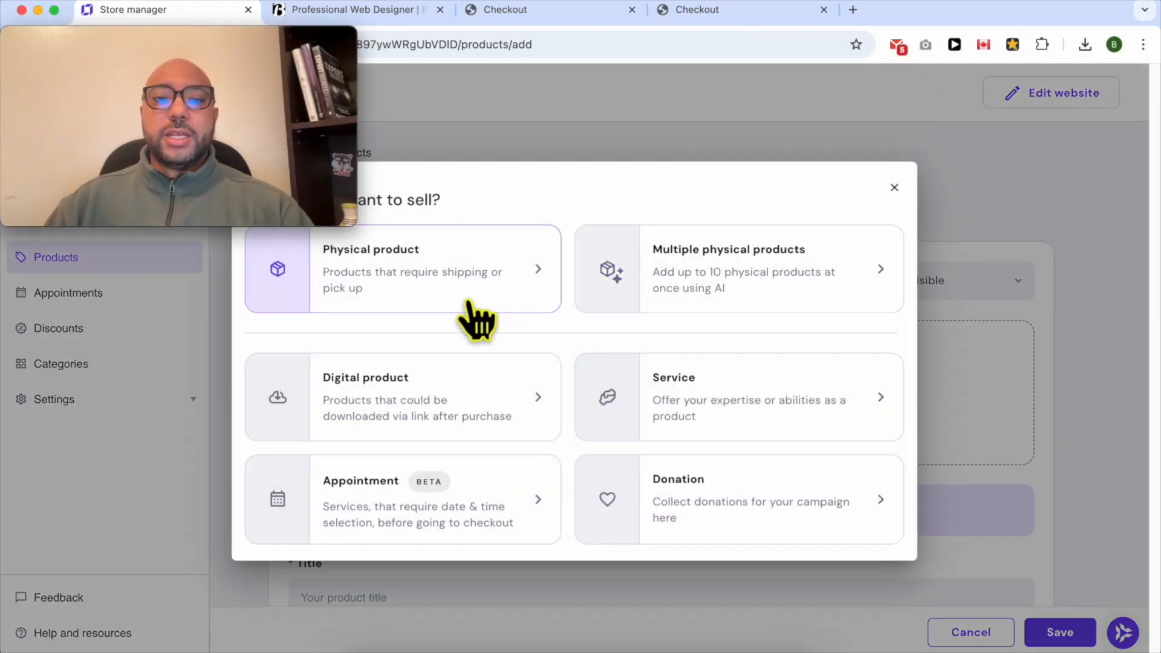
{"action": "left_click", "coordinate": [362, 514]}
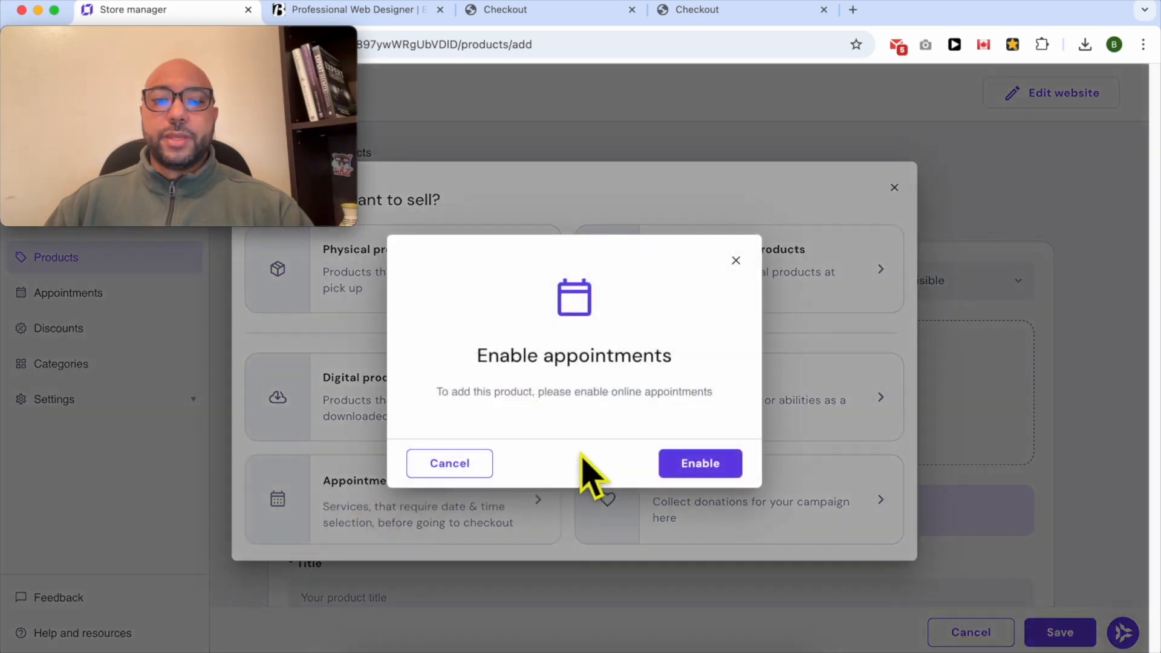
{"action": "left_click", "coordinate": [702, 464]}
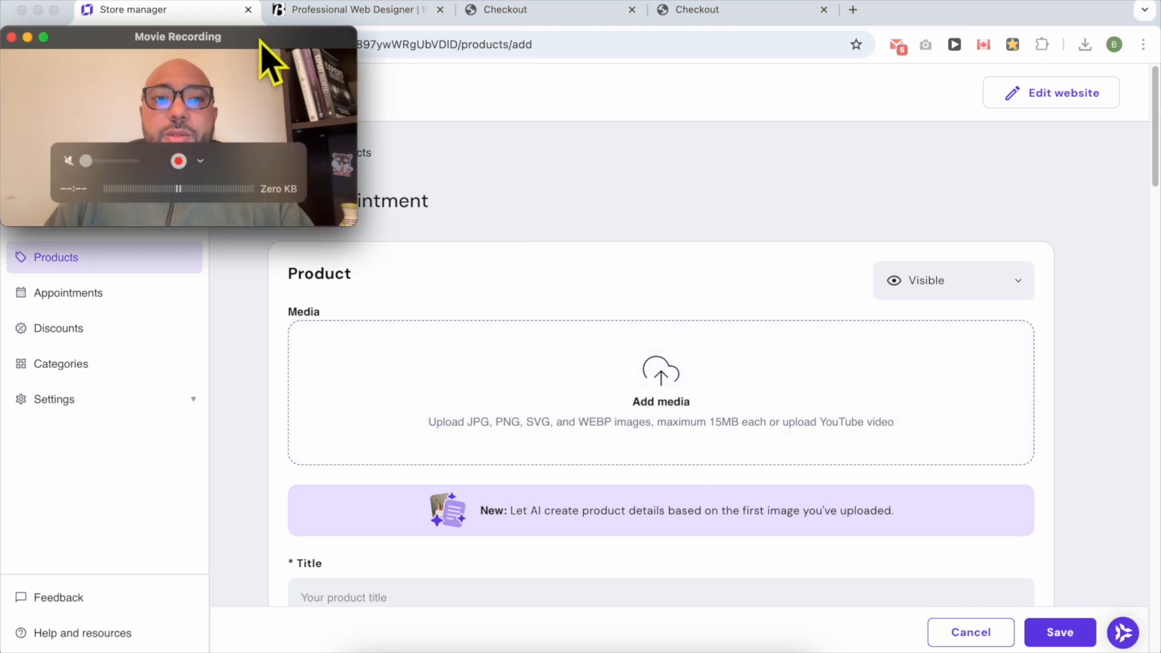
- Upload pexels-cottonbro-6502552.jpg from Downloads as the appointment's media
{"action": "left_click_drag", "start_coordinate": [262, 36], "coordinate": [267, 5]}
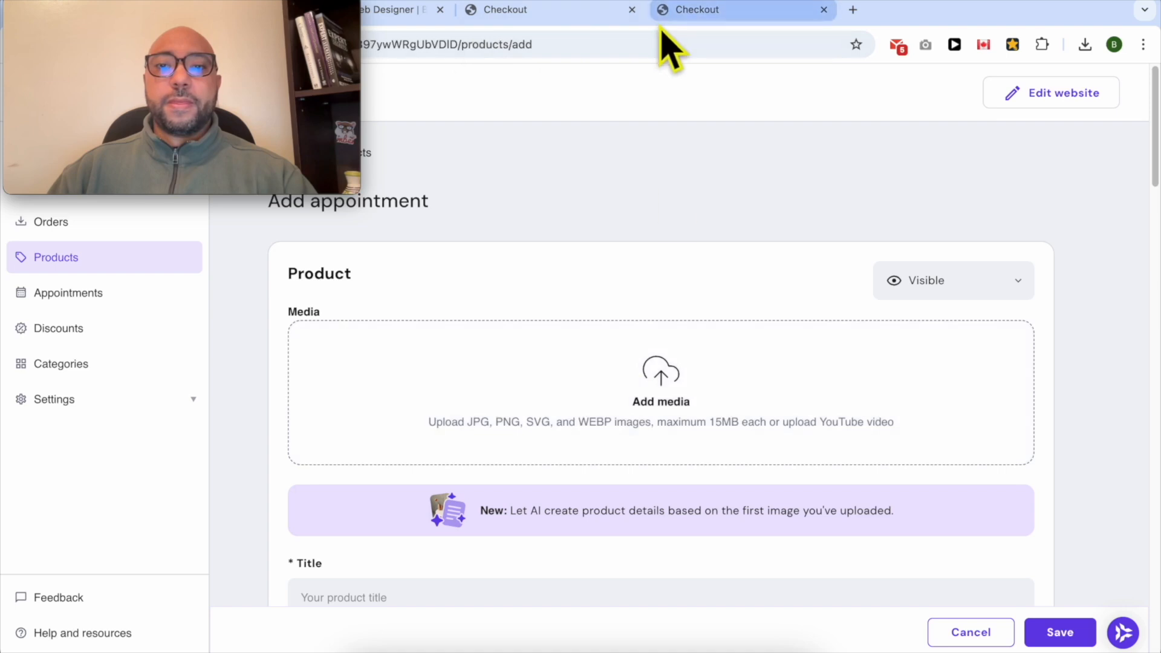
{"action": "left_click", "coordinate": [662, 372]}
{"action": "left_click", "coordinate": [339, 390]}
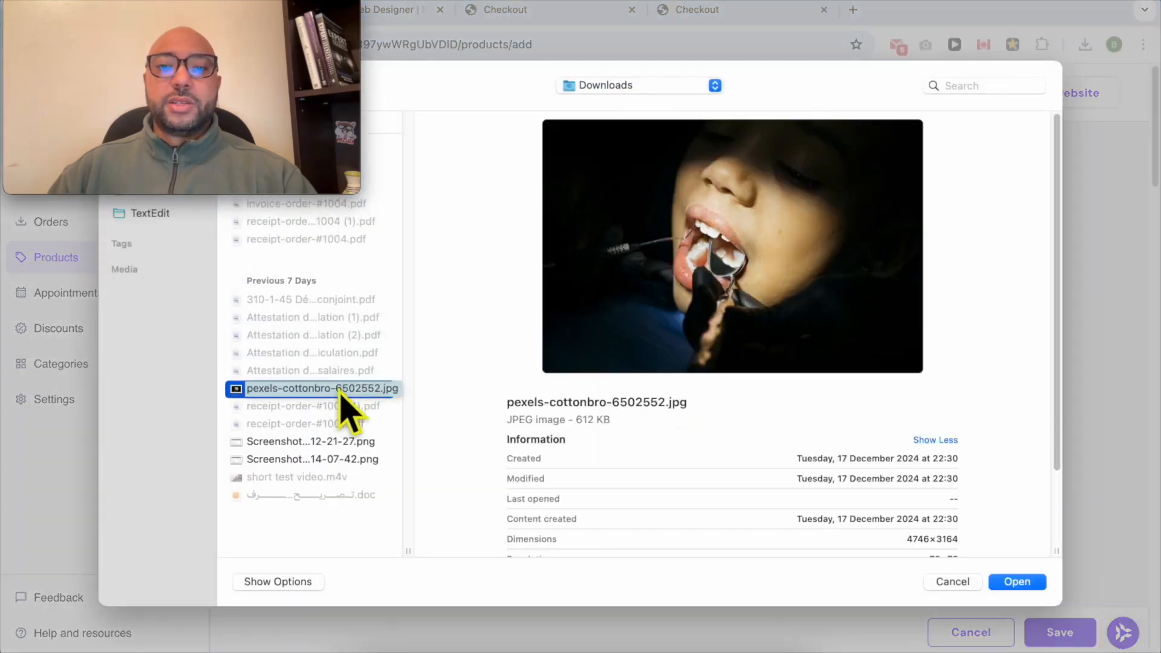
{"action": "double_click", "coordinate": [340, 390]}
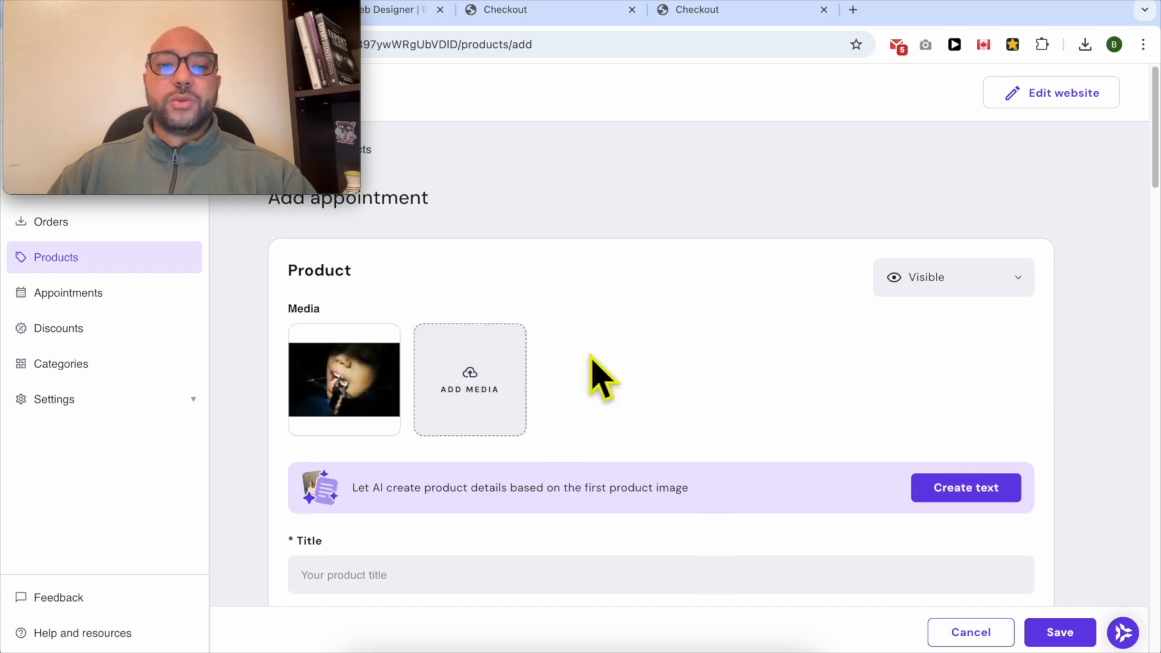
{"action": "scroll", "coordinate": [696, 357], "scroll_direction": "down", "scroll_amount": 3}
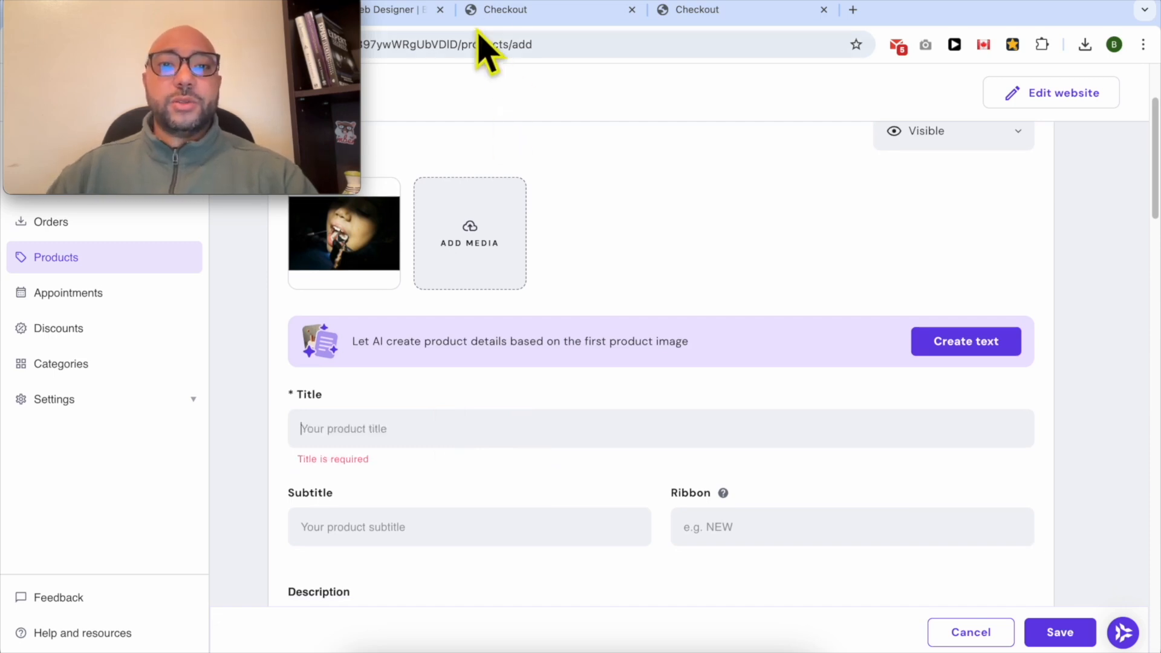
{"action": "left_click_drag", "start_coordinate": [306, 26], "coordinate": [380, 79]}
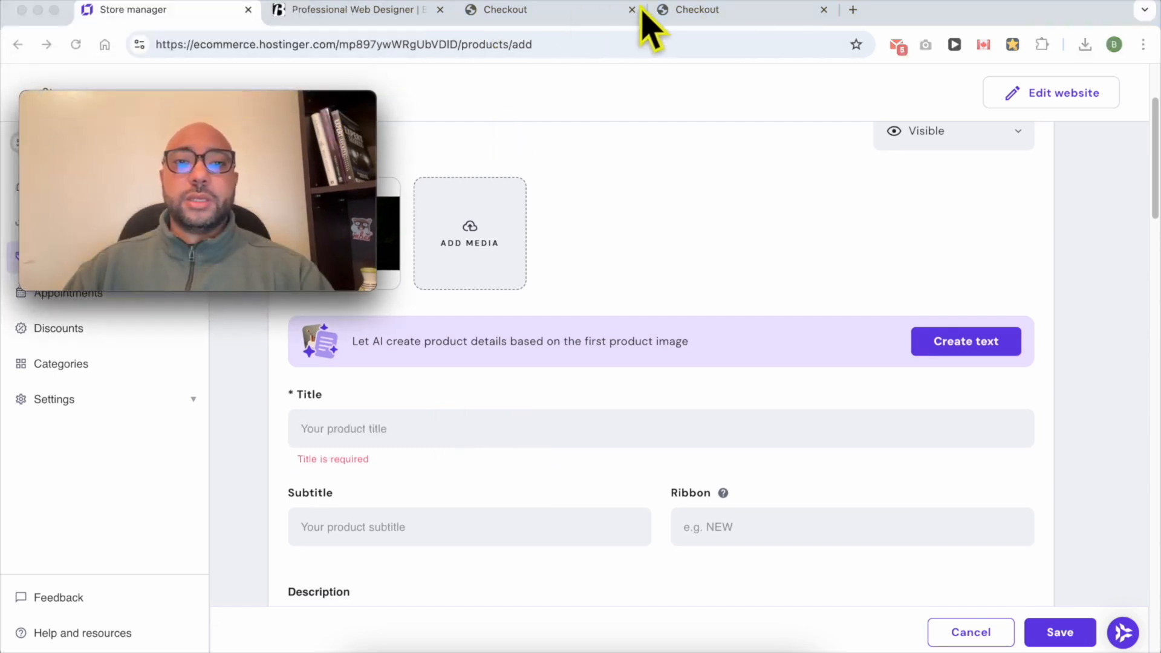
- Copy the title "Book a 1-Hour Personal Training Session with Me" from the personal training site into the product, and set the subtitle to "Add a sub title here"
{"action": "left_click", "coordinate": [696, 9]}
{"action": "left_click", "coordinate": [18, 44]}
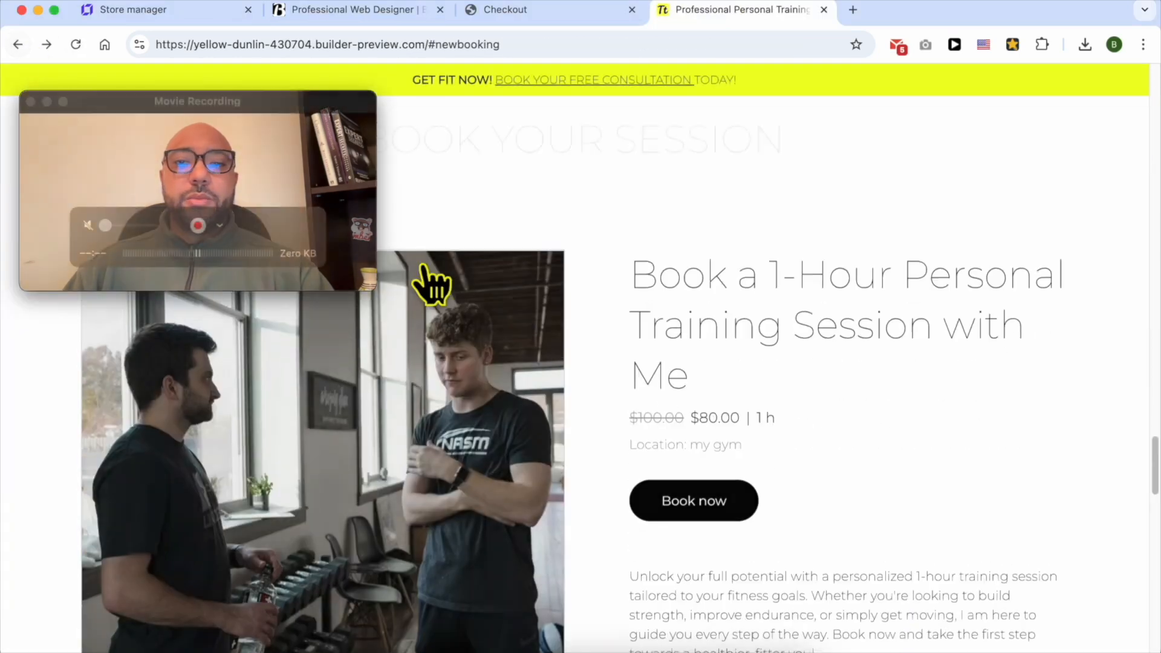
{"action": "triple_click", "coordinate": [731, 285]}
{"action": "right_click", "coordinate": [731, 286]}
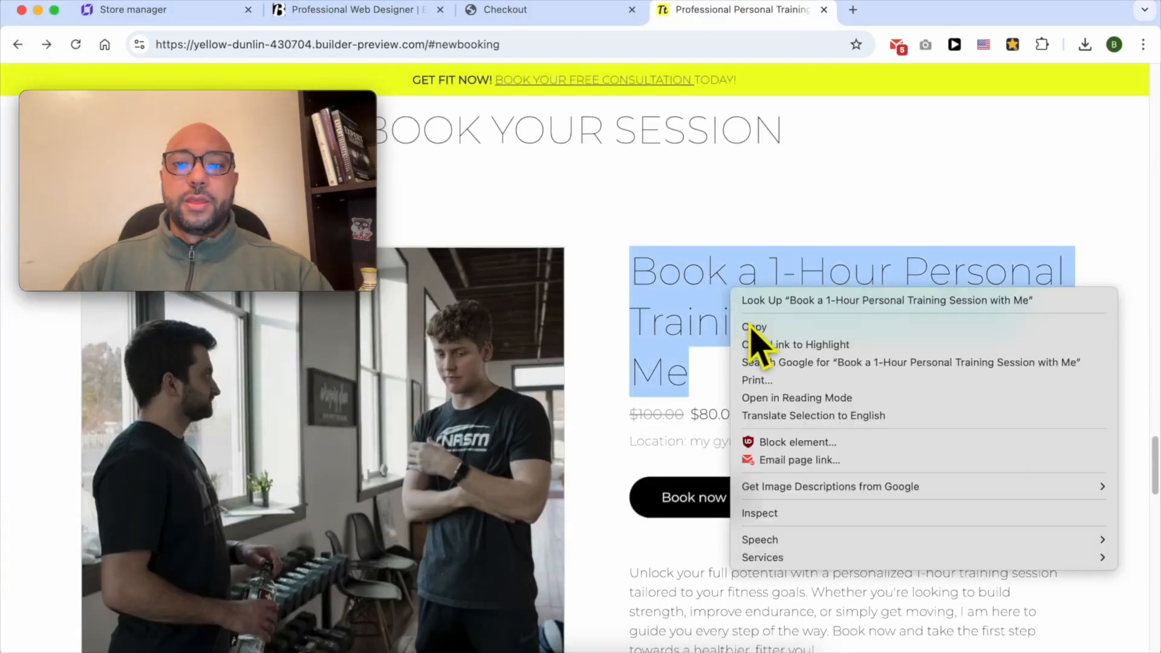
{"action": "left_click", "coordinate": [752, 327]}
{"action": "left_click", "coordinate": [242, 9]}
{"action": "right_click", "coordinate": [391, 428]}
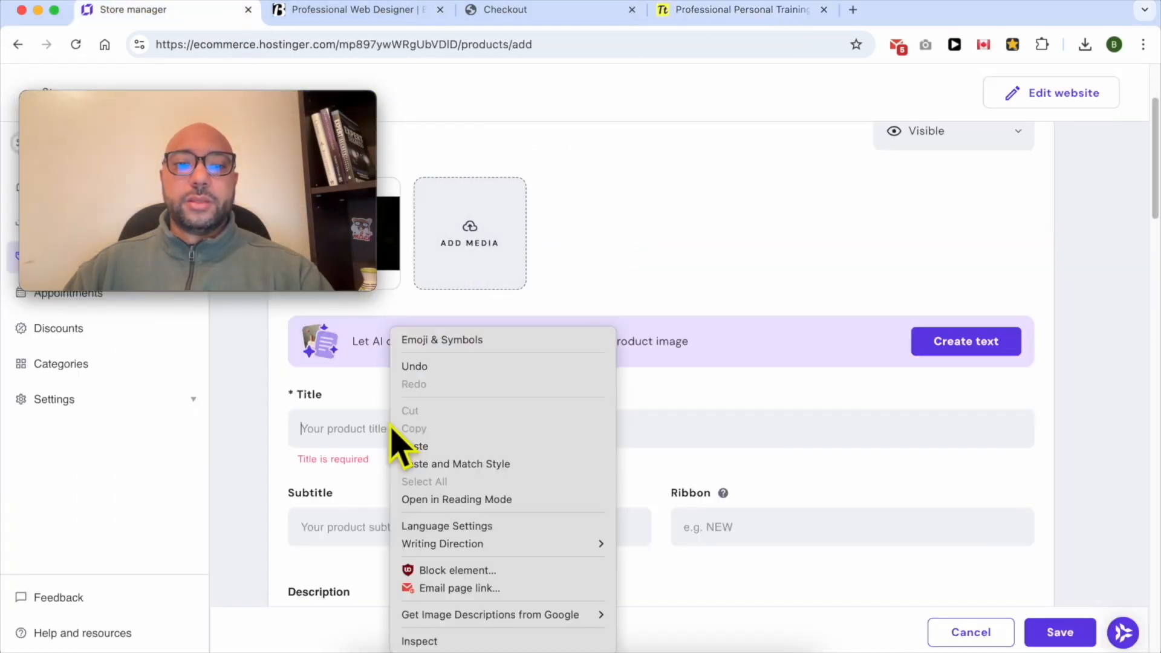
{"action": "left_click", "coordinate": [418, 445]}
{"action": "left_click", "coordinate": [682, 23]}
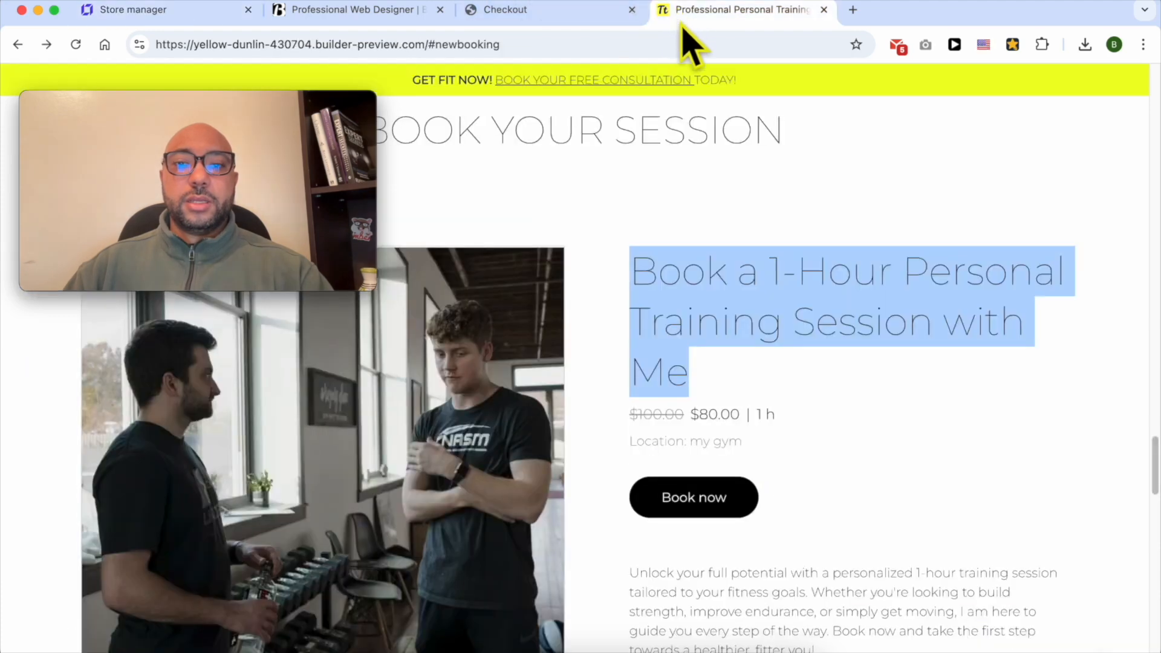
{"action": "left_click", "coordinate": [188, 11]}
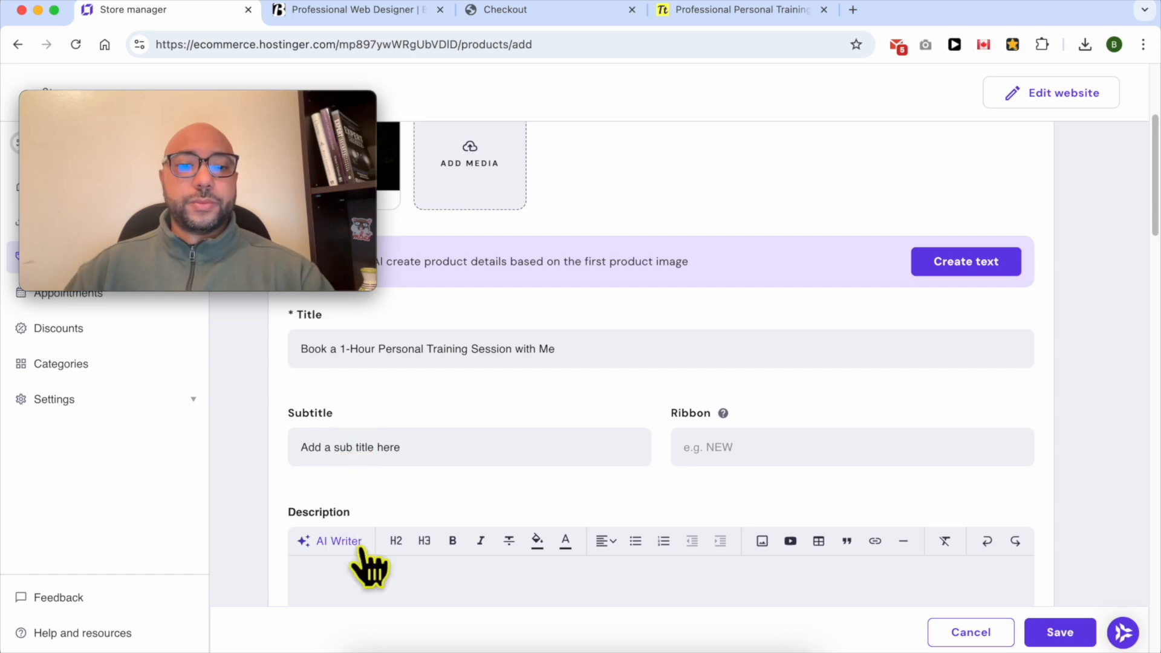
- Copy the session's description paragraph from the personal training site and paste it into the product description
{"action": "scroll", "coordinate": [420, 453], "scroll_direction": "down", "scroll_amount": 3}
{"action": "left_click", "coordinate": [679, 23]}
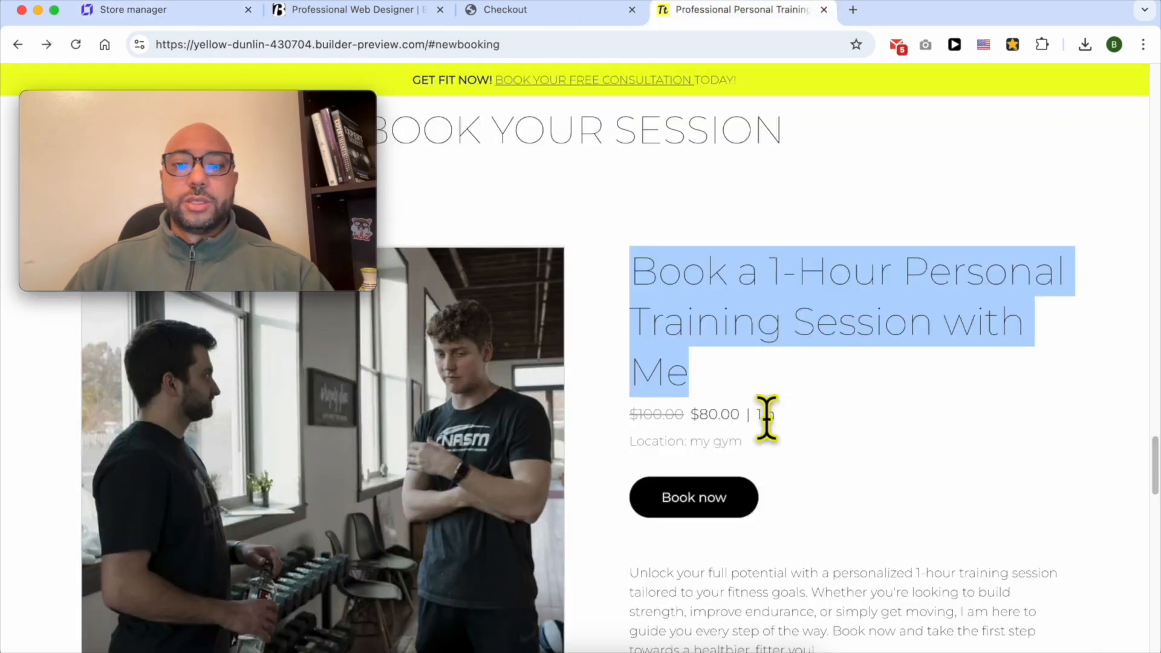
{"action": "triple_click", "coordinate": [736, 575]}
{"action": "right_click", "coordinate": [744, 597]}
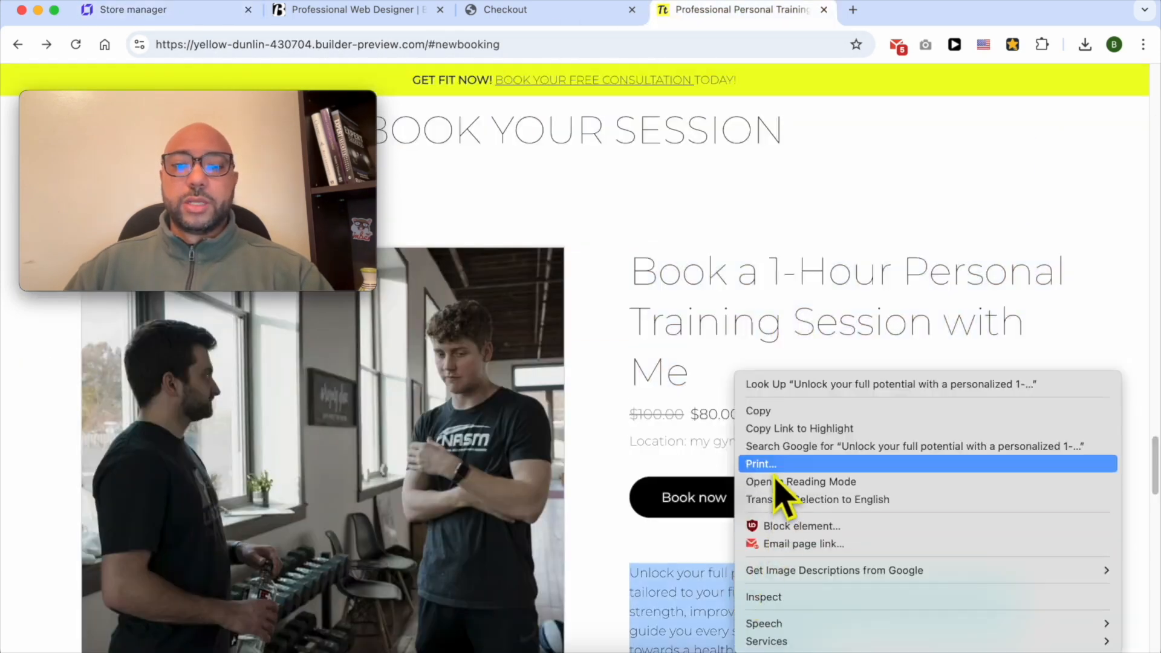
{"action": "left_click", "coordinate": [763, 411]}
{"action": "left_click", "coordinate": [176, 11]}
{"action": "right_click", "coordinate": [435, 490]}
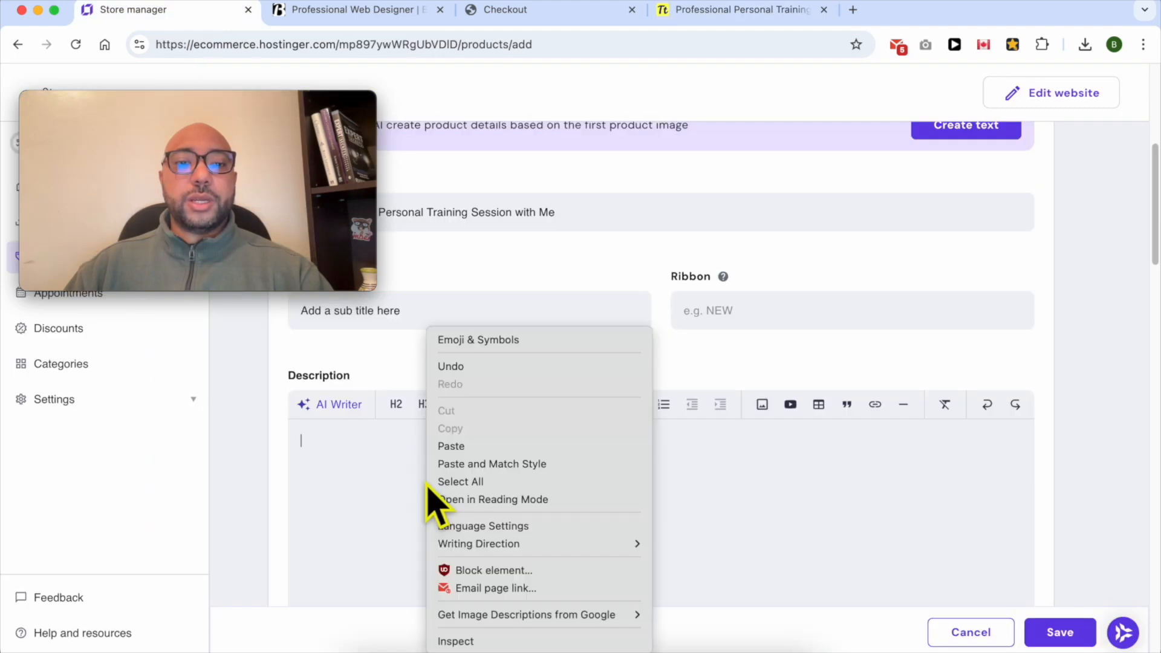
{"action": "left_click", "coordinate": [470, 446]}
- Set the product's ribbon to "New Arrival" and remove the blank line above the description text
{"action": "scroll", "coordinate": [686, 403], "scroll_direction": "down", "scroll_amount": 4}
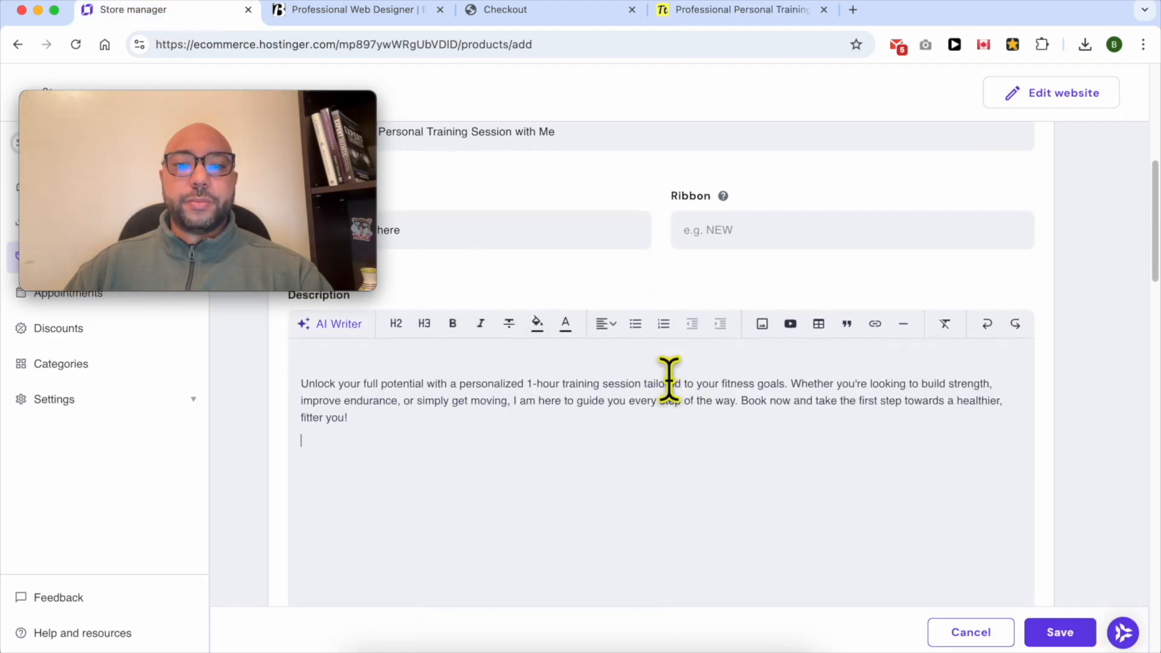
{"action": "scroll", "coordinate": [669, 389], "scroll_direction": "up", "scroll_amount": 4}
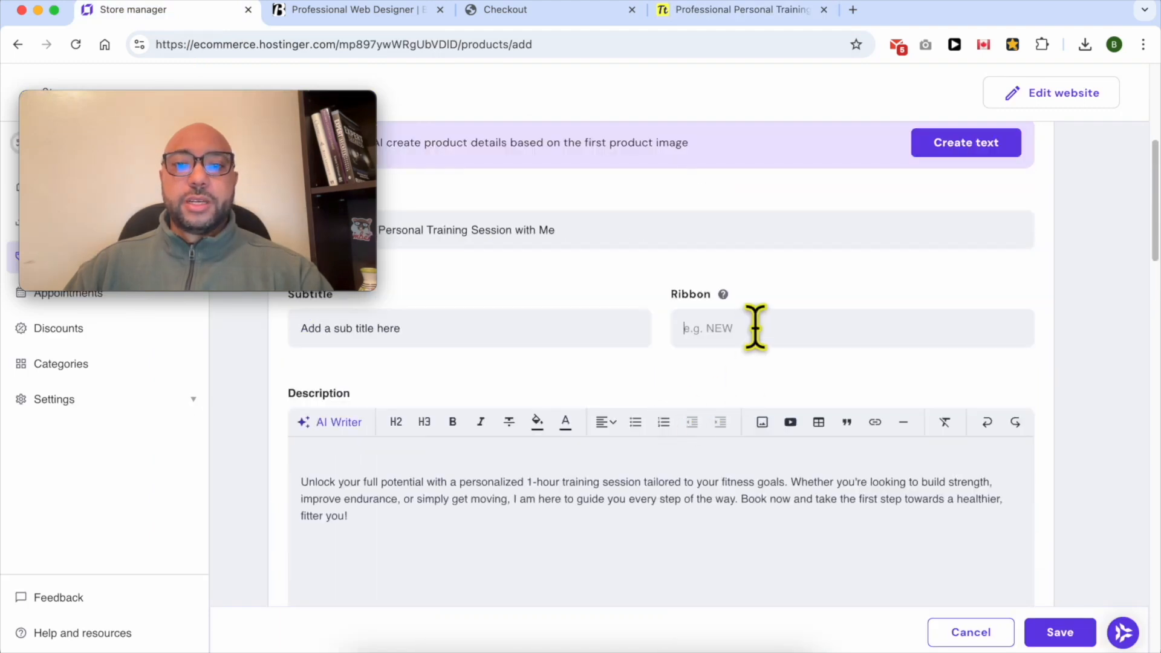
{"action": "mouse_move", "coordinate": [725, 296]}
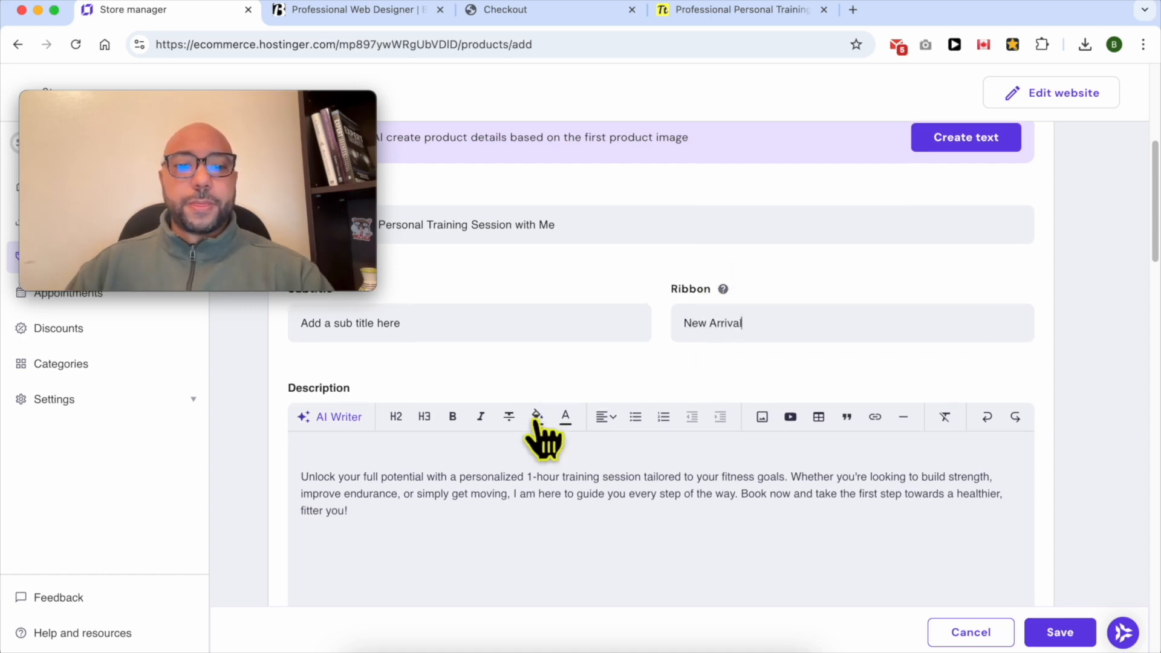
{"action": "scroll", "coordinate": [544, 439], "scroll_direction": "down", "scroll_amount": 1}
{"action": "left_click", "coordinate": [395, 430]}
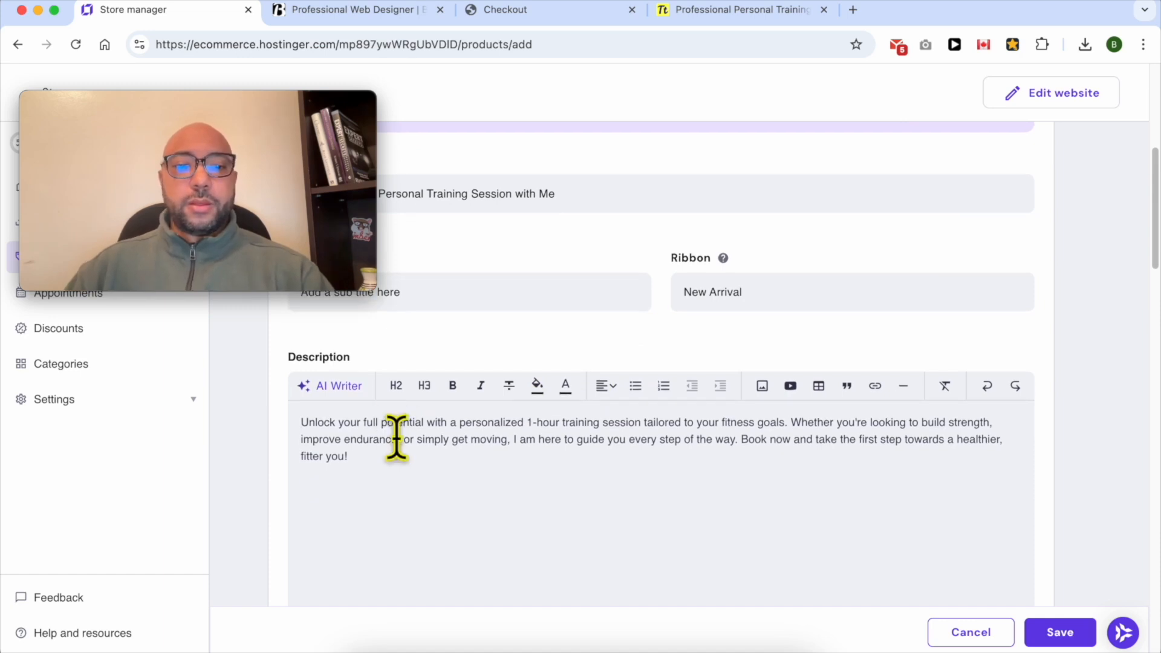
- Add an info section titled "Additional info section" with "Place your text here." repeated on three lines, and save it
{"action": "scroll", "coordinate": [424, 431], "scroll_direction": "down", "scroll_amount": 5}
{"action": "scroll", "coordinate": [466, 426], "scroll_direction": "down", "scroll_amount": 5}
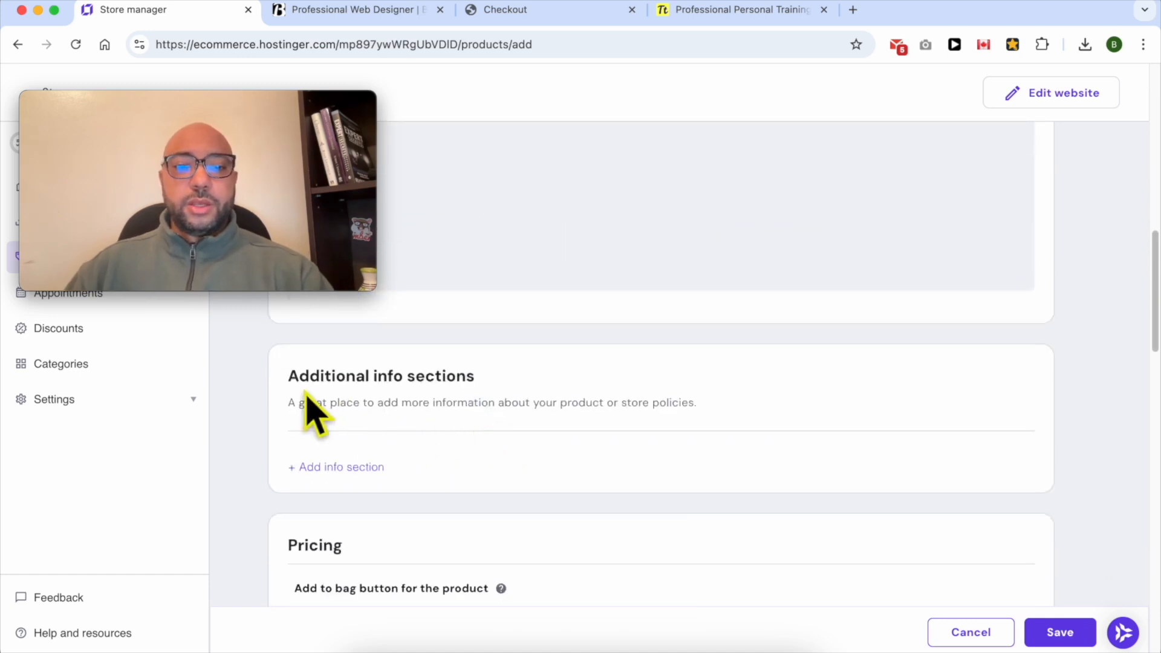
{"action": "triple_click", "coordinate": [370, 376]}
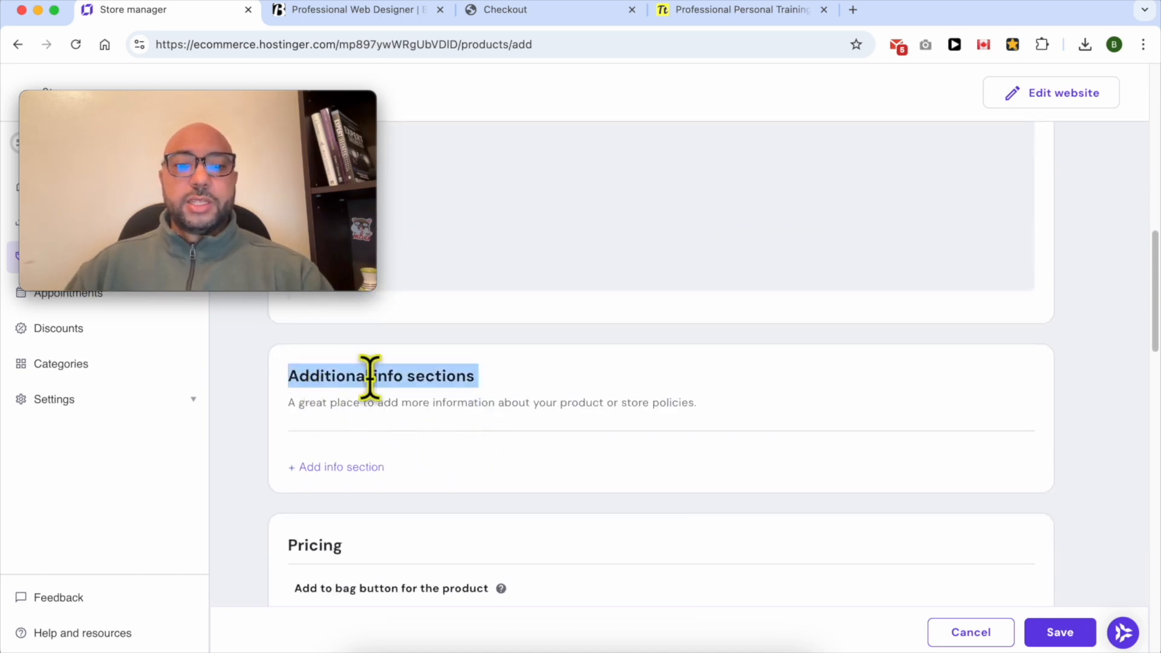
{"action": "left_click", "coordinate": [336, 467]}
{"action": "left_click_drag", "start_coordinate": [332, 111], "coordinate": [314, 373]}
{"action": "left_click", "coordinate": [390, 219]}
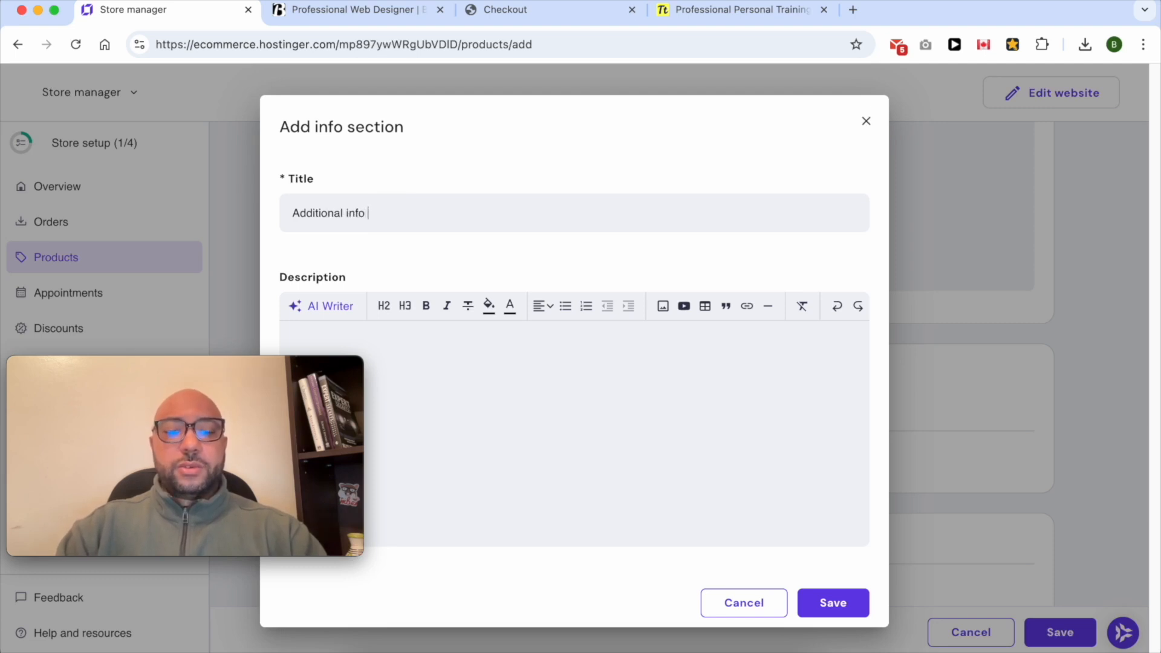
{"action": "left_click", "coordinate": [446, 420]}
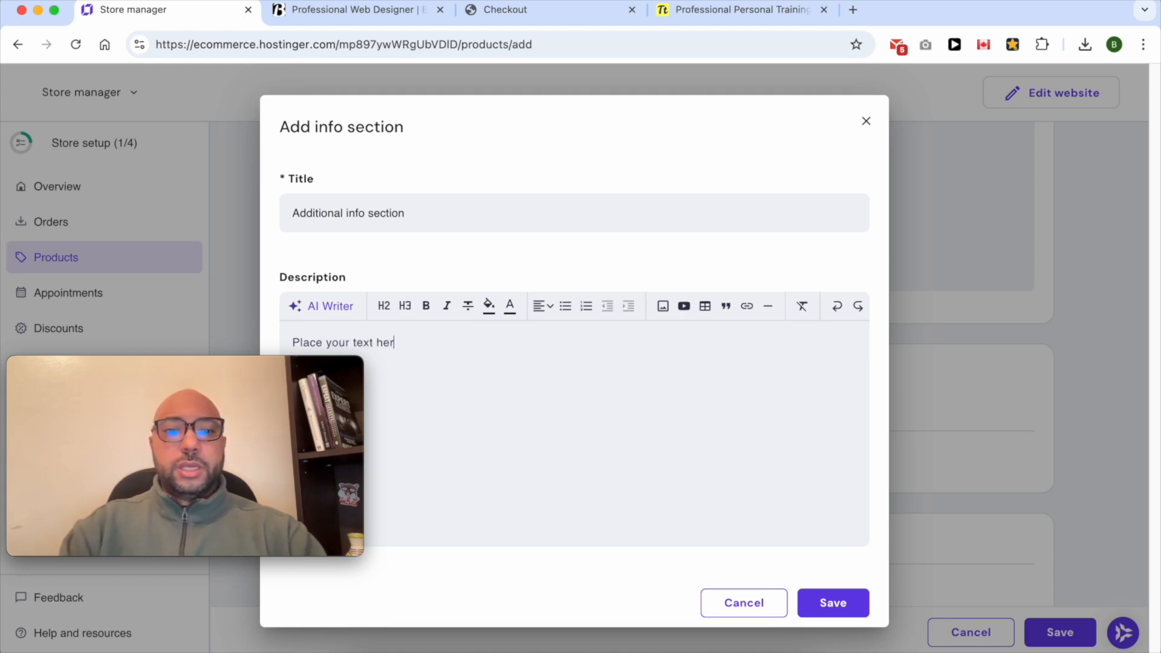
{"action": "key", "text": "super+a"}
{"action": "left_click", "coordinate": [405, 343]}
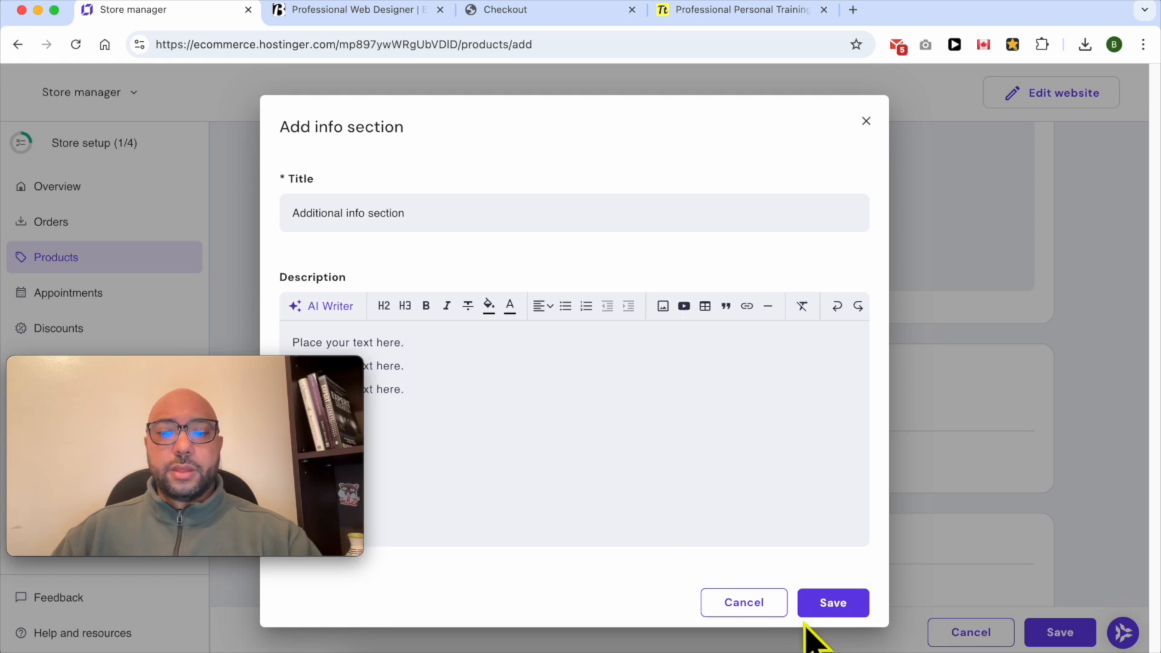
{"action": "left_click", "coordinate": [830, 605]}
- Add a second info section titled "2nd Additional info section" with "Place your text here." entered three times, and save it
{"action": "scroll", "coordinate": [575, 454], "scroll_direction": "down", "scroll_amount": 5}
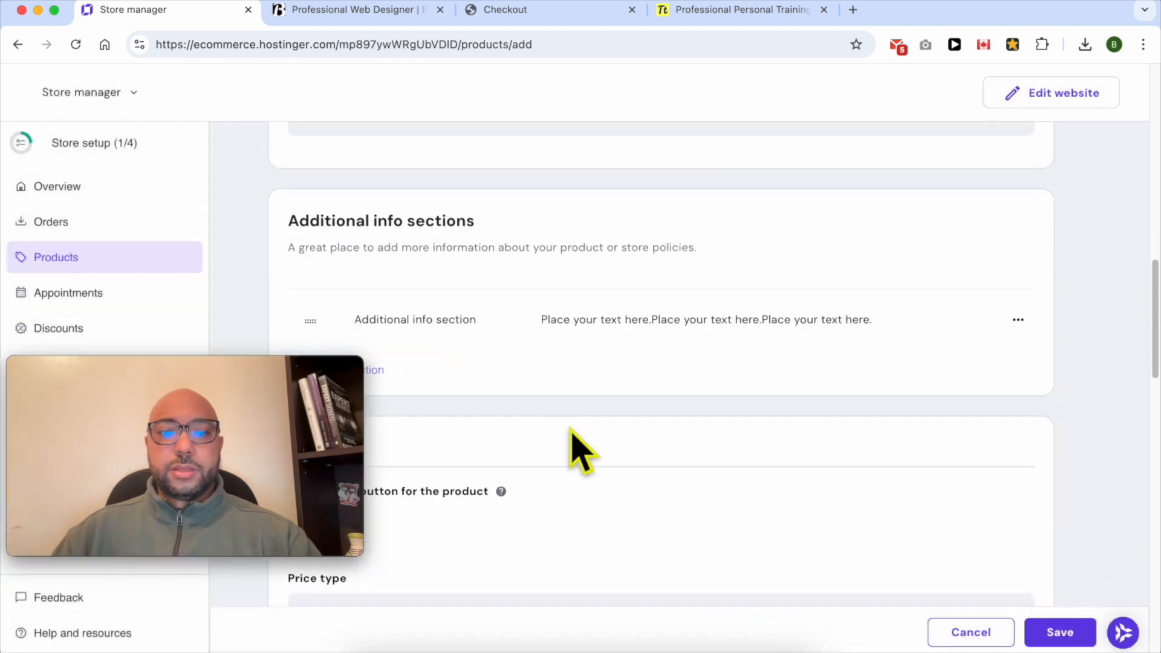
{"action": "left_click", "coordinate": [363, 292]}
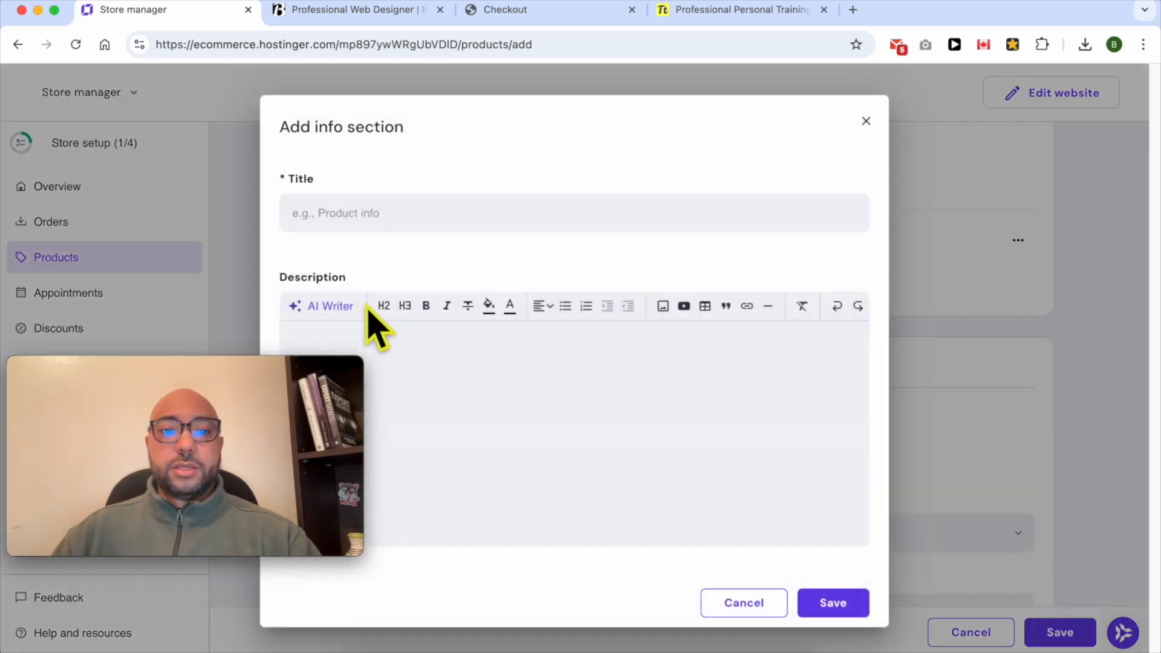
{"action": "left_click", "coordinate": [376, 213]}
{"action": "type", "text": "2nd Additional info section"}
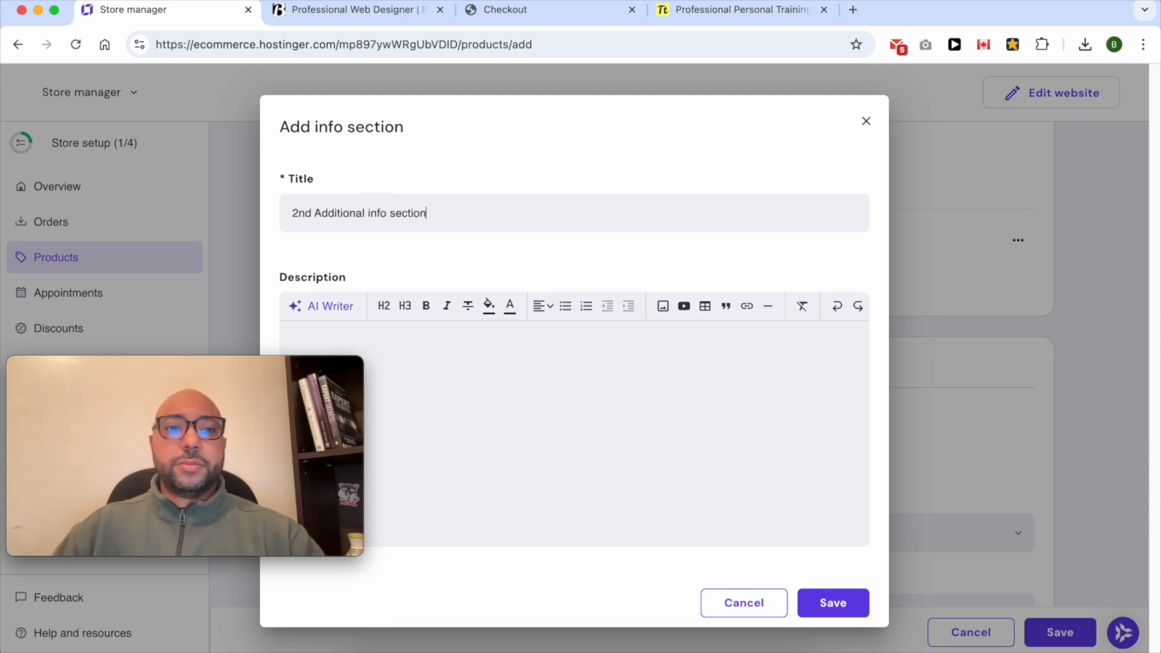
{"action": "left_click", "coordinate": [399, 345]}
{"action": "type", "text": "place your"}
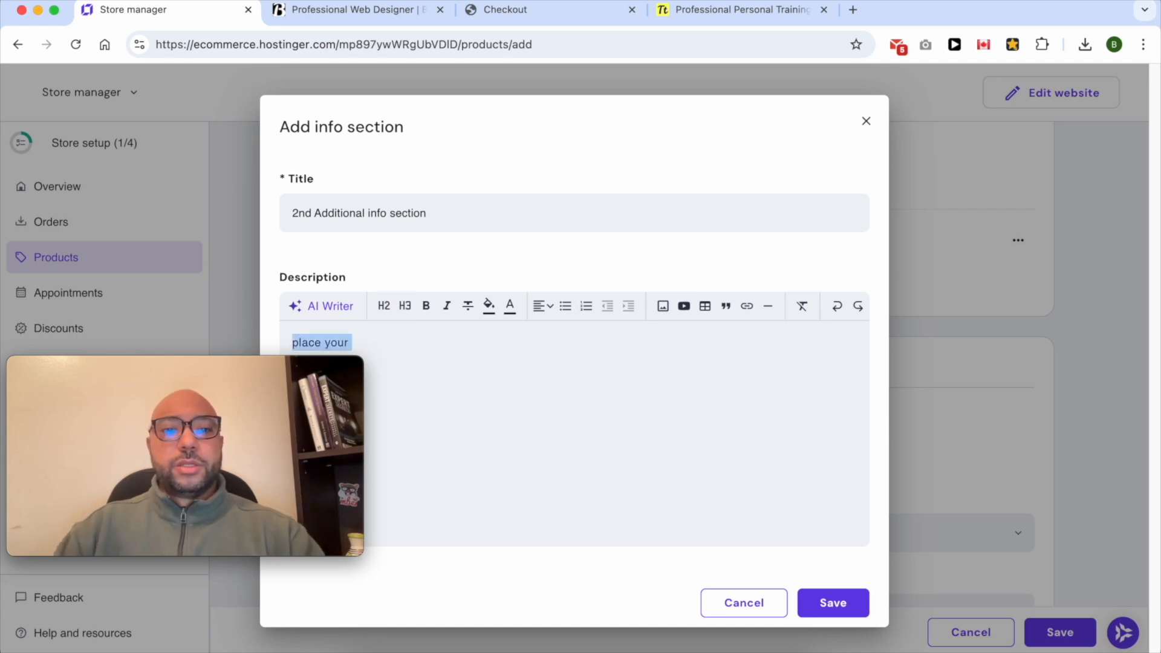
{"action": "key", "text": "super+v"}
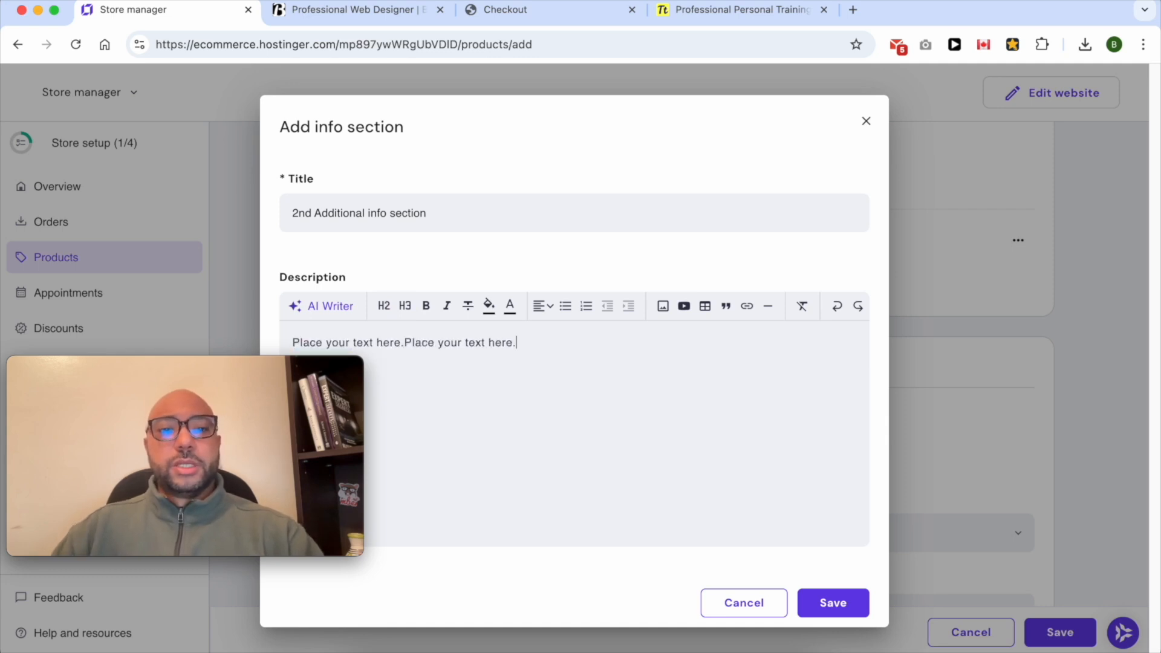
{"action": "key", "text": "super+z"}
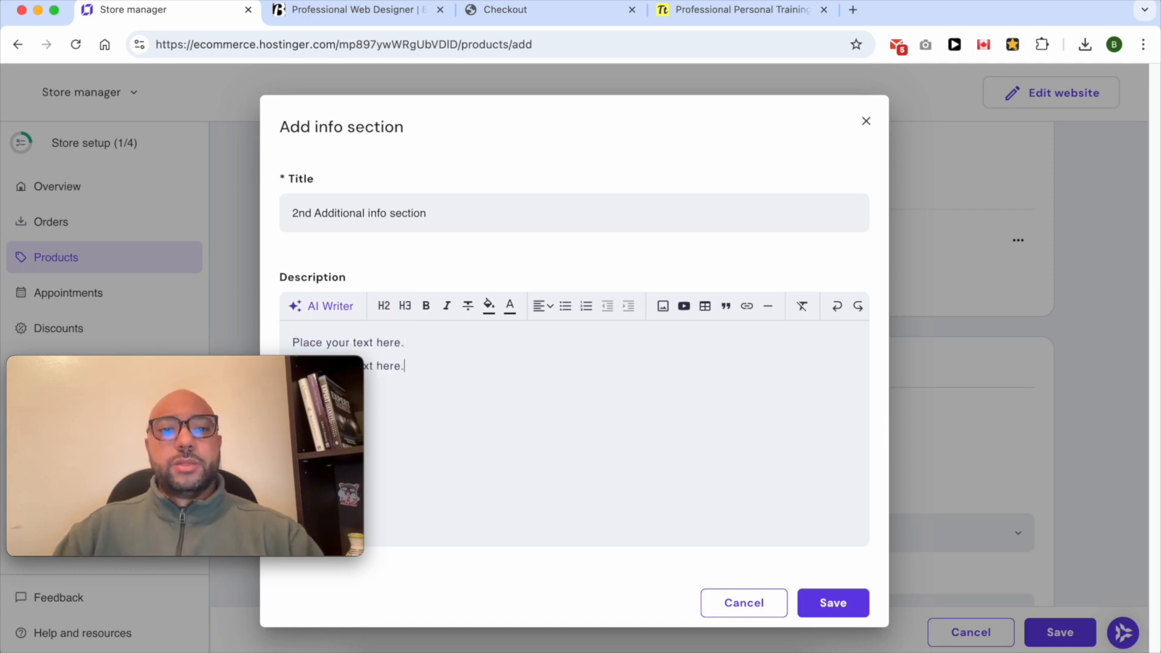
{"action": "left_click", "coordinate": [828, 603]}
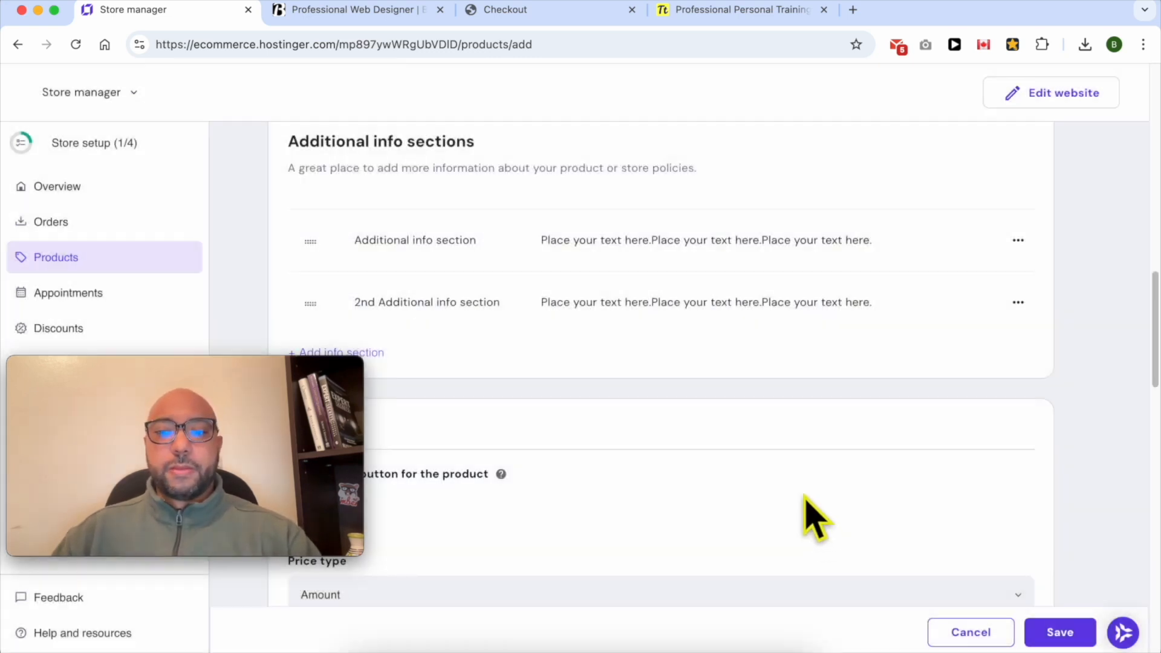
- Disable the Add to bag button for the product and compare with the booking section on the personal training site
{"action": "scroll", "coordinate": [587, 363], "scroll_direction": "down", "scroll_amount": 5}
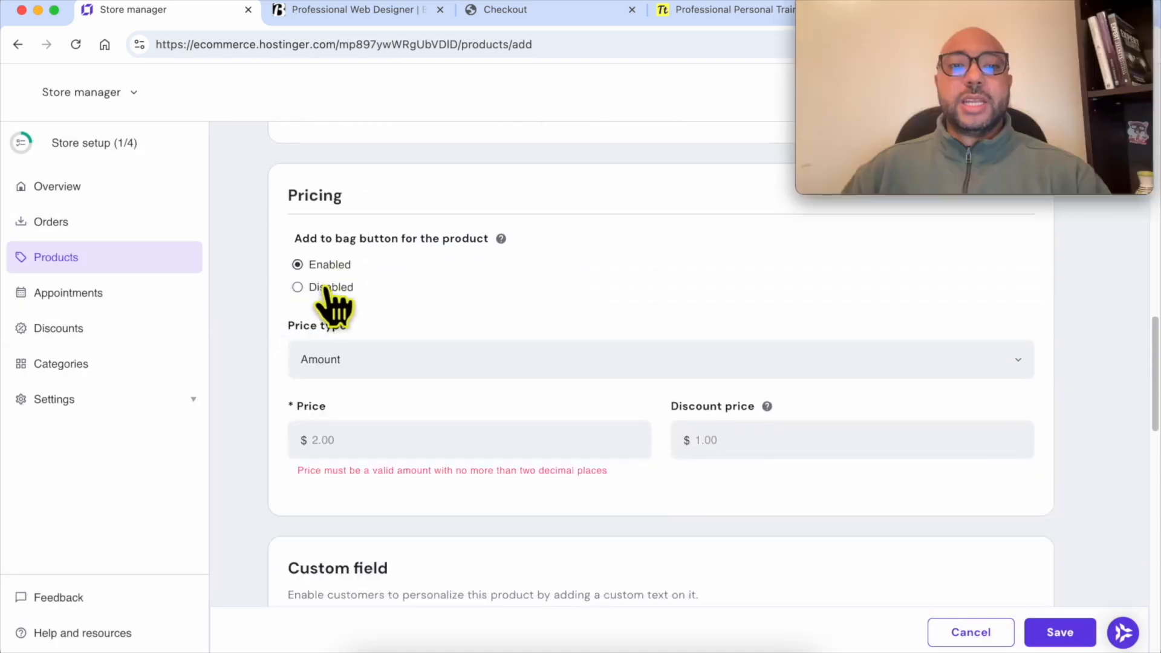
{"action": "left_click", "coordinate": [327, 287]}
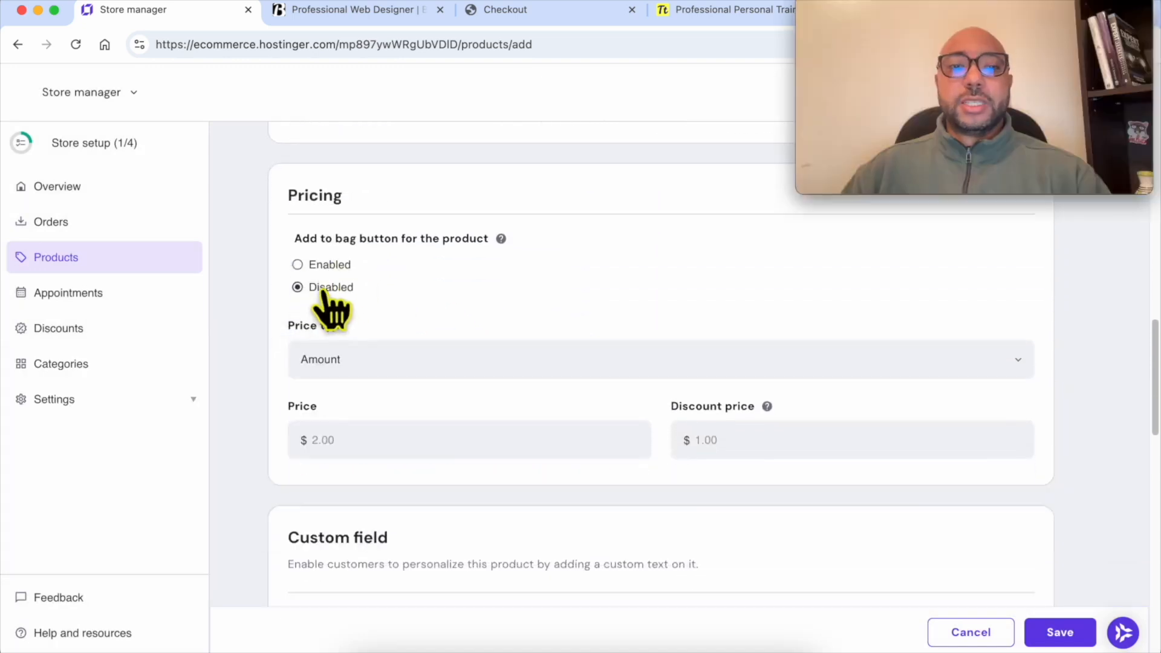
{"action": "left_click_drag", "start_coordinate": [293, 240], "coordinate": [357, 243]}
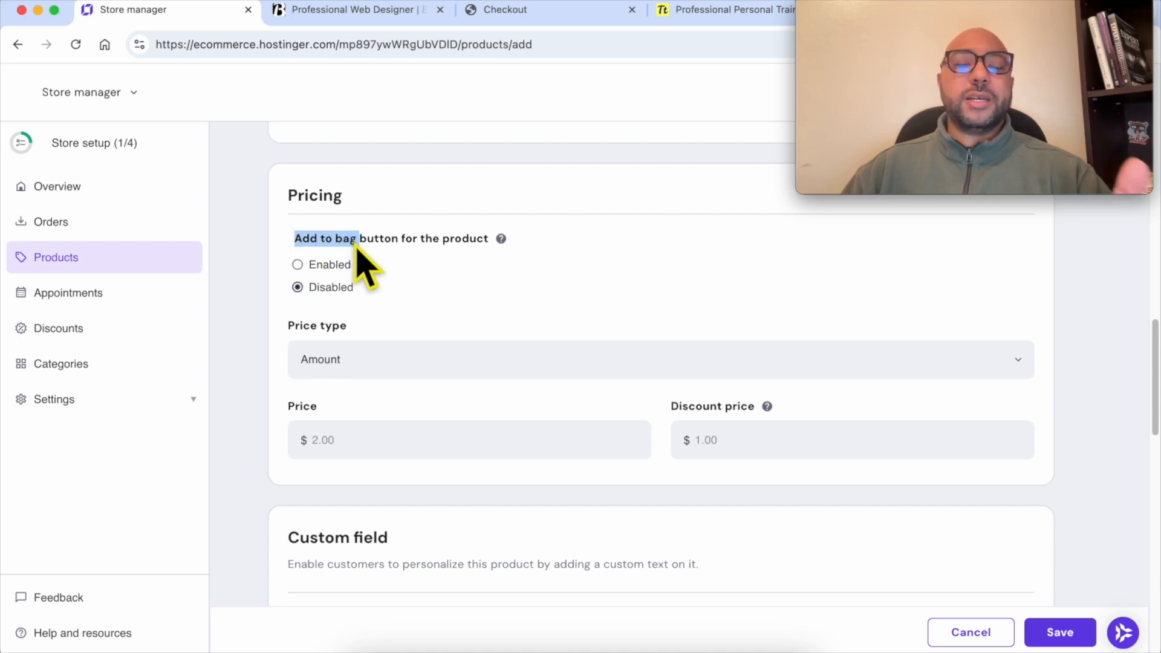
{"action": "left_click", "coordinate": [478, 13]}
{"action": "left_click", "coordinate": [705, 12]}
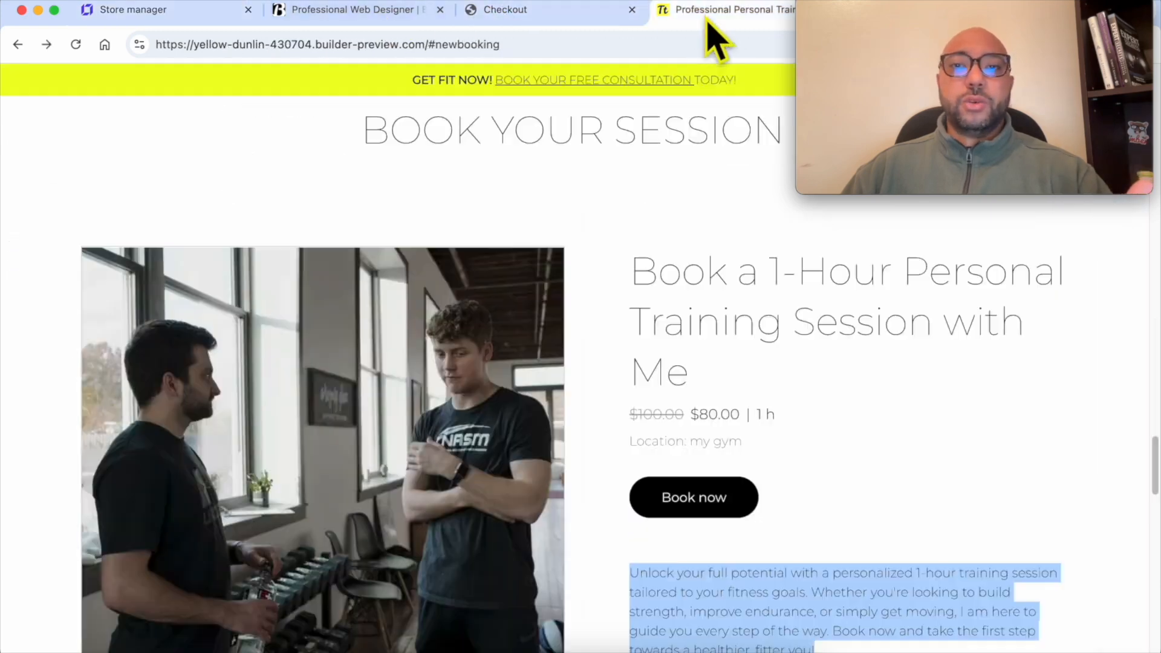
{"action": "left_click", "coordinate": [151, 11]}
- Try Free as the price type and switch it back to Amount
{"action": "left_click", "coordinate": [413, 367]}
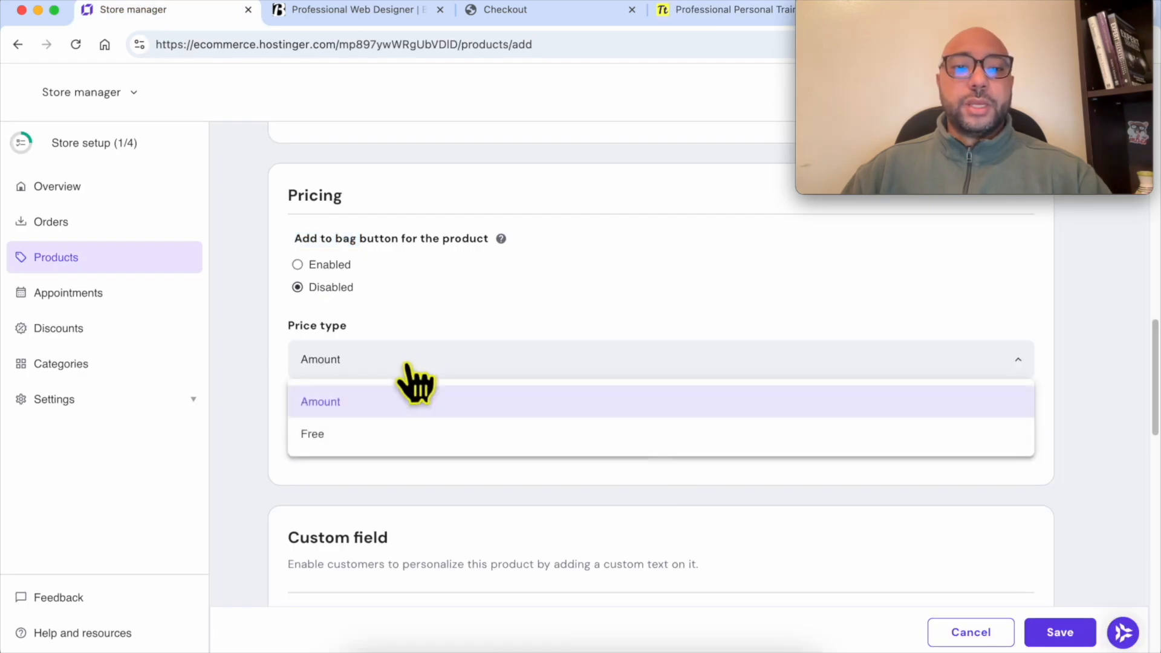
{"action": "left_click", "coordinate": [357, 405]}
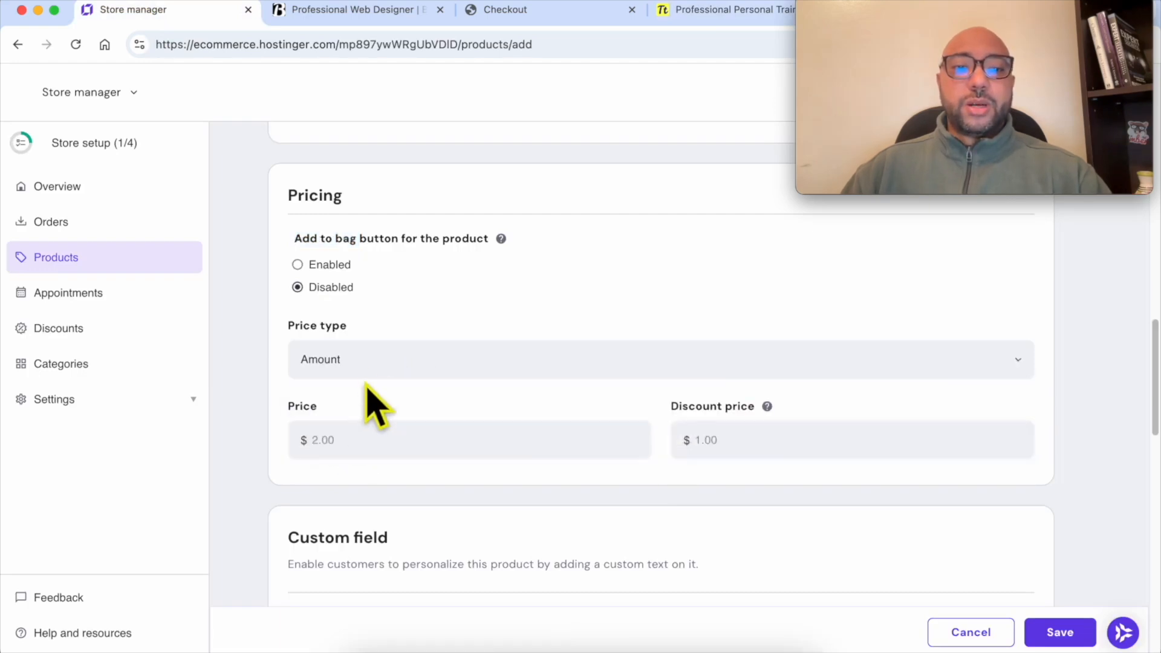
{"action": "left_click", "coordinate": [372, 366]}
{"action": "left_click", "coordinate": [356, 431]}
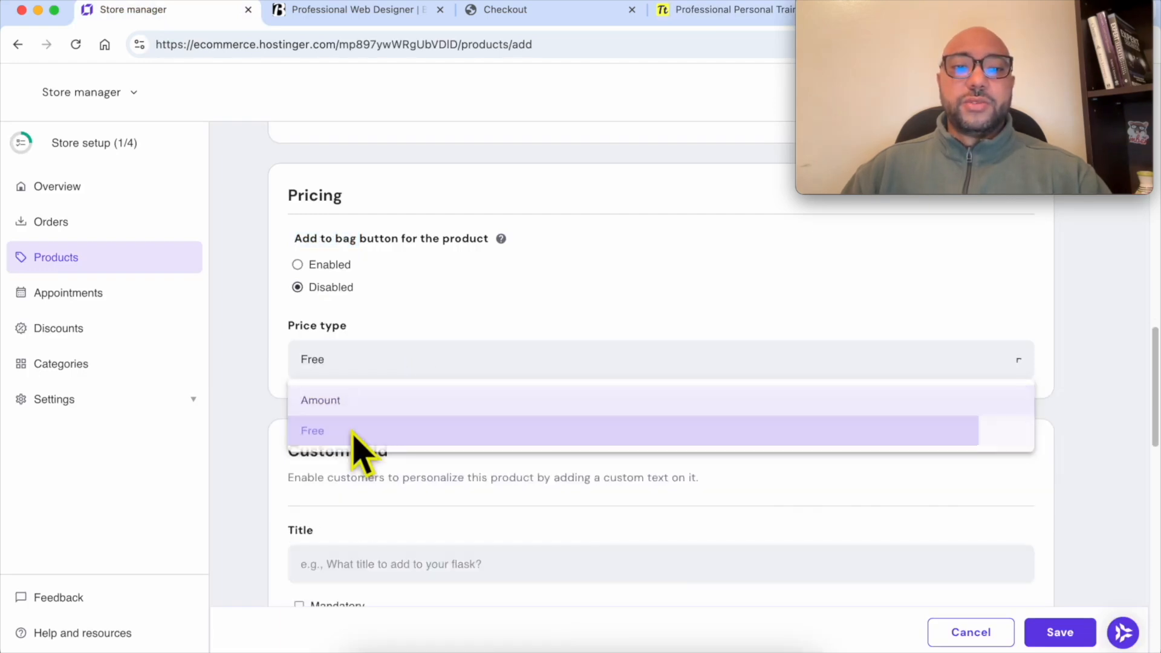
{"action": "left_click", "coordinate": [371, 366]}
{"action": "left_click", "coordinate": [352, 404]}
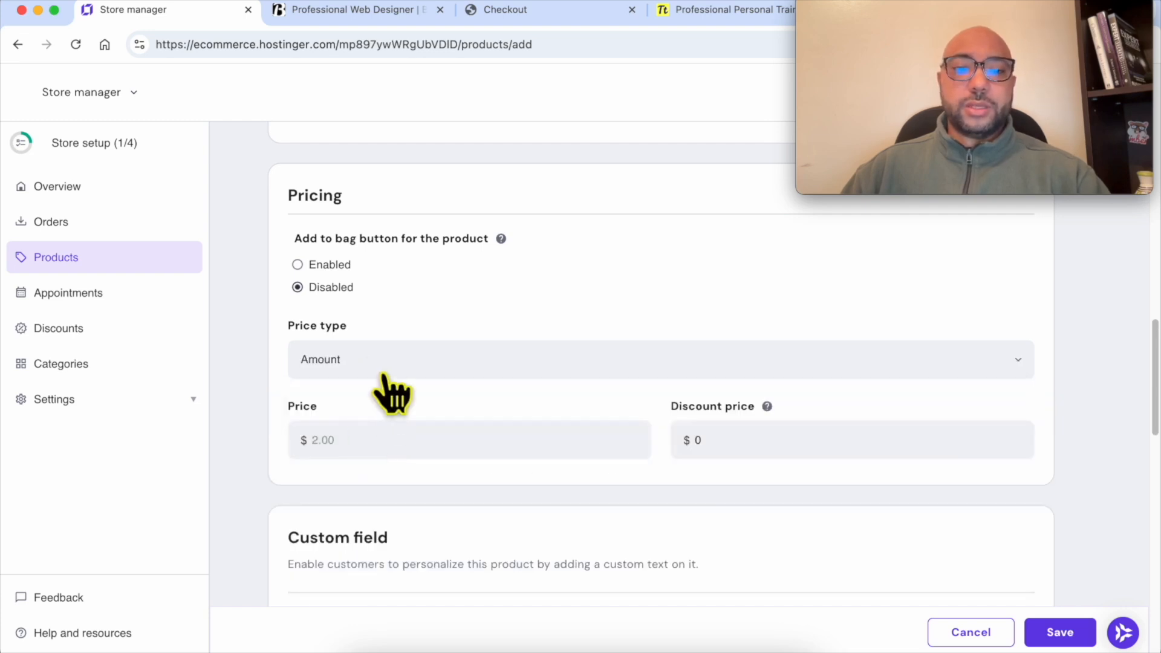
- Set the product's price to $100 and its discount price to $70
{"action": "type", "text": "100"}
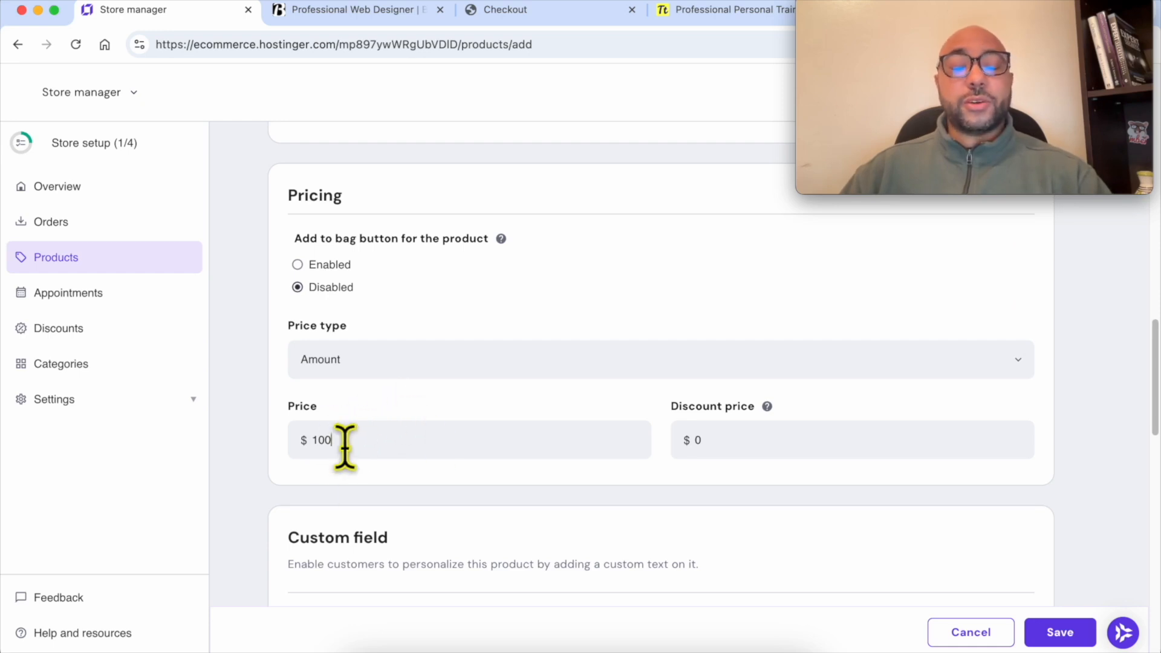
{"action": "left_click", "coordinate": [715, 424]}
{"action": "double_click", "coordinate": [761, 440]}
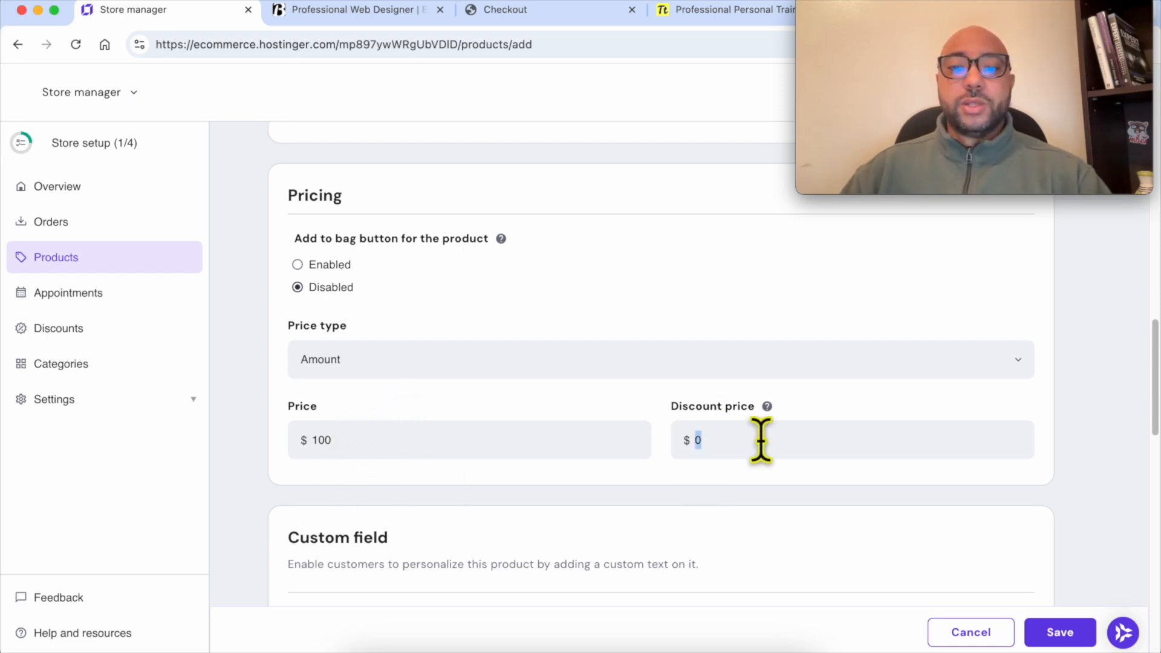
{"action": "type", "text": "70"}
{"action": "right_click", "coordinate": [761, 440]}
{"action": "left_click", "coordinate": [632, 526]}
{"action": "scroll", "coordinate": [641, 511], "scroll_direction": "down", "scroll_amount": 5}
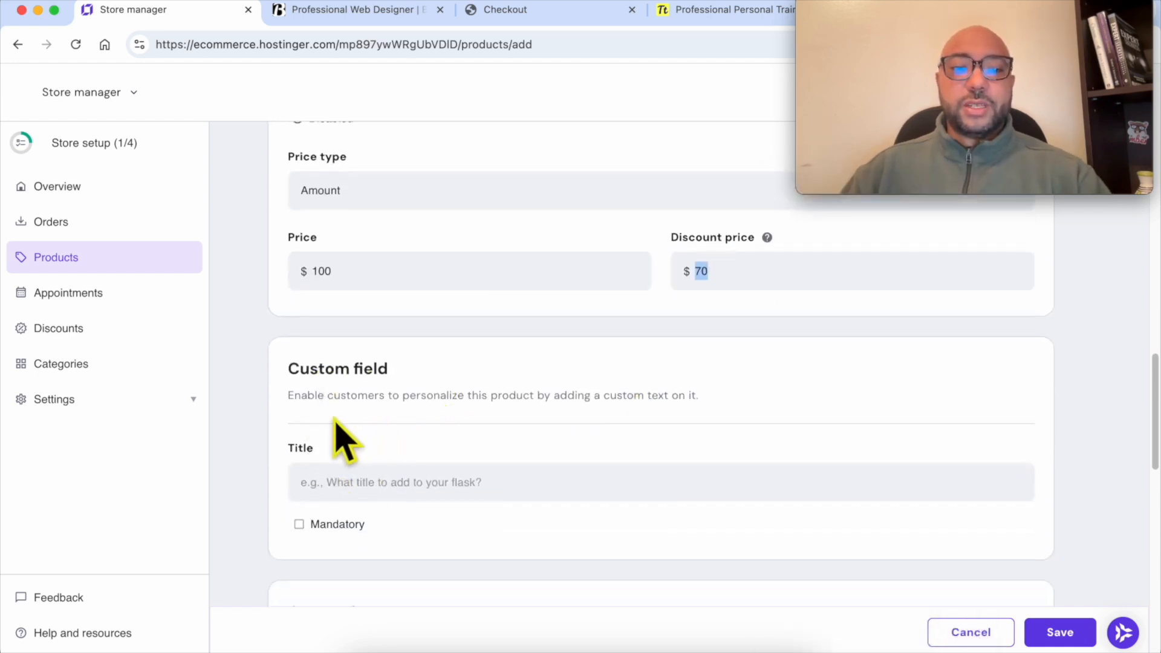
- Add a custom field titled "Age:" to the product and make it mandatory
{"action": "left_click", "coordinate": [339, 484]}
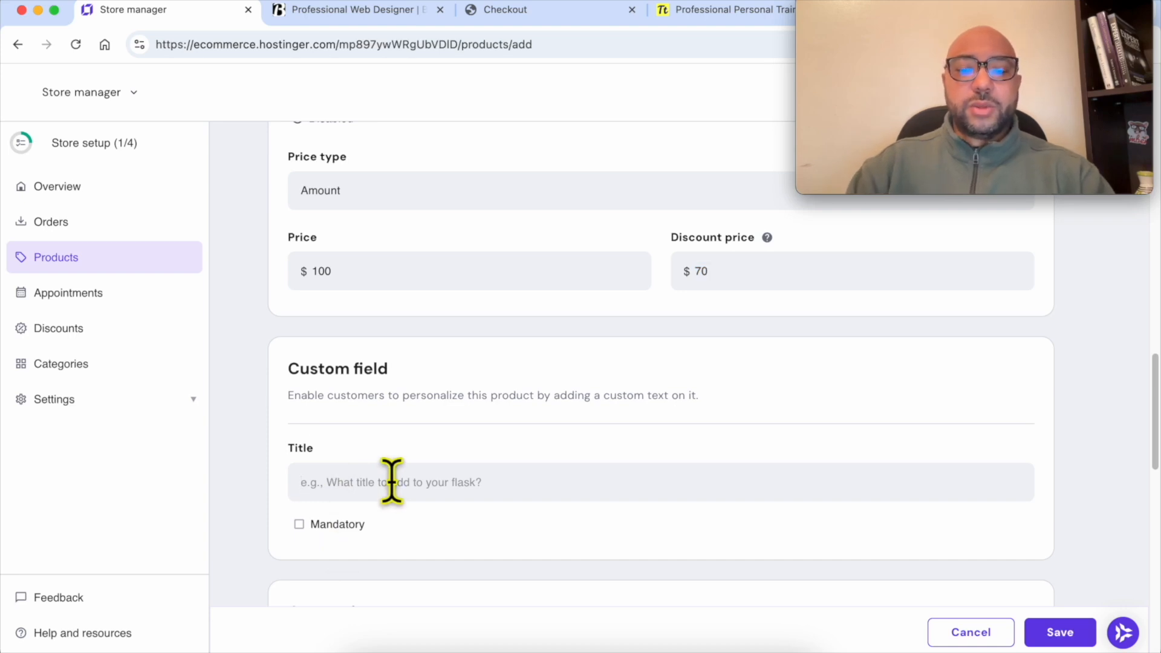
{"action": "type", "text": "Age:"}
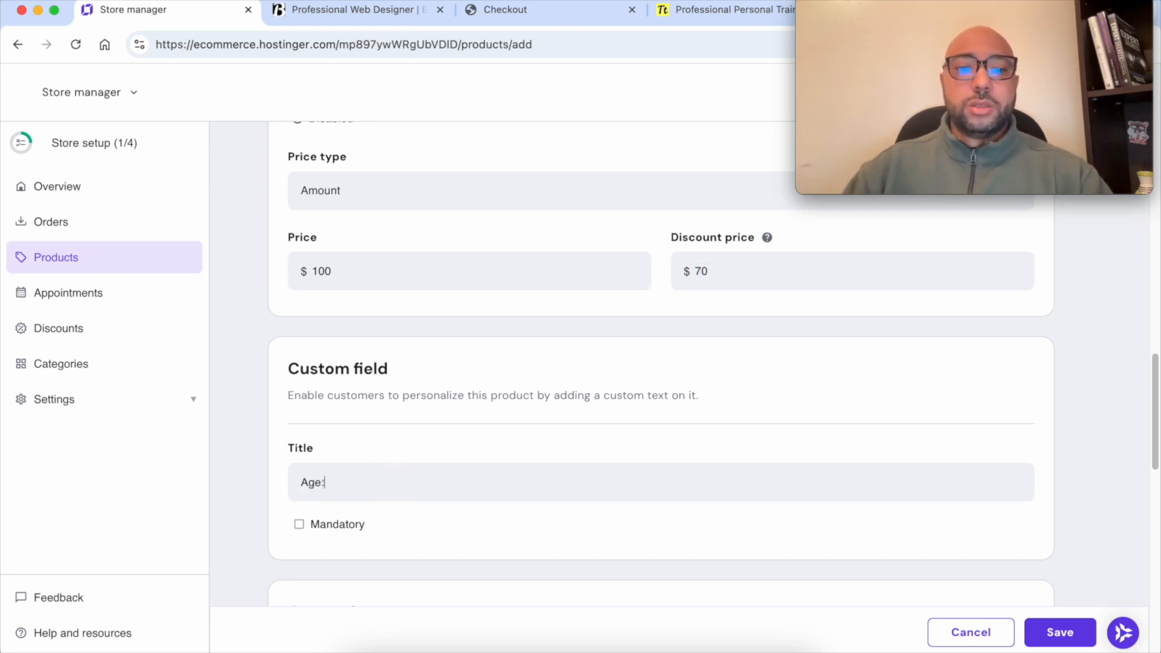
{"action": "left_click", "coordinate": [323, 526]}
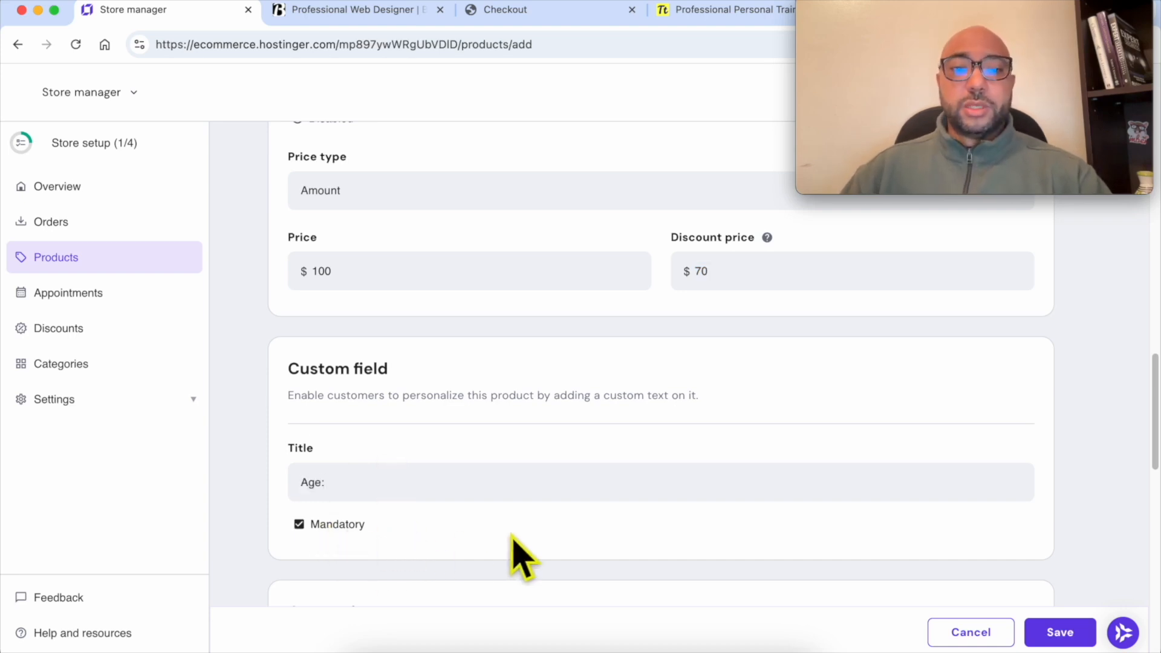
- Create and save a new product category named "Appointments Category" without assigning any products
{"action": "scroll", "coordinate": [500, 539], "scroll_direction": "down", "scroll_amount": 5}
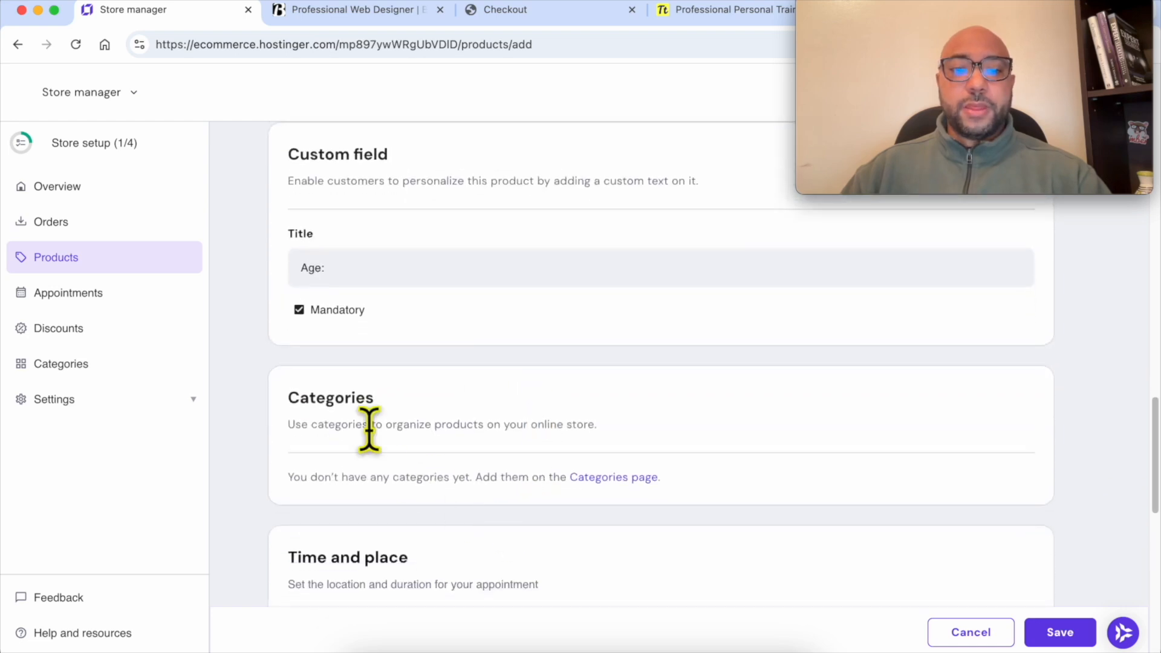
{"action": "left_click", "coordinate": [598, 479]}
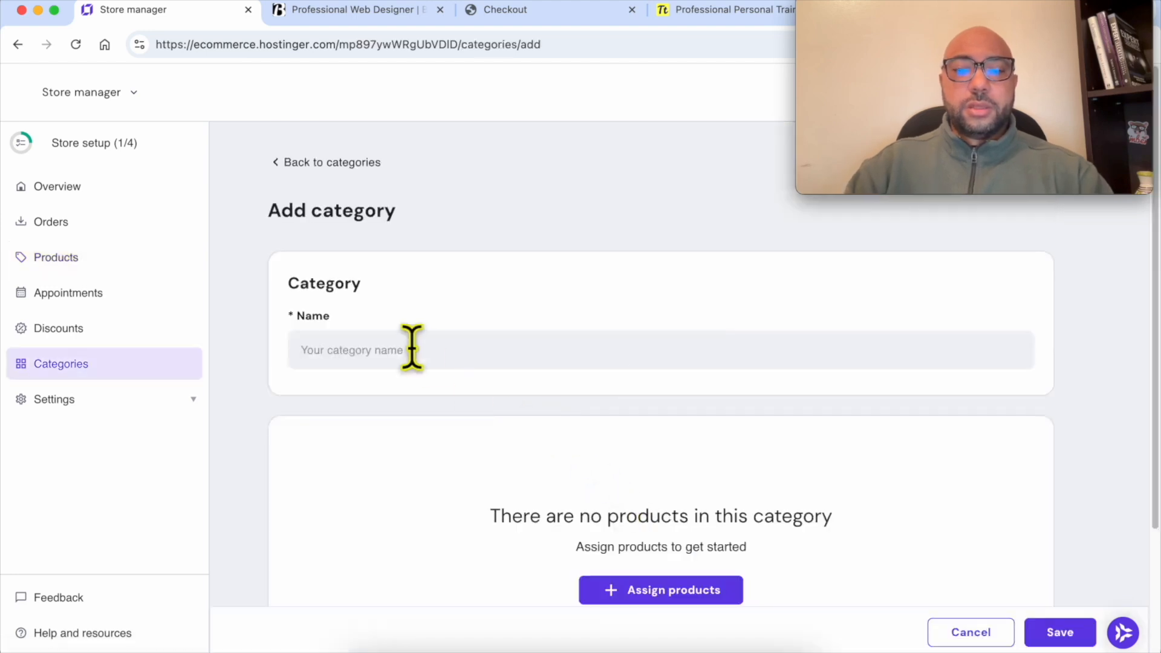
{"action": "type", "text": "D"}
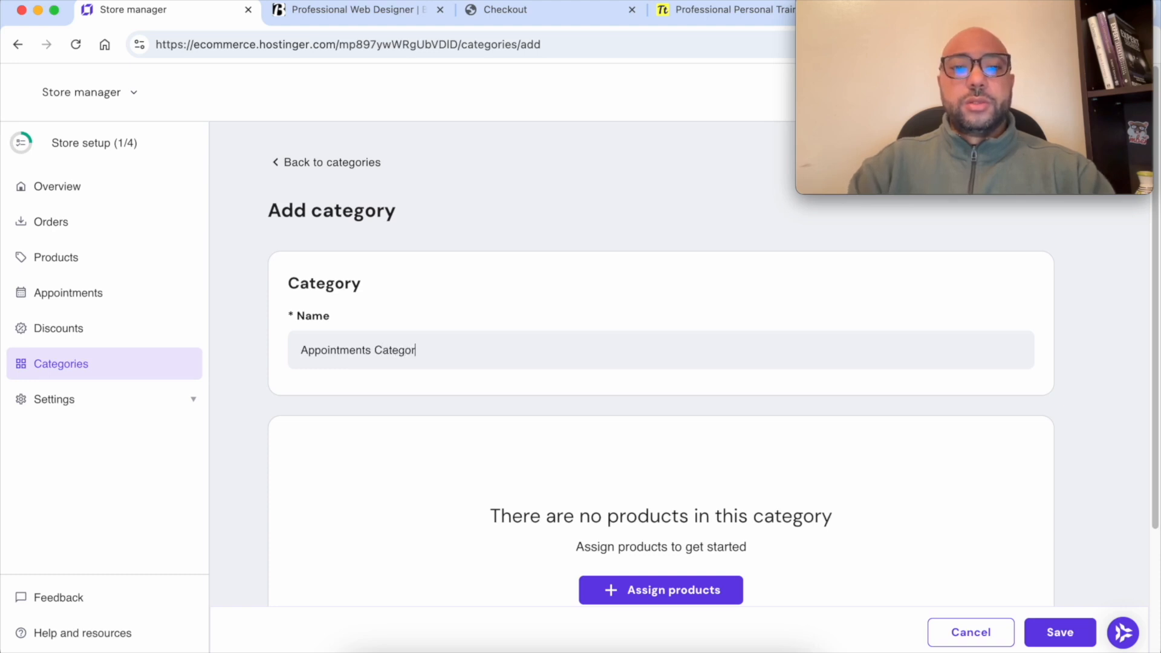
{"action": "type", "text": "y"}
{"action": "scroll", "coordinate": [623, 550], "scroll_direction": "down", "scroll_amount": 3}
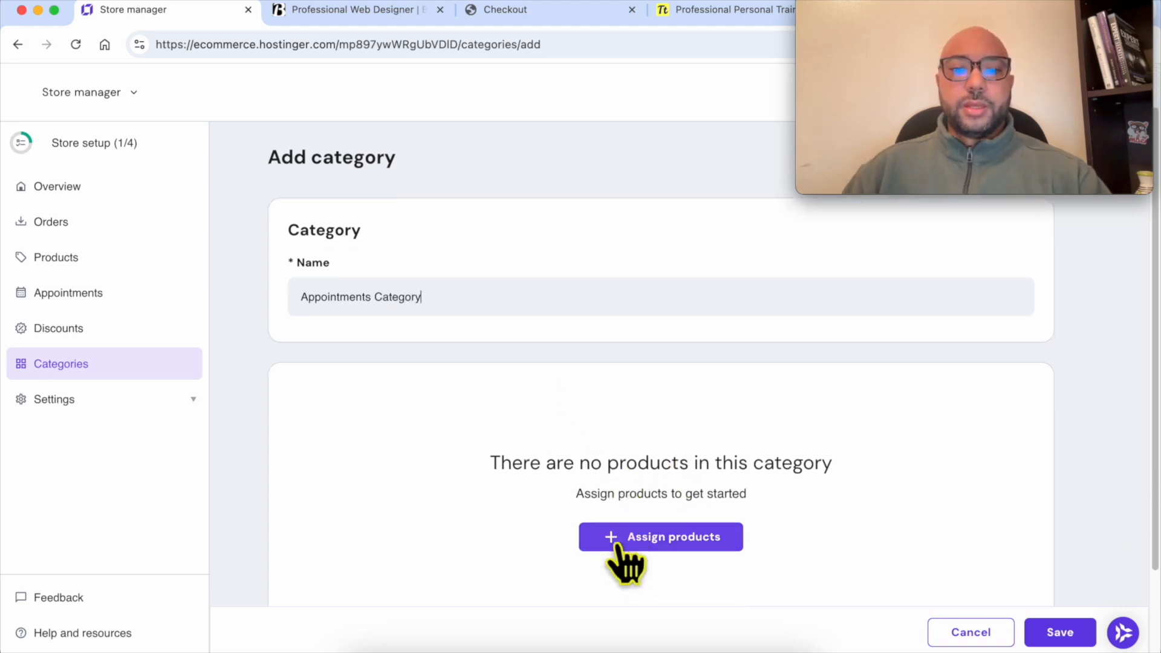
{"action": "left_click", "coordinate": [1060, 632]}
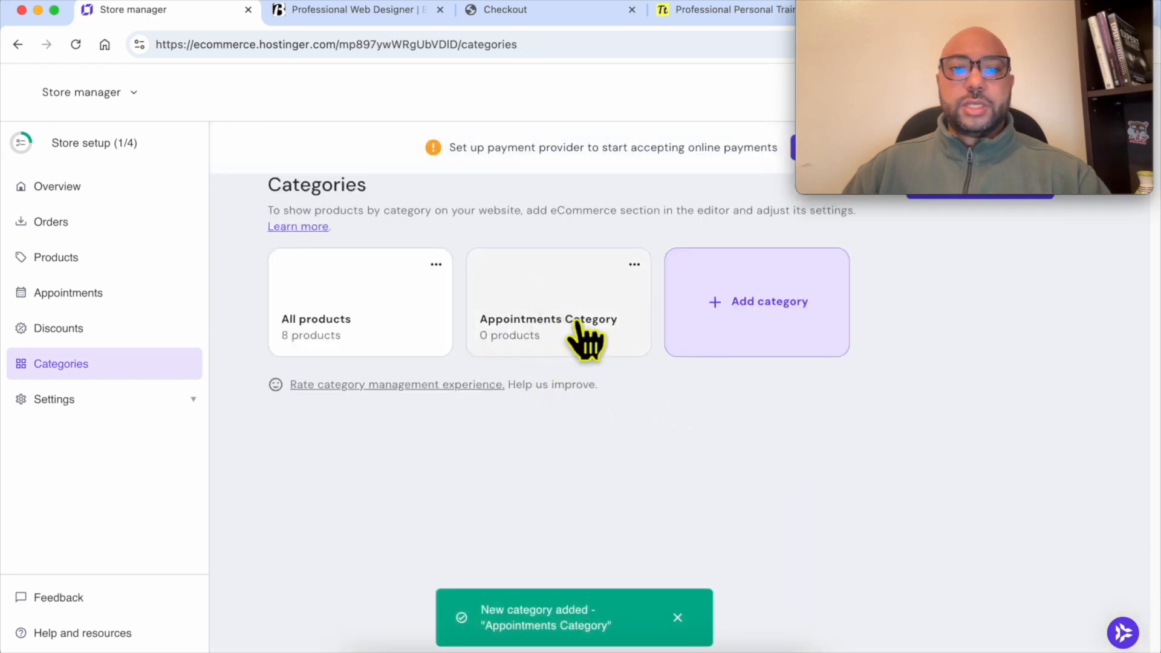
- Go back from the categories to the appointment product form and check the product list for the unsaved appointment
{"action": "double_click", "coordinate": [332, 182]}
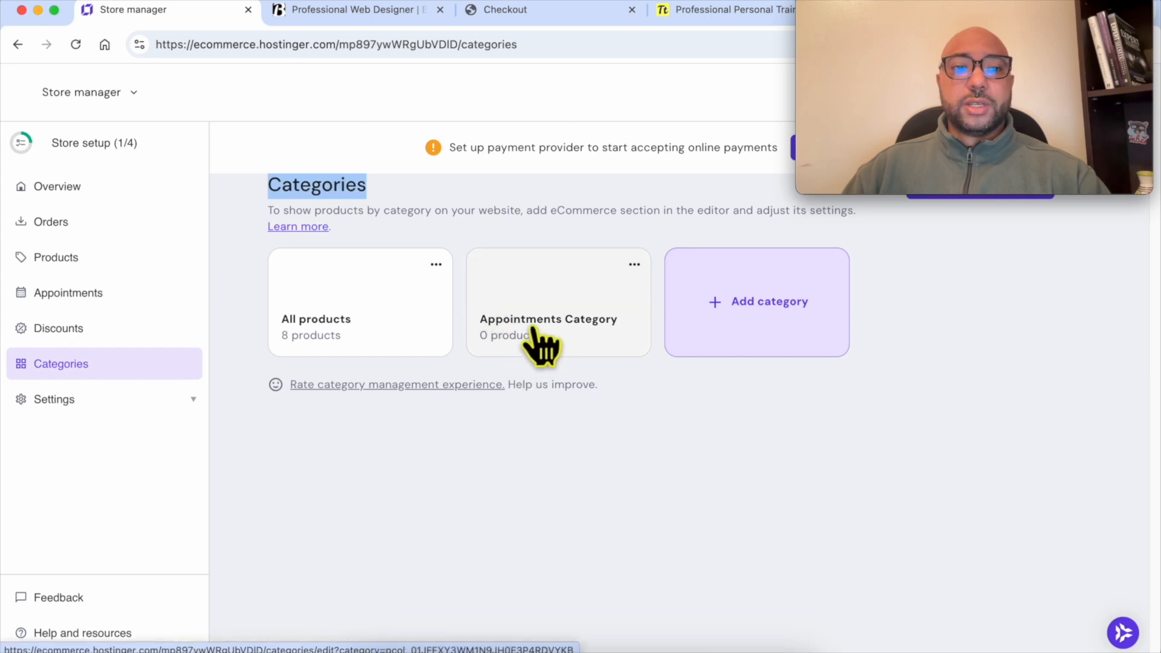
{"action": "left_click", "coordinate": [19, 46]}
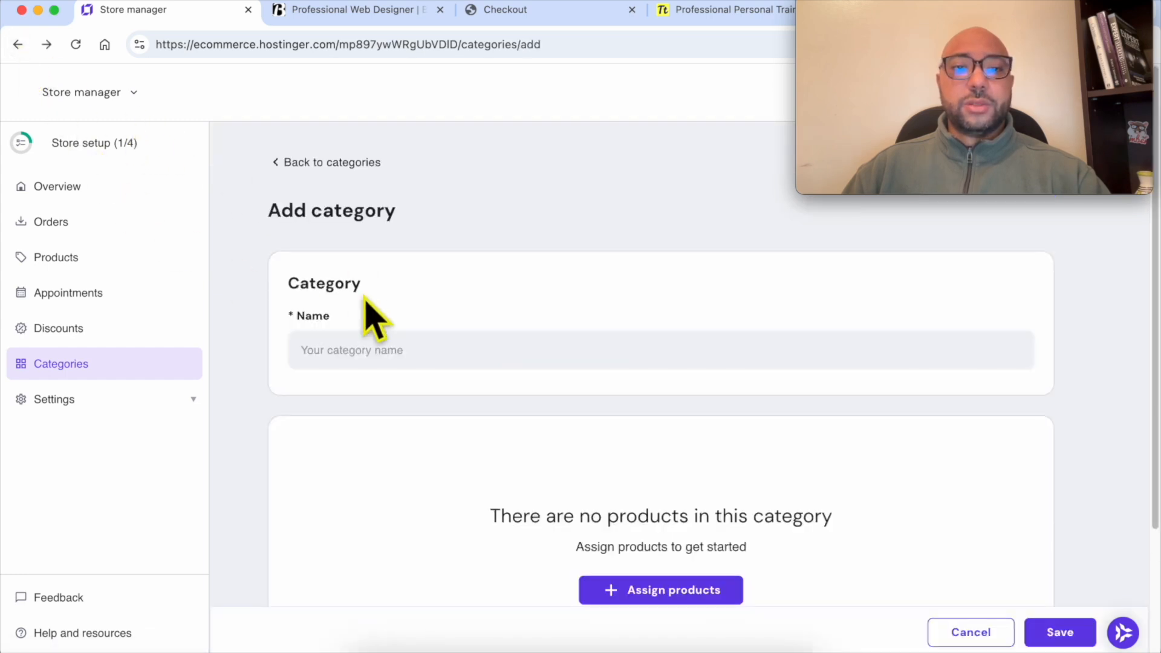
{"action": "left_click", "coordinate": [19, 46]}
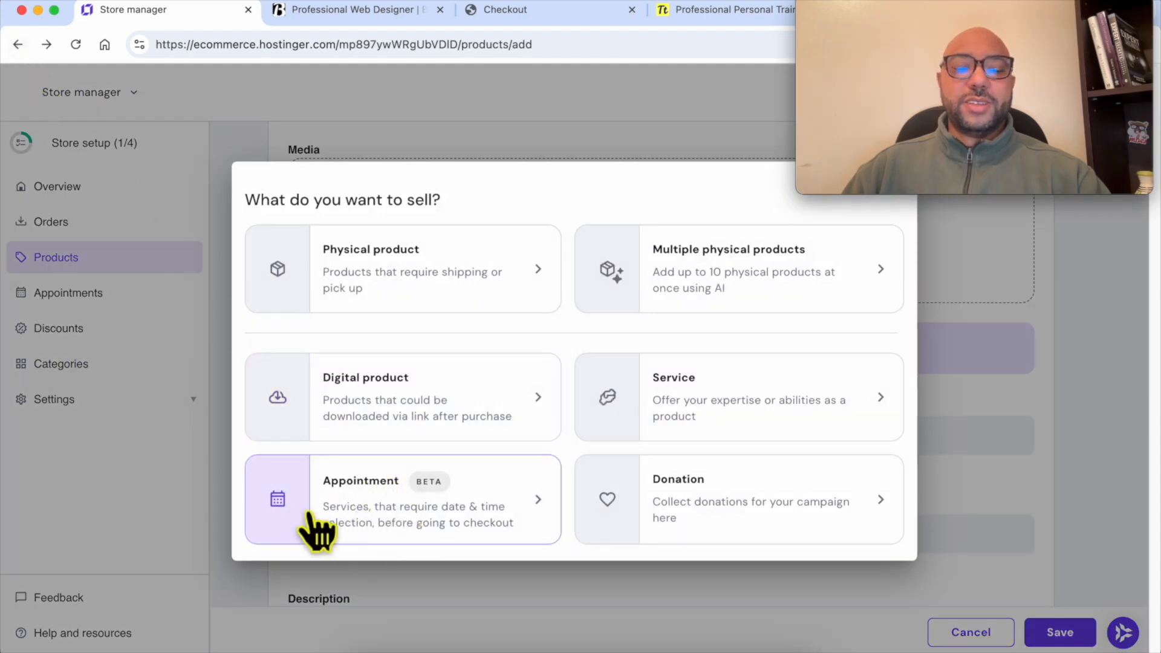
{"action": "left_click", "coordinate": [350, 519]}
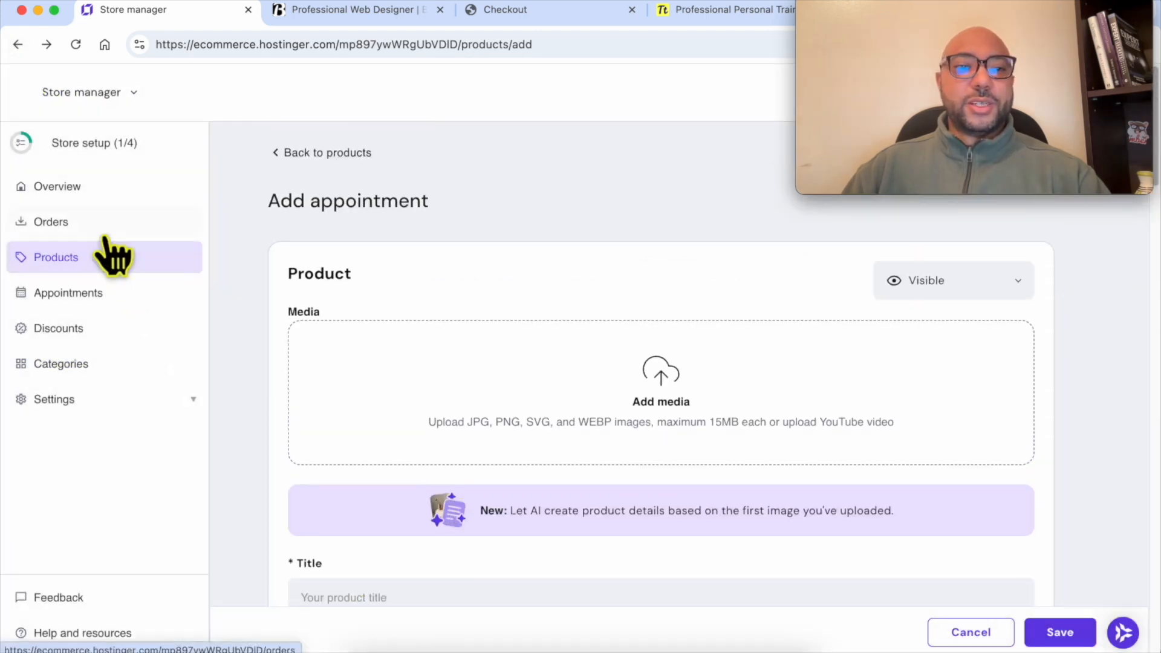
{"action": "left_click", "coordinate": [109, 257]}
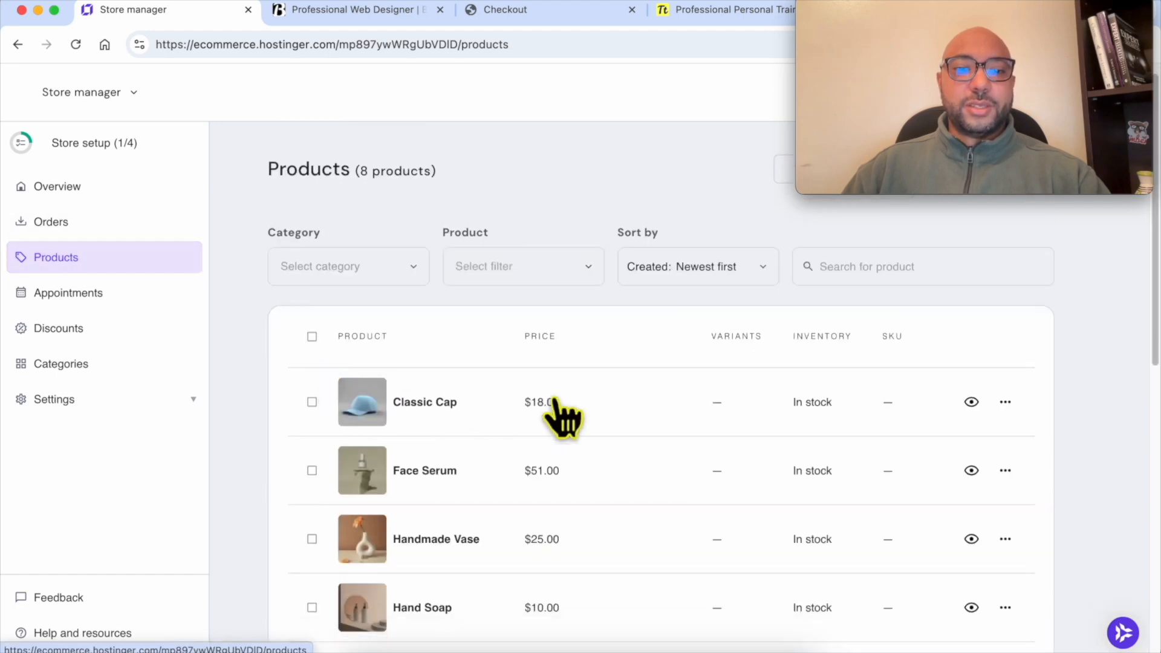
{"action": "scroll", "coordinate": [557, 415], "scroll_direction": "down", "scroll_amount": 10}
{"action": "scroll", "coordinate": [557, 415], "scroll_direction": "up", "scroll_amount": 10}
- Start a new appointment product and upload the pexels JPG image from the Downloads folder as its media
{"action": "left_click_drag", "start_coordinate": [959, 31], "coordinate": [611, 13]}
{"action": "left_click", "coordinate": [992, 189]}
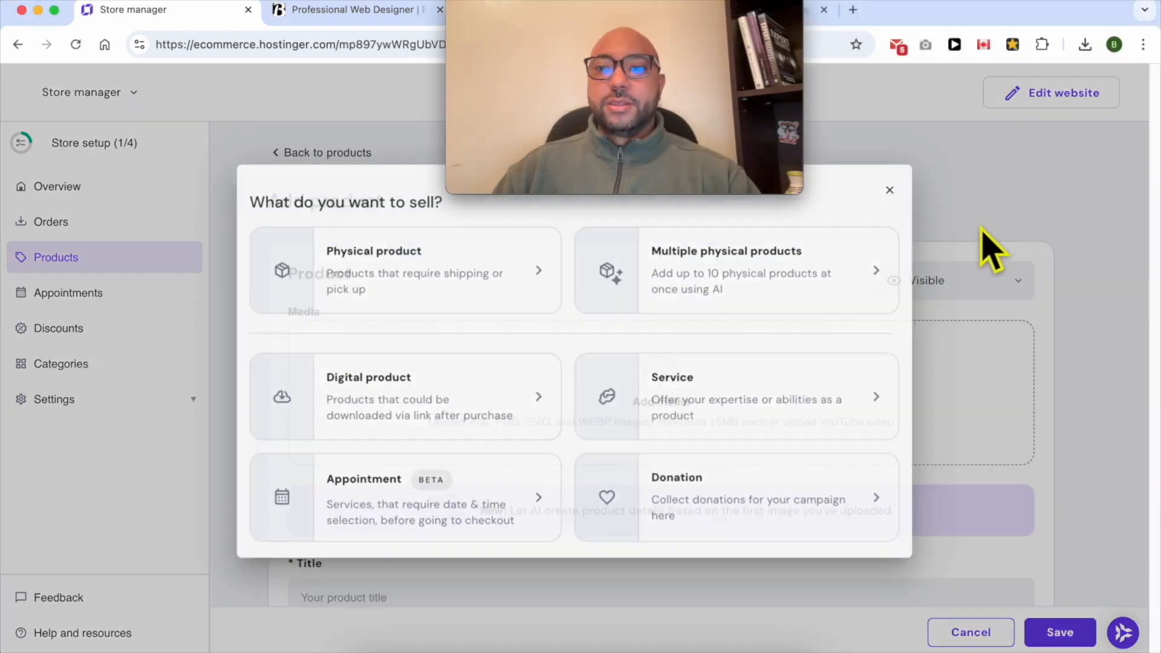
{"action": "left_click", "coordinate": [378, 501]}
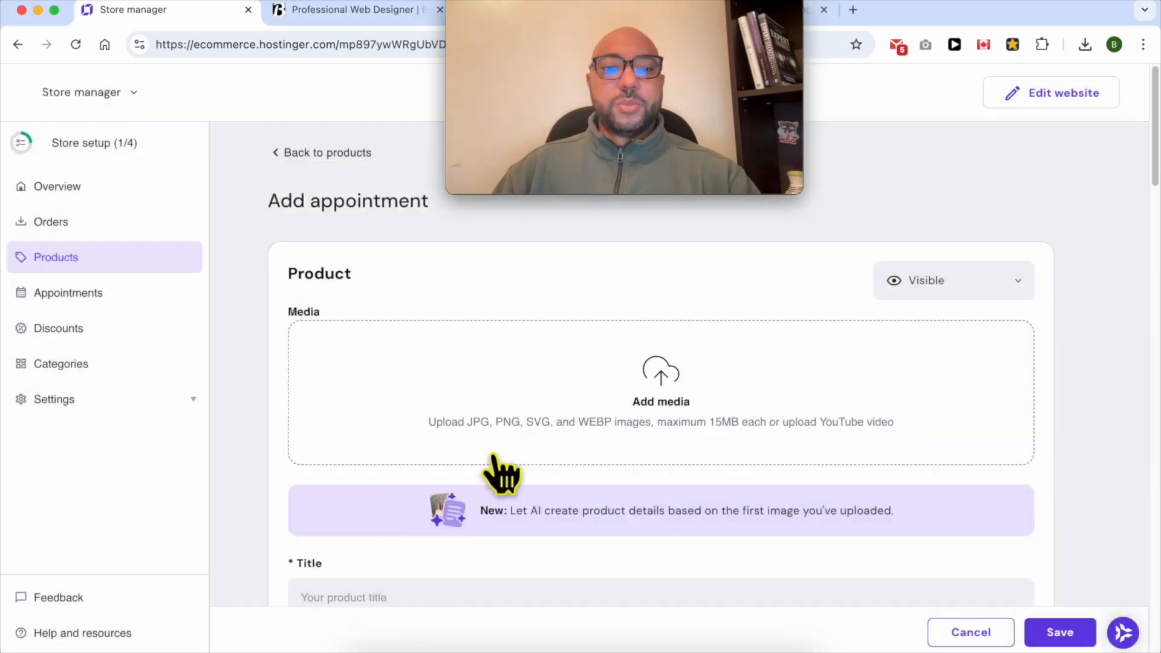
{"action": "left_click", "coordinate": [518, 406]}
{"action": "left_click", "coordinate": [290, 183]}
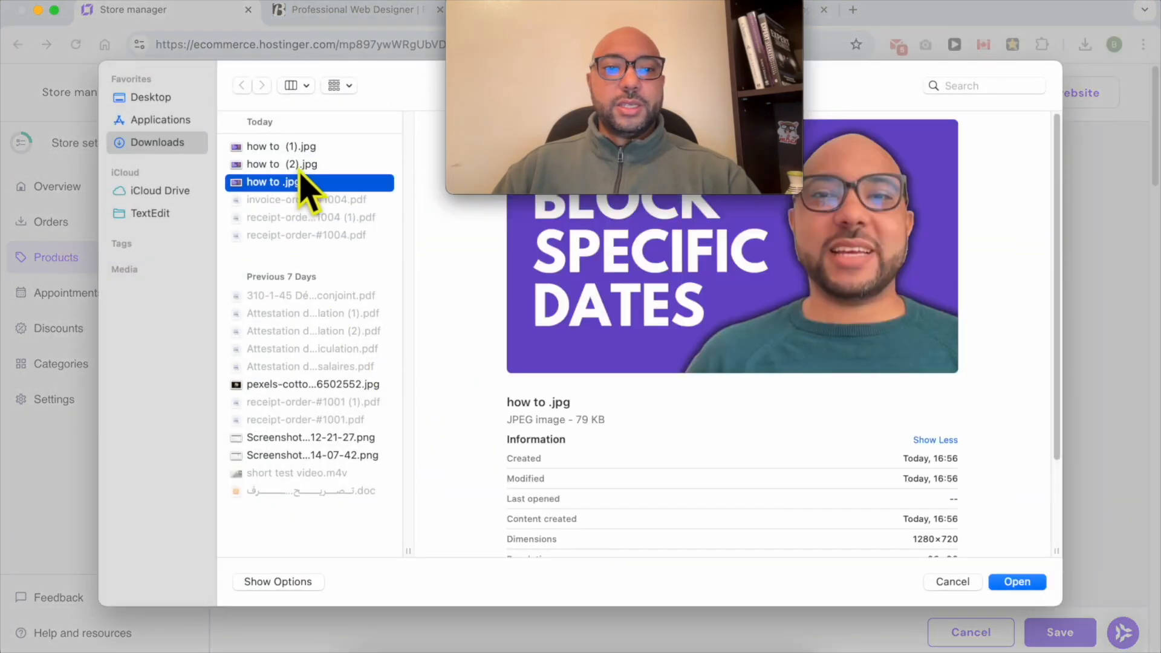
{"action": "left_click", "coordinate": [314, 387]}
{"action": "double_click", "coordinate": [323, 389]}
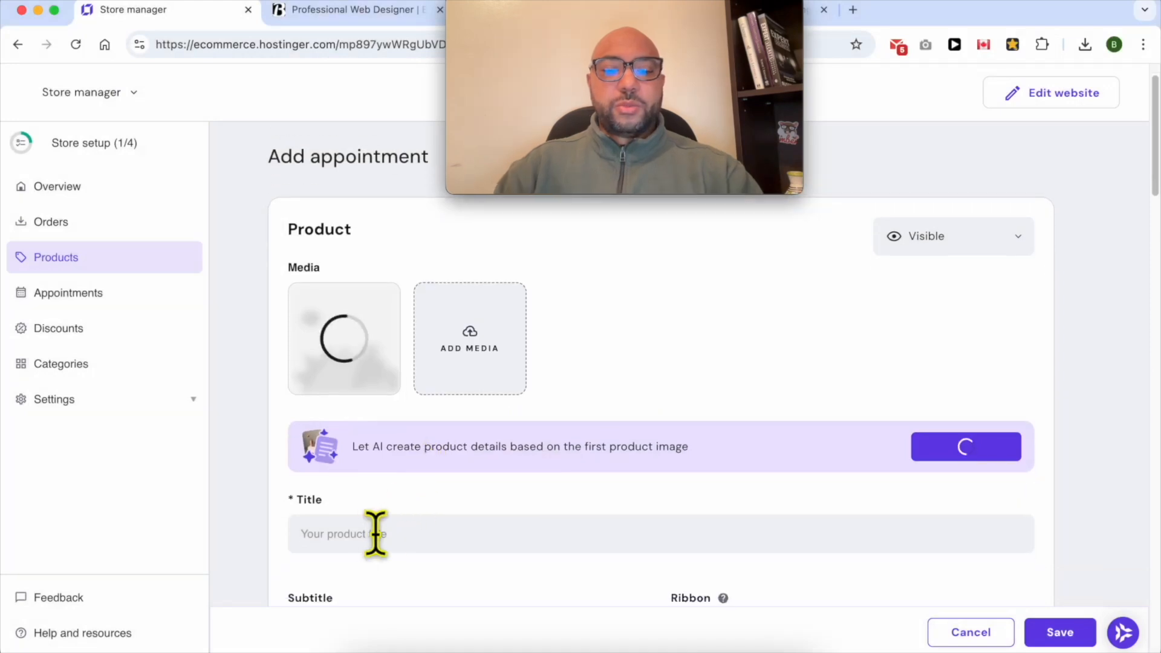
- Enter "Dental Appointment for kids" as the product title
{"action": "left_click", "coordinate": [376, 533]}
{"action": "type", "text": "Dental Appointment"}
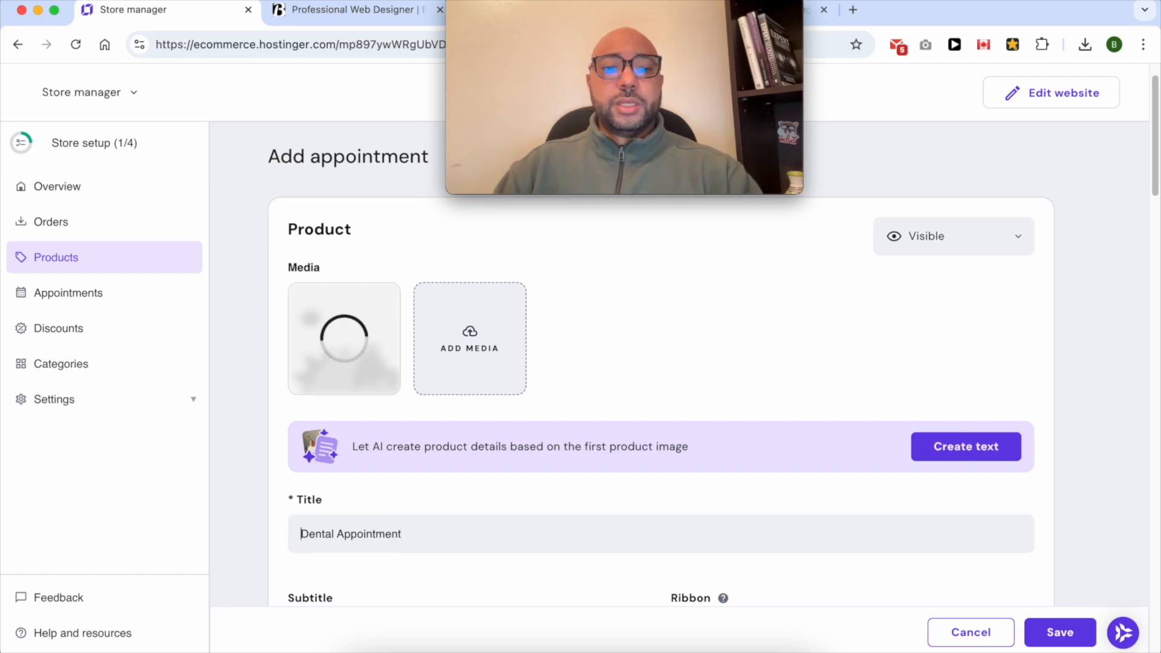
{"action": "left_click", "coordinate": [401, 533]}
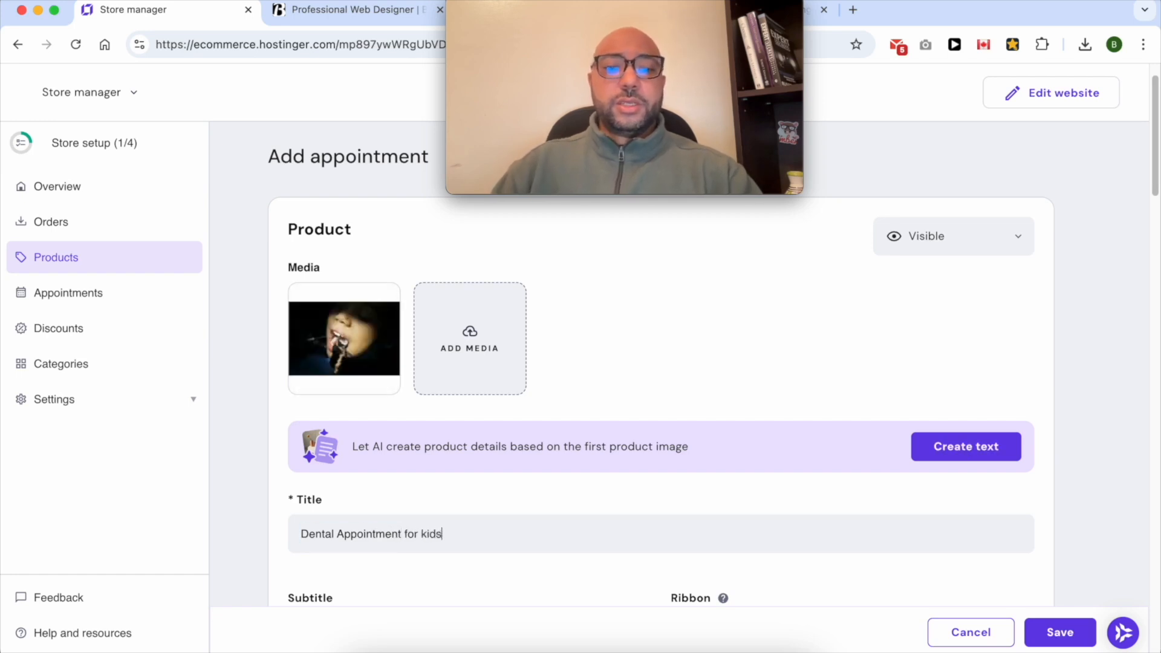
- Set the product's subtitle to "Kids friendly" and its ribbon to "New Arrival"
{"action": "scroll", "coordinate": [399, 532], "scroll_direction": "down", "scroll_amount": 3}
{"action": "left_click", "coordinate": [384, 452]}
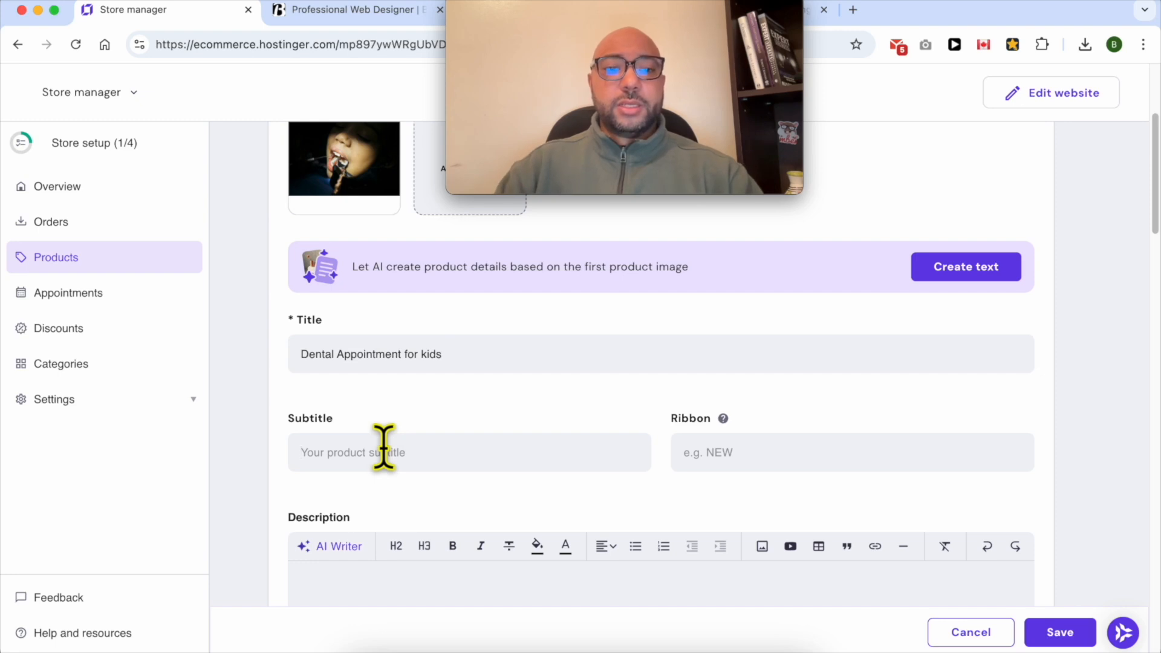
{"action": "type", "text": "K"}
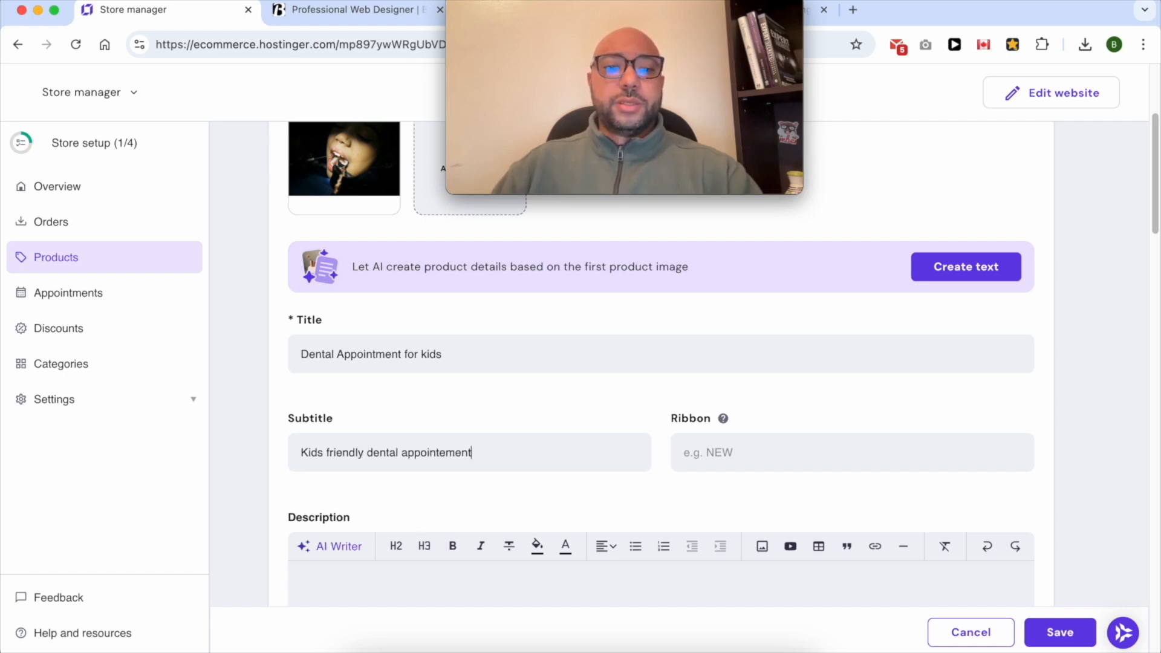
{"action": "double_click", "coordinate": [382, 454]}
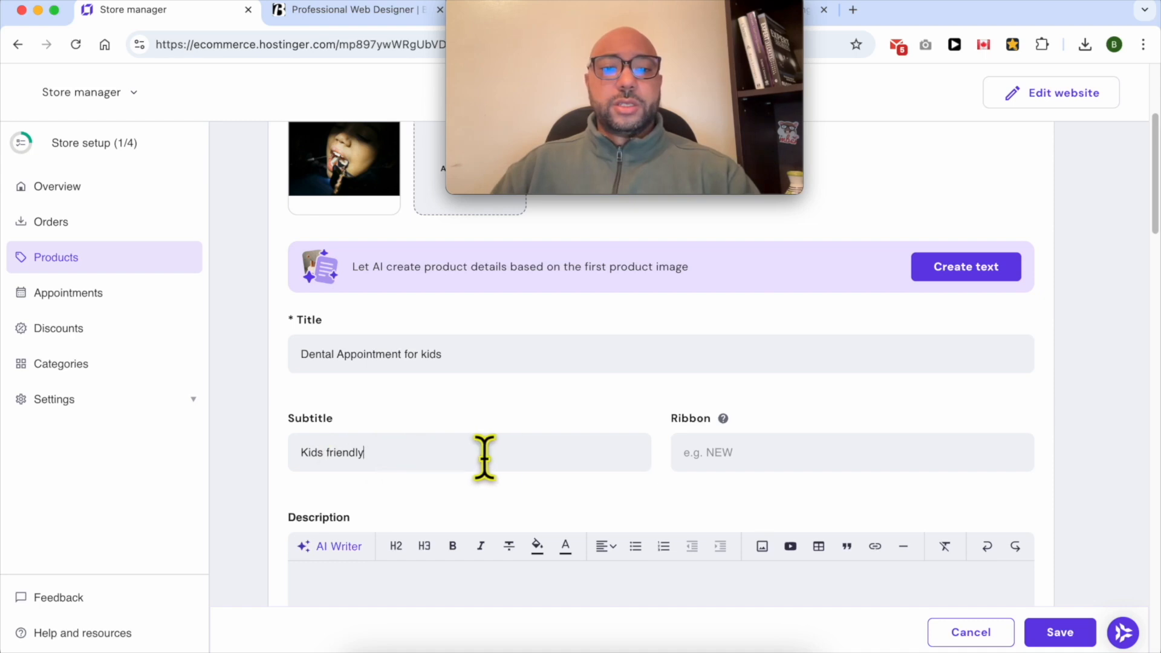
{"action": "left_click_drag", "start_coordinate": [402, 455], "coordinate": [146, 463]}
{"action": "left_click", "coordinate": [739, 469]}
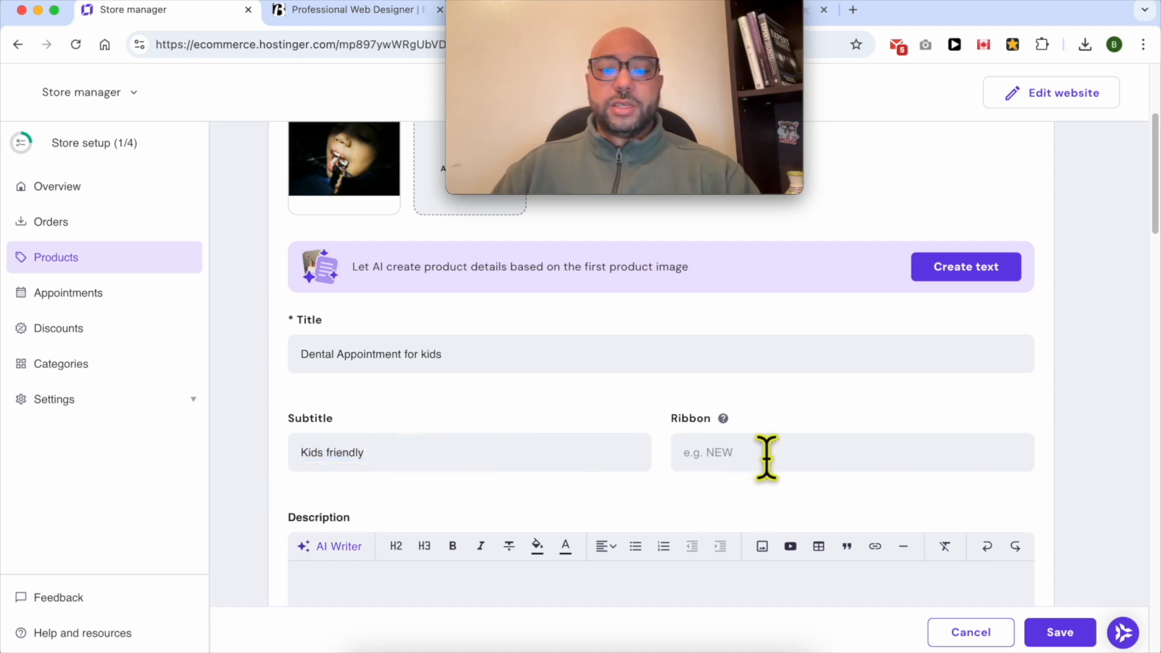
{"action": "type", "text": "New"}
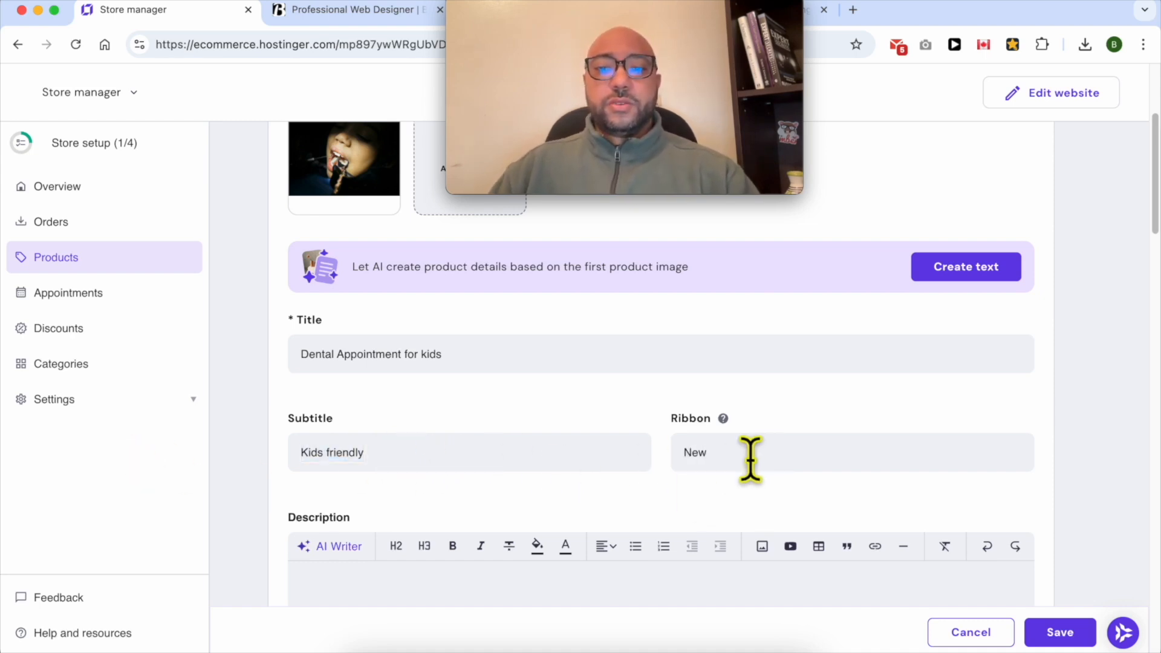
{"action": "key", "text": "Right"}
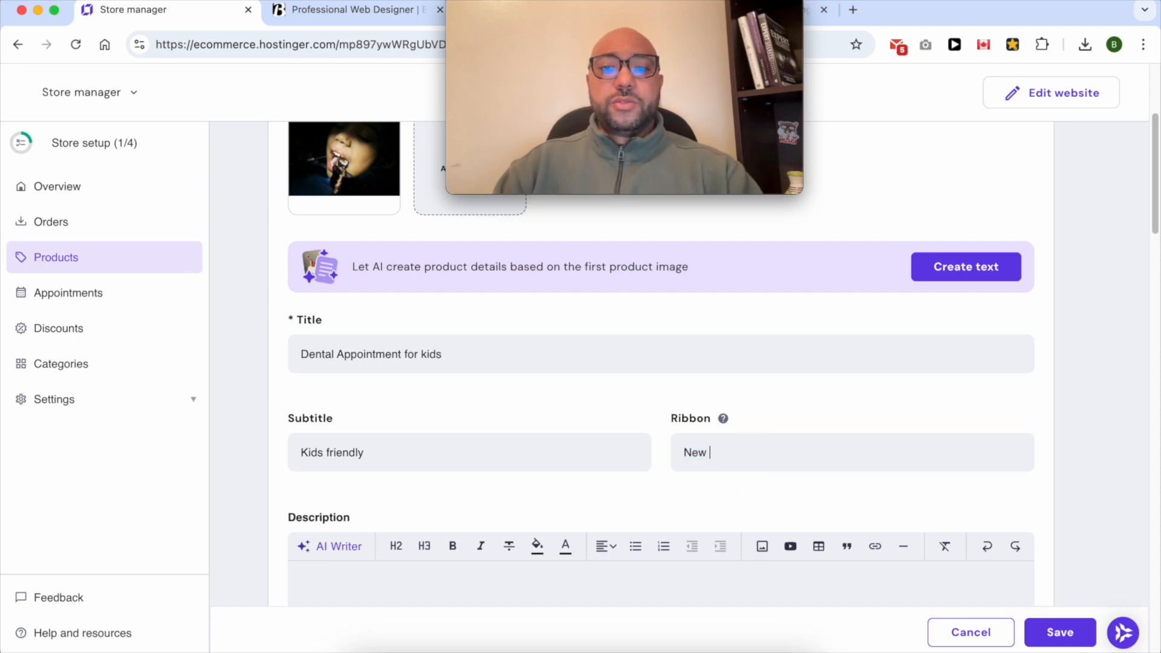
- Fill the product description with the "Unlock your full potential" paragraph copied from the personal training site
{"action": "scroll", "coordinate": [647, 486], "scroll_direction": "down", "scroll_amount": 2}
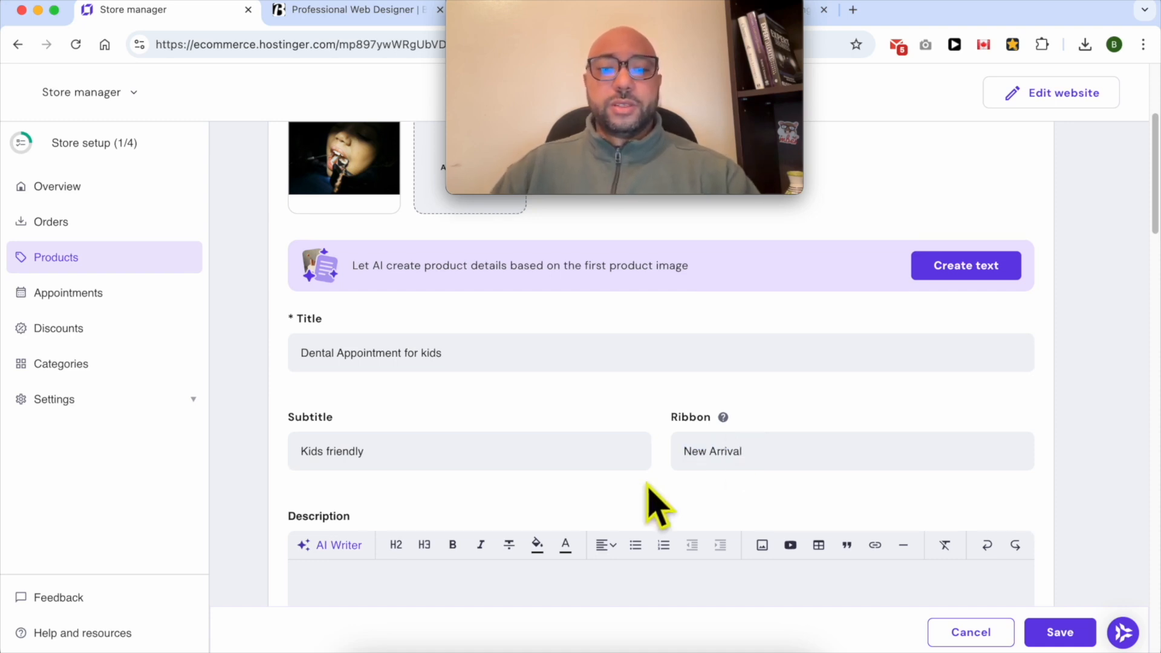
{"action": "left_click", "coordinate": [364, 531]}
{"action": "mouse_move", "coordinate": [486, 5]}
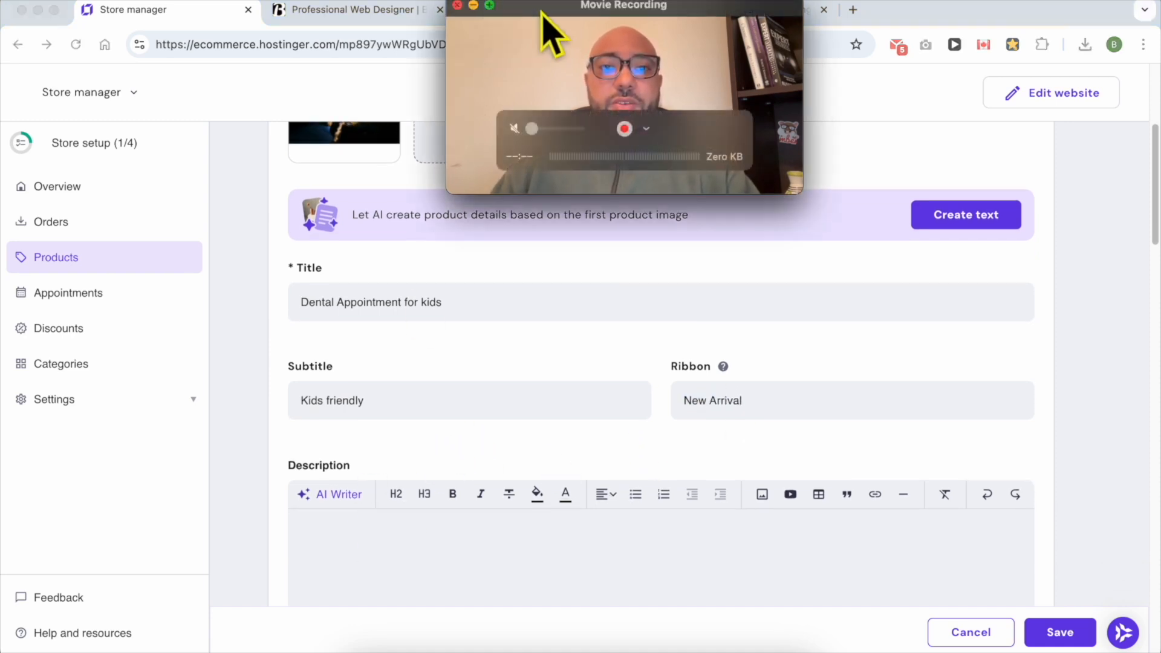
{"action": "left_click_drag", "start_coordinate": [545, 12], "coordinate": [569, 113]}
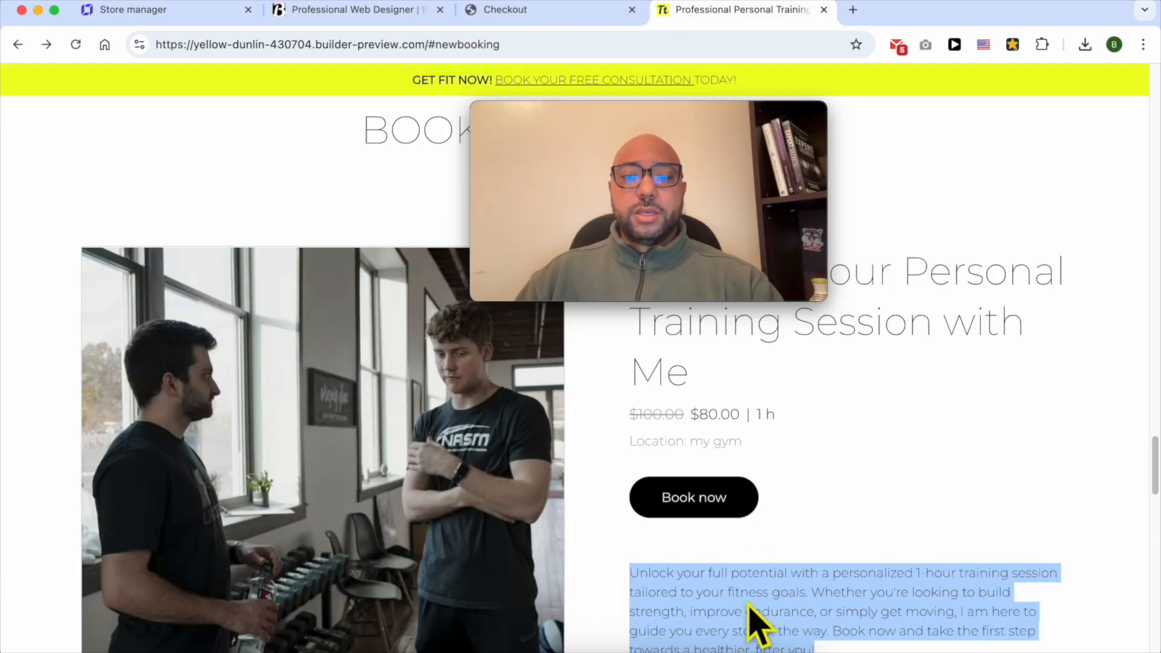
{"action": "left_click", "coordinate": [163, 10]}
{"action": "type", "text": "Unlock your full potential with a personalized 1-hour training session tailored to your fitness goals. Whether you're looking to build strength, improve endurance, or simply get moving, I am here to guide you every step of the way. Book now and take the first step towards a healthier, fitter you!"}
- Add an info section titled "1st Additional info section" with "Place your text here." on three lines, and save it
{"action": "scroll", "coordinate": [526, 459], "scroll_direction": "down", "scroll_amount": 3}
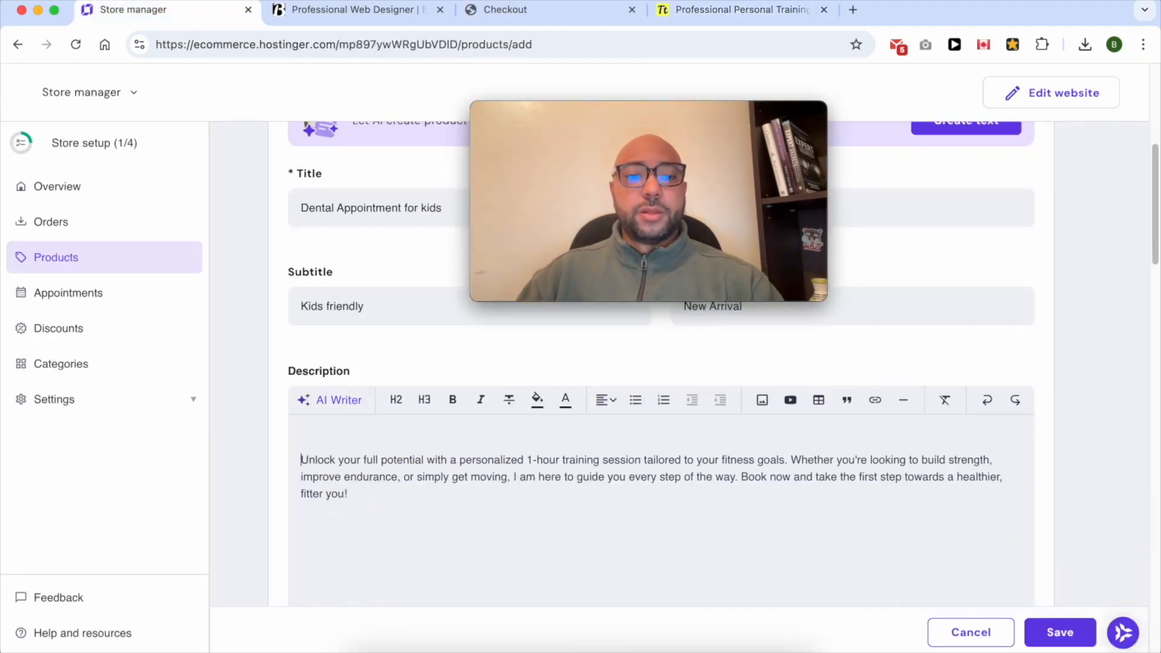
{"action": "scroll", "coordinate": [293, 513], "scroll_direction": "down", "scroll_amount": 5}
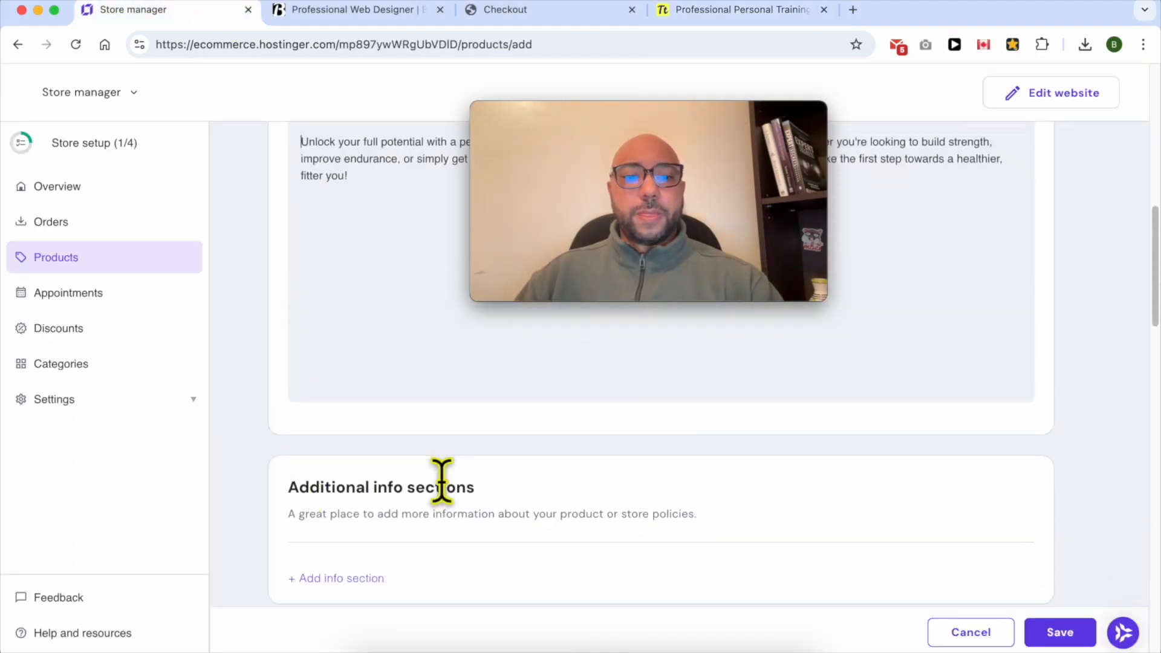
{"action": "scroll", "coordinate": [387, 448], "scroll_direction": "down", "scroll_amount": 3}
{"action": "left_click", "coordinate": [344, 359]}
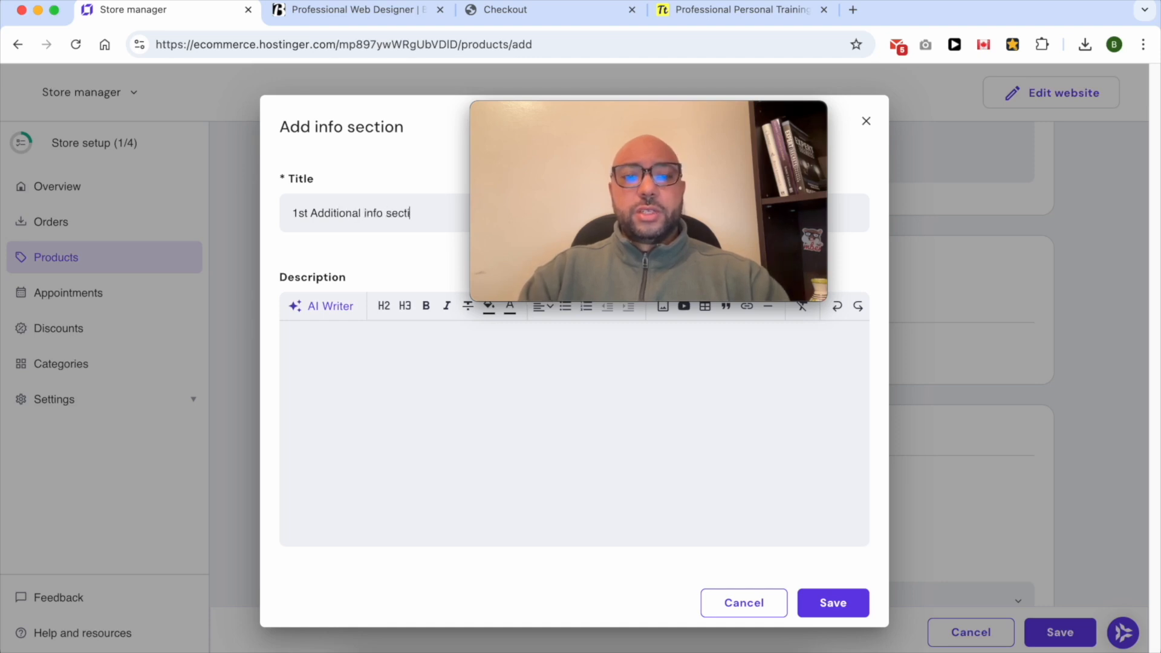
{"action": "left_click", "coordinate": [368, 388]}
{"action": "type", "text": "Place your text"}
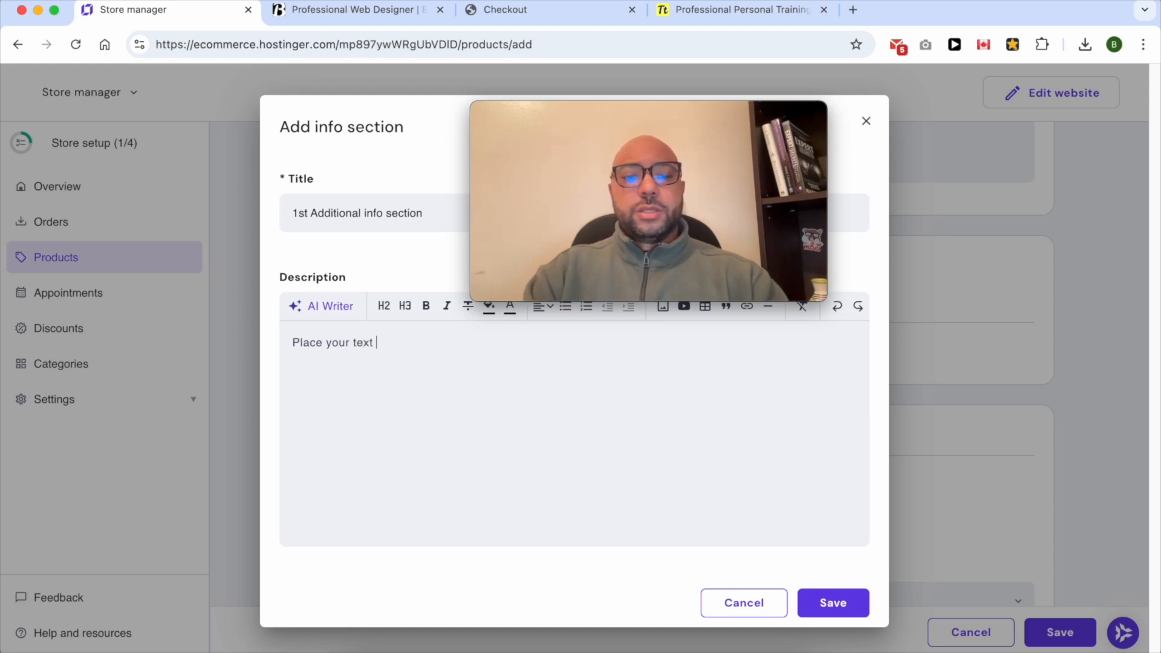
{"action": "type", "text": " here"}
{"action": "key", "text": "ctrl+a"}
{"action": "key", "text": "Return"}
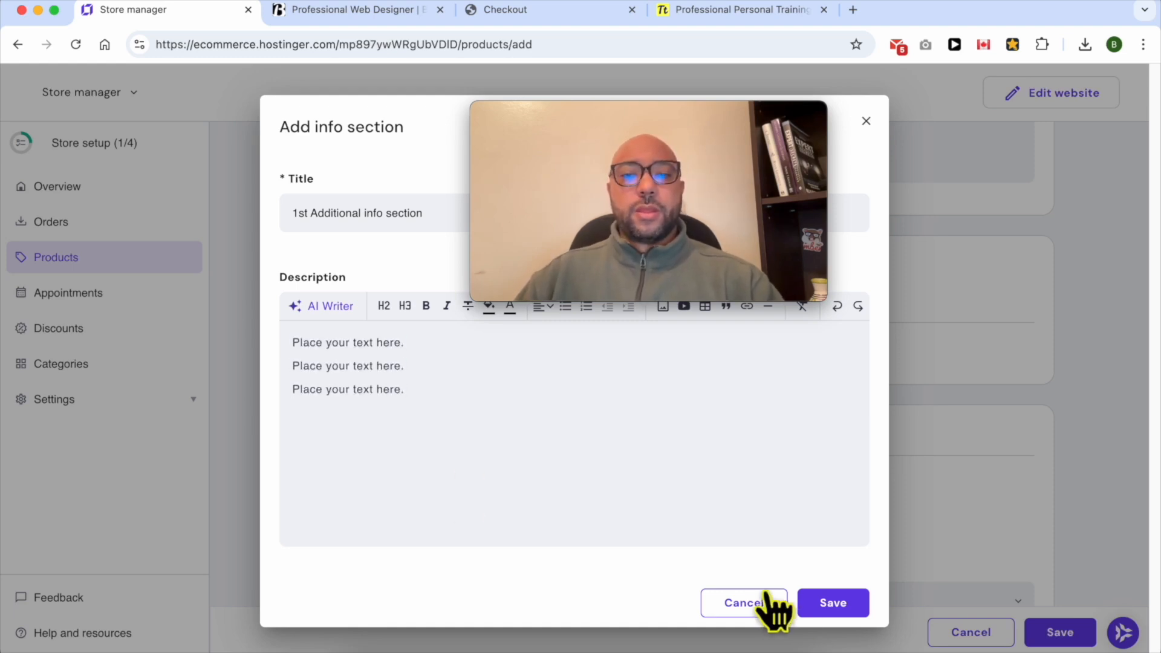
{"action": "left_click", "coordinate": [830, 603]}
- Add and save another info section titled "2nd additional info setion" with "Place your text here." on three lines
{"action": "left_click", "coordinate": [363, 420]}
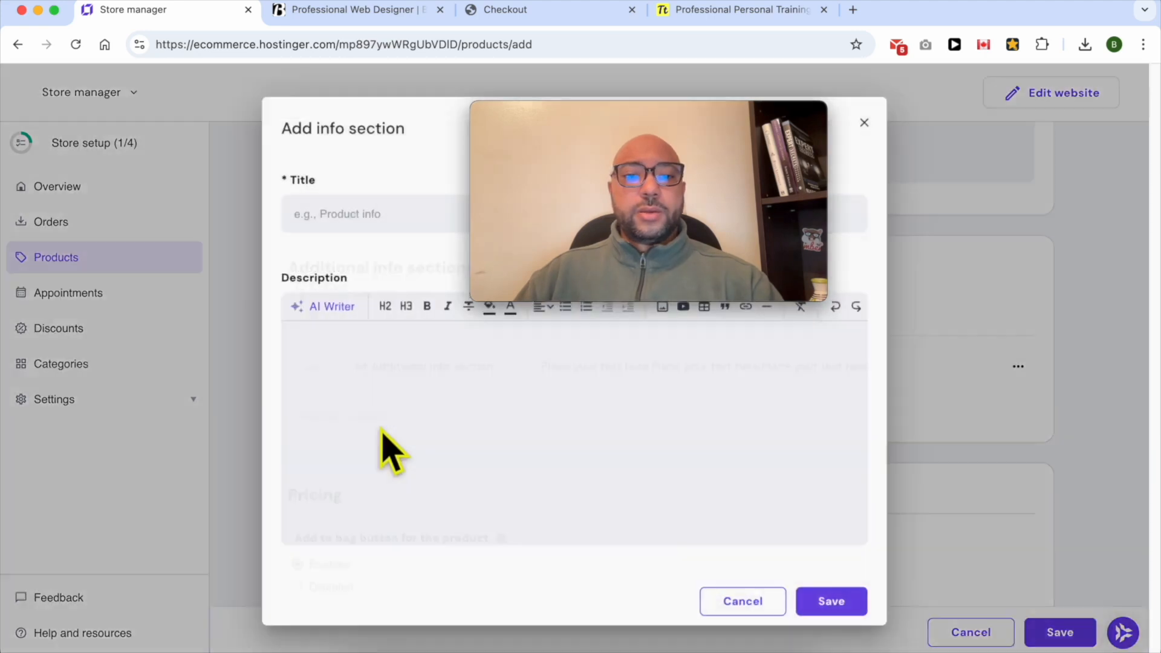
{"action": "left_click", "coordinate": [322, 219]}
{"action": "type", "text": "1"}
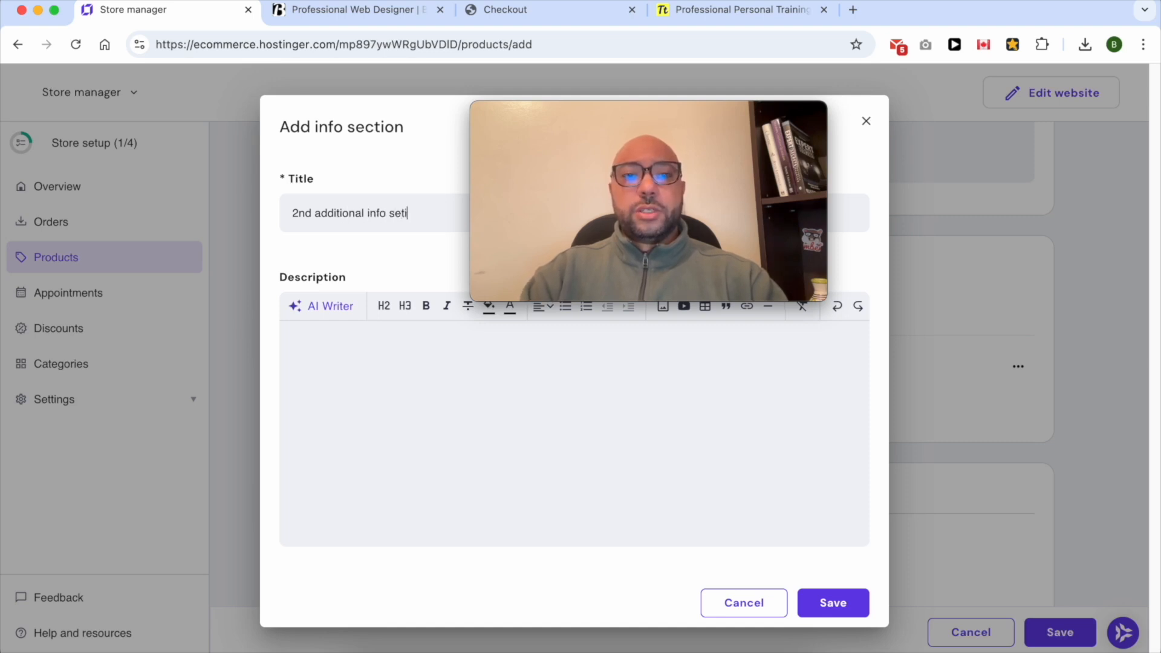
{"action": "left_click", "coordinate": [350, 337]}
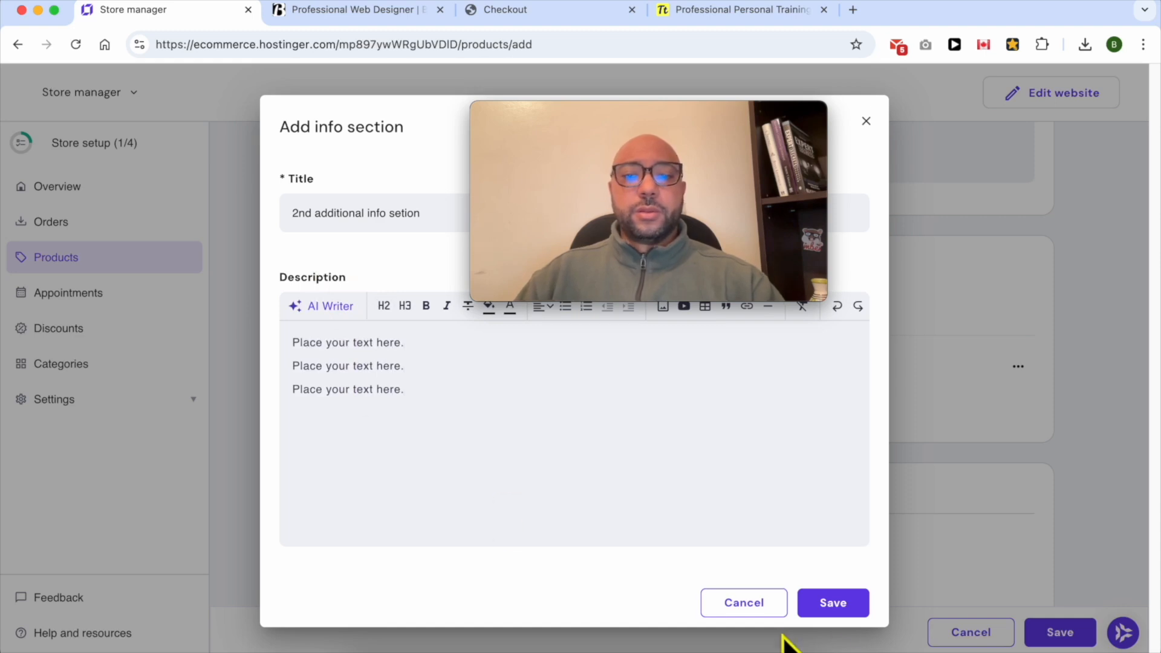
{"action": "left_click", "coordinate": [841, 604]}
- Keep the price type as Amount and set the product's price to $100 and its discount price to $70
{"action": "scroll", "coordinate": [518, 511], "scroll_direction": "down", "scroll_amount": 7}
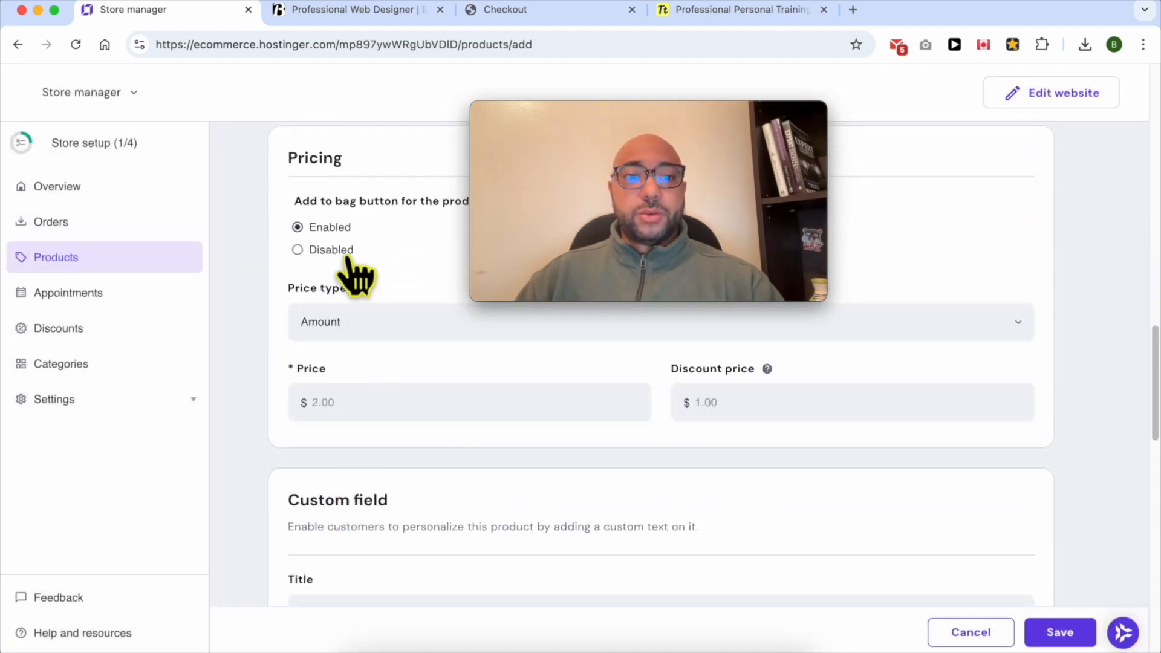
{"action": "left_click", "coordinate": [381, 333]}
{"action": "left_click", "coordinate": [377, 363]}
{"action": "type", "text": "1"}
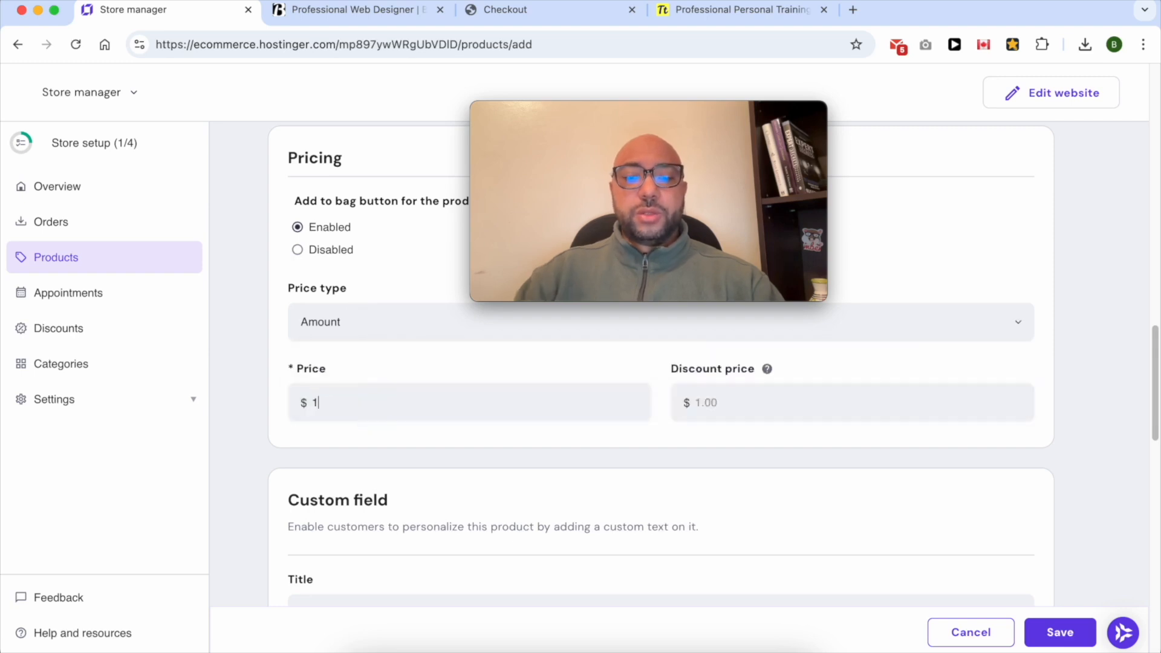
{"action": "type", "text": "70"}
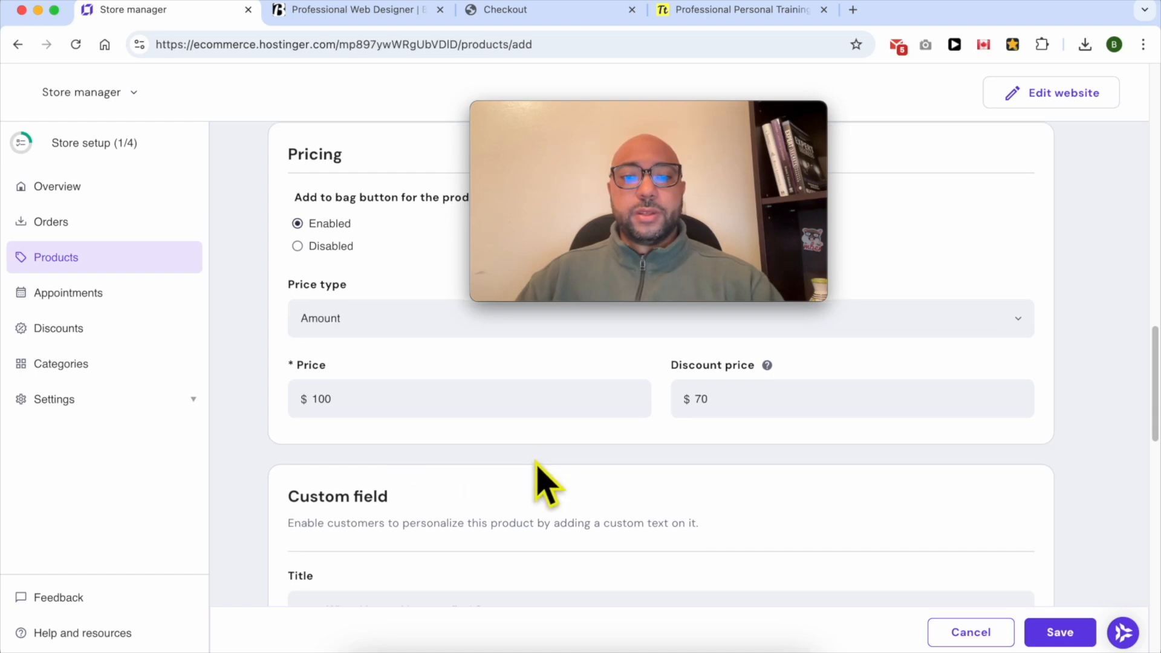
- Title the product's custom field "Age:" and make it mandatory
{"action": "scroll", "coordinate": [544, 482], "scroll_direction": "down", "scroll_amount": 3}
{"action": "left_click", "coordinate": [535, 467]}
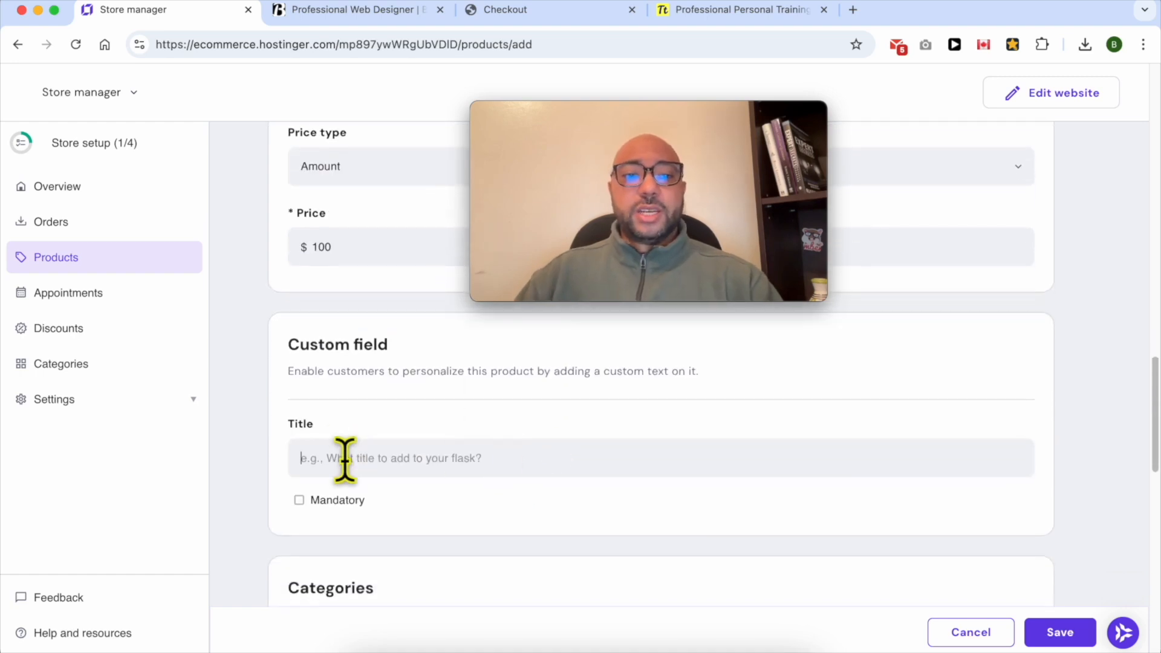
{"action": "type", "text": "Age:"}
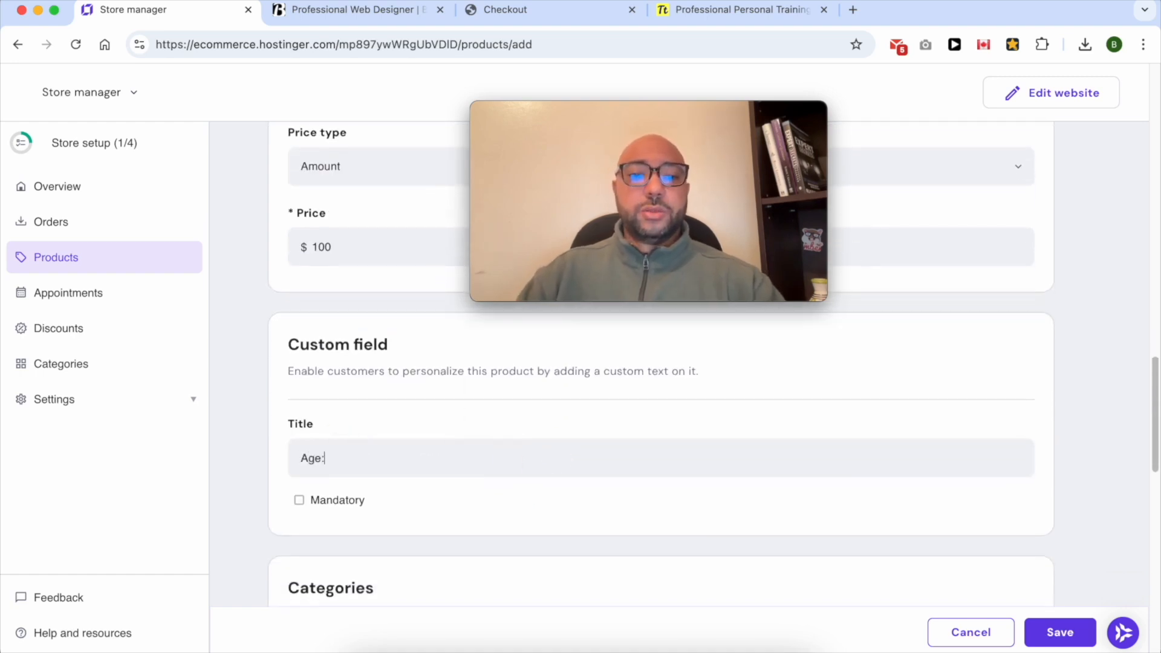
{"action": "left_click", "coordinate": [339, 502]}
- Assign the product to the Appointments Category
{"action": "scroll", "coordinate": [451, 499], "scroll_direction": "down", "scroll_amount": 5}
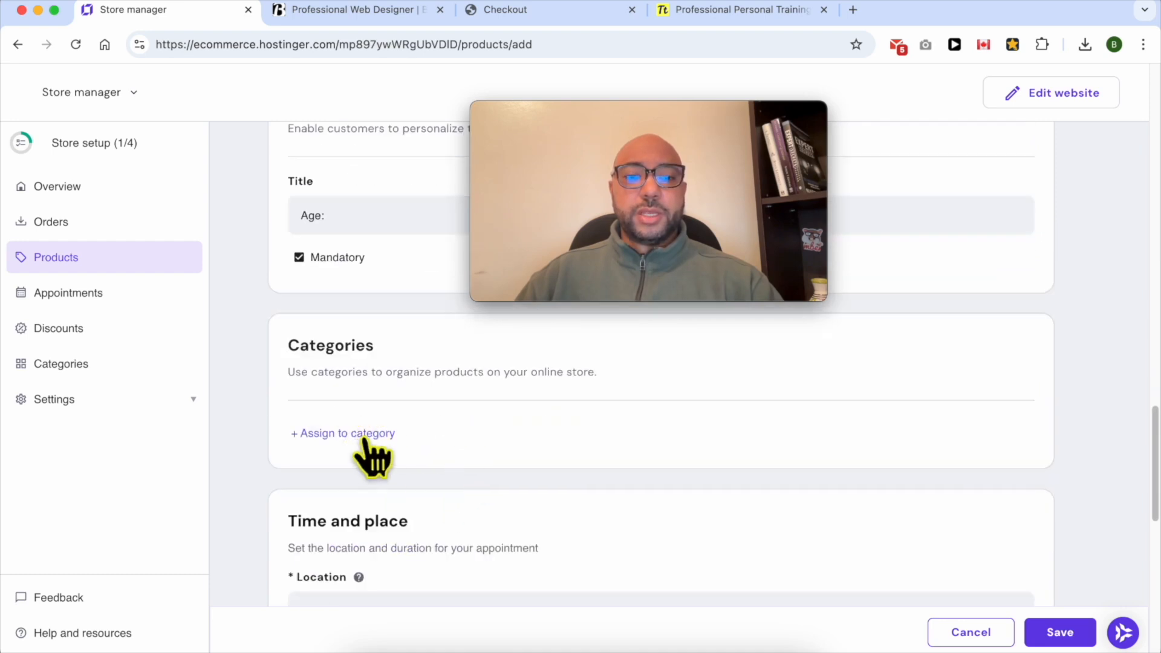
{"action": "left_click", "coordinate": [407, 451]}
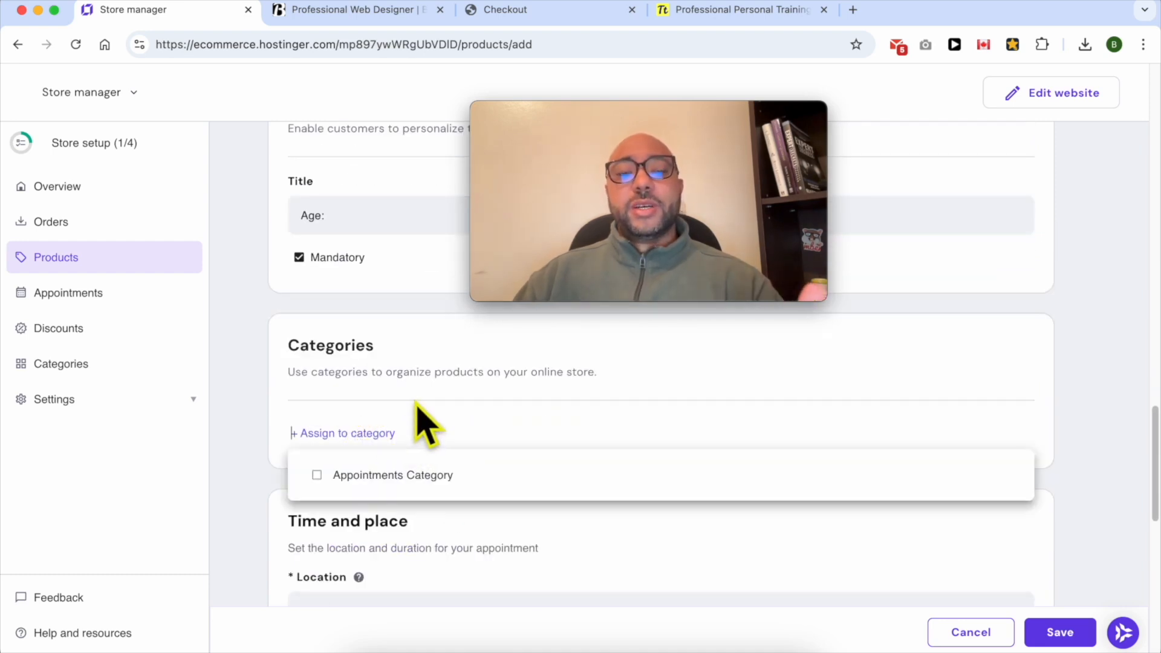
{"action": "left_click", "coordinate": [368, 410]}
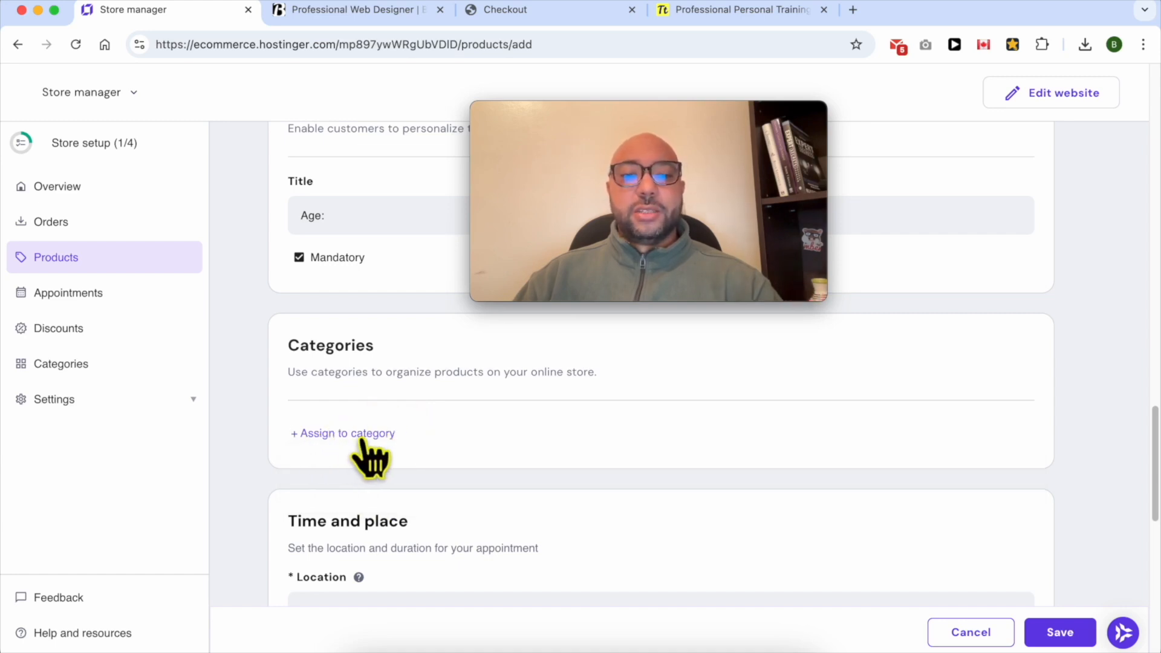
{"action": "left_click", "coordinate": [360, 439]}
{"action": "left_click", "coordinate": [363, 478]}
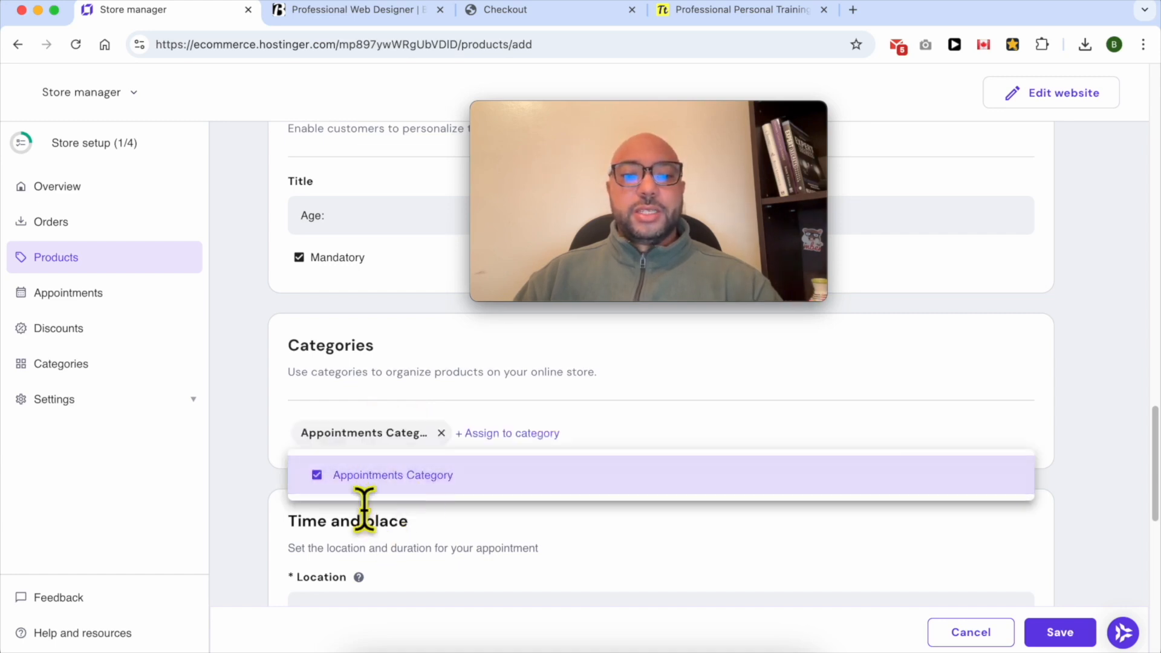
- Set the appointment's location to "My office" and its duration to 1 hour
{"action": "scroll", "coordinate": [506, 506], "scroll_direction": "down", "scroll_amount": 5}
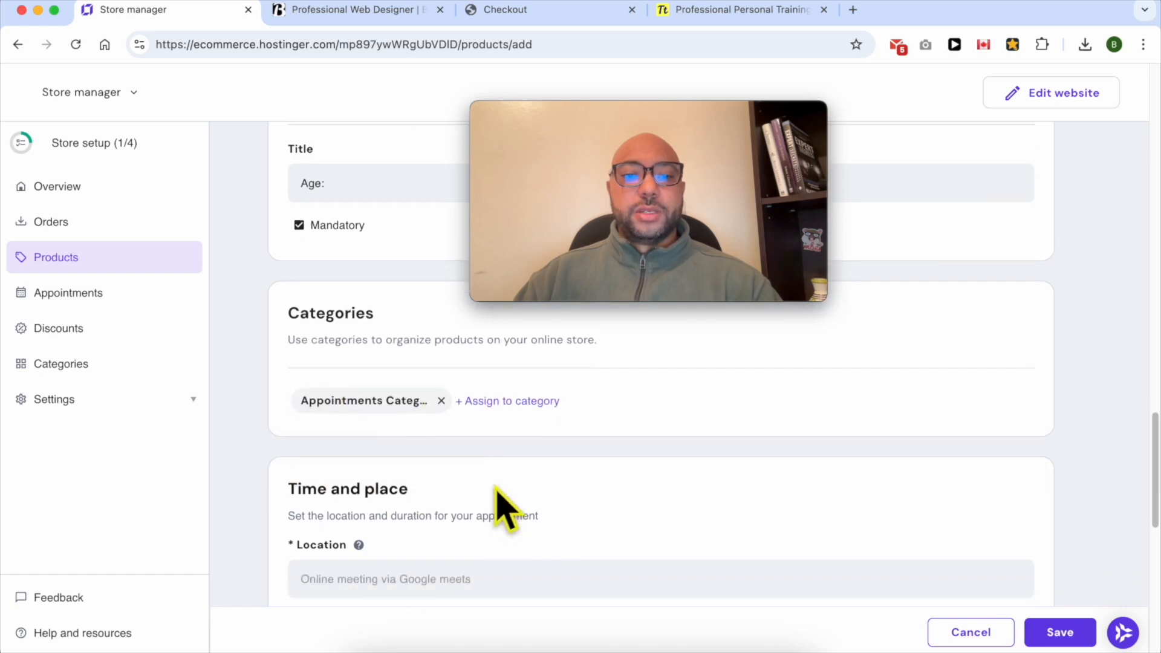
{"action": "left_click", "coordinate": [358, 420]}
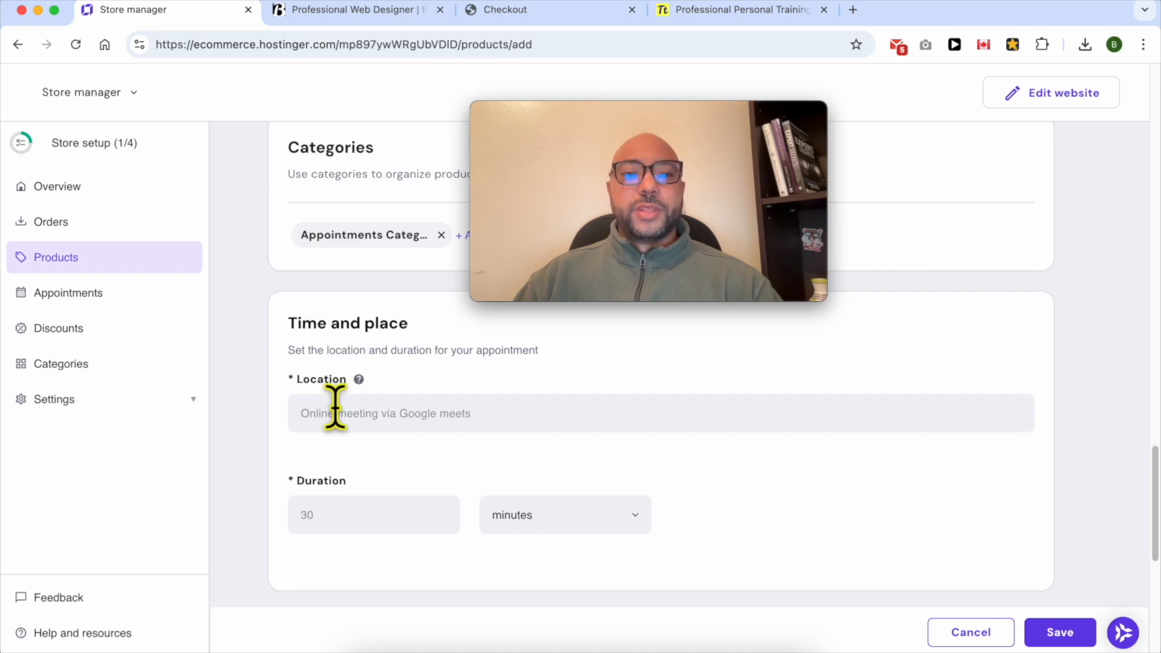
{"action": "type", "text": "My office"}
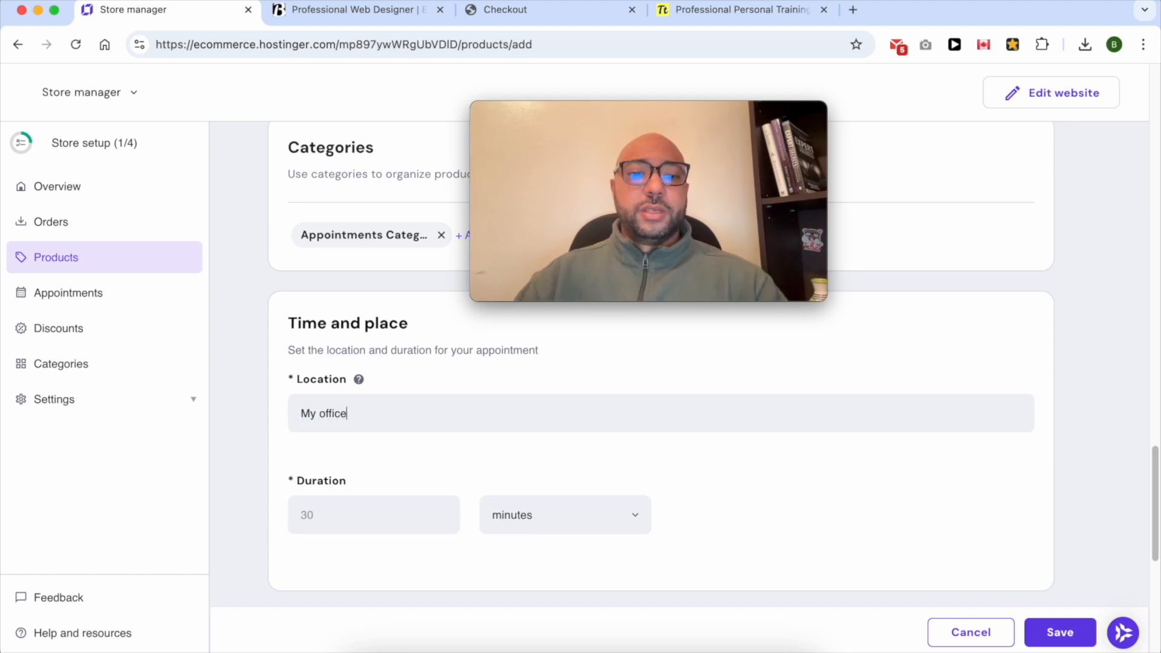
{"action": "left_click", "coordinate": [317, 522]}
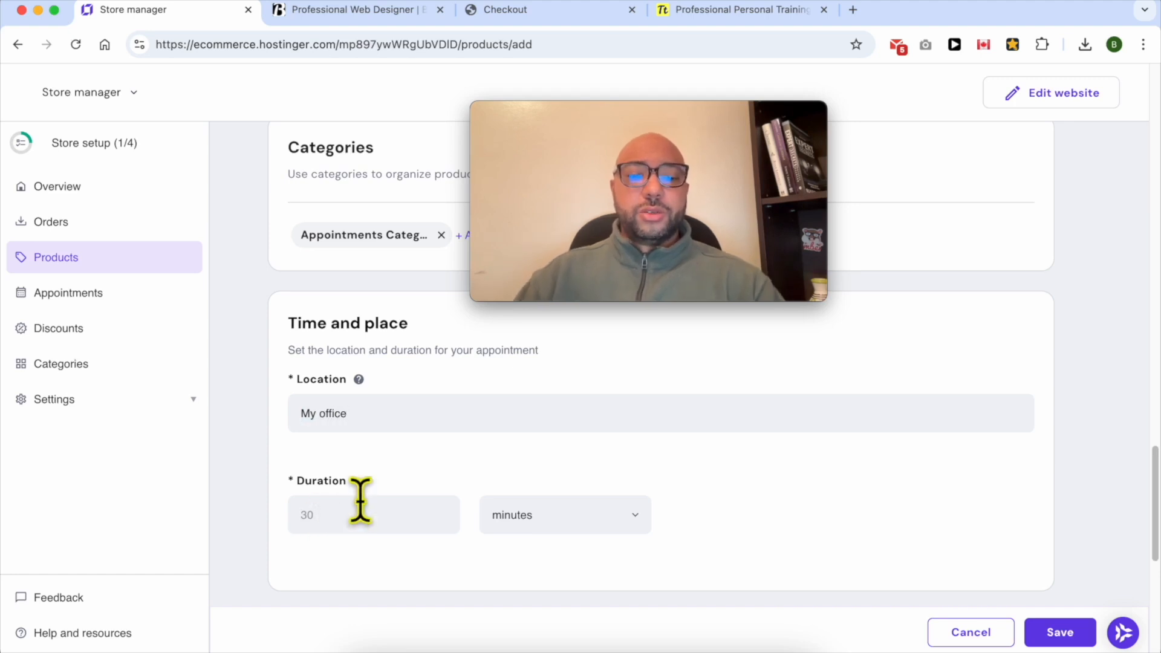
{"action": "type", "text": "1"}
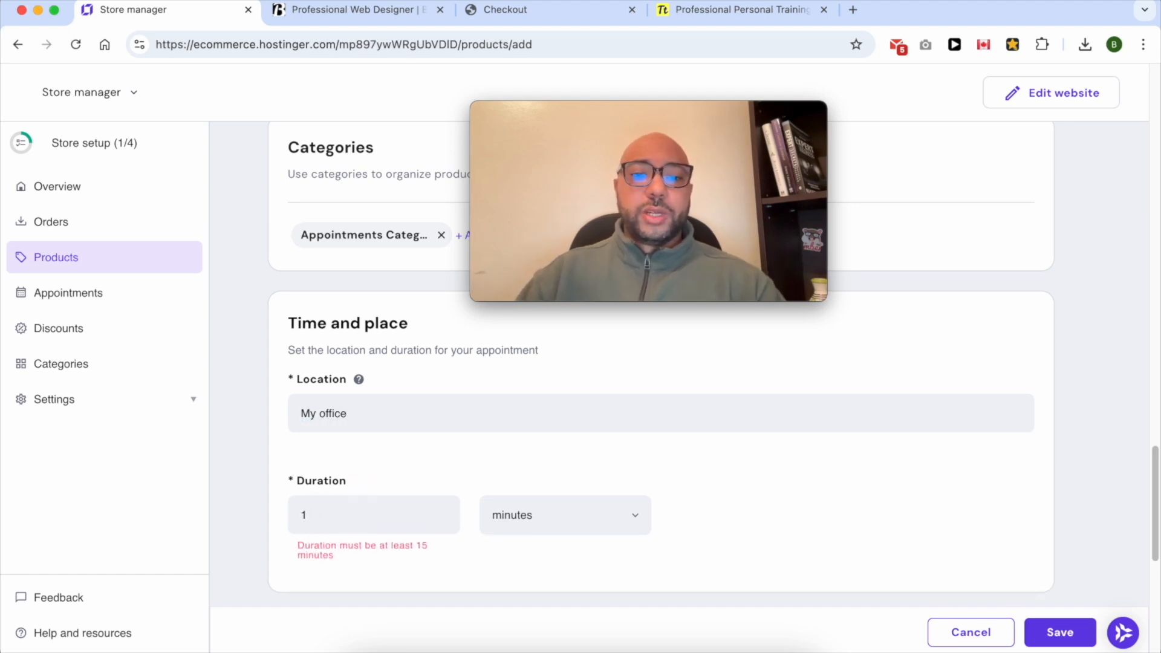
{"action": "left_click", "coordinate": [537, 522]}
{"action": "left_click", "coordinate": [536, 591]}
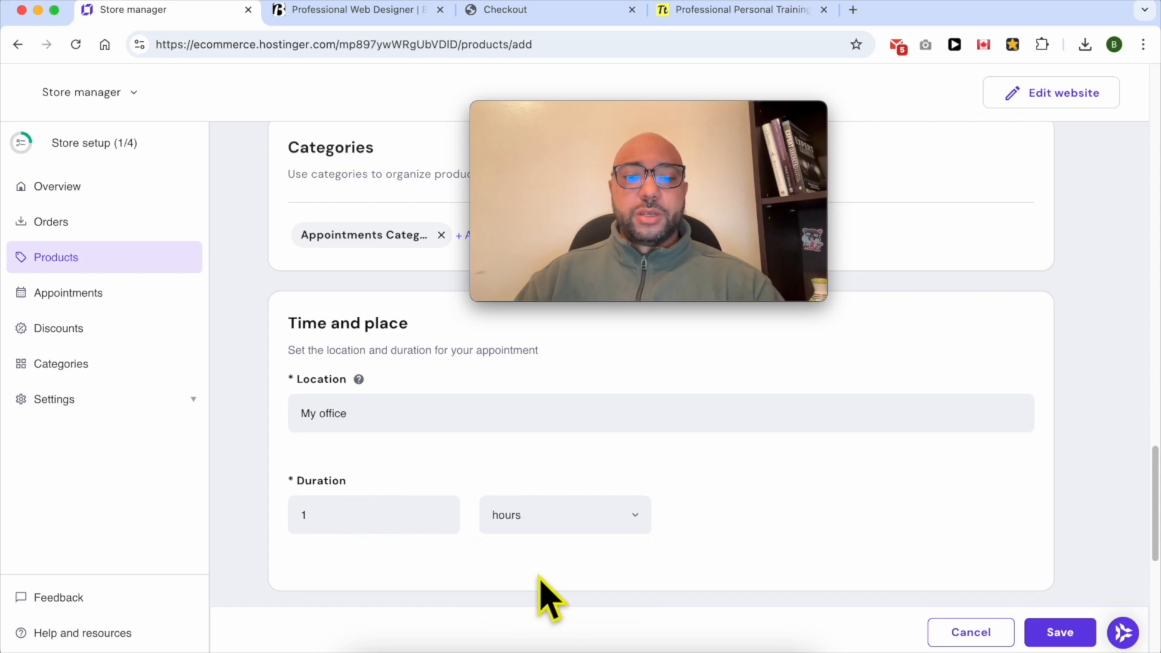
{"action": "left_click", "coordinate": [557, 524]}
{"action": "left_click", "coordinate": [569, 458]}
- Set the appointment's minimum notice time to 1 day
{"action": "scroll", "coordinate": [835, 526], "scroll_direction": "down", "scroll_amount": 4}
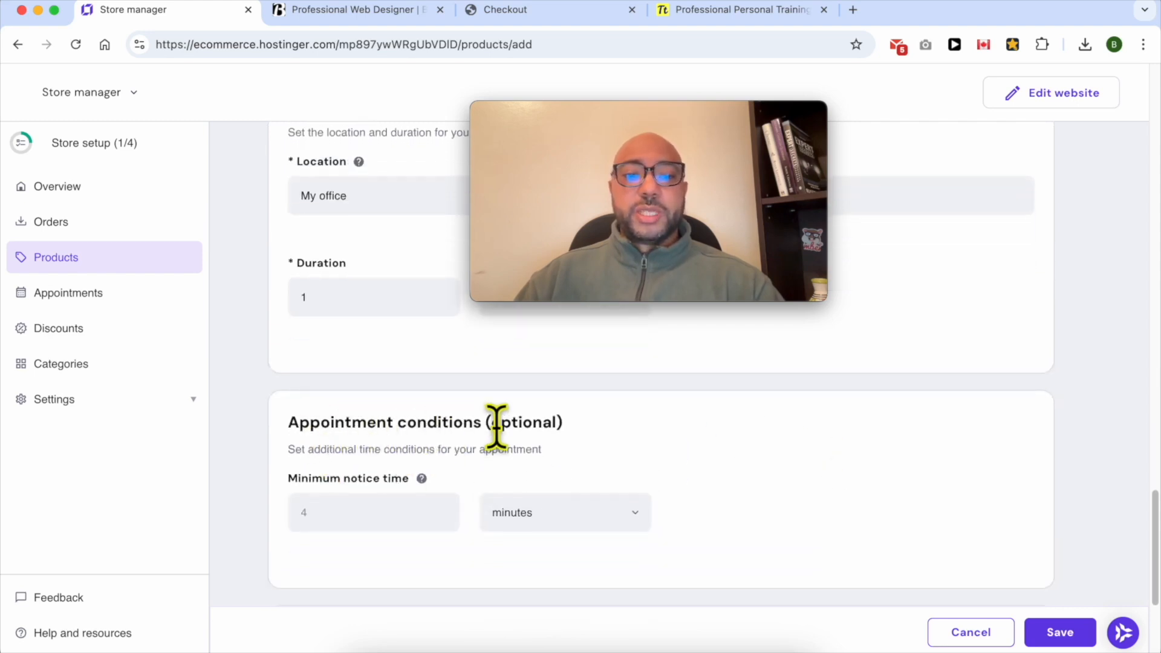
{"action": "left_click_drag", "start_coordinate": [288, 449], "coordinate": [580, 451]}
{"action": "left_click_drag", "start_coordinate": [287, 478], "coordinate": [409, 479]}
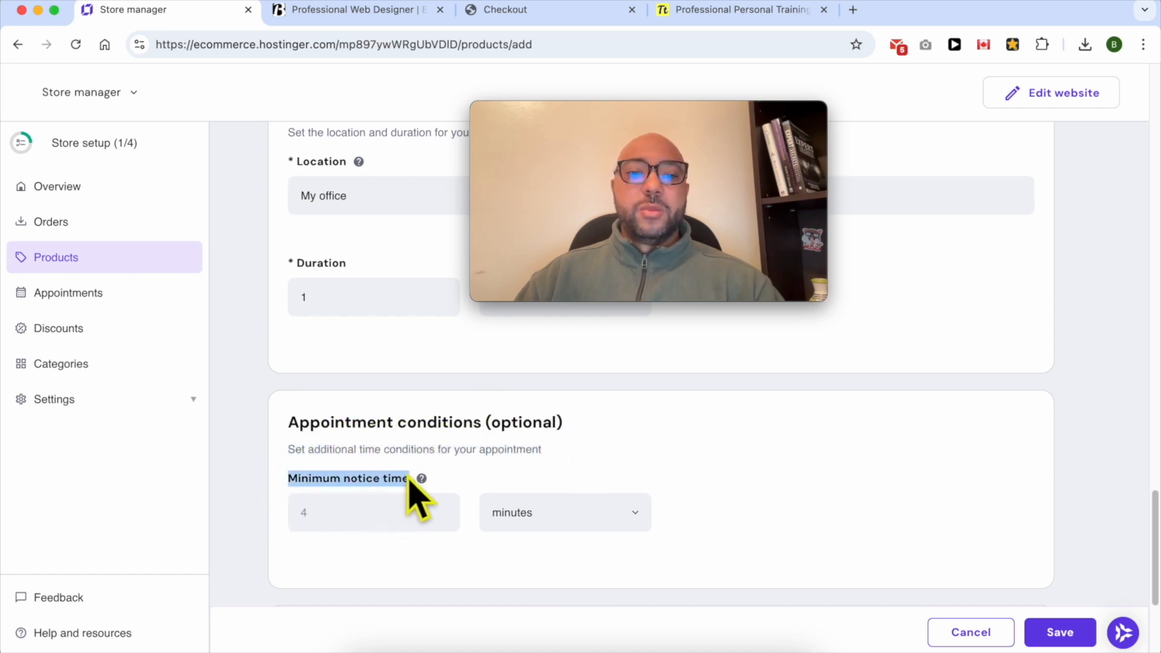
{"action": "left_click", "coordinate": [348, 514]}
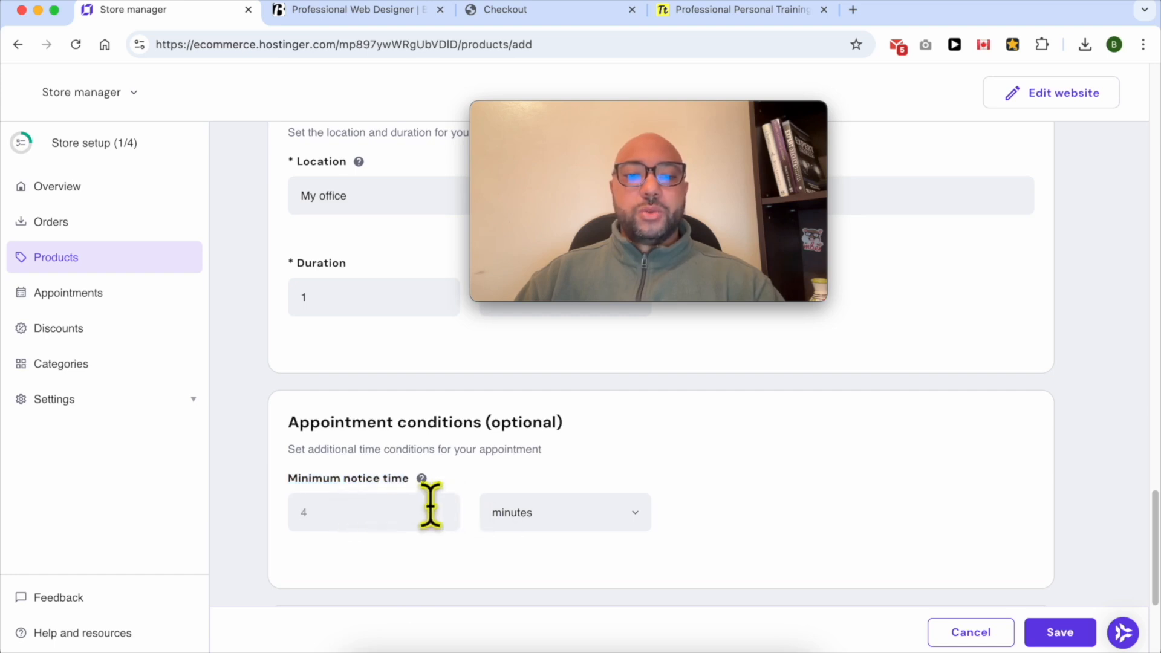
{"action": "type", "text": "1"}
{"action": "left_click", "coordinate": [535, 519]}
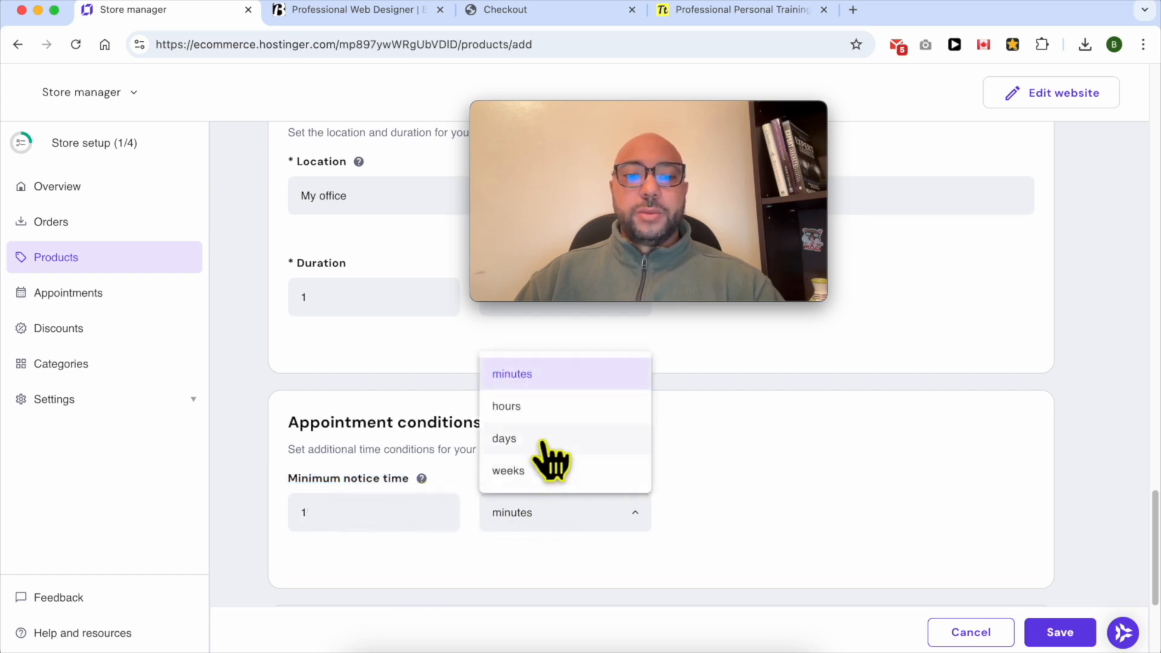
{"action": "left_click", "coordinate": [544, 439]}
- Open the availability settings for editing and change the time zone to (GMT-5) America/New York
{"action": "scroll", "coordinate": [750, 490], "scroll_direction": "down", "scroll_amount": 3}
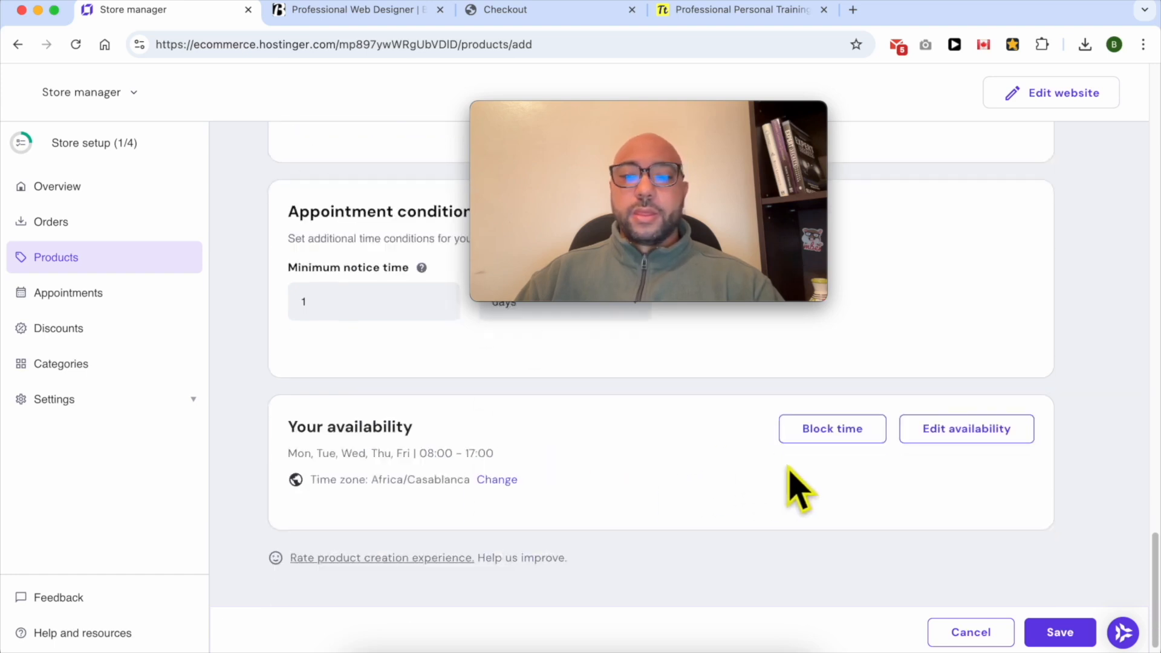
{"action": "left_click_drag", "start_coordinate": [313, 432], "coordinate": [553, 454]}
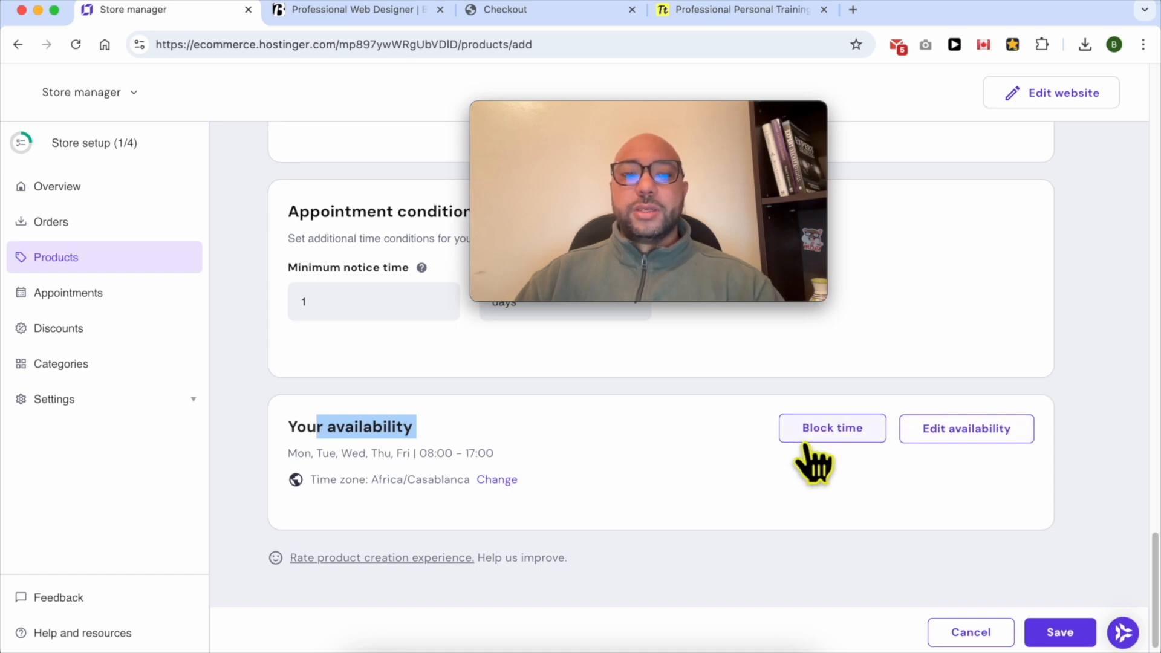
{"action": "left_click", "coordinate": [946, 436]}
{"action": "left_click_drag", "start_coordinate": [626, 158], "coordinate": [946, 116]}
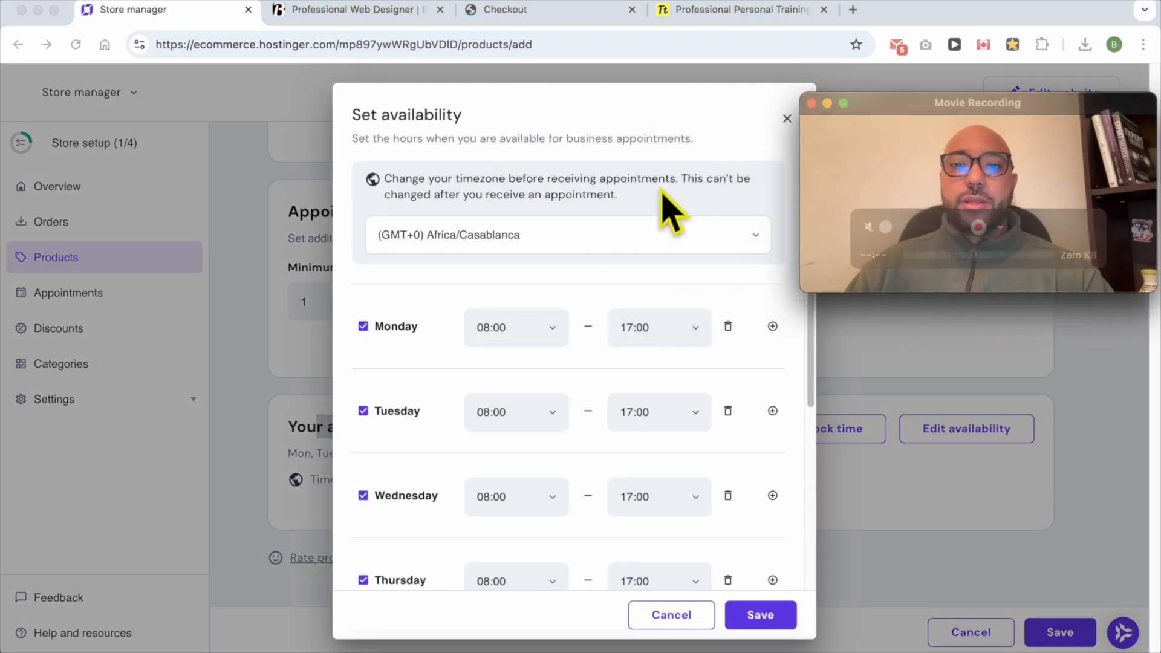
{"action": "left_click", "coordinate": [562, 233]}
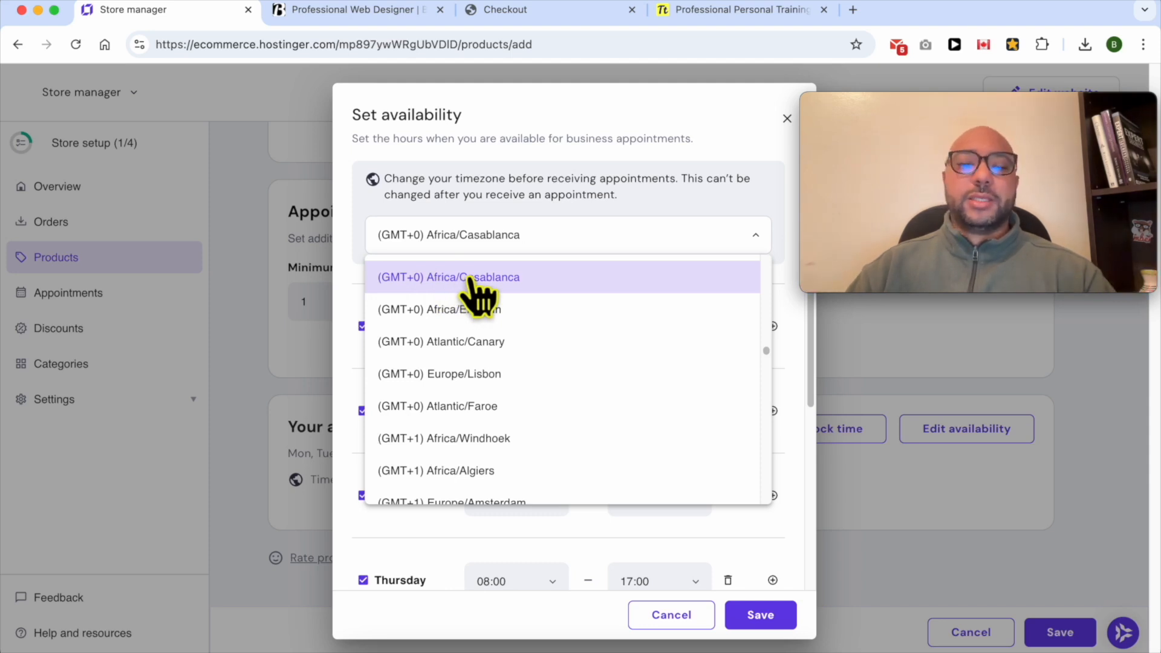
{"action": "scroll", "coordinate": [502, 284], "scroll_direction": "down", "scroll_amount": 5}
{"action": "key", "text": "super+a"}
{"action": "key", "text": "BackSpace"}
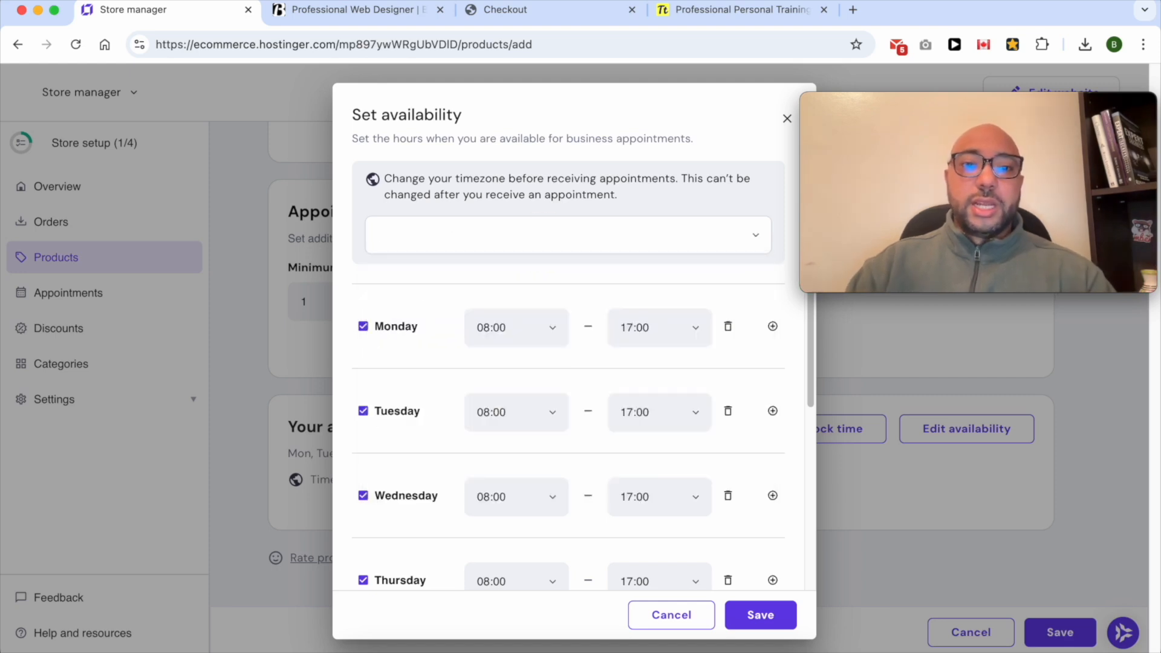
{"action": "type", "text": "ne"}
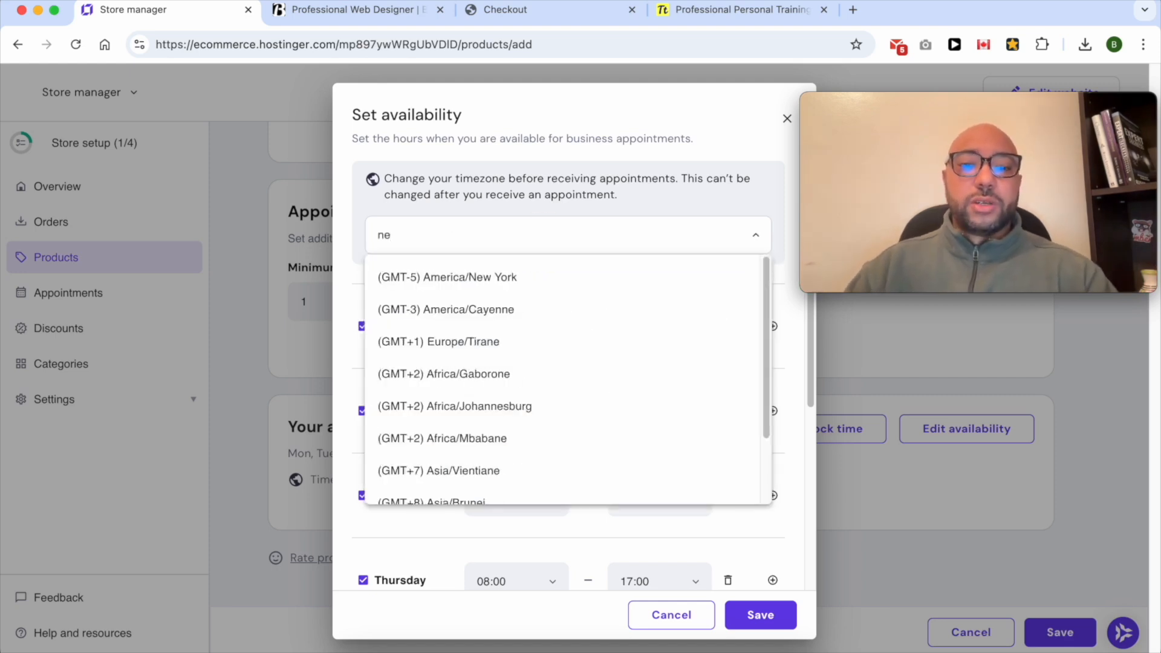
{"action": "left_click", "coordinate": [536, 281]}
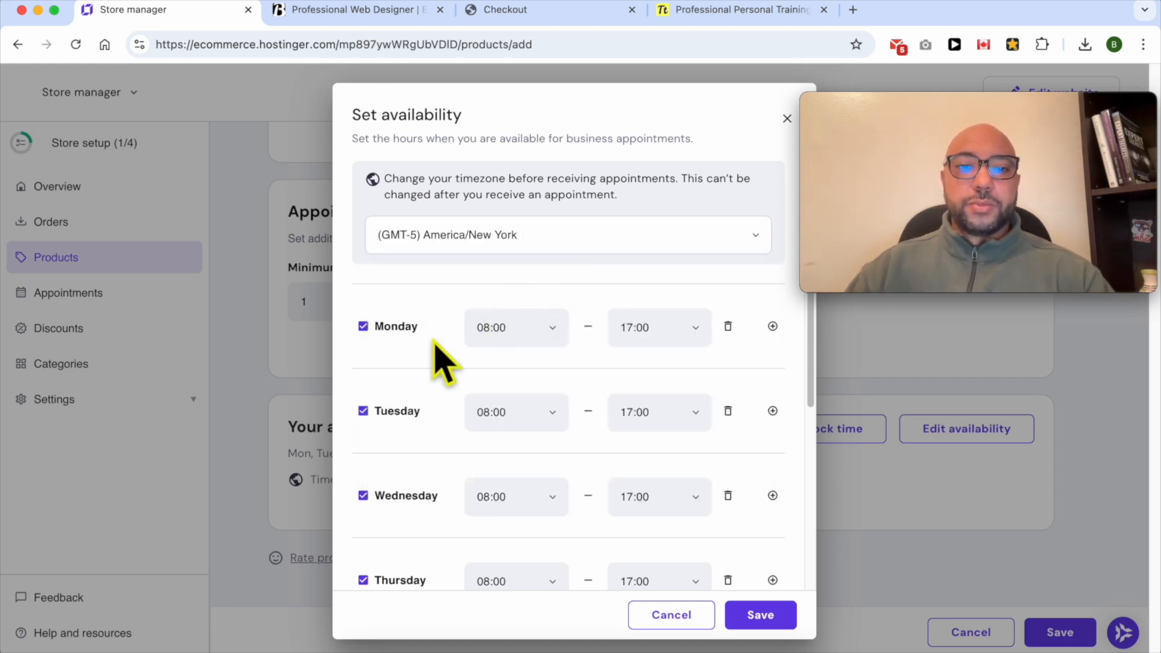
- Keep Monday enabled with an 08:00 start and set its end time to 17:15
{"action": "left_click", "coordinate": [364, 327]}
{"action": "left_click", "coordinate": [364, 327]}
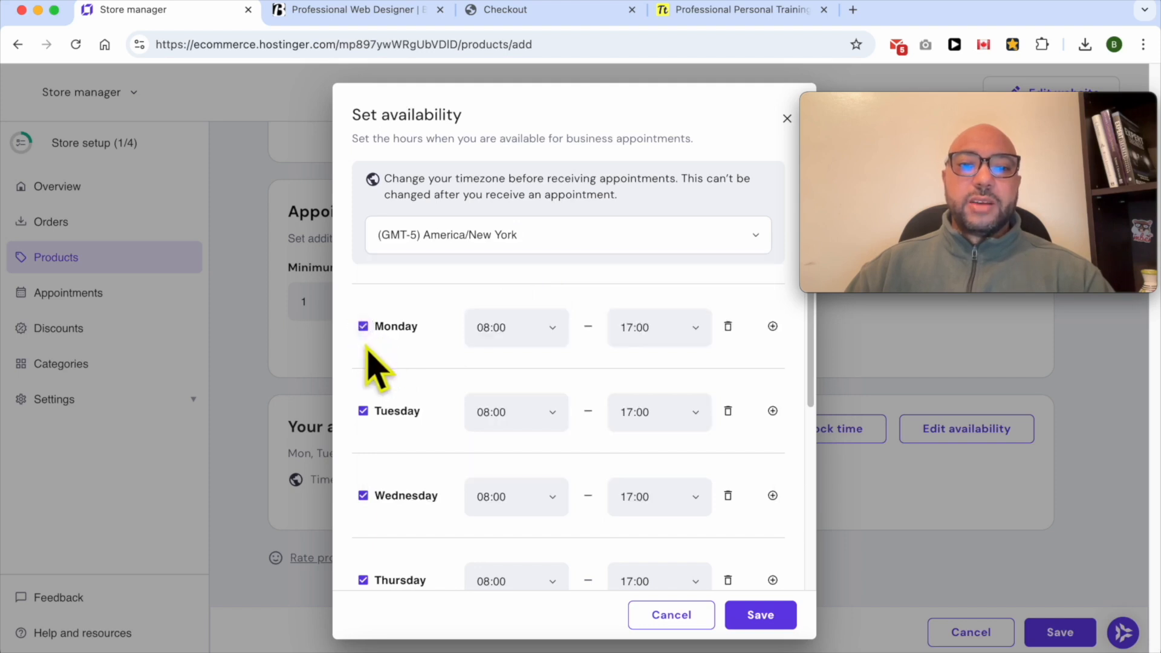
{"action": "left_click", "coordinate": [541, 332]}
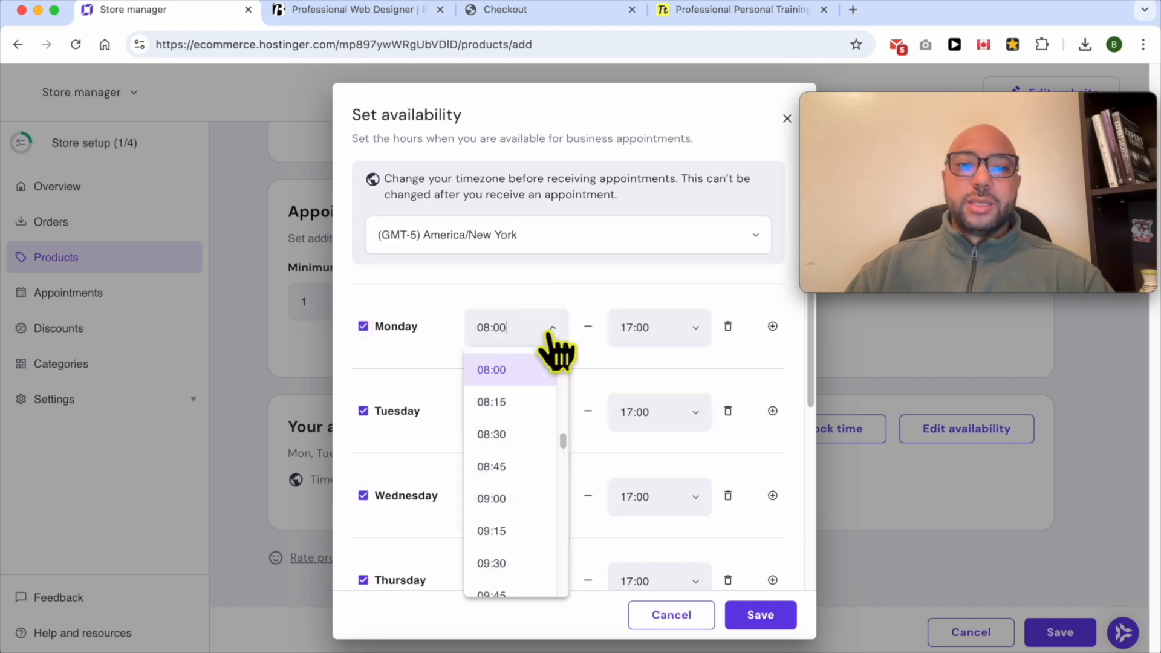
{"action": "left_click", "coordinate": [538, 378]}
{"action": "left_click", "coordinate": [684, 328]}
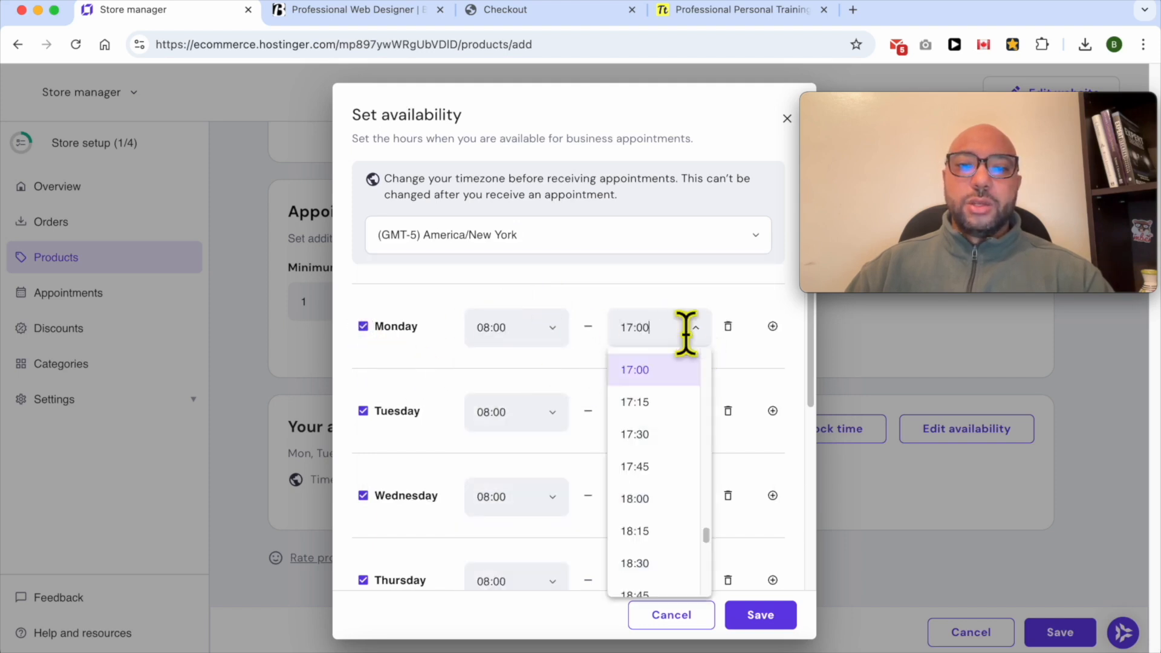
{"action": "left_click", "coordinate": [659, 403]}
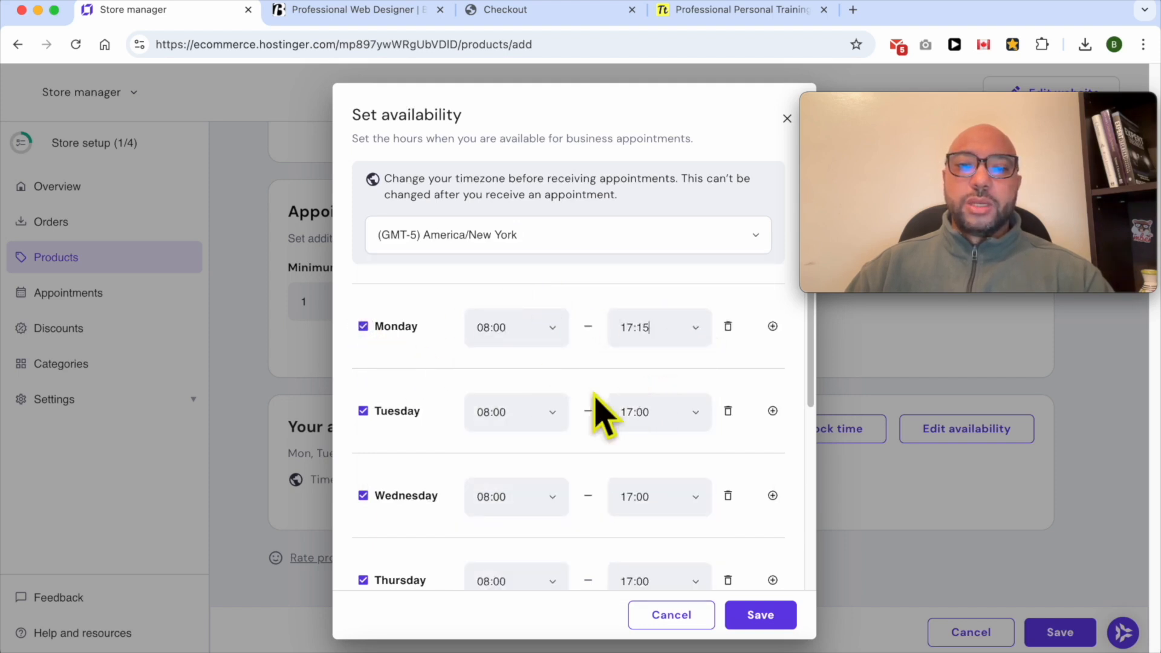
- Add a second Monday time slot running from 00:45 to 03:15
{"action": "left_click", "coordinate": [773, 326]}
{"action": "left_click", "coordinate": [529, 364]}
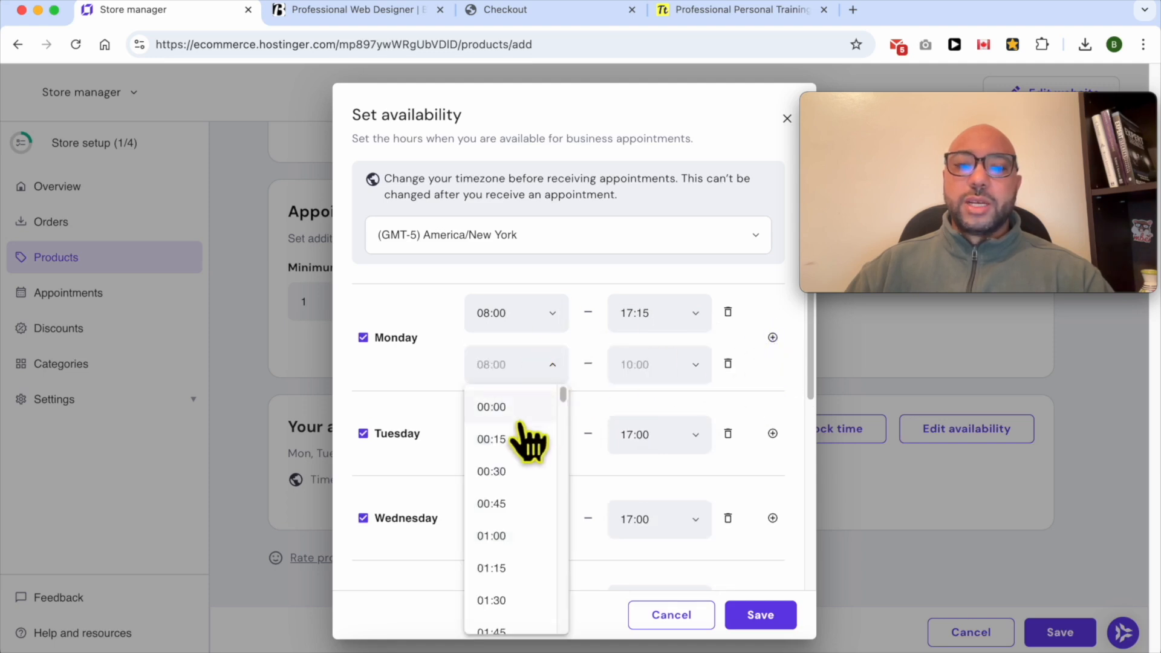
{"action": "left_click", "coordinate": [524, 505]}
{"action": "left_click", "coordinate": [660, 364]}
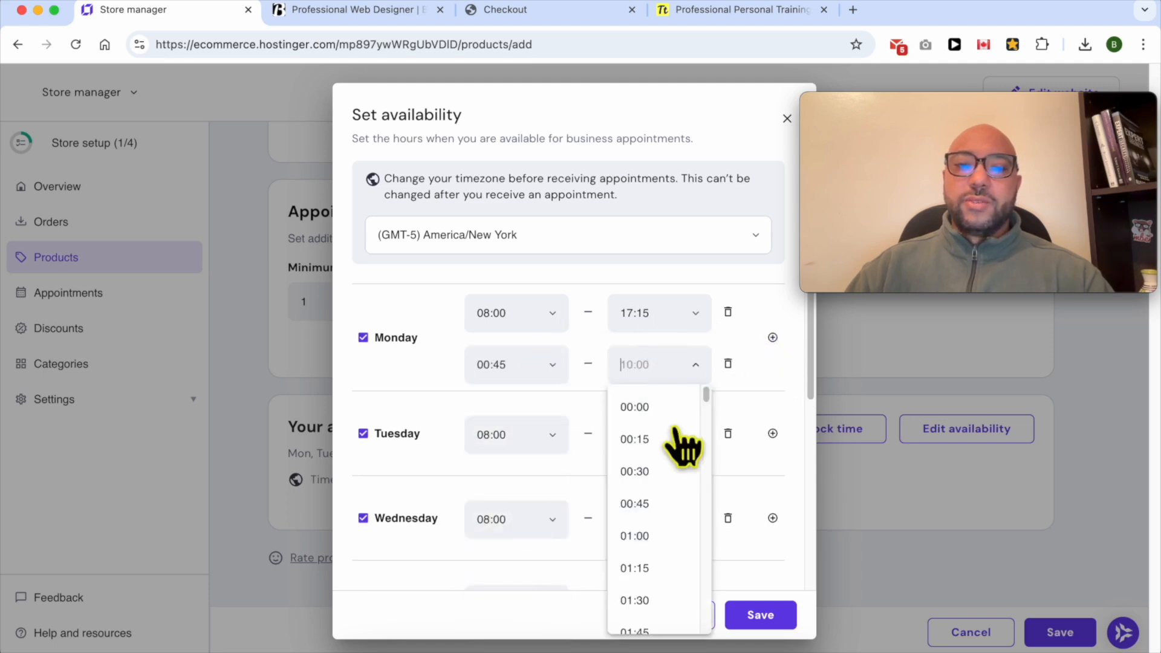
{"action": "scroll", "coordinate": [671, 575], "scroll_direction": "down", "scroll_amount": 4}
{"action": "left_click", "coordinate": [671, 565]}
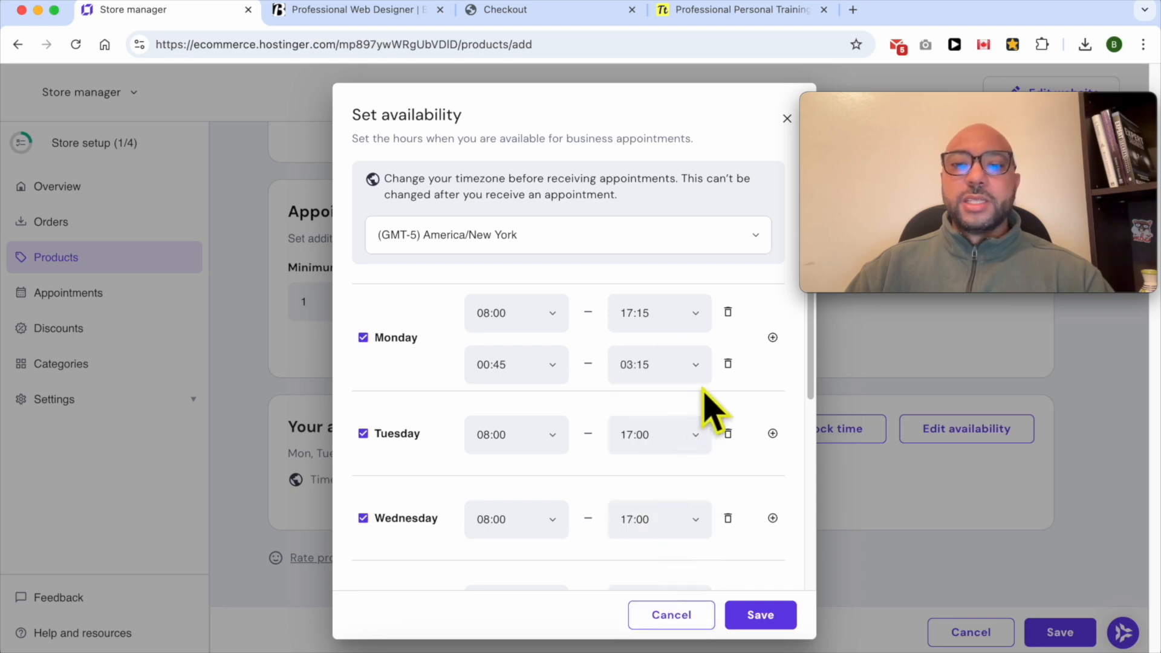
{"action": "left_click", "coordinate": [773, 338]}
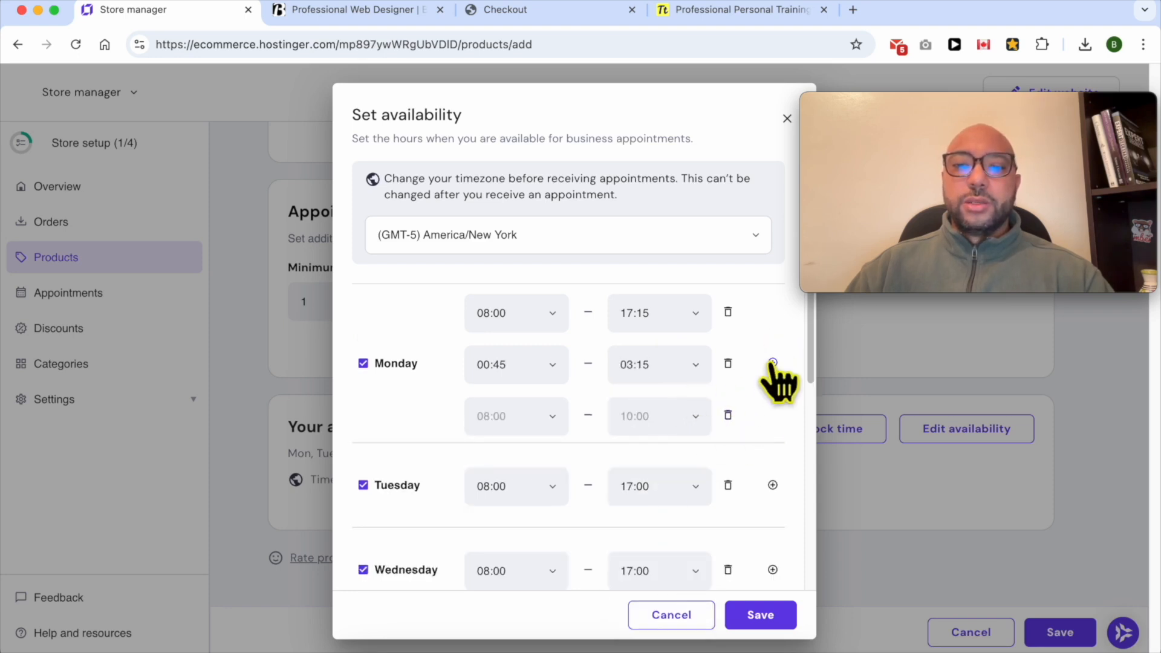
{"action": "left_click", "coordinate": [773, 362]}
{"action": "left_click", "coordinate": [773, 389]}
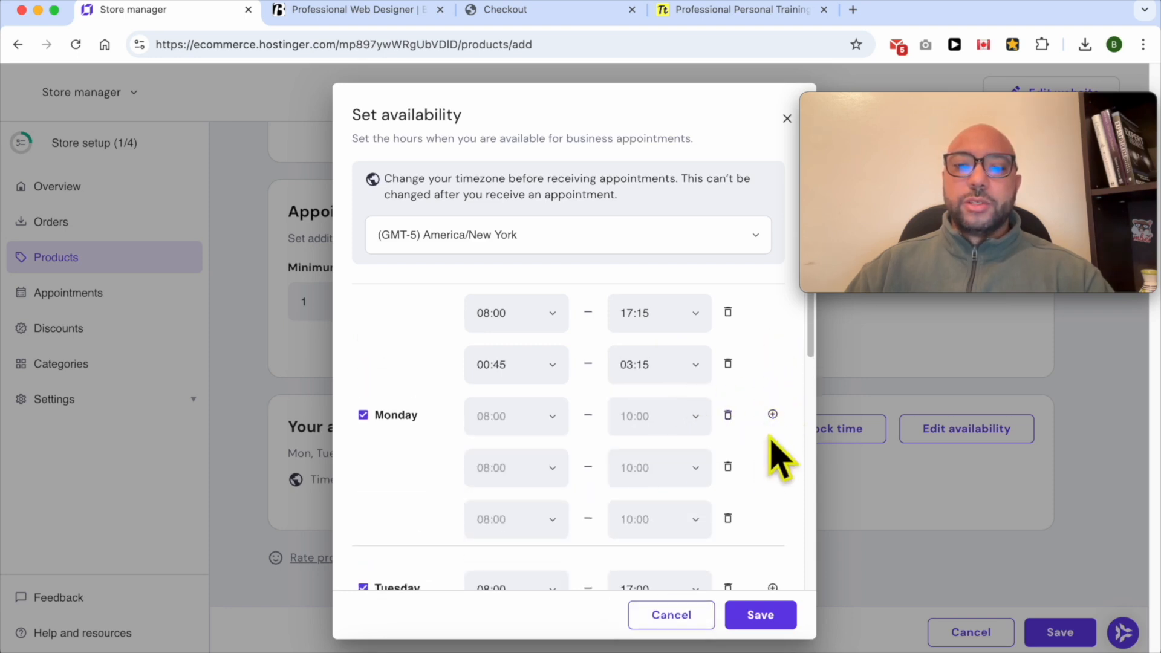
{"action": "left_click", "coordinate": [728, 416]}
{"action": "left_click", "coordinate": [729, 417]}
{"action": "left_click", "coordinate": [728, 416]}
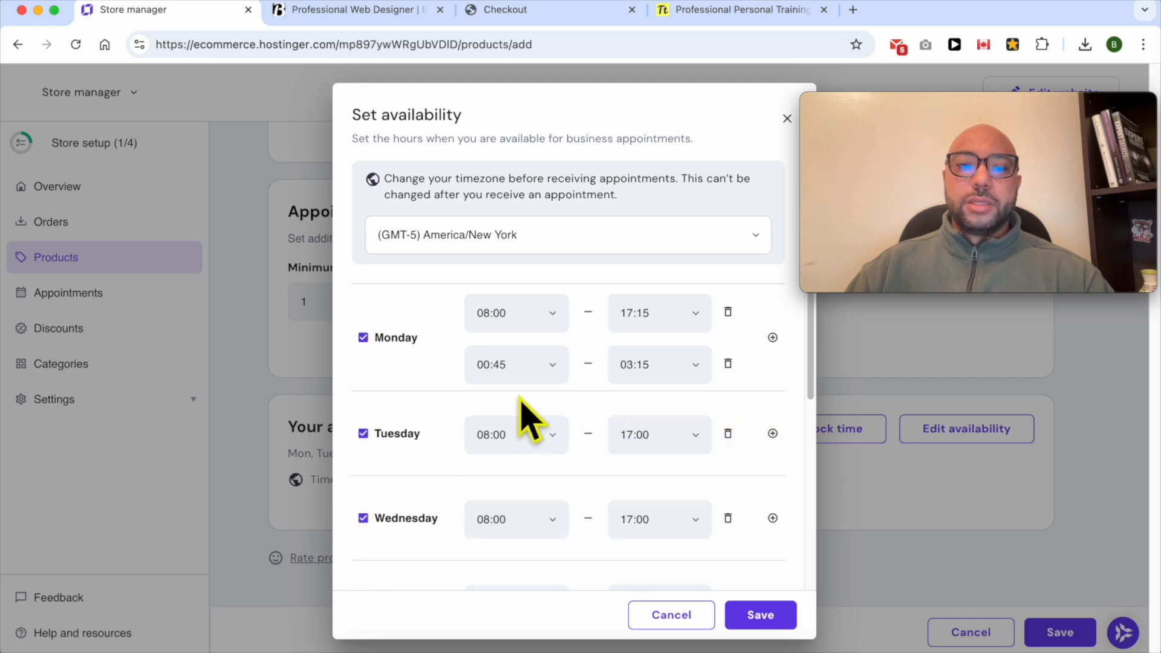
- Save the weekly availability for all appointments with Saturday and Sunday left unavailable, and reopen it briefly to review the hours
{"action": "scroll", "coordinate": [502, 416], "scroll_direction": "down", "scroll_amount": 3}
{"action": "scroll", "coordinate": [415, 381], "scroll_direction": "down", "scroll_amount": 3}
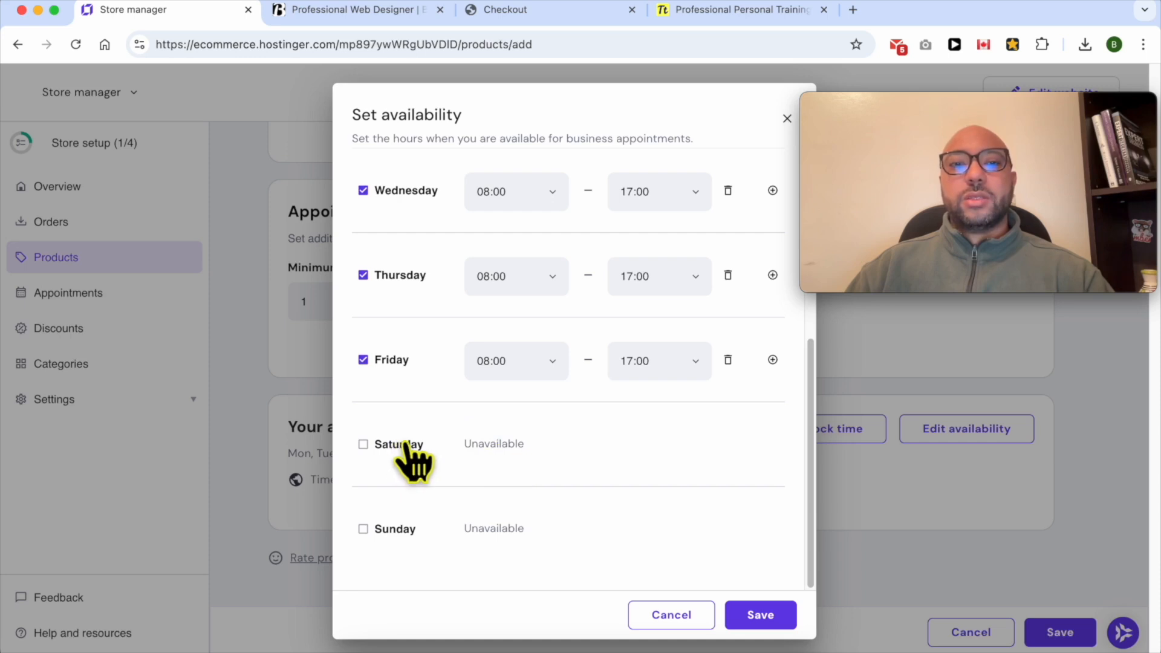
{"action": "left_click", "coordinate": [363, 445]}
{"action": "left_click", "coordinate": [364, 446]}
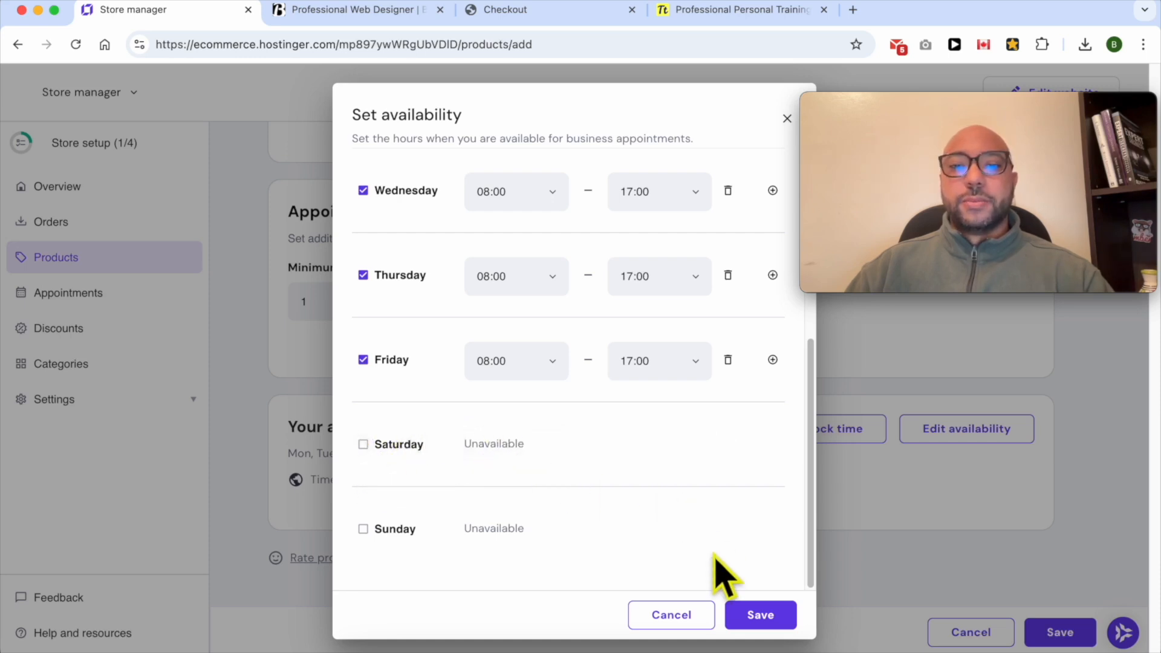
{"action": "left_click", "coordinate": [761, 615]}
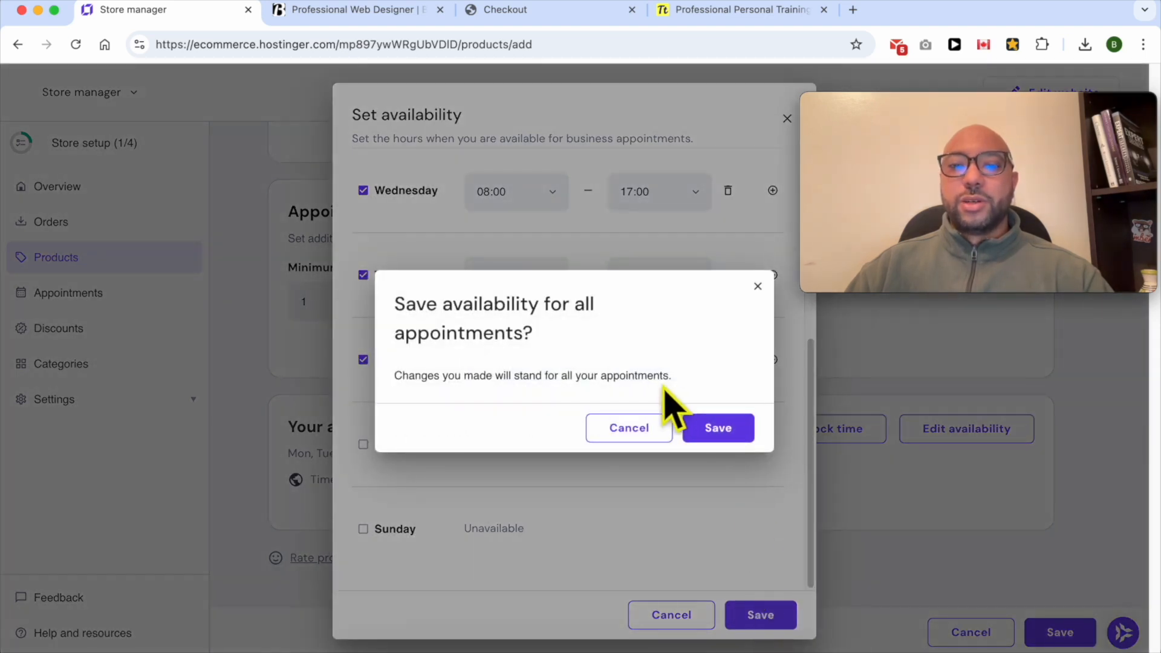
{"action": "left_click", "coordinate": [720, 428]}
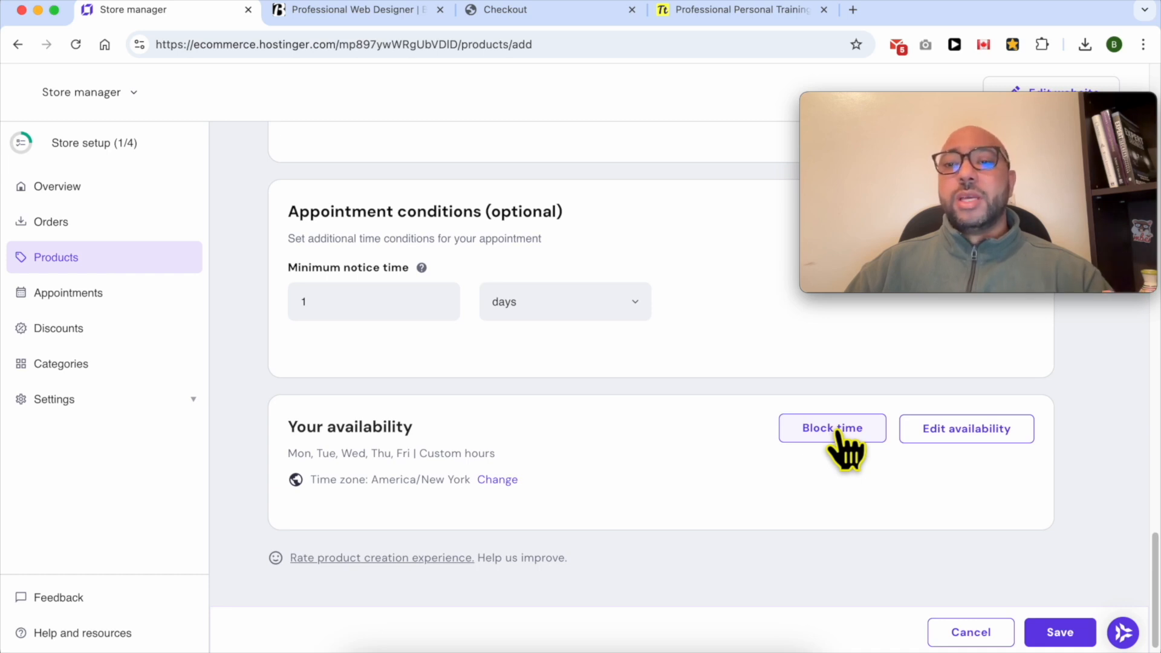
{"action": "left_click", "coordinate": [966, 437]}
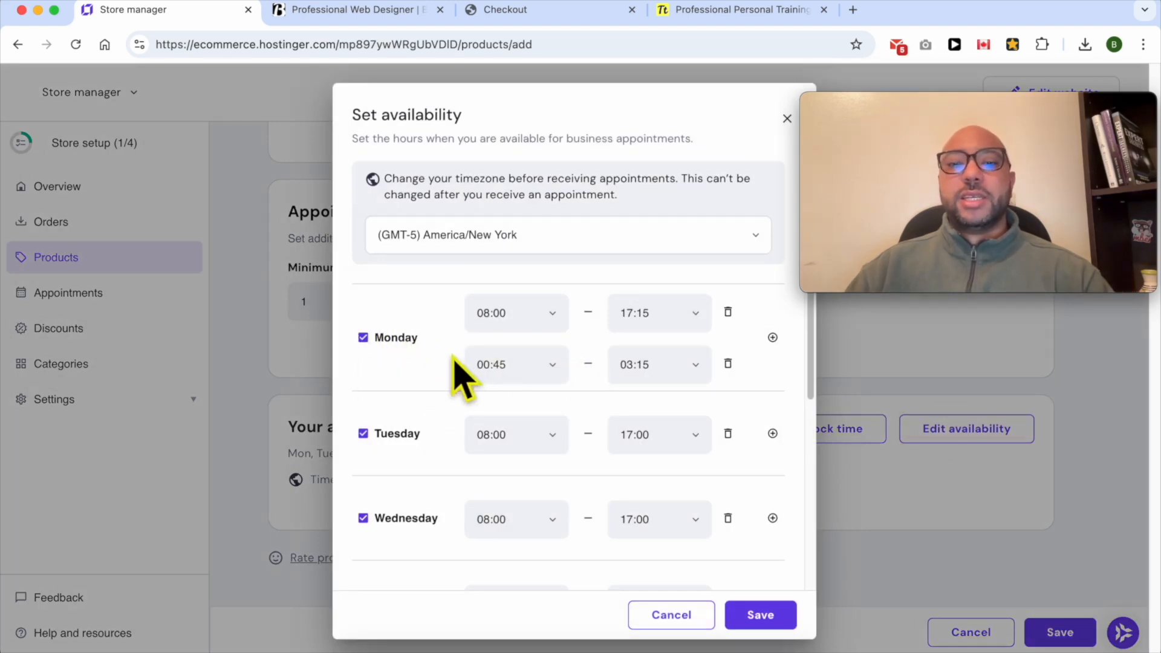
{"action": "left_click", "coordinate": [788, 118]}
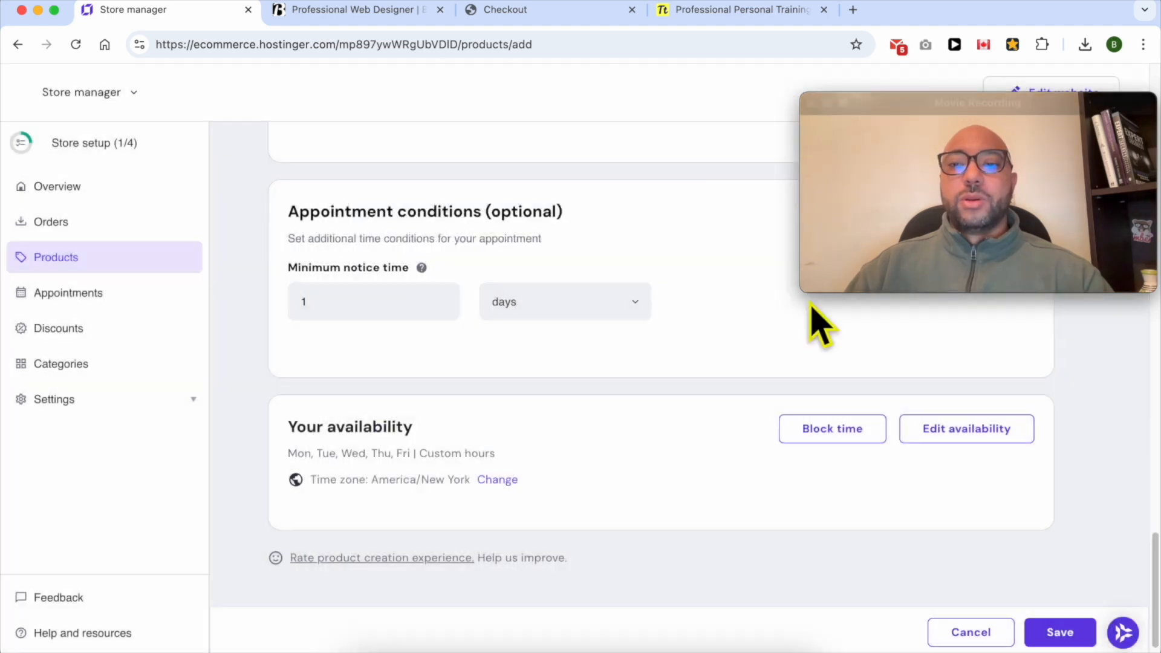
- Block out December 23, 2024 as an unavailable date and save the new appointment product
{"action": "left_click", "coordinate": [828, 429]}
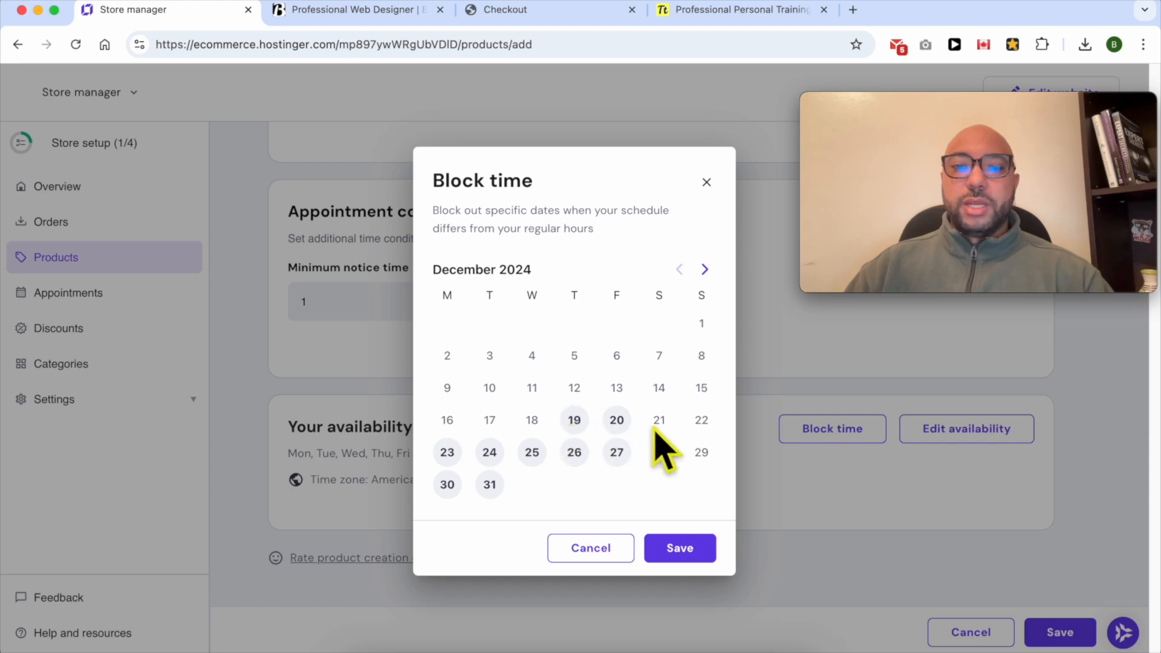
{"action": "left_click", "coordinate": [448, 454]}
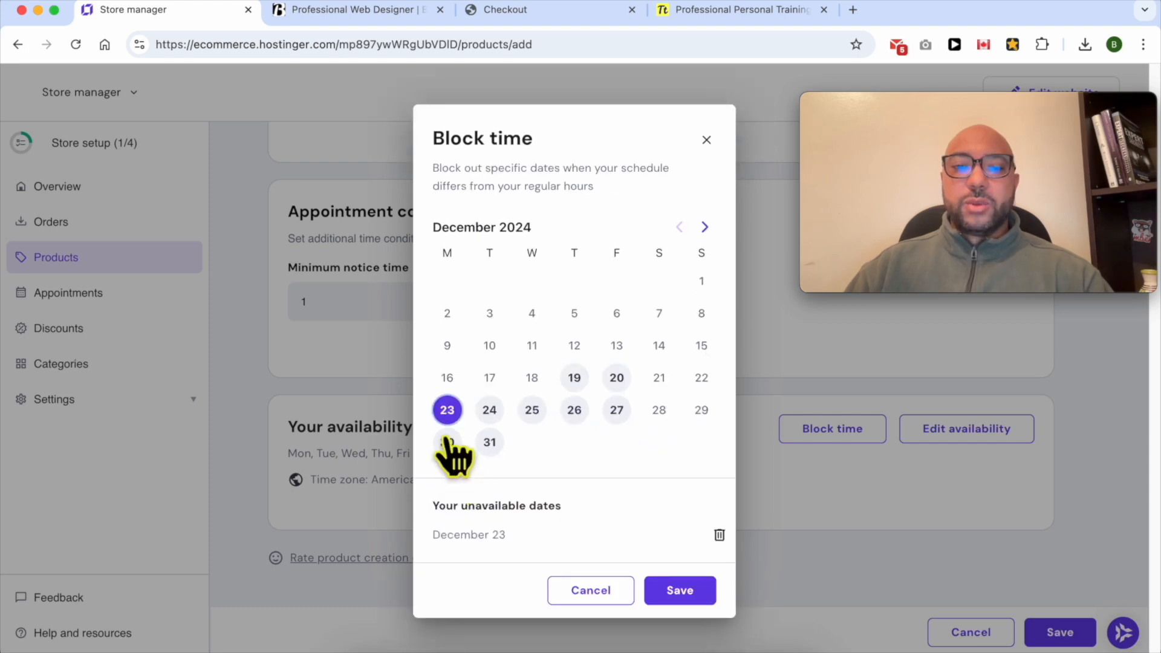
{"action": "left_click_drag", "start_coordinate": [438, 546], "coordinate": [532, 549]}
{"action": "left_click_drag", "start_coordinate": [433, 505], "coordinate": [571, 505]}
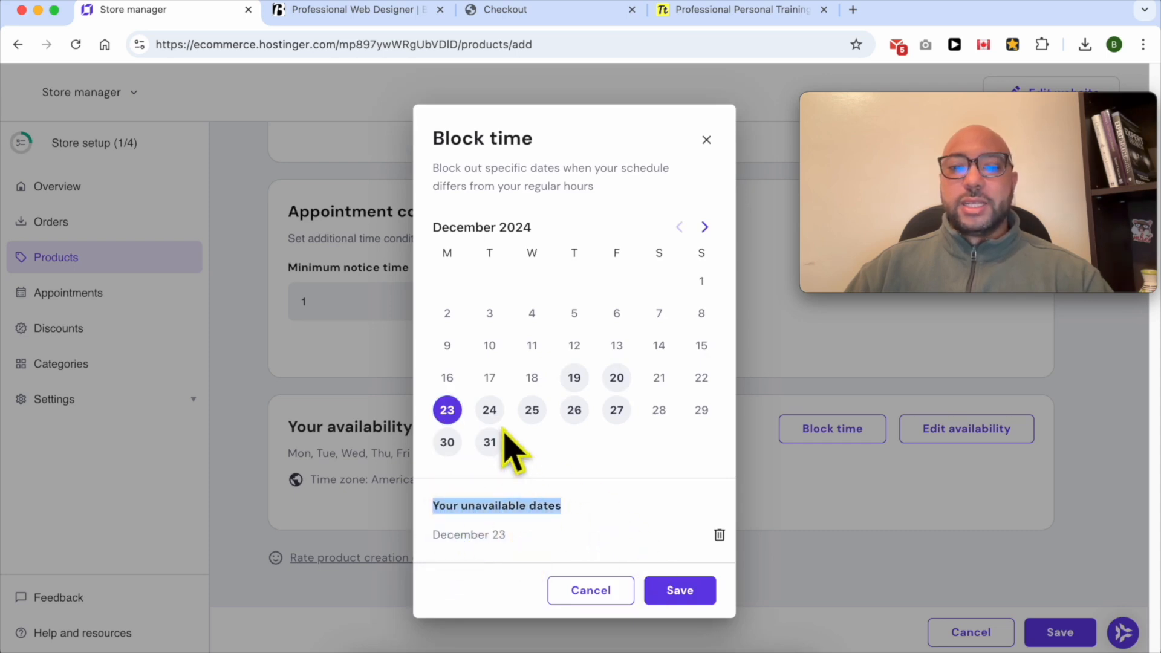
{"action": "left_click", "coordinate": [534, 411]}
{"action": "left_click", "coordinate": [533, 414]}
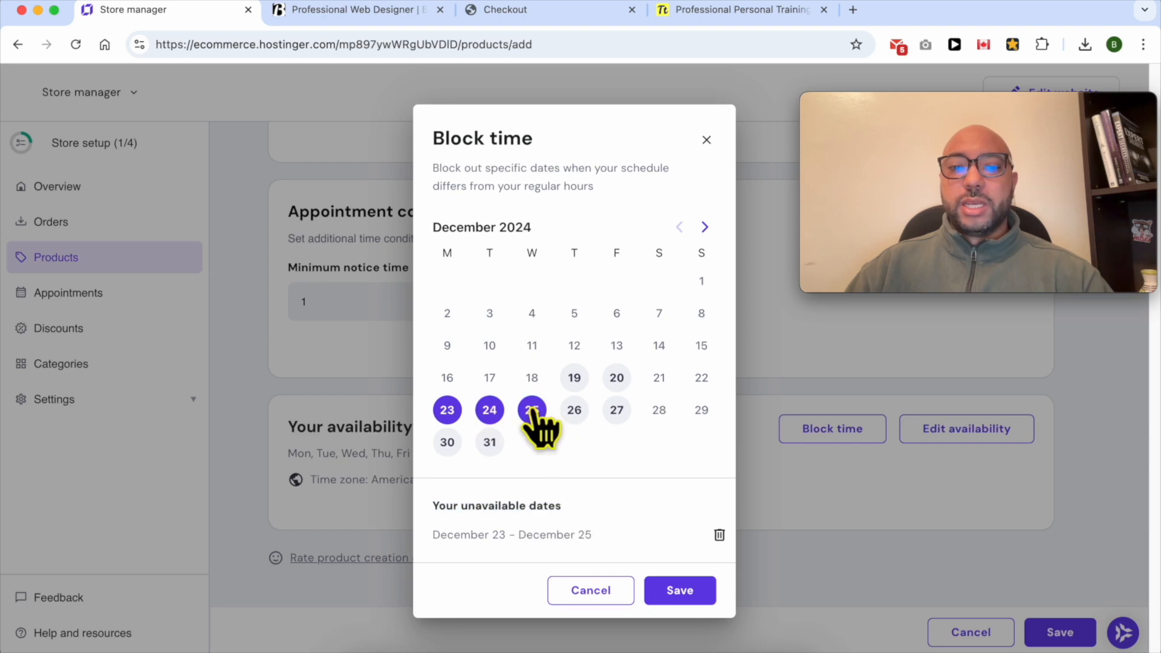
{"action": "left_click", "coordinate": [495, 413]}
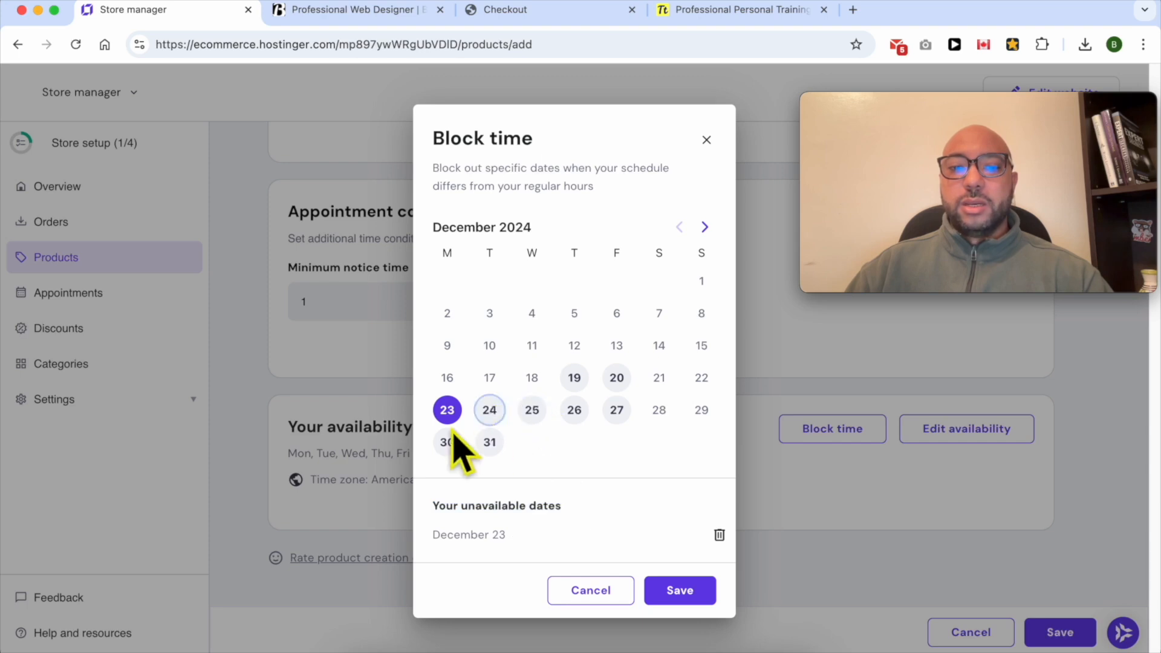
{"action": "left_click", "coordinate": [681, 592]}
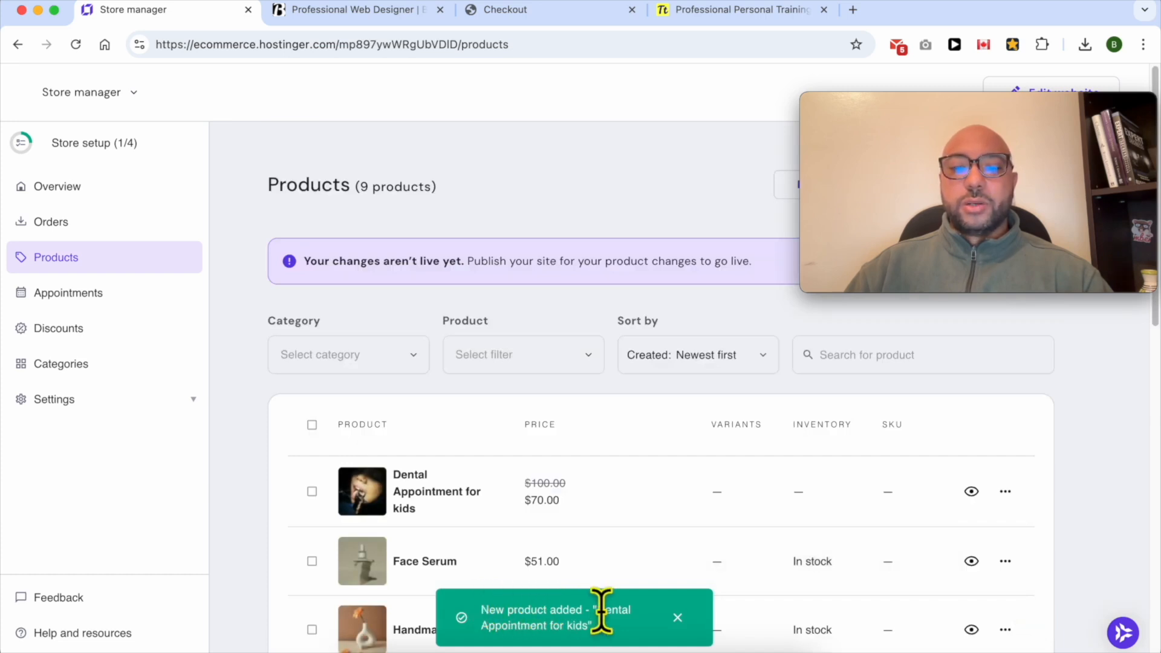
- Return from the restaurant's checkout to its booking page and look over the table booking products
{"action": "left_click_drag", "start_coordinate": [601, 612], "coordinate": [582, 624]}
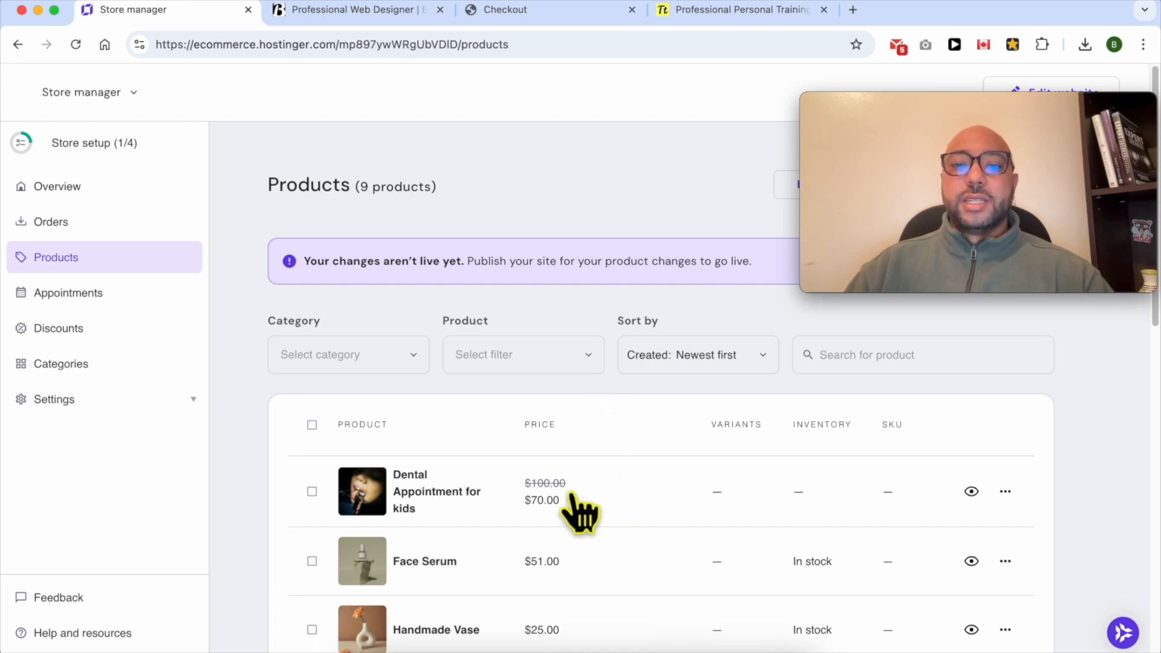
{"action": "left_click", "coordinate": [506, 11]}
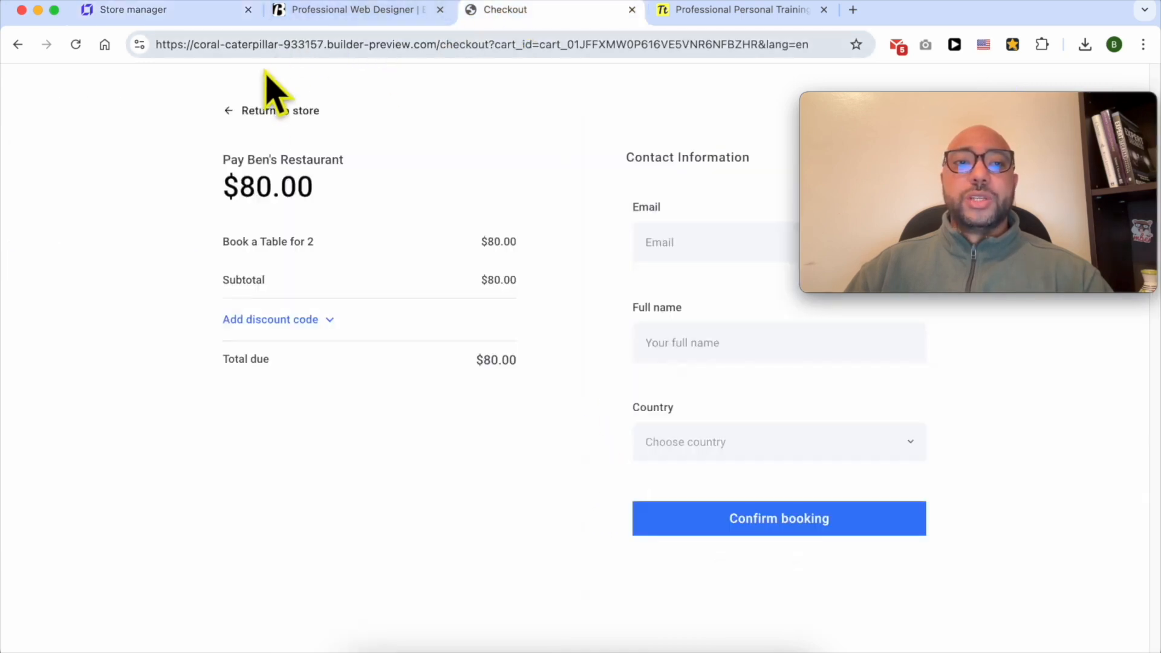
{"action": "left_click", "coordinate": [267, 109]}
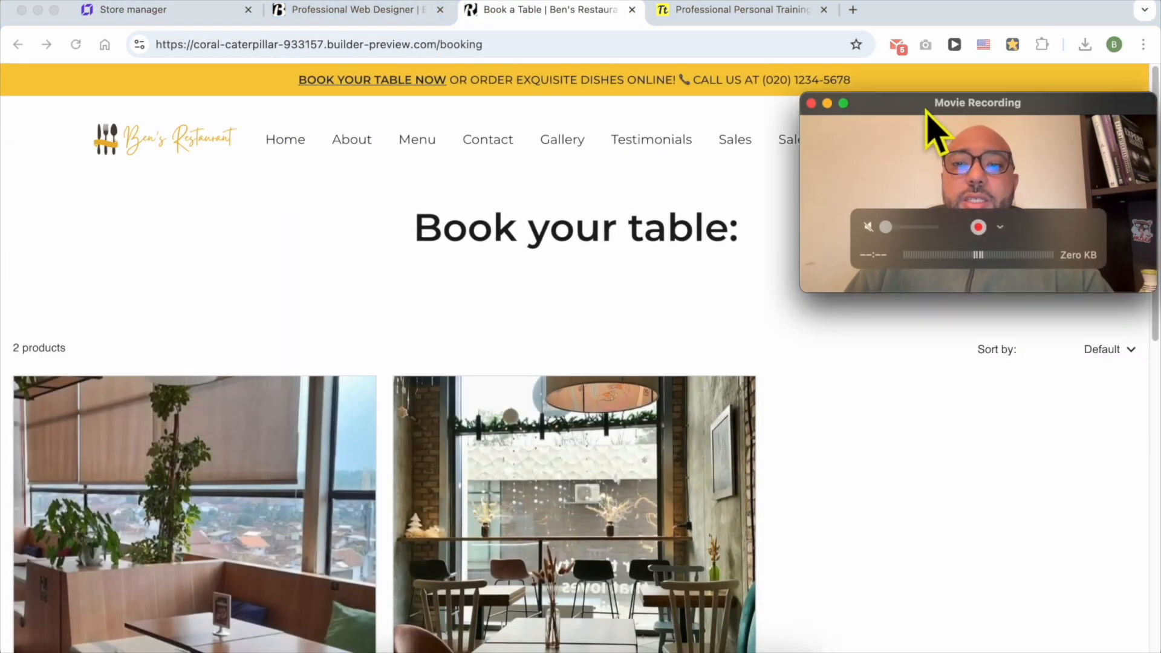
{"action": "left_click_drag", "start_coordinate": [927, 110], "coordinate": [927, 120]}
{"action": "scroll", "coordinate": [202, 454], "scroll_direction": "down", "scroll_amount": 6}
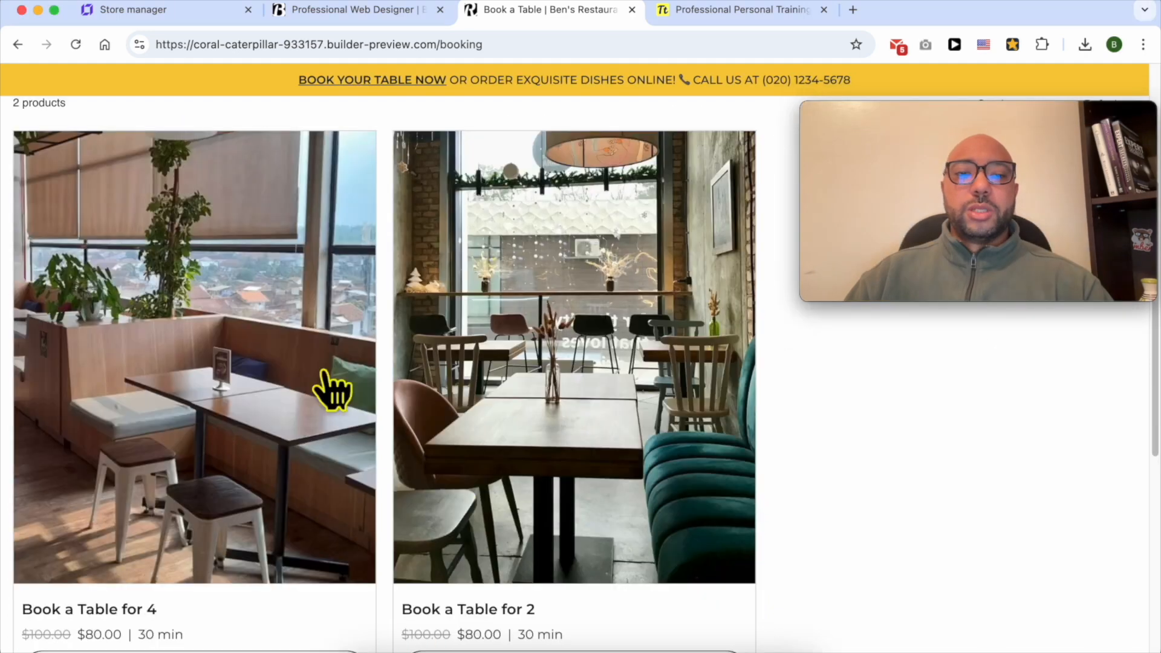
- Start a new appointment product in the store manager and upload the dentist photo as its media
{"action": "left_click", "coordinate": [181, 12]}
{"action": "left_click_drag", "start_coordinate": [941, 119], "coordinate": [555, 91]}
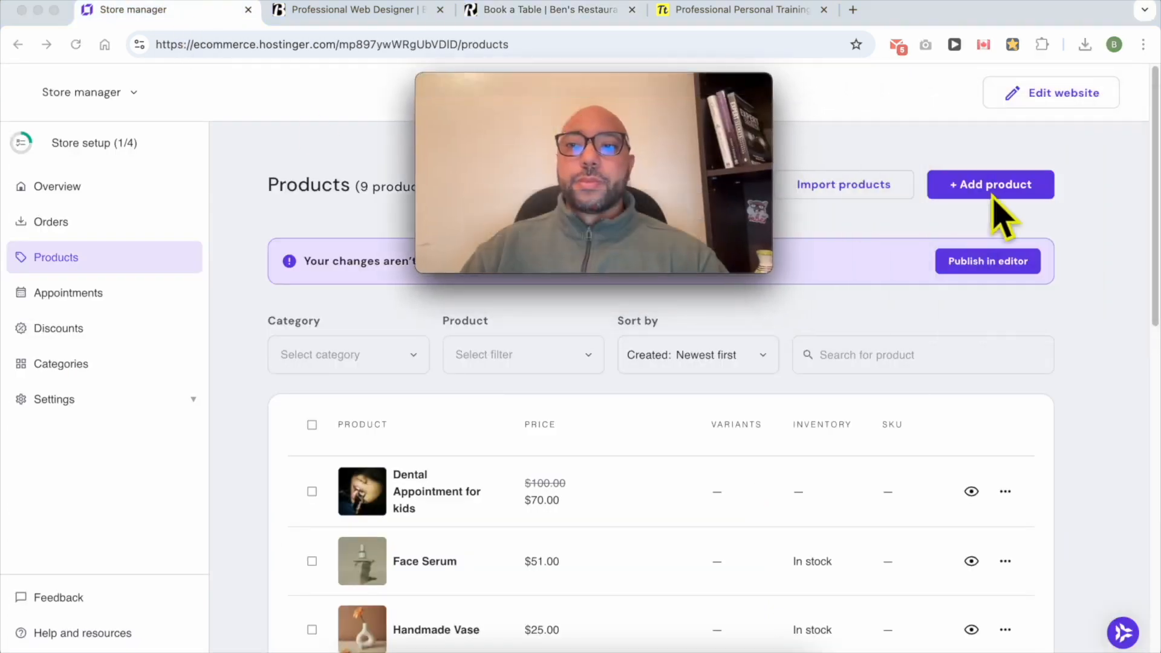
{"action": "left_click", "coordinate": [1019, 194]}
{"action": "left_click_drag", "start_coordinate": [630, 97], "coordinate": [975, 73]}
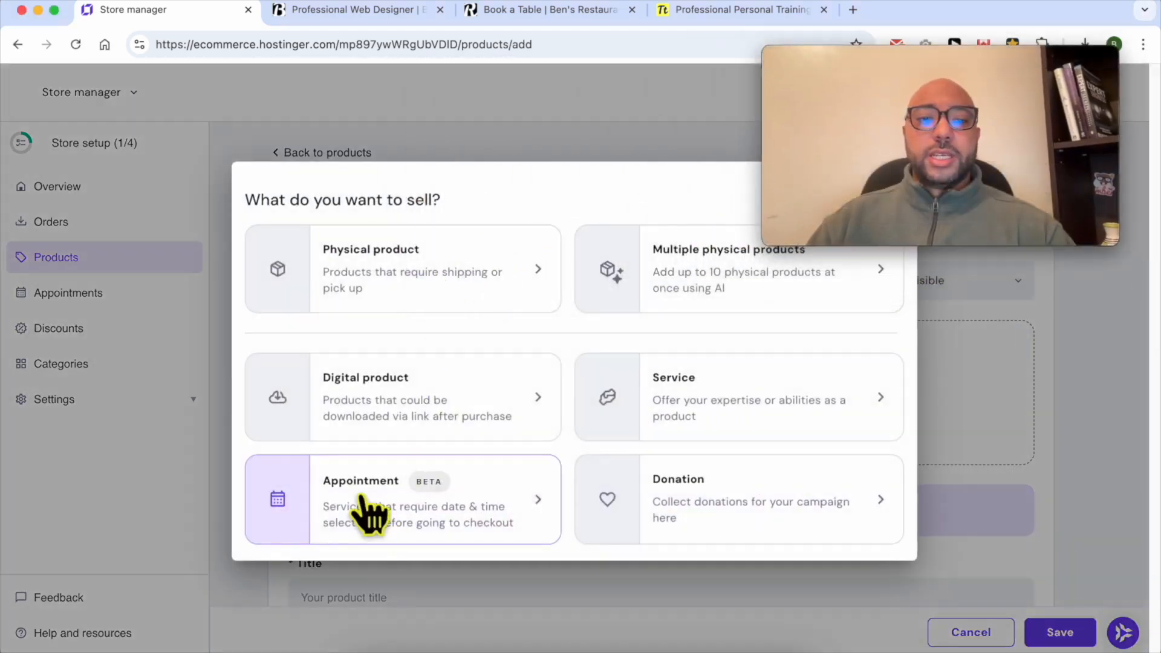
{"action": "left_click", "coordinate": [370, 511]}
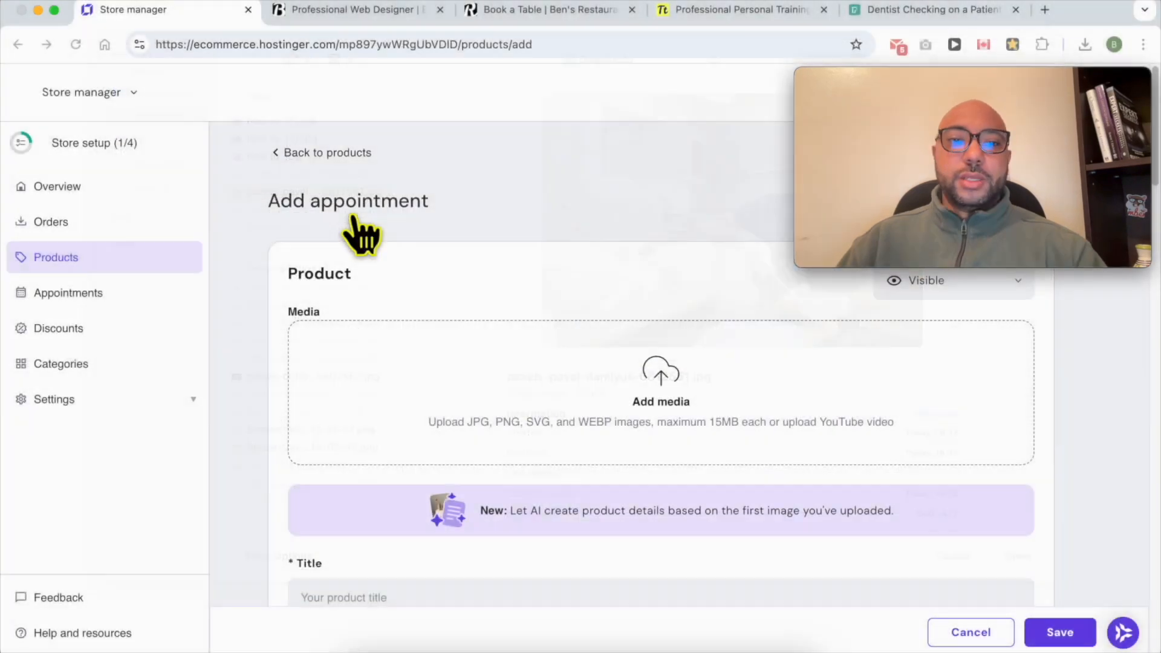
{"action": "left_click_drag", "start_coordinate": [358, 234], "coordinate": [514, 363]}
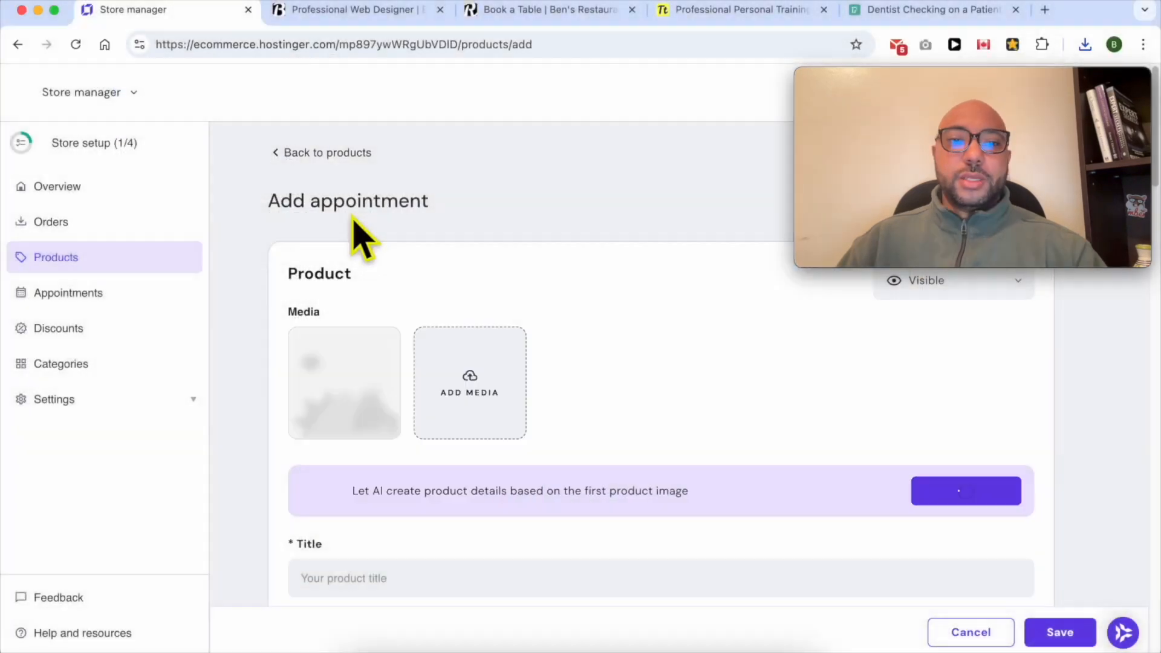
- Title the product "Dental appointment for adults", leaving its subtitle empty
{"action": "scroll", "coordinate": [586, 325], "scroll_direction": "down", "scroll_amount": 3}
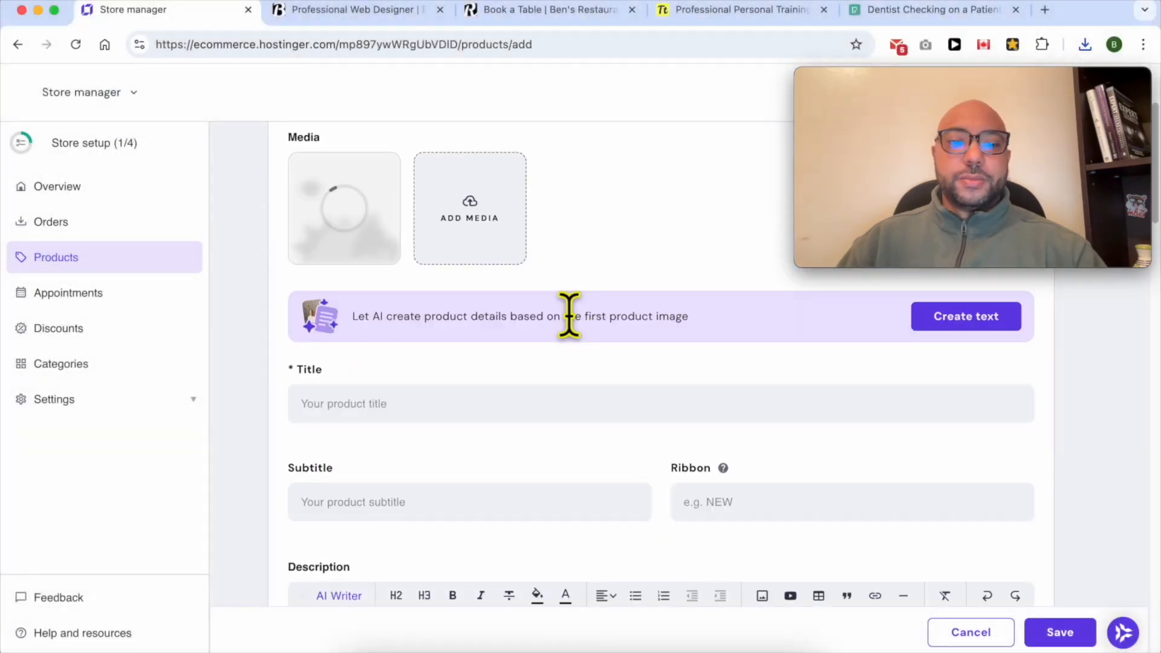
{"action": "left_click", "coordinate": [435, 417]}
{"action": "type", "text": "Dental appointment for adults"}
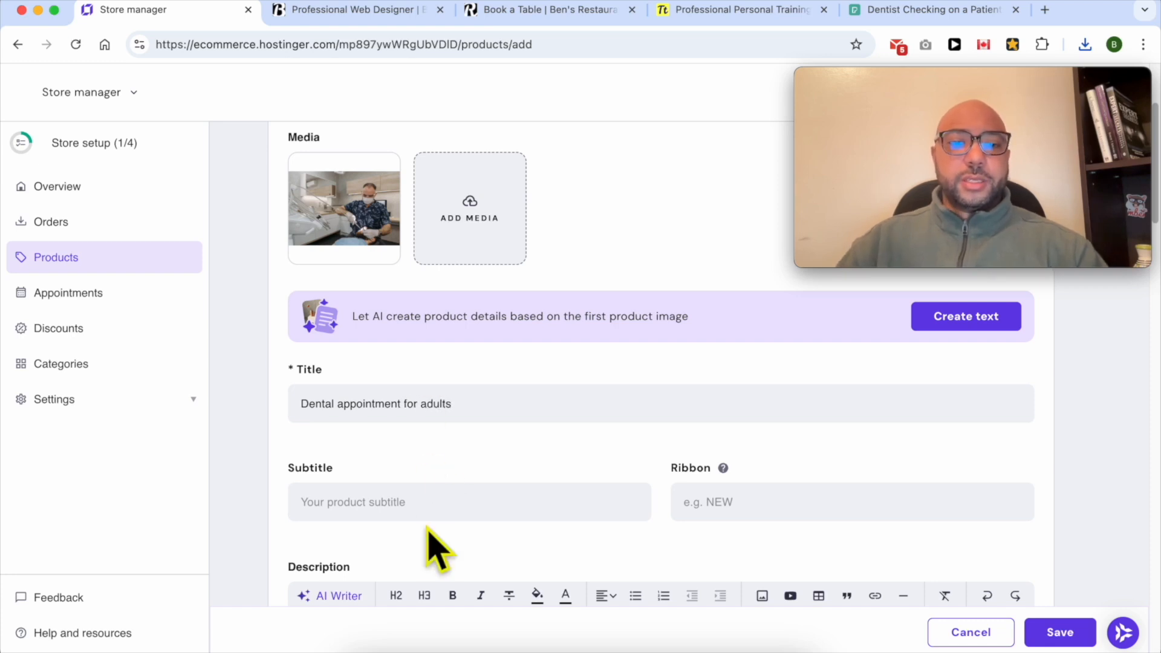
{"action": "scroll", "coordinate": [302, 437], "scroll_direction": "down", "scroll_amount": 1}
{"action": "left_click", "coordinate": [332, 450]}
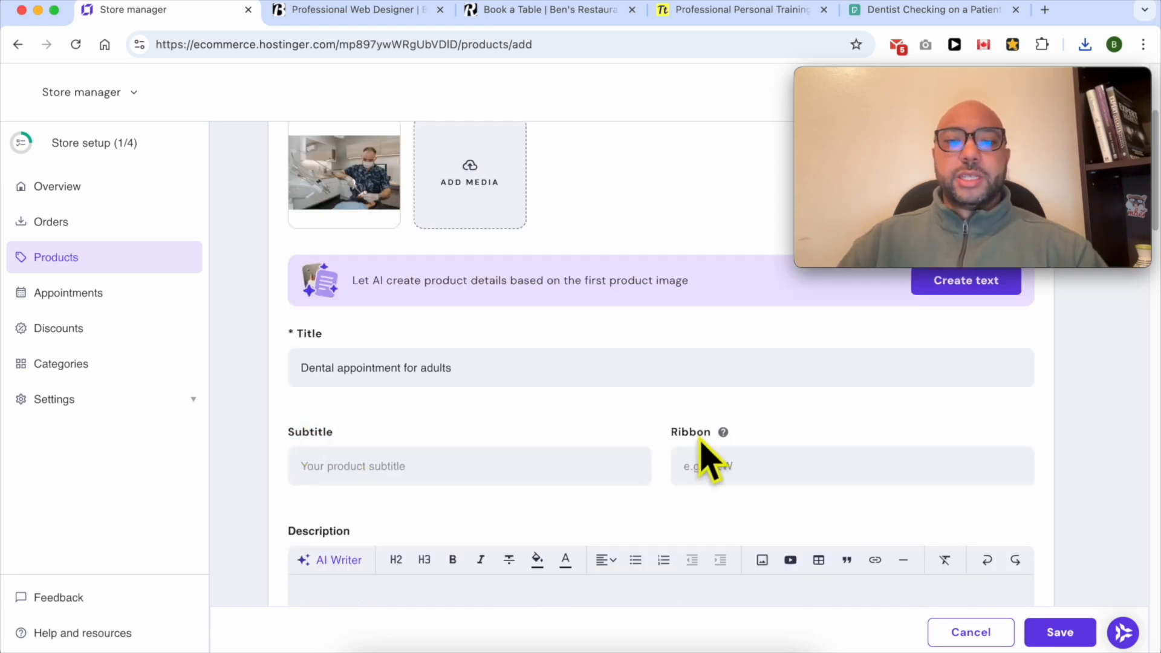
- Copy the session description from the personal training site into the product's description and remove the blank line above it
{"action": "scroll", "coordinate": [520, 478], "scroll_direction": "down", "scroll_amount": 3}
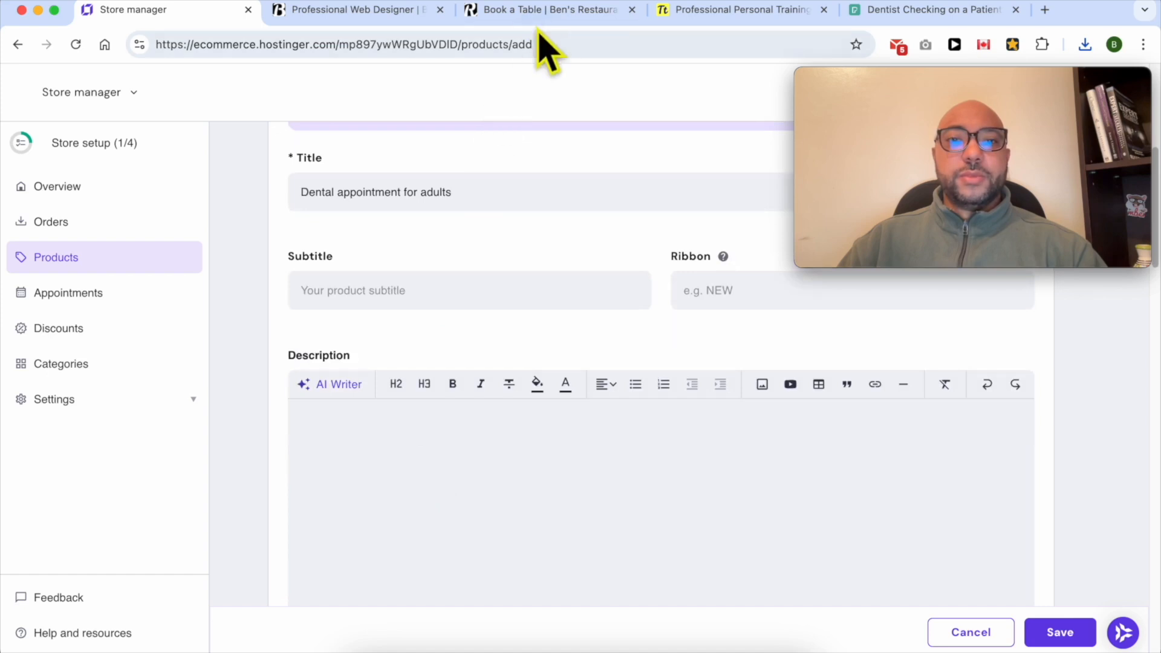
{"action": "left_click", "coordinate": [711, 13]}
{"action": "triple_click", "coordinate": [663, 582]}
{"action": "key", "text": "super+c"}
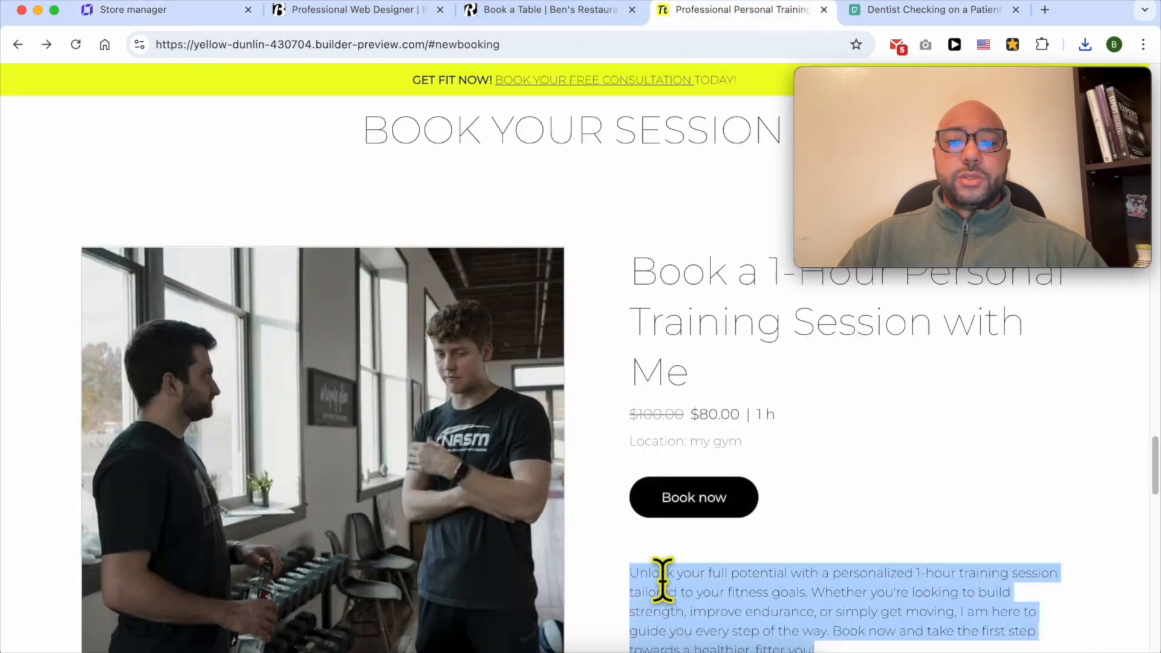
{"action": "left_click", "coordinate": [217, 15]}
{"action": "key", "text": "super+v"}
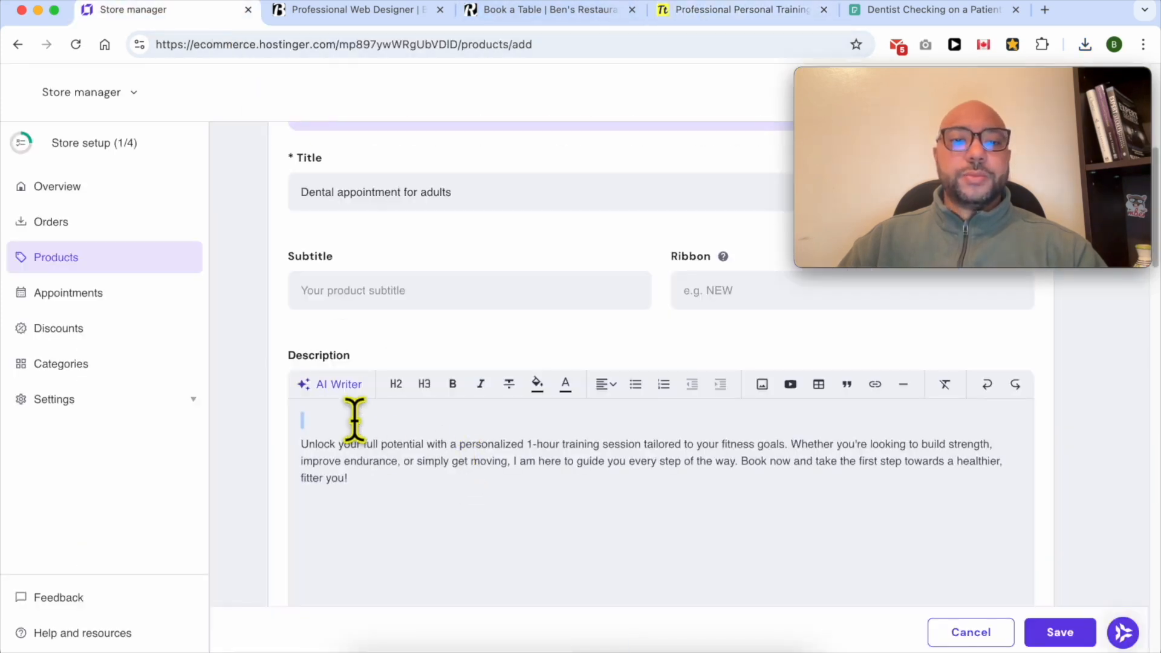
{"action": "key", "text": "BackSpace"}
{"action": "left_click", "coordinate": [404, 459]}
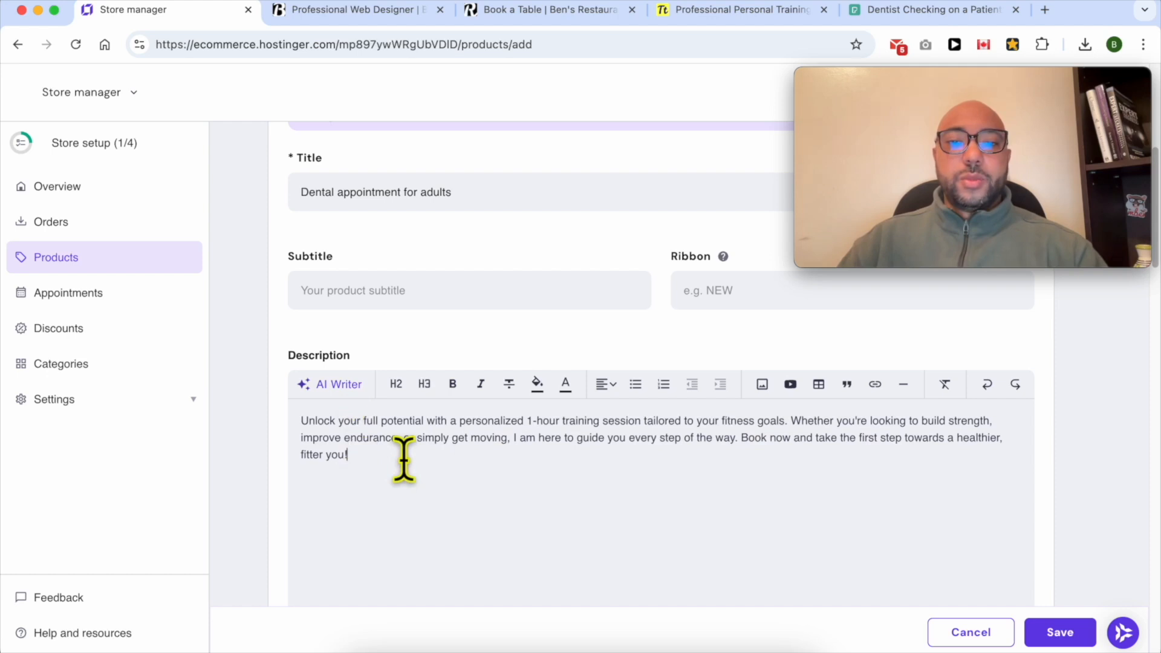
- Look over the description editor's image upload, YouTube video and link options without inserting anything
{"action": "key", "text": "Return"}
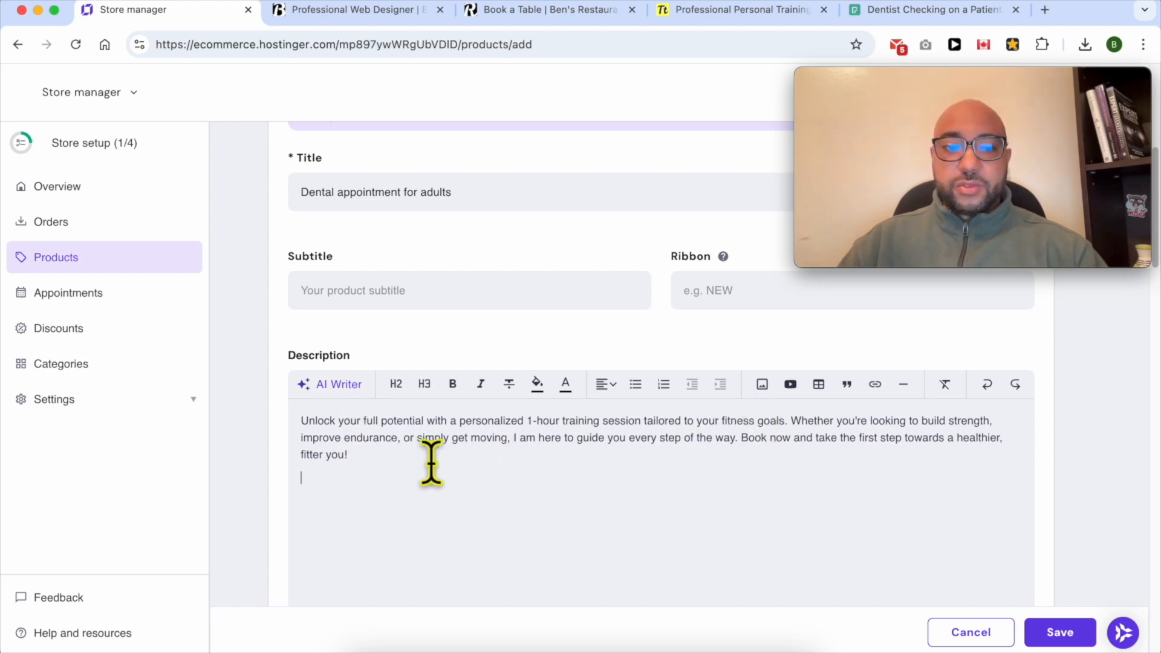
{"action": "left_click", "coordinate": [762, 385]}
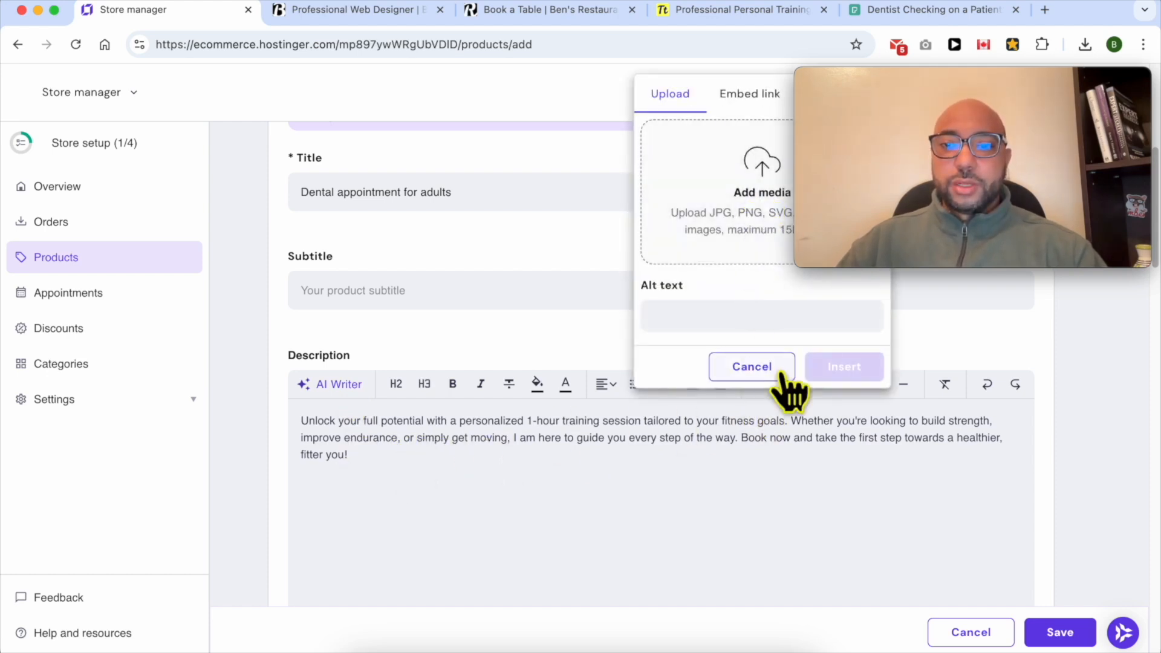
{"action": "left_click", "coordinate": [799, 436]}
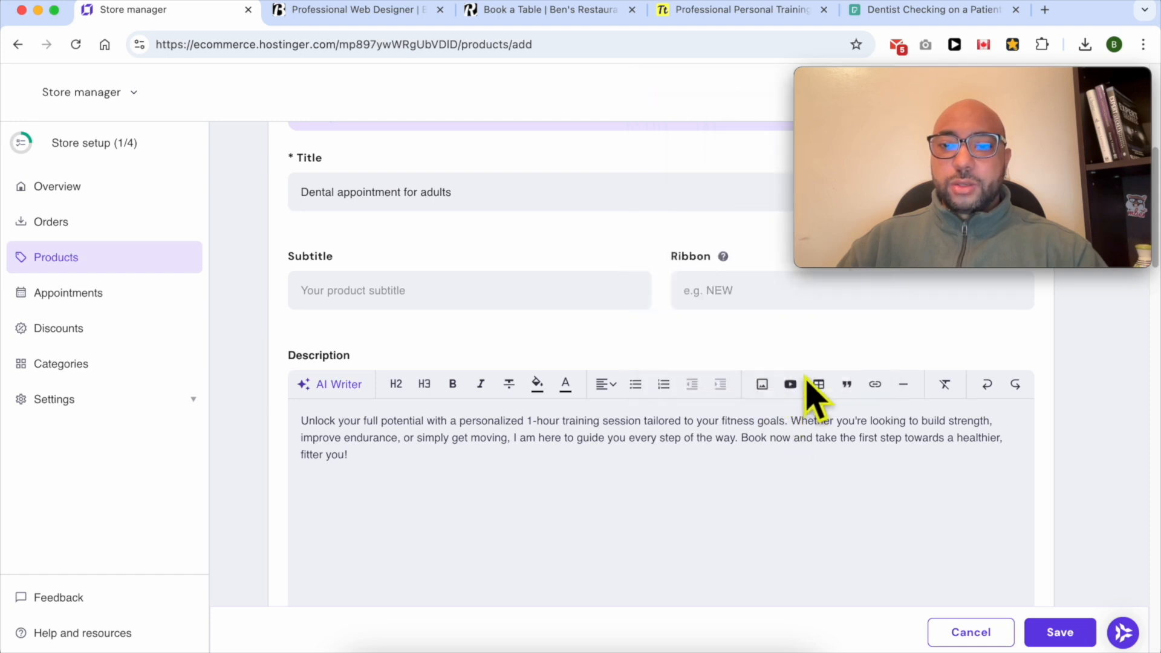
{"action": "left_click", "coordinate": [791, 385]}
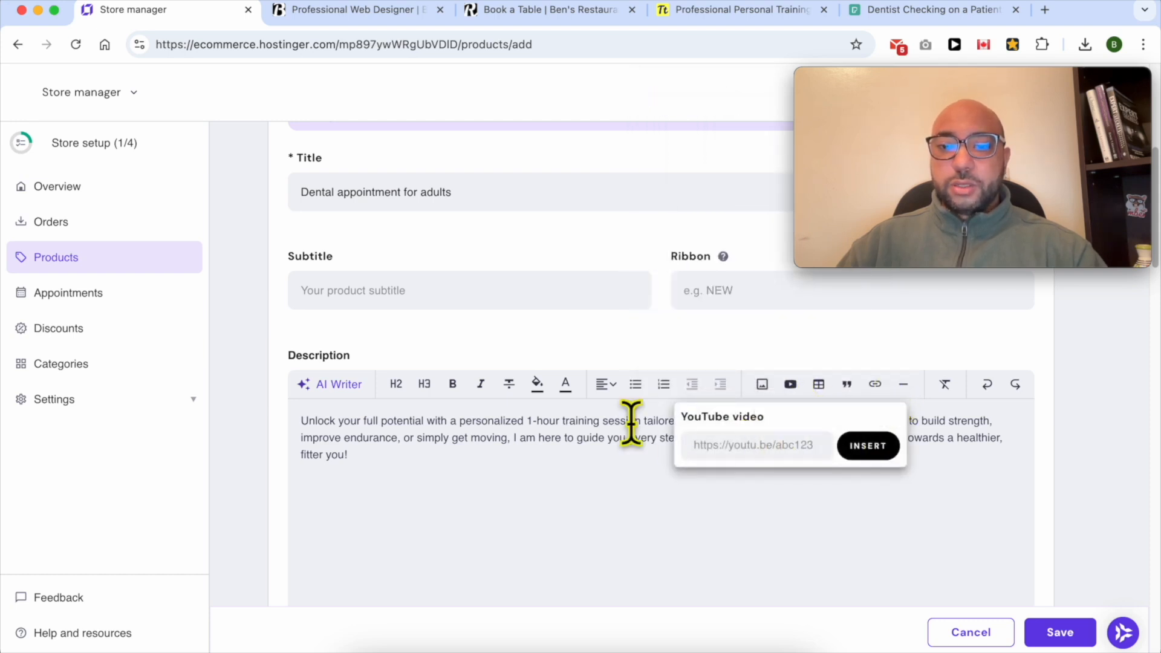
{"action": "left_click_drag", "start_coordinate": [588, 422], "coordinate": [664, 422]}
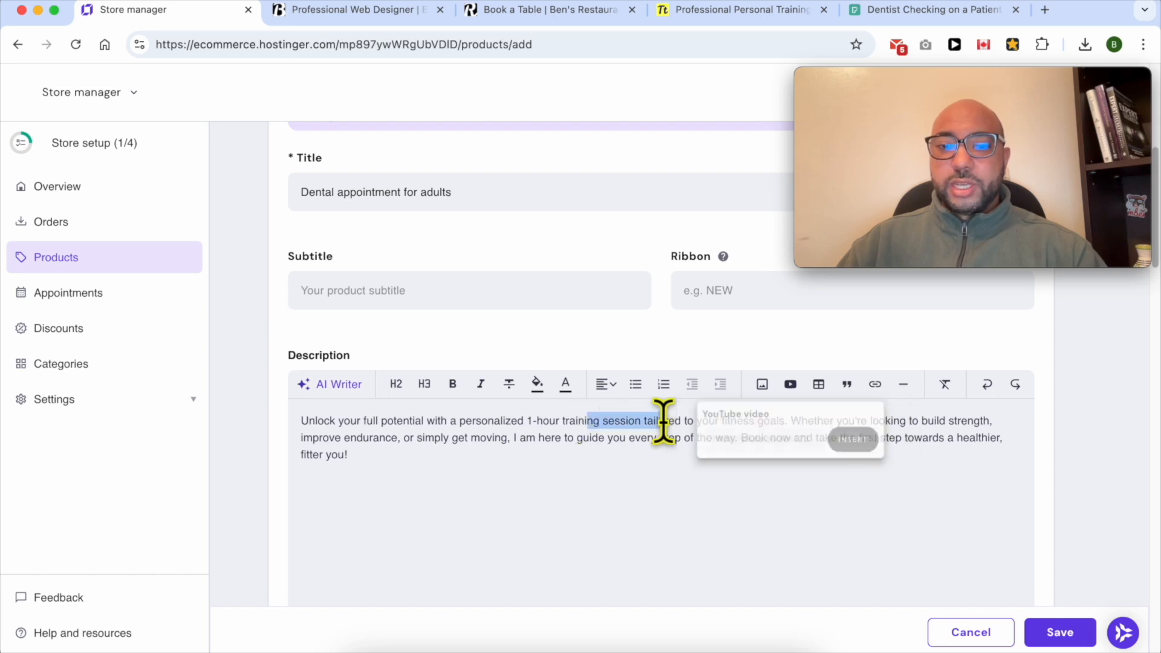
{"action": "left_click", "coordinate": [875, 386]}
{"action": "left_click", "coordinate": [493, 456]}
- Add the line "Desctiption title" above the description text and format it as a bold H2 heading
{"action": "left_click_drag", "start_coordinate": [492, 456], "coordinate": [252, 420]}
{"action": "left_click_drag", "start_coordinate": [416, 418], "coordinate": [311, 416]}
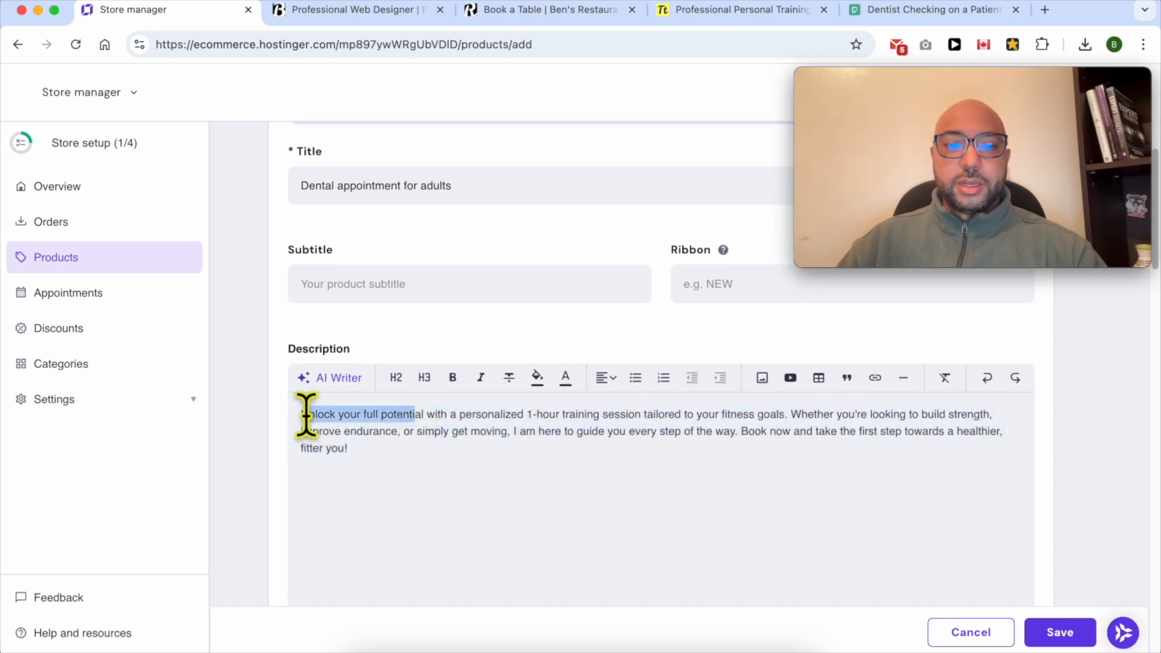
{"action": "triple_click", "coordinate": [391, 452]}
{"action": "key", "text": "Left"}
{"action": "key", "text": "Return"}
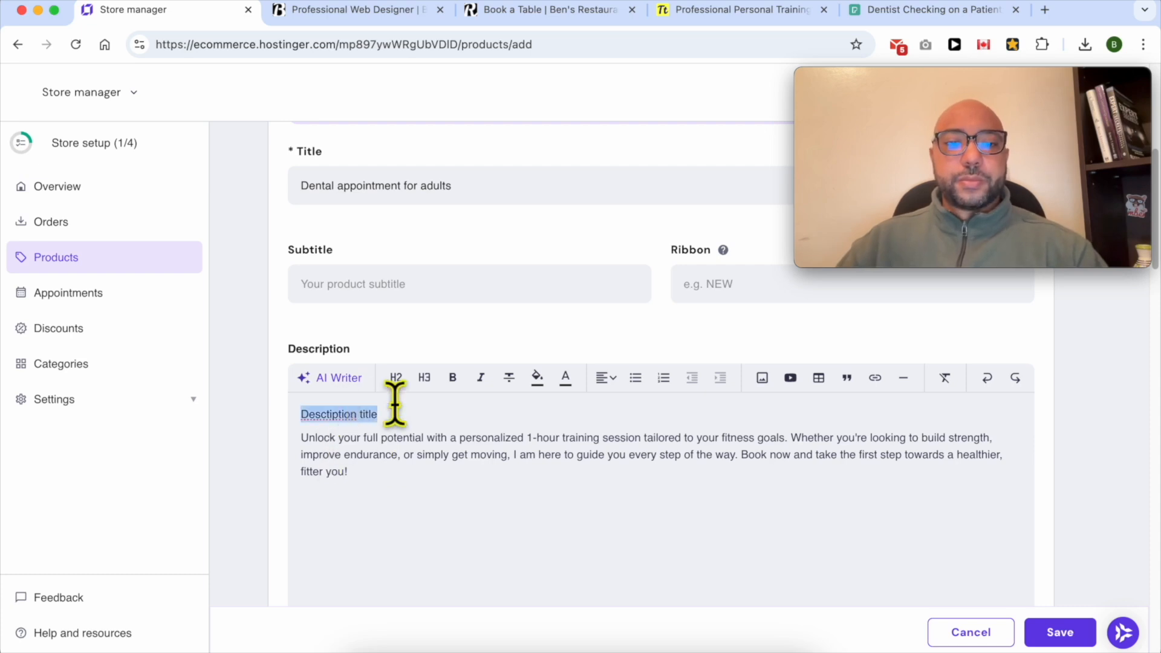
{"action": "left_click", "coordinate": [453, 378]}
{"action": "left_click", "coordinate": [396, 378]}
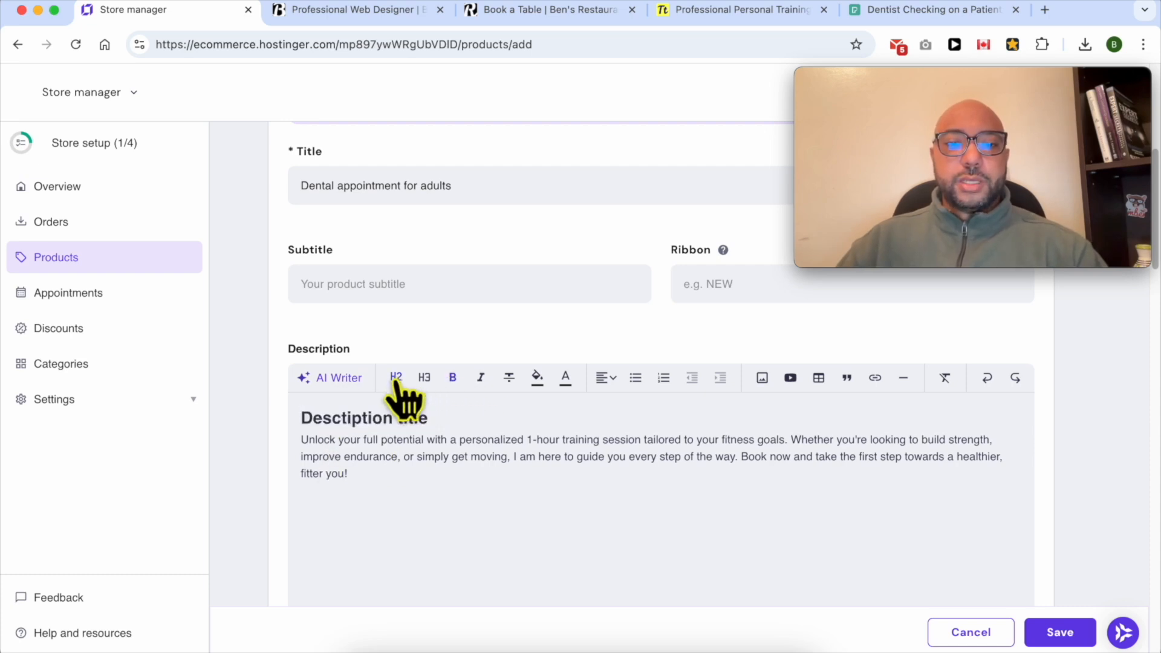
- Set the product's price to $150 and its discount price to $110, keeping the Amount price type
{"action": "scroll", "coordinate": [518, 441], "scroll_direction": "down", "scroll_amount": 8}
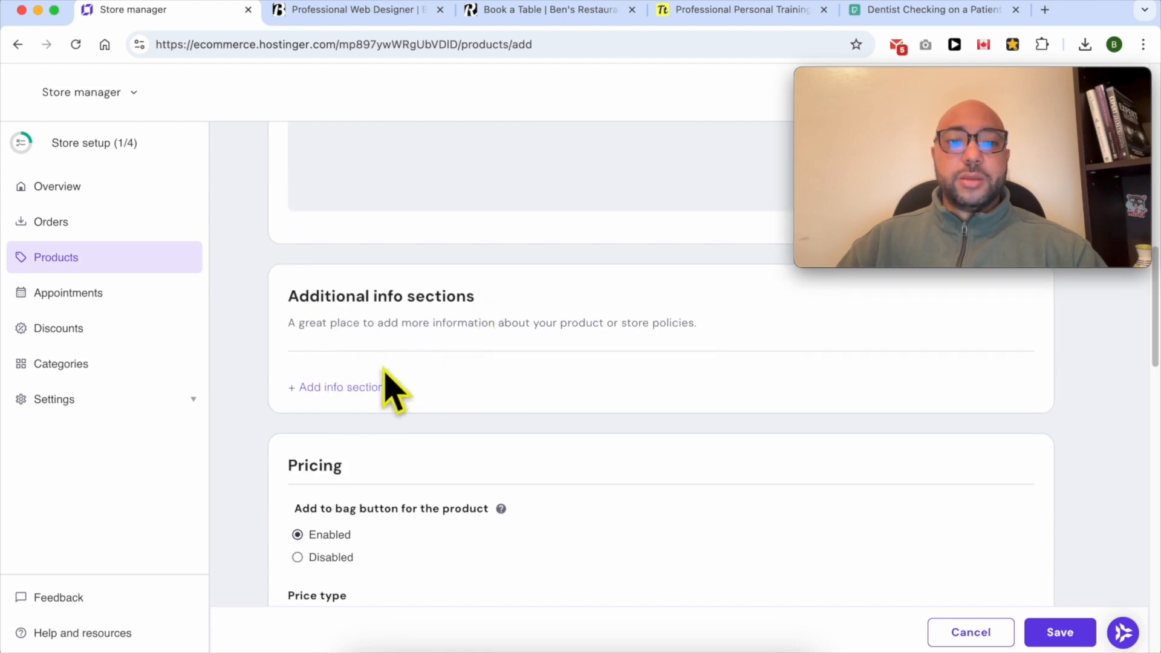
{"action": "scroll", "coordinate": [424, 351], "scroll_direction": "down", "scroll_amount": 1}
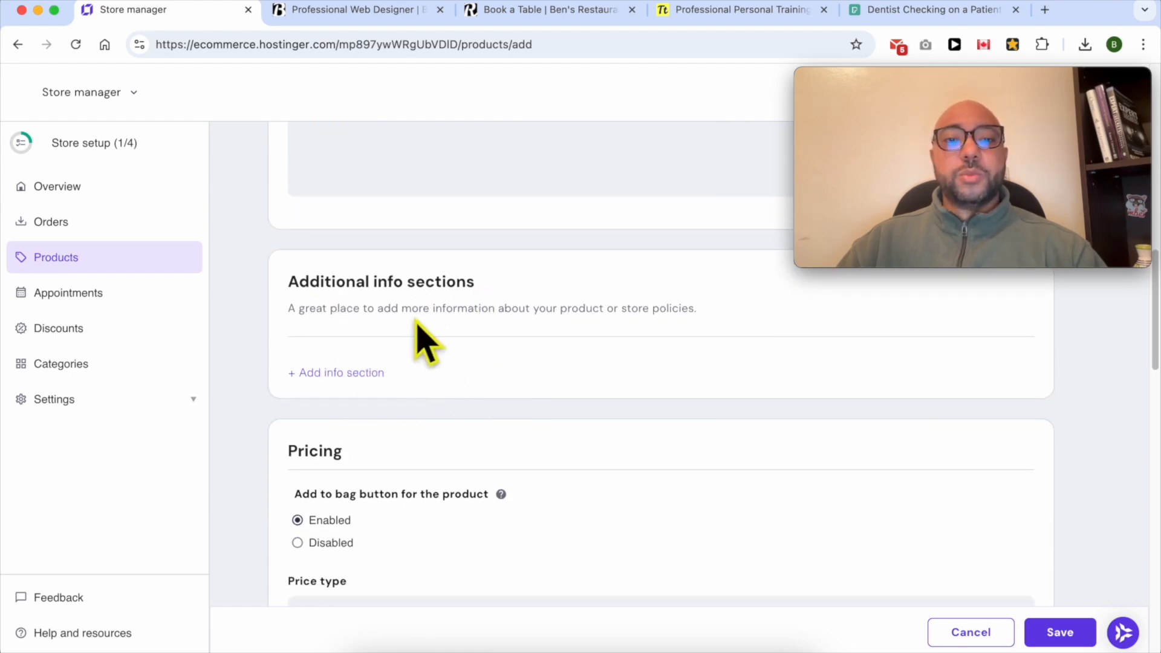
{"action": "scroll", "coordinate": [490, 339], "scroll_direction": "down", "scroll_amount": 5}
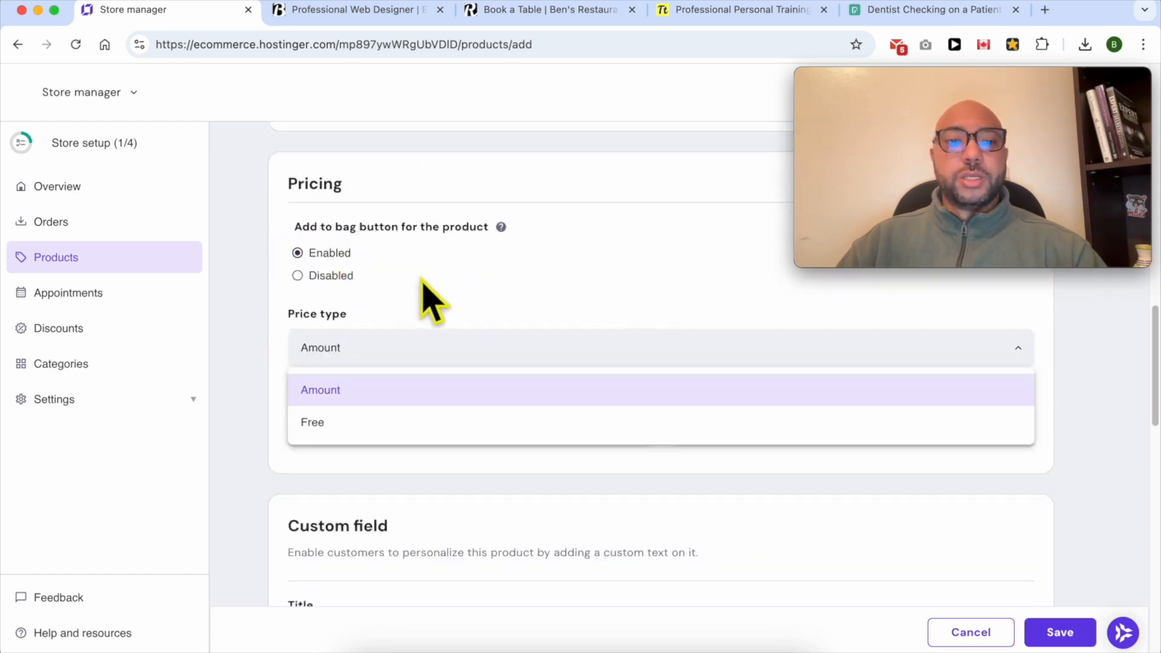
{"action": "left_click", "coordinate": [422, 344]}
{"action": "left_click", "coordinate": [359, 423]}
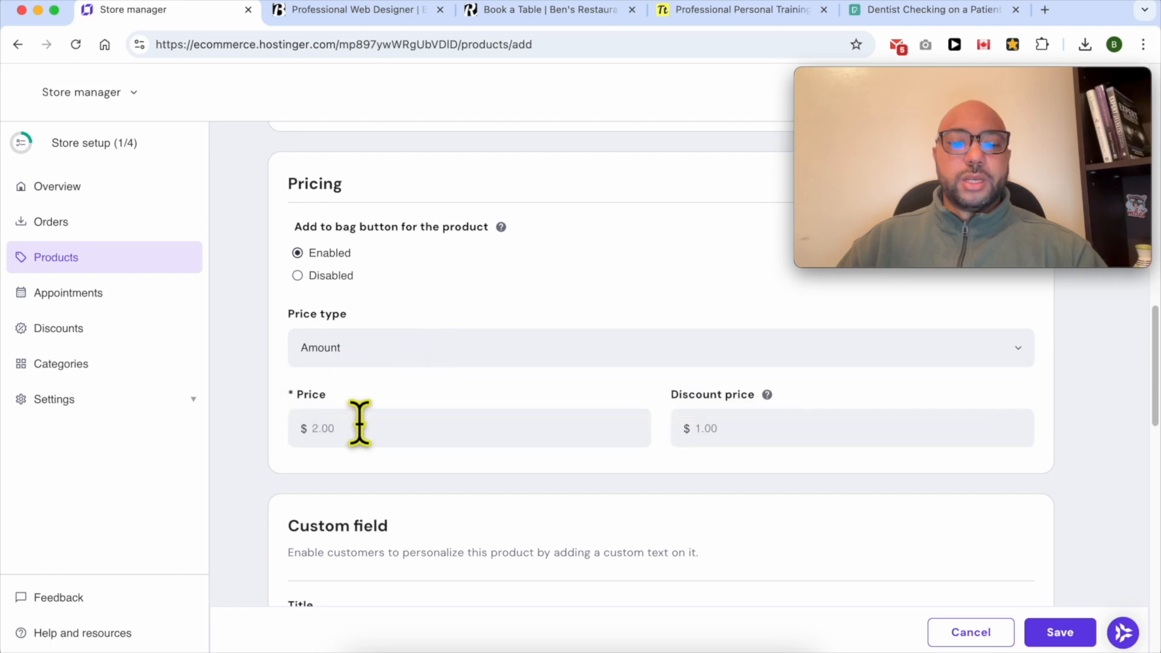
{"action": "type", "text": "110"}
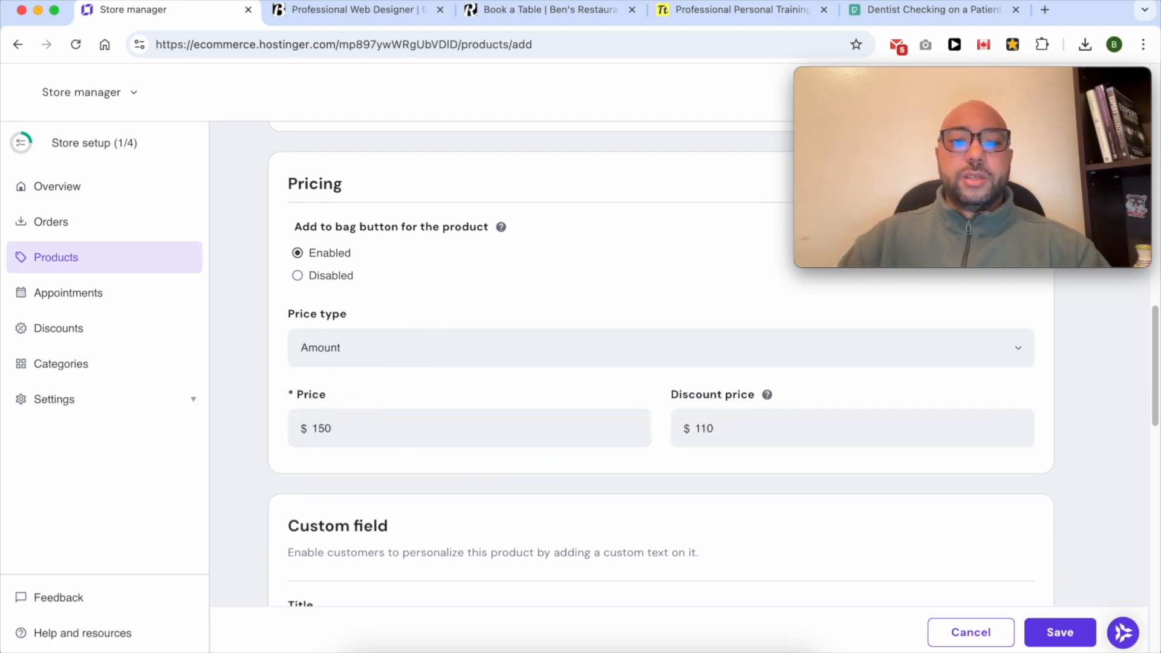
- Title the product's custom field "Age" and make it mandatory
{"action": "scroll", "coordinate": [436, 505], "scroll_direction": "down", "scroll_amount": 3}
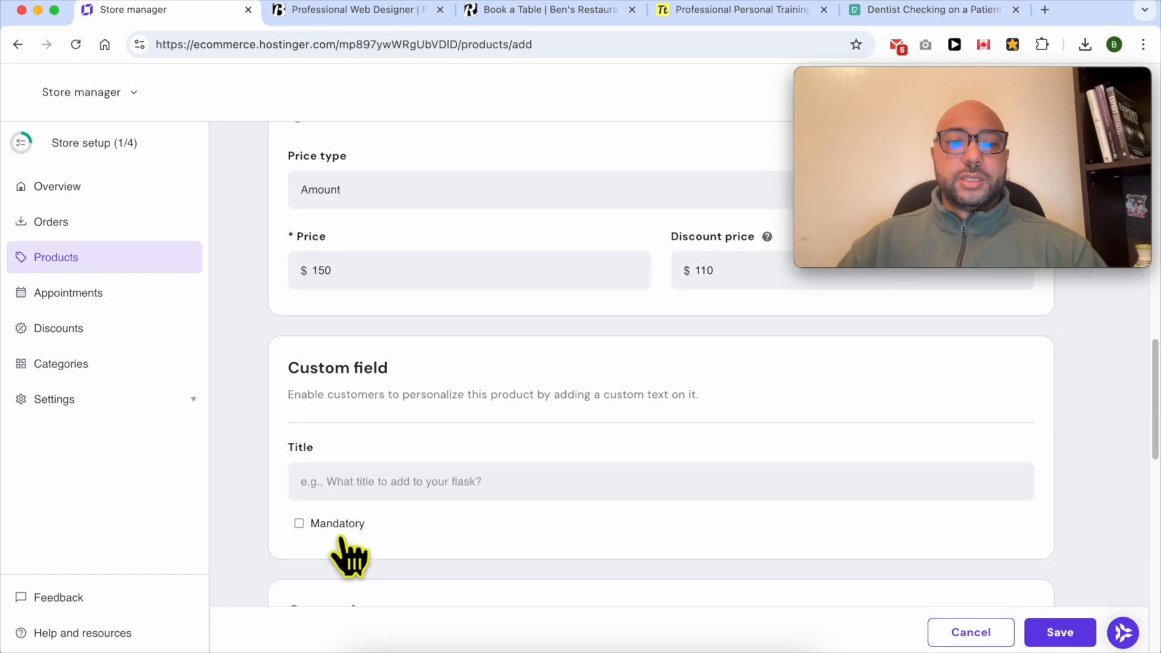
{"action": "scroll", "coordinate": [349, 555], "scroll_direction": "down", "scroll_amount": 4}
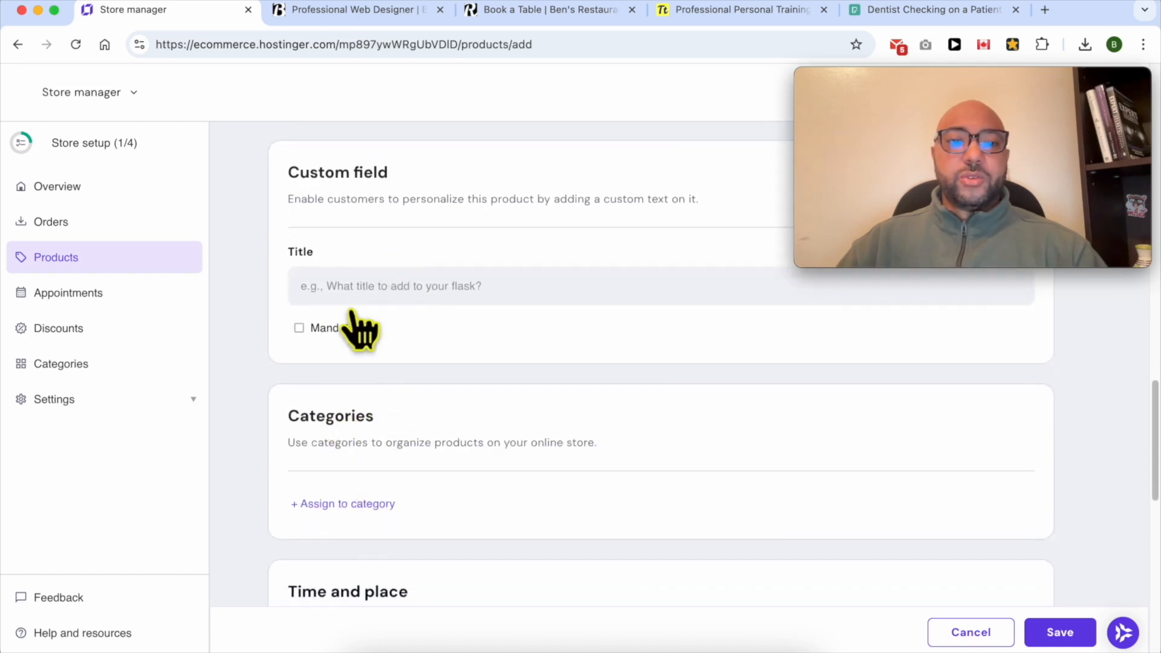
{"action": "left_click", "coordinate": [365, 285]}
{"action": "type", "text": "Age"}
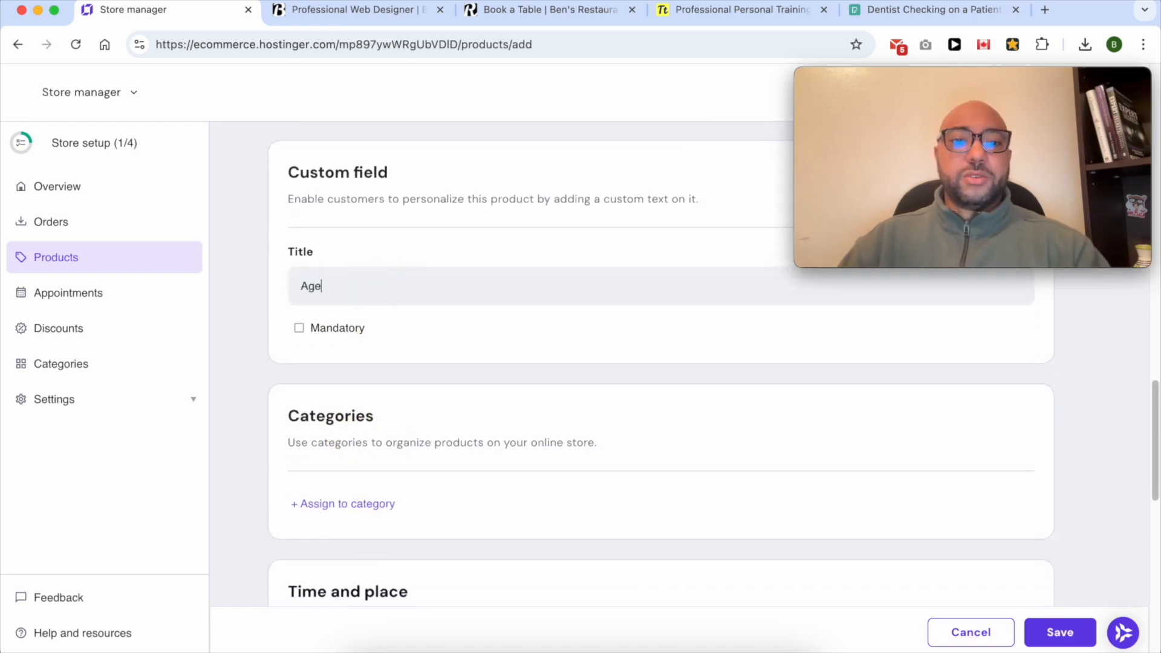
{"action": "left_click", "coordinate": [327, 330]}
- Assign the product to the Appointments Category
{"action": "left_click", "coordinate": [342, 505]}
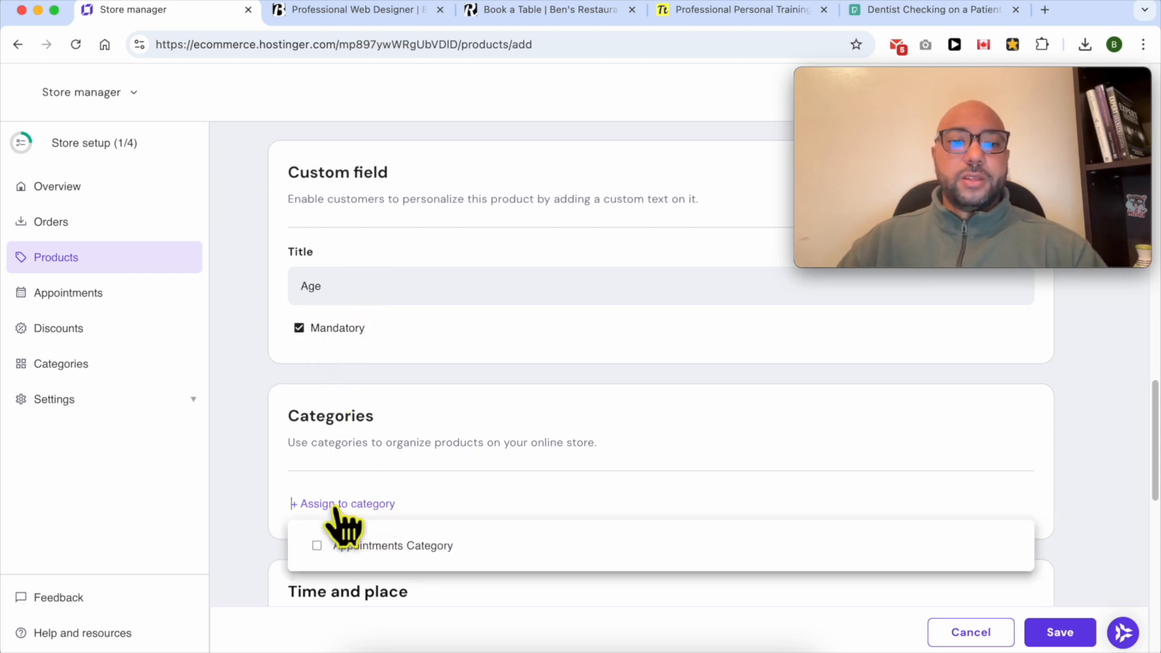
{"action": "left_click", "coordinate": [363, 546]}
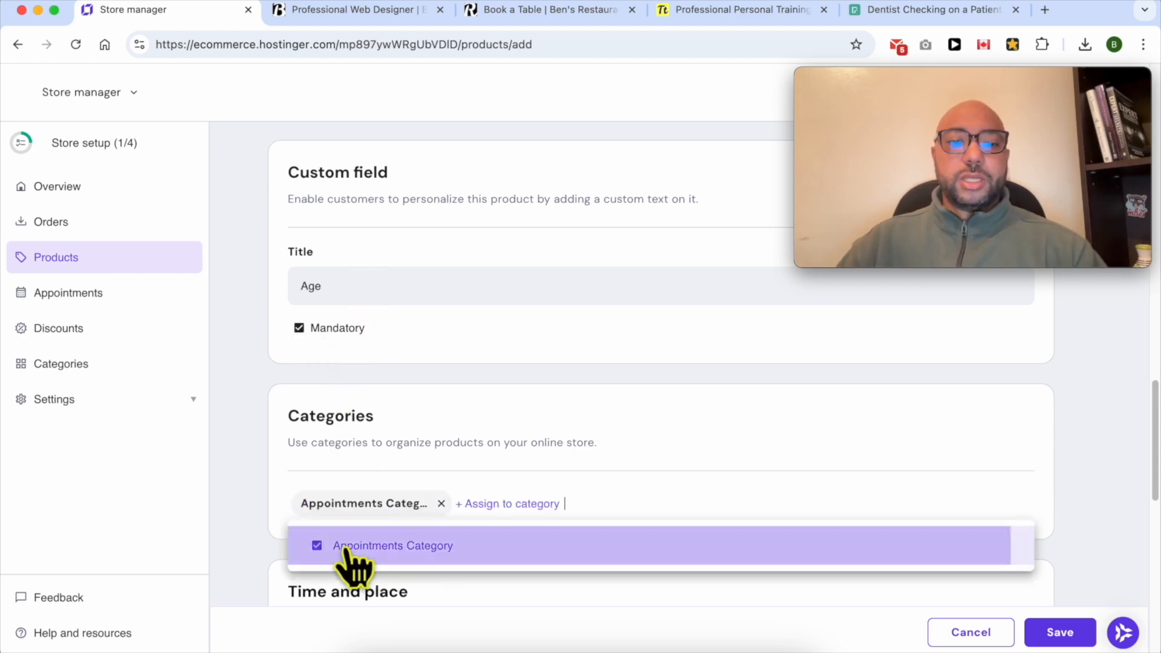
{"action": "left_click", "coordinate": [457, 448]}
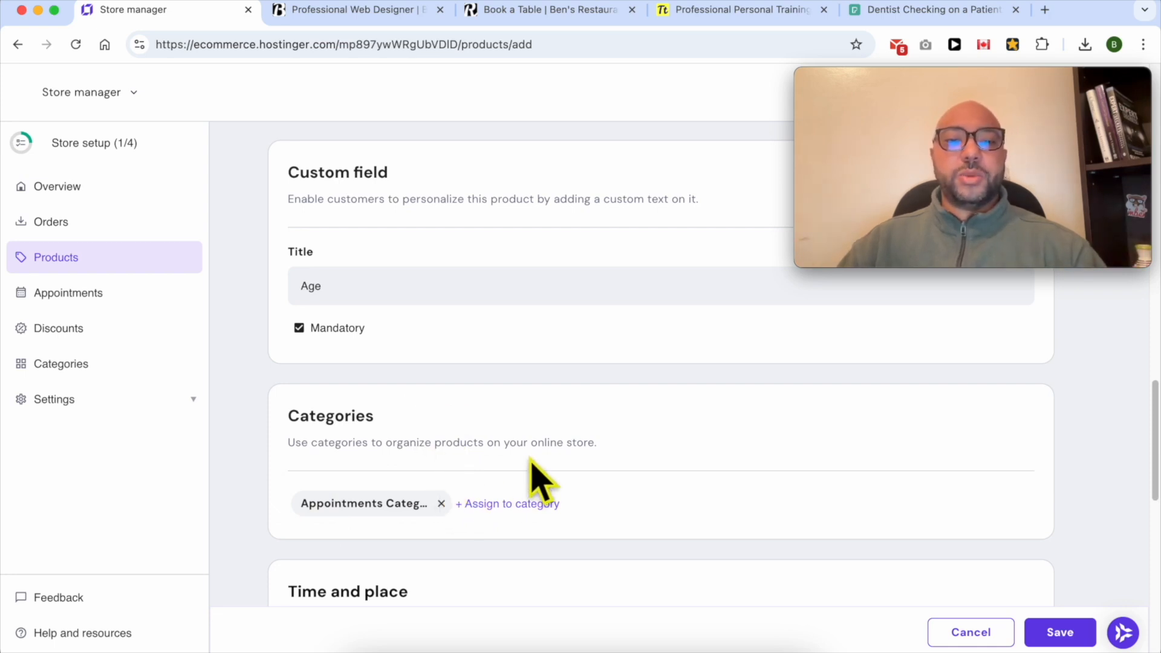
- Set the appointment's location to "My office" and its duration to 1 hour
{"action": "scroll", "coordinate": [536, 478], "scroll_direction": "down", "scroll_amount": 5}
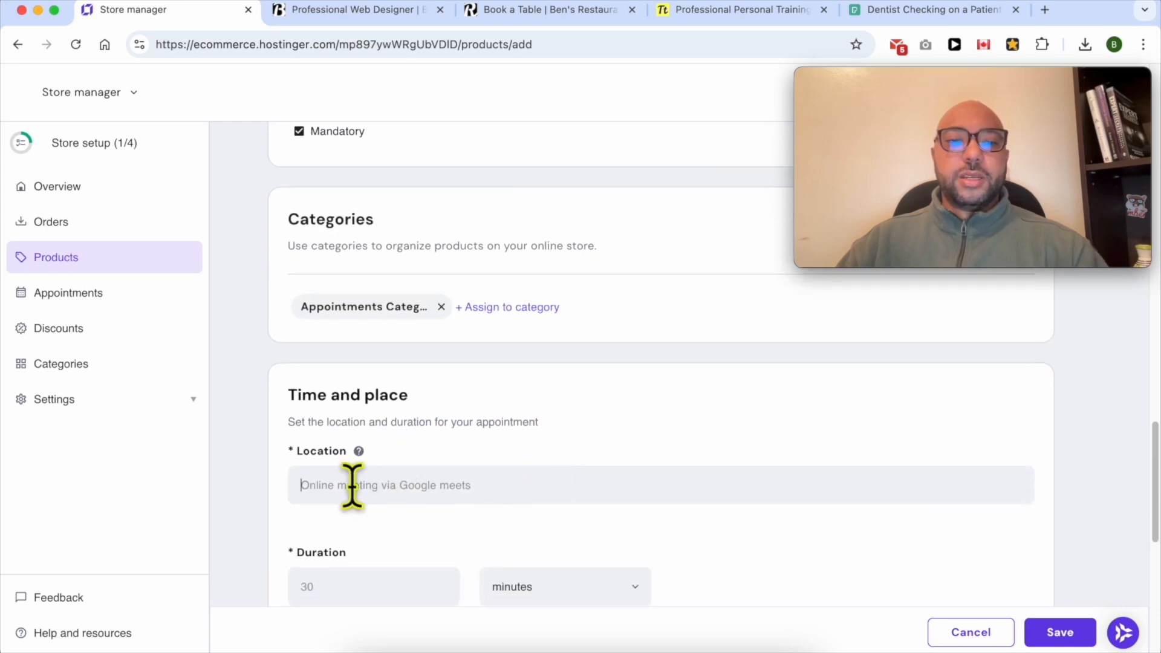
{"action": "type", "text": "My"}
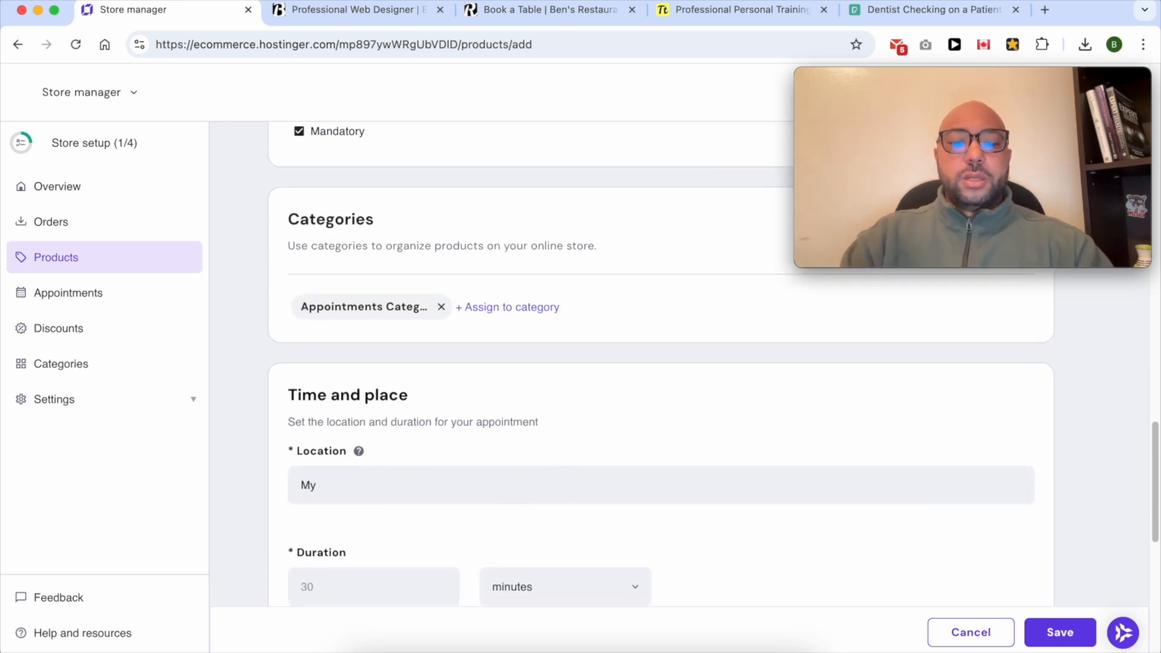
{"action": "type", "text": " office"}
{"action": "scroll", "coordinate": [375, 460], "scroll_direction": "down", "scroll_amount": 4}
{"action": "left_click", "coordinate": [363, 337]}
{"action": "type", "text": "1"}
{"action": "left_click", "coordinate": [538, 336]}
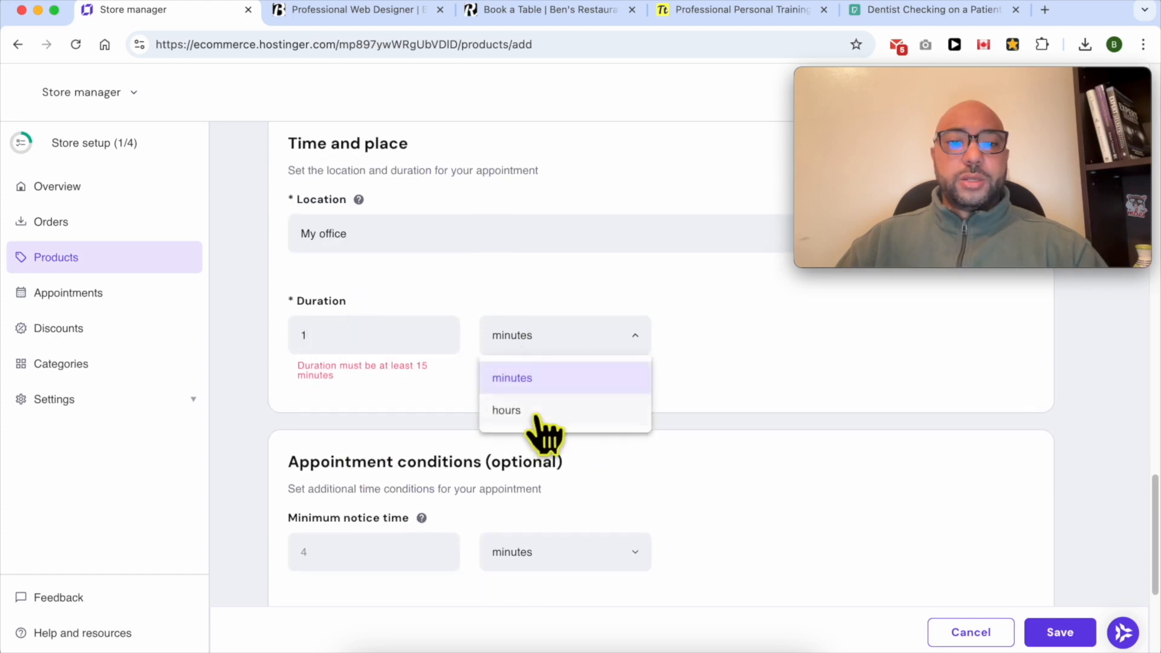
{"action": "left_click", "coordinate": [541, 413]}
- Set the minimum notice time to 1, choose its time unit and save the product
{"action": "scroll", "coordinate": [372, 551], "scroll_direction": "down", "scroll_amount": 4}
{"action": "left_click", "coordinate": [397, 319]}
{"action": "type", "text": "1"}
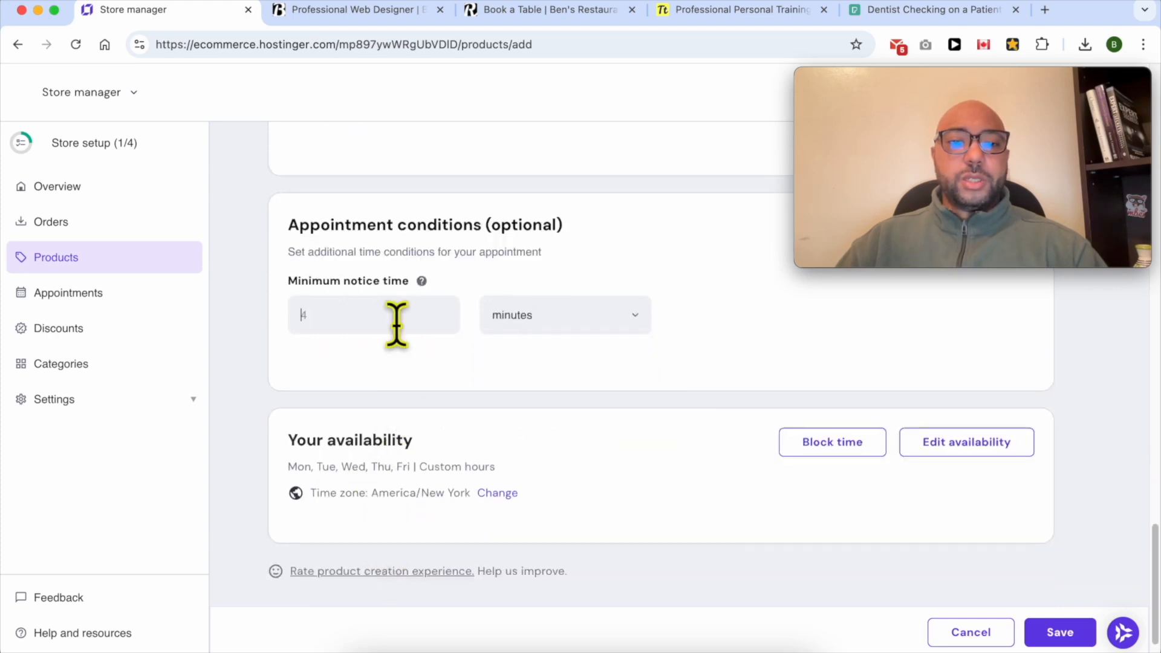
{"action": "left_click", "coordinate": [576, 323]}
{"action": "left_click", "coordinate": [532, 423]}
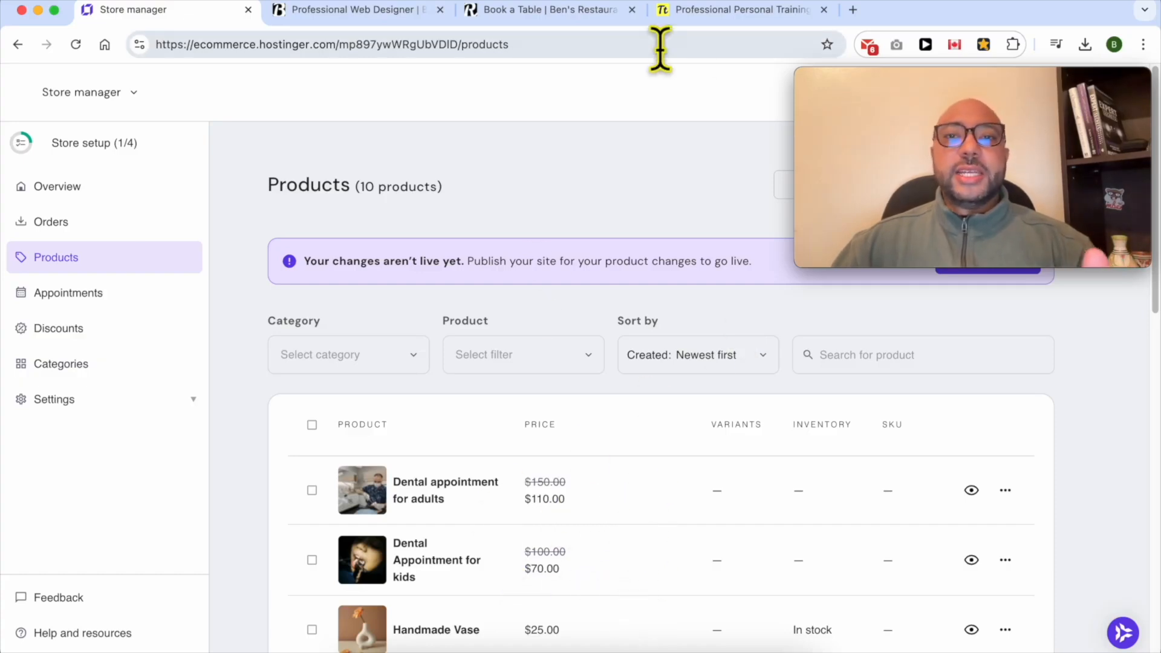
- Examine the booking section on the personal training site's home page, including its title, price, location and description
{"action": "left_click", "coordinate": [693, 12]}
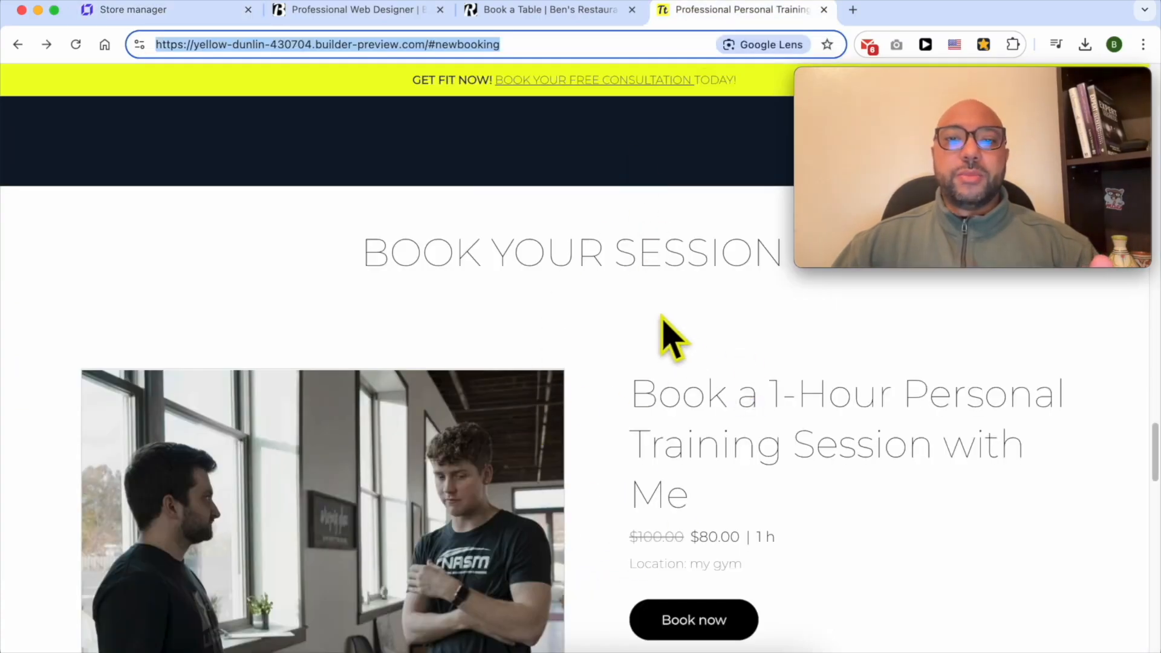
{"action": "left_click", "coordinate": [629, 263]}
{"action": "scroll", "coordinate": [623, 288], "scroll_direction": "down", "scroll_amount": 2}
{"action": "scroll", "coordinate": [625, 285], "scroll_direction": "up", "scroll_amount": 10}
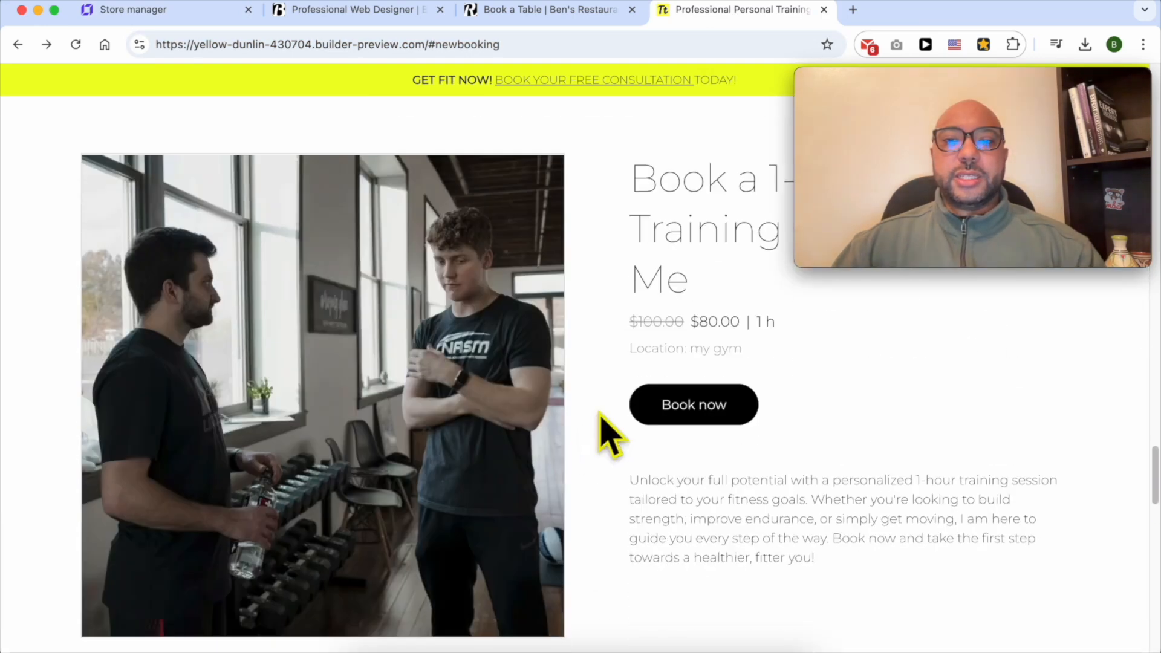
{"action": "scroll", "coordinate": [611, 436], "scroll_direction": "down", "scroll_amount": 1}
{"action": "left_click_drag", "start_coordinate": [823, 525], "coordinate": [409, 207]}
{"action": "scroll", "coordinate": [565, 305], "scroll_direction": "up", "scroll_amount": 20}
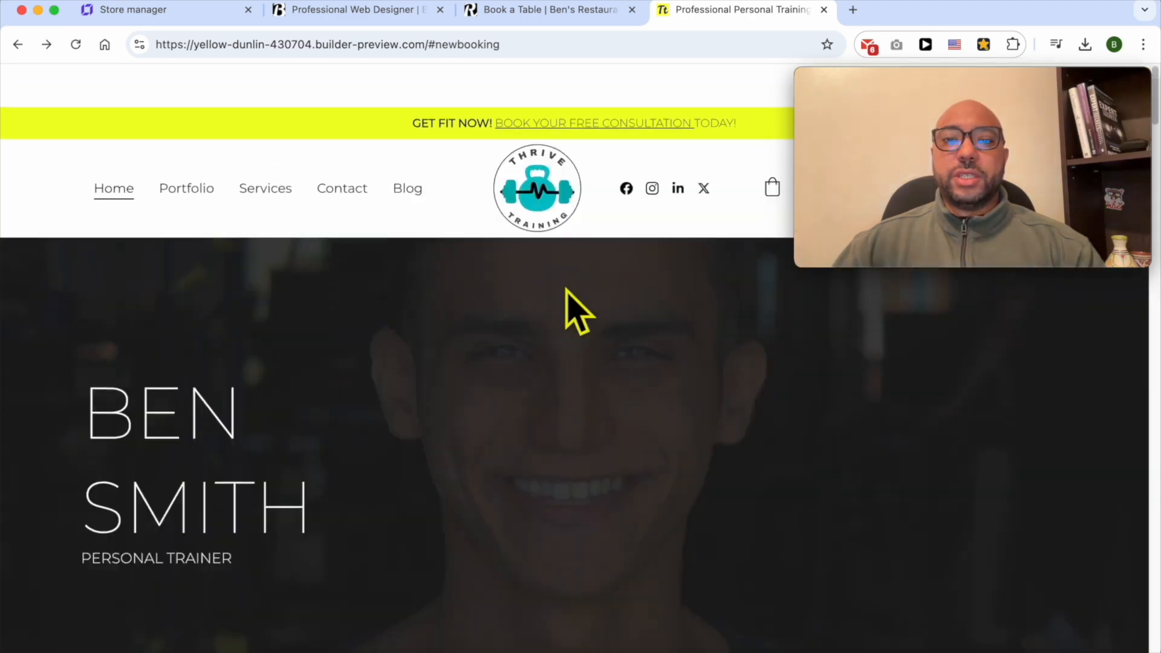
{"action": "scroll", "coordinate": [566, 289], "scroll_direction": "down", "scroll_amount": 20}
{"action": "scroll", "coordinate": [565, 289], "scroll_direction": "down", "scroll_amount": 15}
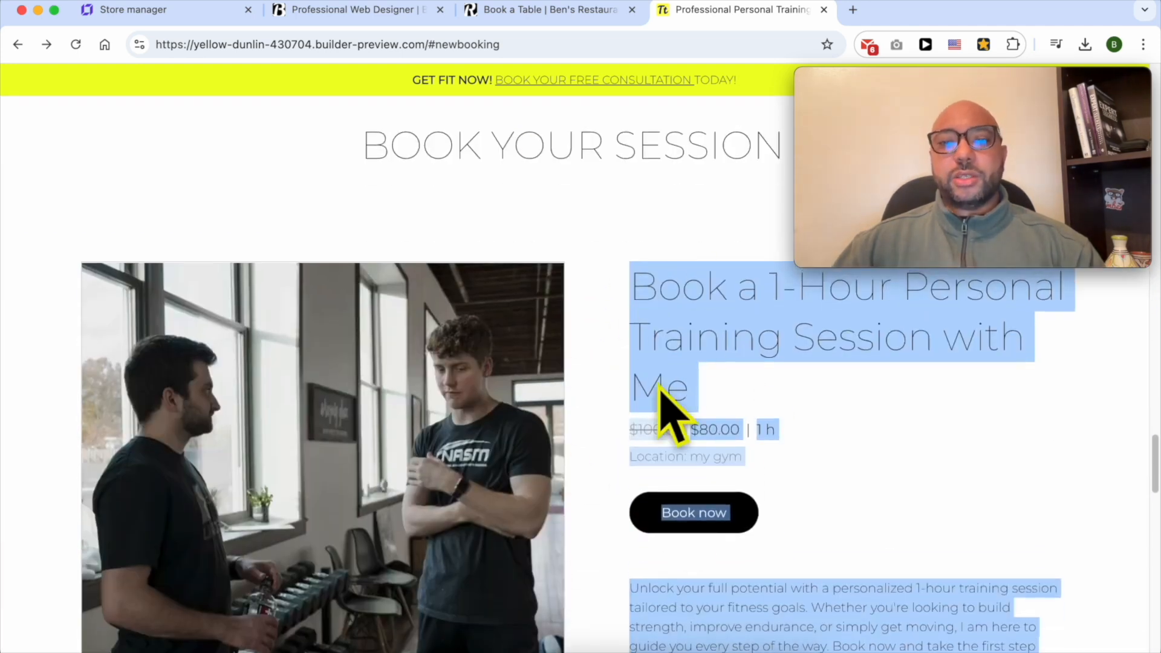
{"action": "double_click", "coordinate": [635, 332]}
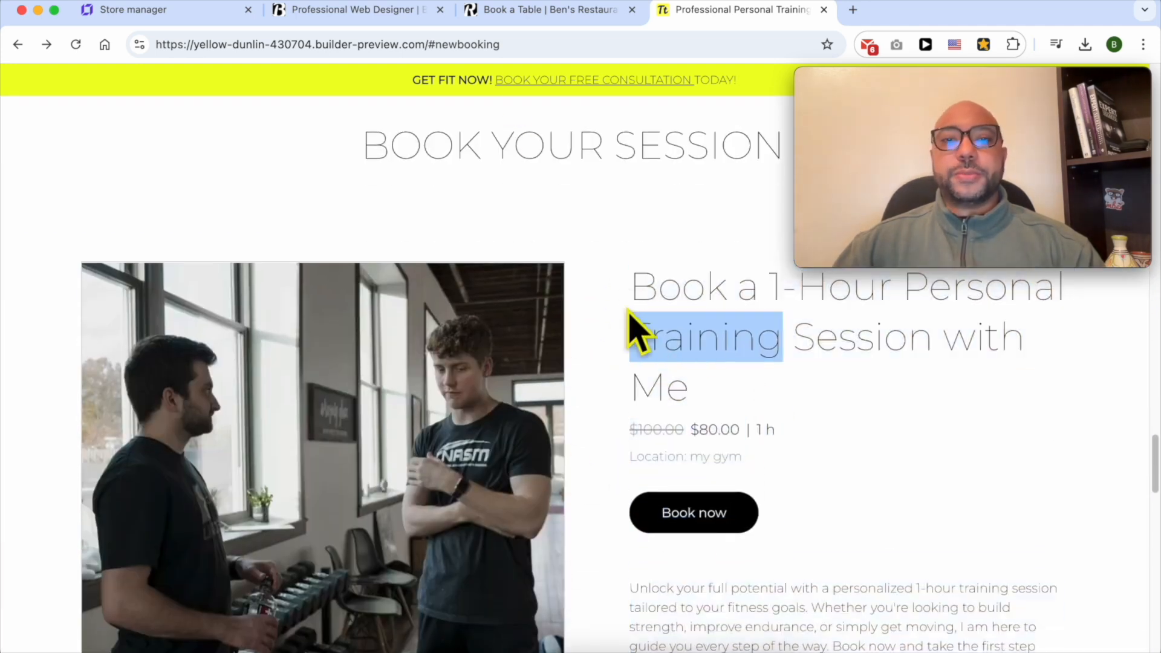
- Return to the store manager and open the website for editing
{"action": "left_click", "coordinate": [195, 12]}
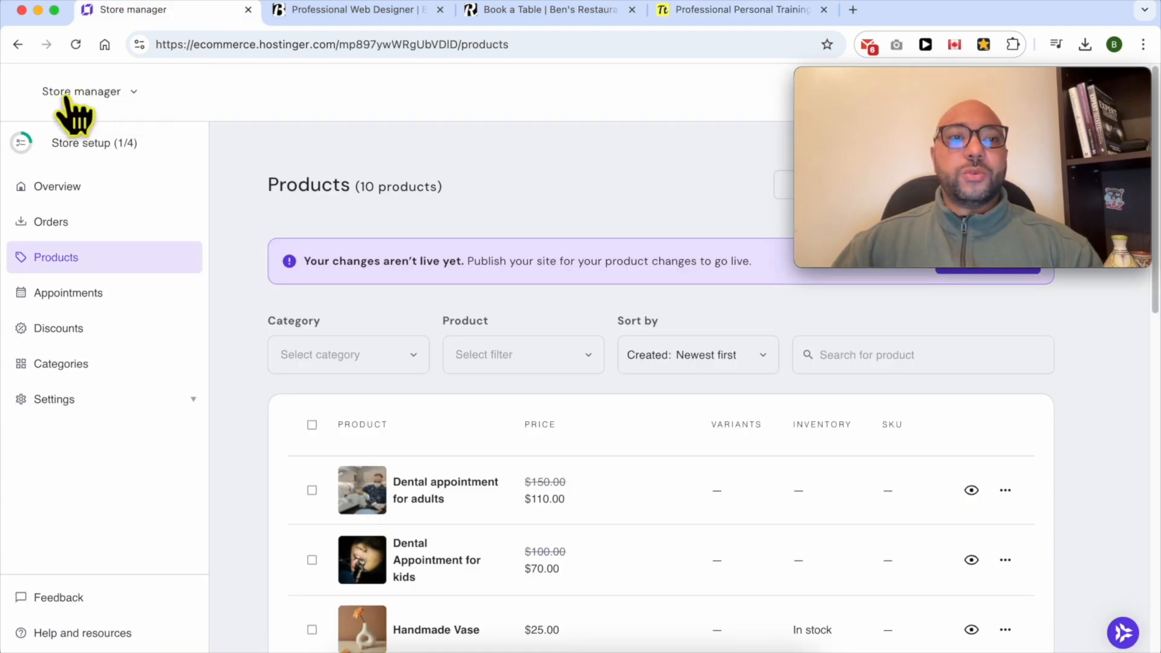
{"action": "left_click", "coordinate": [91, 92]}
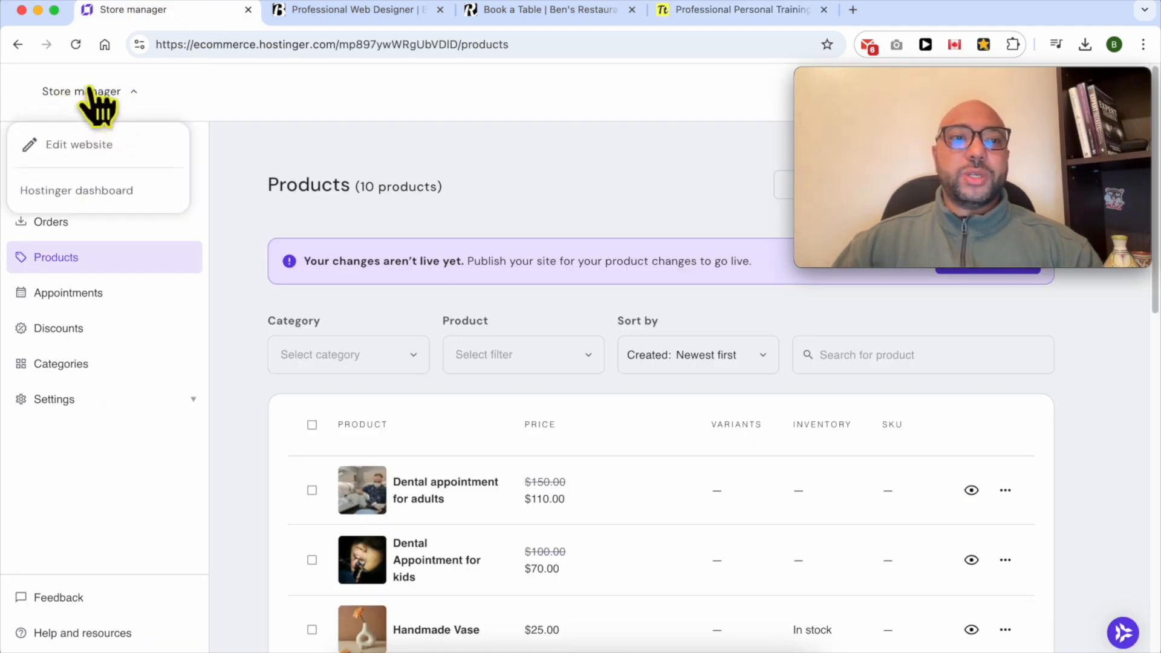
{"action": "left_click", "coordinate": [91, 144]}
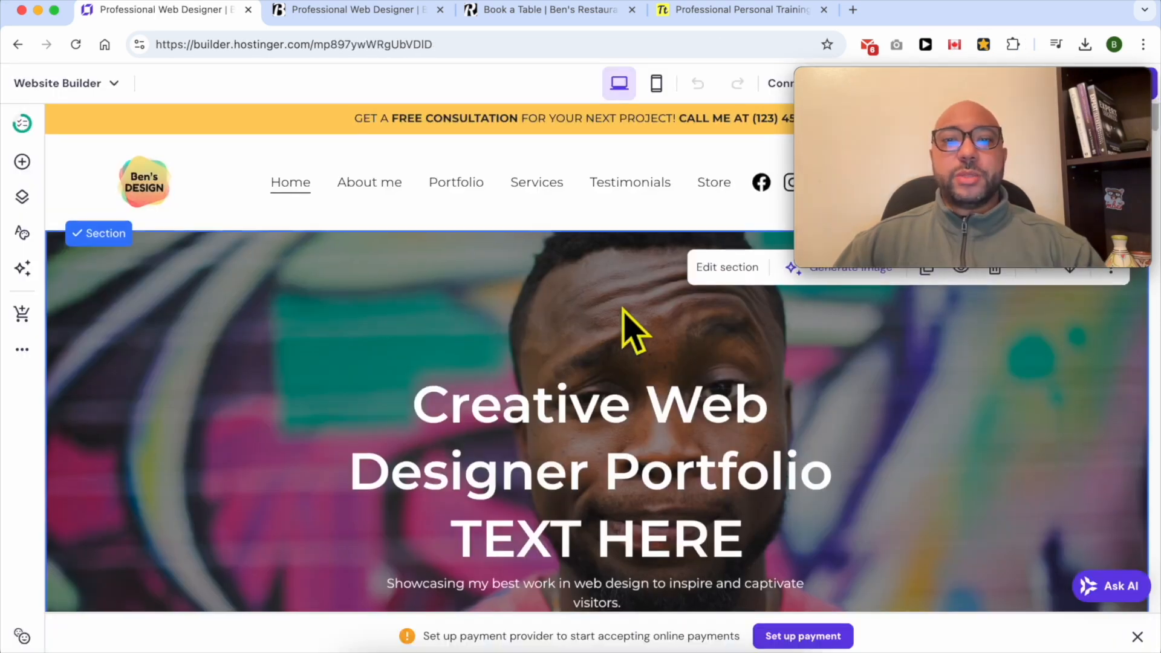
- Add a Single product section from the online store sections just above the home page footer
{"action": "scroll", "coordinate": [623, 317], "scroll_direction": "down", "scroll_amount": 10}
{"action": "scroll", "coordinate": [631, 329], "scroll_direction": "down", "scroll_amount": 15}
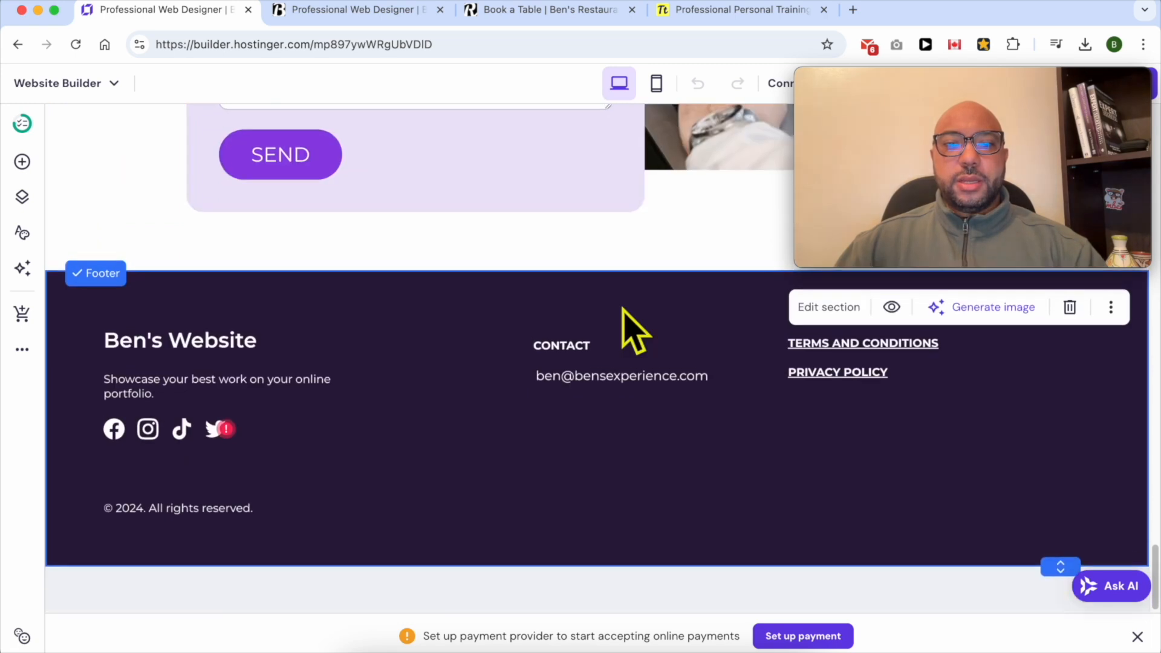
{"action": "scroll", "coordinate": [544, 333], "scroll_direction": "up", "scroll_amount": 3}
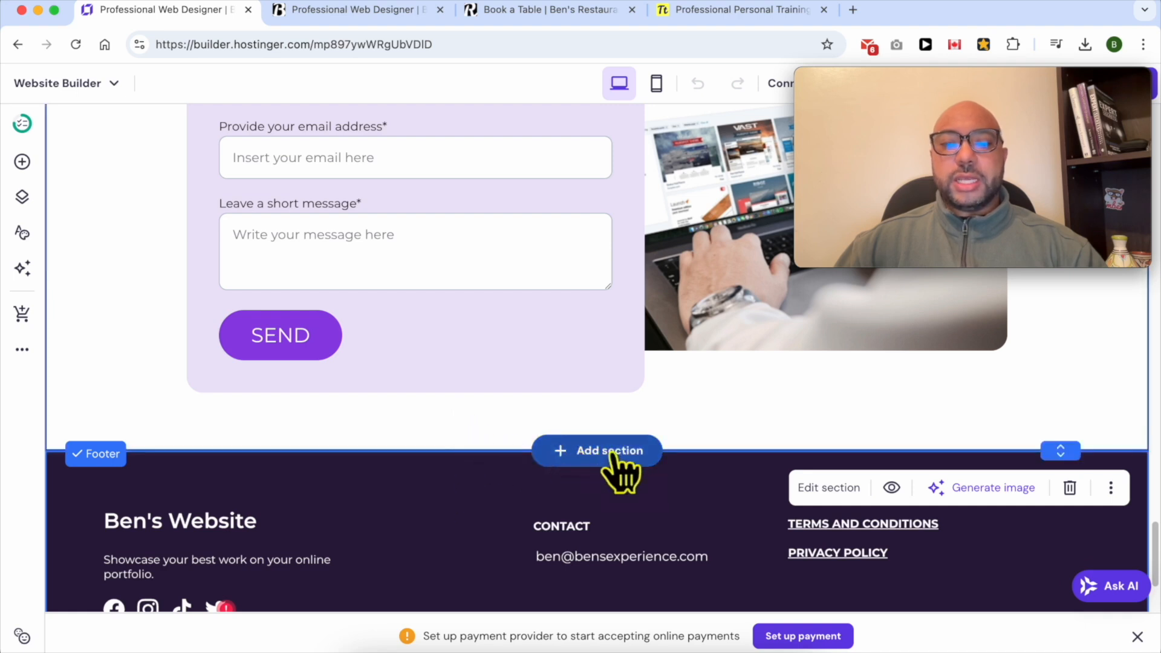
{"action": "left_click", "coordinate": [611, 453]}
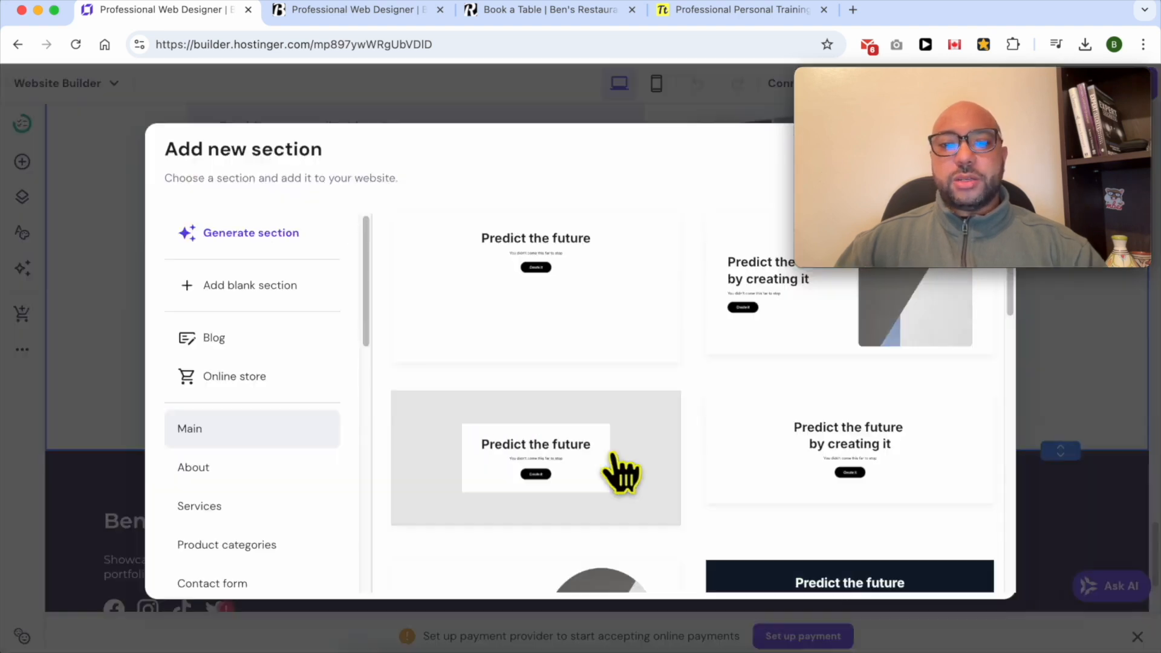
{"action": "left_click", "coordinate": [267, 383]}
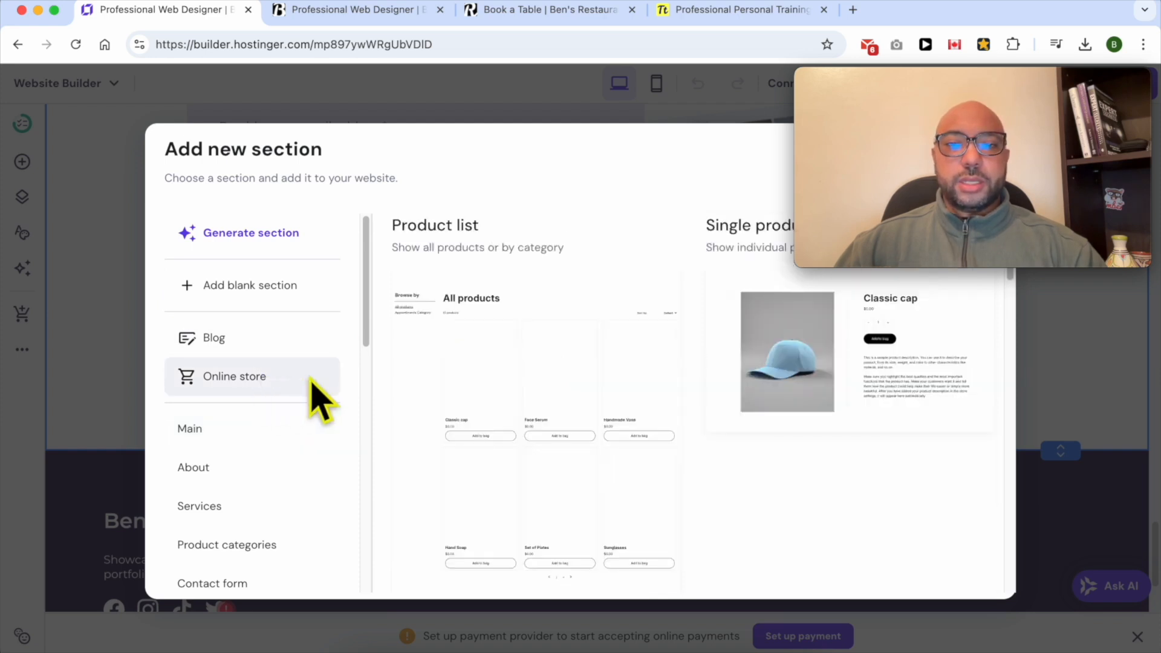
{"action": "left_click_drag", "start_coordinate": [882, 114], "coordinate": [889, 495]}
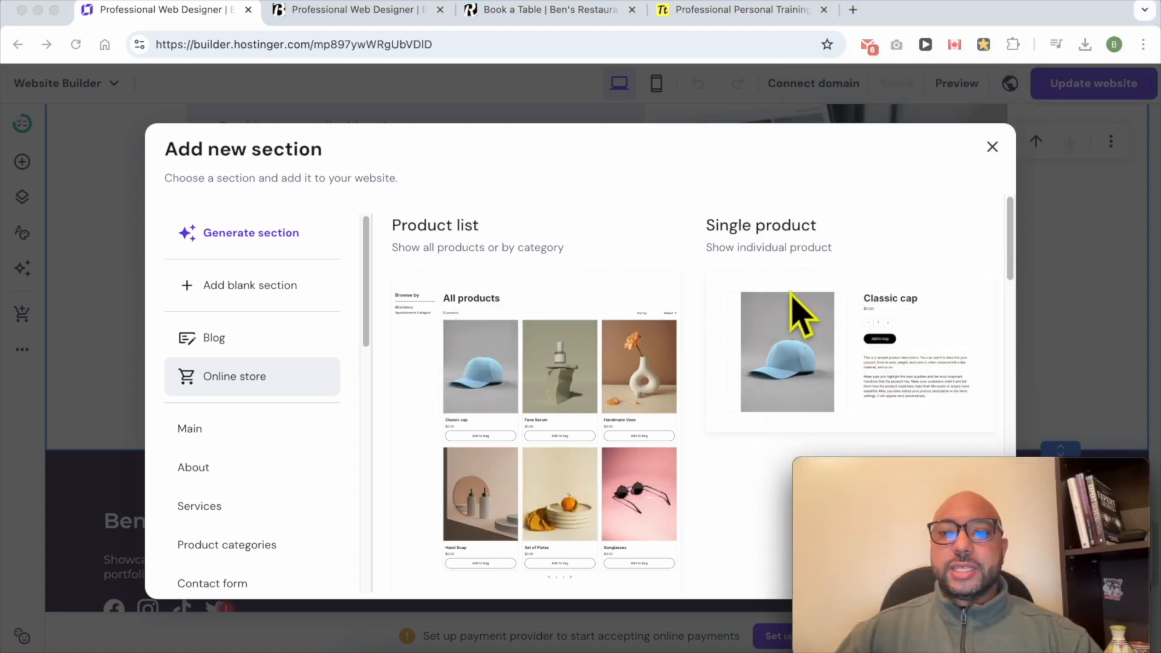
{"action": "left_click", "coordinate": [843, 339]}
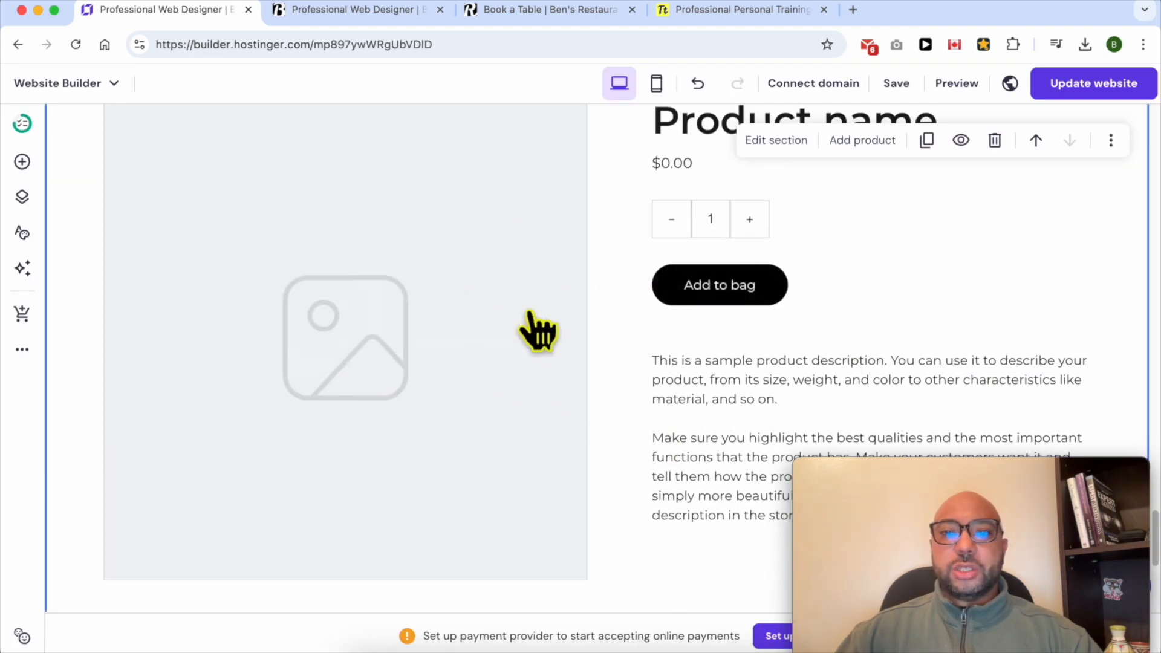
- Connect the new product section to "Dental appointment for adults" in its section settings
{"action": "scroll", "coordinate": [605, 314], "scroll_direction": "up", "scroll_amount": 2}
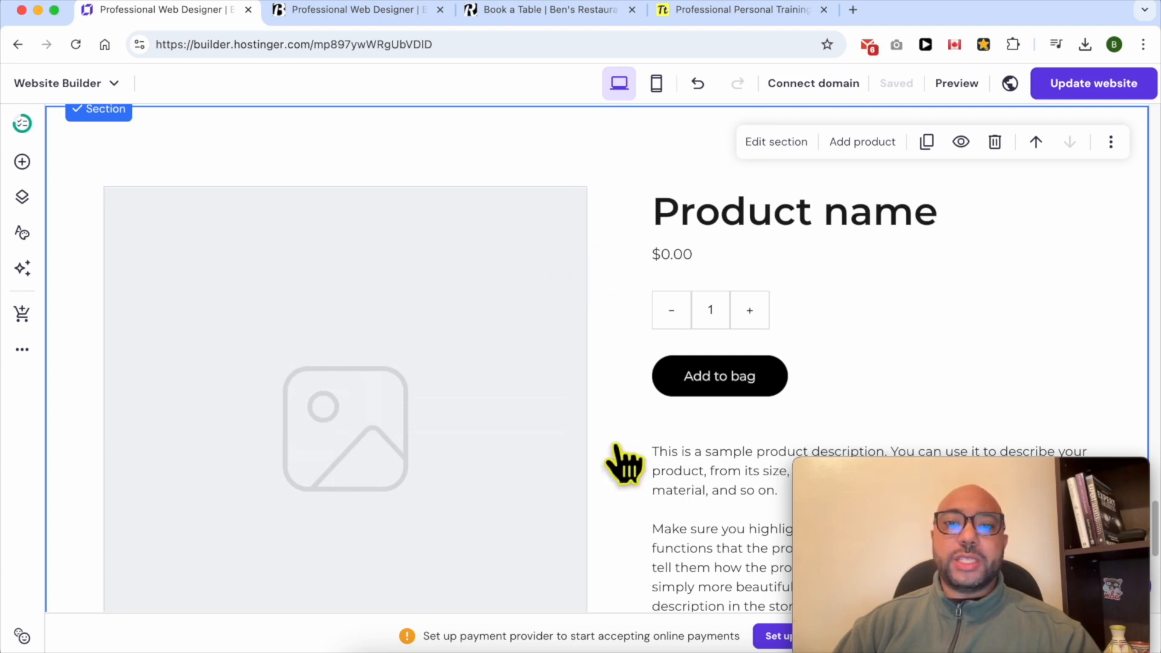
{"action": "left_click", "coordinate": [768, 145]}
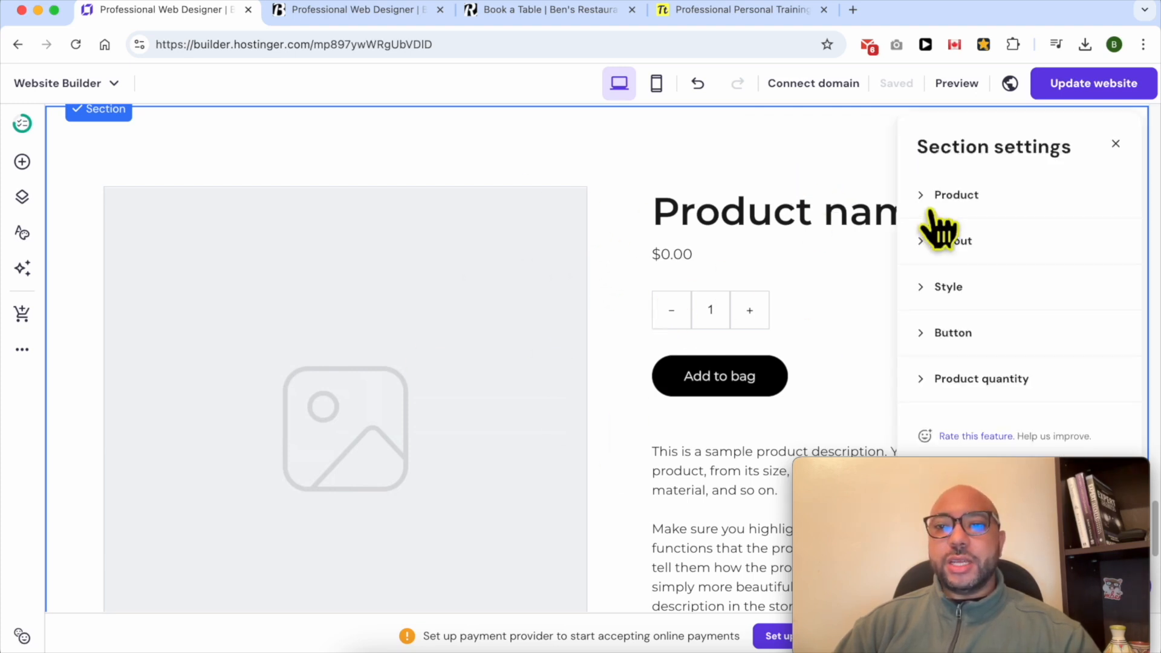
{"action": "left_click", "coordinate": [966, 198]}
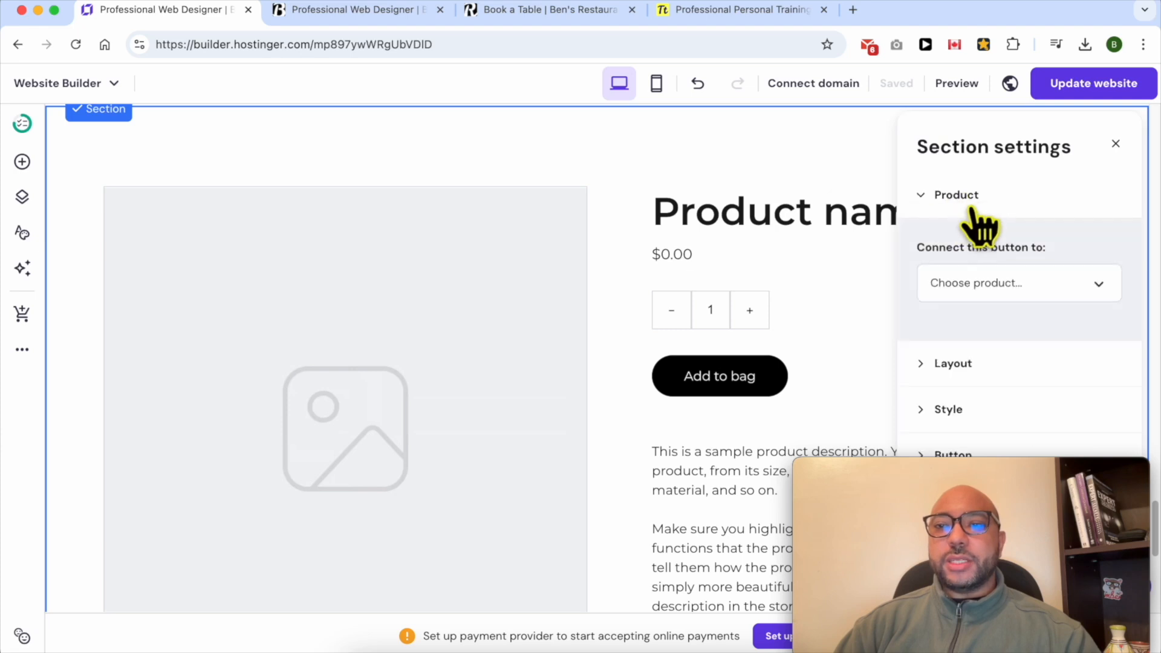
{"action": "left_click", "coordinate": [986, 285]}
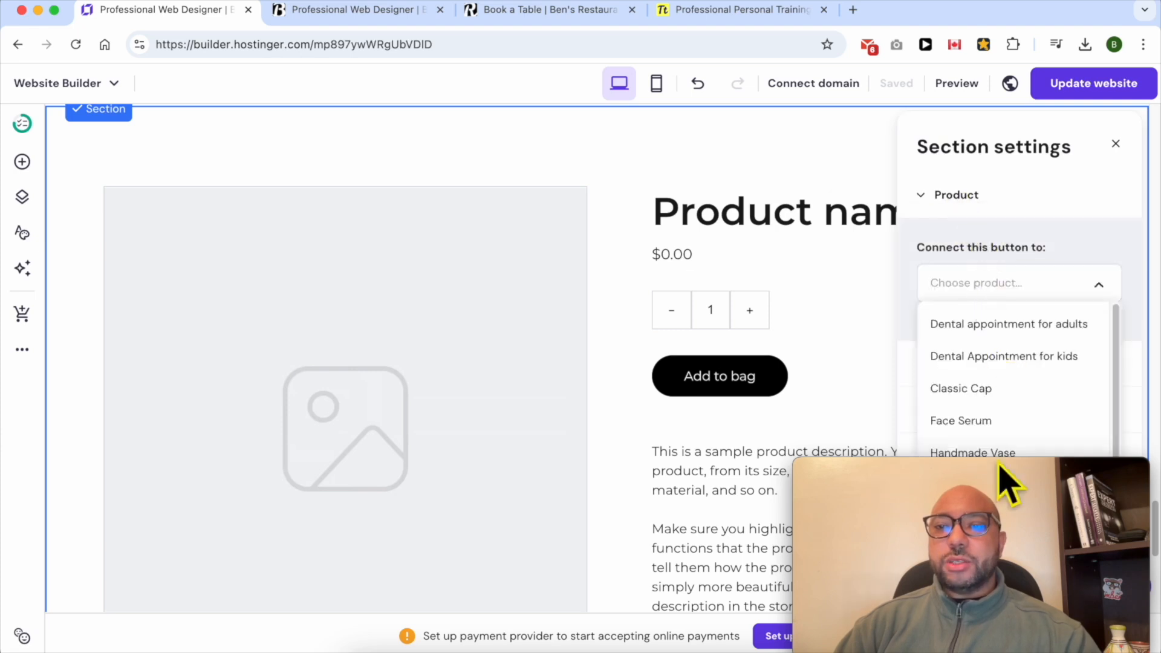
{"action": "left_click_drag", "start_coordinate": [978, 492], "coordinate": [586, 487]}
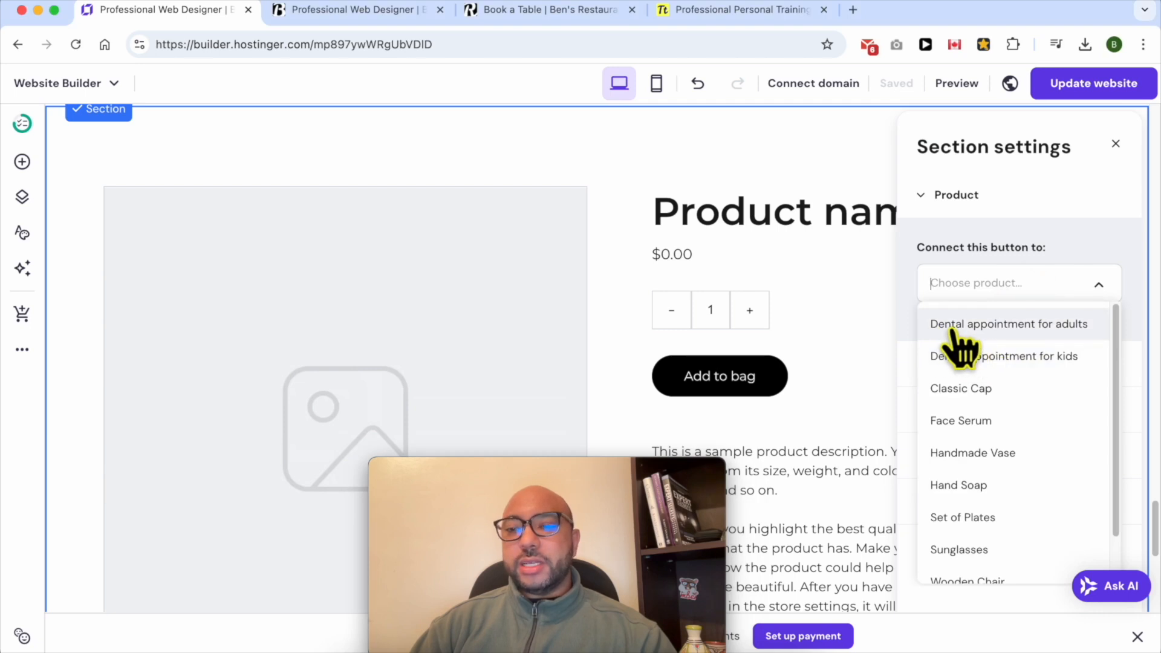
{"action": "left_click", "coordinate": [1008, 324]}
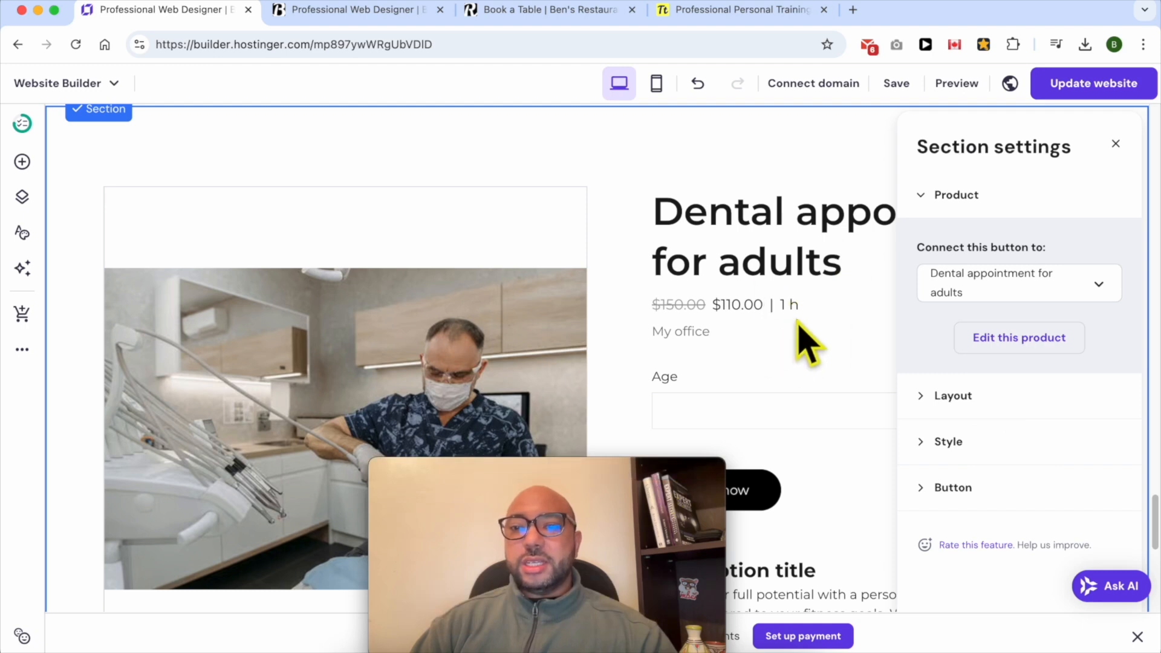
{"action": "left_click", "coordinate": [1116, 143]}
- Examine the adult dental appointment section, including its image, price, location, age field, booking button and description
{"action": "left_click_drag", "start_coordinate": [635, 480], "coordinate": [3, 2]}
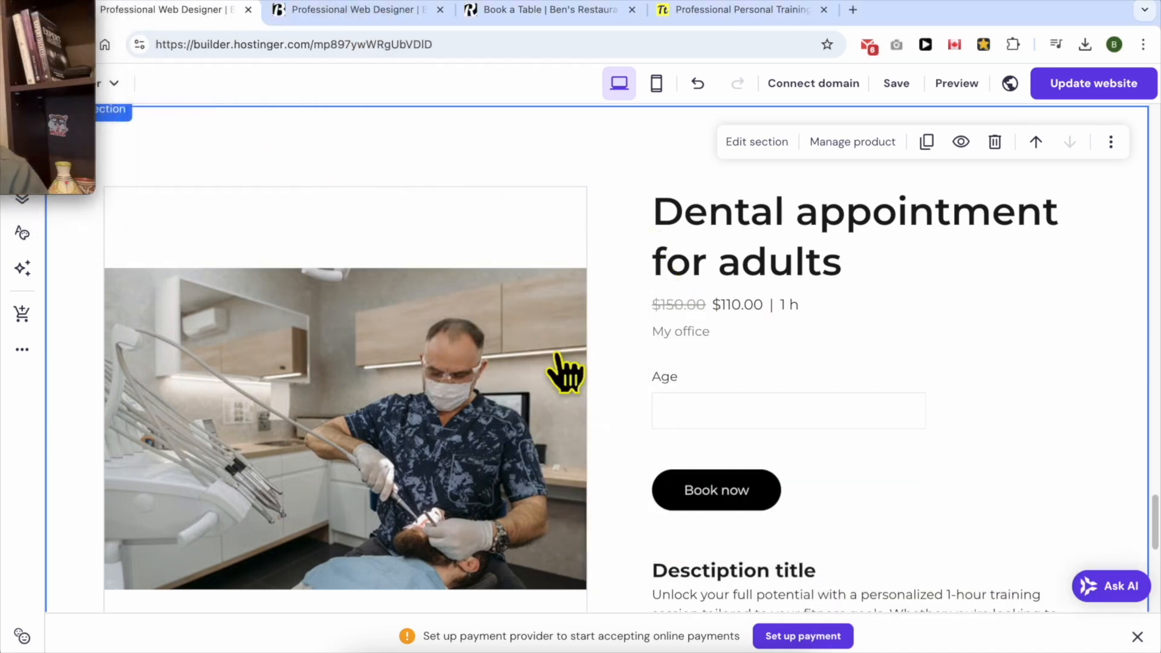
{"action": "scroll", "coordinate": [506, 372], "scroll_direction": "up", "scroll_amount": 4}
{"action": "scroll", "coordinate": [554, 462], "scroll_direction": "down", "scroll_amount": 2}
{"action": "scroll", "coordinate": [562, 478], "scroll_direction": "down", "scroll_amount": 3}
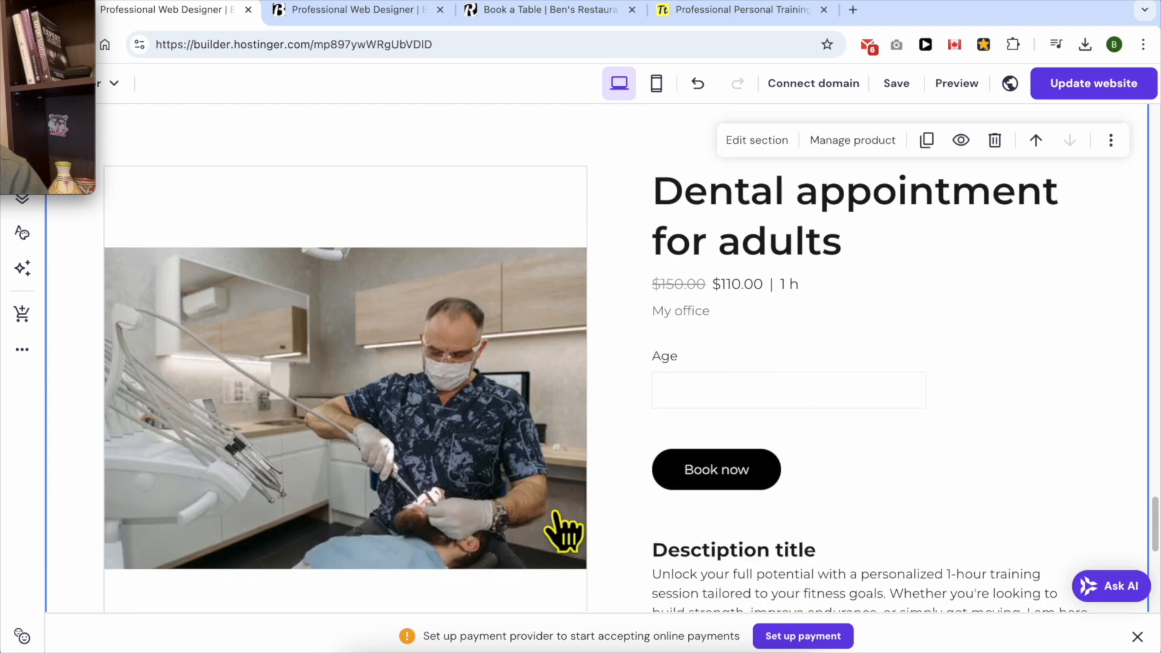
{"action": "scroll", "coordinate": [578, 477], "scroll_direction": "down", "scroll_amount": 4}
{"action": "scroll", "coordinate": [605, 412], "scroll_direction": "up", "scroll_amount": 2}
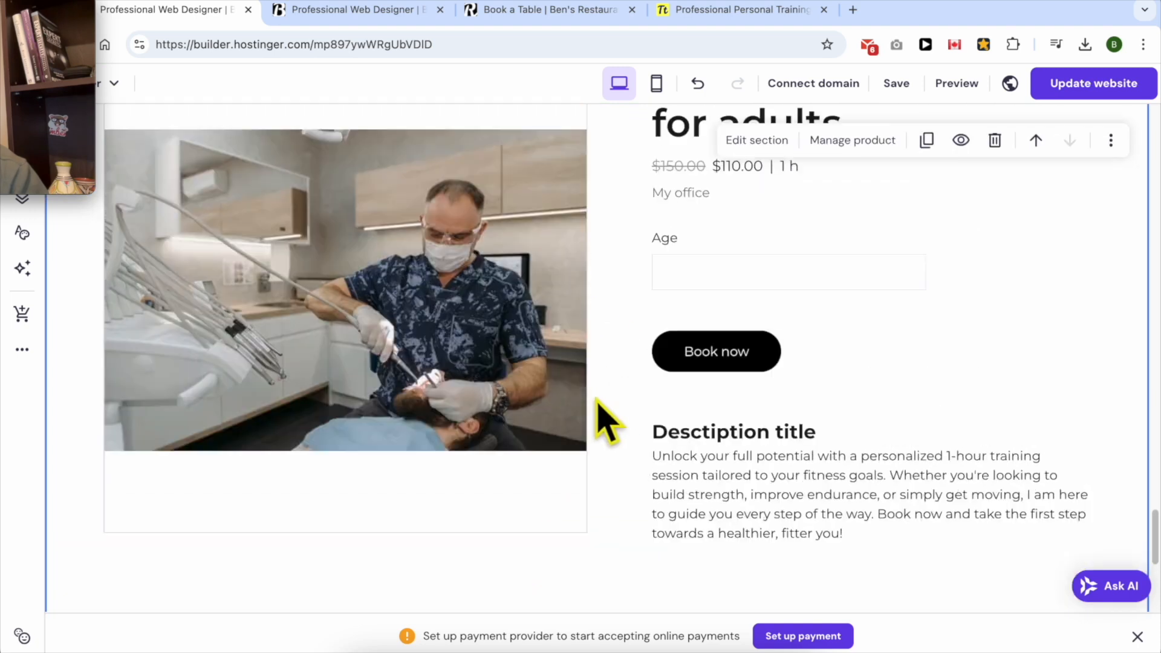
{"action": "scroll", "coordinate": [608, 431], "scroll_direction": "up", "scroll_amount": 3}
{"action": "scroll", "coordinate": [607, 431], "scroll_direction": "up", "scroll_amount": 3}
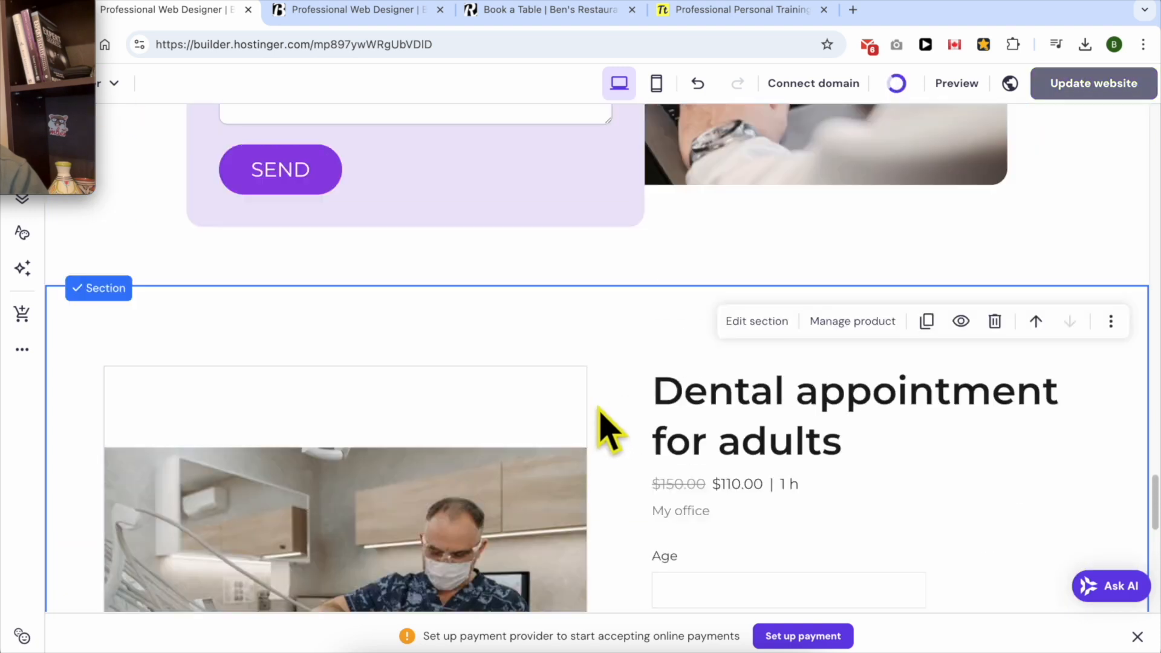
{"action": "scroll", "coordinate": [614, 441], "scroll_direction": "down", "scroll_amount": 1}
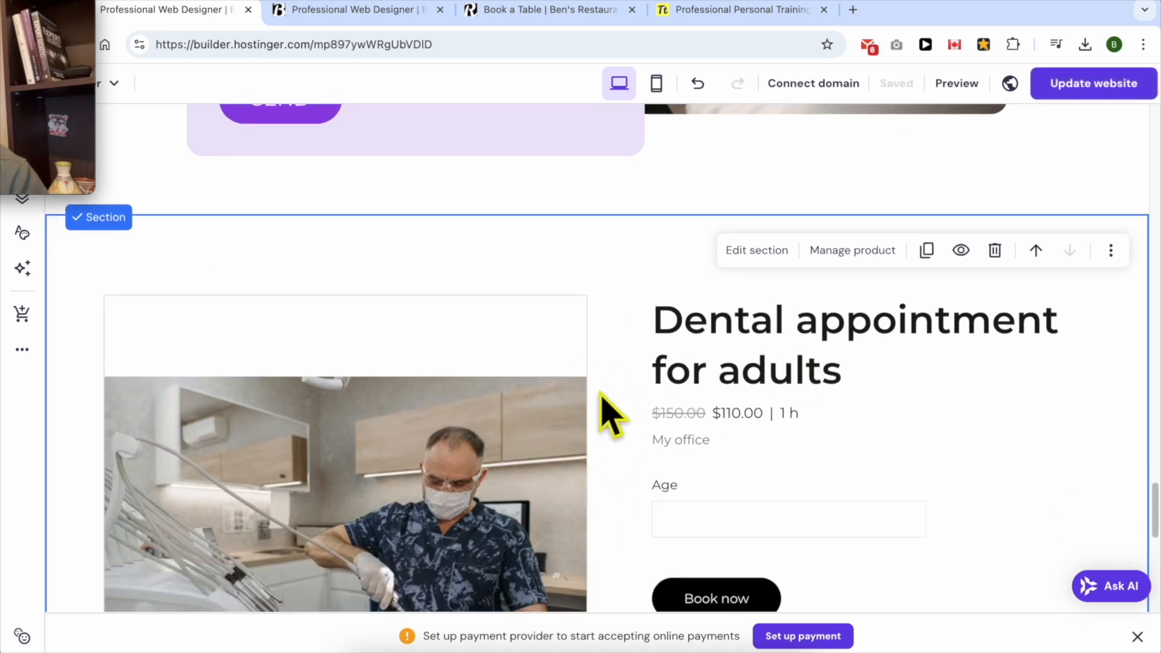
- Add another Single product section from the online store sections between the adult appointment section and the footer
{"action": "scroll", "coordinate": [601, 410], "scroll_direction": "down", "scroll_amount": 4}
{"action": "scroll", "coordinate": [626, 478], "scroll_direction": "down", "scroll_amount": 3}
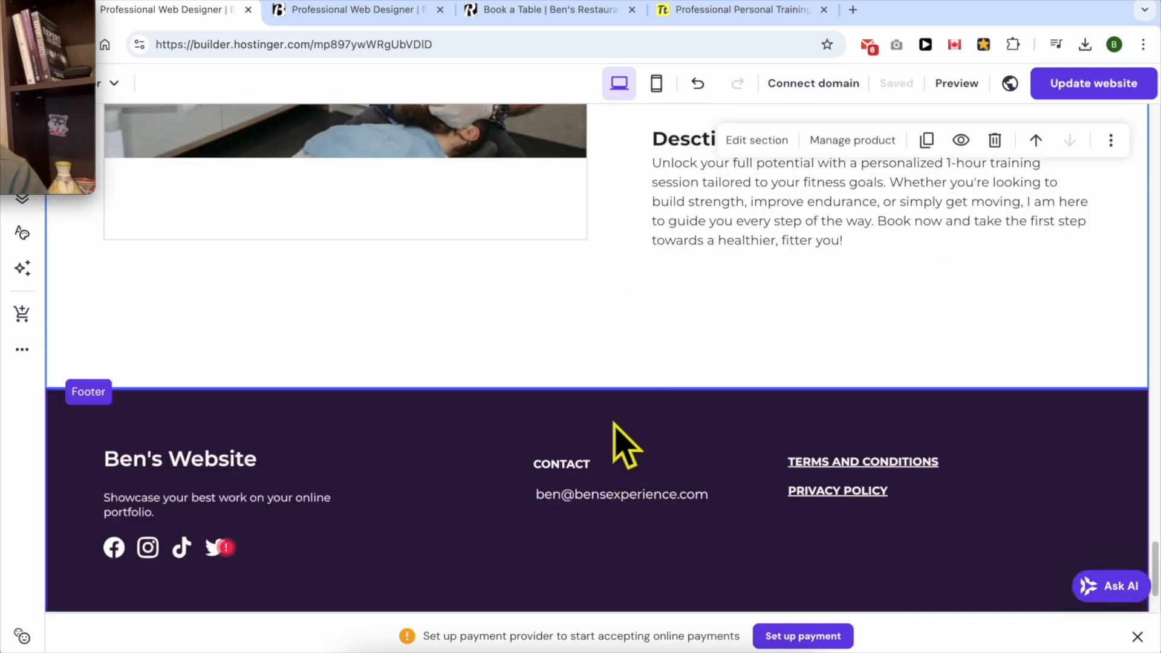
{"action": "left_click", "coordinate": [615, 388]}
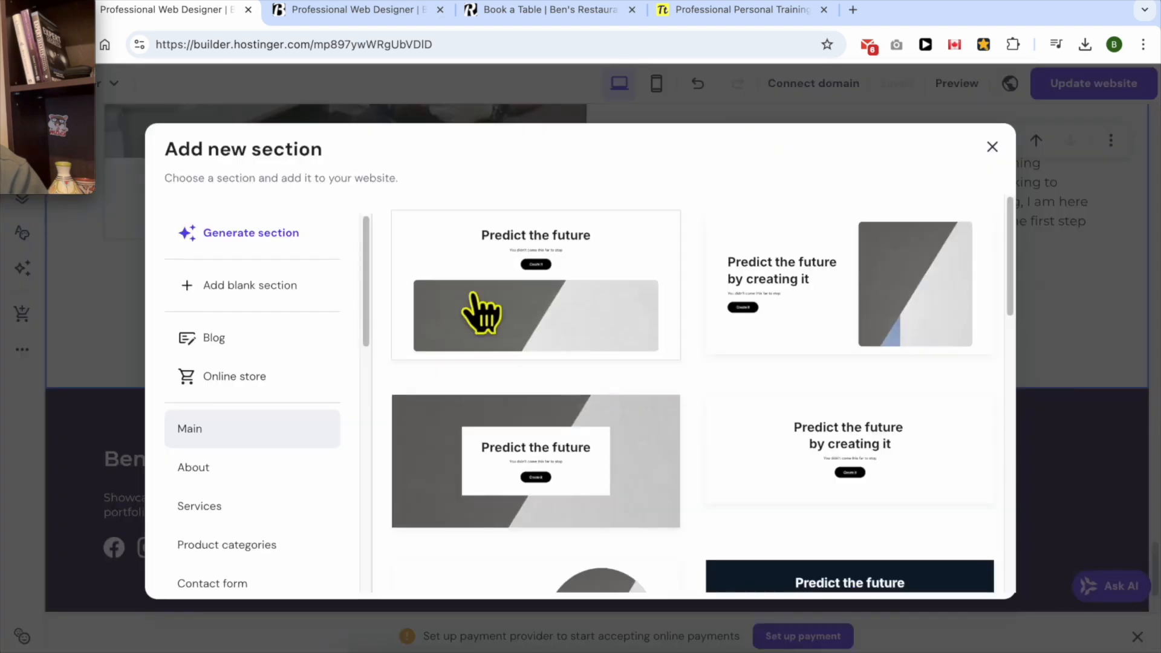
{"action": "left_click", "coordinate": [275, 381]}
{"action": "left_click", "coordinate": [799, 351]}
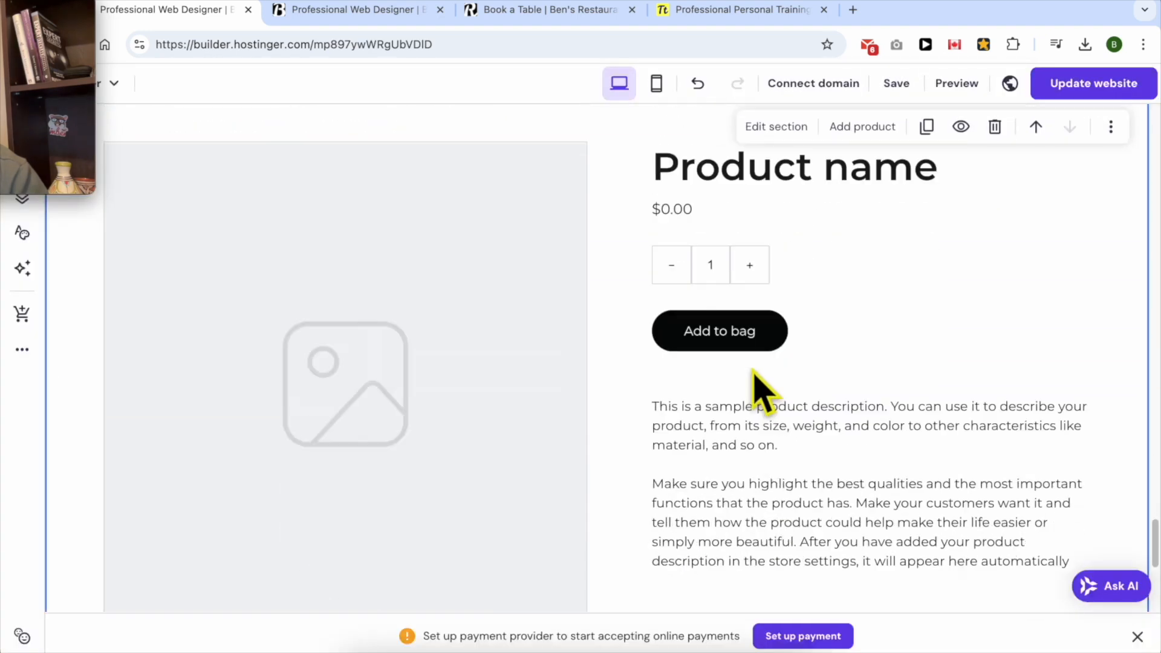
- Connect the second product section to "Dental Appointment for kids" in its section settings
{"action": "left_click", "coordinate": [777, 140]}
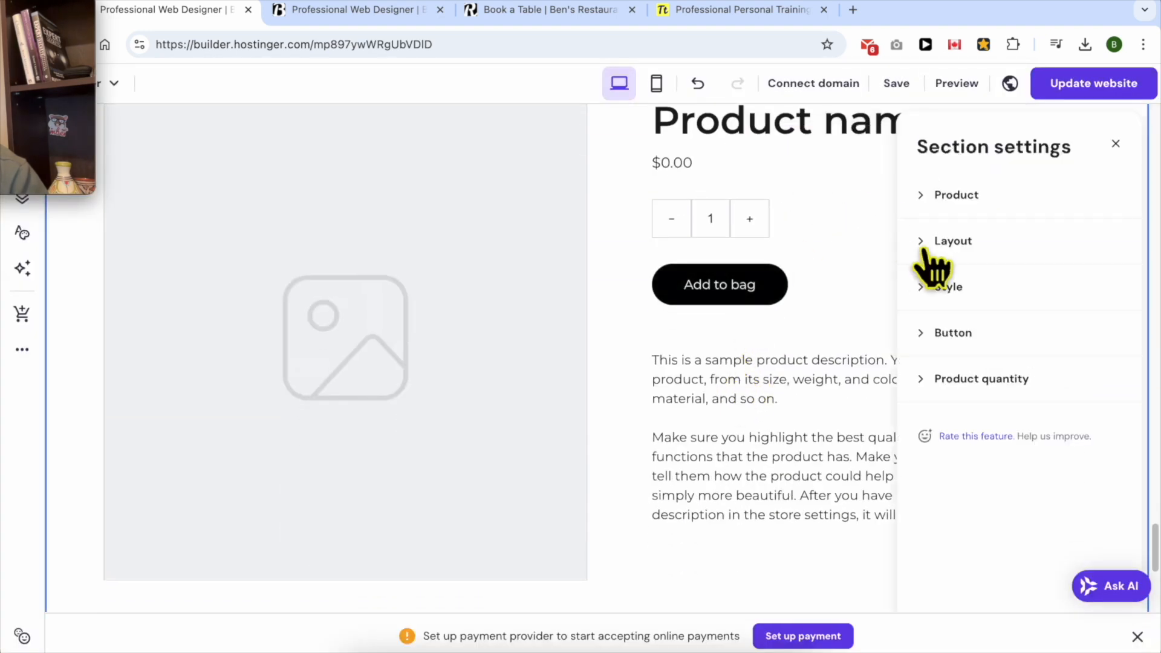
{"action": "left_click", "coordinate": [1001, 196]}
{"action": "left_click", "coordinate": [1017, 282]}
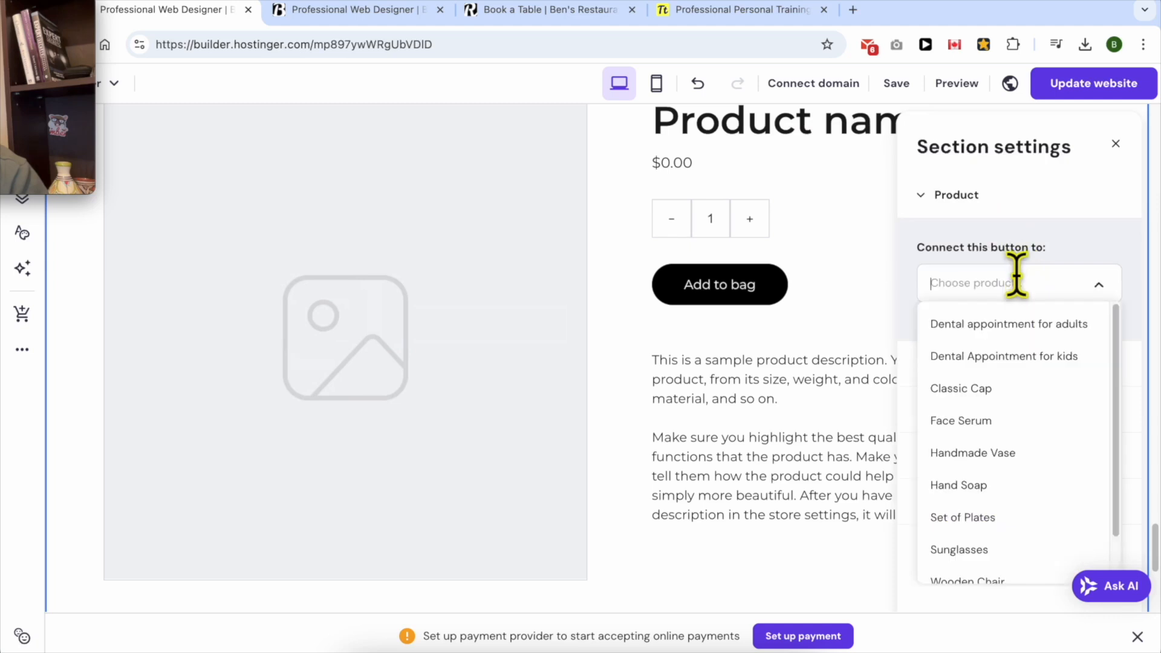
{"action": "left_click", "coordinate": [1016, 363]}
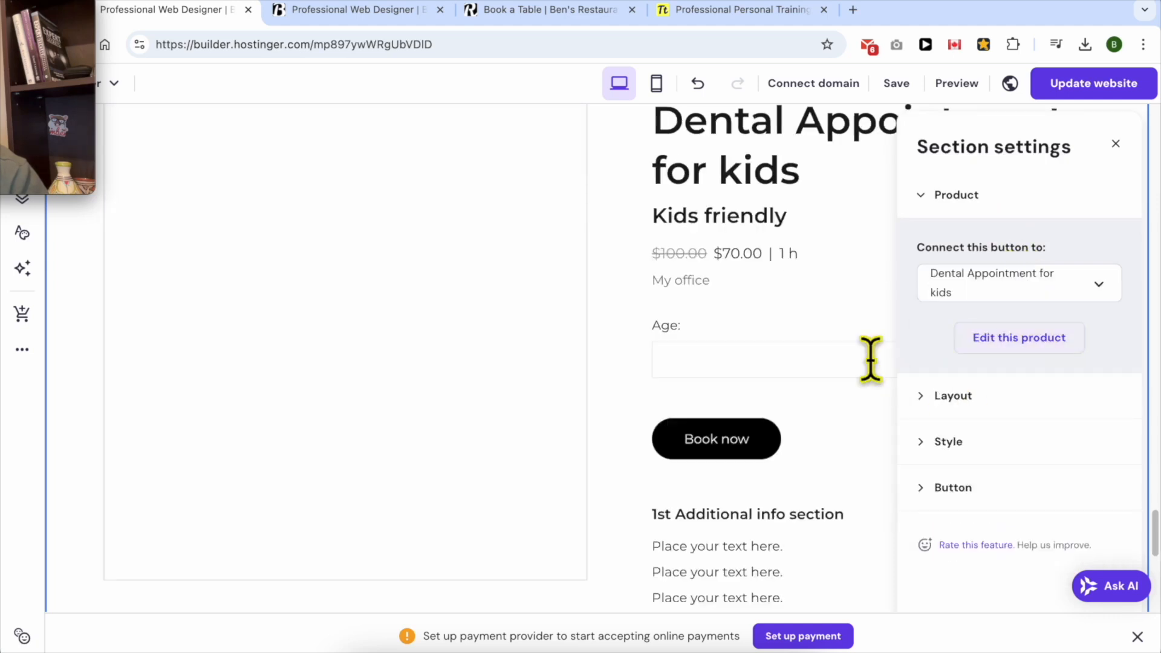
{"action": "left_click", "coordinate": [1116, 144]}
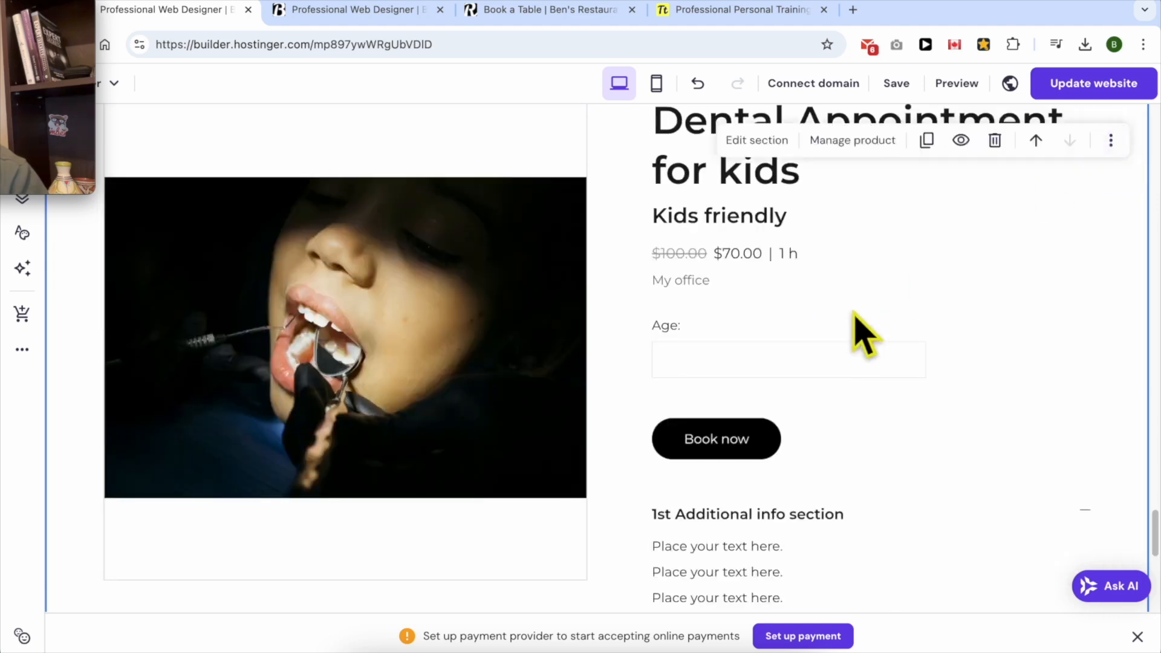
- Examine the kids dental appointment section, expanding the first and second additional info sections alternately and checking its description and title
{"action": "scroll", "coordinate": [751, 353], "scroll_direction": "down", "scroll_amount": 4}
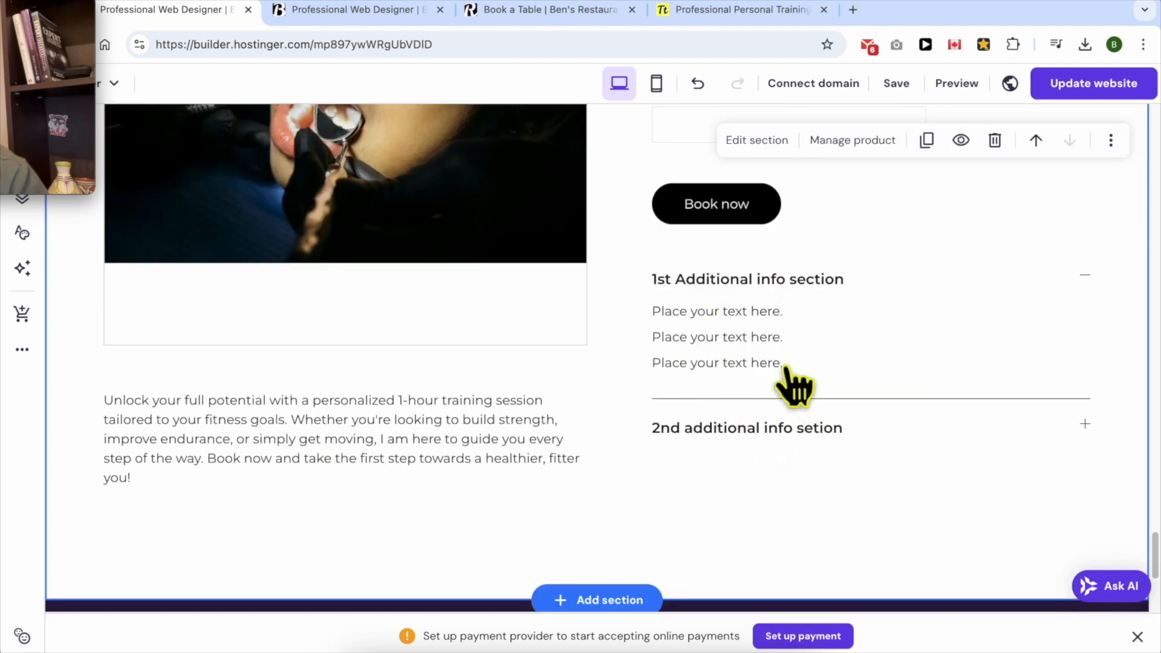
{"action": "left_click", "coordinate": [1085, 425]}
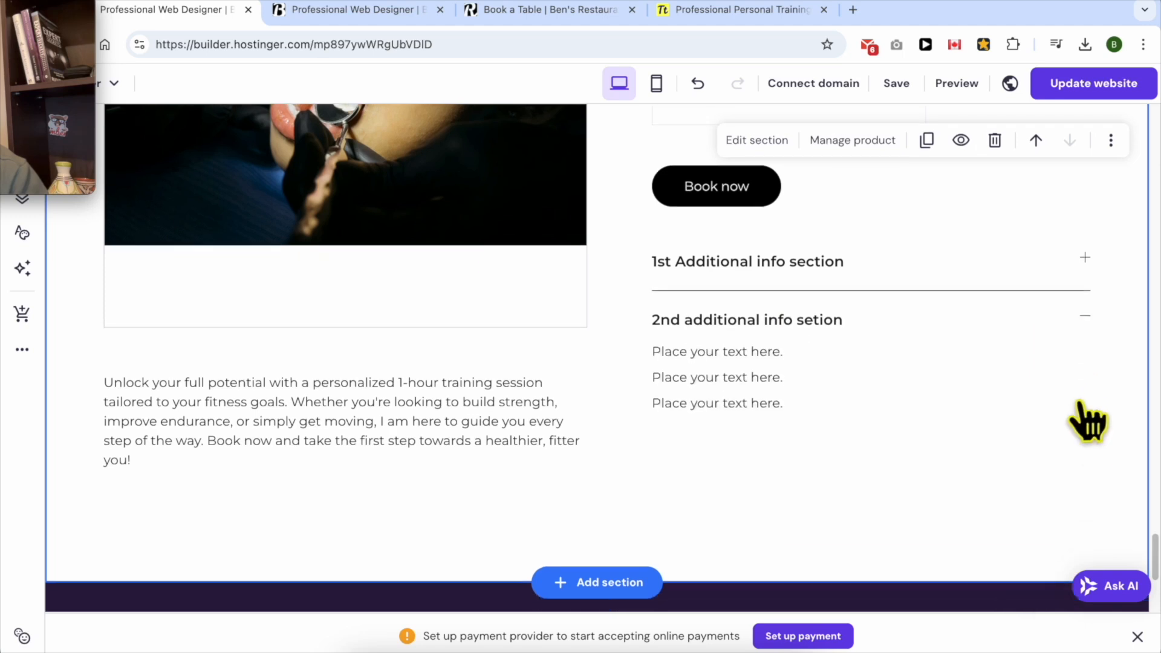
{"action": "left_click", "coordinate": [1086, 260]}
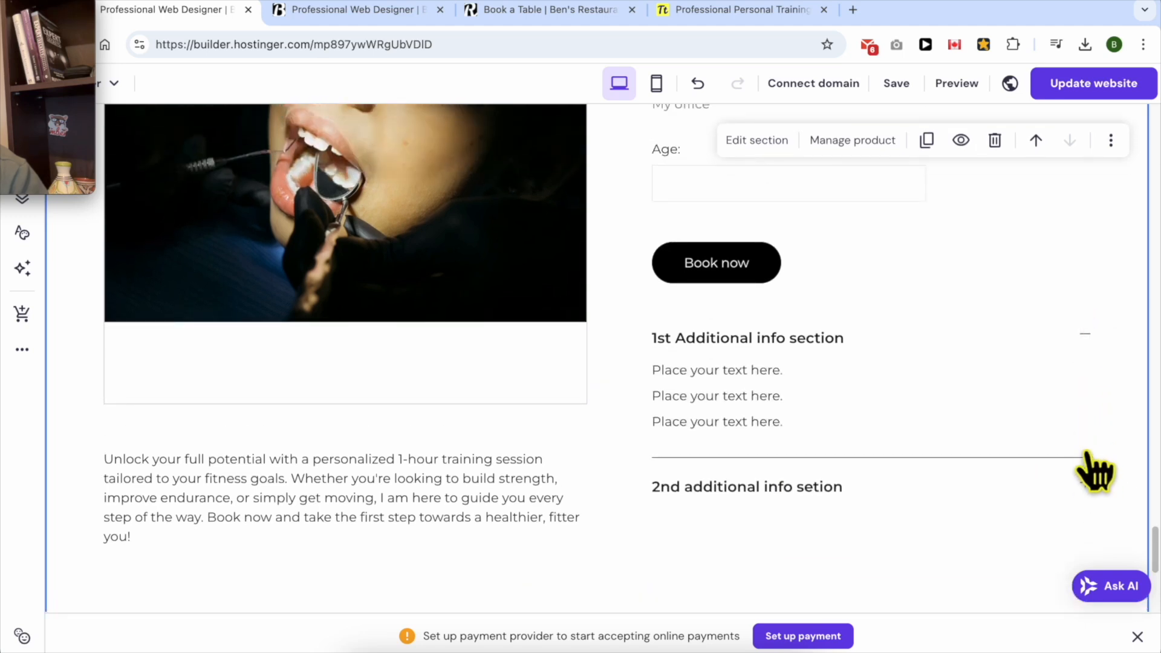
{"action": "left_click", "coordinate": [1087, 488]}
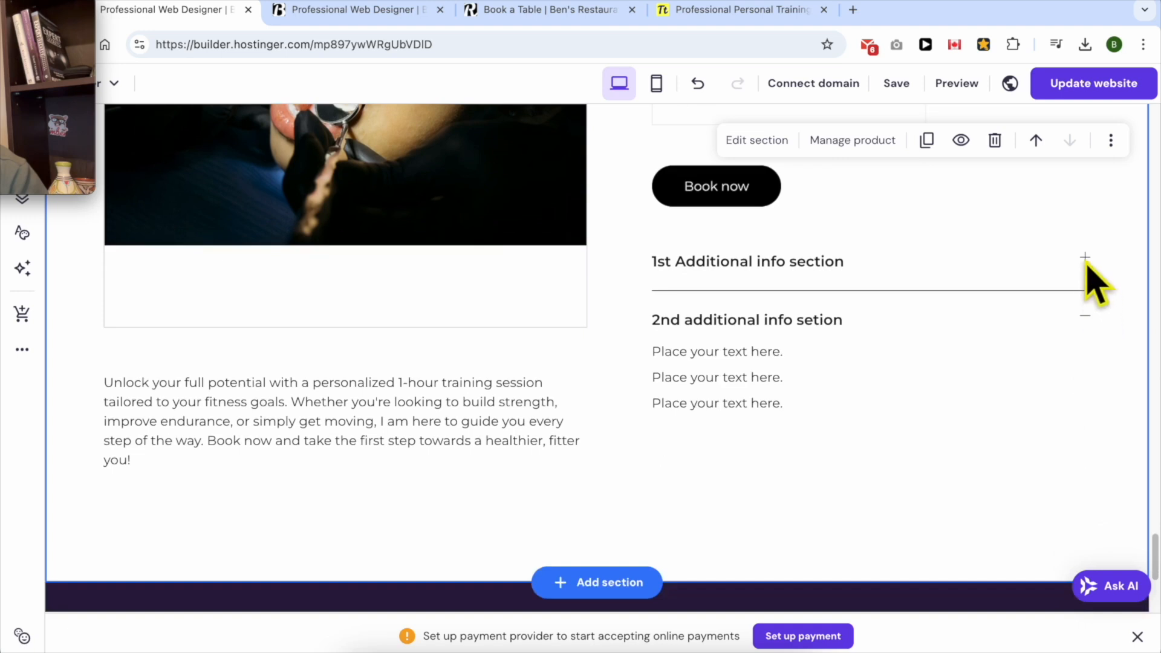
{"action": "left_click", "coordinate": [1086, 259]}
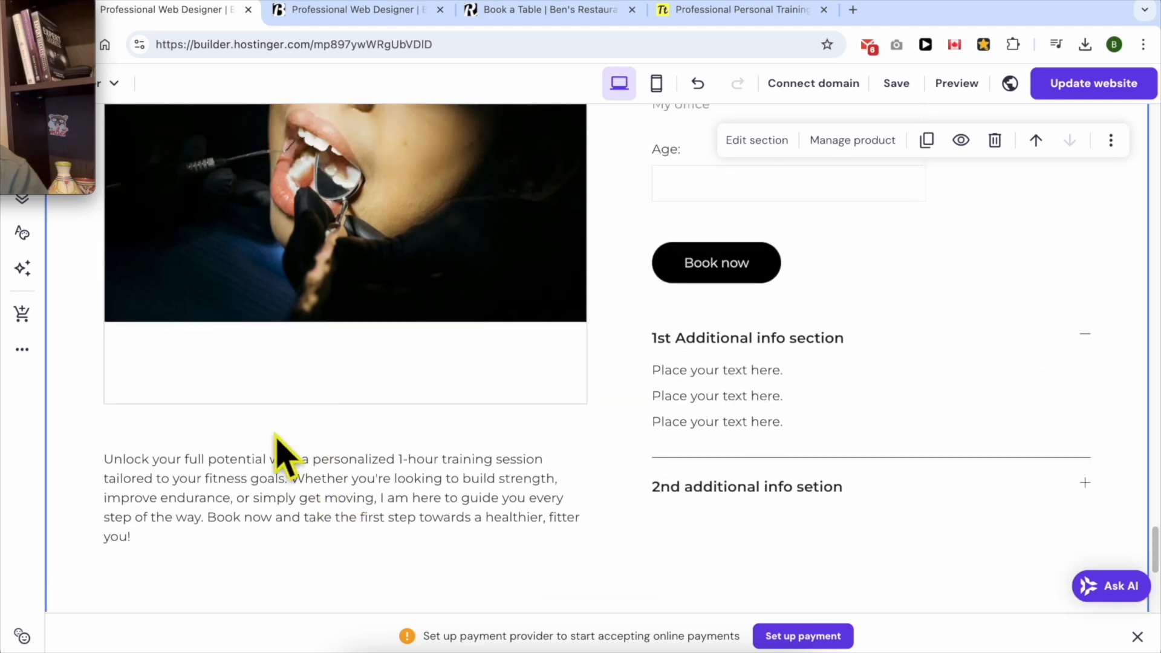
{"action": "scroll", "coordinate": [360, 315], "scroll_direction": "up", "scroll_amount": 3}
{"action": "scroll", "coordinate": [375, 338], "scroll_direction": "up", "scroll_amount": 2}
{"action": "scroll", "coordinate": [729, 305], "scroll_direction": "up", "scroll_amount": 1}
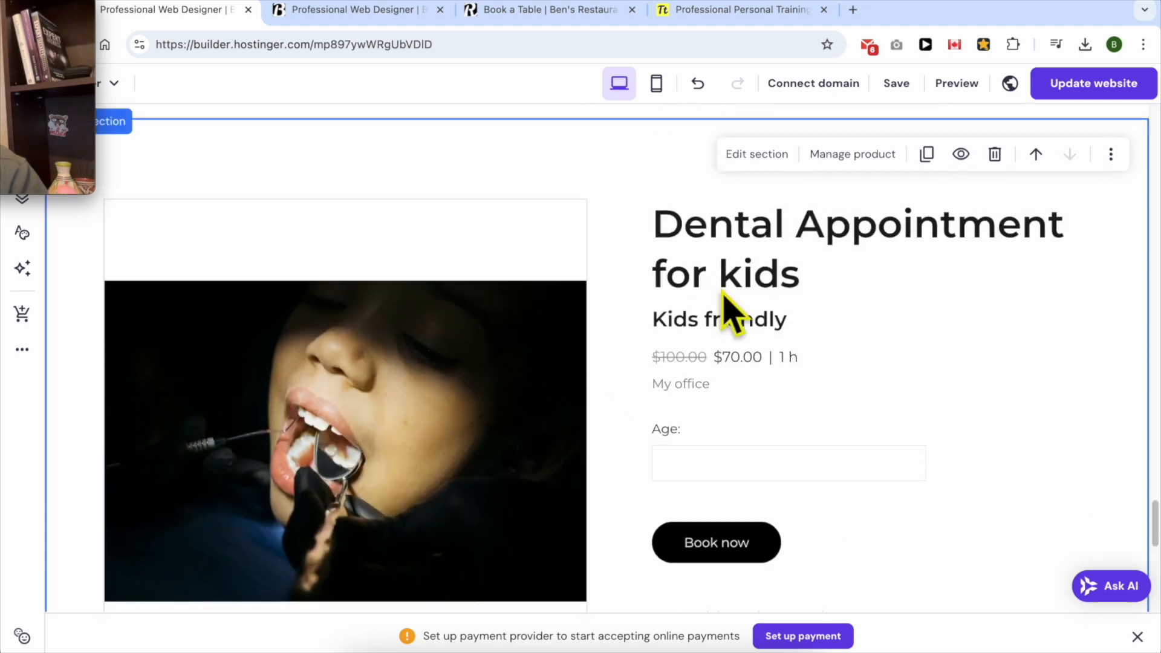
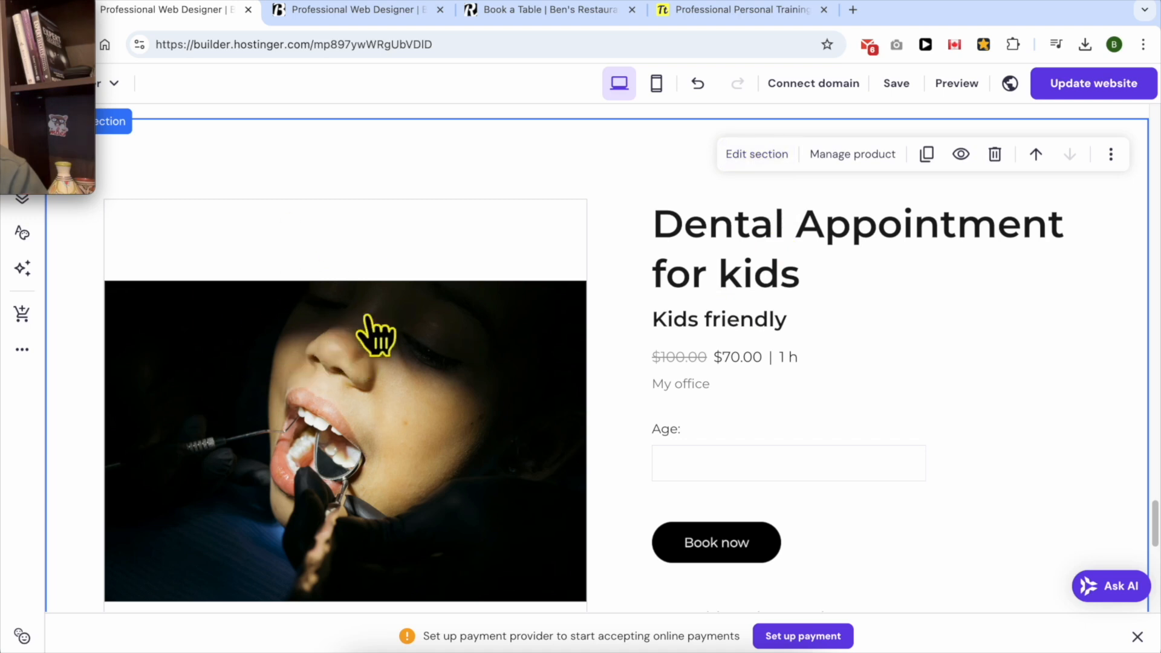
- Try Center text alignment and Left gallery placement in the kids section's layout, returning them to Left and Bottom
{"action": "left_click", "coordinate": [754, 156]}
{"action": "left_click", "coordinate": [995, 243]}
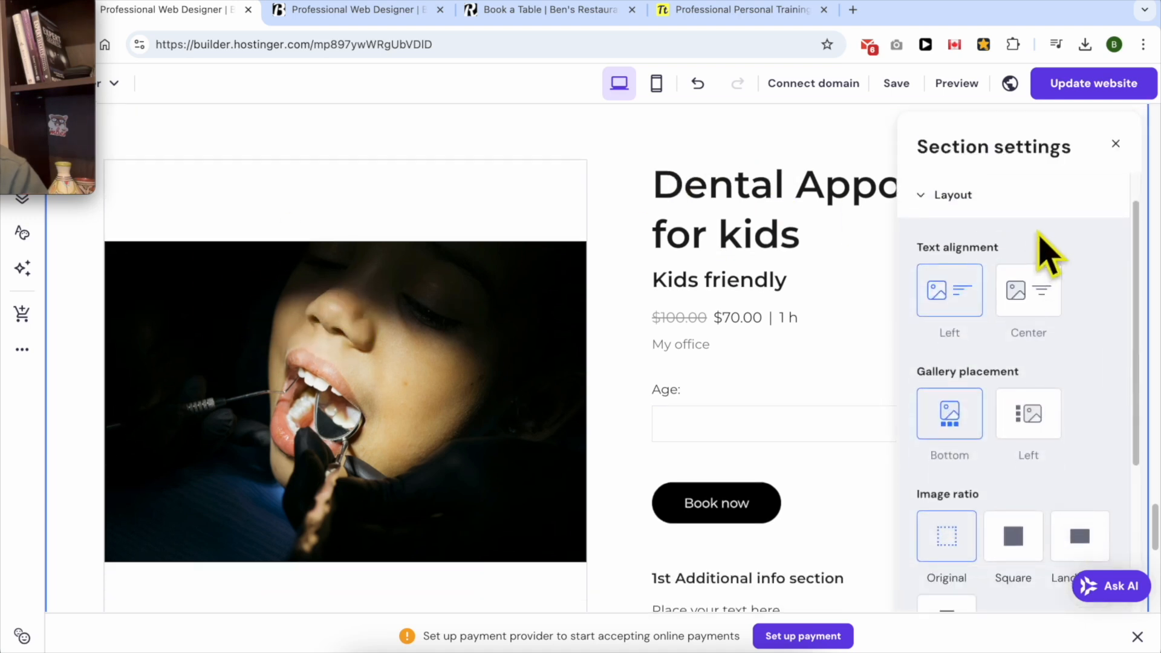
{"action": "left_click", "coordinate": [1028, 298]}
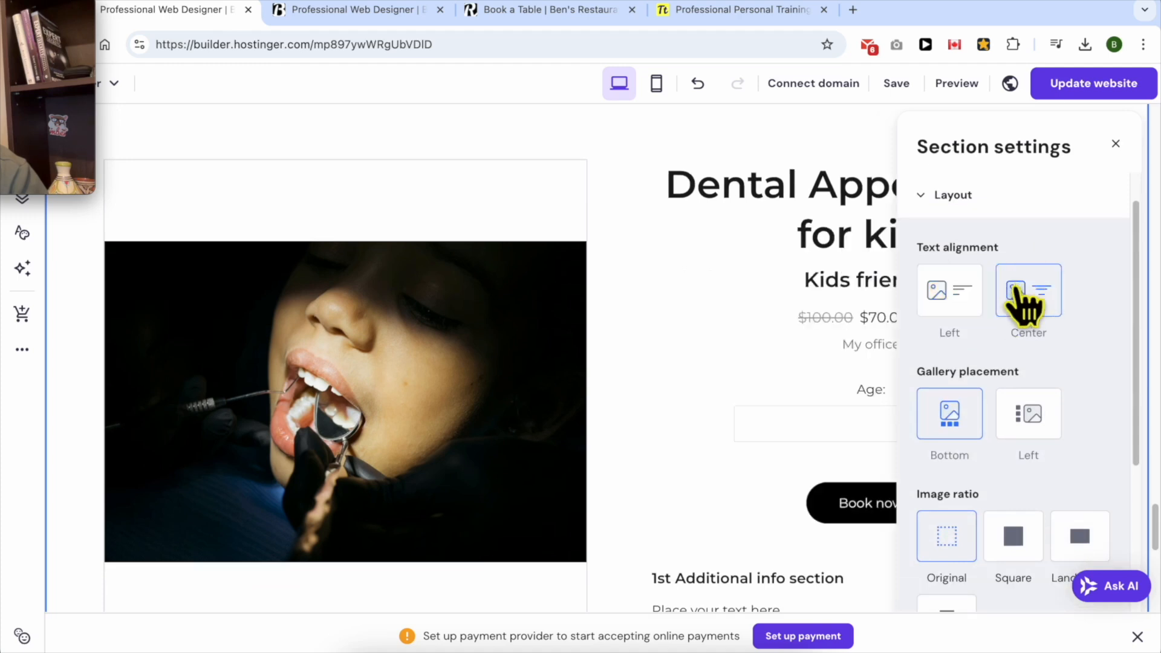
{"action": "left_click", "coordinate": [956, 301]}
{"action": "left_click", "coordinate": [1028, 417]}
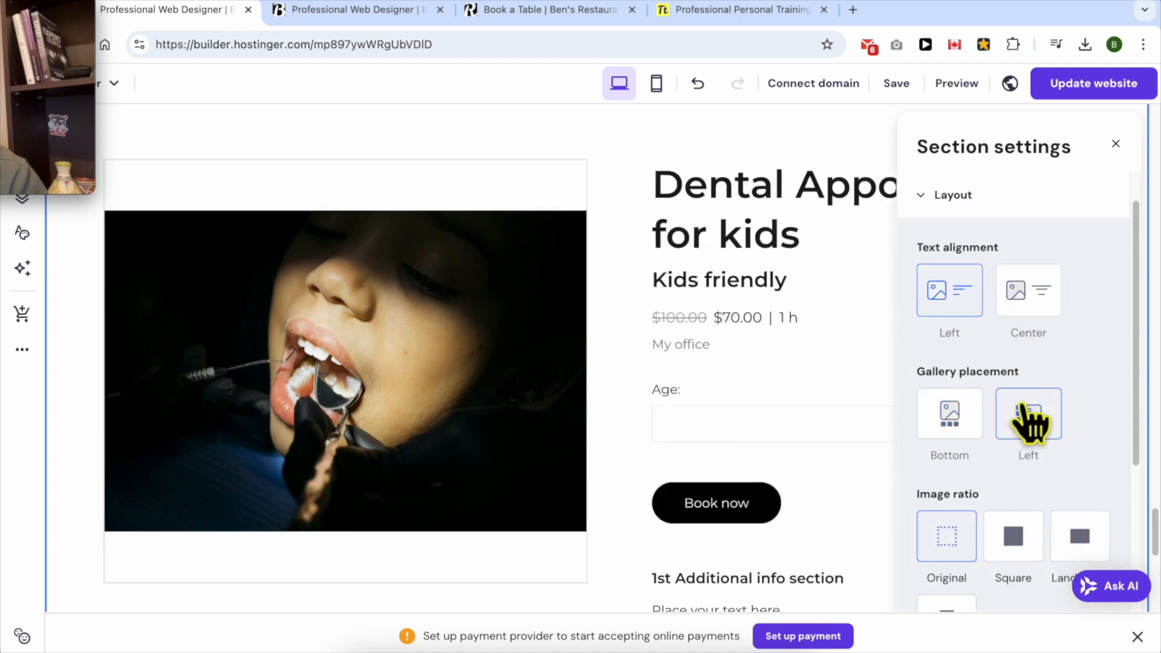
{"action": "left_click", "coordinate": [957, 418]}
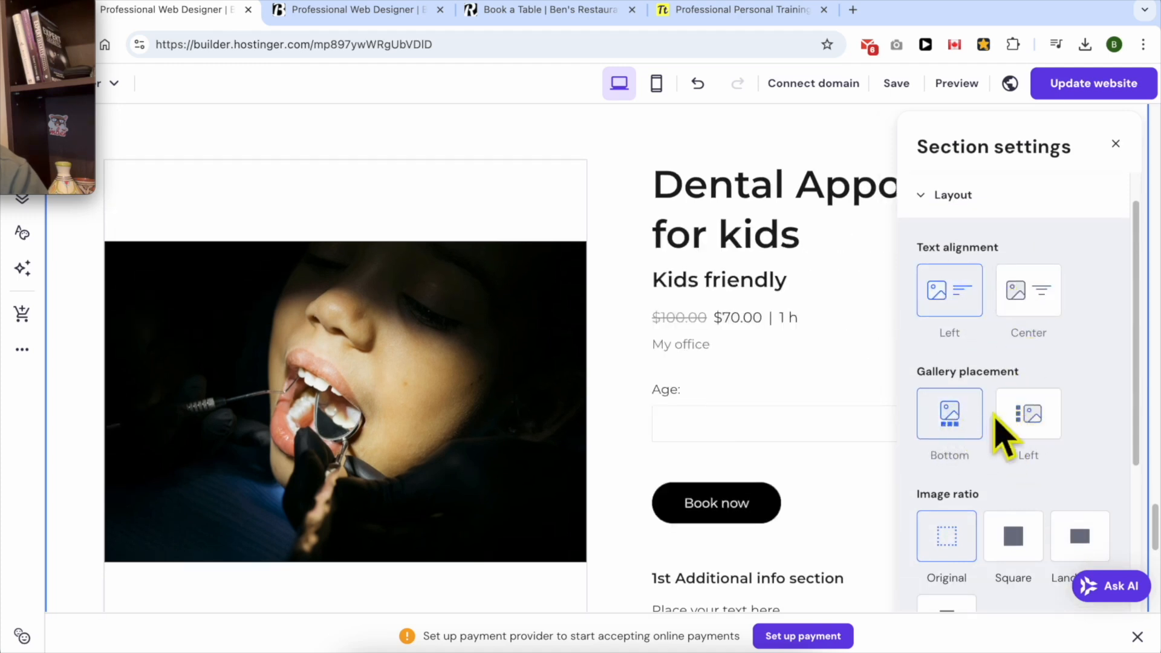
- Keep the kids section's gallery placement at Bottom and set its image ratio to Square, comparing Landscape and Portrait
{"action": "left_click", "coordinate": [1024, 423]}
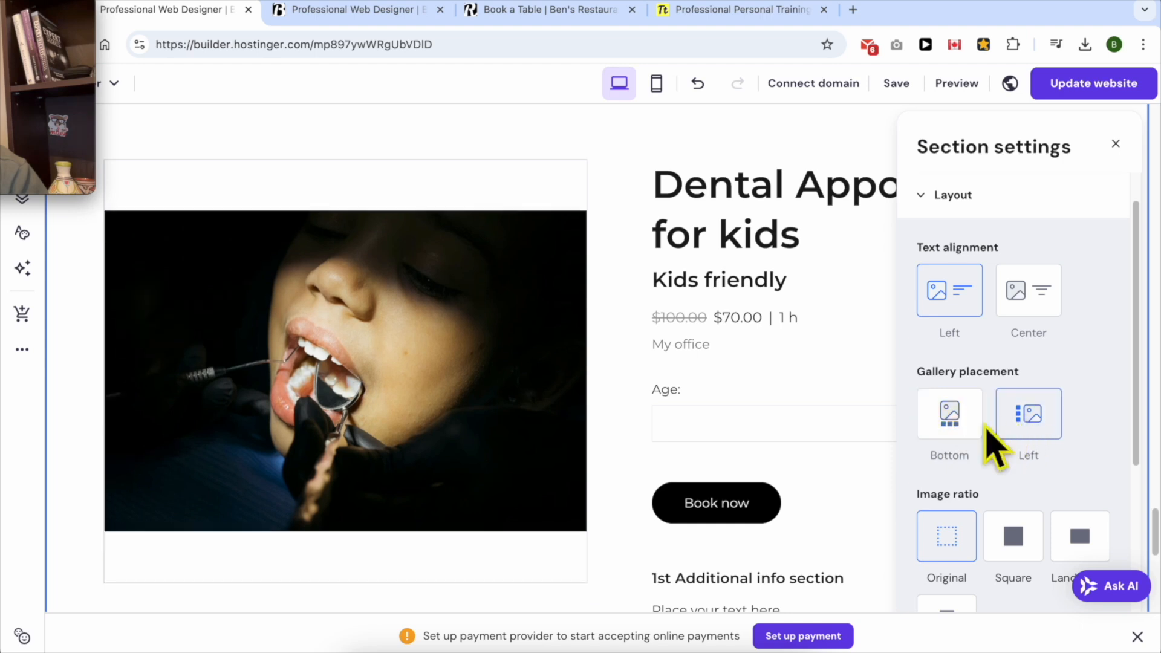
{"action": "left_click", "coordinate": [951, 427]}
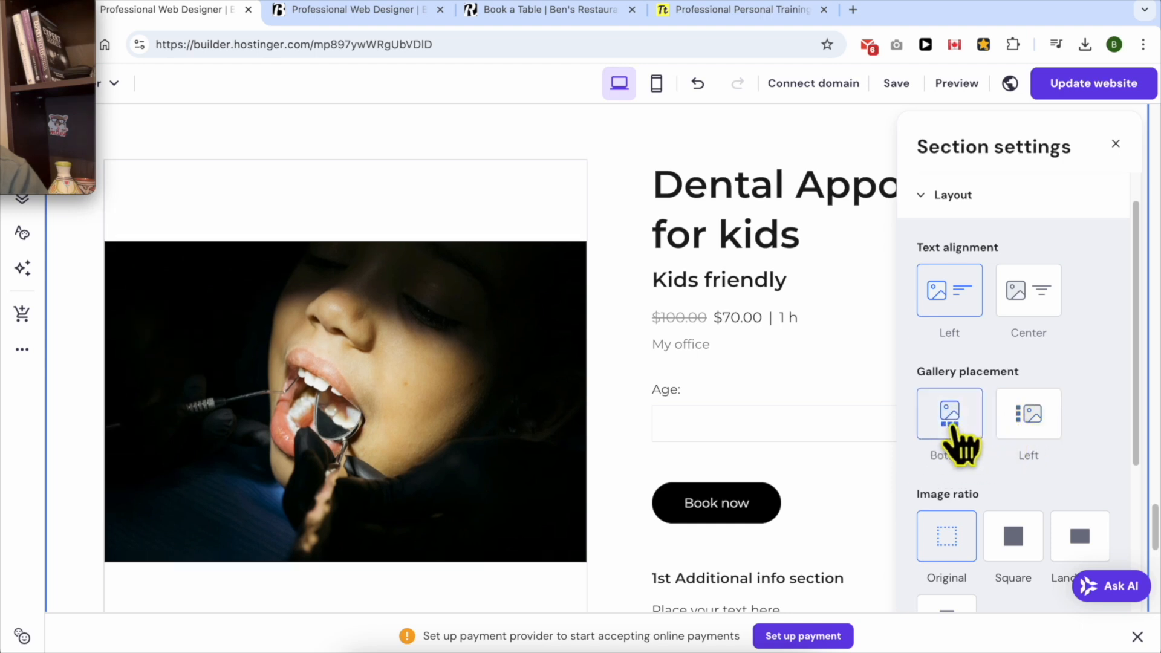
{"action": "scroll", "coordinate": [1036, 443], "scroll_direction": "down", "scroll_amount": 2}
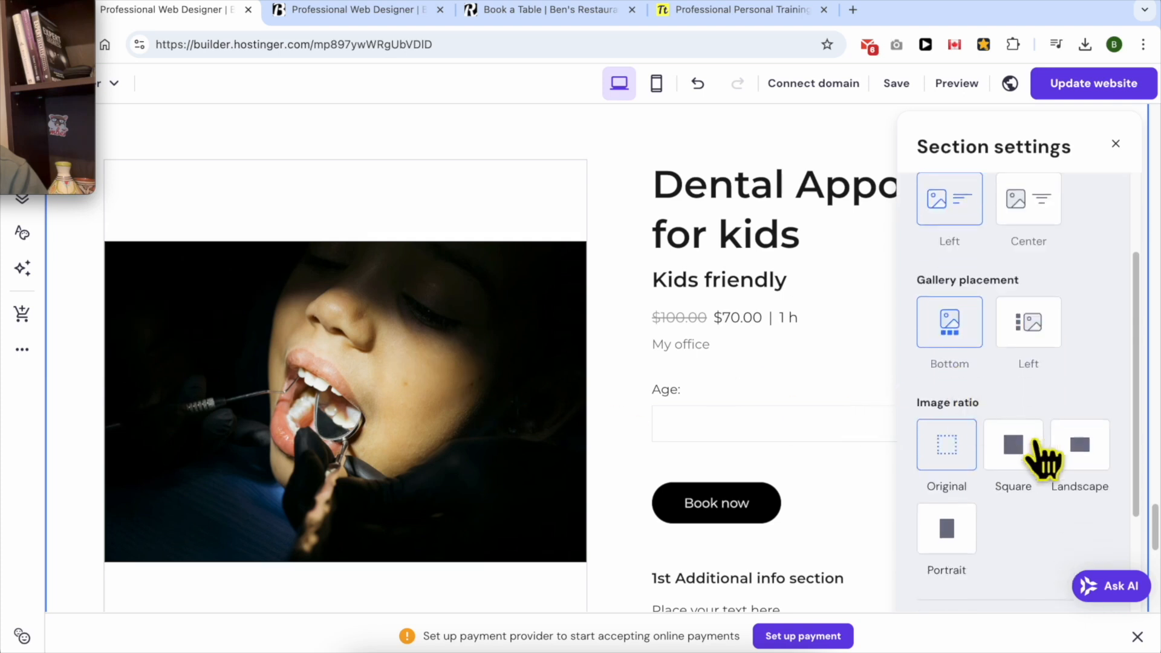
{"action": "left_click", "coordinate": [1022, 451]}
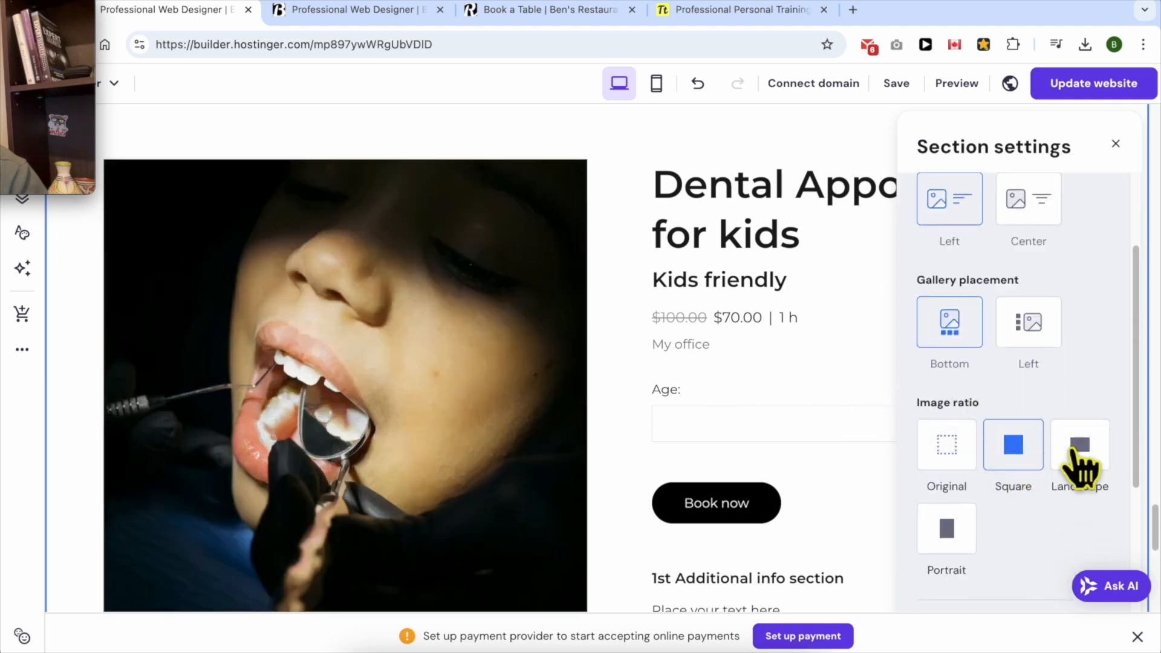
{"action": "left_click", "coordinate": [1093, 455]}
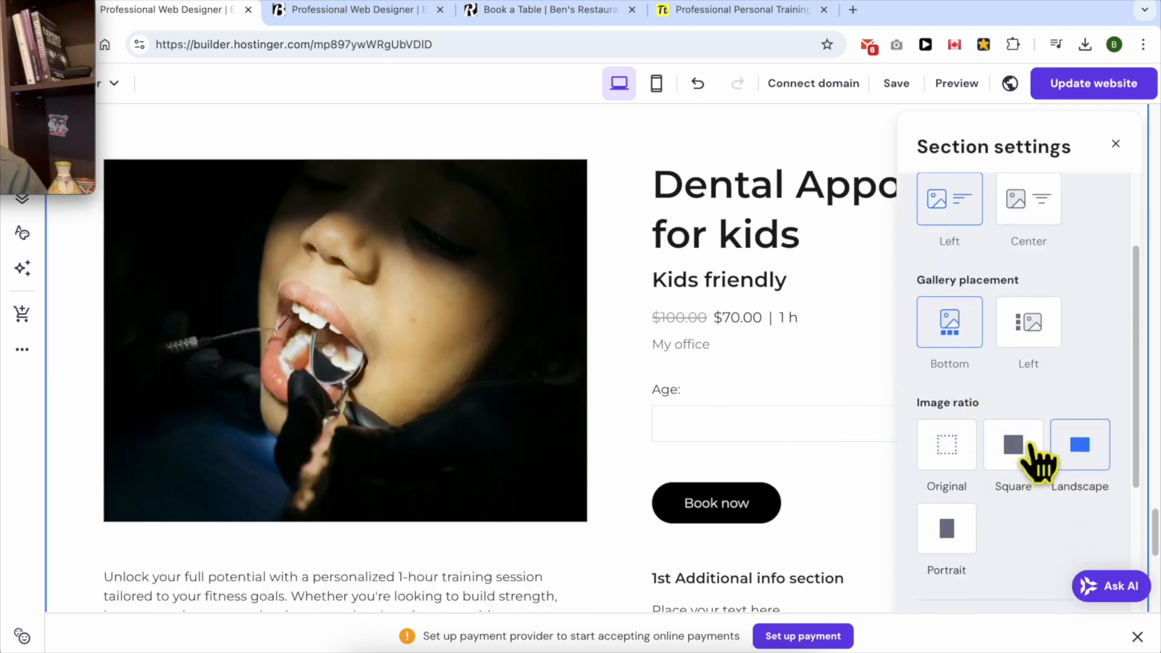
{"action": "left_click", "coordinate": [1026, 460]}
{"action": "scroll", "coordinate": [1032, 460], "scroll_direction": "down", "scroll_amount": 1}
{"action": "left_click", "coordinate": [953, 484]}
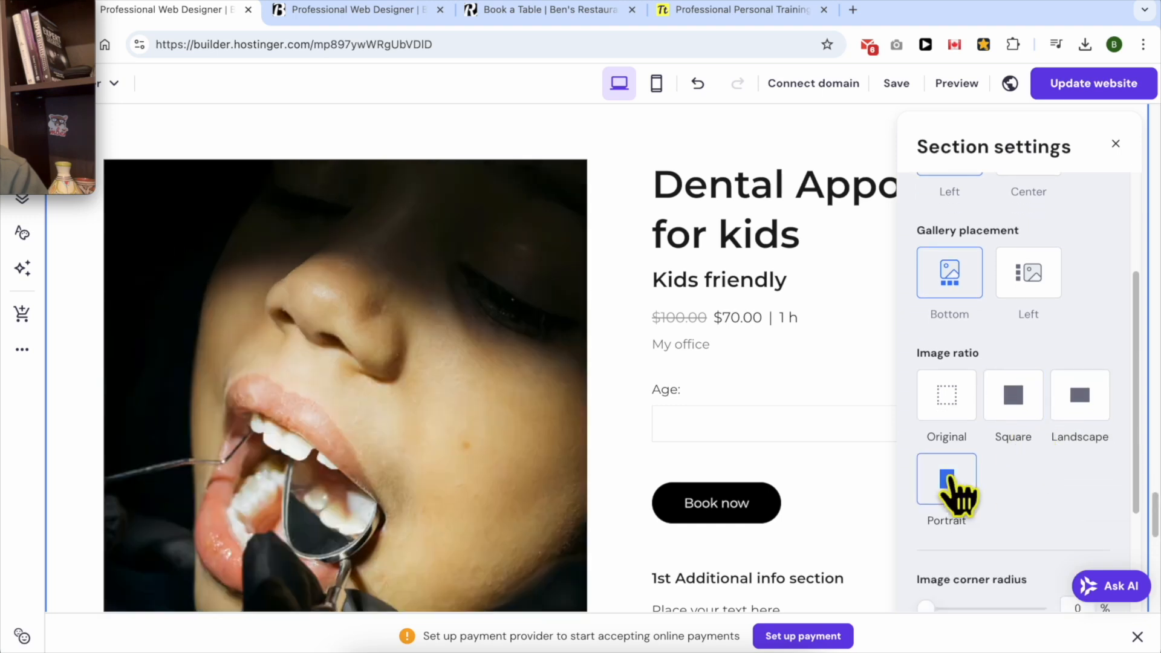
{"action": "left_click", "coordinate": [1013, 399]}
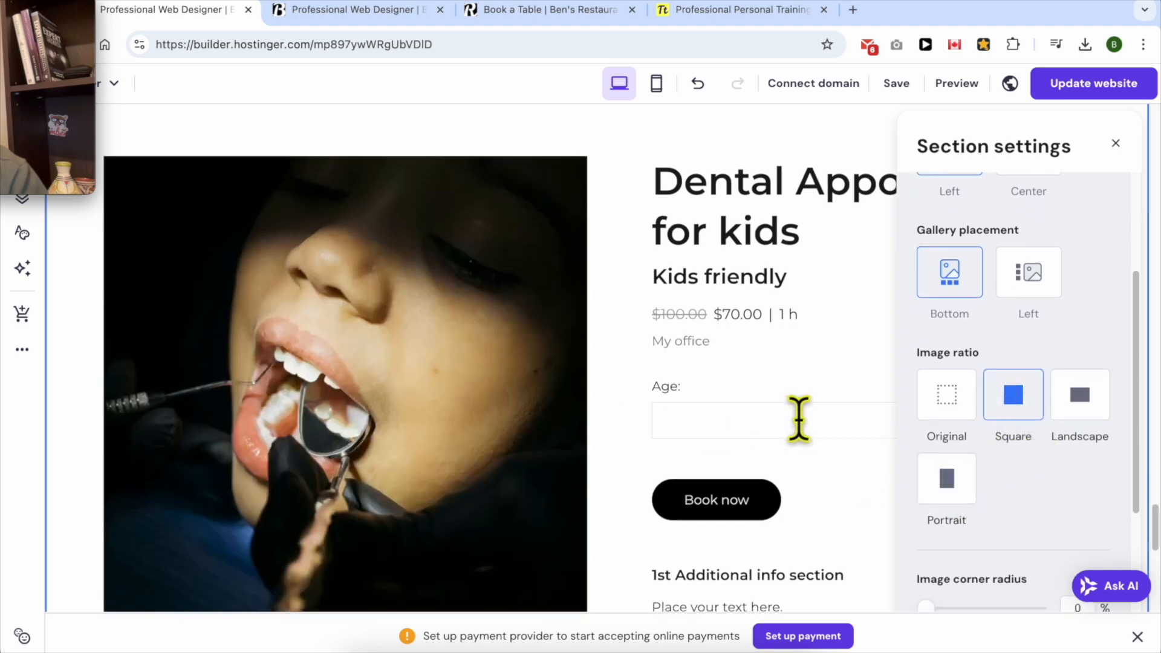
- Try the image corner radius adjustment in the kids section's layout, keeping it at 0%
{"action": "scroll", "coordinate": [992, 460], "scroll_direction": "down", "scroll_amount": 1}
{"action": "scroll", "coordinate": [983, 458], "scroll_direction": "down", "scroll_amount": 2}
{"action": "mouse_move", "coordinate": [931, 455]}
{"action": "left_mouse_down"}
{"action": "mouse_move", "coordinate": [954, 454]}
{"action": "mouse_move", "coordinate": [918, 456]}
{"action": "mouse_move", "coordinate": [991, 462]}
{"action": "mouse_move", "coordinate": [936, 465]}
{"action": "left_mouse_up"}
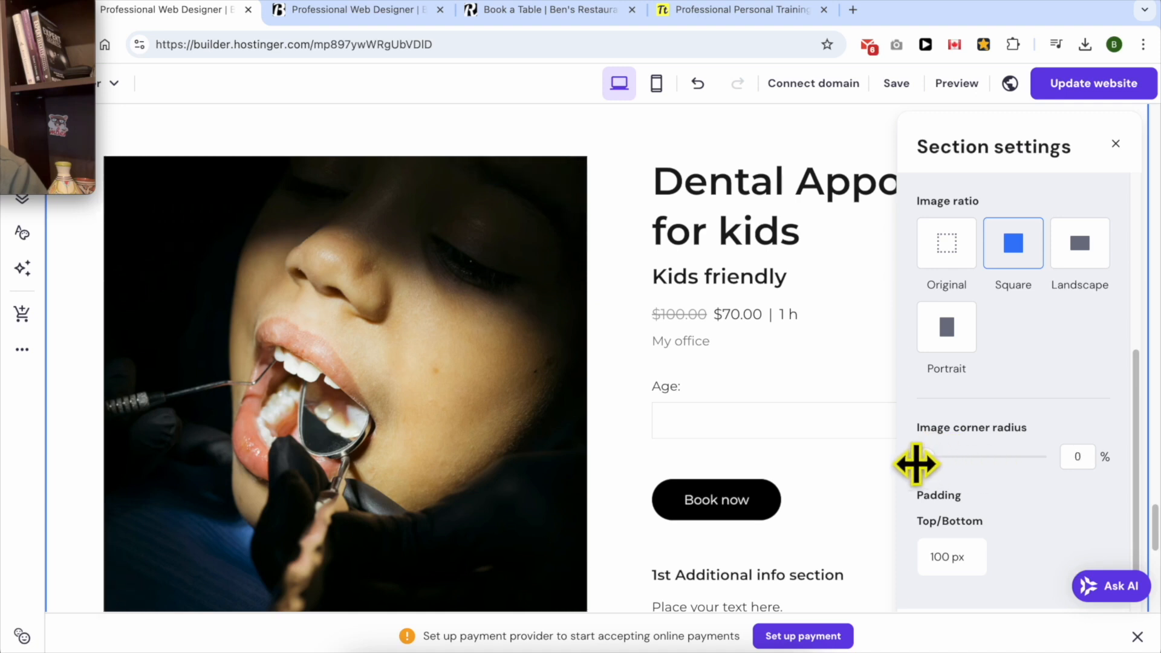
- Try red text colors #e32323 and #f21414 for the kids section and restore the dark website color
{"action": "scroll", "coordinate": [978, 510], "scroll_direction": "down", "scroll_amount": 5}
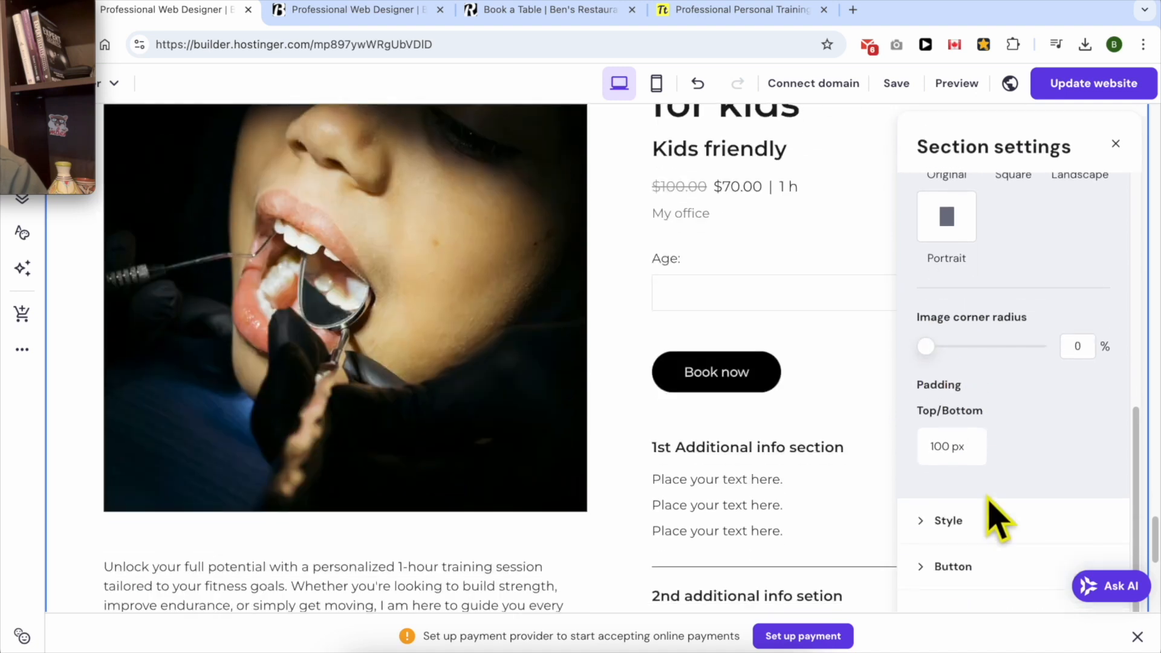
{"action": "left_click", "coordinate": [990, 518]}
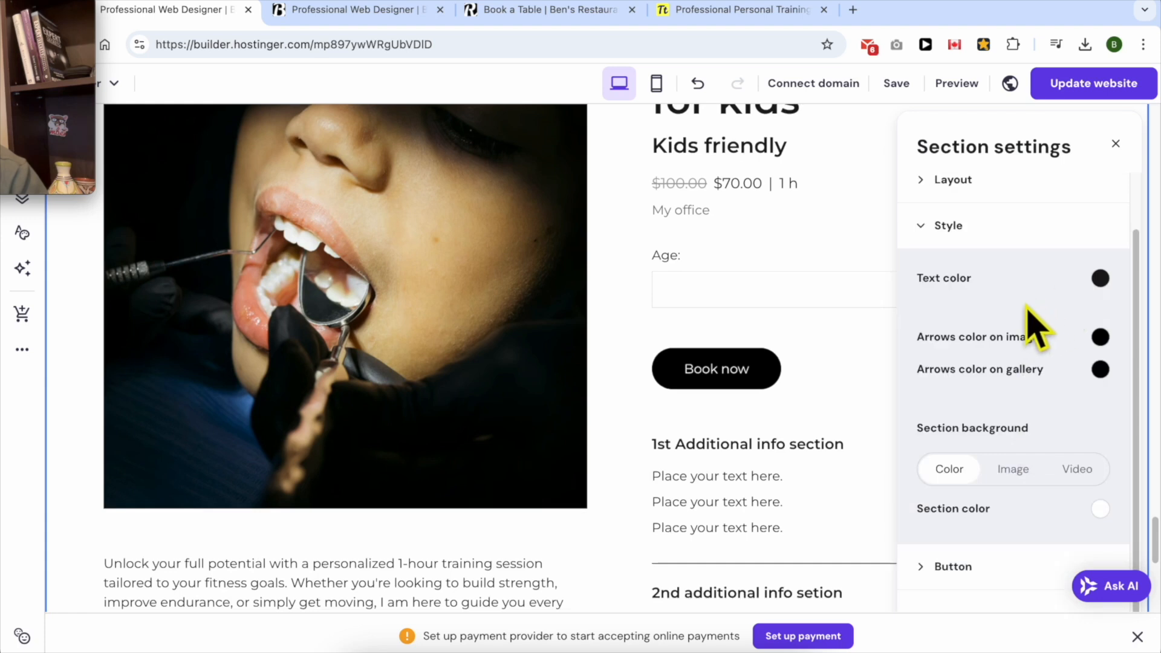
{"action": "left_click", "coordinate": [1101, 278]}
{"action": "left_click", "coordinate": [830, 251]}
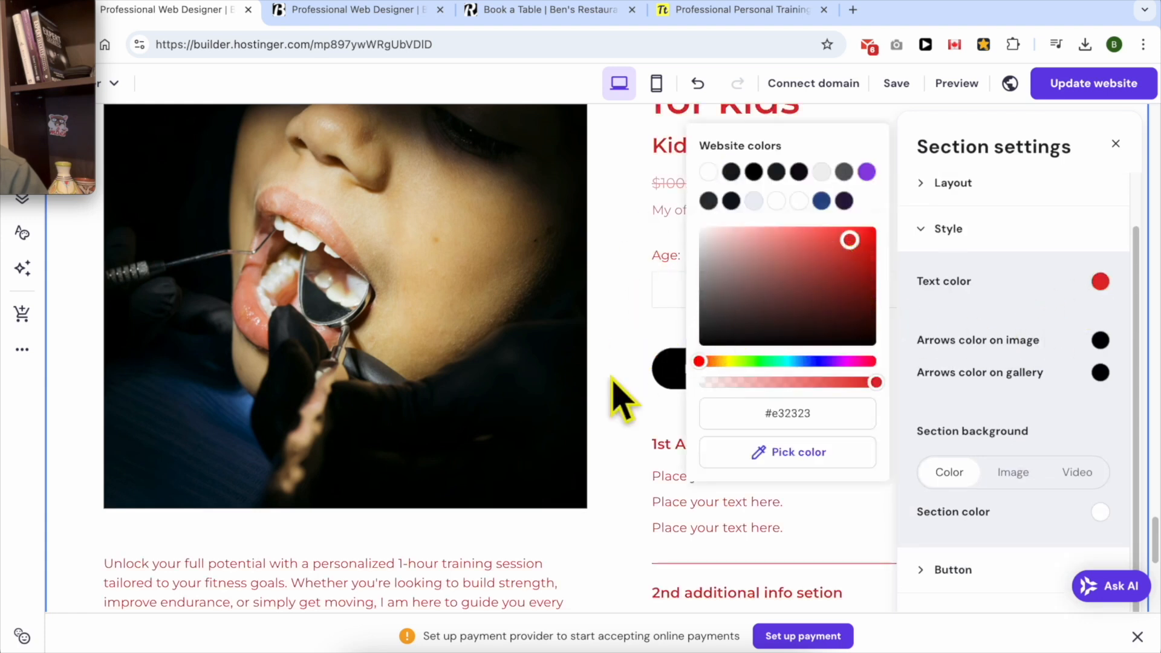
{"action": "left_click", "coordinate": [862, 235]}
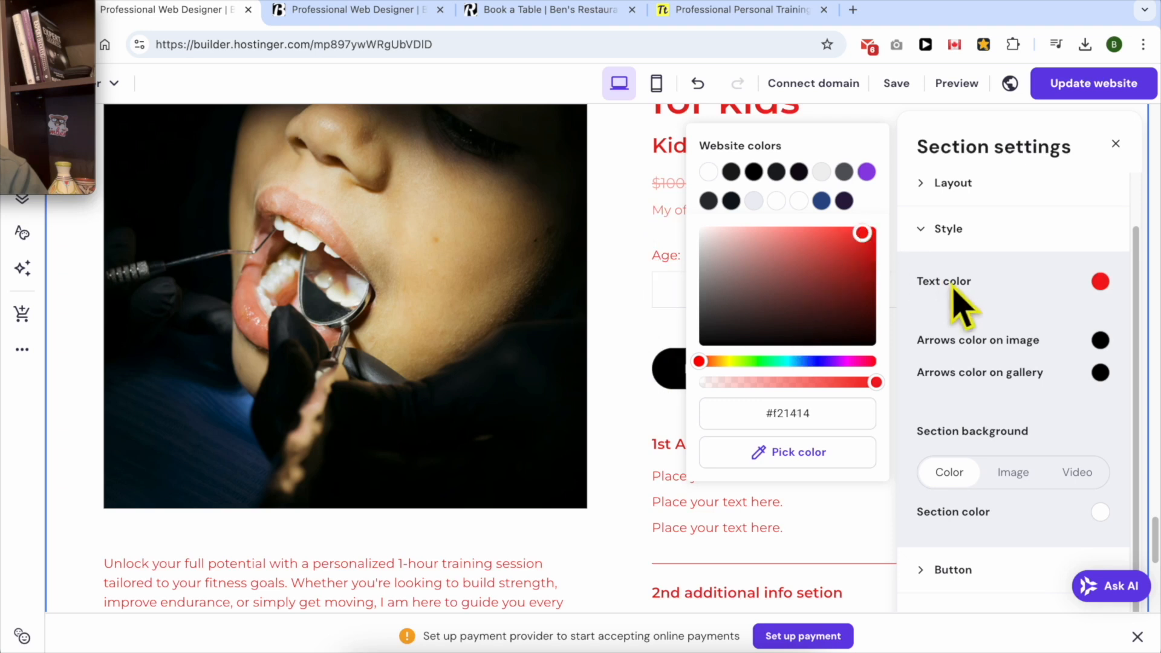
{"action": "left_click", "coordinate": [731, 172]}
{"action": "left_click", "coordinate": [1041, 405]}
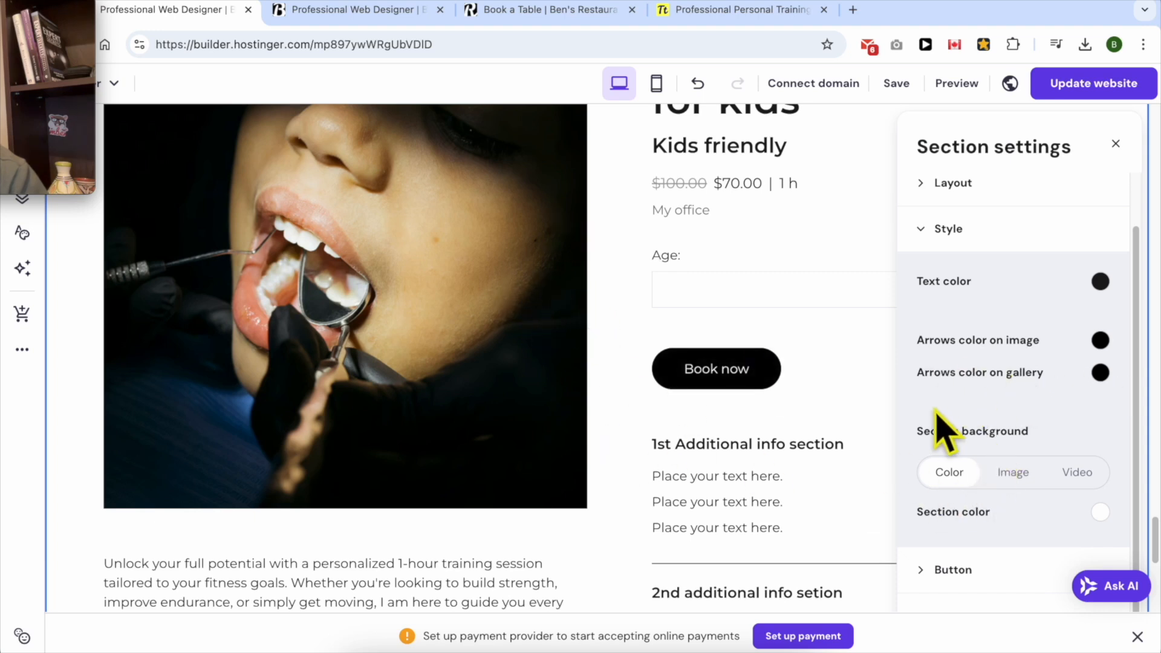
- Try an image background and a different section color for the kids section, returning it to solid white #ffffff
{"action": "scroll", "coordinate": [993, 466], "scroll_direction": "down", "scroll_amount": 1}
{"action": "left_click", "coordinate": [1015, 473]}
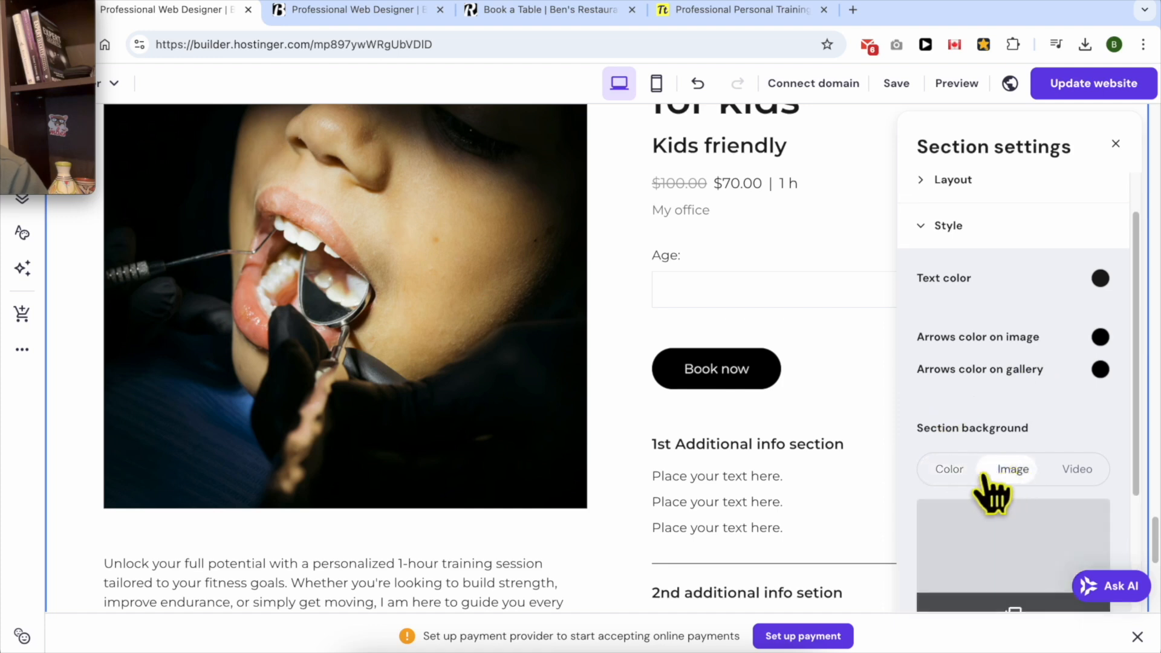
{"action": "scroll", "coordinate": [967, 446], "scroll_direction": "down", "scroll_amount": 1}
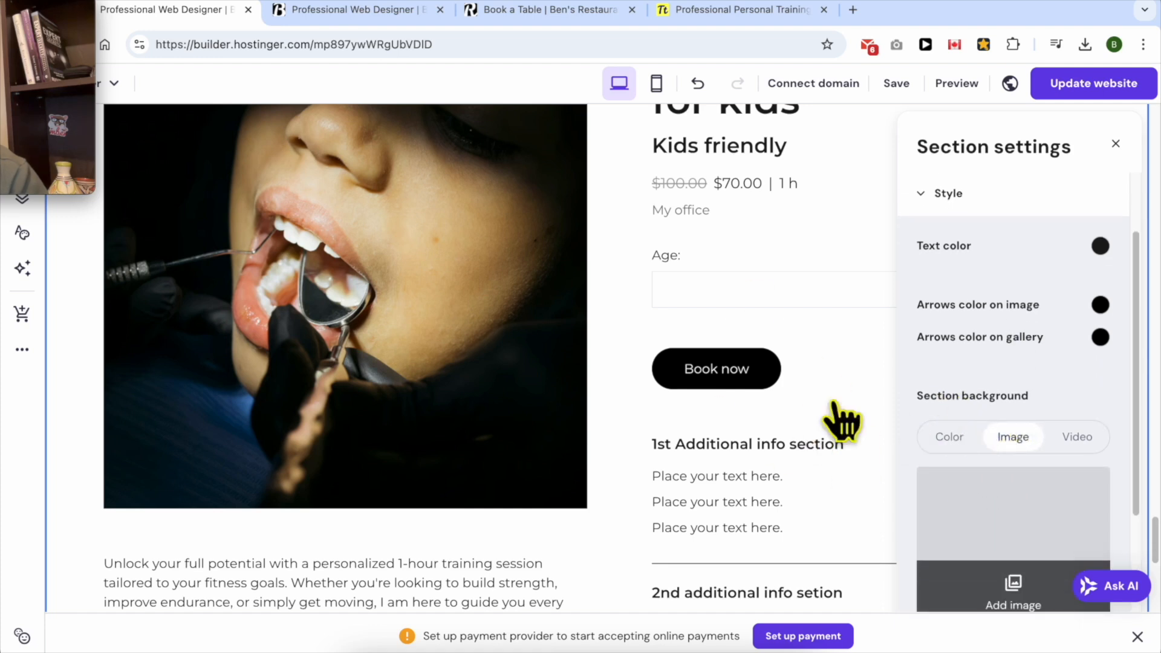
{"action": "left_click", "coordinate": [950, 438]}
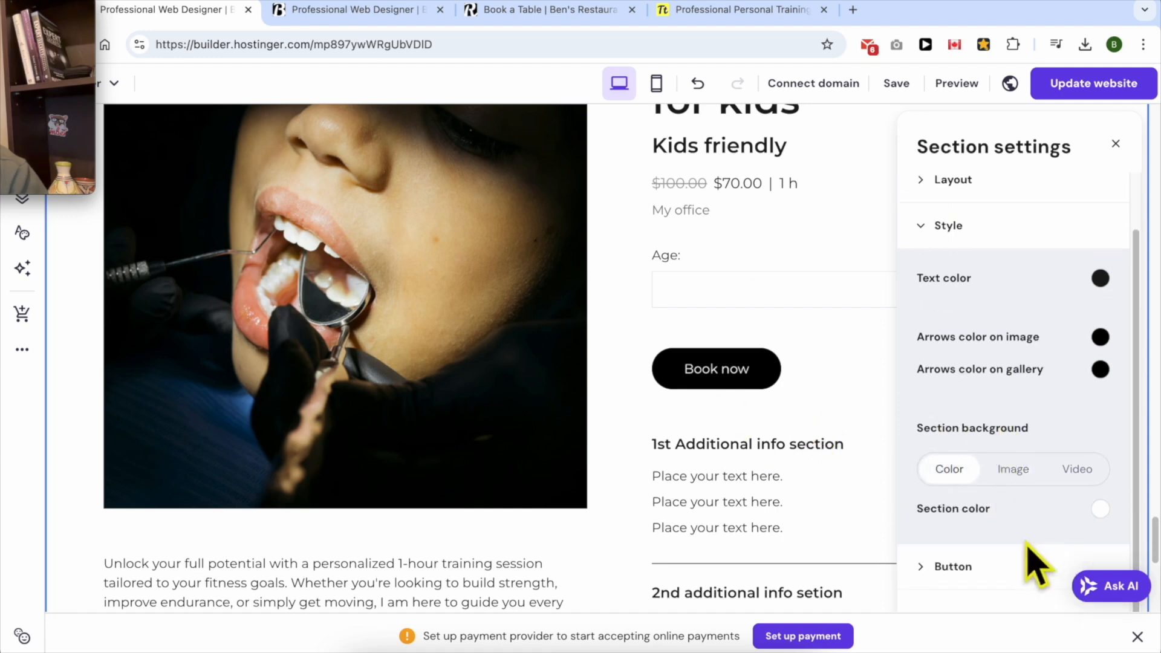
{"action": "left_click", "coordinate": [1100, 509]}
{"action": "left_click_drag", "start_coordinate": [872, 448], "coordinate": [772, 423]}
{"action": "left_click", "coordinate": [732, 330]}
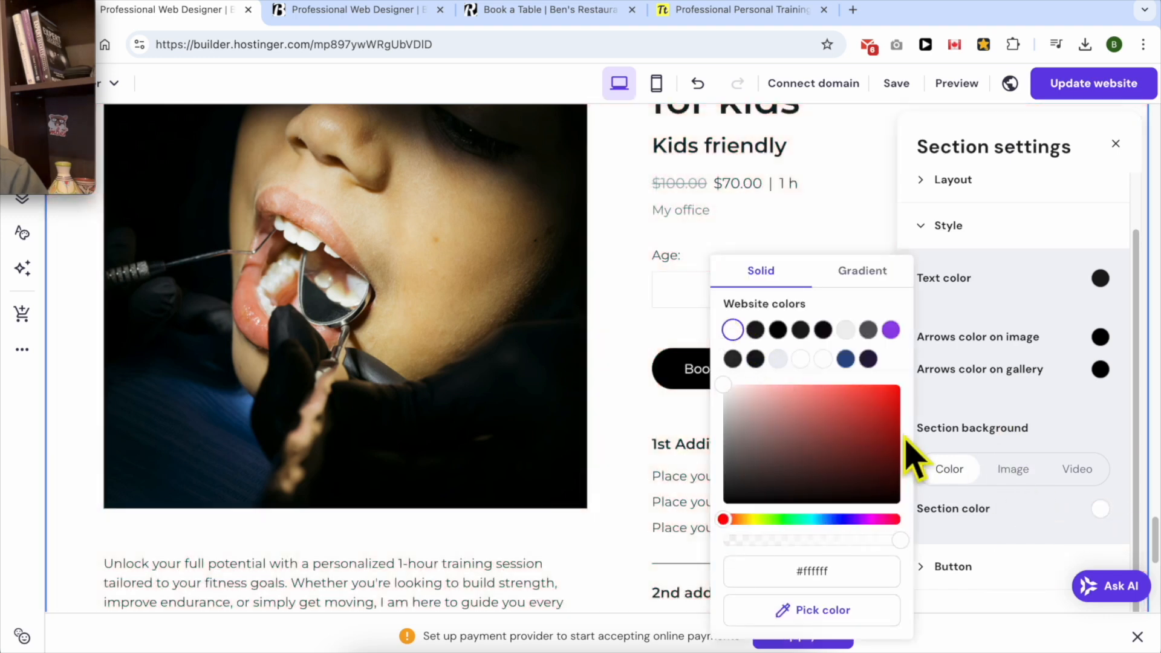
{"action": "left_click", "coordinate": [1021, 538]}
- Change the kids section's button text to "Book your appointment"
{"action": "left_click", "coordinate": [977, 568]}
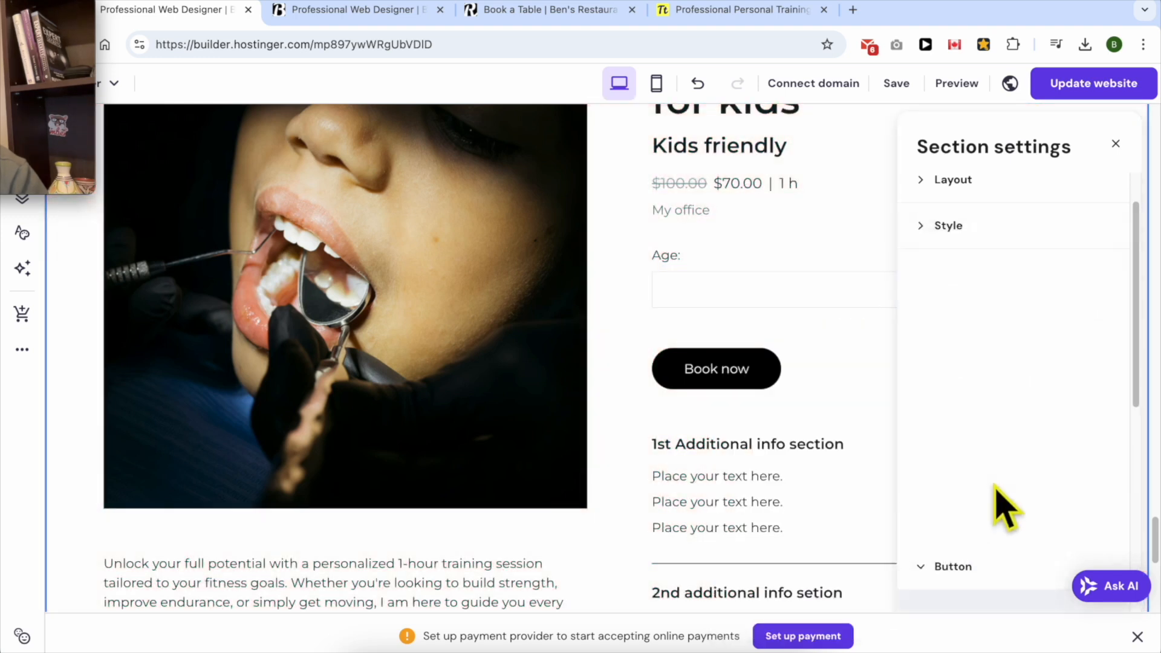
{"action": "triple_click", "coordinate": [1019, 273]}
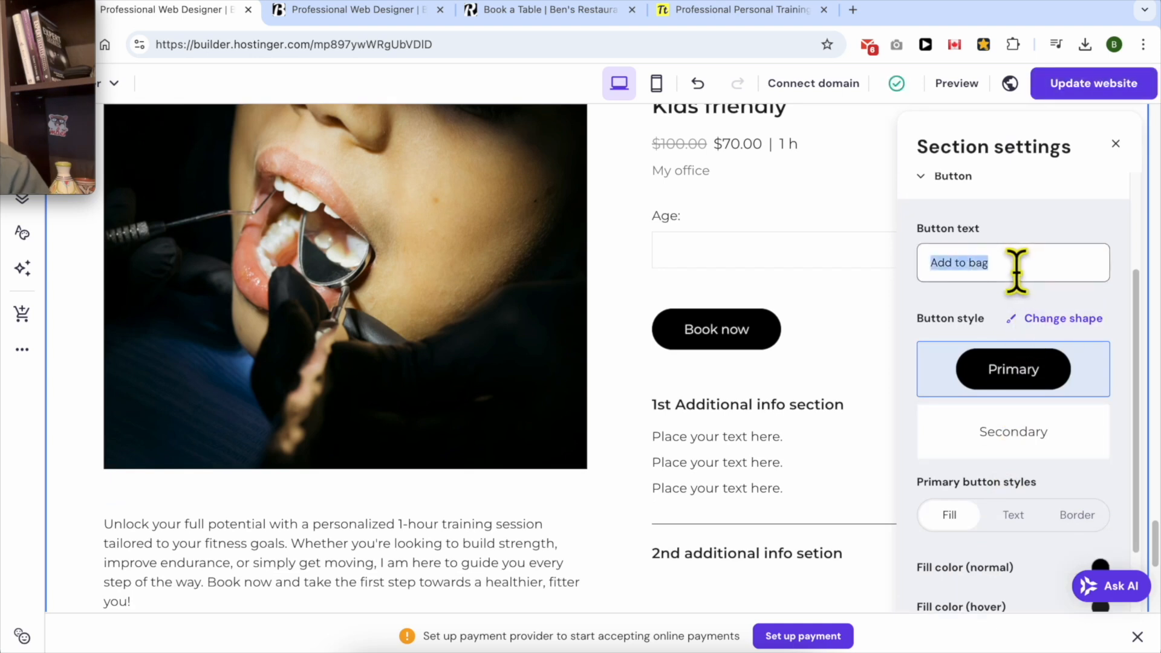
{"action": "type", "text": "Book your appointment"}
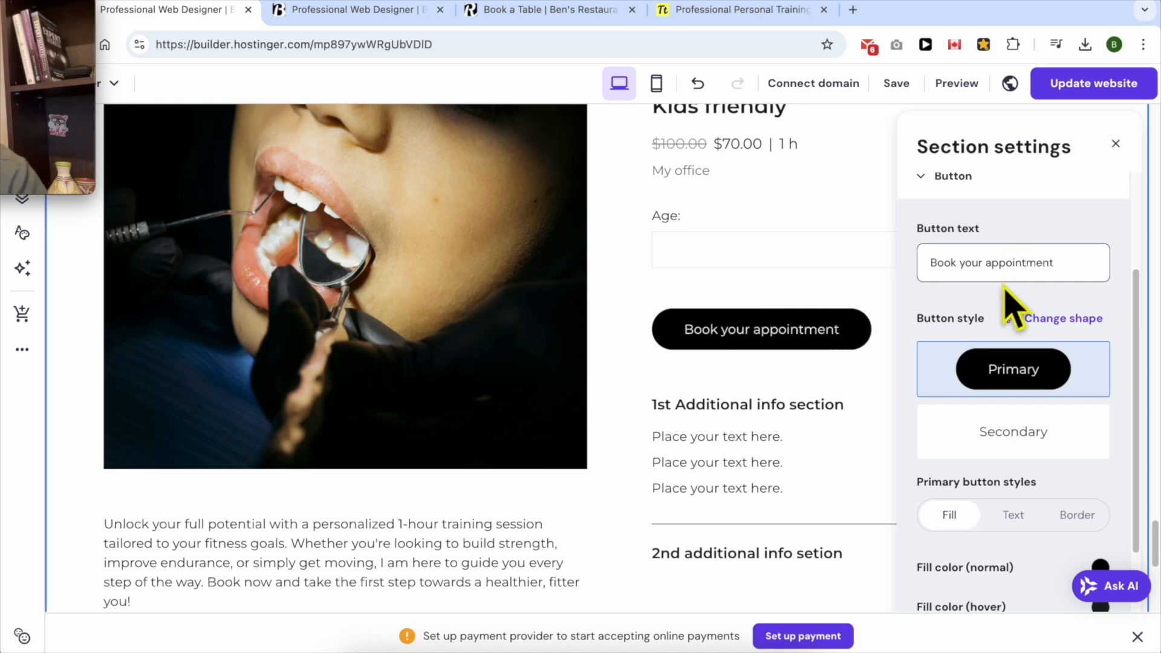
- Try the Secondary button style and view the Text style options, returning to Primary and Fill
{"action": "scroll", "coordinate": [992, 363], "scroll_direction": "down", "scroll_amount": 1}
{"action": "left_click", "coordinate": [1017, 387]}
{"action": "left_click", "coordinate": [1012, 332]}
{"action": "left_click", "coordinate": [1021, 383]}
{"action": "left_click", "coordinate": [1021, 320]}
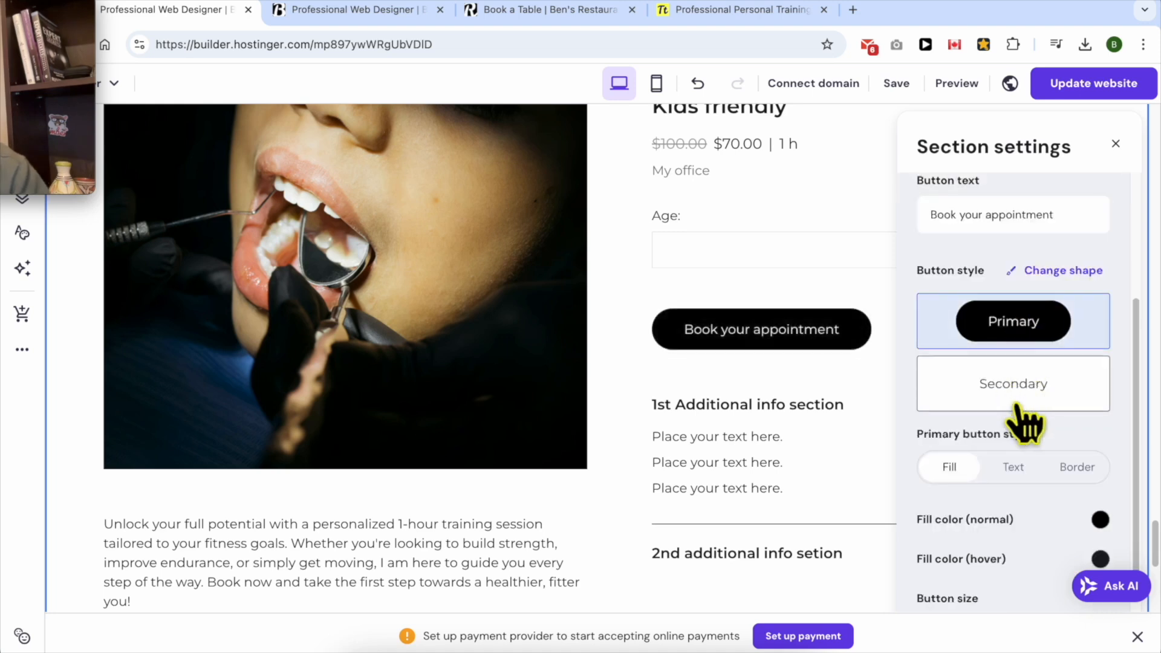
{"action": "left_click", "coordinate": [1012, 468]}
{"action": "left_click", "coordinate": [948, 468]}
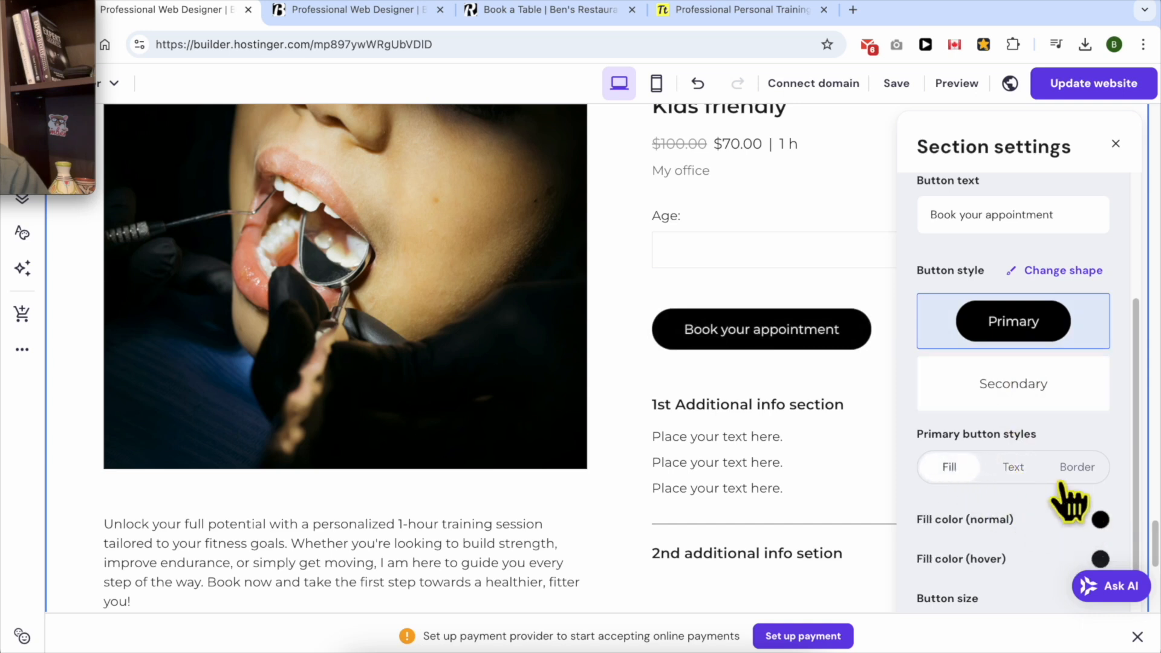
- Compare the Small, Medium and Large booking button sizes, set the button to Large, and close the section settings
{"action": "scroll", "coordinate": [1019, 478], "scroll_direction": "down", "scroll_amount": 2}
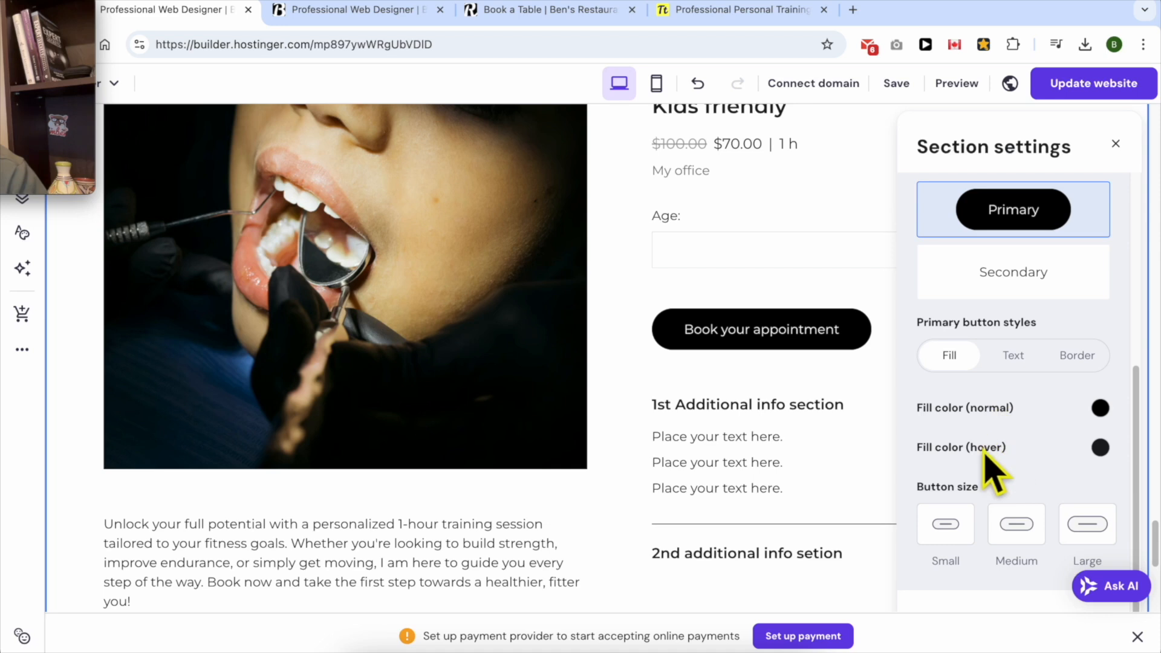
{"action": "left_click", "coordinate": [1028, 541]}
{"action": "left_click", "coordinate": [1083, 530]}
{"action": "left_click", "coordinate": [1016, 535]}
{"action": "left_click", "coordinate": [966, 527]}
{"action": "left_click", "coordinate": [1019, 527]}
{"action": "left_click", "coordinate": [1084, 527]}
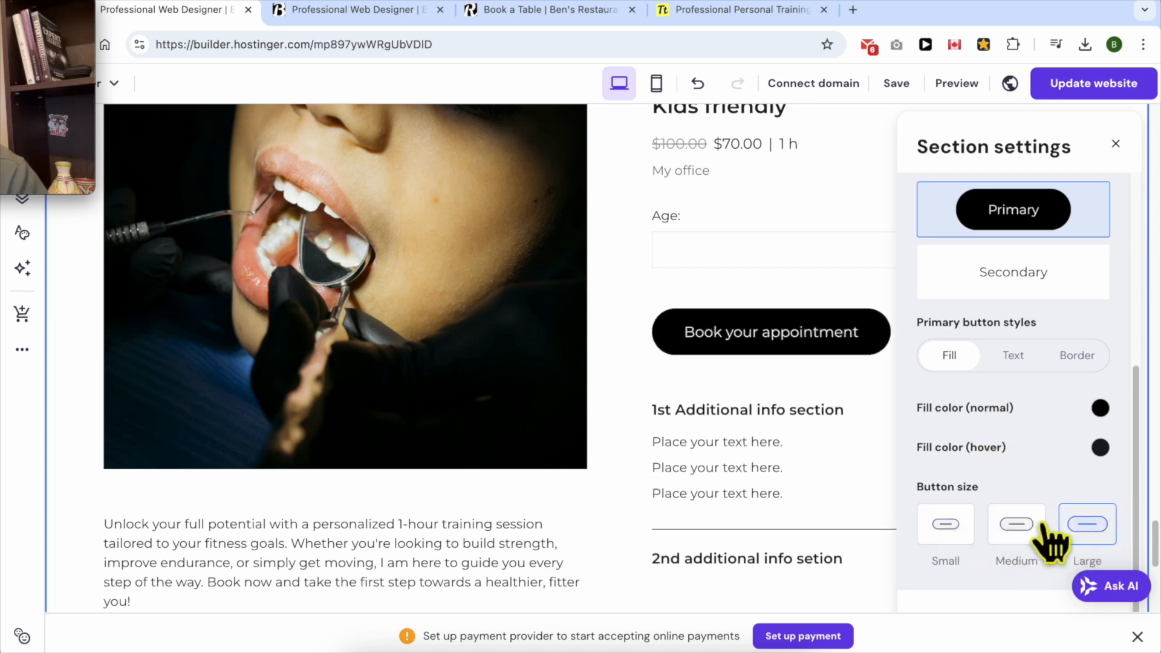
{"action": "scroll", "coordinate": [1016, 484], "scroll_direction": "down", "scroll_amount": 3}
{"action": "scroll", "coordinate": [1022, 478], "scroll_direction": "down", "scroll_amount": 3}
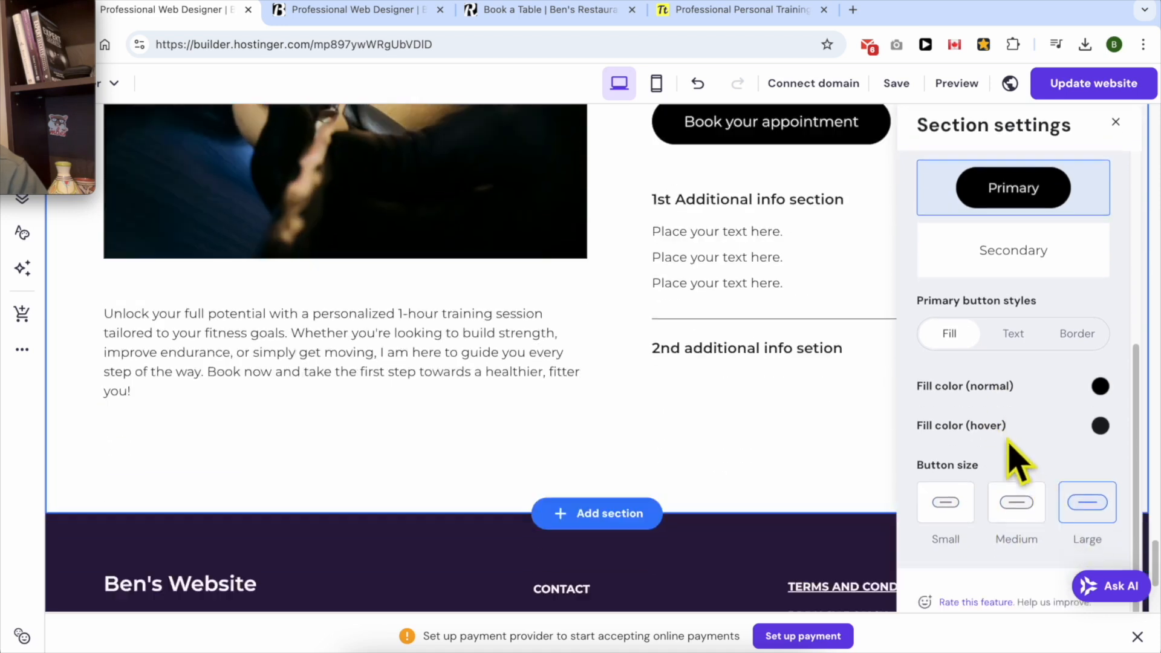
{"action": "scroll", "coordinate": [1029, 411], "scroll_direction": "up", "scroll_amount": 5}
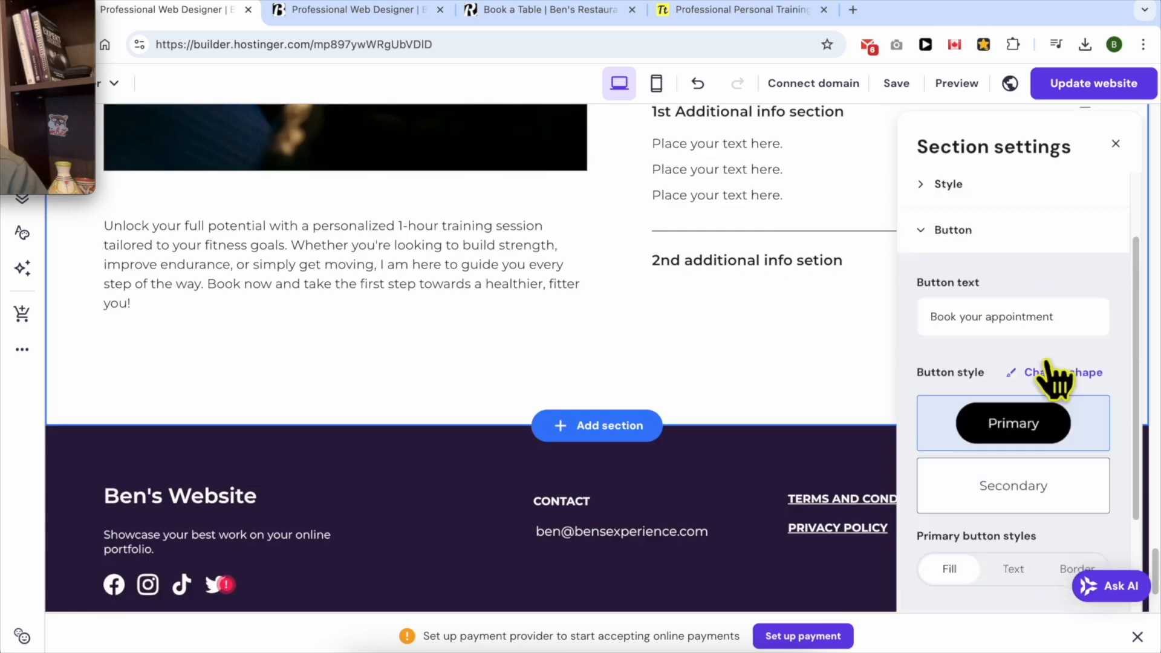
{"action": "left_click", "coordinate": [1116, 145]}
- Examine the restyled kids appointment section from its title down to the additional info sections and description
{"action": "scroll", "coordinate": [831, 345], "scroll_direction": "up", "scroll_amount": 8}
{"action": "scroll", "coordinate": [832, 357], "scroll_direction": "up", "scroll_amount": 3}
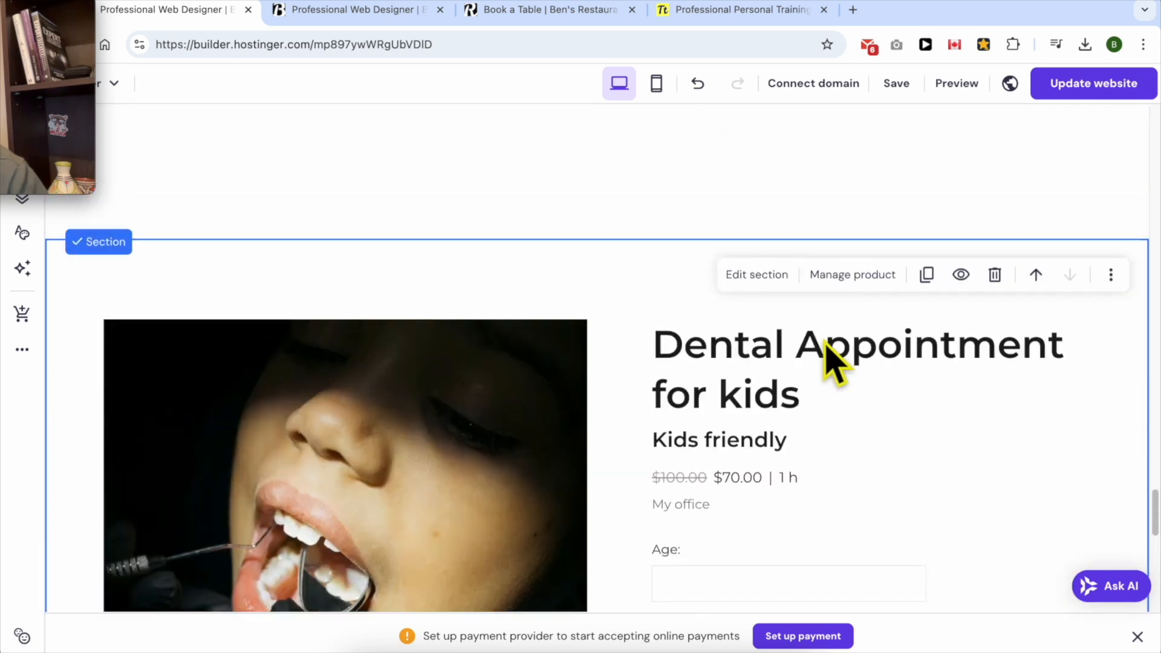
{"action": "scroll", "coordinate": [832, 357], "scroll_direction": "down", "scroll_amount": 15}
{"action": "scroll", "coordinate": [832, 357], "scroll_direction": "up", "scroll_amount": 5}
{"action": "scroll", "coordinate": [830, 363], "scroll_direction": "down", "scroll_amount": 5}
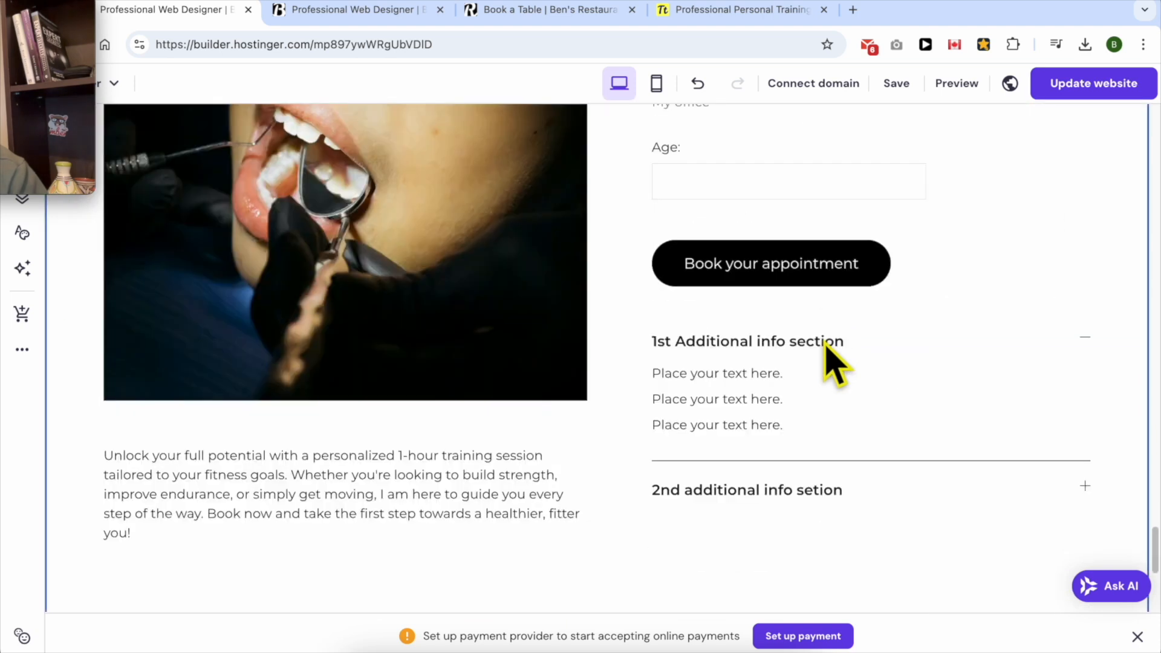
{"action": "scroll", "coordinate": [835, 363], "scroll_direction": "down", "scroll_amount": 1}
{"action": "scroll", "coordinate": [837, 367], "scroll_direction": "up", "scroll_amount": 10}
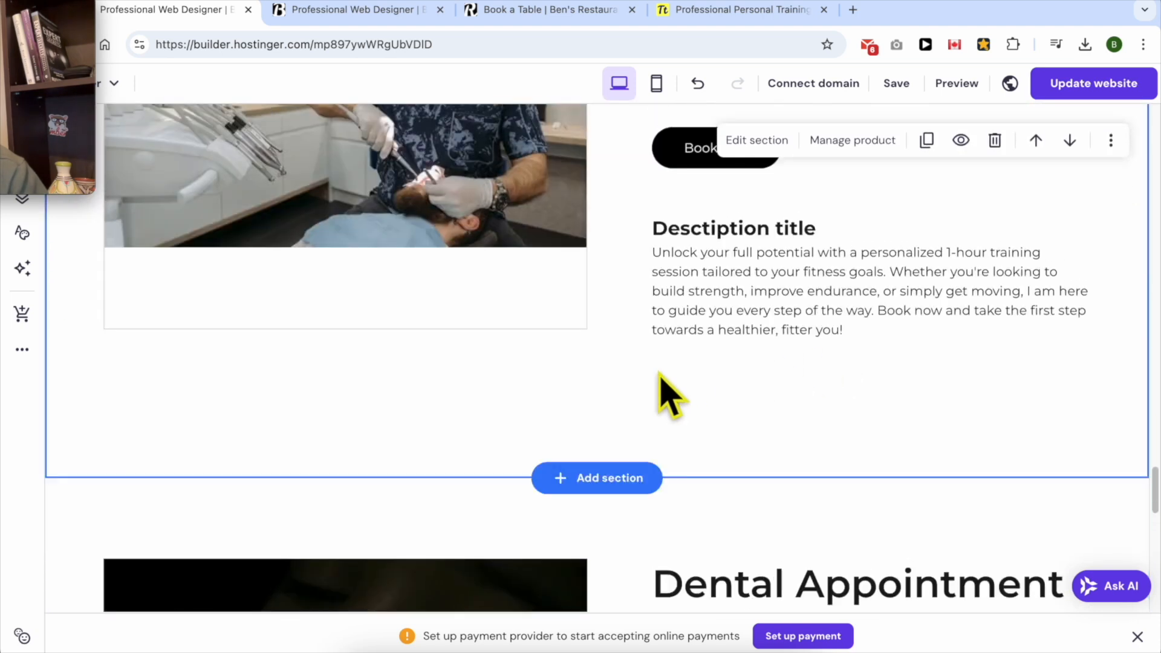
- Delete the "Dental appointment for adults" section above the kids appointment section
{"action": "scroll", "coordinate": [631, 517], "scroll_direction": "up", "scroll_amount": 6}
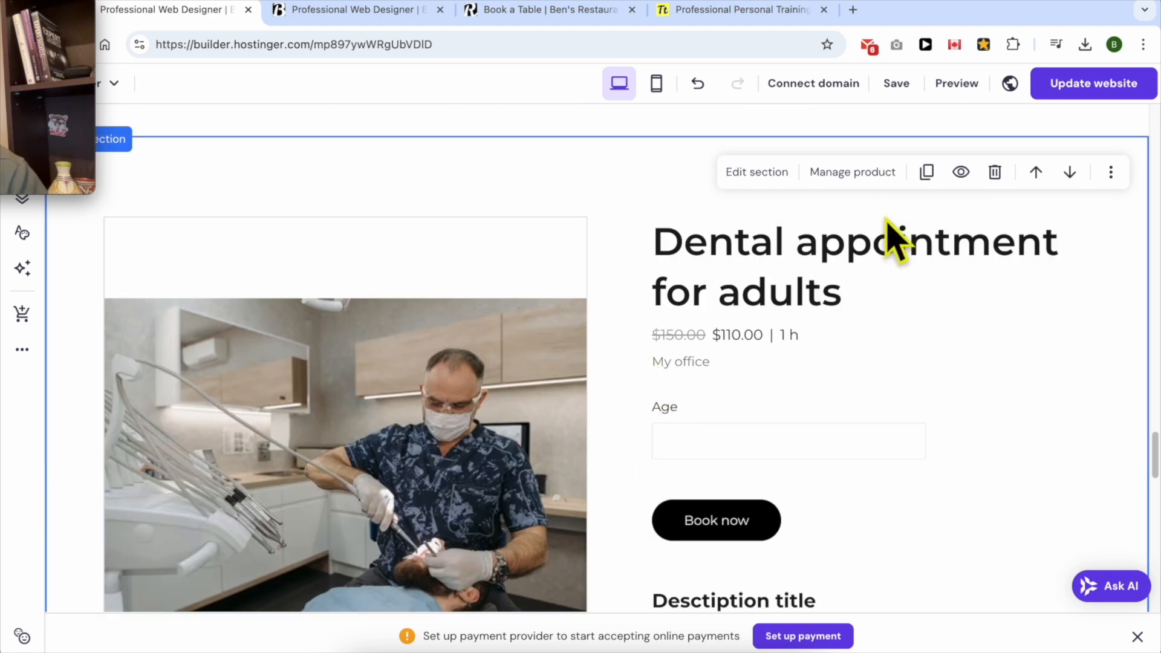
{"action": "left_click", "coordinate": [995, 173]}
{"action": "scroll", "coordinate": [695, 315], "scroll_direction": "up", "scroll_amount": 1}
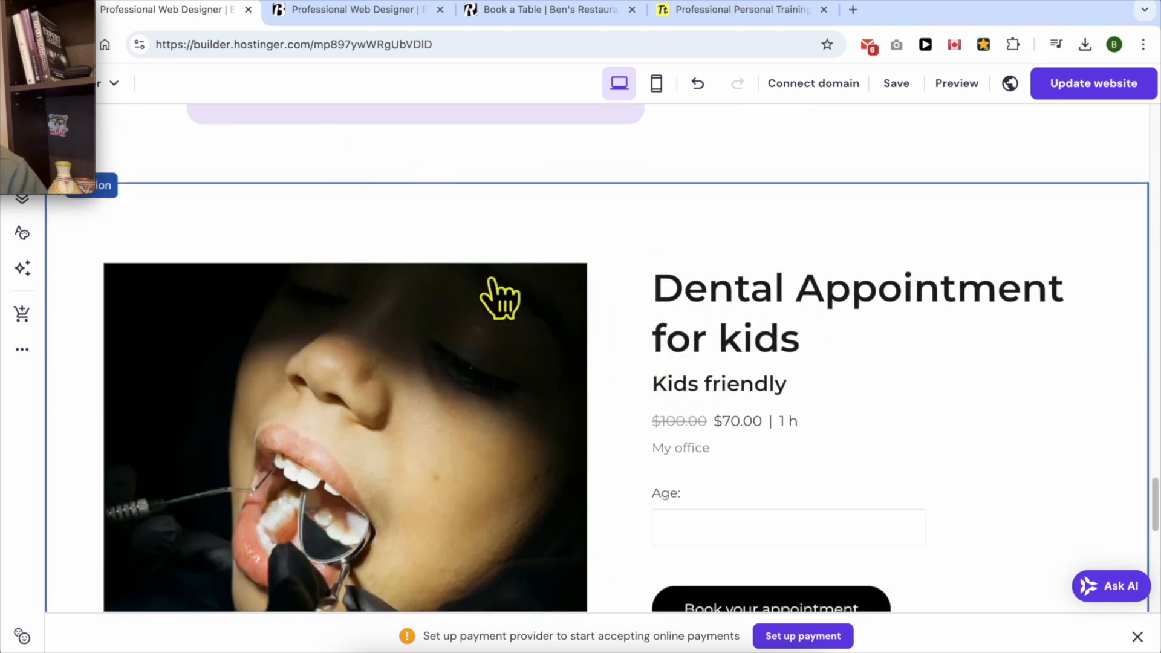
- Add a blank section directly above the kids appointment section and reduce its height to a narrow strip
{"action": "left_click", "coordinate": [622, 185]}
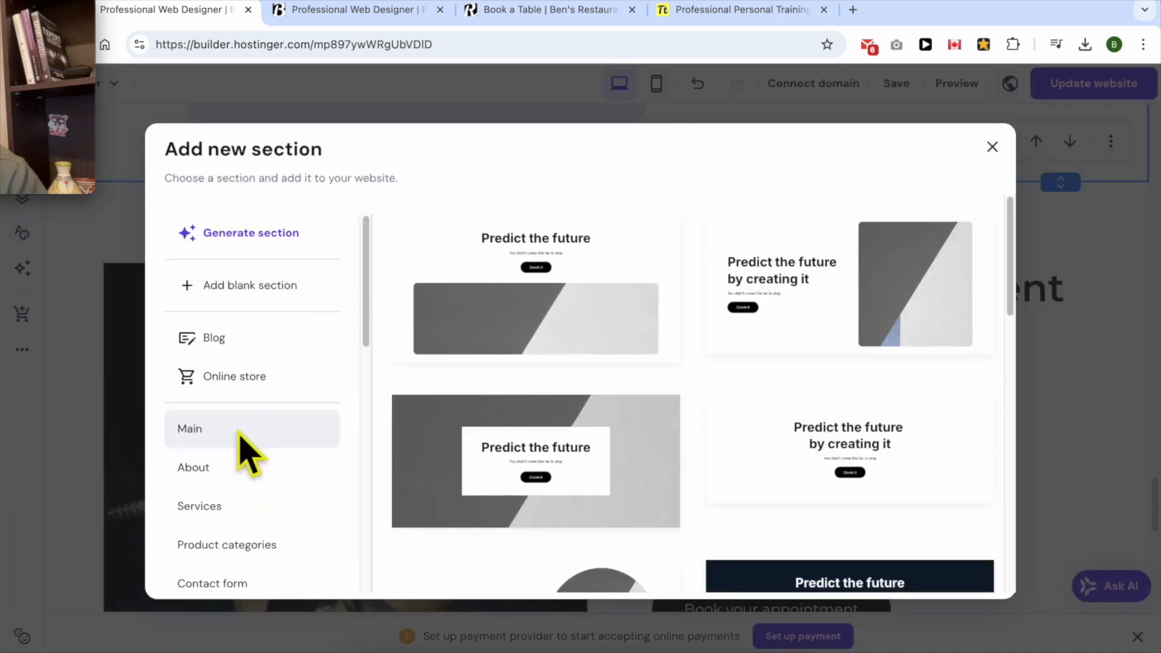
{"action": "scroll", "coordinate": [260, 463], "scroll_direction": "down", "scroll_amount": 3}
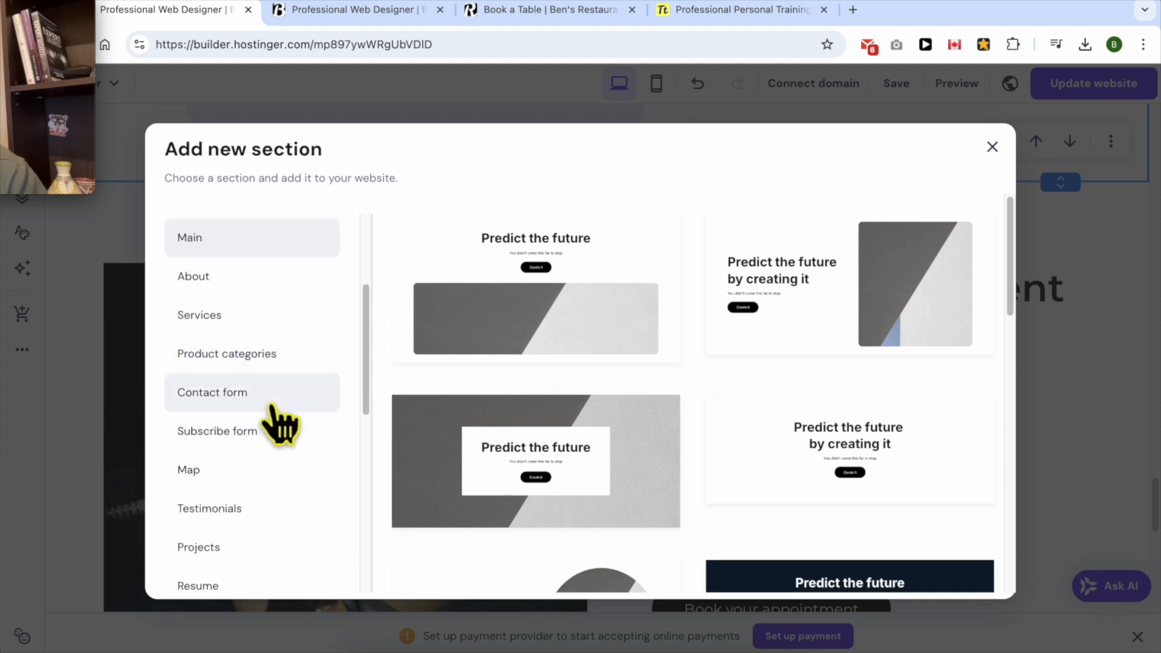
{"action": "scroll", "coordinate": [271, 407], "scroll_direction": "up", "scroll_amount": 3}
{"action": "left_click", "coordinate": [284, 304]}
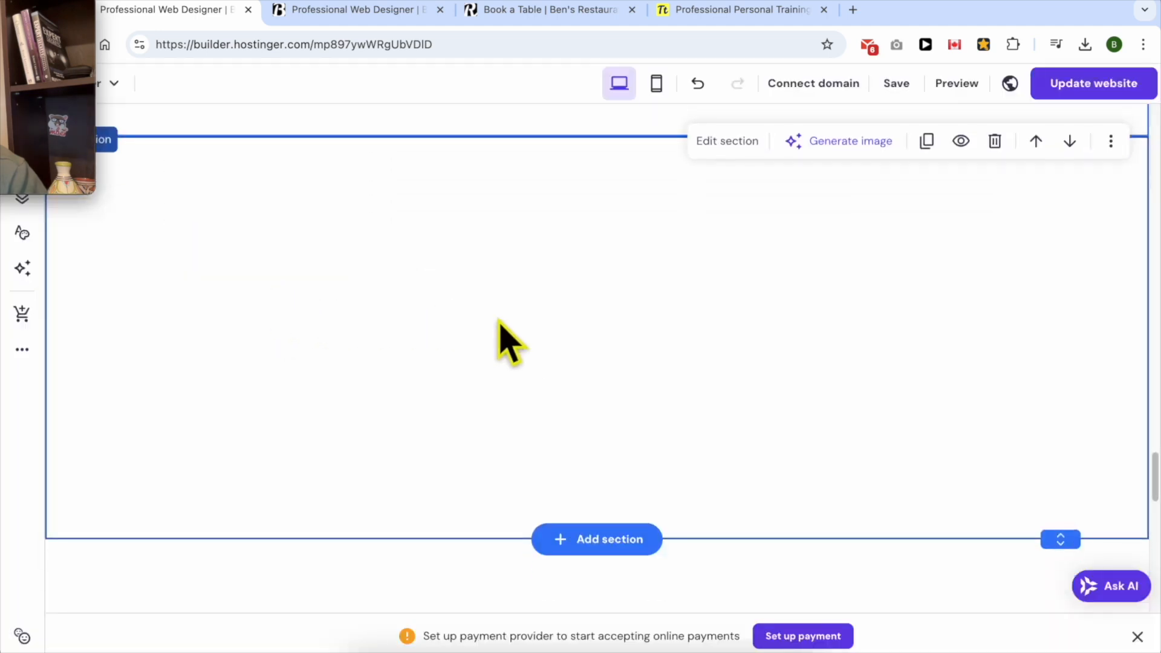
{"action": "left_click_drag", "start_coordinate": [1061, 539], "coordinate": [1016, 219]}
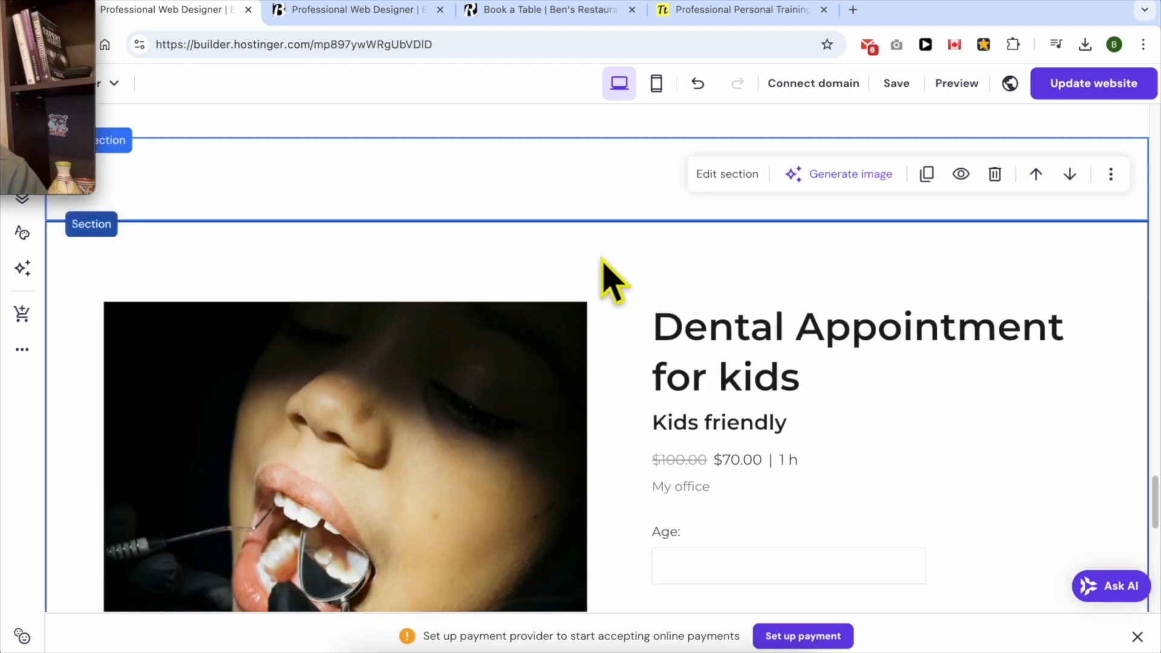
- Place a text element in the blank section above the kids appointment section and open its placeholder text for editing
{"action": "scroll", "coordinate": [423, 327], "scroll_direction": "up", "scroll_amount": 3}
{"action": "left_click_drag", "start_coordinate": [64, 7], "coordinate": [1099, 2]}
{"action": "left_click", "coordinate": [23, 163]}
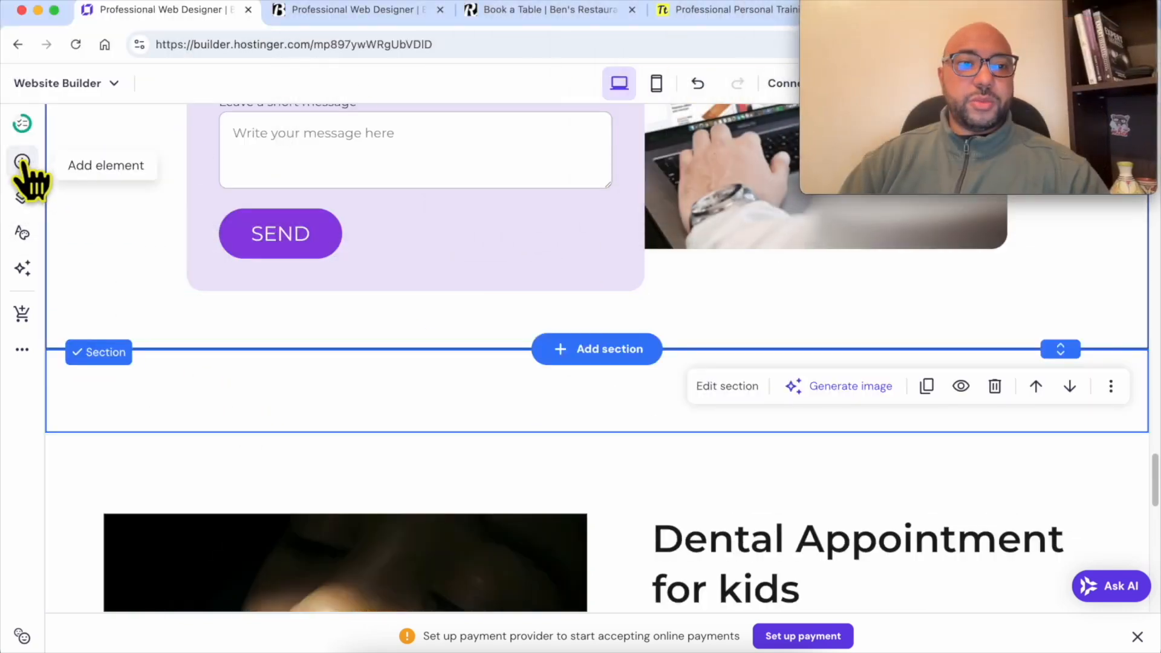
{"action": "left_click", "coordinate": [23, 162]}
{"action": "left_click_drag", "start_coordinate": [99, 266], "coordinate": [571, 417]}
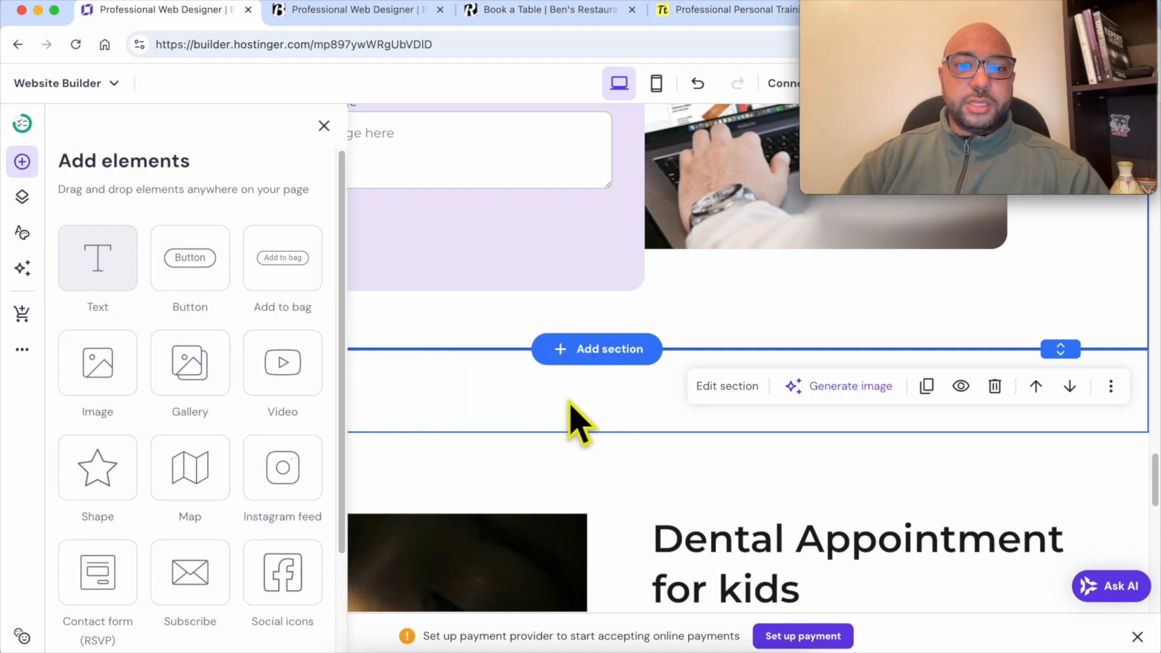
{"action": "double_click", "coordinate": [607, 386]}
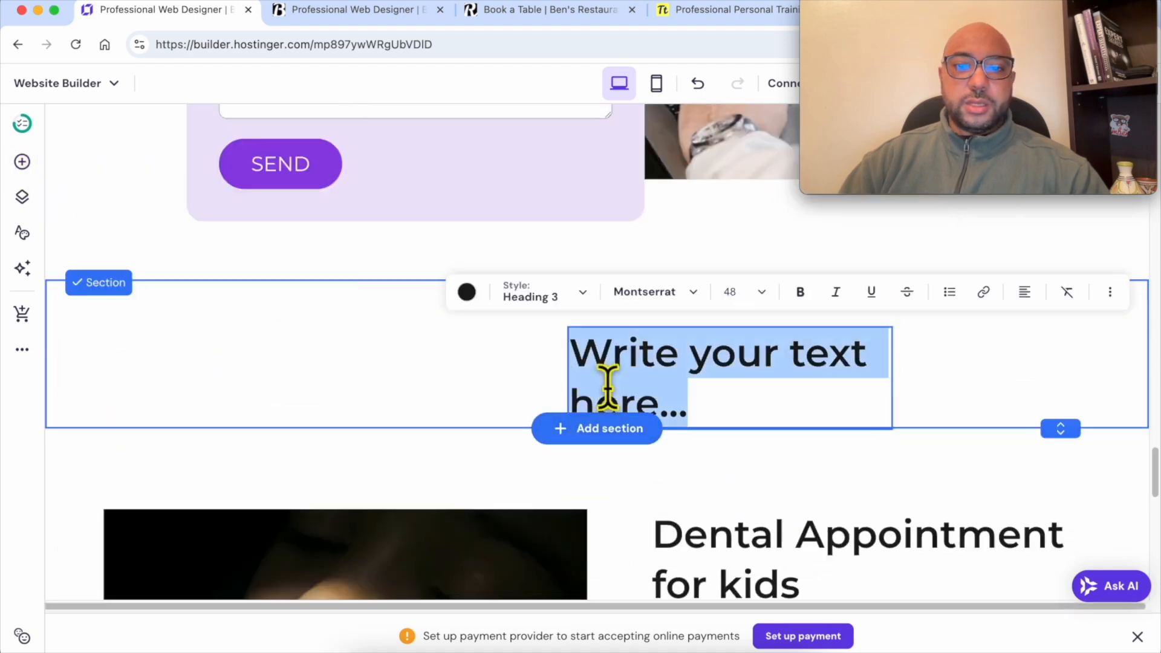
- Replace the placeholder text with the heading "BOOK YOUR DENTAL APPOINTMENT" in capital letters
{"action": "type", "text": "Book your dental appointment"}
{"action": "key", "text": "super+a"}
{"action": "type", "text": "BOOK YO"}
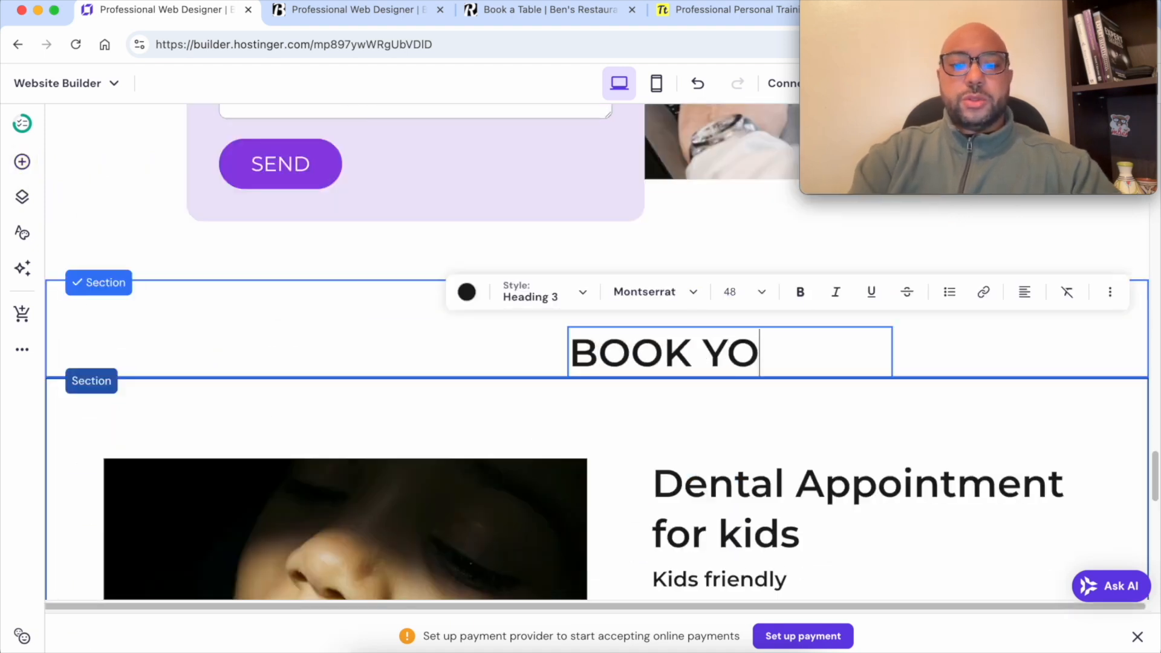
{"action": "type", "text": "UR DENTAL APPOINTMENT"}
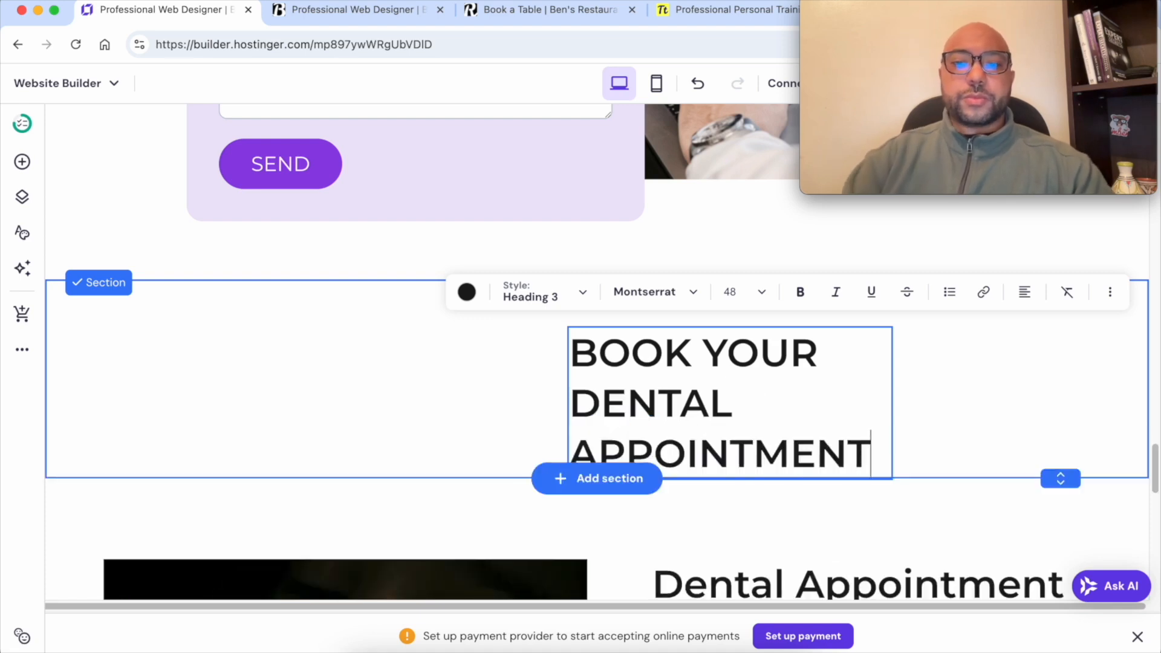
{"action": "key", "text": "Escape"}
- Resize the heading's text box so the heading wraps onto two lines, and place it near the middle of the section
{"action": "left_click_drag", "start_coordinate": [569, 399], "coordinate": [166, 381]}
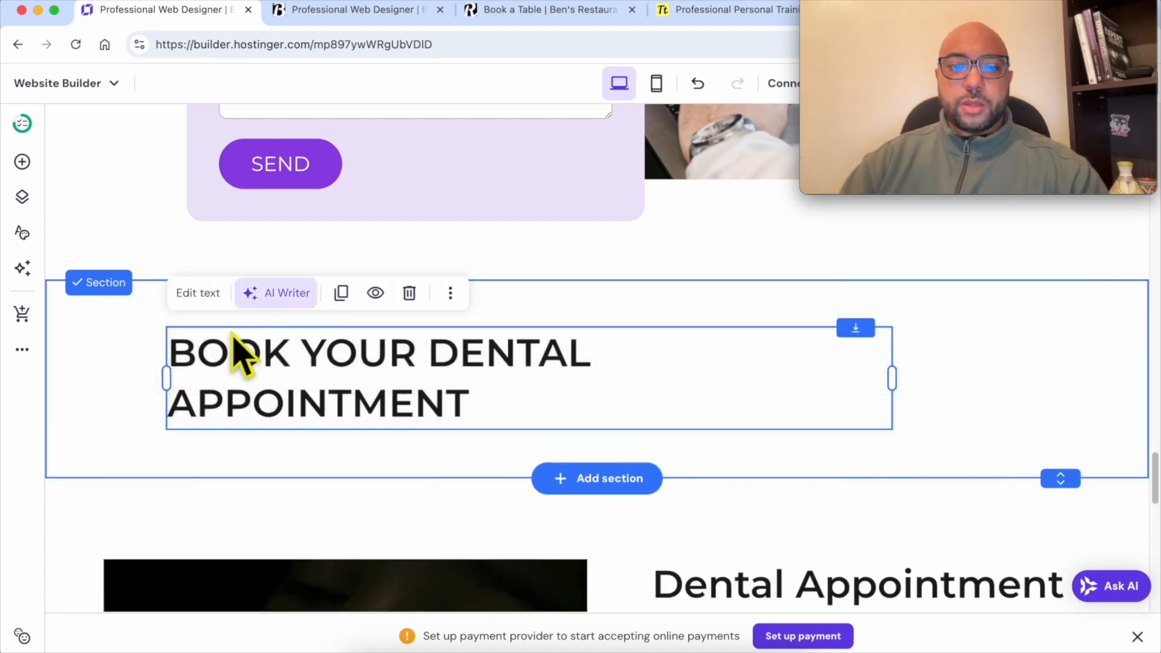
{"action": "left_click_drag", "start_coordinate": [892, 385], "coordinate": [621, 381]}
{"action": "left_click_drag", "start_coordinate": [254, 350], "coordinate": [454, 357]}
- Open the text formatting options of the "BOOK YOUR DENTAL APPOINTMENT" heading
{"action": "left_click", "coordinate": [392, 277]}
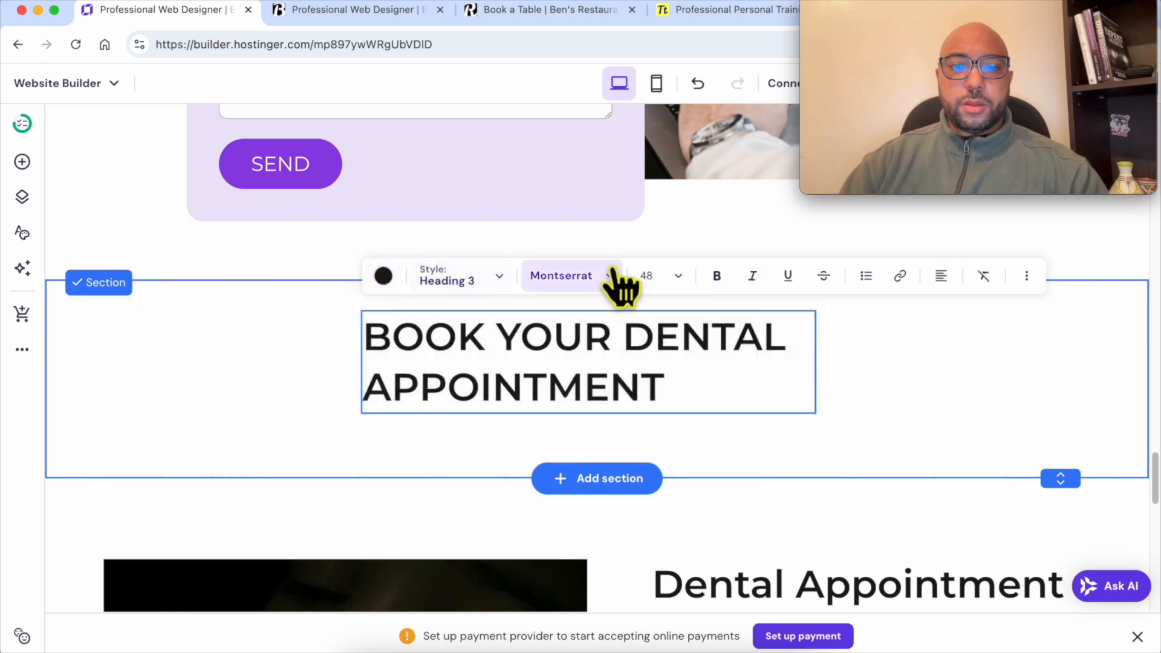
- Center-align the "BOOK YOUR DENTAL APPOINTMENT" heading text
{"action": "left_click", "coordinate": [938, 277]}
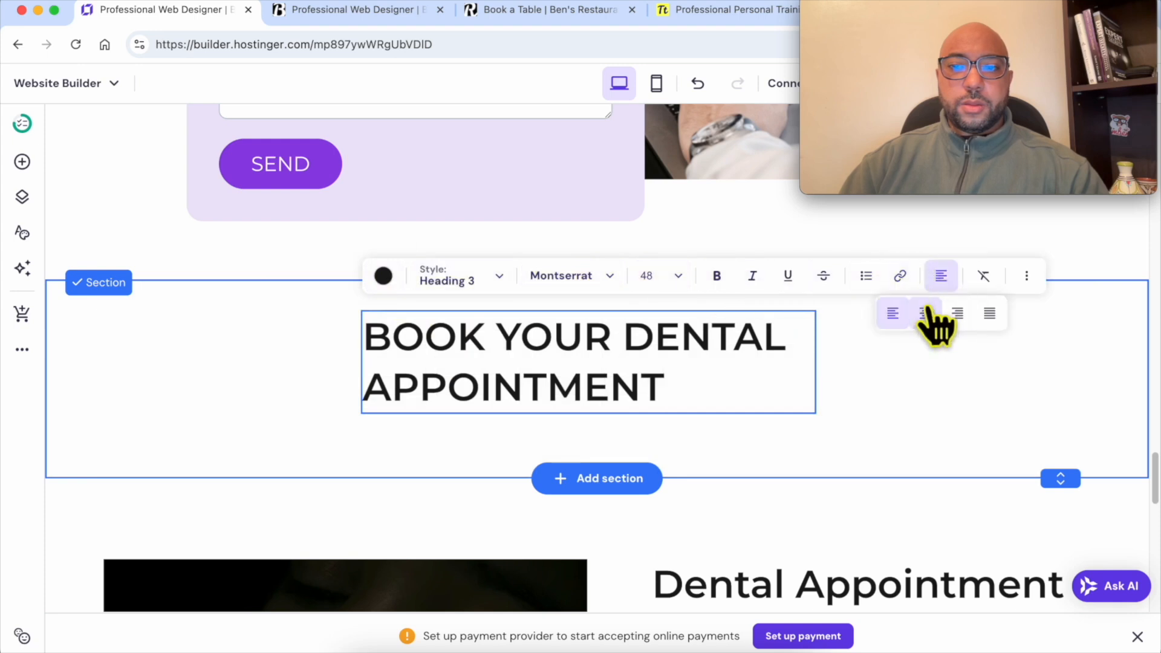
{"action": "left_click", "coordinate": [926, 314]}
{"action": "key", "text": "Escape"}
- Move the heading to the top center of its section and shrink the section's height to fit the two text lines
{"action": "left_click_drag", "start_coordinate": [1055, 473], "coordinate": [1058, 417]}
{"action": "left_click", "coordinate": [931, 327]}
{"action": "left_click_drag", "start_coordinate": [637, 359], "coordinate": [609, 484]}
{"action": "scroll", "coordinate": [618, 387], "scroll_direction": "down", "scroll_amount": 4}
{"action": "left_click_drag", "start_coordinate": [612, 258], "coordinate": [627, 236]}
{"action": "scroll", "coordinate": [913, 345], "scroll_direction": "up", "scroll_amount": 4}
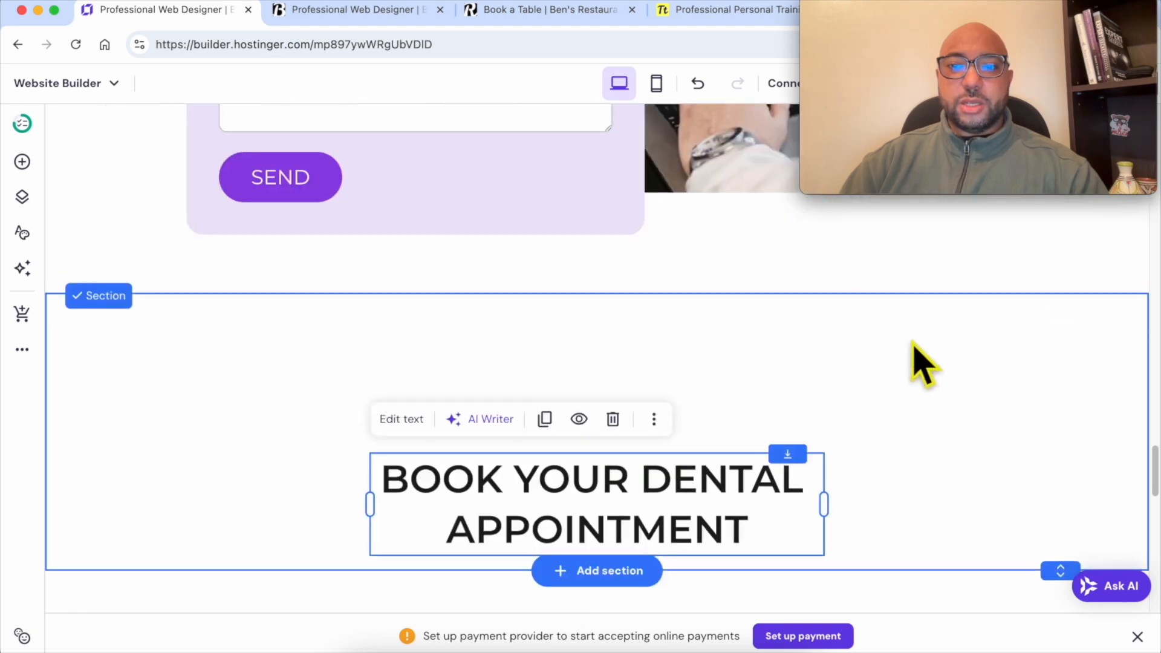
{"action": "left_click_drag", "start_coordinate": [1061, 568], "coordinate": [1062, 481]}
{"action": "left_click_drag", "start_coordinate": [749, 491], "coordinate": [746, 353]}
{"action": "left_click_drag", "start_coordinate": [1055, 555], "coordinate": [1056, 390]}
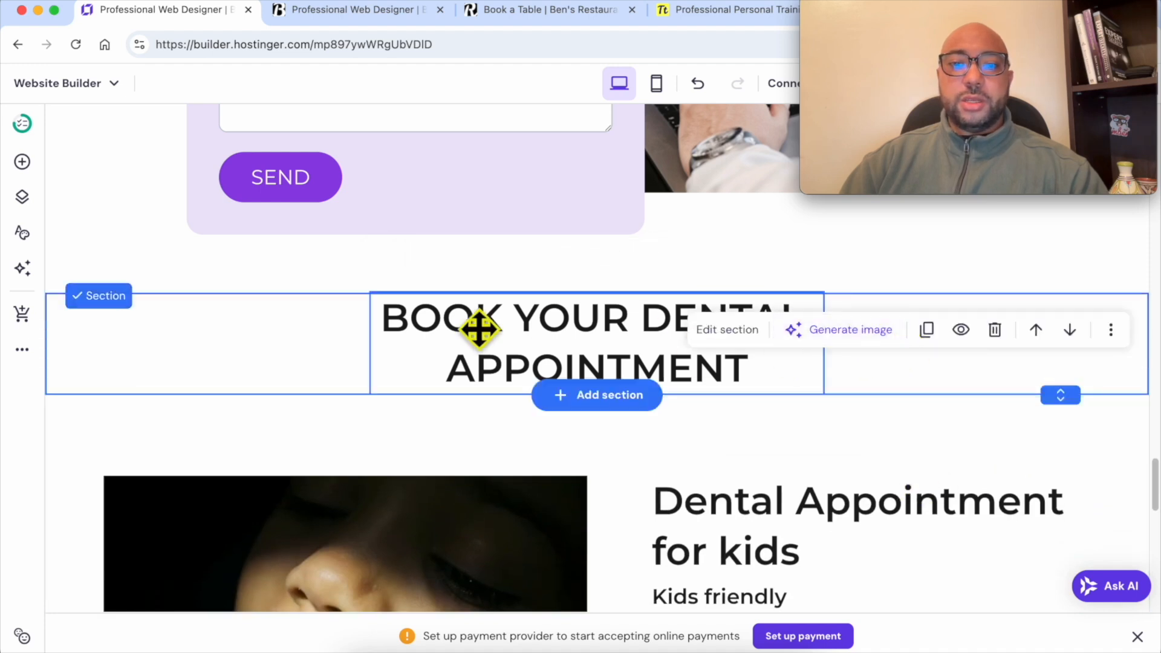
- Set the heading section's background to the light gray website color #f1f1f1
{"action": "left_click", "coordinate": [727, 330]}
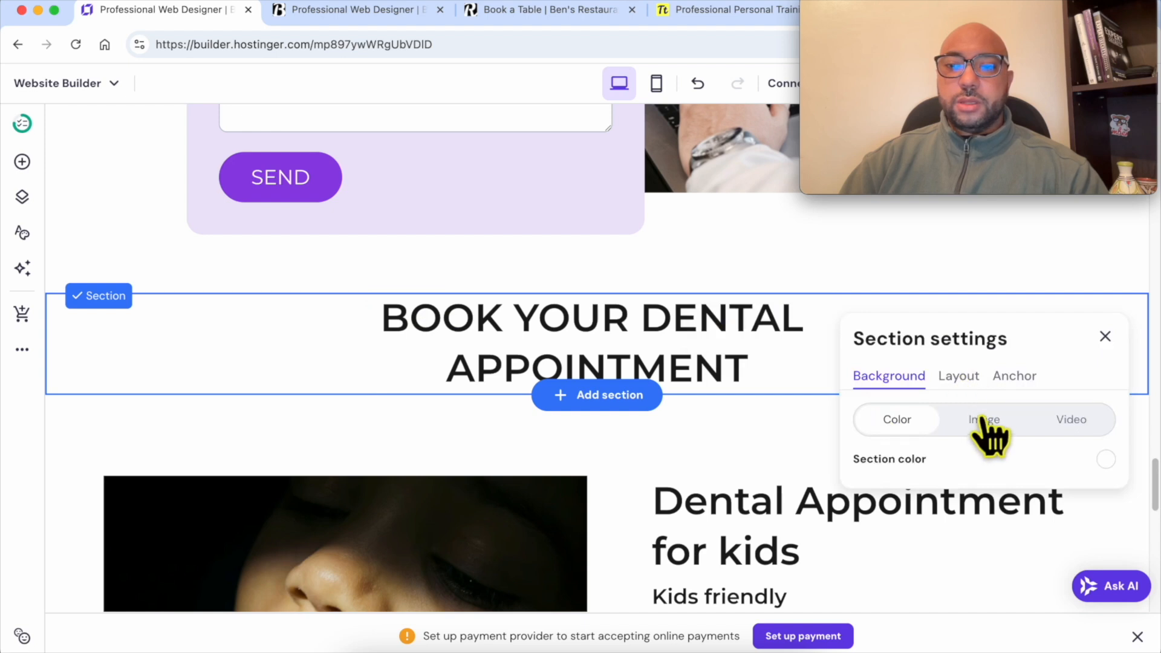
{"action": "left_click", "coordinate": [1106, 459]}
{"action": "left_click_drag", "start_coordinate": [787, 445], "coordinate": [670, 412]}
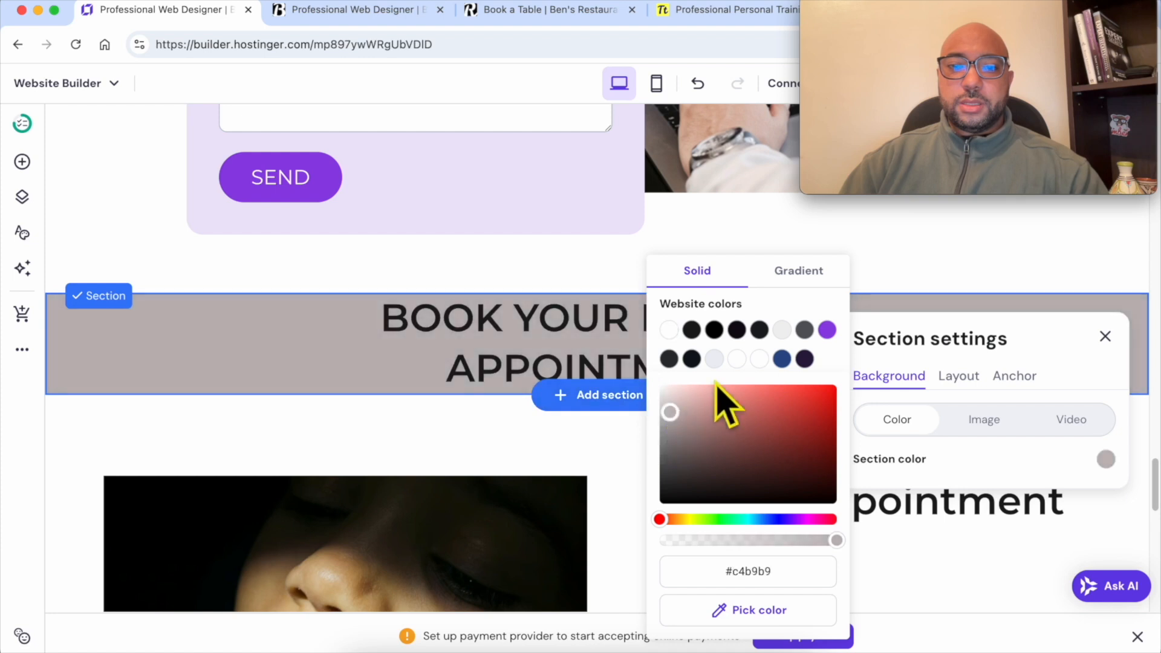
{"action": "left_click", "coordinate": [714, 359]}
{"action": "left_click", "coordinate": [782, 331]}
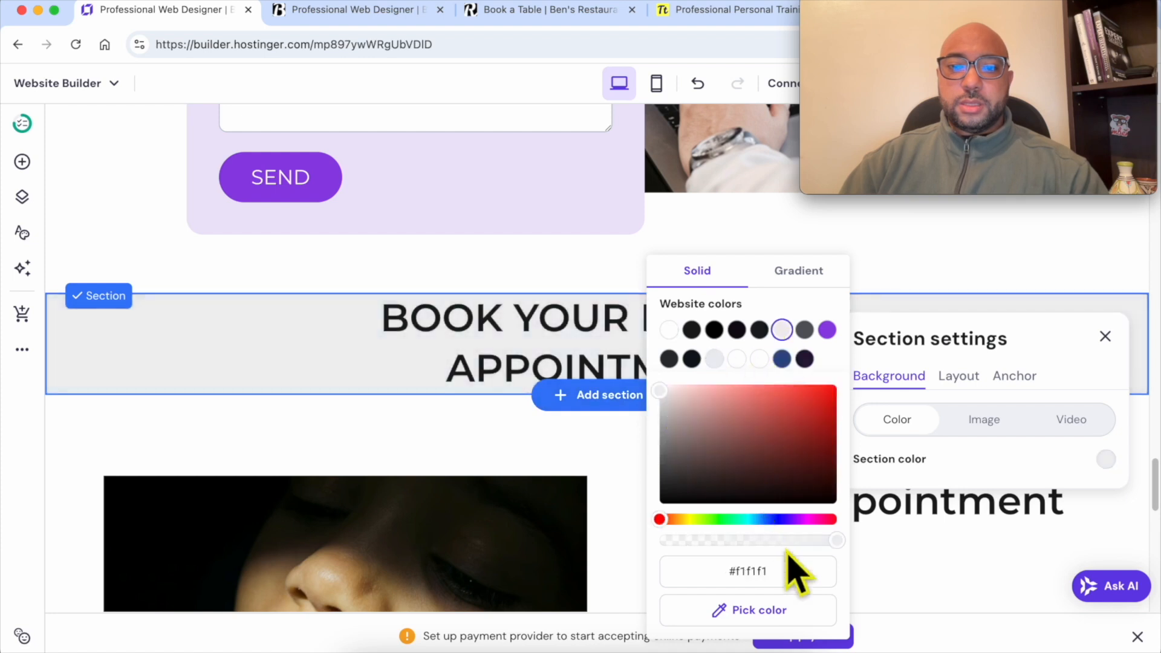
{"action": "left_click", "coordinate": [914, 582]}
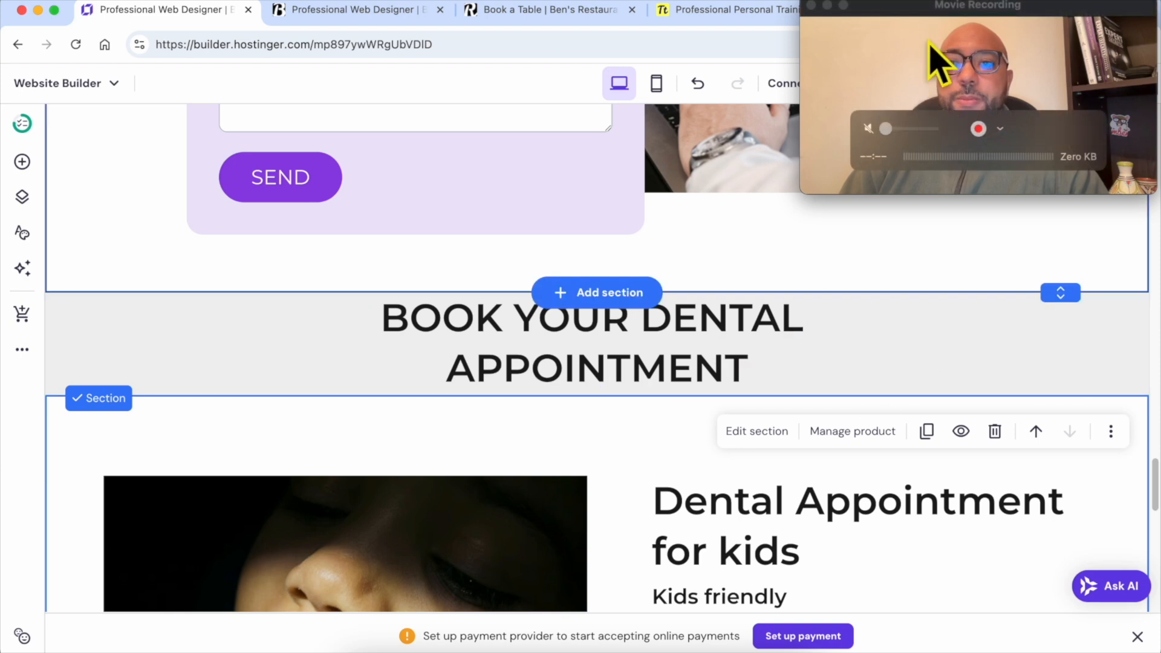
- Publish the website changes and open the live site
{"action": "left_click_drag", "start_coordinate": [938, 47], "coordinate": [938, 280]}
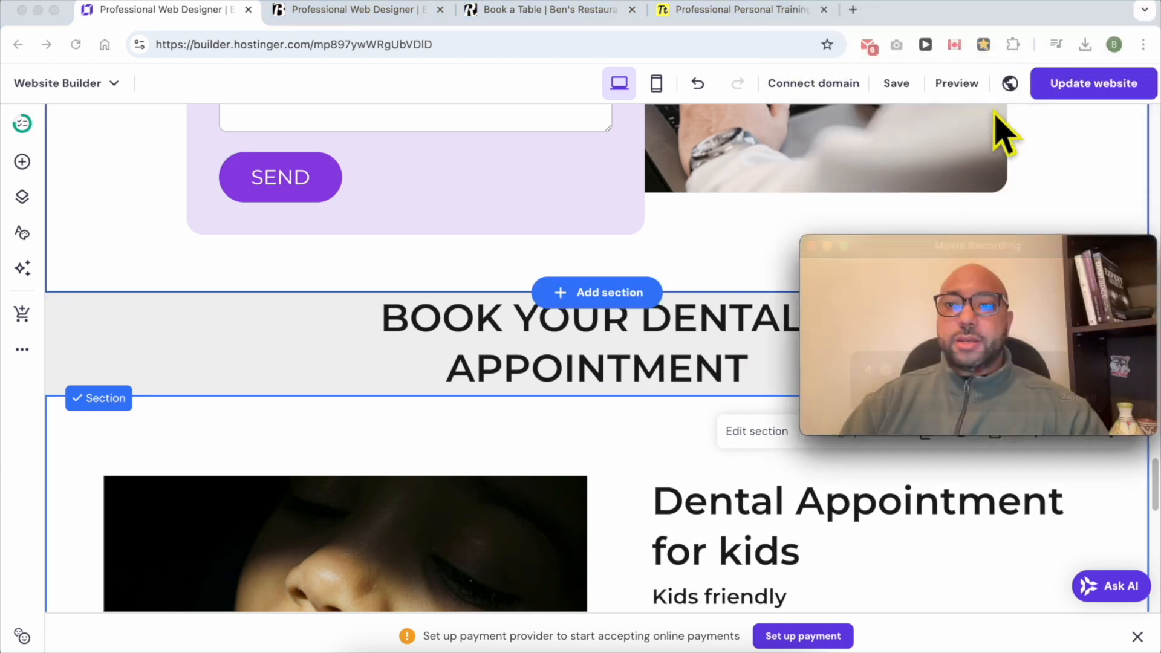
{"action": "left_click", "coordinate": [1083, 85]}
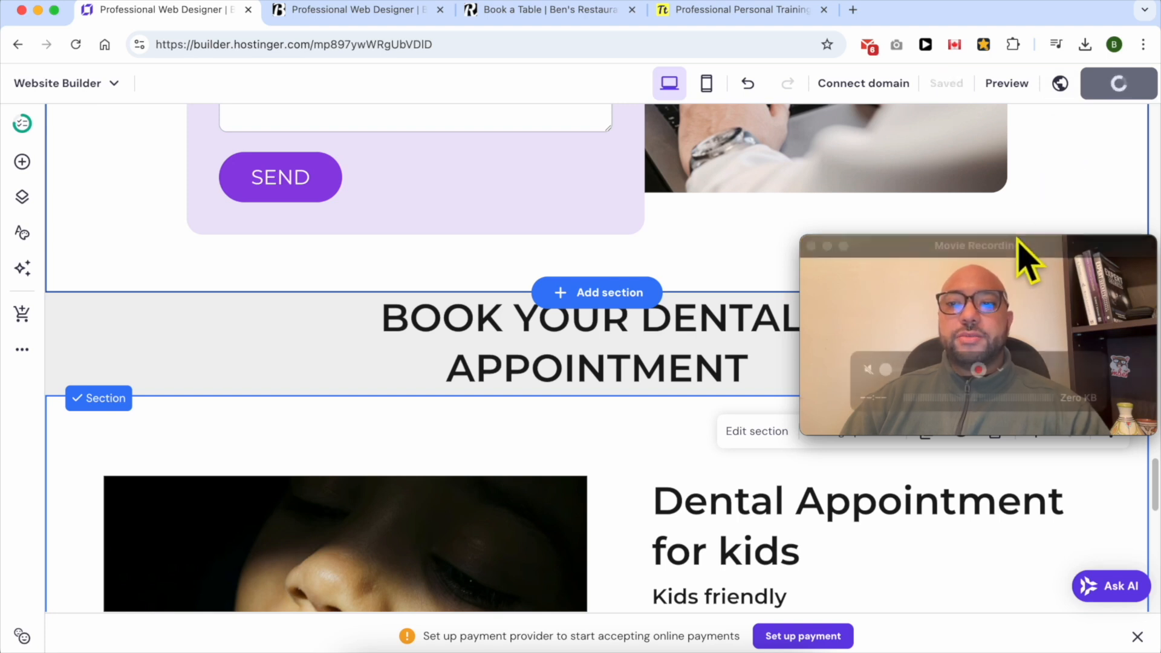
{"action": "left_click", "coordinate": [1017, 343]}
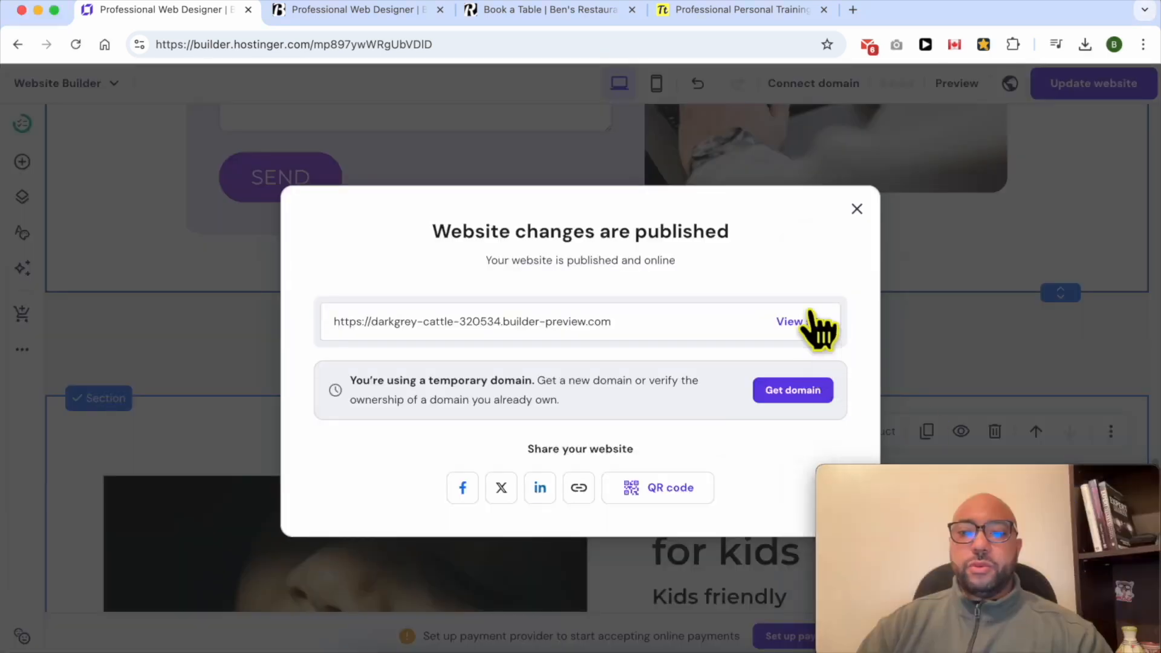
{"action": "left_click", "coordinate": [807, 320]}
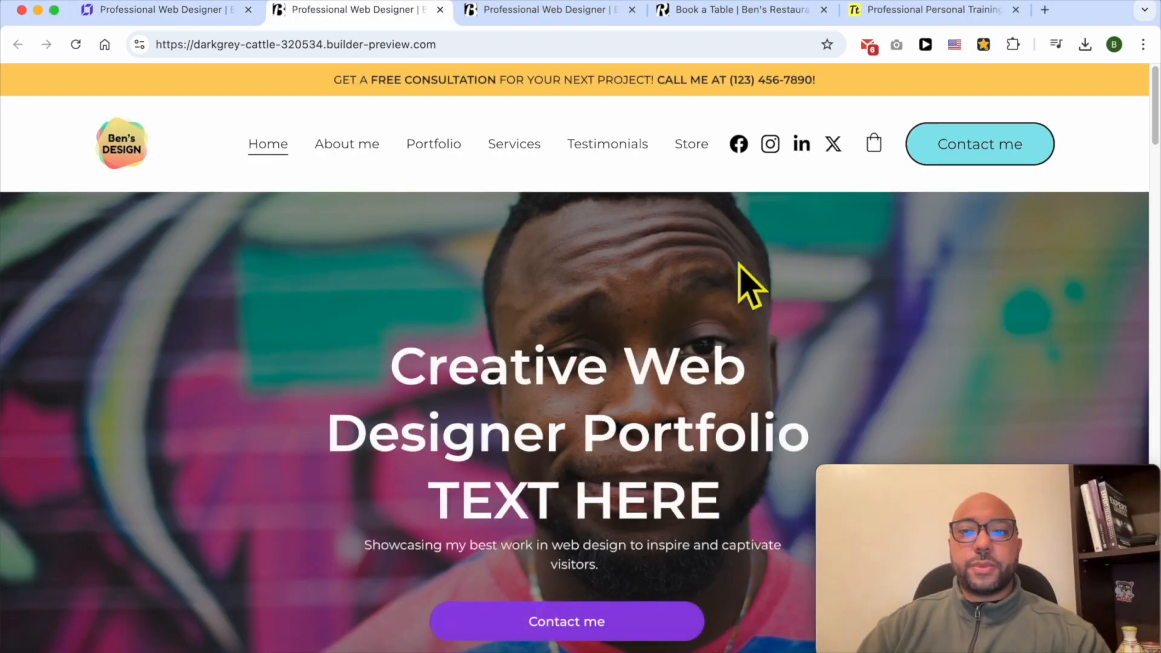
- Examine the dental booking heading and the kids' appointment section on the live home page
{"action": "scroll", "coordinate": [575, 285], "scroll_direction": "down", "scroll_amount": 20}
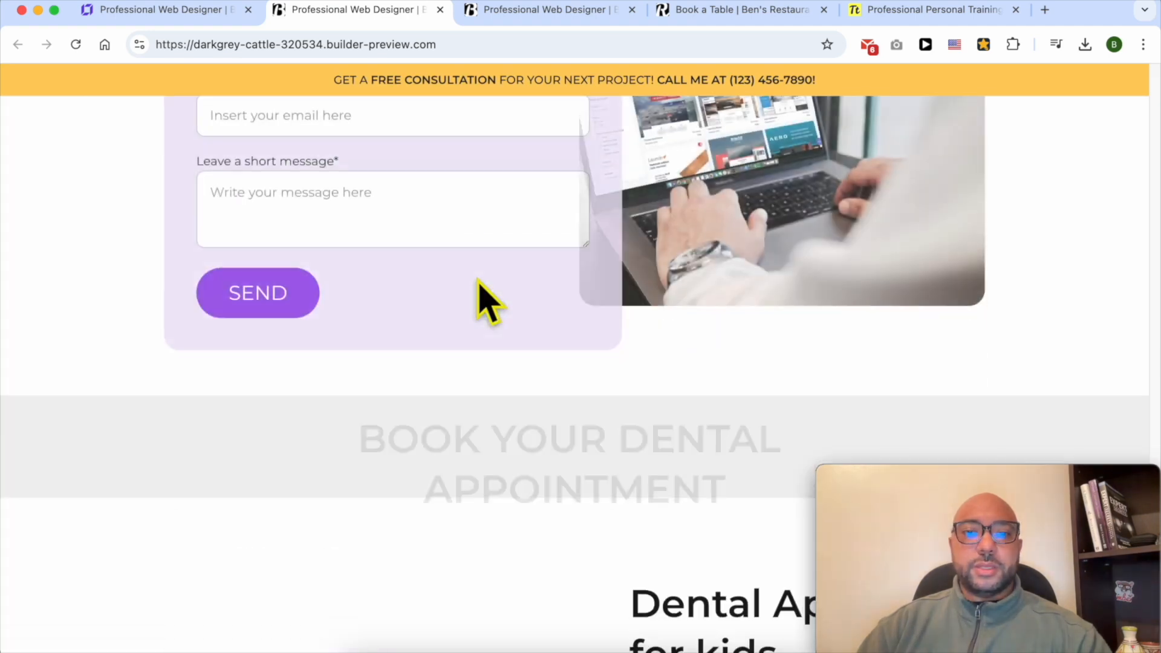
{"action": "scroll", "coordinate": [484, 302], "scroll_direction": "down", "scroll_amount": 12}
{"action": "scroll", "coordinate": [480, 304], "scroll_direction": "up", "scroll_amount": 8}
{"action": "left_click_drag", "start_coordinate": [786, 260], "coordinate": [371, 215]}
{"action": "left_click", "coordinate": [760, 277]}
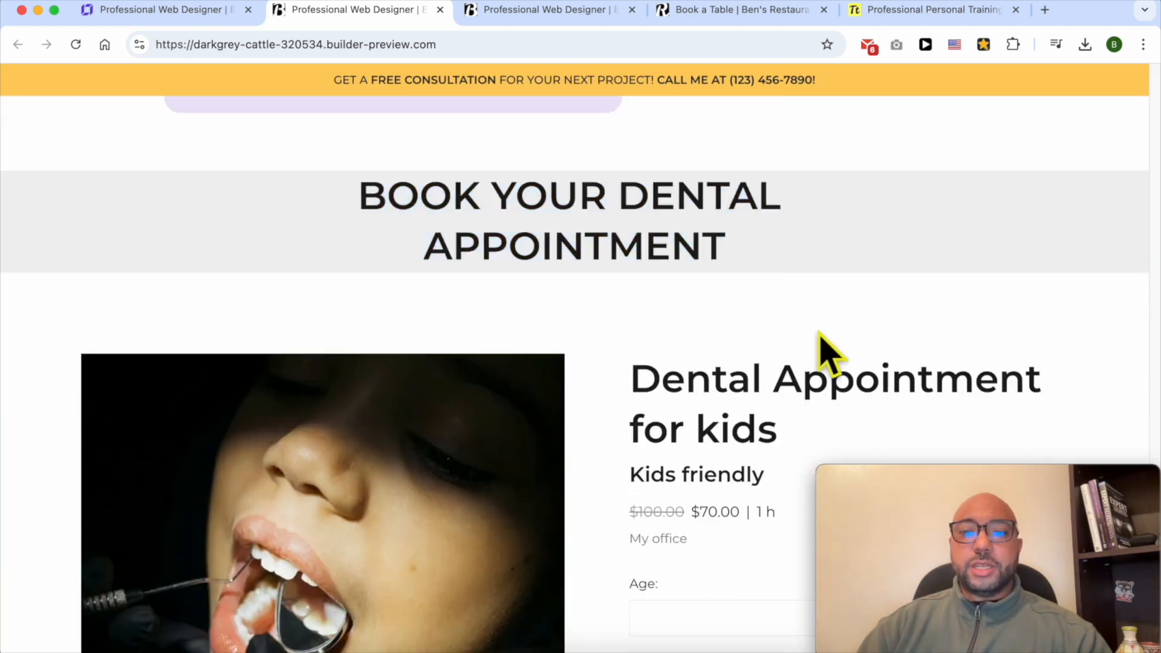
{"action": "scroll", "coordinate": [831, 355], "scroll_direction": "down", "scroll_amount": 3}
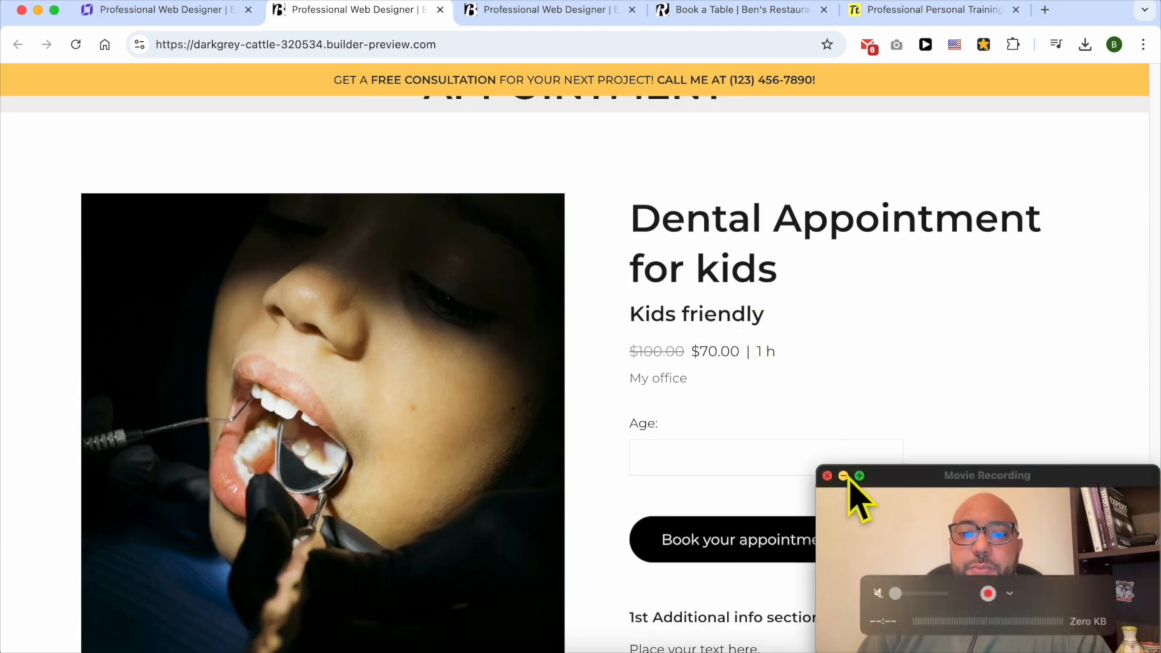
{"action": "left_click", "coordinate": [841, 475]}
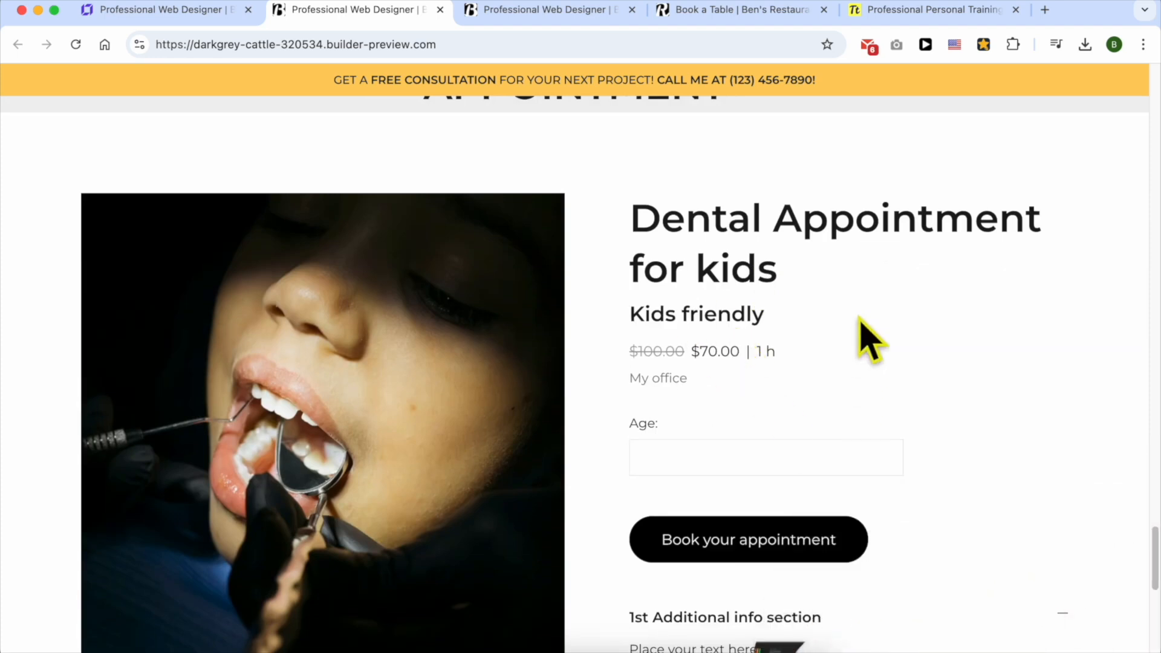
- Review the kids' appointment title, subtitle, discounted price, duration and location text on the live page
{"action": "triple_click", "coordinate": [720, 251]}
{"action": "triple_click", "coordinate": [719, 309]}
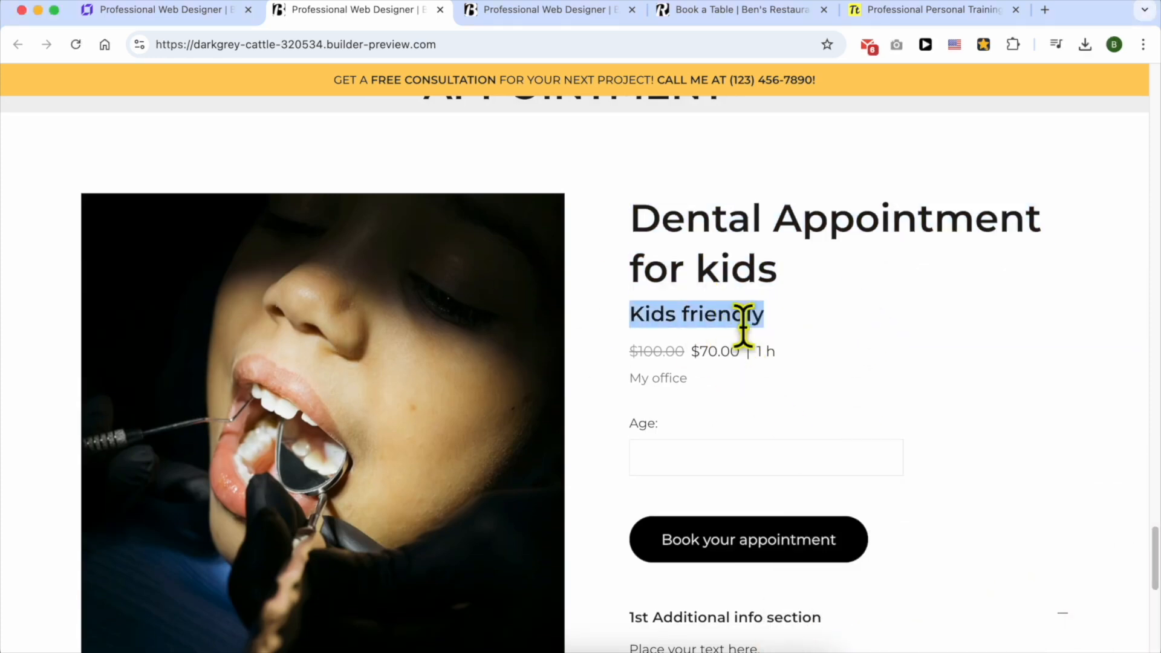
{"action": "double_click", "coordinate": [657, 352]}
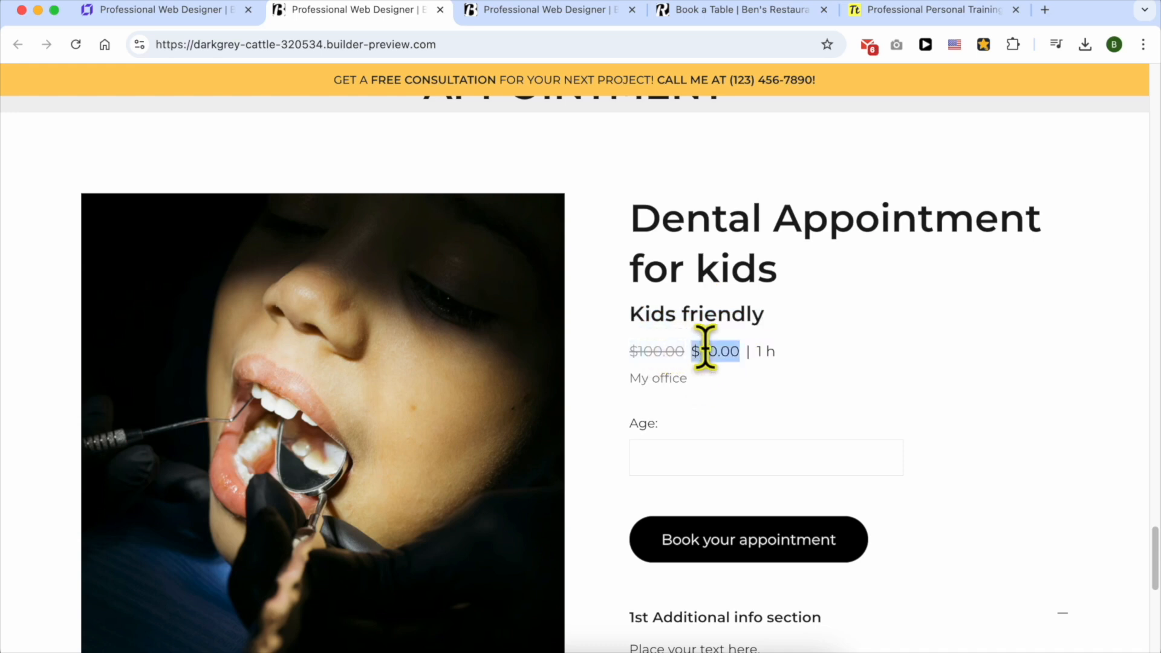
{"action": "triple_click", "coordinate": [664, 378]}
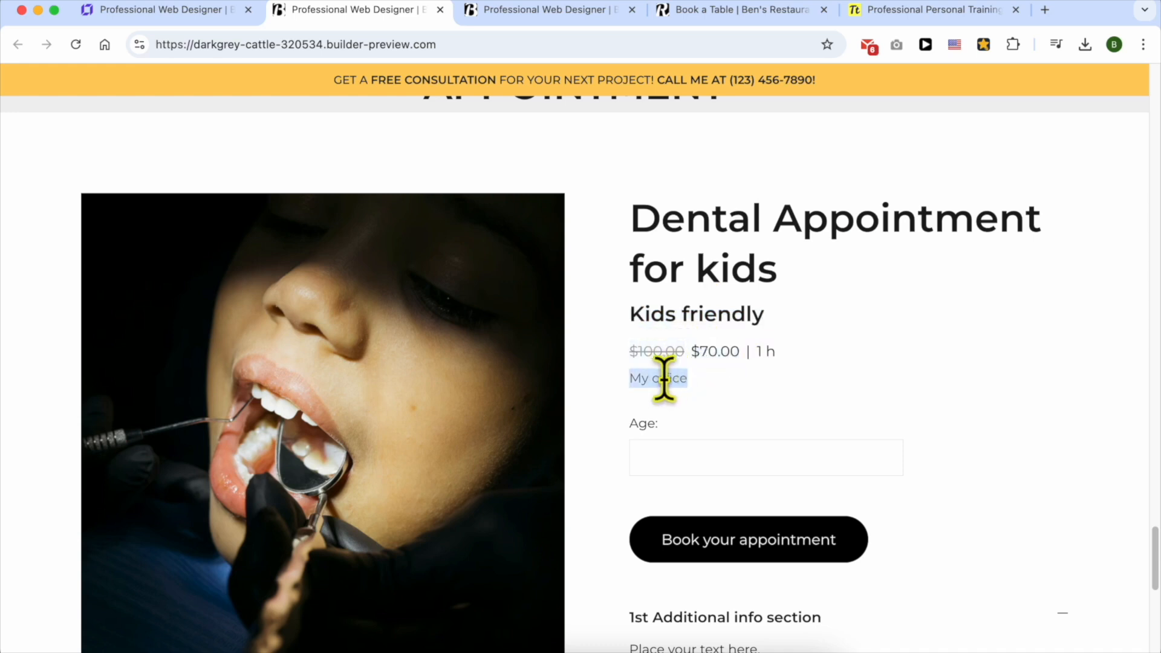
{"action": "triple_click", "coordinate": [623, 382]}
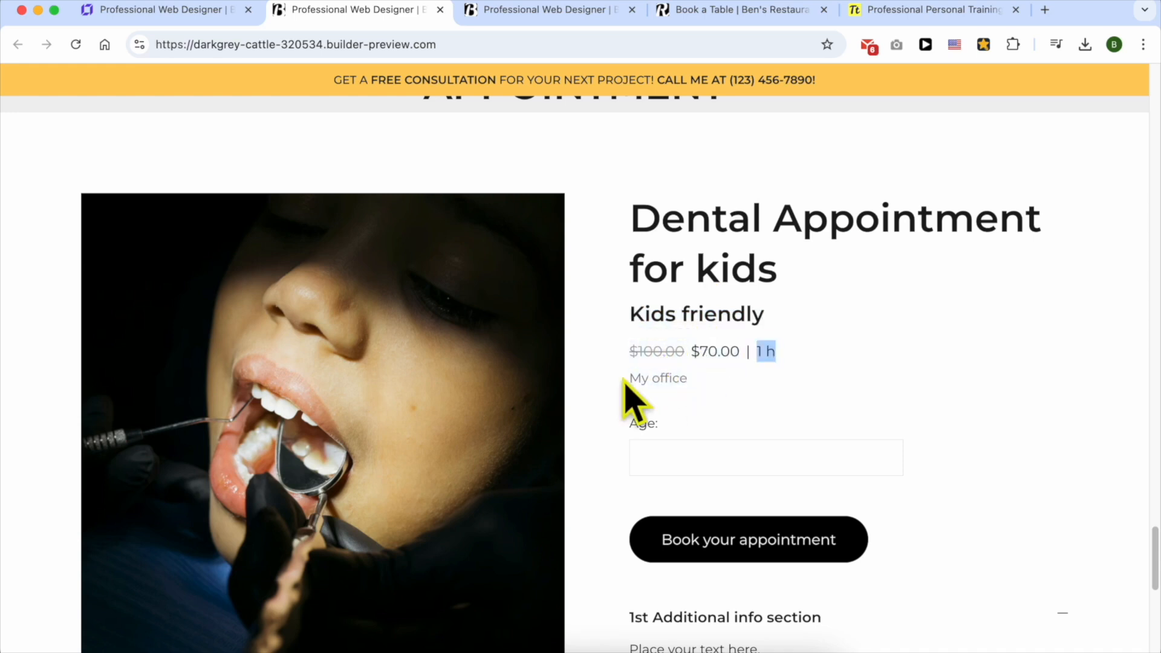
{"action": "left_click", "coordinate": [678, 382]}
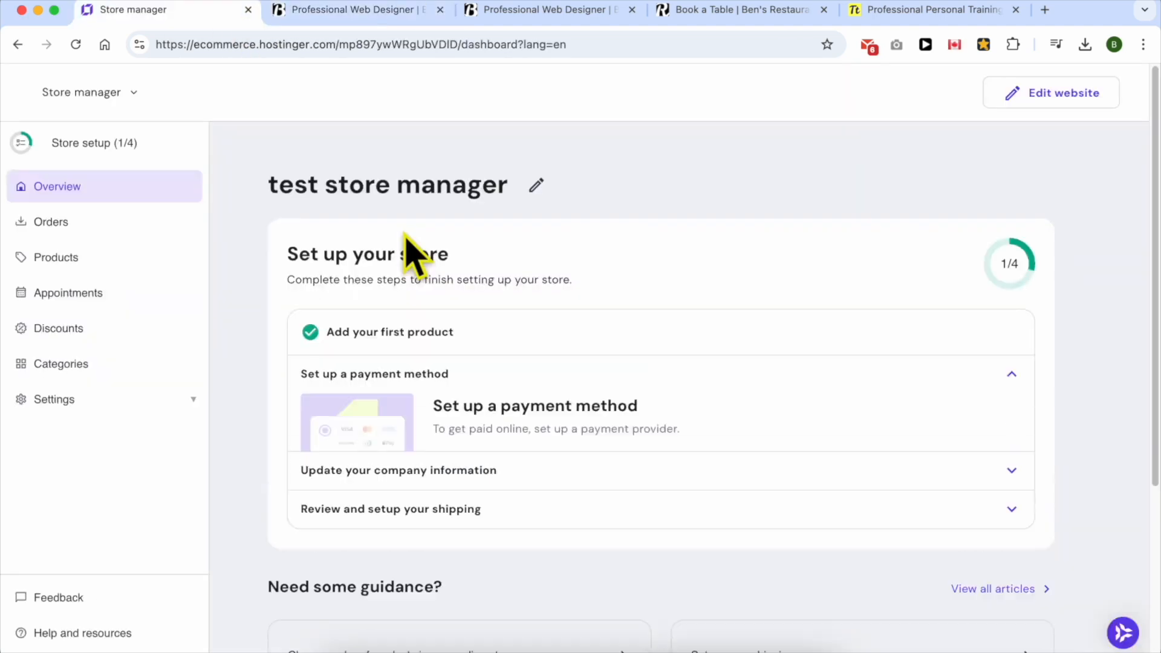
- In the store manager, update the location text of the "Dental appointment for adults" product and save it
{"action": "left_click", "coordinate": [72, 222]}
{"action": "left_click", "coordinate": [88, 254]}
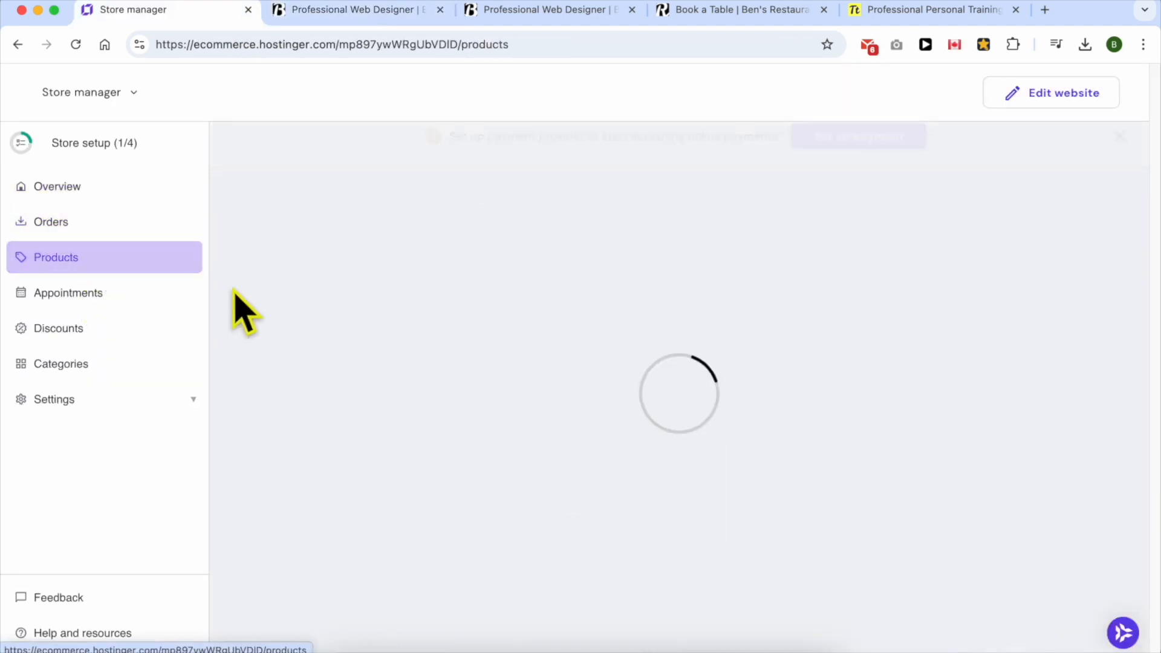
{"action": "left_click", "coordinate": [1005, 417]}
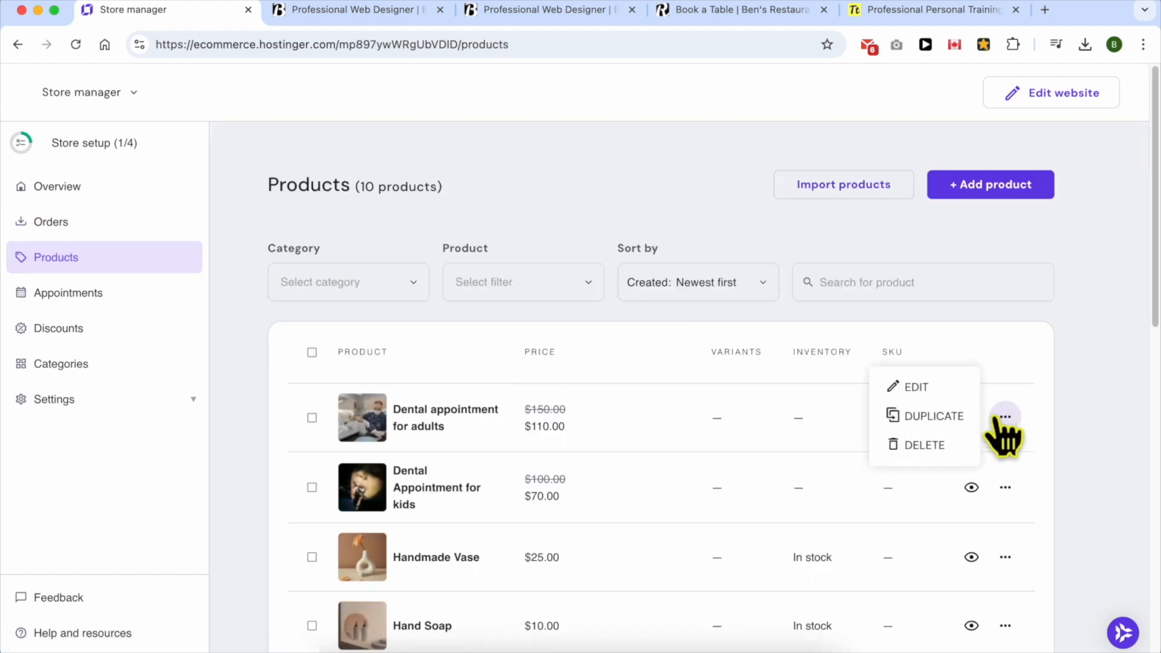
{"action": "left_click", "coordinate": [940, 386]}
{"action": "scroll", "coordinate": [463, 454], "scroll_direction": "down", "scroll_amount": 15}
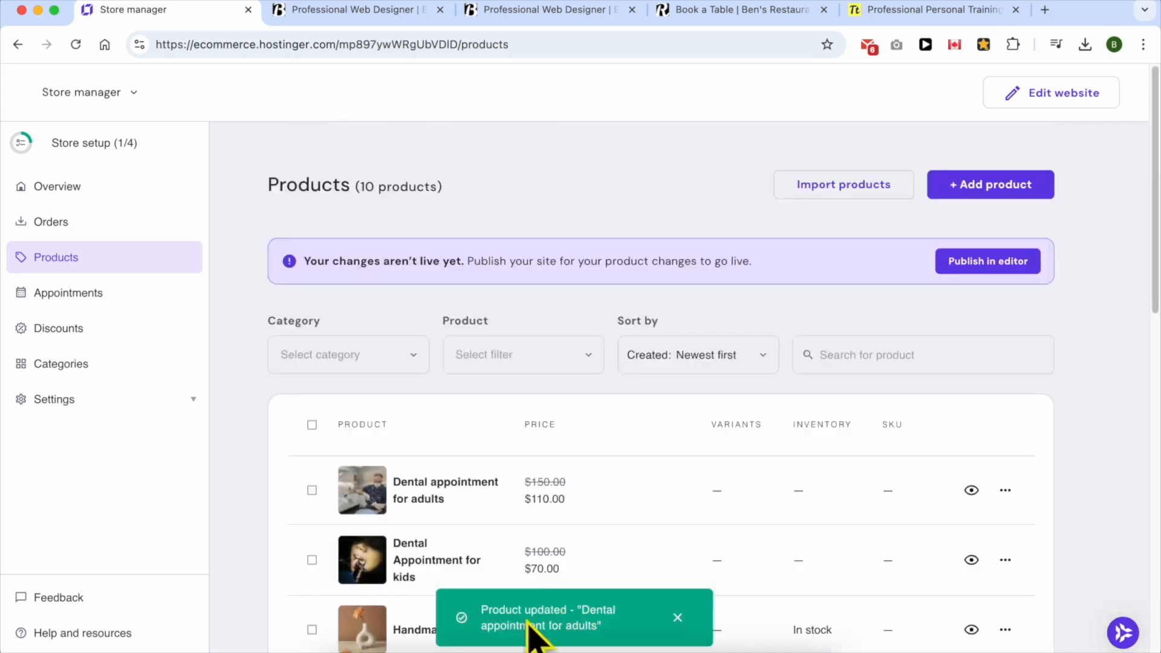
- Switch back to the live site, reload it and check the location line of the kids' dental appointment
{"action": "left_click", "coordinate": [363, 10]}
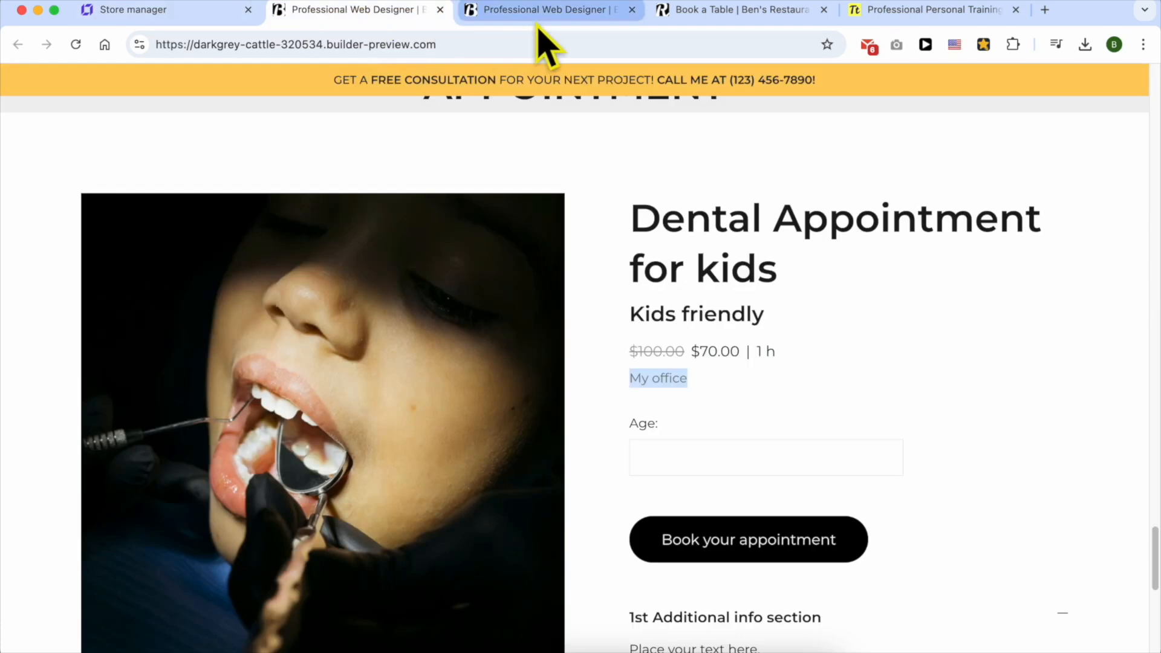
{"action": "left_click", "coordinate": [75, 44]}
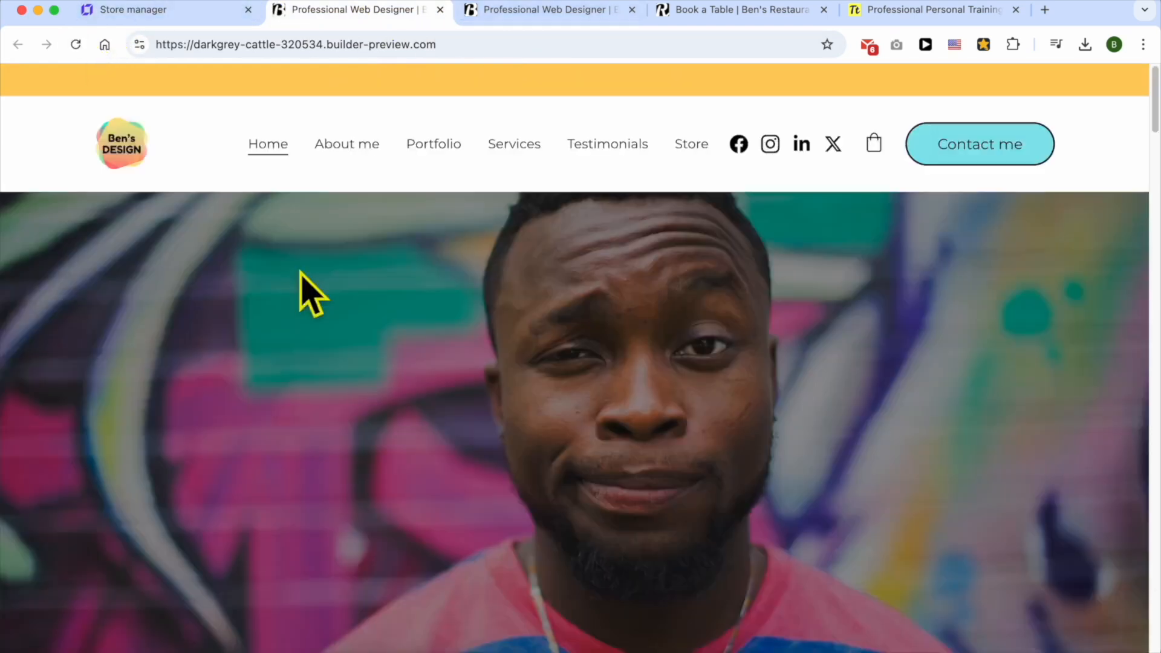
{"action": "scroll", "coordinate": [571, 373], "scroll_direction": "down", "scroll_amount": 20}
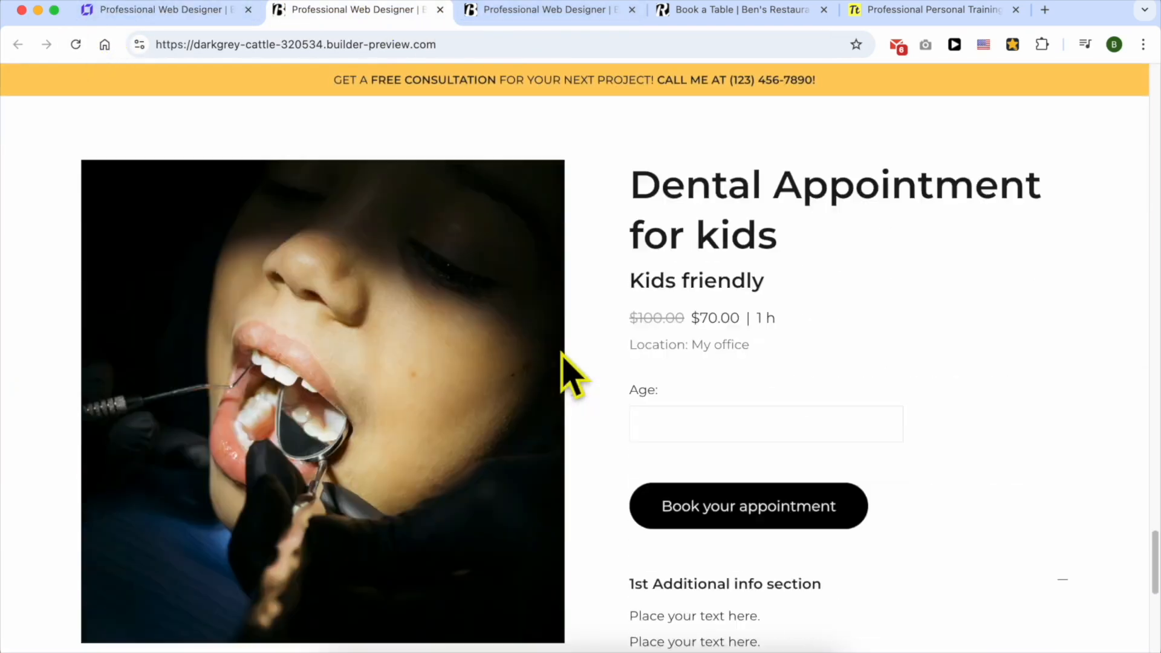
{"action": "scroll", "coordinate": [569, 372], "scroll_direction": "down", "scroll_amount": 5}
{"action": "scroll", "coordinate": [571, 370], "scroll_direction": "up", "scroll_amount": 5}
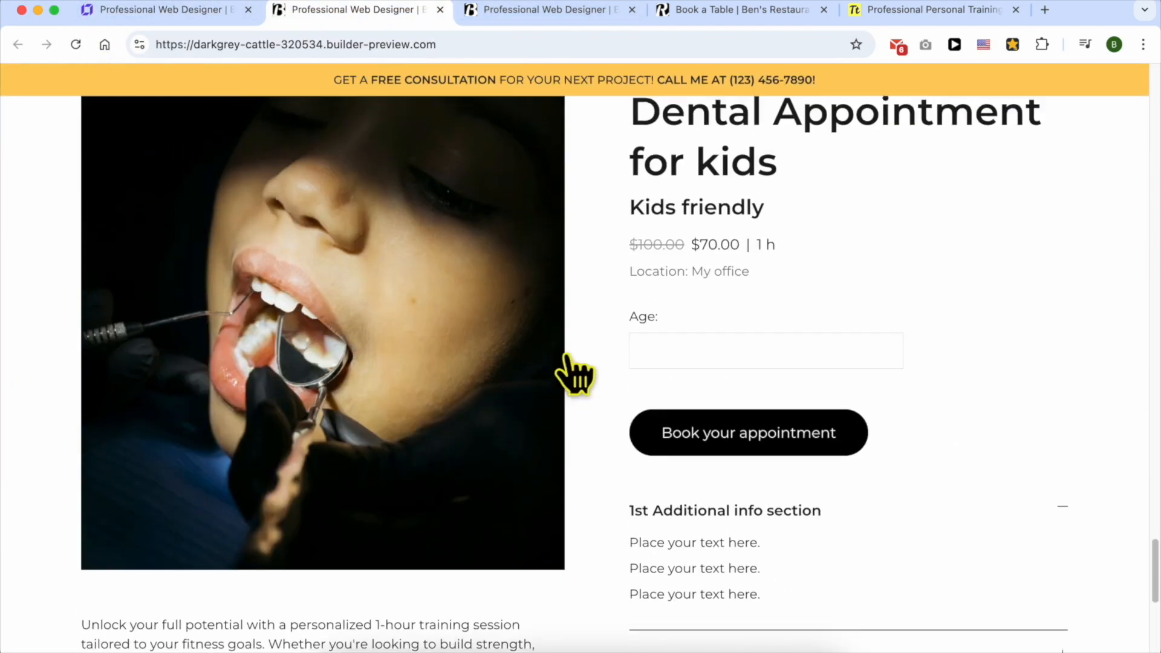
{"action": "scroll", "coordinate": [702, 350], "scroll_direction": "up", "scroll_amount": 1}
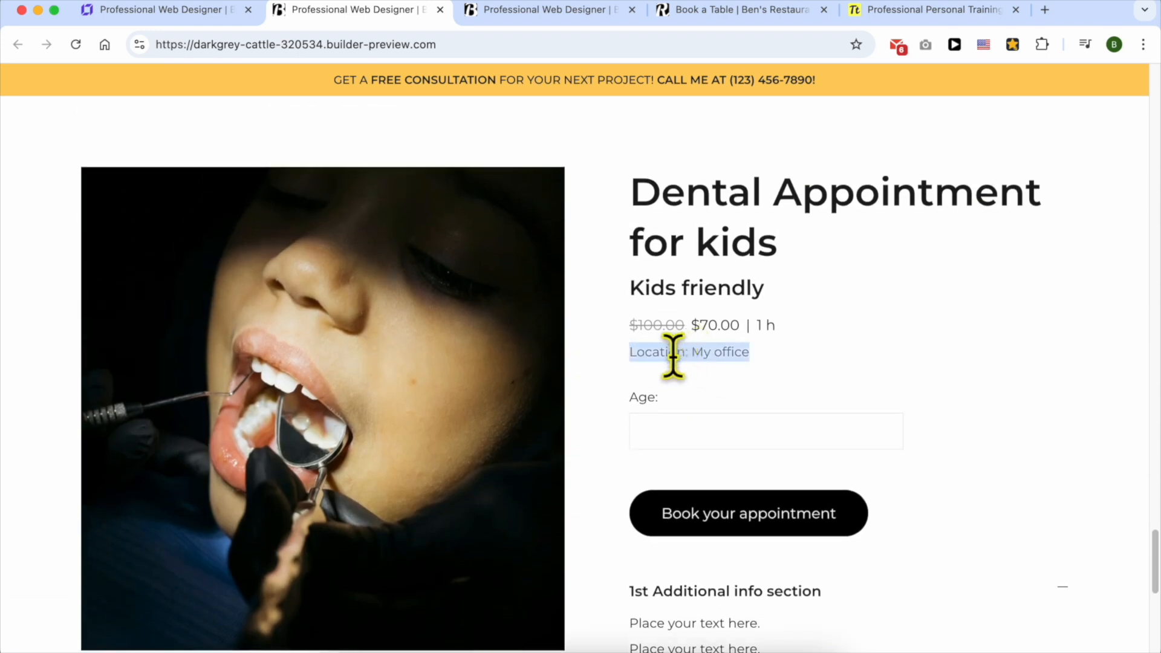
{"action": "left_click", "coordinate": [785, 353]}
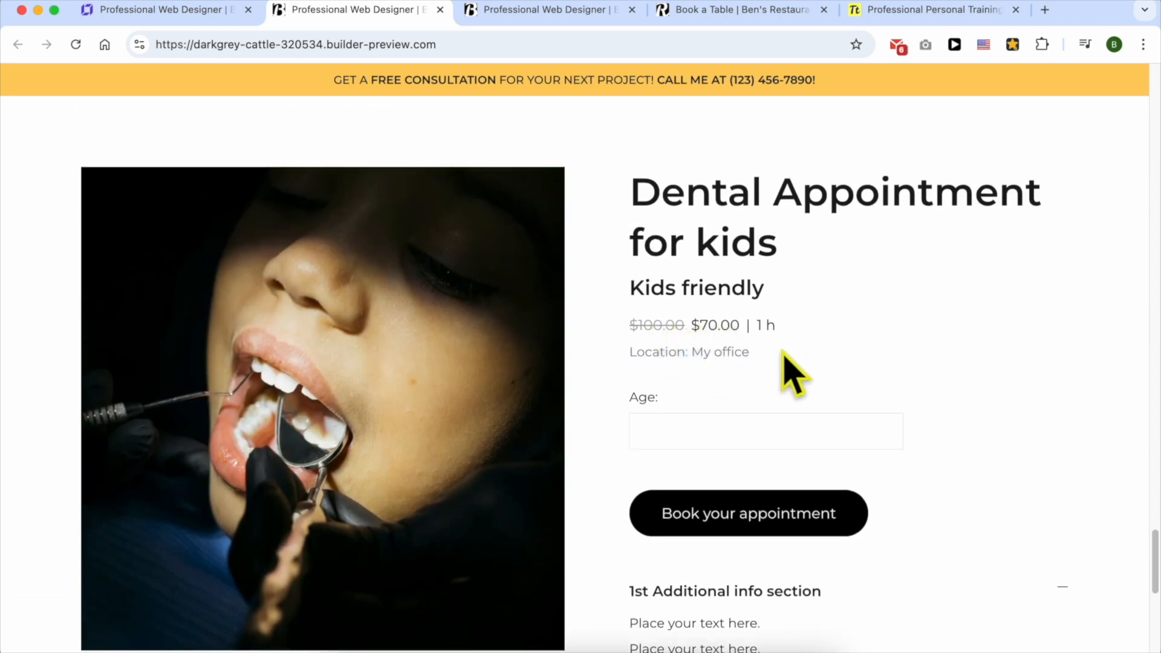
- Try to book the kids' dental appointment with the Age field left empty to test whether it is required
{"action": "left_click", "coordinate": [694, 425]}
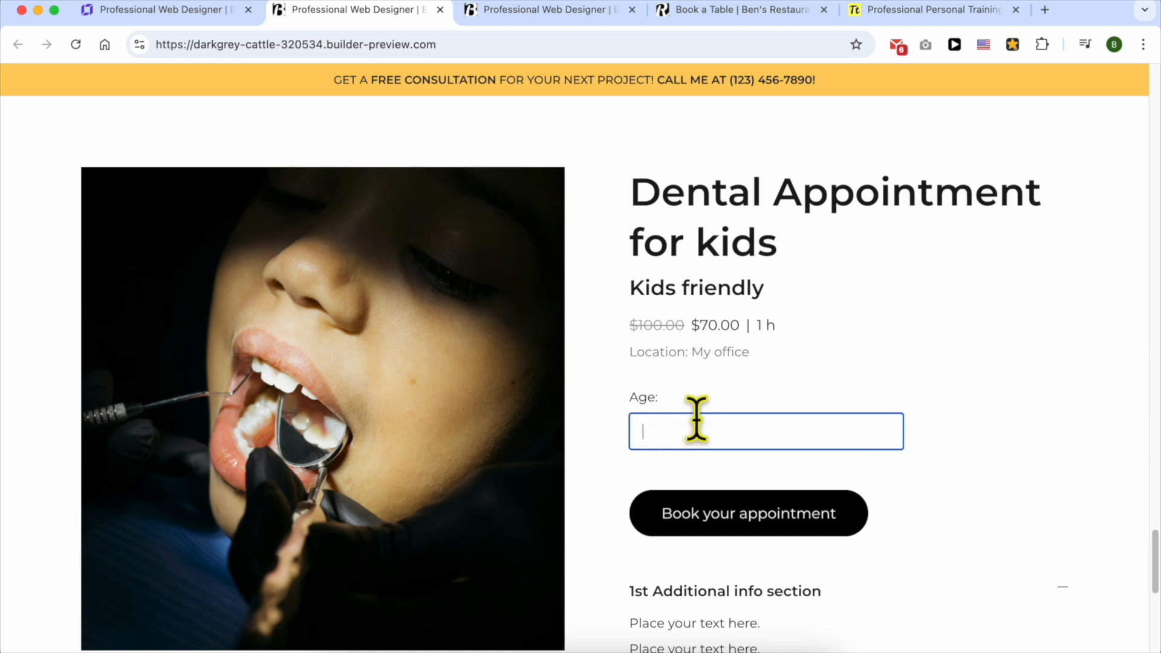
{"action": "scroll", "coordinate": [715, 484], "scroll_direction": "down", "scroll_amount": 1}
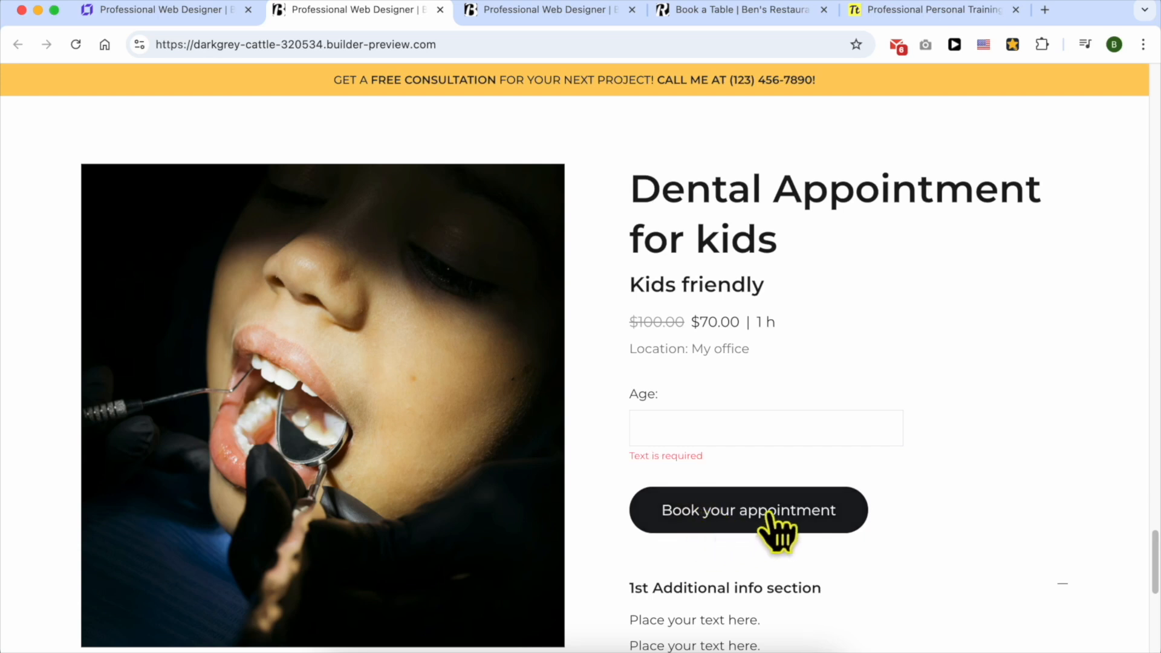
{"action": "left_click_drag", "start_coordinate": [628, 457], "coordinate": [699, 454]}
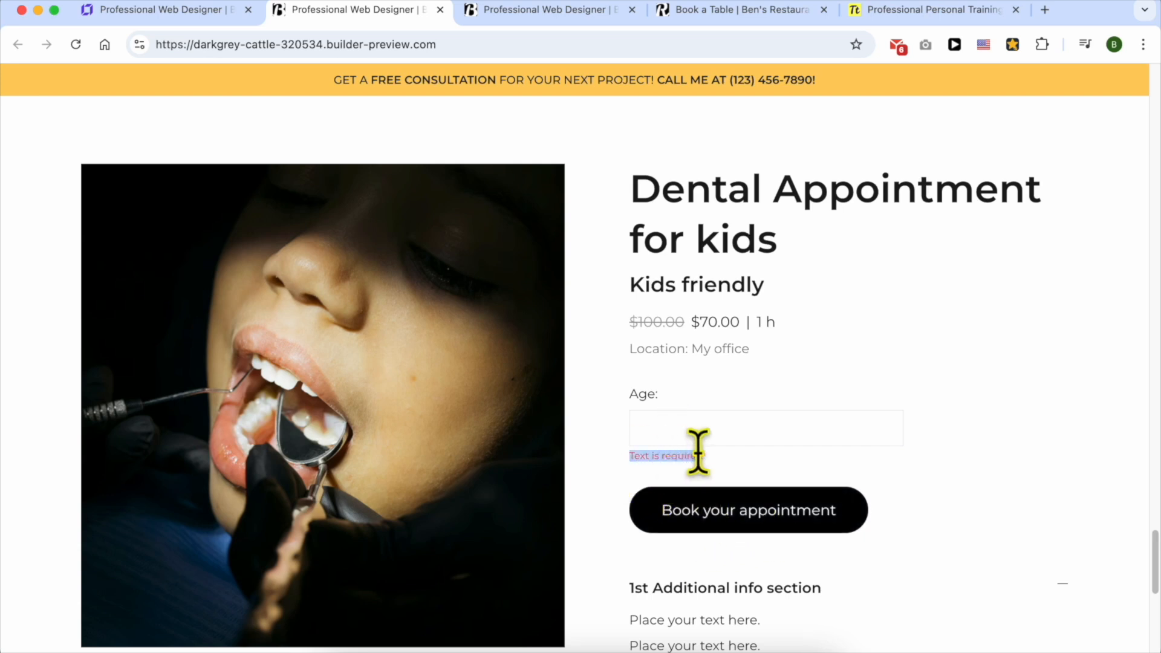
{"action": "left_click", "coordinate": [679, 415]}
{"action": "left_click_drag", "start_coordinate": [662, 395], "coordinate": [617, 396]}
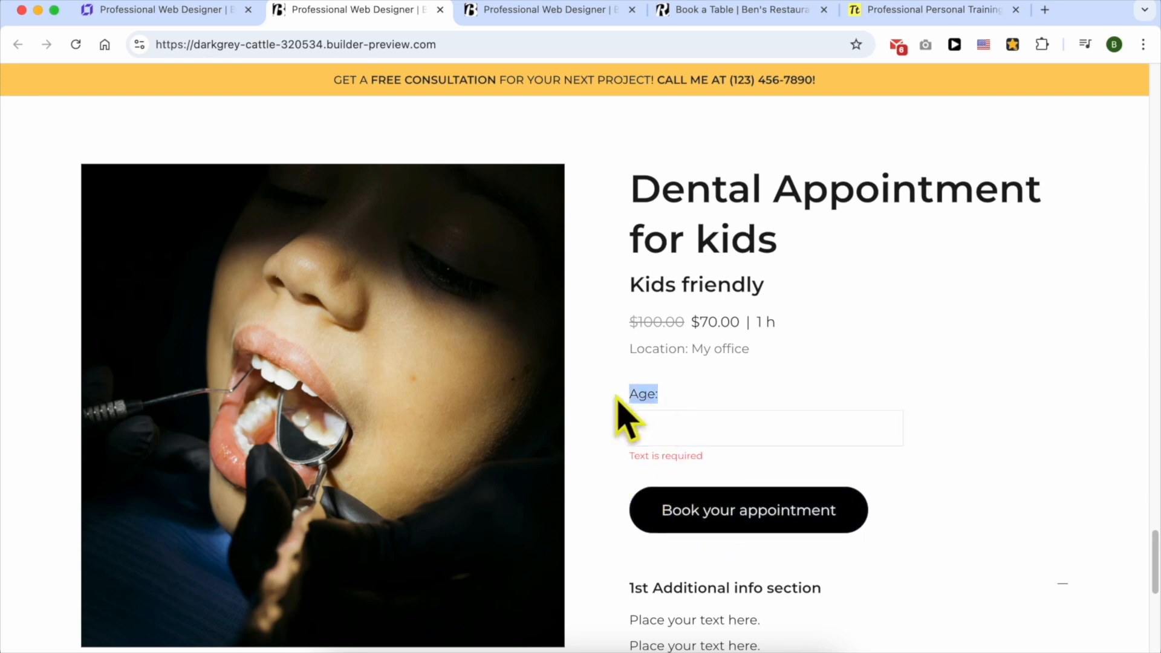
- Enter 12 as the age and open the date and time selection for the kids' dental appointment
{"action": "left_click", "coordinate": [715, 428]}
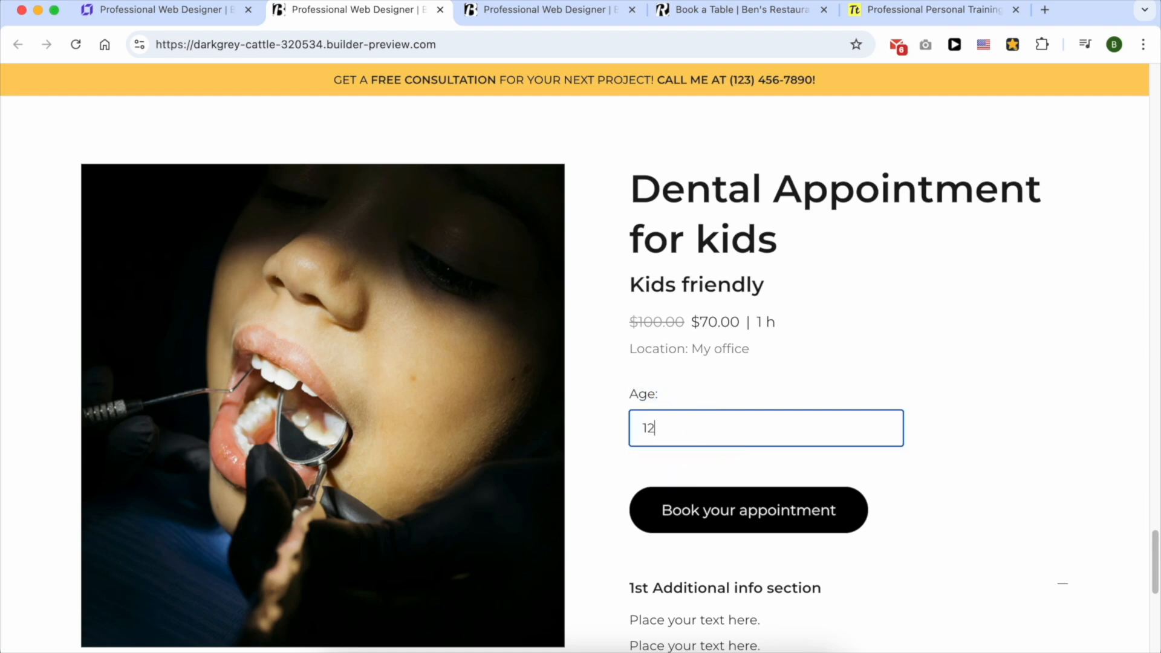
{"action": "left_click", "coordinate": [745, 523]}
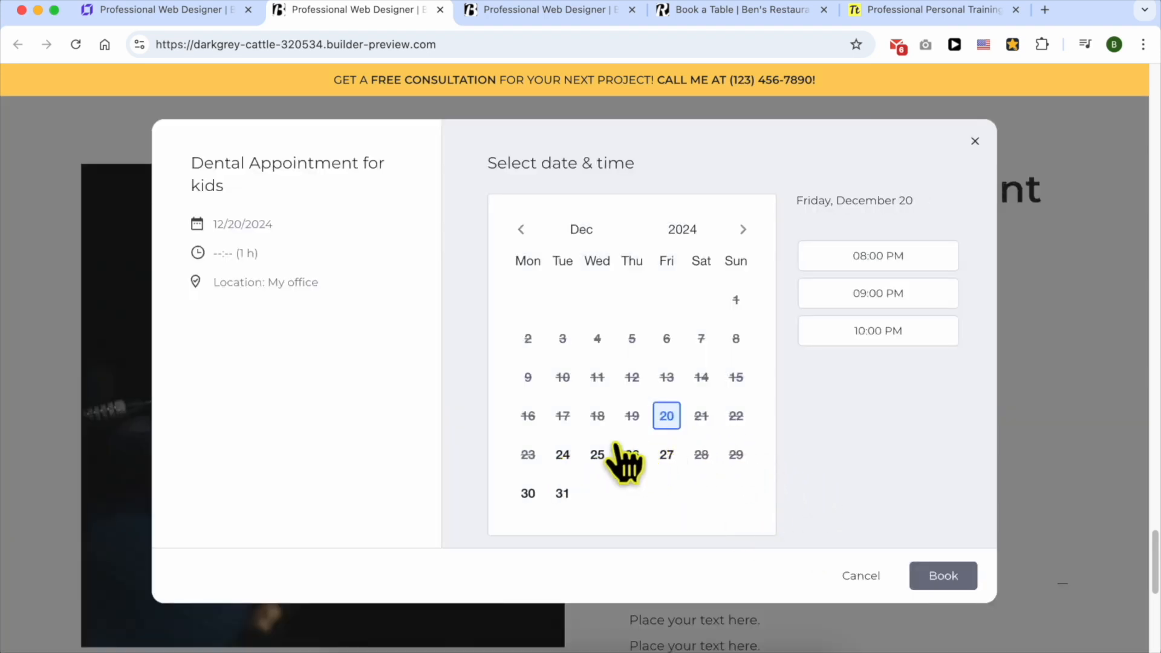
- Choose December 24, 2024 at 02:00 PM for the kids' dental appointment and submit the booking
{"action": "left_click", "coordinate": [561, 460]}
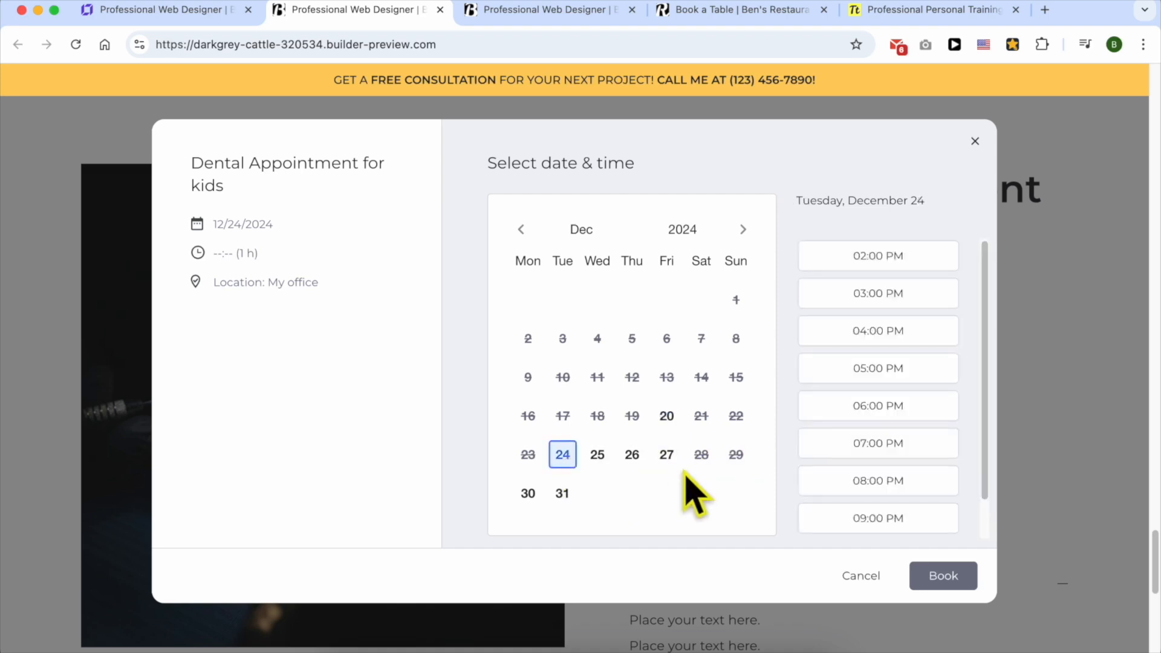
{"action": "left_click", "coordinate": [901, 260]}
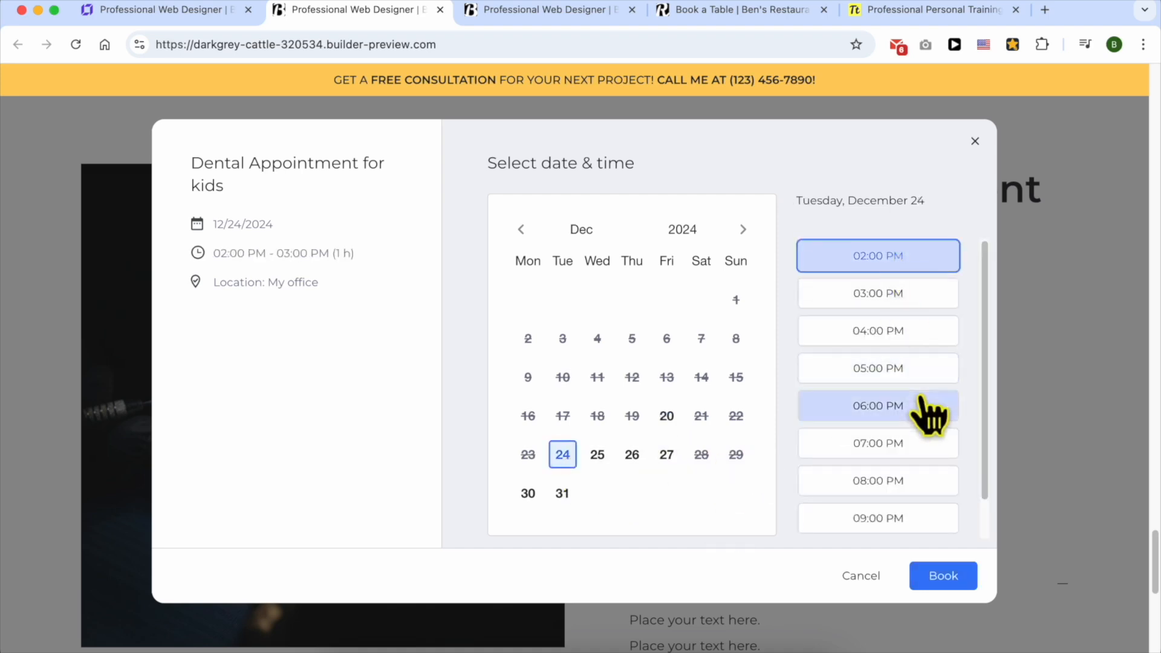
{"action": "left_click", "coordinate": [949, 577]}
- Read the message shown in response to the submitted dental appointment booking
{"action": "left_click_drag", "start_coordinate": [723, 360], "coordinate": [417, 328]}
{"action": "left_click", "coordinate": [413, 326]}
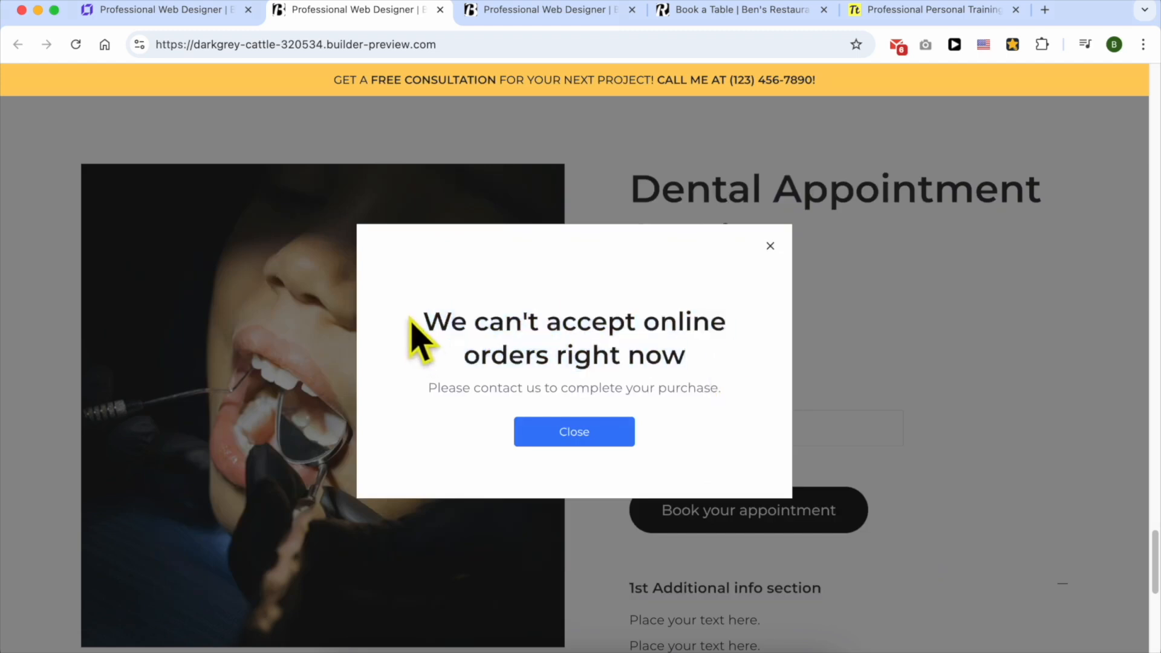
{"action": "left_click_drag", "start_coordinate": [411, 326], "coordinate": [738, 358]}
{"action": "left_click", "coordinate": [735, 357]}
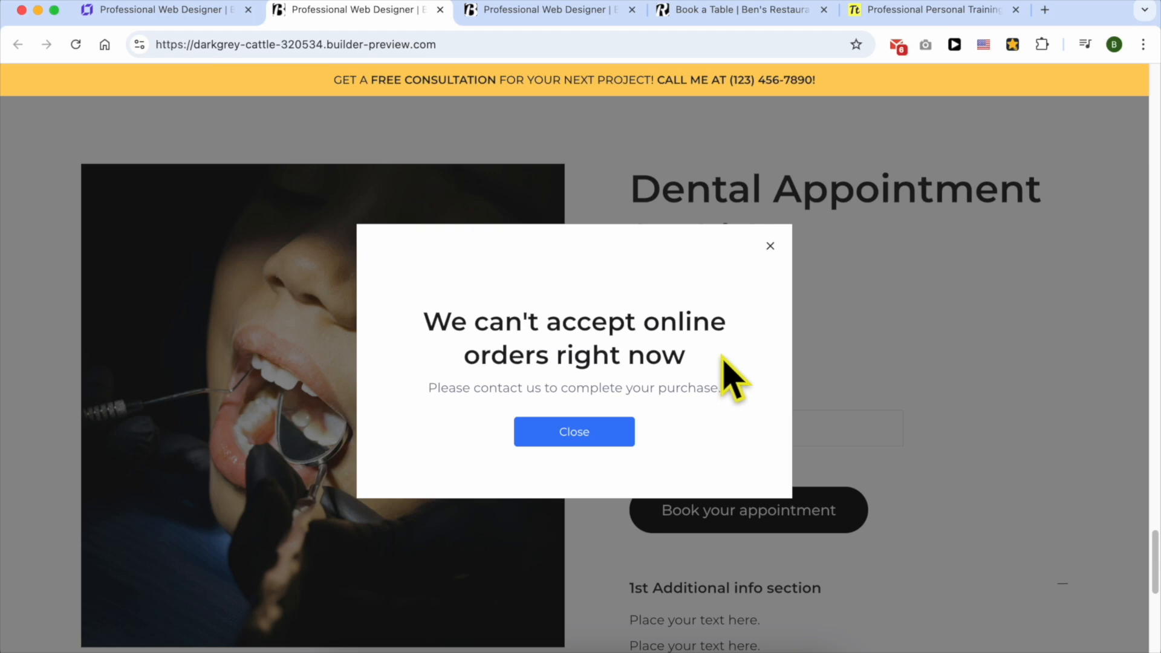
{"action": "left_click_drag", "start_coordinate": [724, 357], "coordinate": [421, 325]}
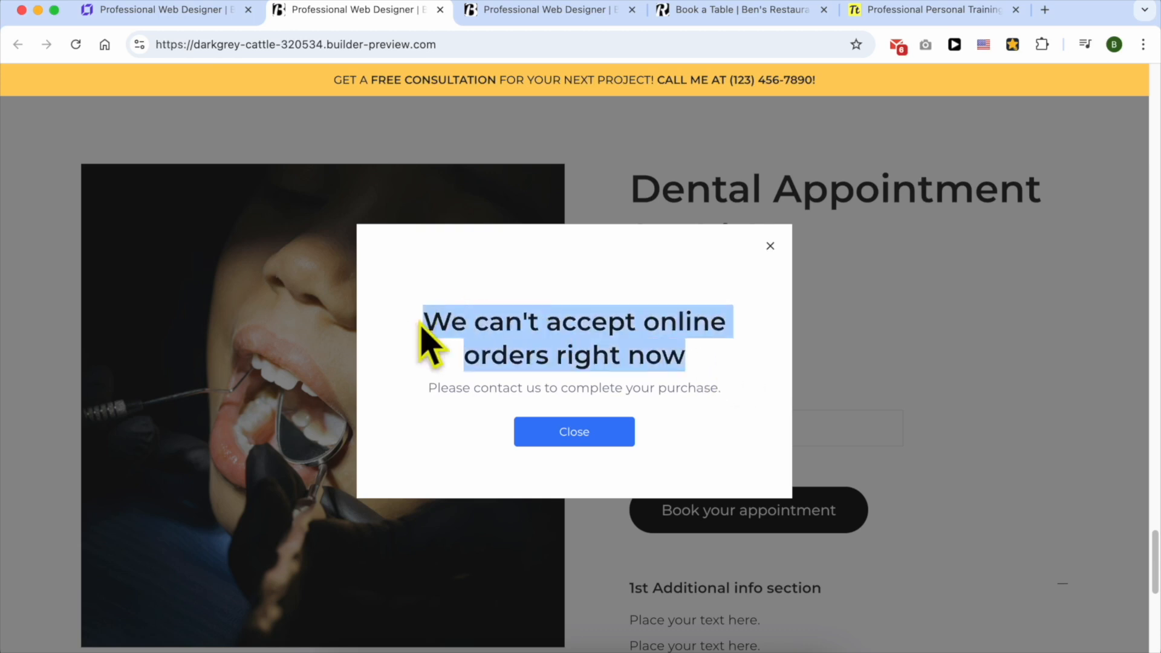
{"action": "left_click", "coordinate": [414, 320]}
{"action": "left_click_drag", "start_coordinate": [416, 320], "coordinate": [712, 358]}
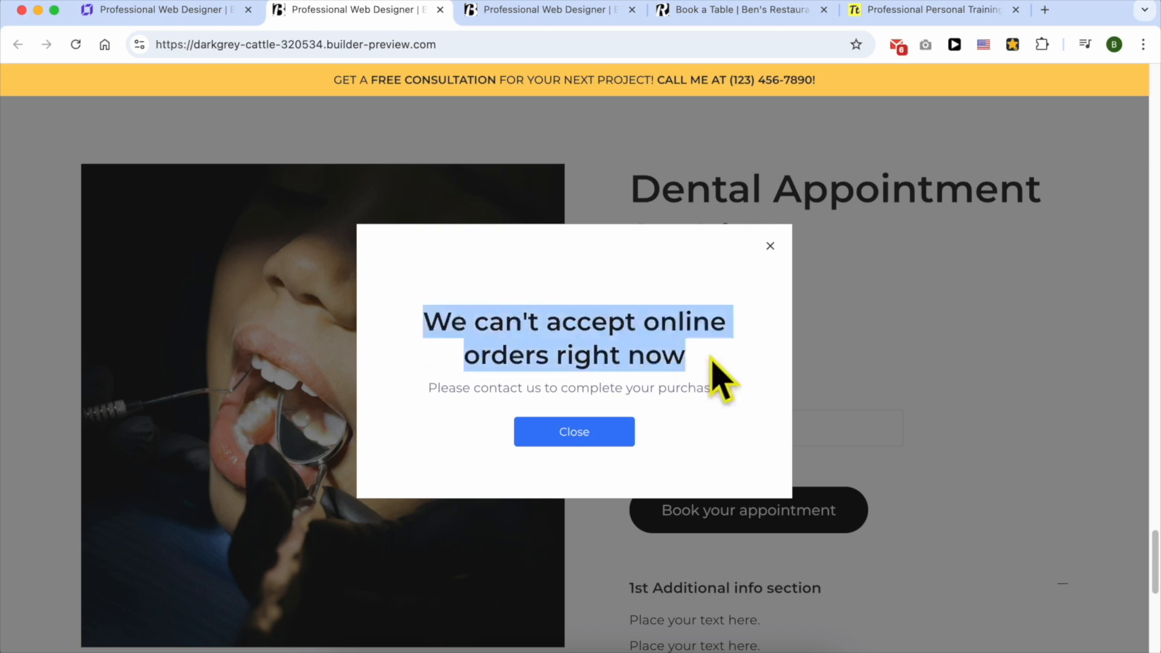
{"action": "left_click", "coordinate": [713, 358]}
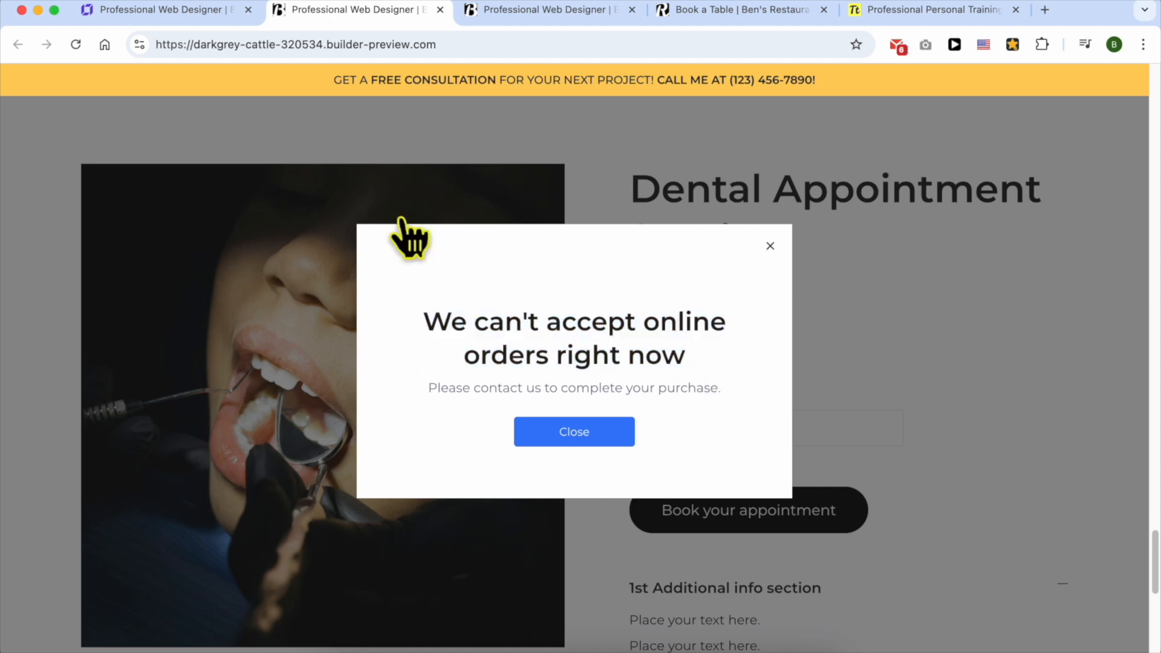
- Look over the bookable tables on the restaurant site's booking page and return to the website builder
{"action": "left_click", "coordinate": [742, 17]}
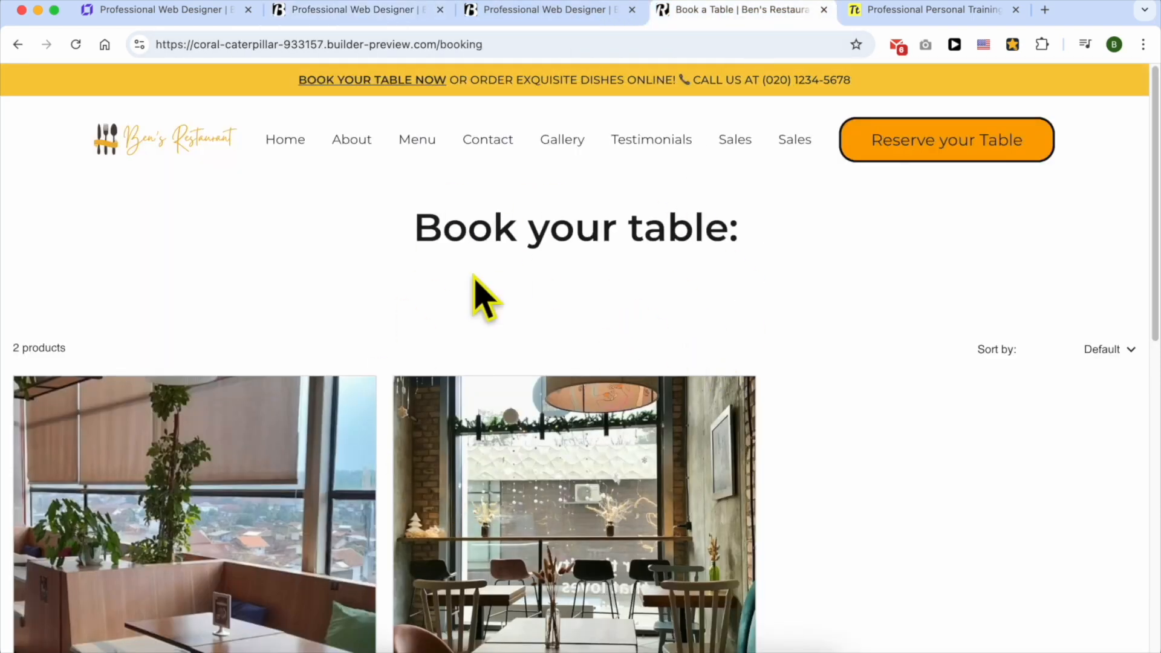
{"action": "scroll", "coordinate": [344, 371], "scroll_direction": "down", "scroll_amount": 5}
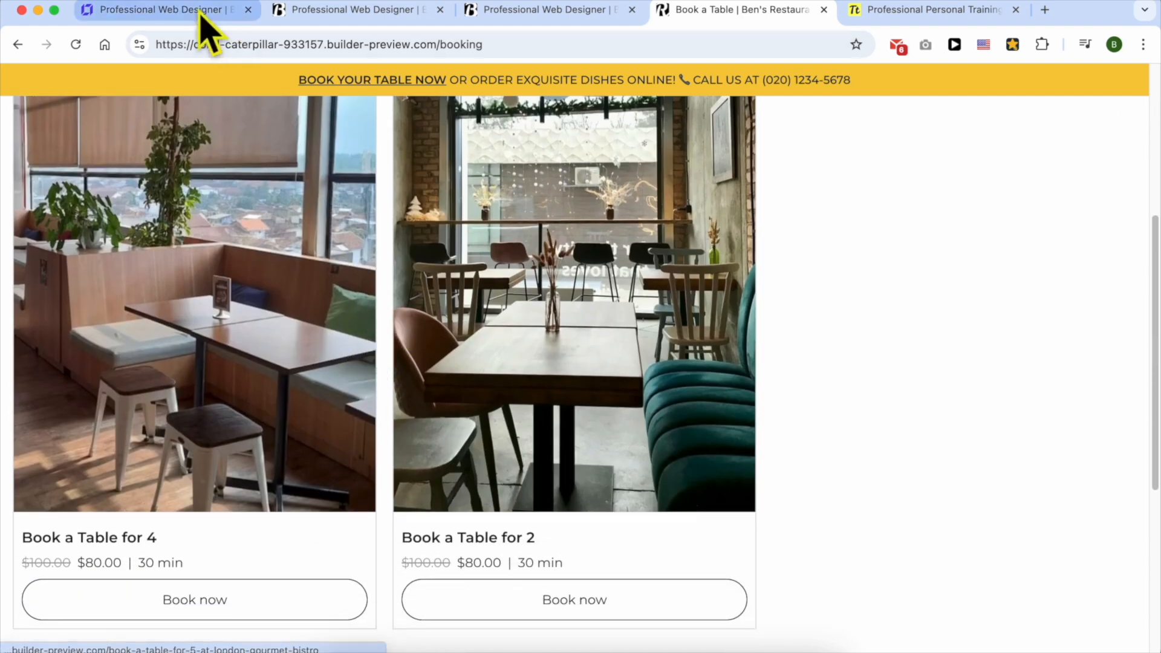
{"action": "left_click", "coordinate": [177, 19]}
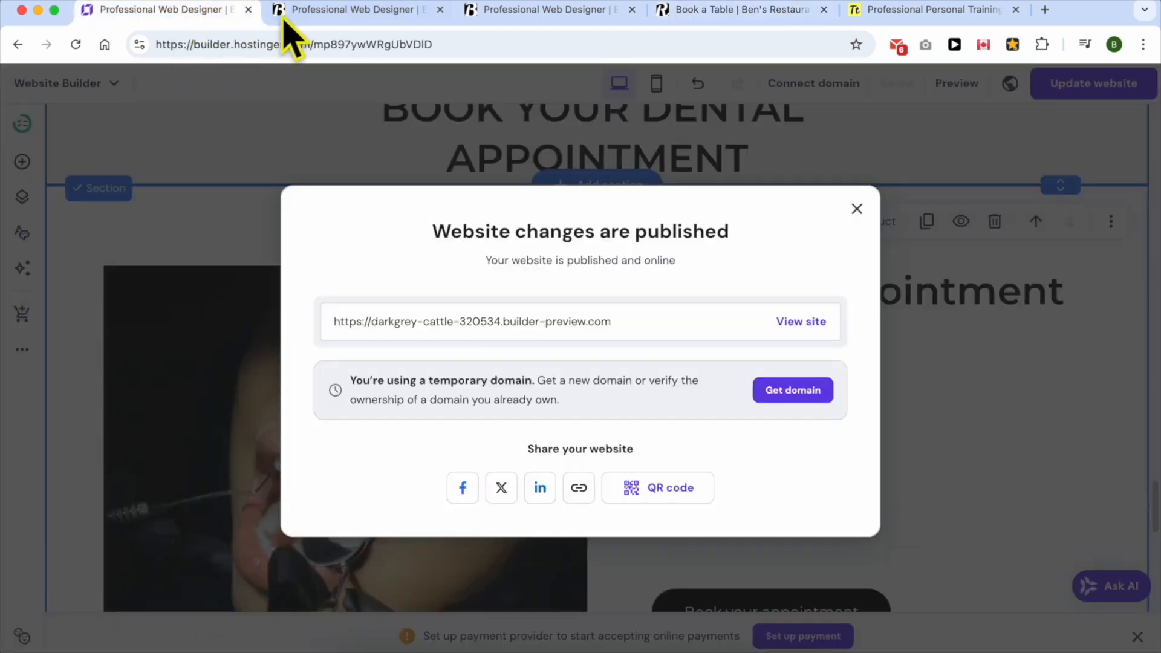
- Close the publishing confirmation and add a new empty page to the website, keeping its default page settings
{"action": "left_click", "coordinate": [857, 209]}
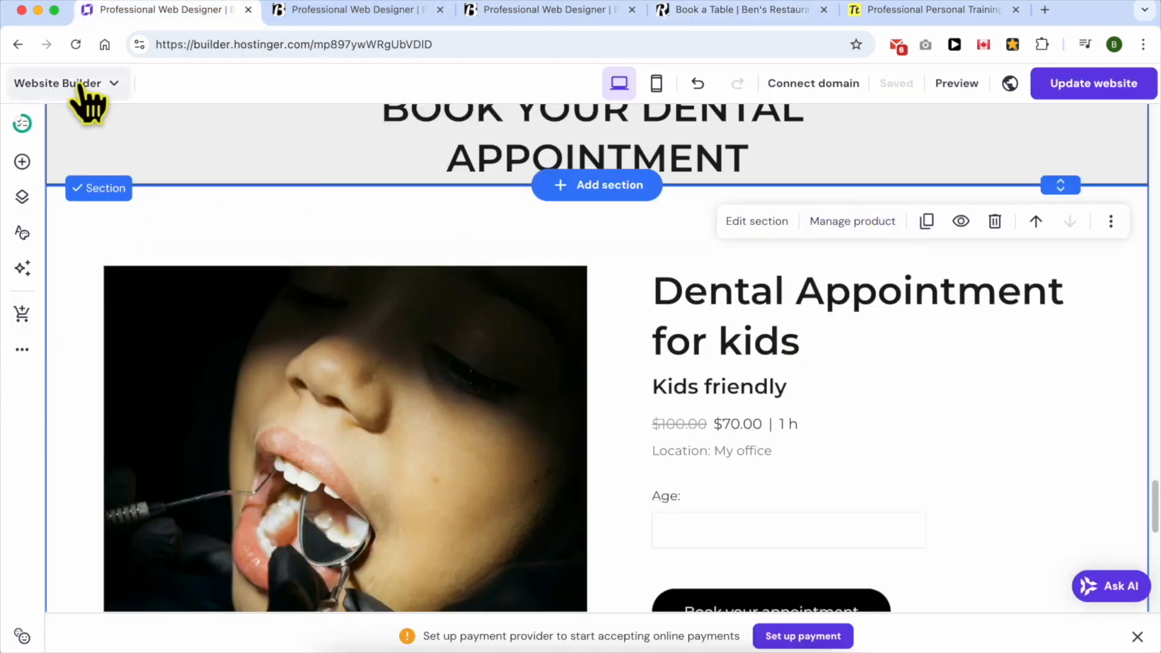
{"action": "scroll", "coordinate": [324, 240], "scroll_direction": "up", "scroll_amount": 7}
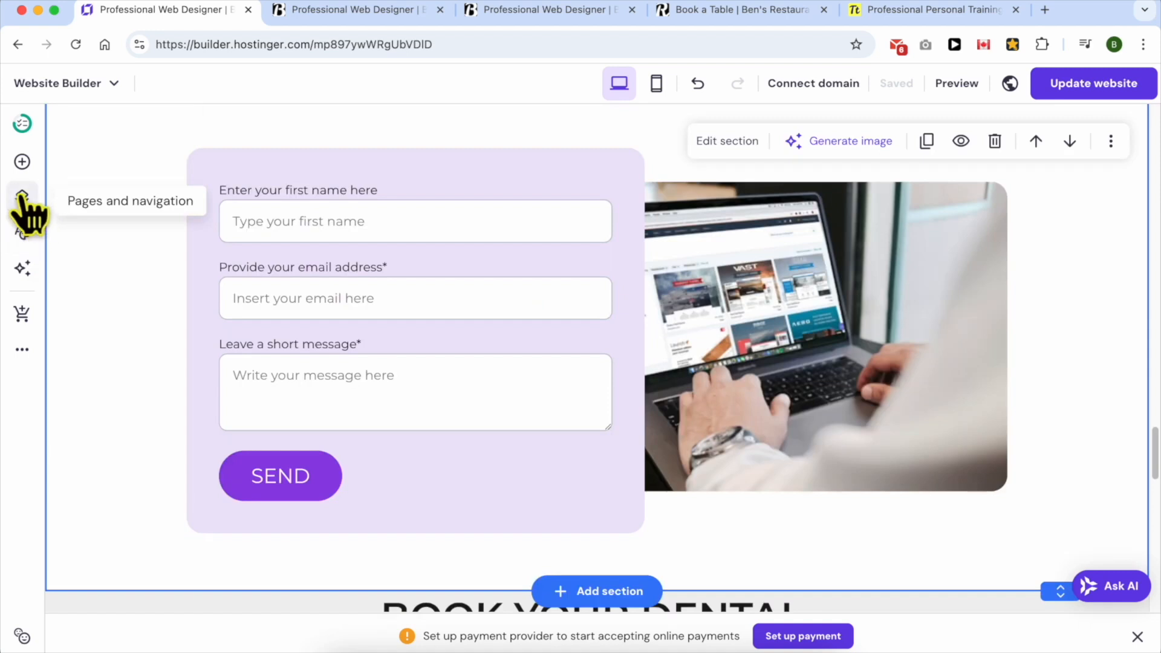
{"action": "left_click", "coordinate": [22, 198]}
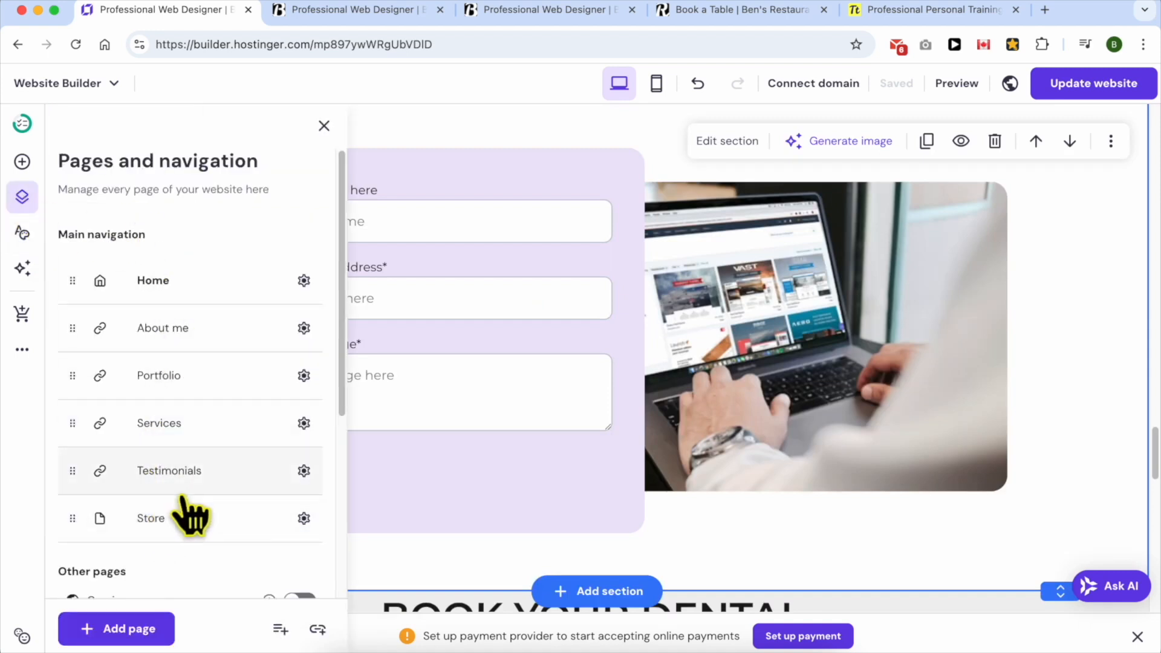
{"action": "left_click", "coordinate": [139, 635]}
{"action": "left_click", "coordinate": [290, 467]}
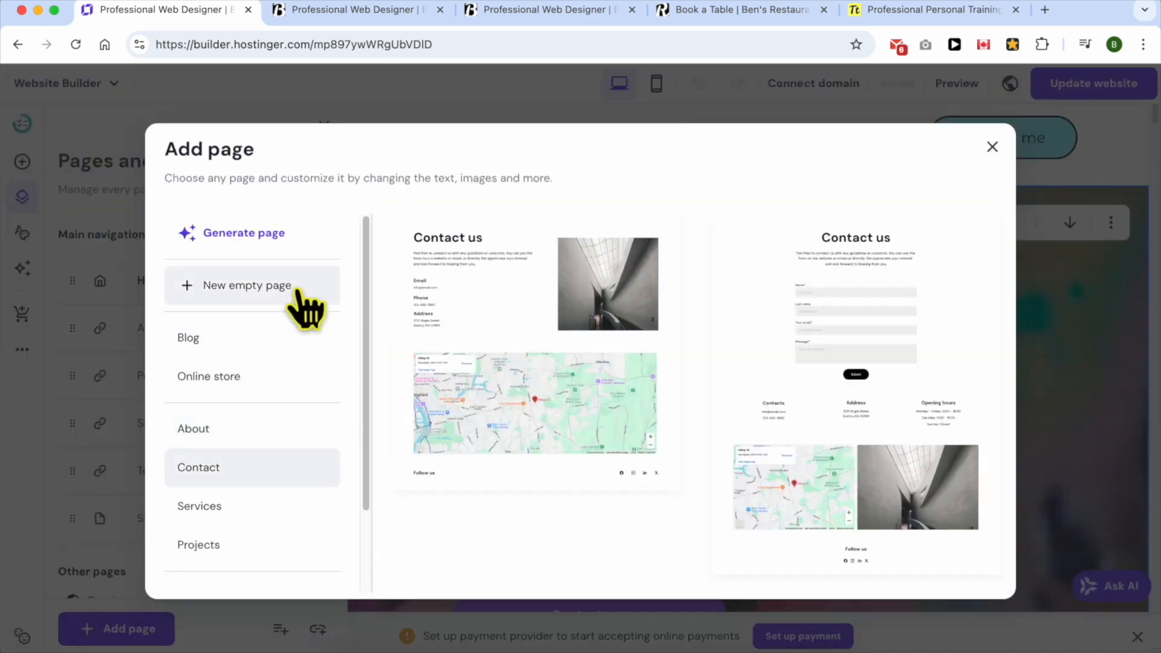
{"action": "left_click", "coordinate": [298, 290]}
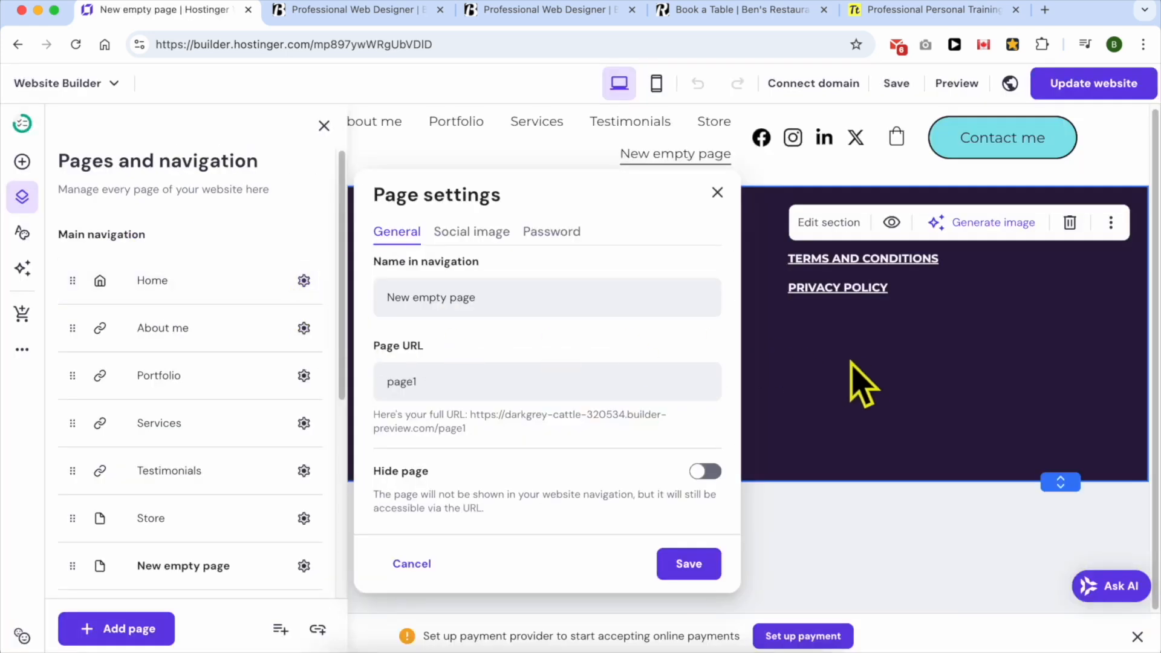
{"action": "left_click", "coordinate": [834, 360]}
- Add a blank section between the header and footer of the new page and reduce its height
{"action": "scroll", "coordinate": [828, 396], "scroll_direction": "up", "scroll_amount": 1}
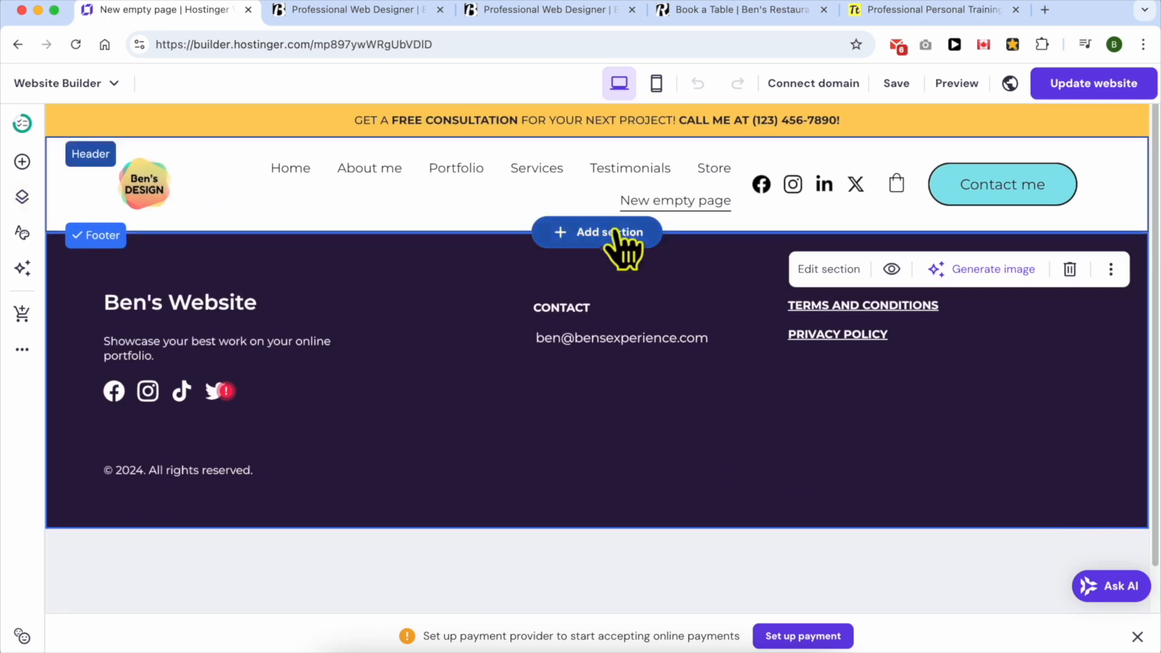
{"action": "left_click", "coordinate": [603, 236]}
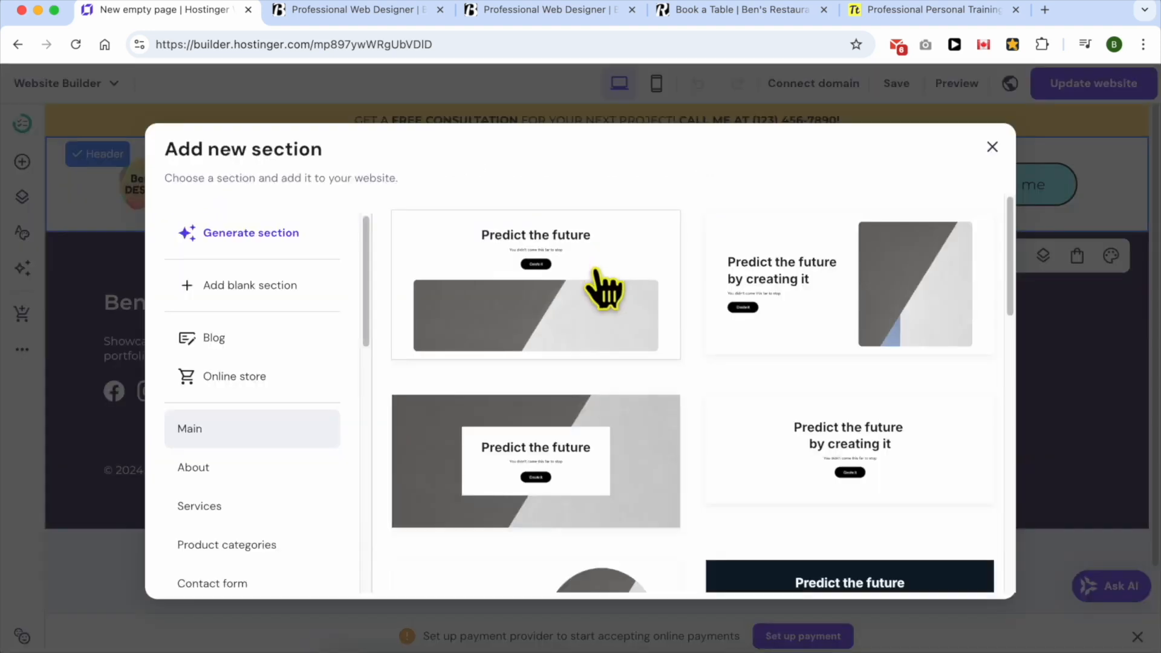
{"action": "left_click", "coordinate": [256, 289]}
{"action": "left_click_drag", "start_coordinate": [1055, 540], "coordinate": [1062, 266]}
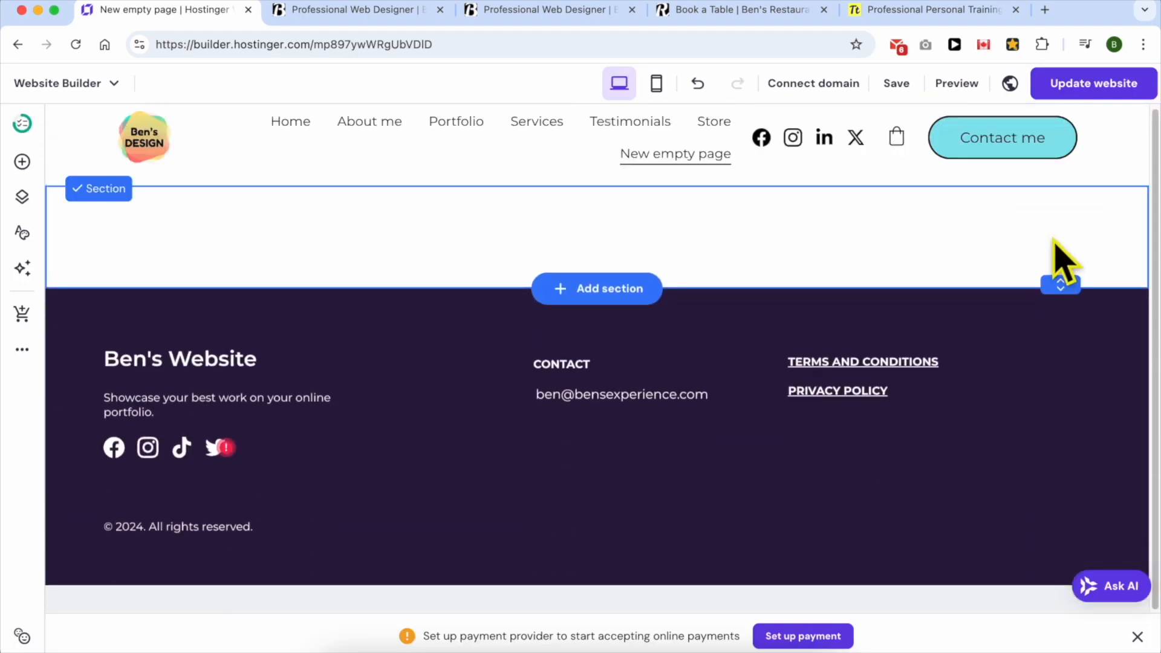
- Add a text element reading "SELECT YOUR APPOINTMENT:" to the blank section, using the restaurant site's booking heading as reference
{"action": "left_click", "coordinate": [22, 162]}
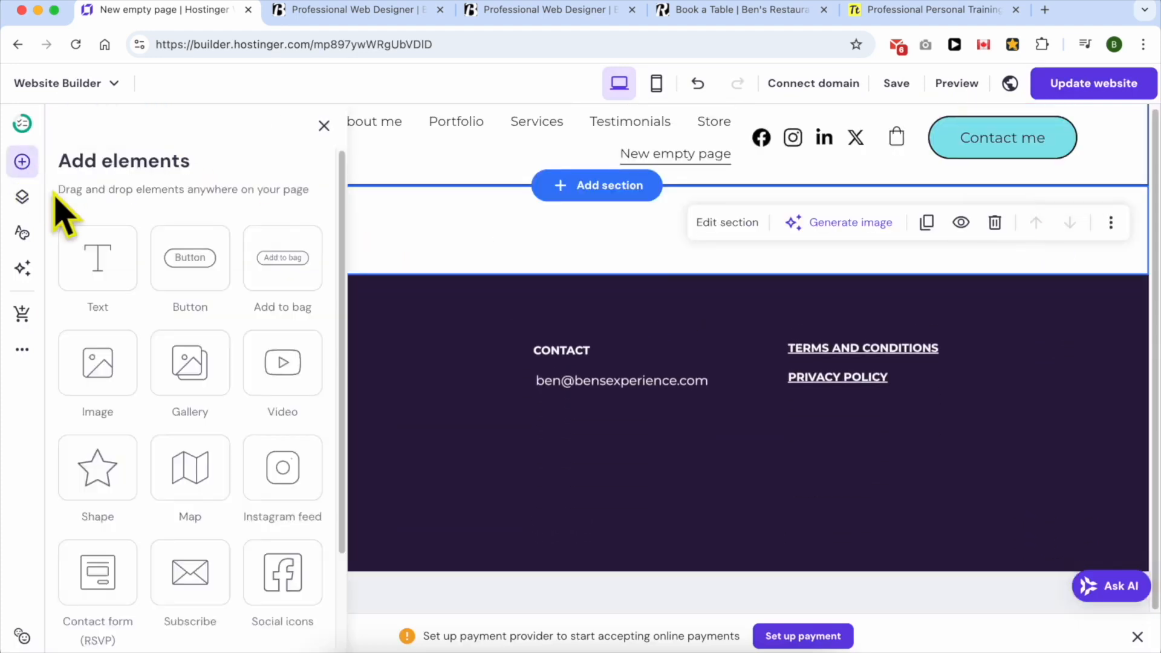
{"action": "left_click_drag", "start_coordinate": [103, 254], "coordinate": [508, 244]}
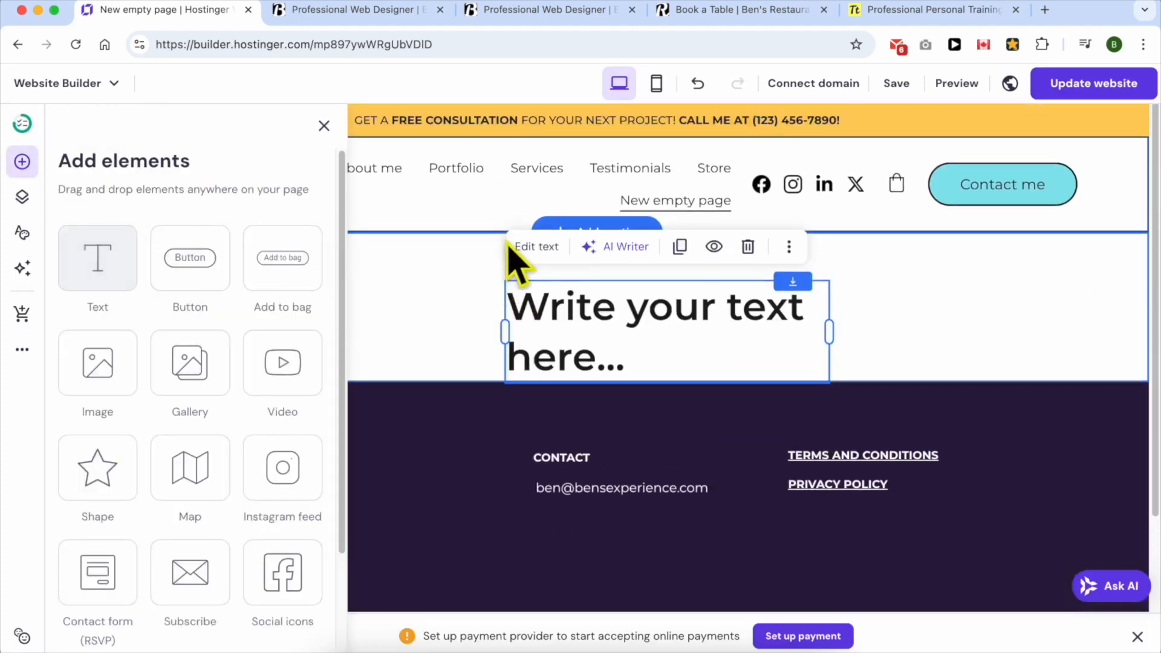
{"action": "double_click", "coordinate": [589, 304]}
{"action": "left_click", "coordinate": [738, 10]}
{"action": "scroll", "coordinate": [601, 285], "scroll_direction": "up", "scroll_amount": 5}
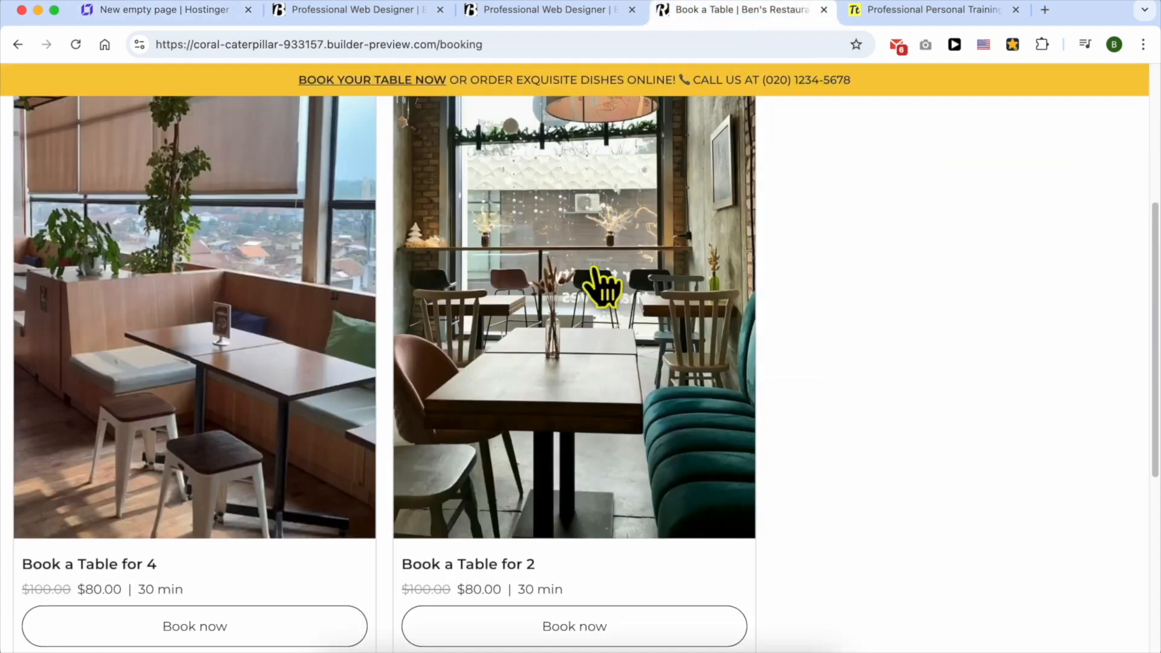
{"action": "triple_click", "coordinate": [556, 229]}
{"action": "left_click", "coordinate": [163, 9]}
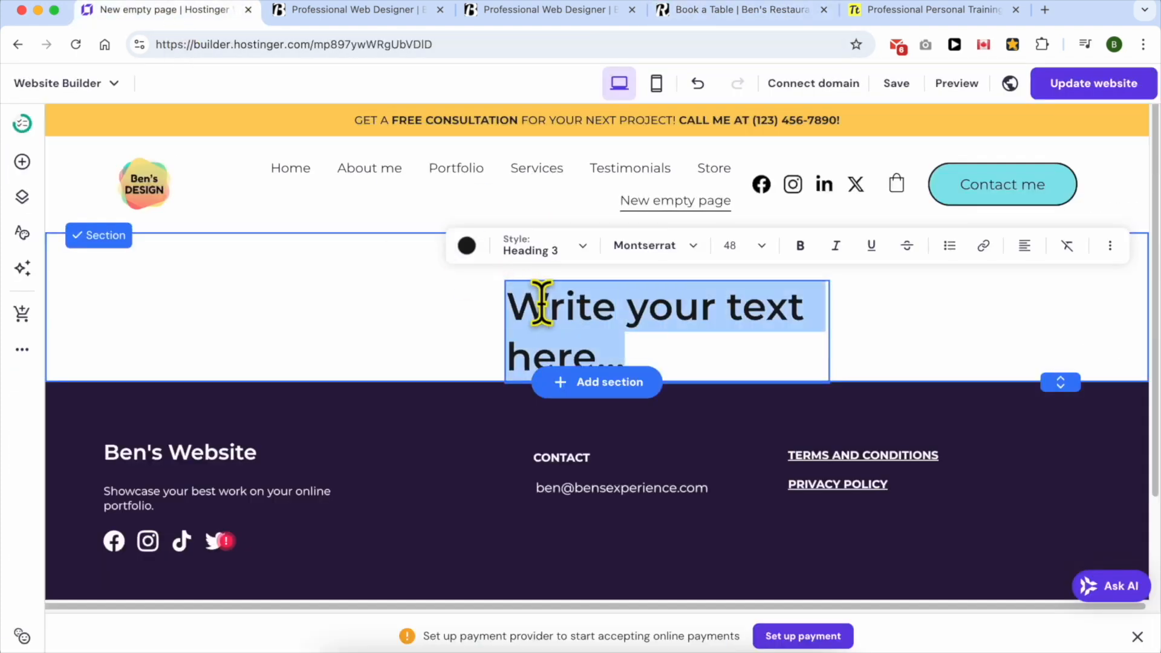
{"action": "type", "text": "ث"}
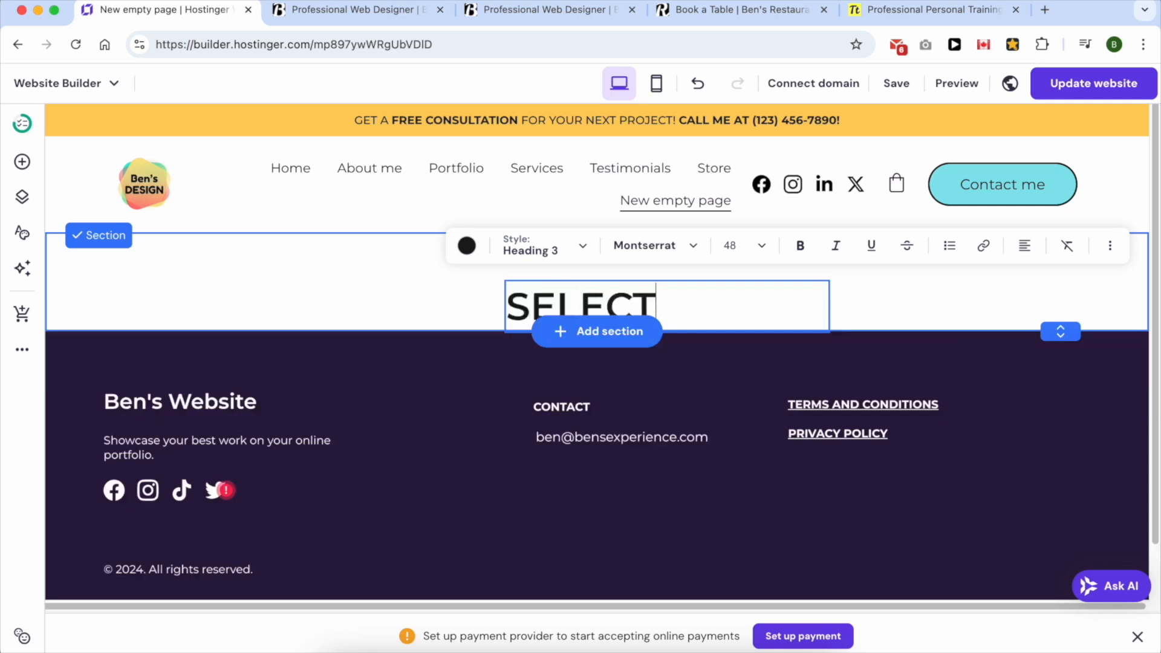
{"action": "type", "text": "APPOINTMENT:"}
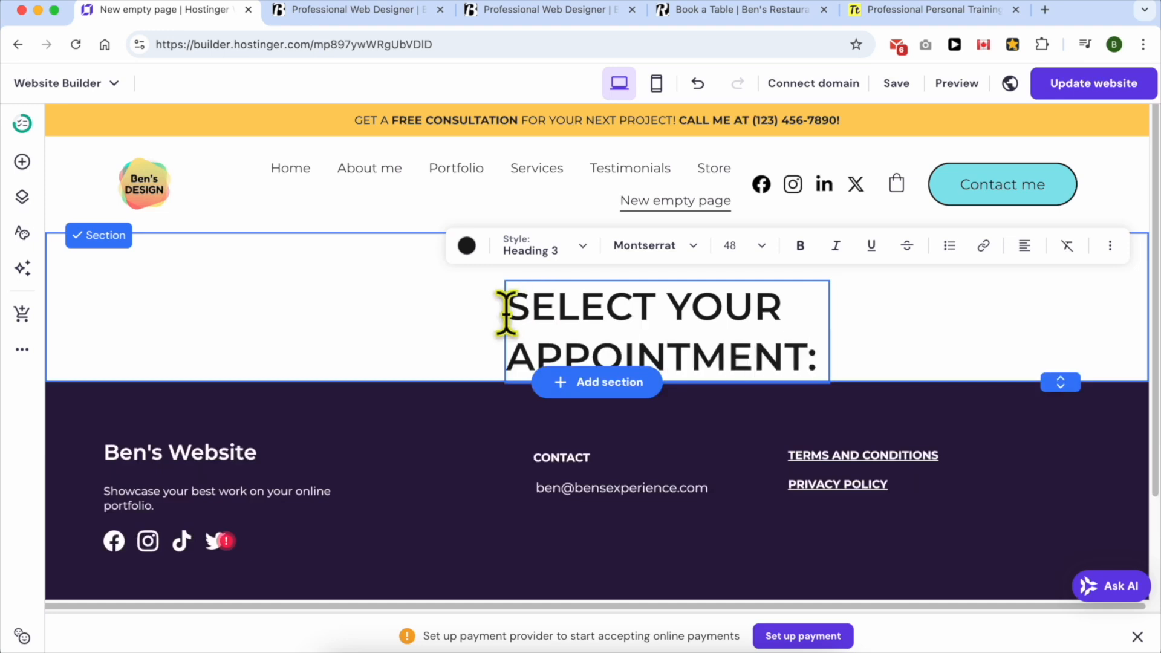
{"action": "key", "text": "Escape"}
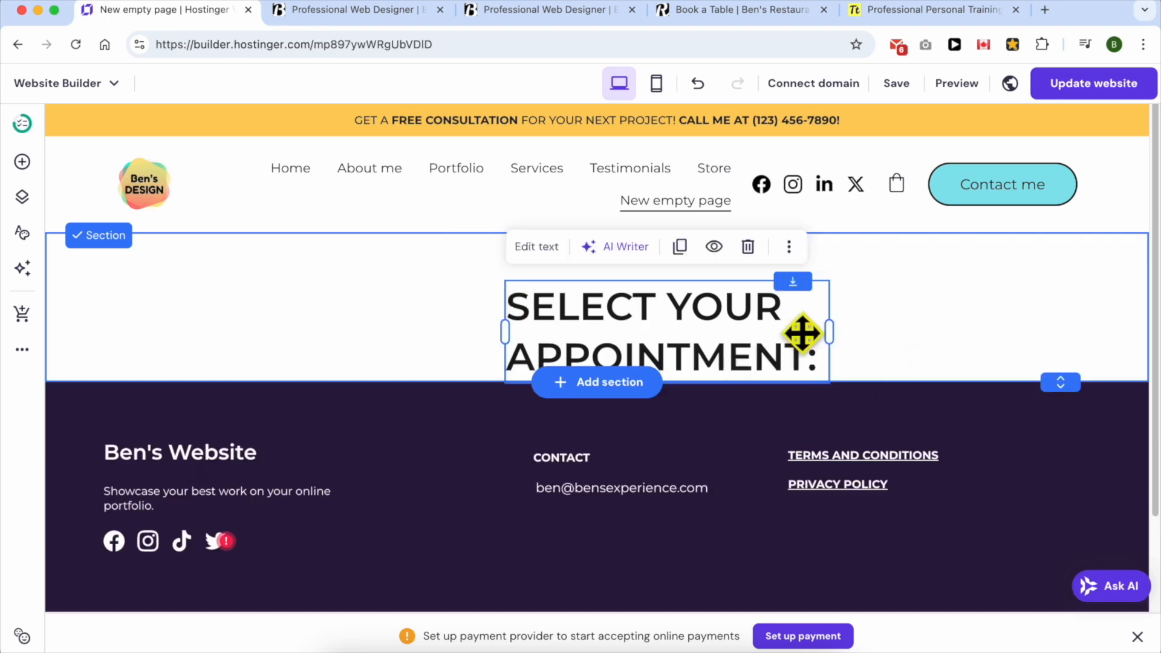
- Widen the "SELECT YOUR APPOINTMENT:" heading to fit one line, move it up and centre it, and shrink the section around it
{"action": "left_click_drag", "start_coordinate": [829, 329], "coordinate": [1057, 307]}
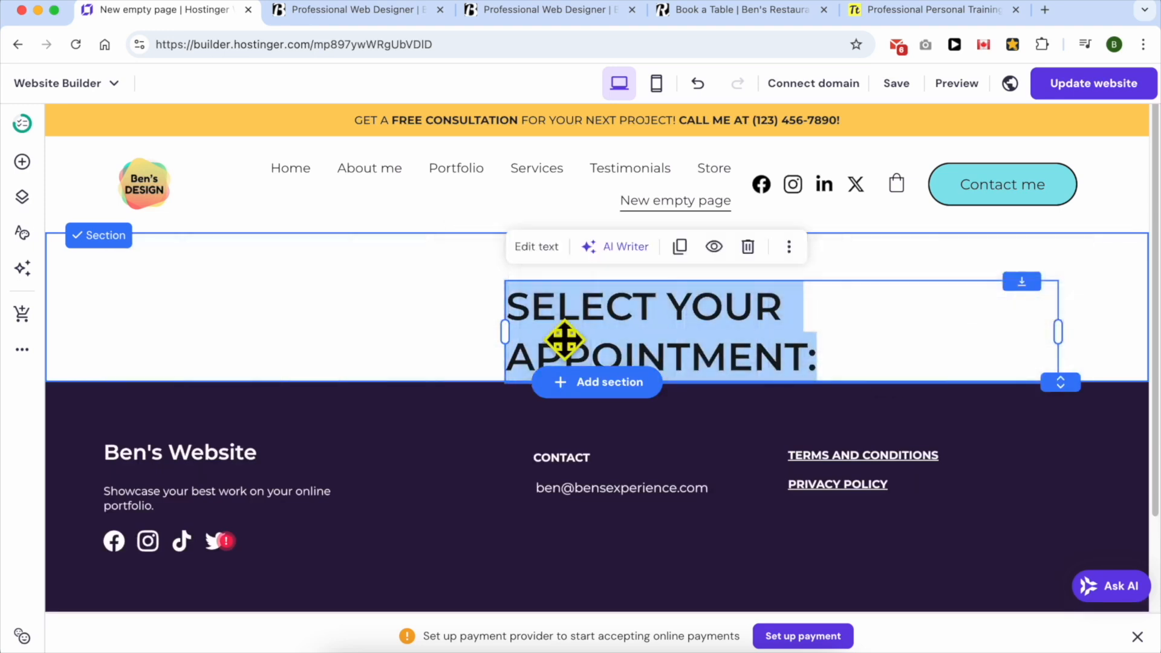
{"action": "left_click_drag", "start_coordinate": [506, 331], "coordinate": [455, 323]}
{"action": "left_click_drag", "start_coordinate": [611, 331], "coordinate": [778, 275]}
{"action": "left_click_drag", "start_coordinate": [1063, 389], "coordinate": [1043, 277]}
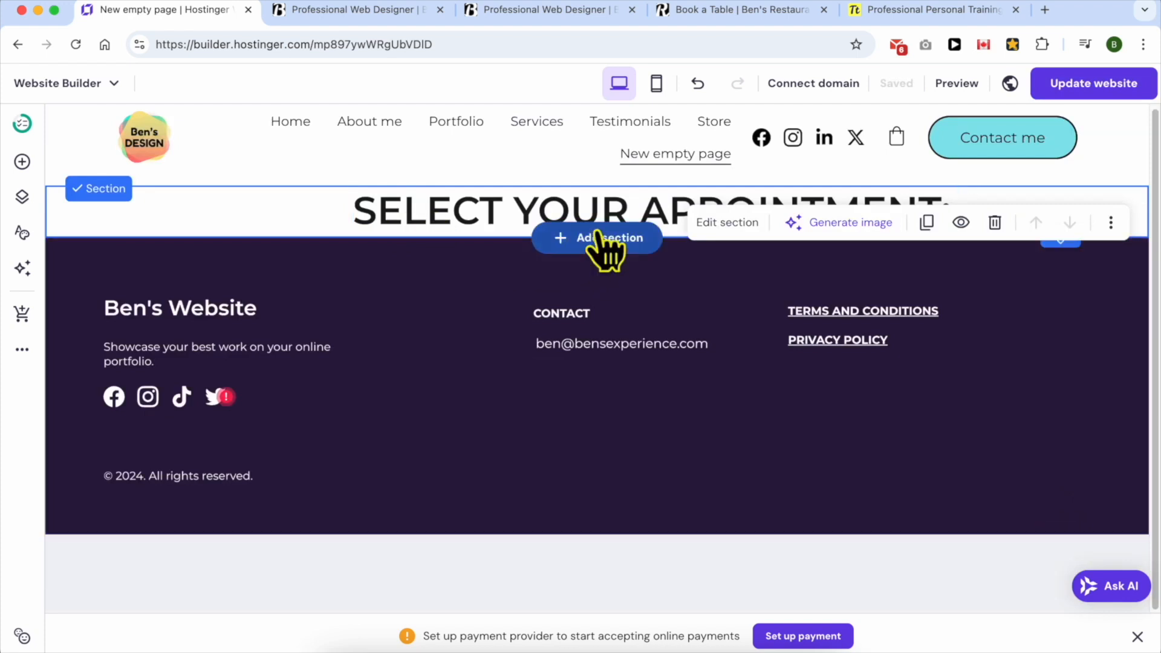
- Add an online store Product list section below the appointment heading
{"action": "left_click", "coordinate": [608, 242]}
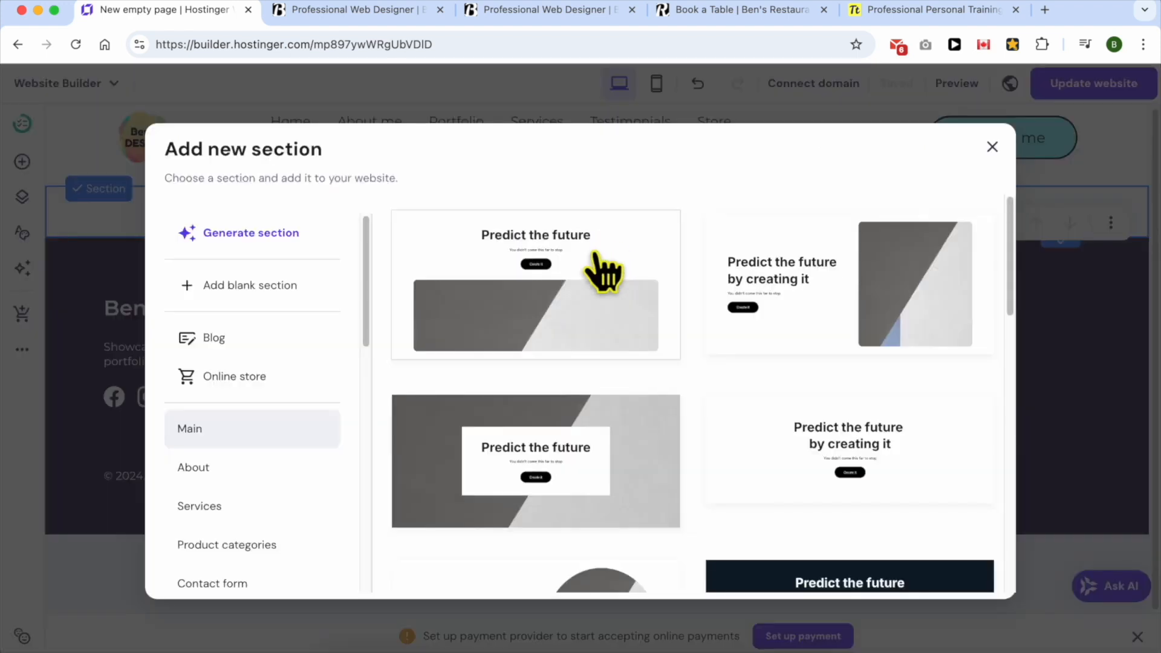
{"action": "left_click", "coordinate": [269, 378]}
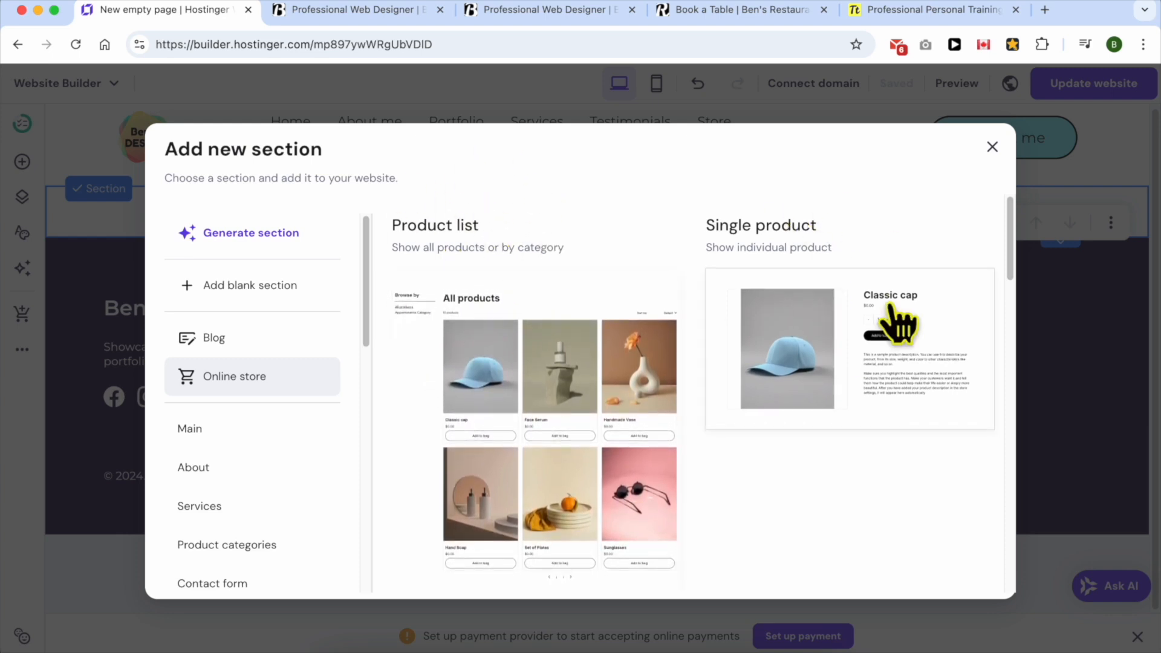
{"action": "left_click", "coordinate": [531, 348]}
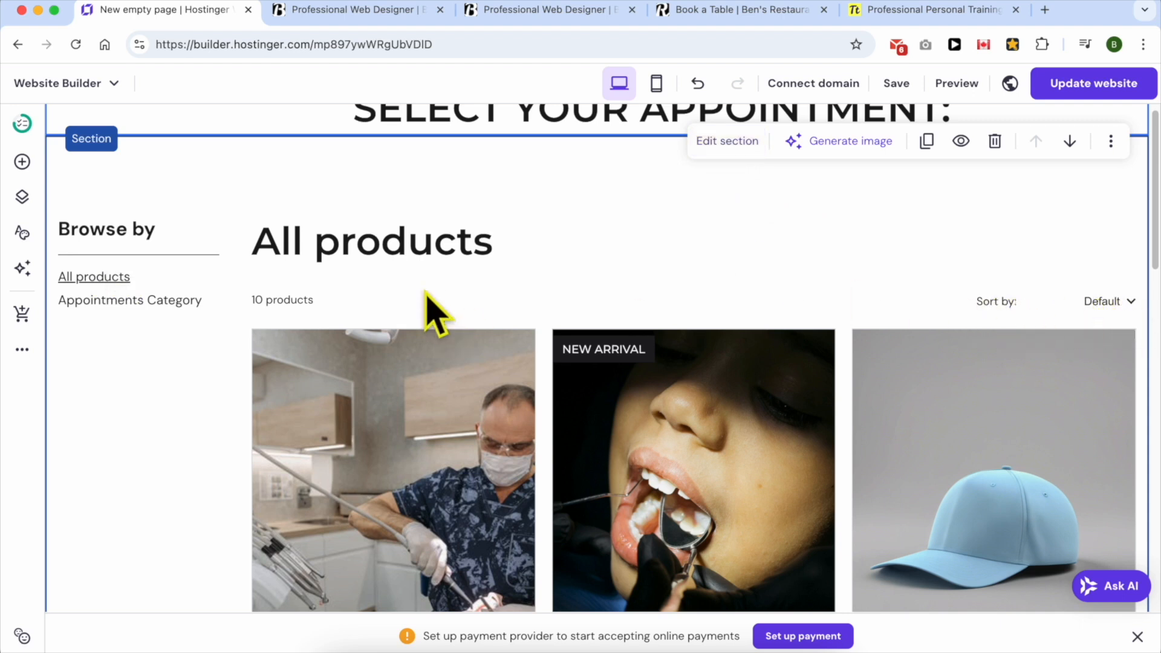
- Review the products in the new list section and compare its layout with the restaurant site's booking page
{"action": "left_click", "coordinate": [433, 245]}
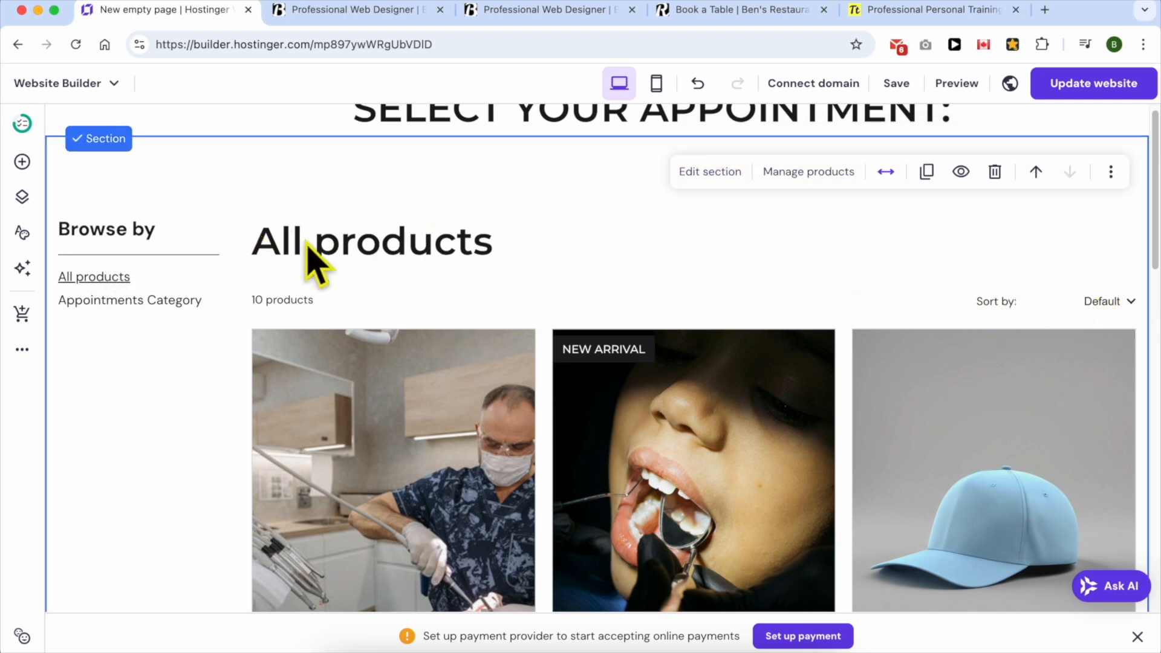
{"action": "scroll", "coordinate": [597, 318], "scroll_direction": "down", "scroll_amount": 9}
{"action": "scroll", "coordinate": [597, 319], "scroll_direction": "up", "scroll_amount": 9}
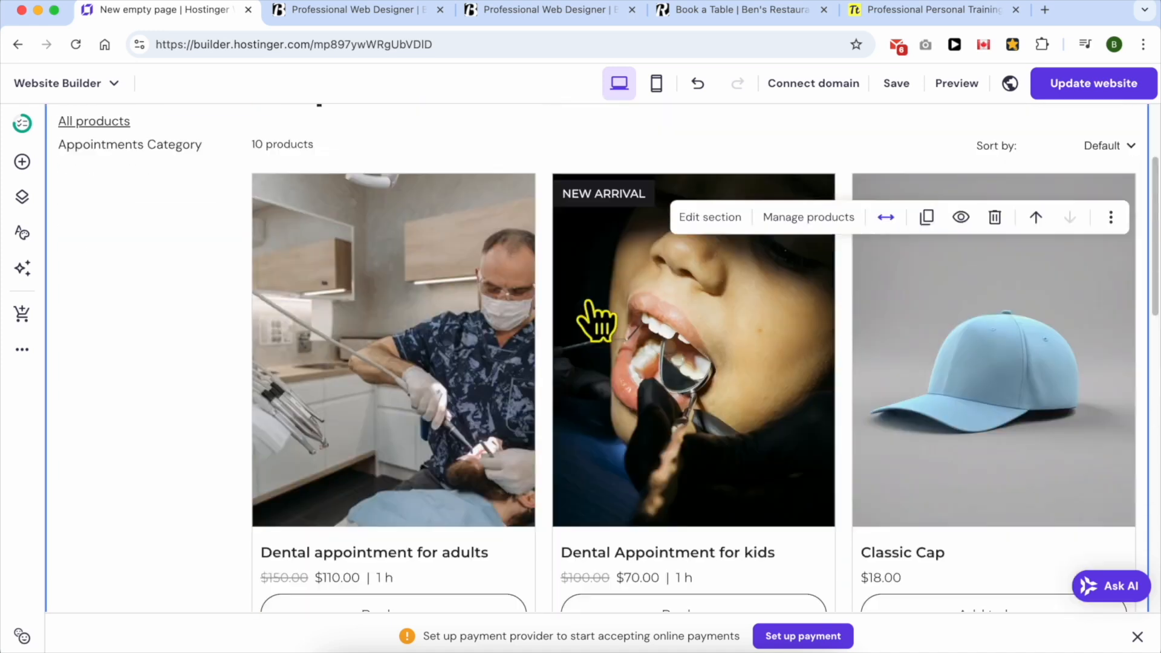
{"action": "left_click", "coordinate": [558, 10]}
{"action": "left_click", "coordinate": [660, 10]}
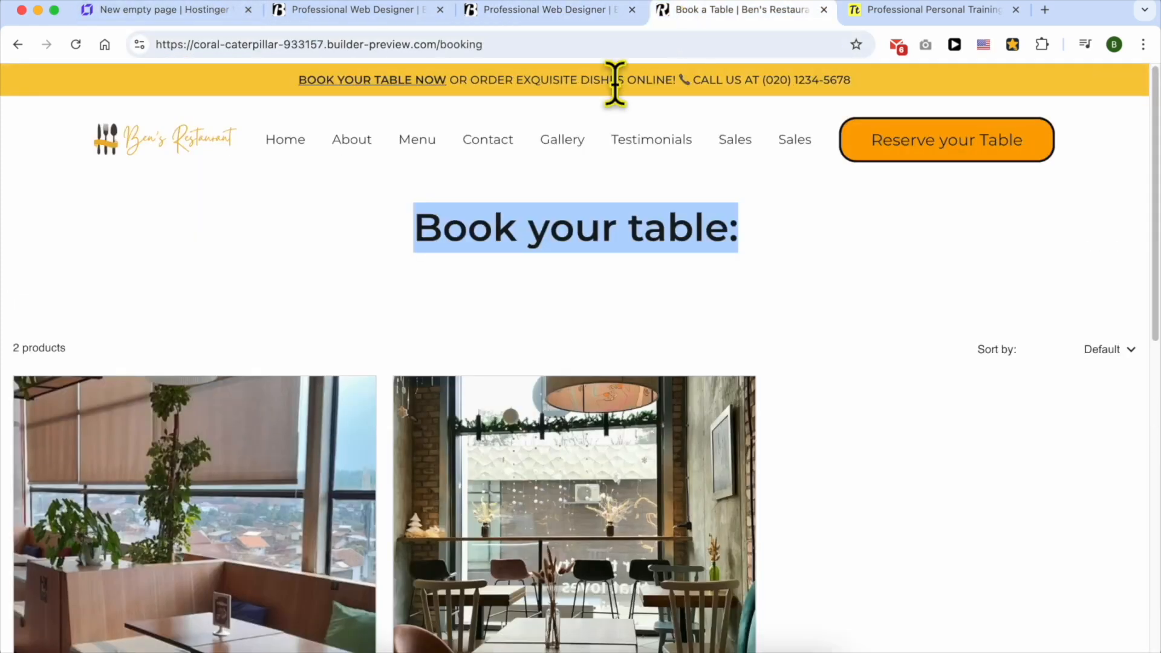
{"action": "scroll", "coordinate": [321, 320], "scroll_direction": "down", "scroll_amount": 5}
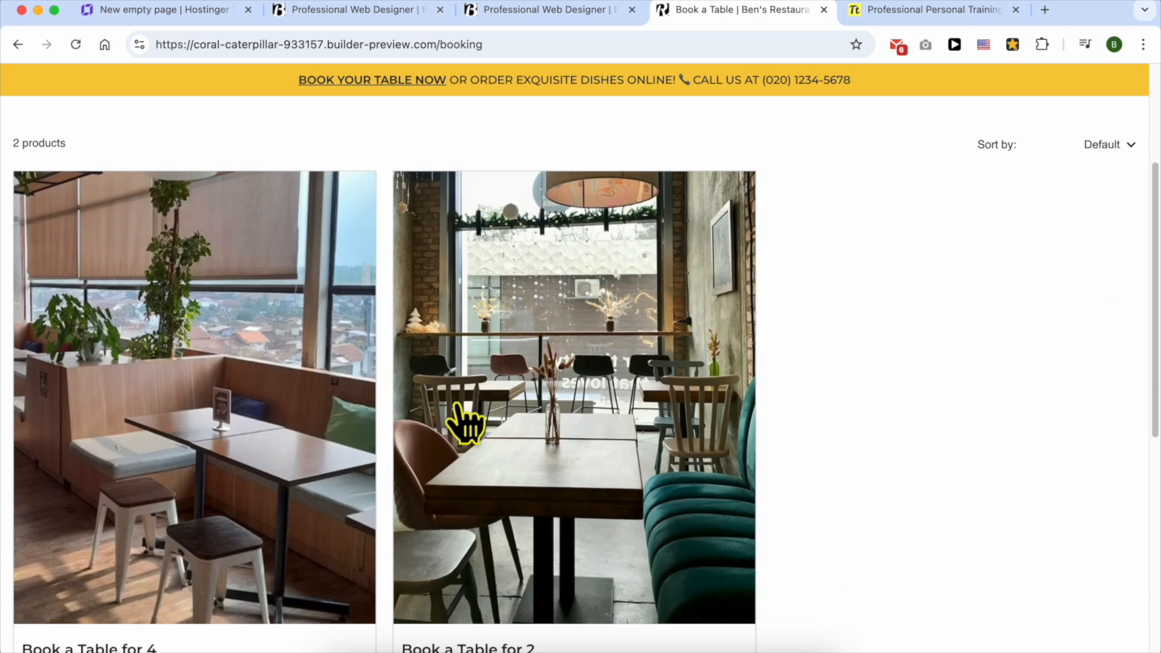
{"action": "left_click", "coordinate": [185, 10]}
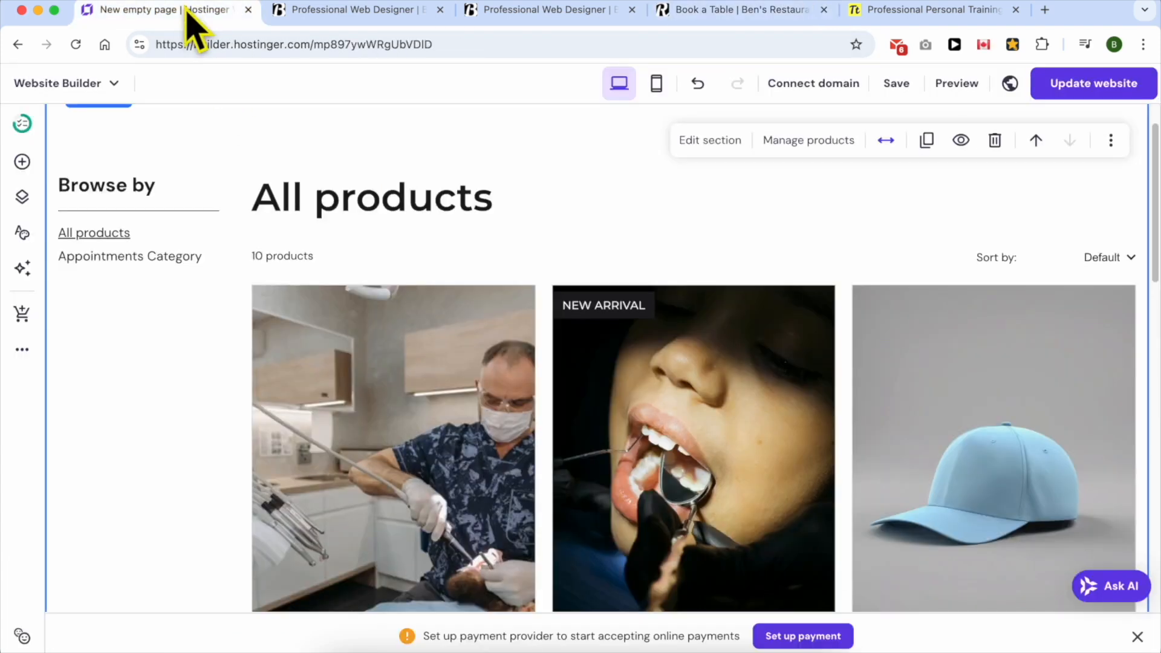
- Stop showing categories as filters in the product list section and limit it to the Appointments Category
{"action": "left_click", "coordinate": [729, 149]}
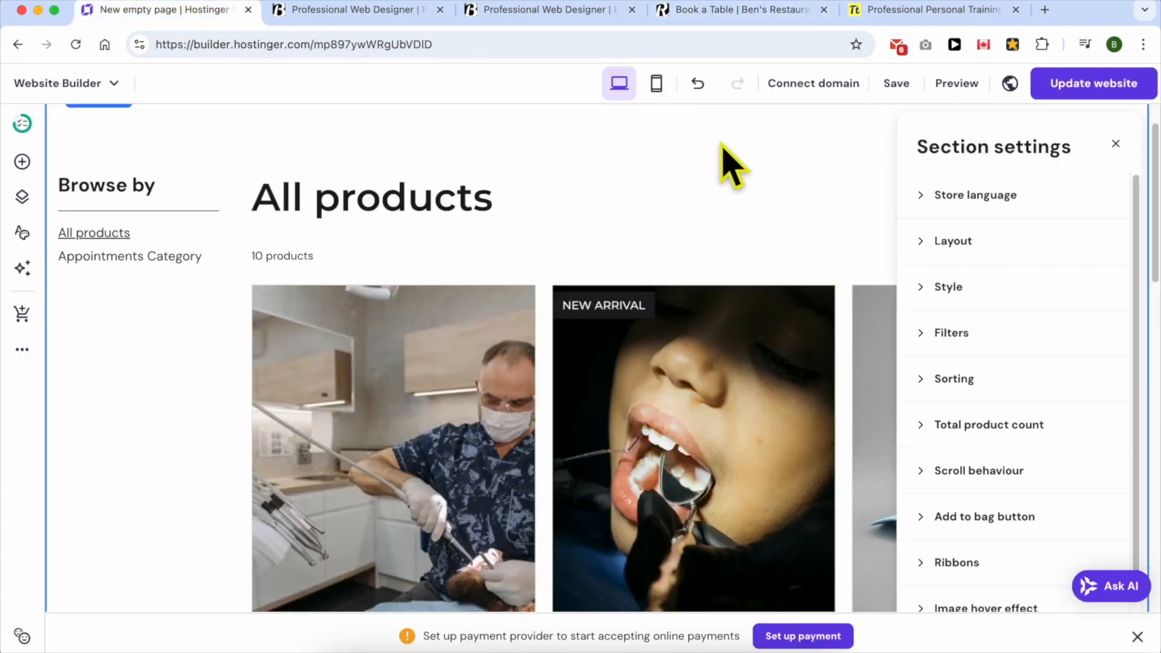
{"action": "left_click", "coordinate": [1004, 215]}
{"action": "left_click", "coordinate": [1004, 196]}
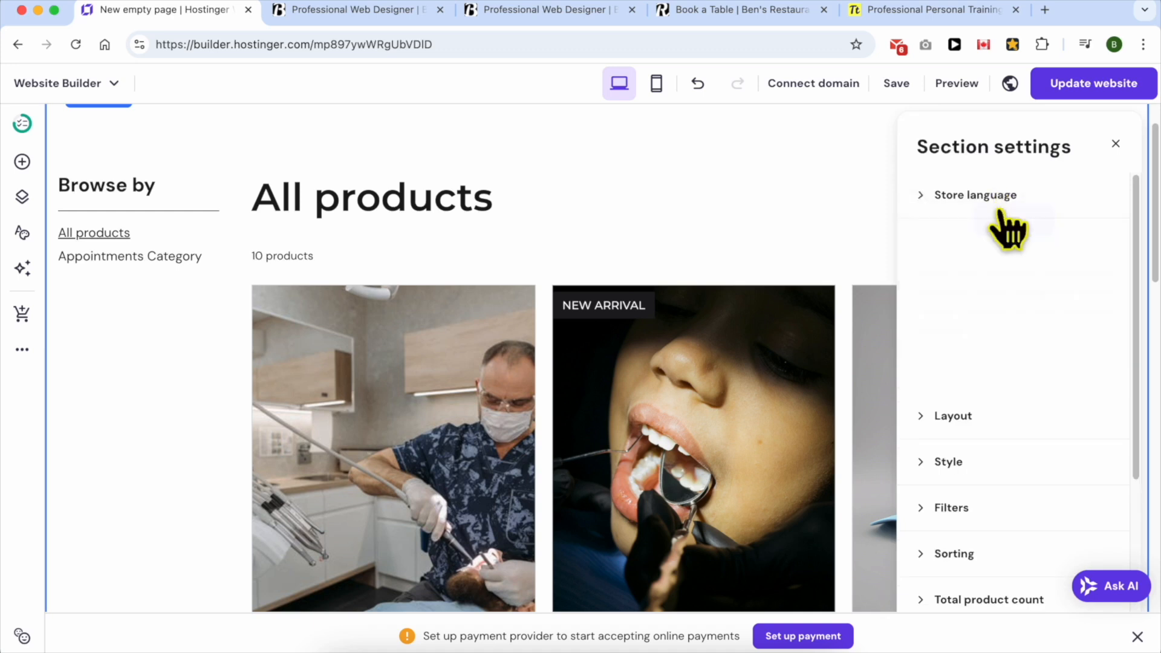
{"action": "left_click", "coordinate": [967, 242]}
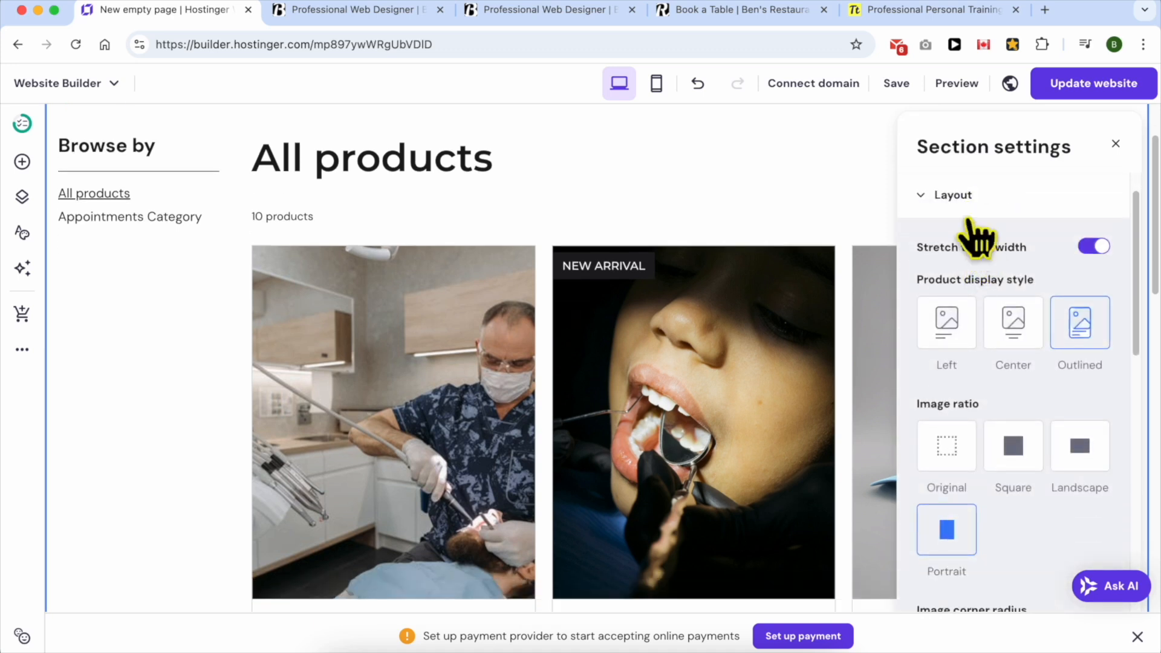
{"action": "left_click", "coordinate": [956, 202]}
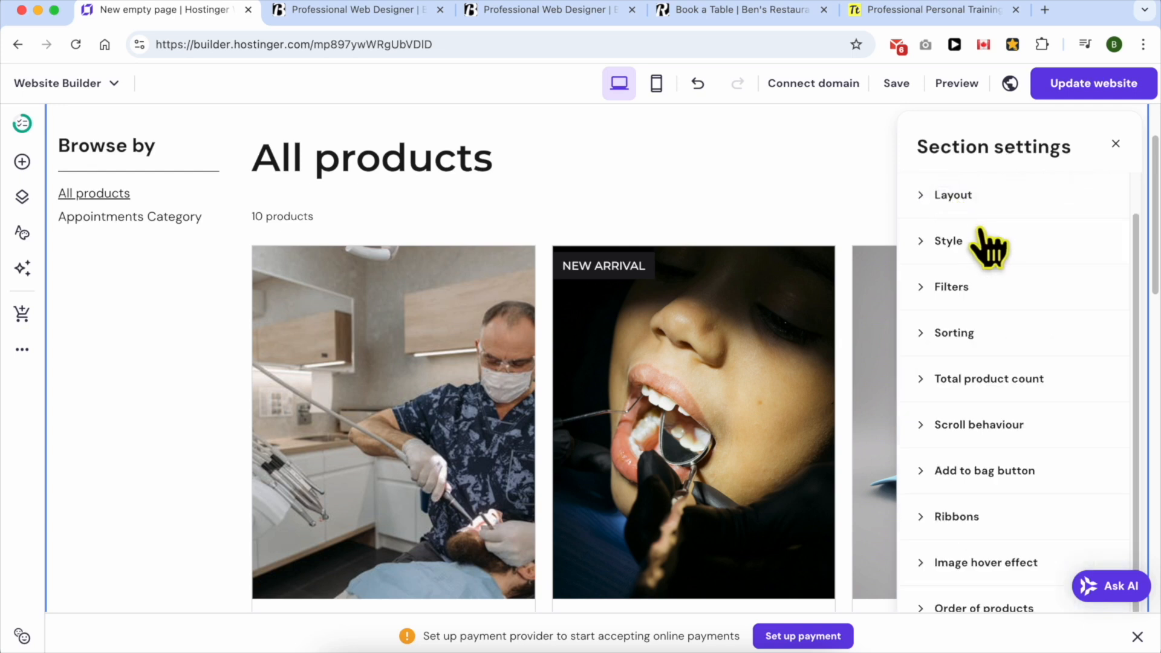
{"action": "left_click", "coordinate": [963, 287]}
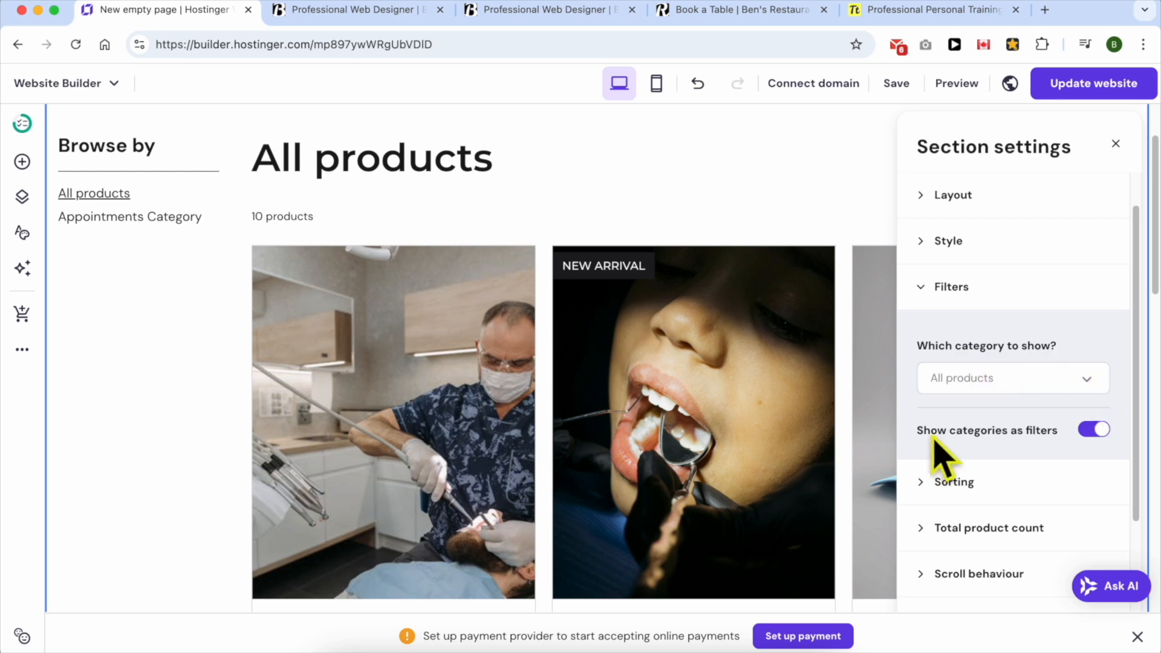
{"action": "left_click", "coordinate": [1094, 430]}
{"action": "left_click", "coordinate": [1089, 384]}
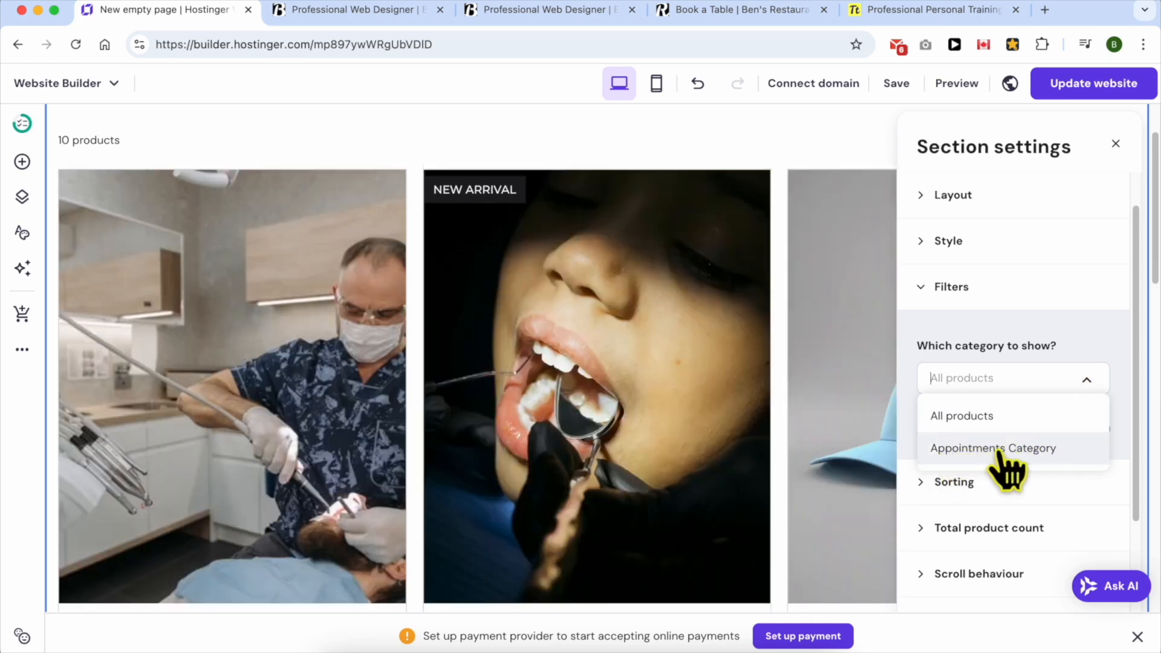
{"action": "left_click", "coordinate": [1022, 450]}
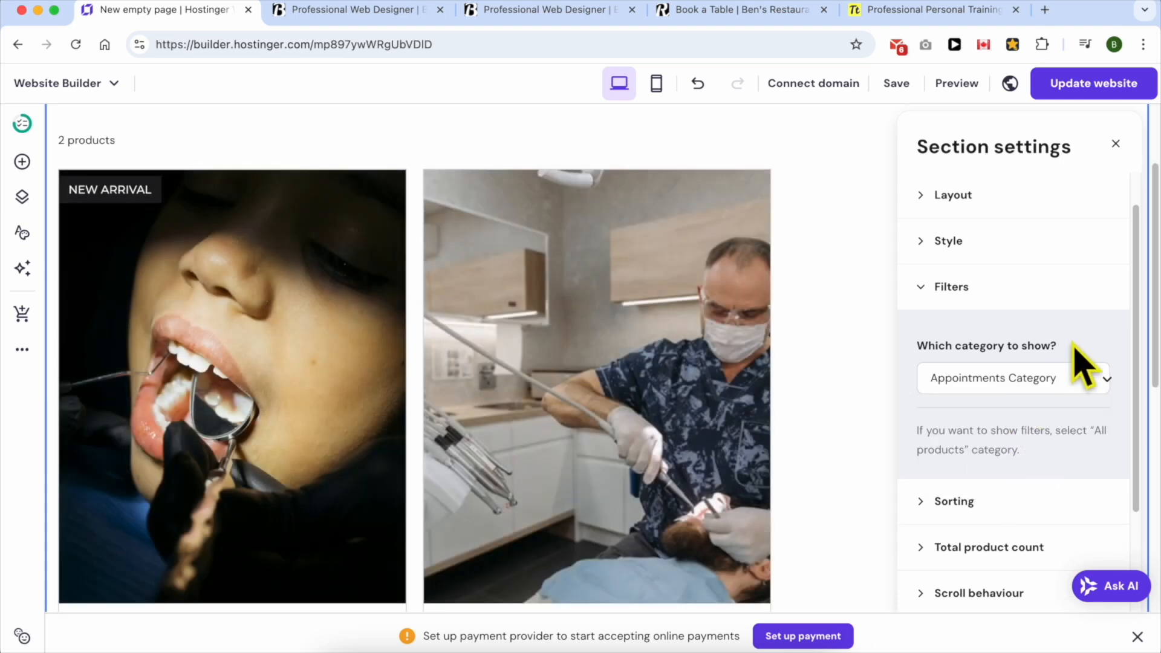
- Disable sorting and hide the total product count in the product list, checking the restaurant booking page's sort option for comparison
{"action": "scroll", "coordinate": [1017, 402], "scroll_direction": "down", "scroll_amount": 3}
{"action": "left_click", "coordinate": [980, 309]}
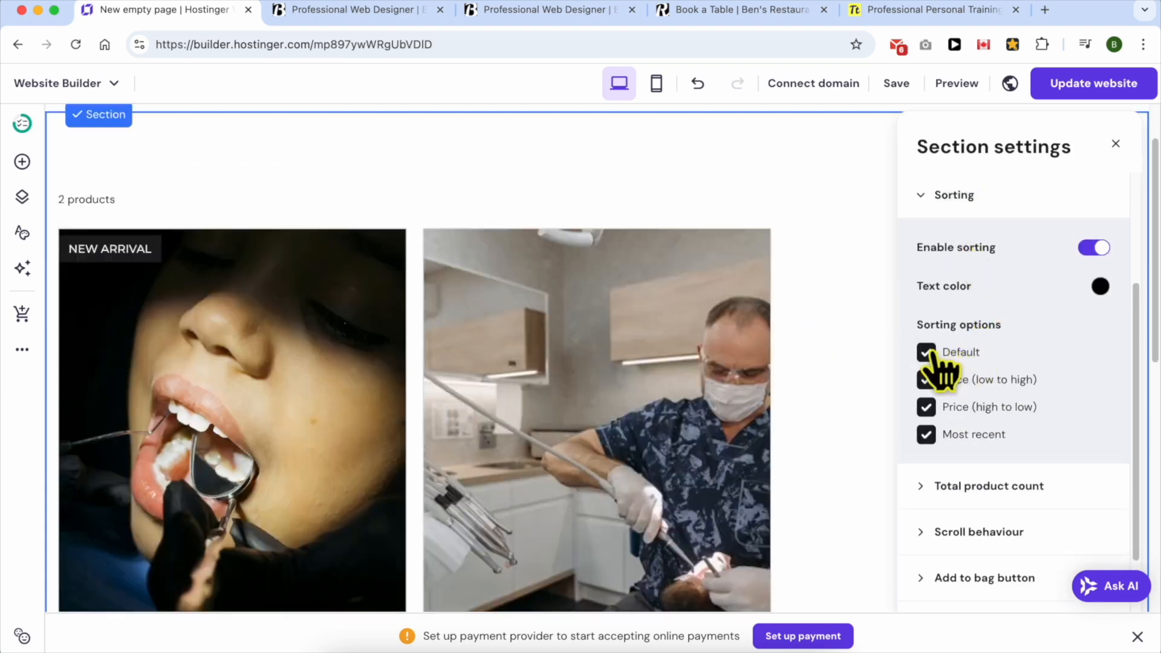
{"action": "left_click", "coordinate": [928, 354]}
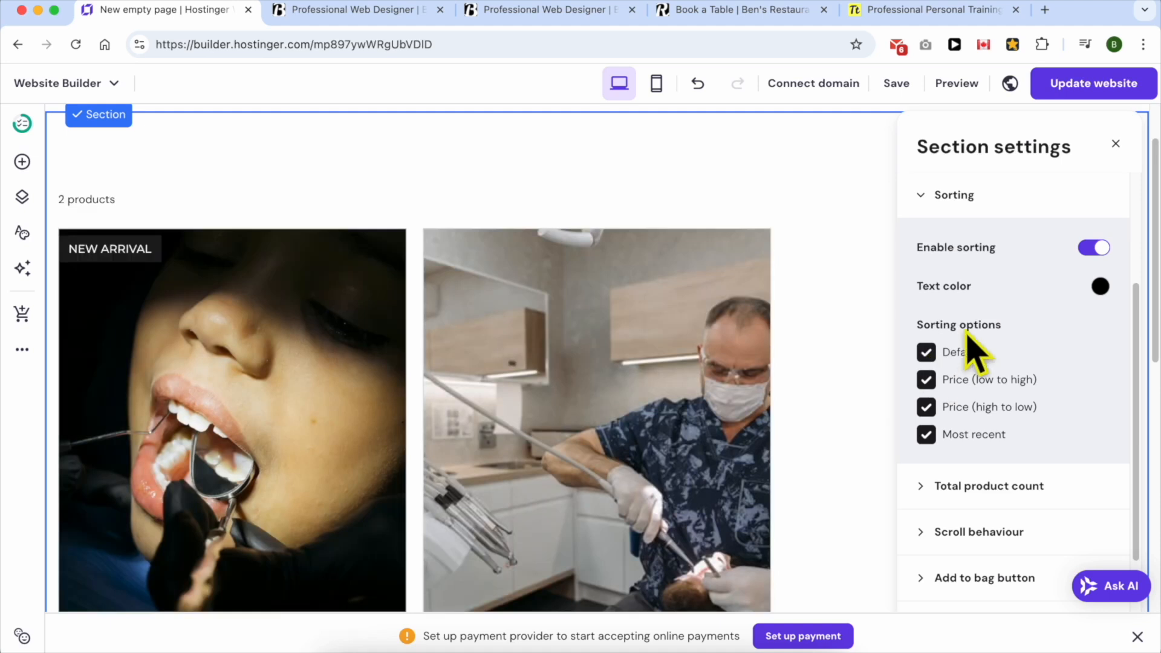
{"action": "left_click", "coordinate": [1095, 248]}
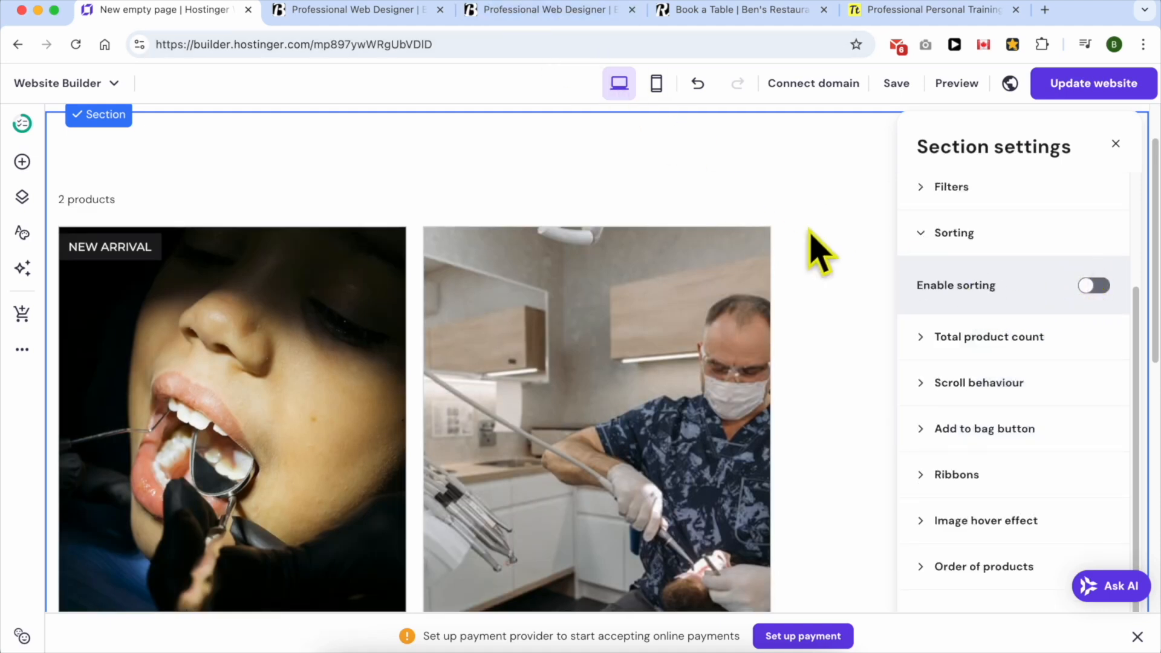
{"action": "left_click", "coordinate": [687, 10]}
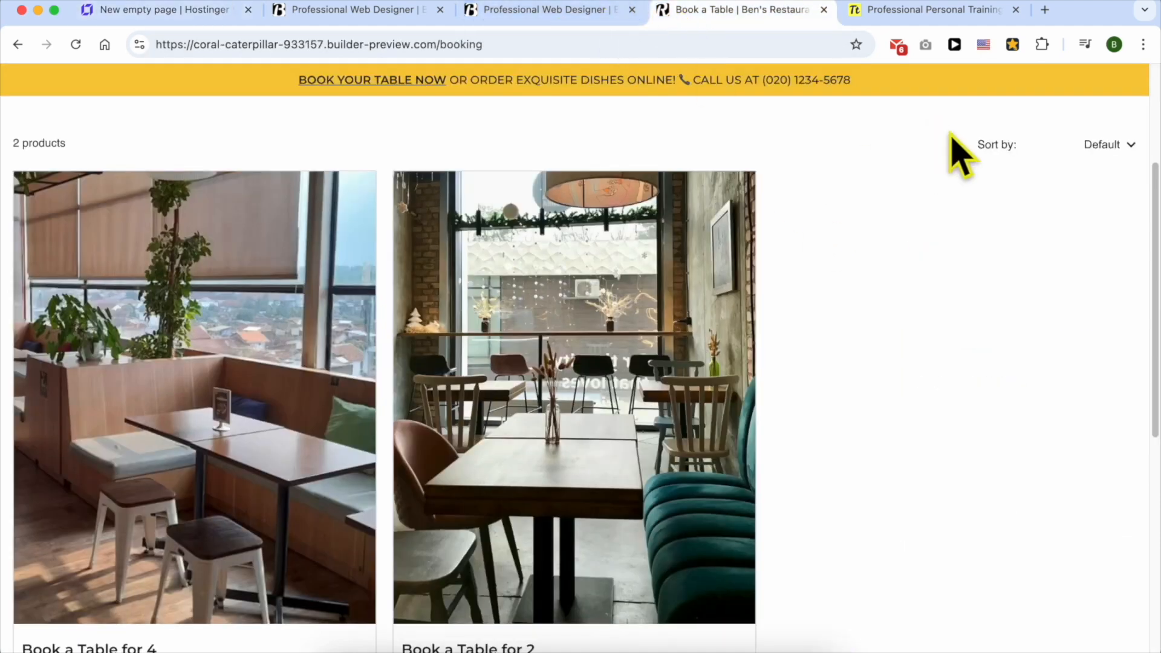
{"action": "scroll", "coordinate": [983, 143], "scroll_direction": "up", "scroll_amount": 4}
{"action": "left_click_drag", "start_coordinate": [985, 145], "coordinate": [1018, 311]}
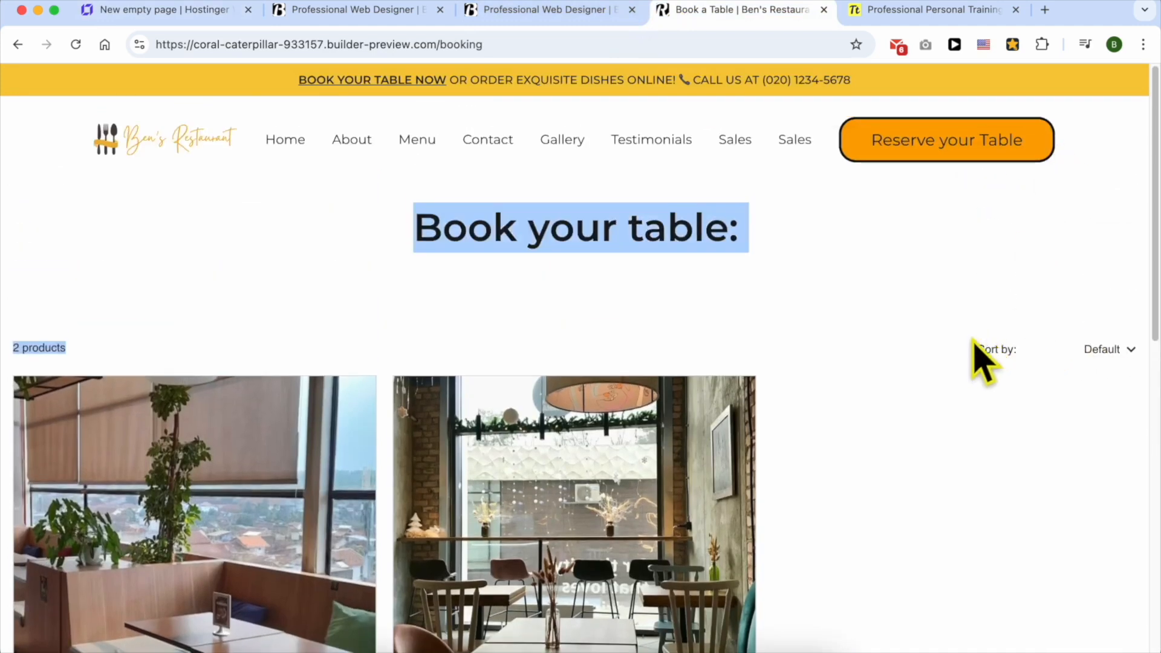
{"action": "left_click", "coordinate": [191, 18]}
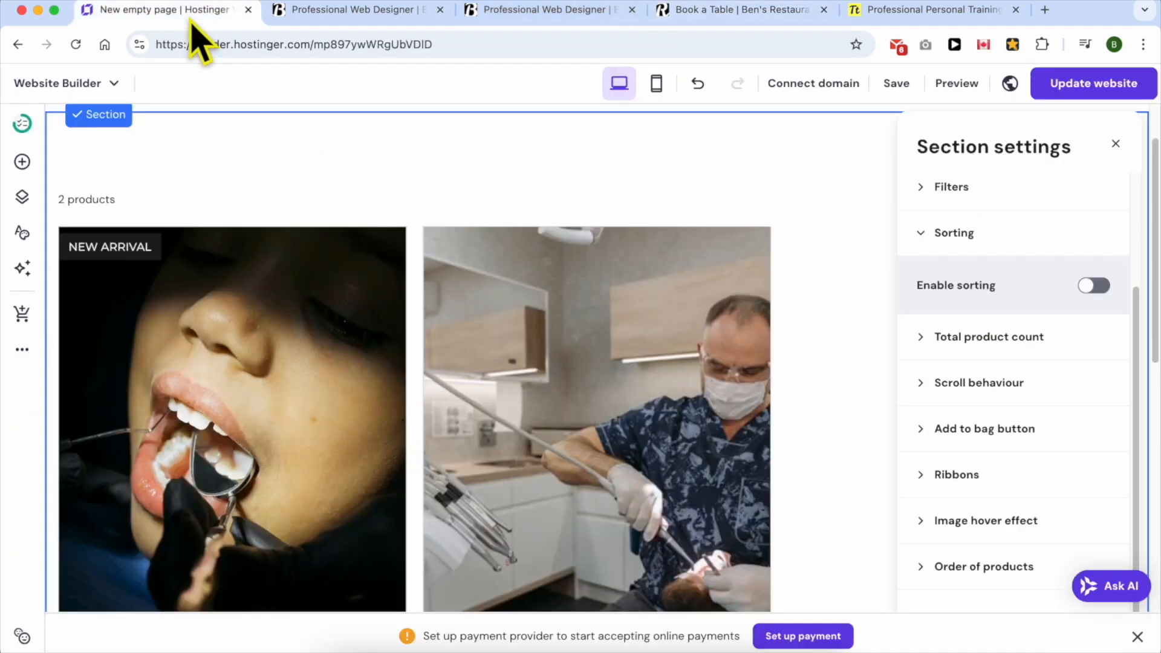
{"action": "left_click", "coordinate": [992, 339]}
{"action": "left_click", "coordinate": [1096, 330]}
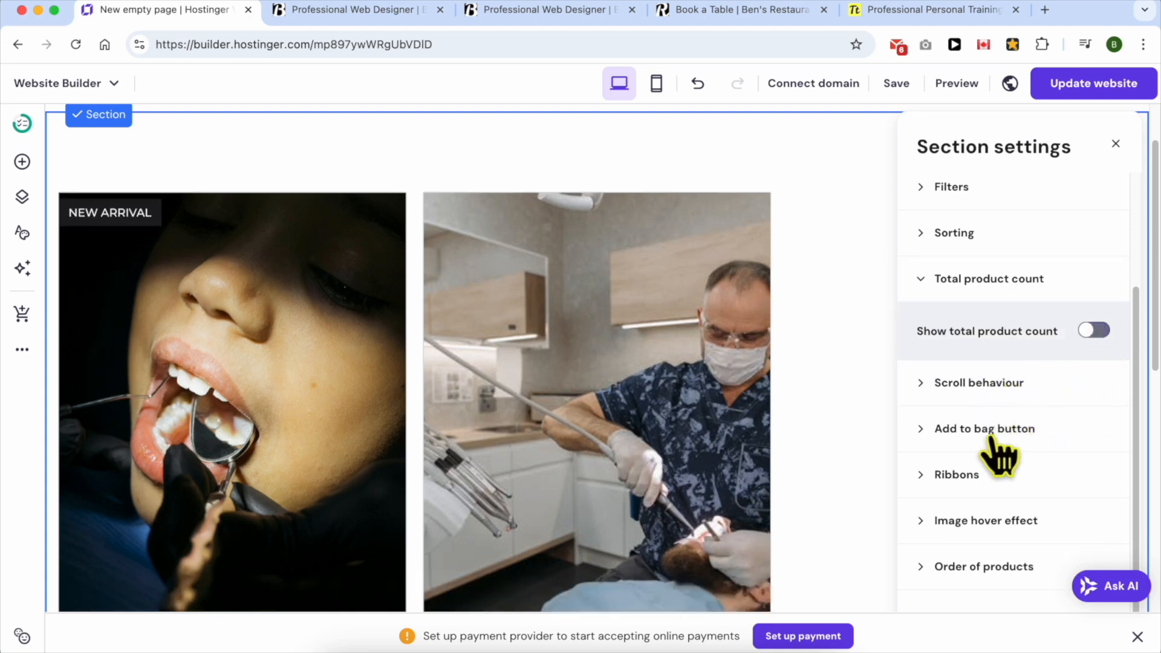
- Keep the add to bag button shown on the product list and set its text to "Book Your Appointment"
{"action": "scroll", "coordinate": [787, 430], "scroll_direction": "down", "scroll_amount": 3}
{"action": "left_click", "coordinate": [967, 429]}
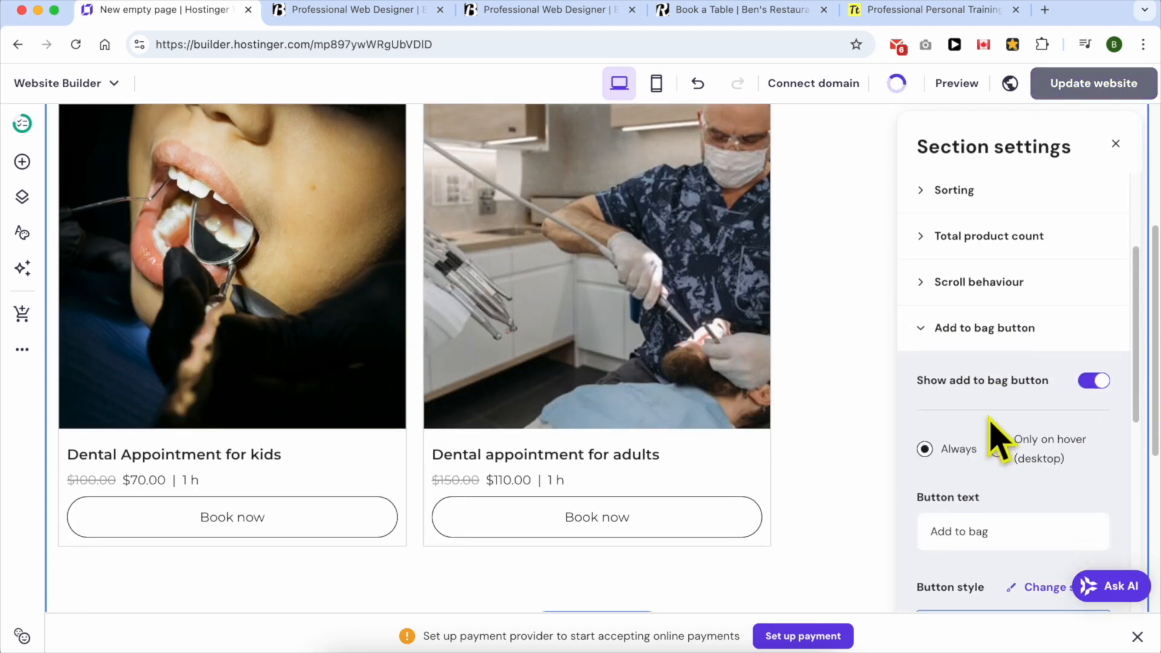
{"action": "left_click", "coordinate": [1096, 342]}
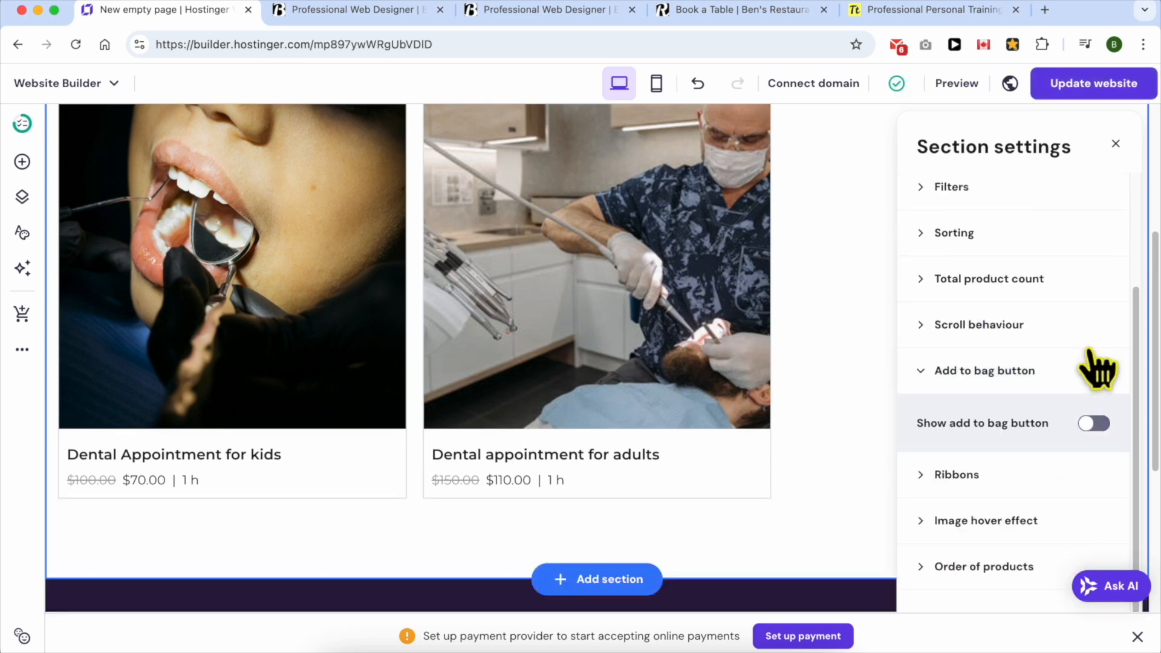
{"action": "left_click", "coordinate": [1094, 423]}
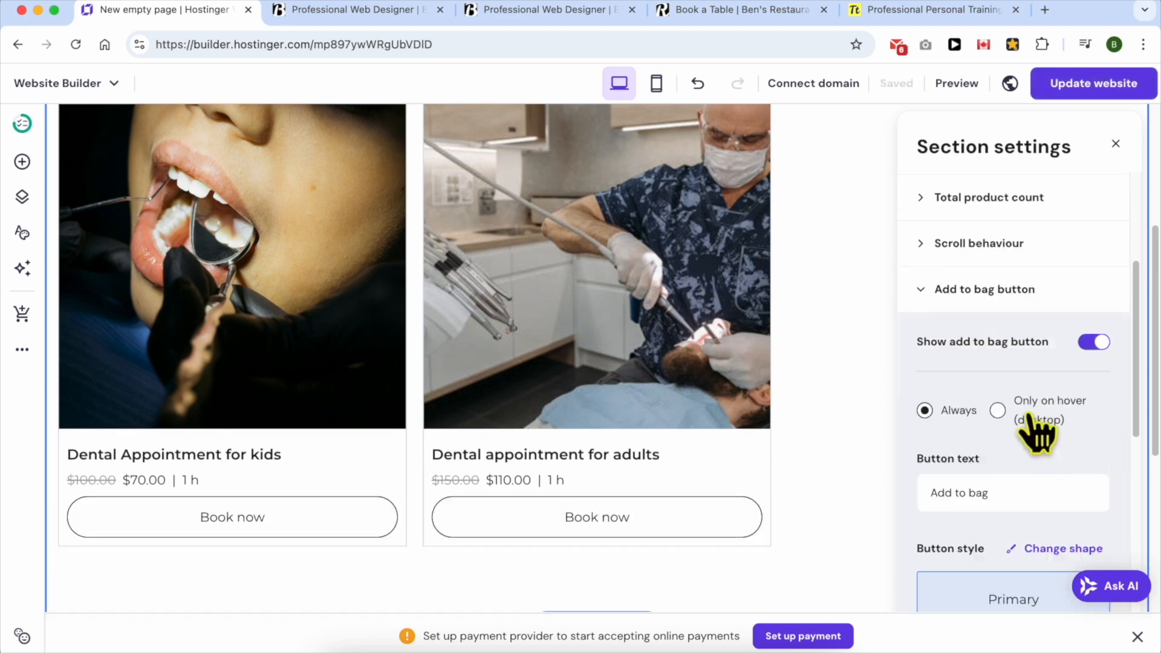
{"action": "scroll", "coordinate": [1022, 418], "scroll_direction": "down", "scroll_amount": 1}
{"action": "scroll", "coordinate": [1023, 450], "scroll_direction": "down", "scroll_amount": 3}
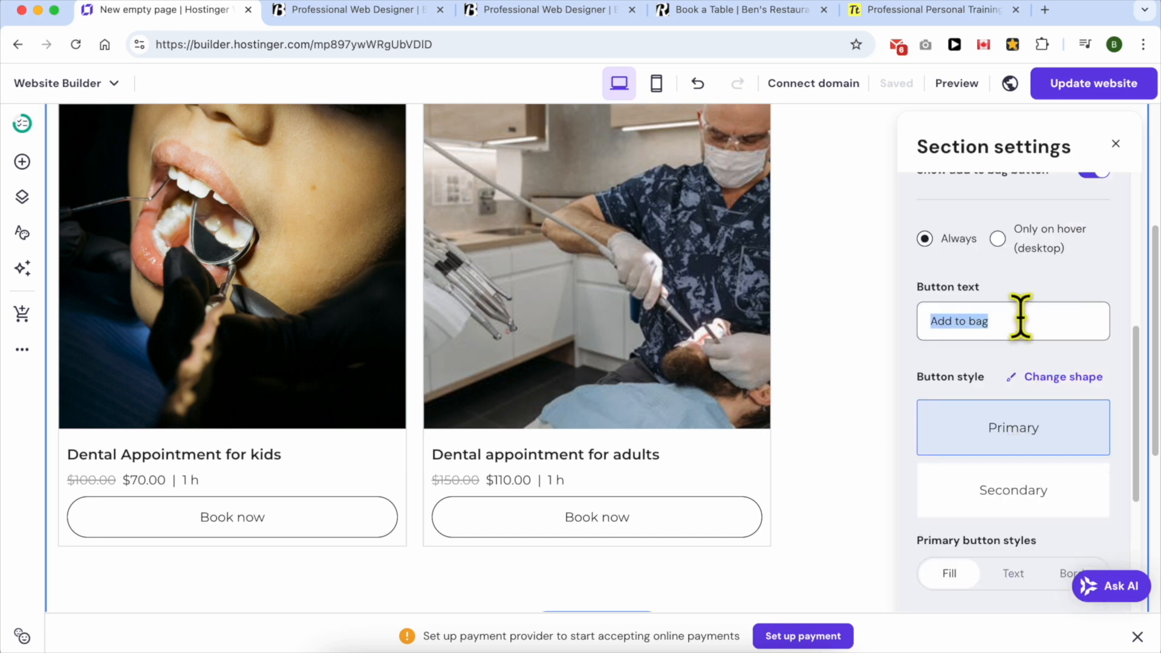
{"action": "type", "text": "Book Your"}
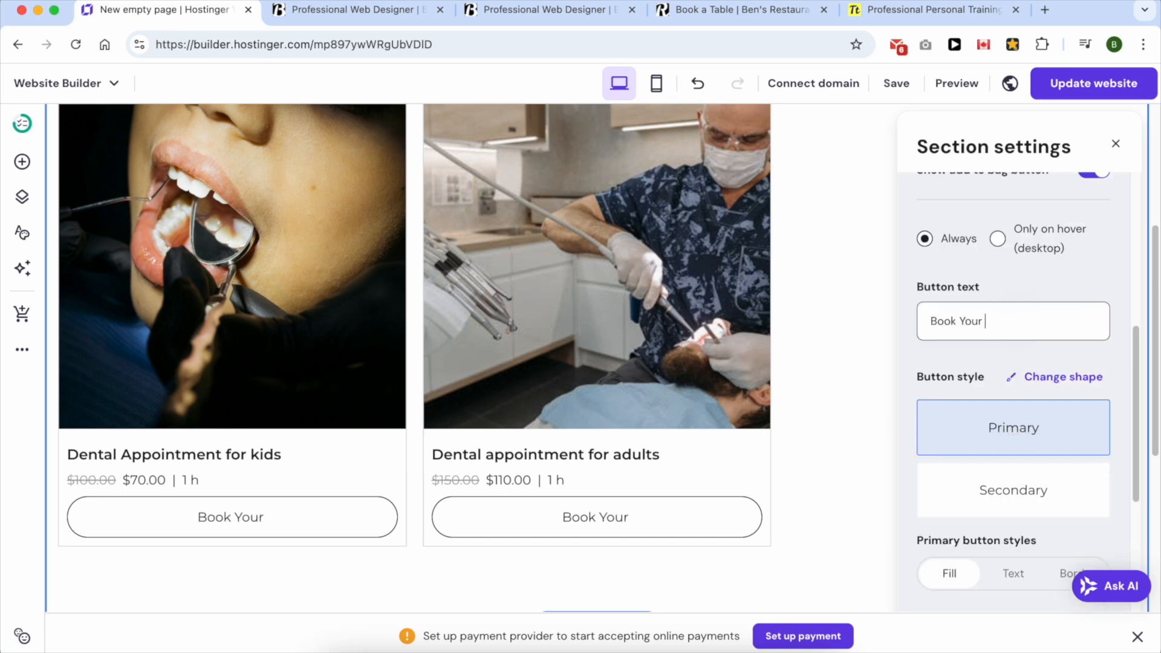
{"action": "type", "text": " Appointment"}
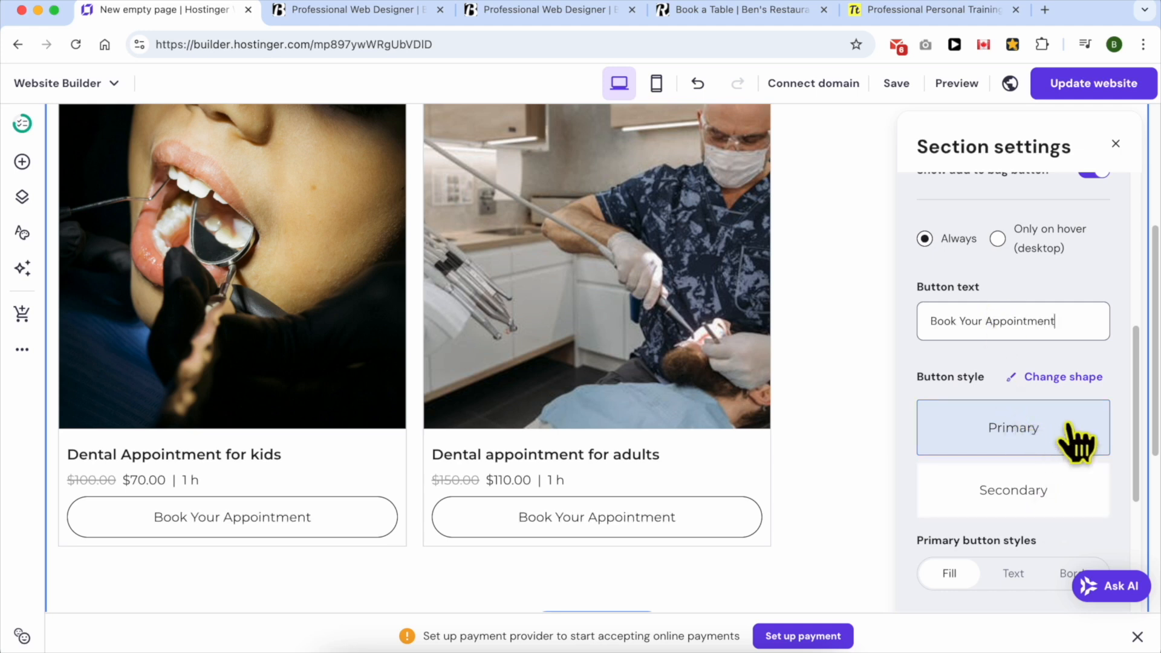
- Keep the Primary style for the booking buttons and set their size to Large
{"action": "left_click", "coordinate": [1044, 486]}
{"action": "left_click", "coordinate": [1036, 440]}
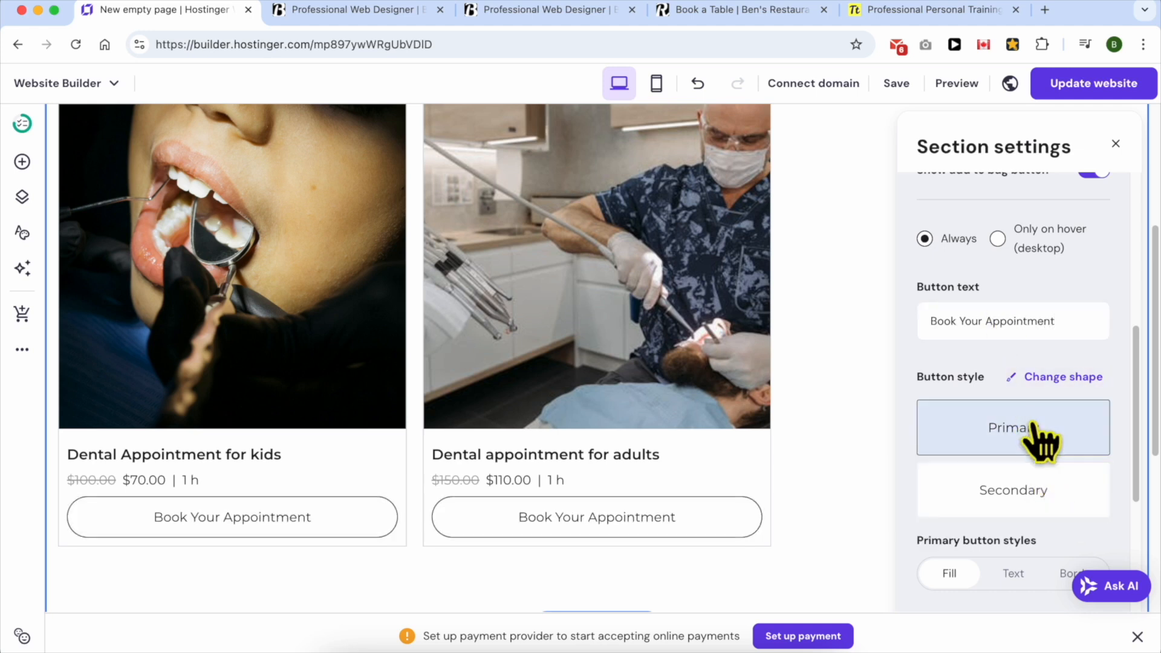
{"action": "scroll", "coordinate": [1062, 484], "scroll_direction": "down", "scroll_amount": 3}
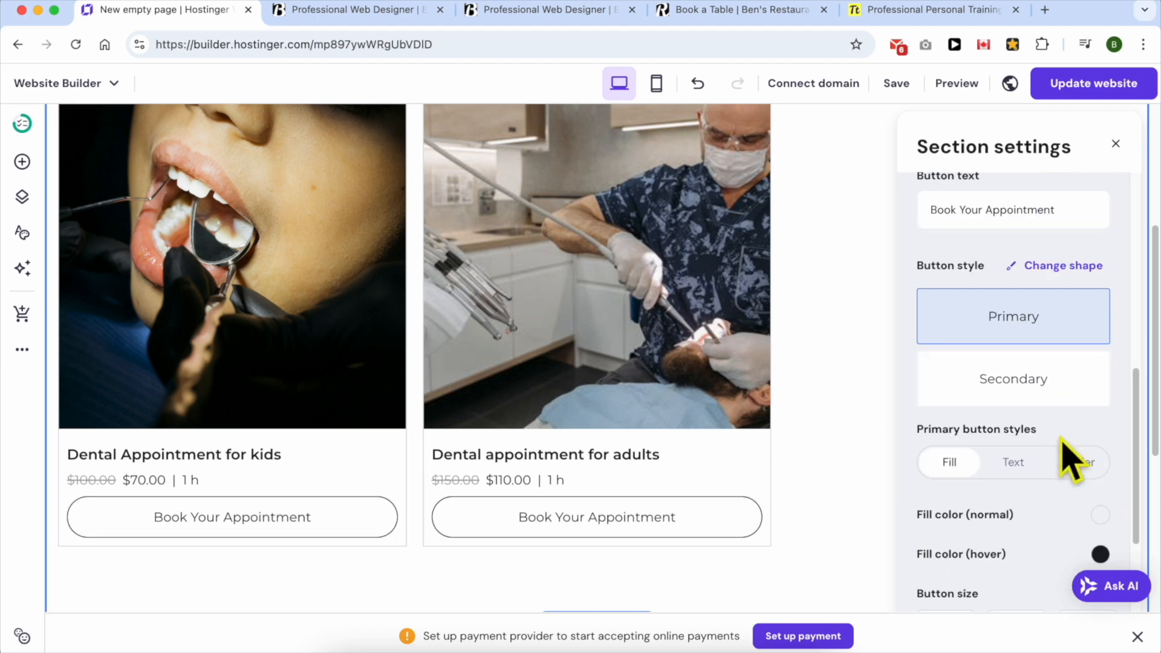
{"action": "scroll", "coordinate": [986, 460], "scroll_direction": "down", "scroll_amount": 1}
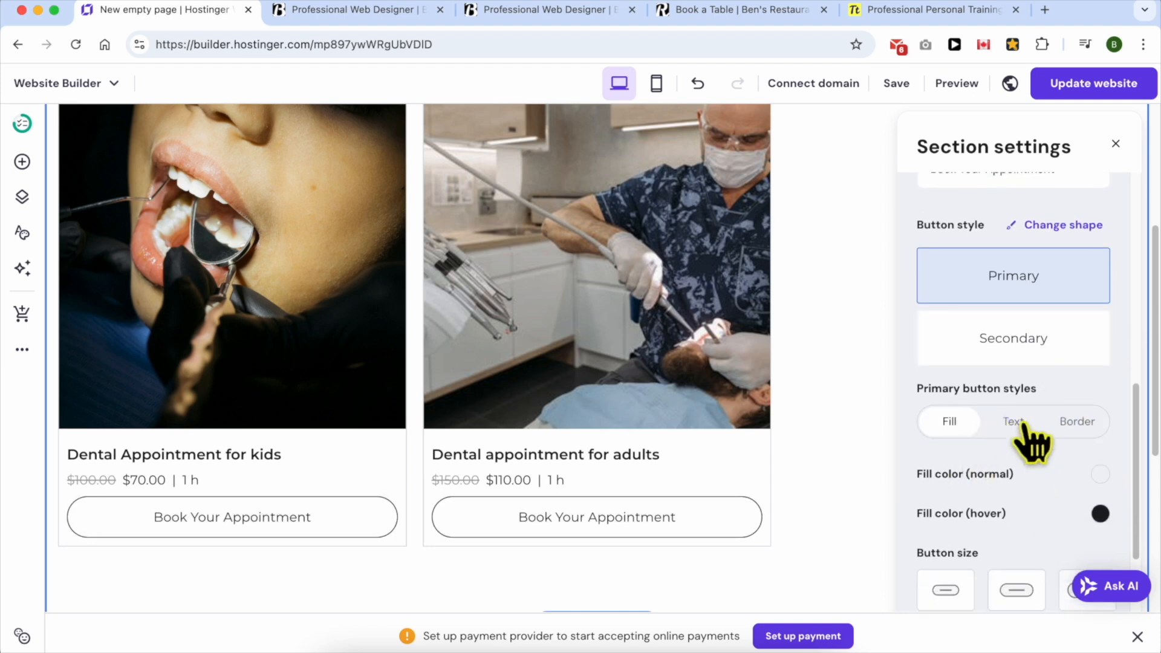
{"action": "scroll", "coordinate": [1028, 441], "scroll_direction": "down", "scroll_amount": 2}
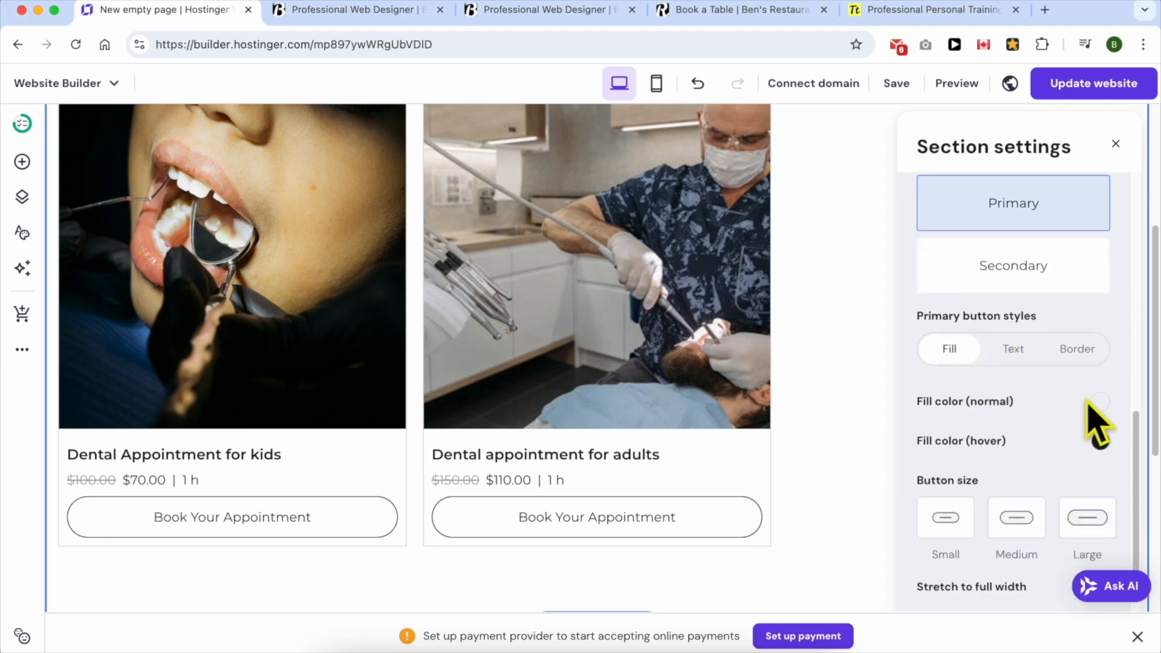
{"action": "left_click", "coordinate": [1086, 519]}
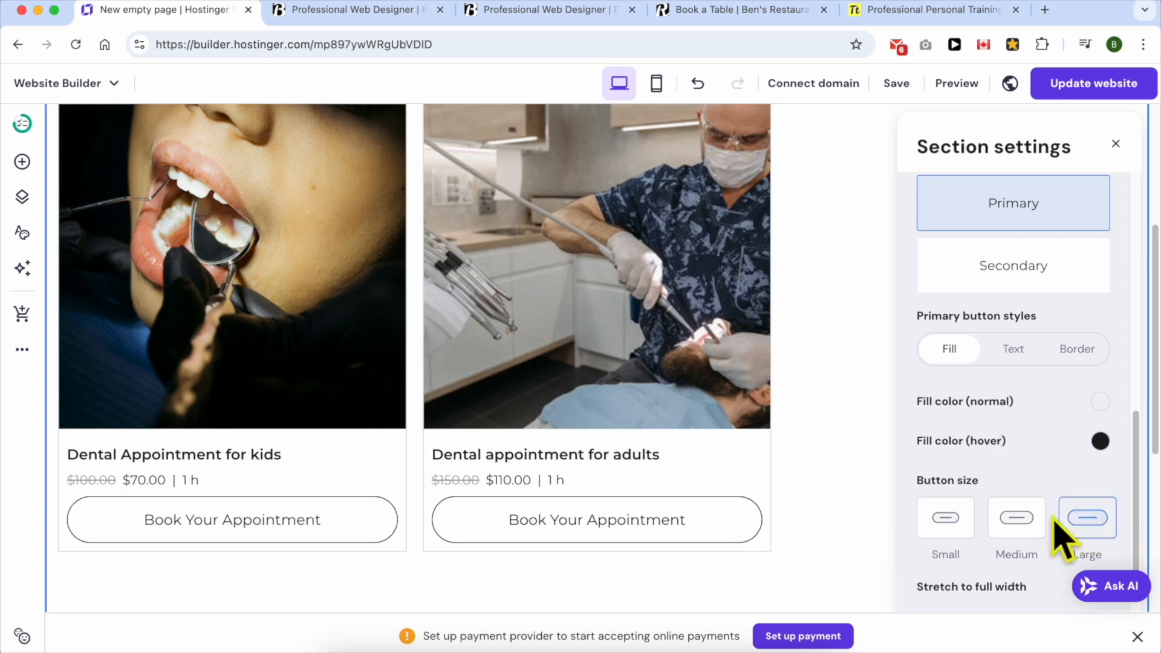
- Review the booking button's text, border and fill styling options, its size and the full-width stretch setting
{"action": "left_click", "coordinate": [1015, 352]}
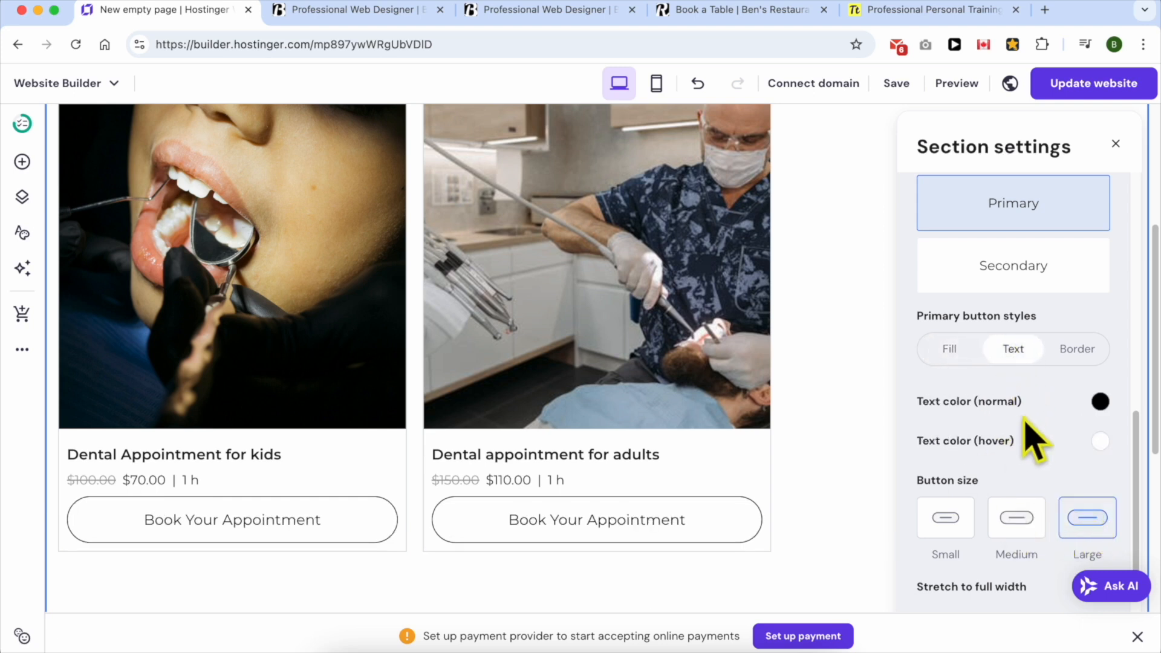
{"action": "left_click", "coordinate": [1076, 352]}
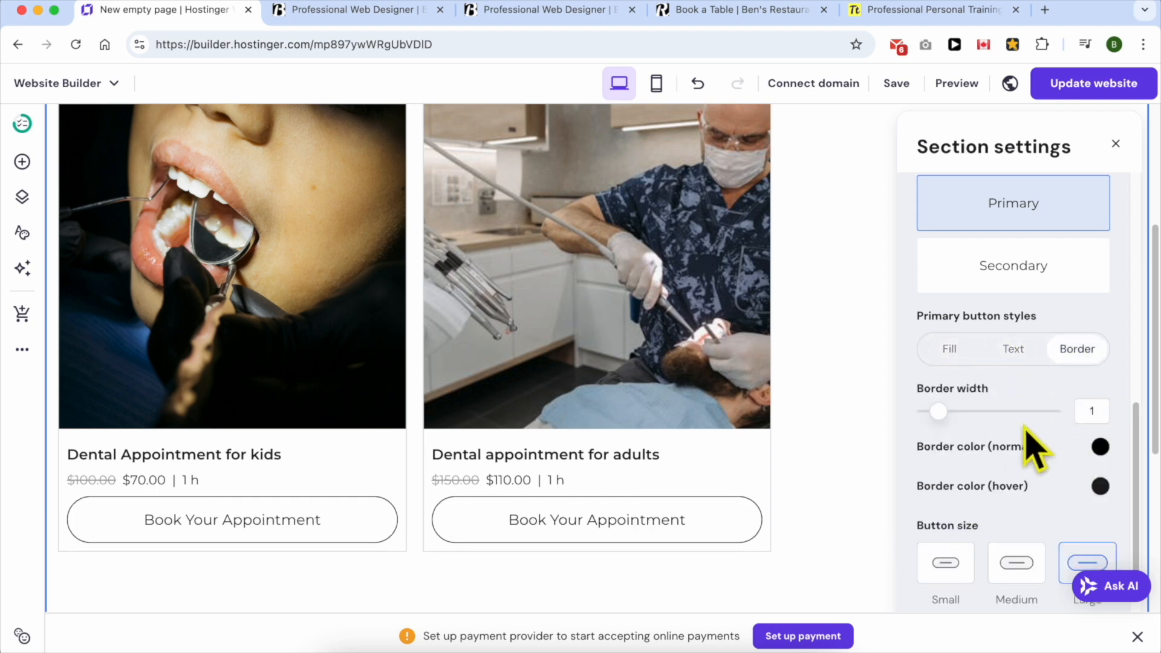
{"action": "left_click", "coordinate": [959, 353]}
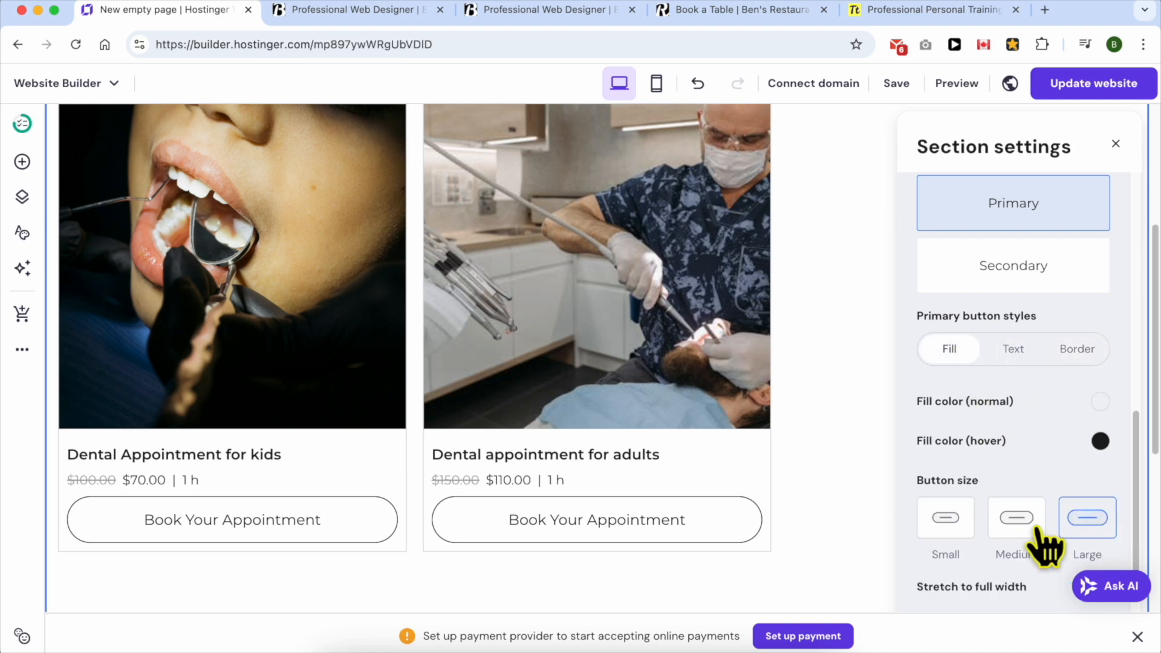
{"action": "left_click", "coordinate": [1087, 528]}
{"action": "left_click", "coordinate": [1087, 526]}
{"action": "scroll", "coordinate": [1101, 533], "scroll_direction": "down", "scroll_amount": 3}
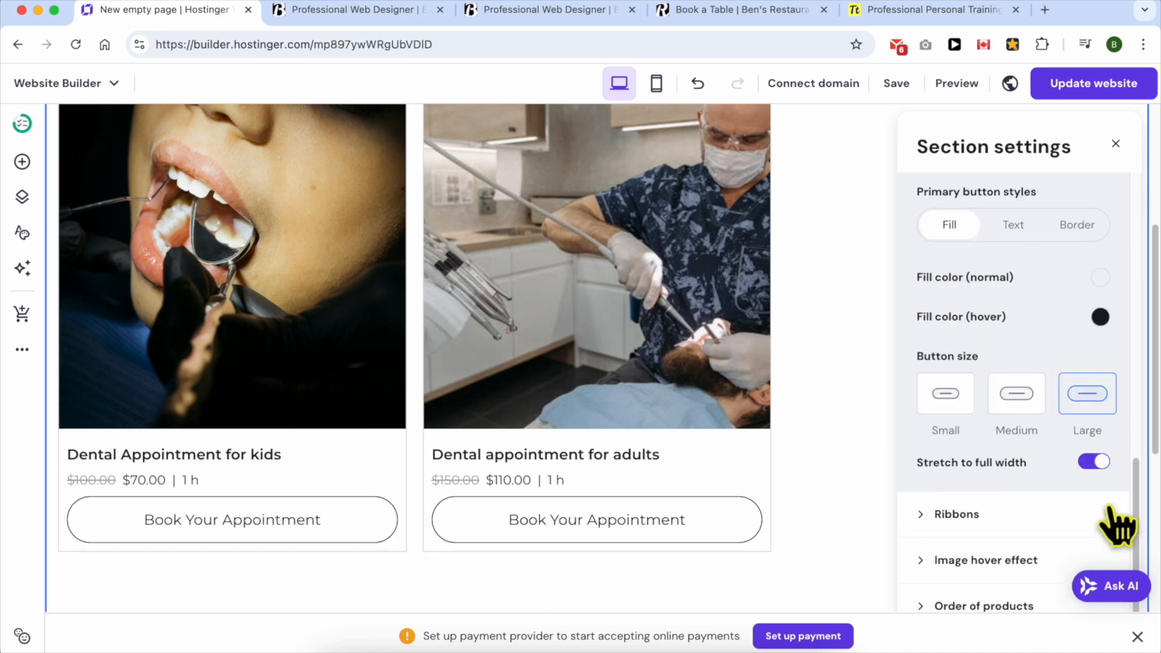
{"action": "left_click", "coordinate": [1095, 423]}
{"action": "left_click", "coordinate": [1095, 423]}
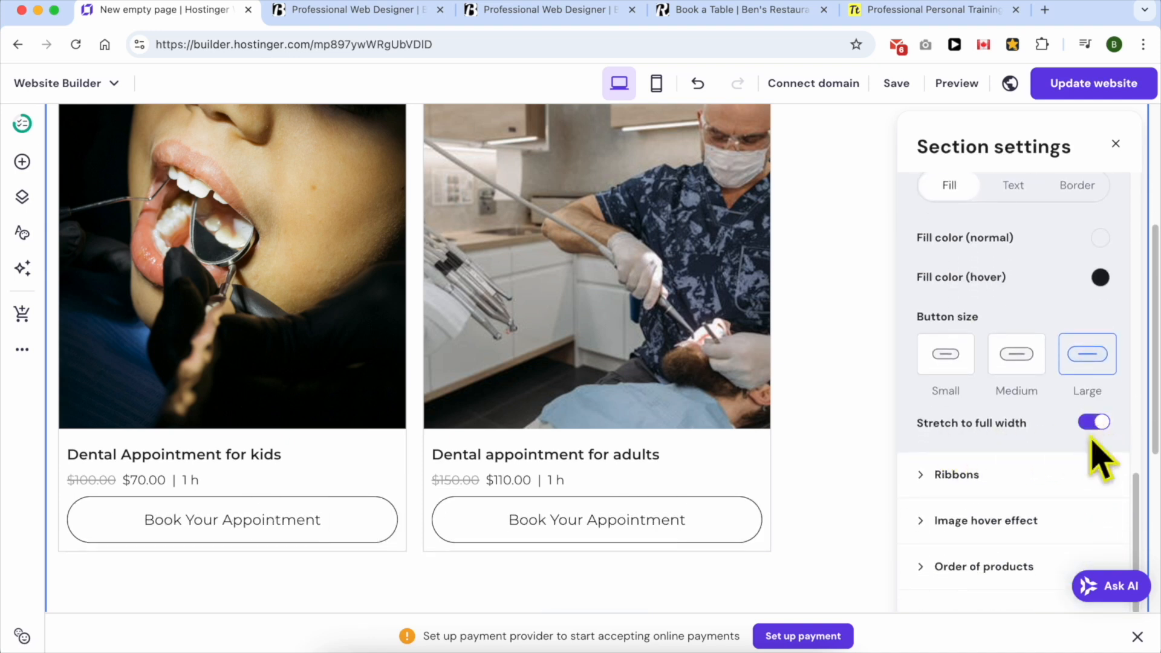
- Examine the ribbon colour settings and the ribbon on the kids' appointment image
{"action": "left_click", "coordinate": [1028, 477]}
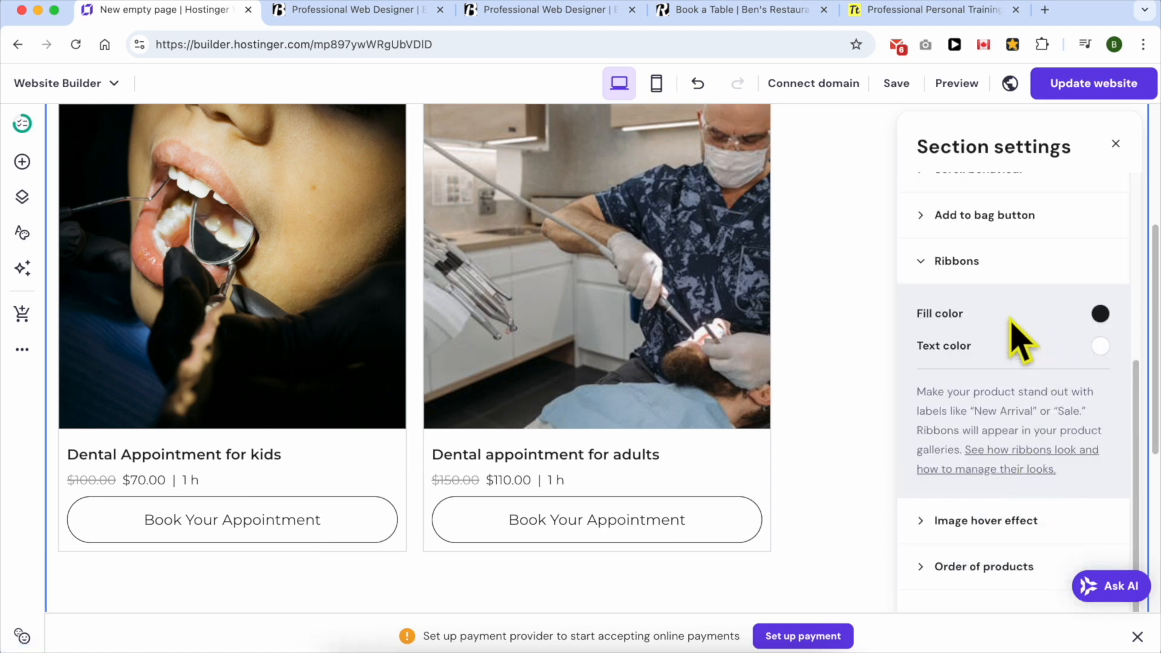
{"action": "scroll", "coordinate": [687, 391], "scroll_direction": "up", "scroll_amount": 1}
{"action": "scroll", "coordinate": [687, 431], "scroll_direction": "up", "scroll_amount": 3}
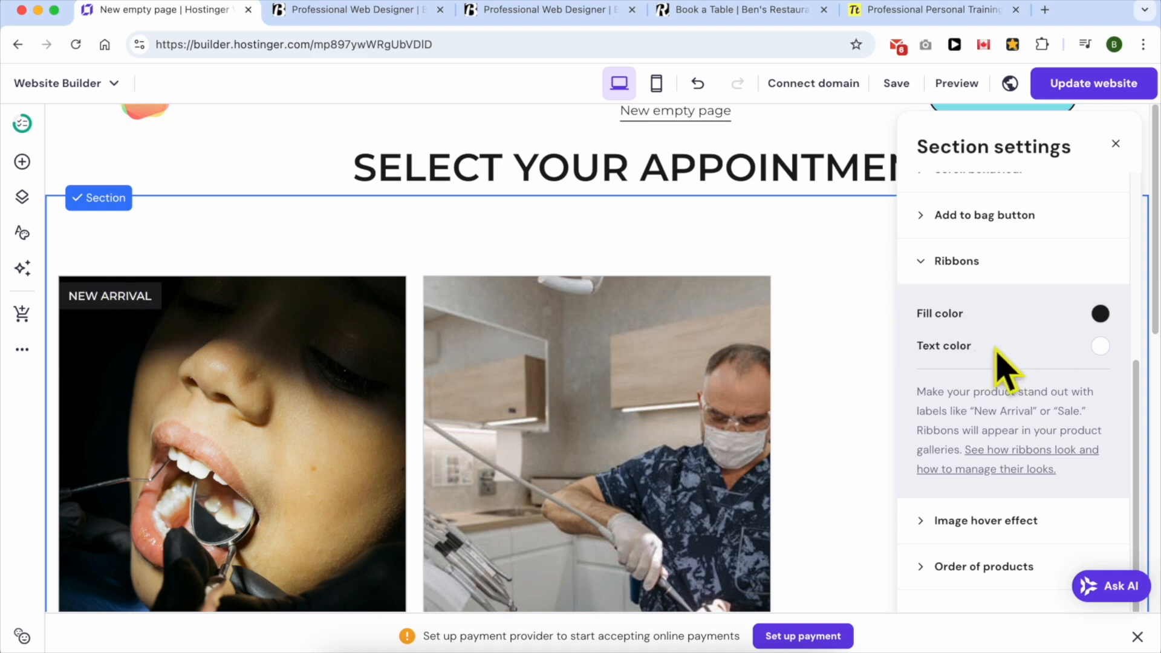
- Try the Zoom hover effect on the product images and set the effect to Swap image
{"action": "scroll", "coordinate": [1055, 423], "scroll_direction": "down", "scroll_amount": 3}
{"action": "left_click", "coordinate": [1027, 523]}
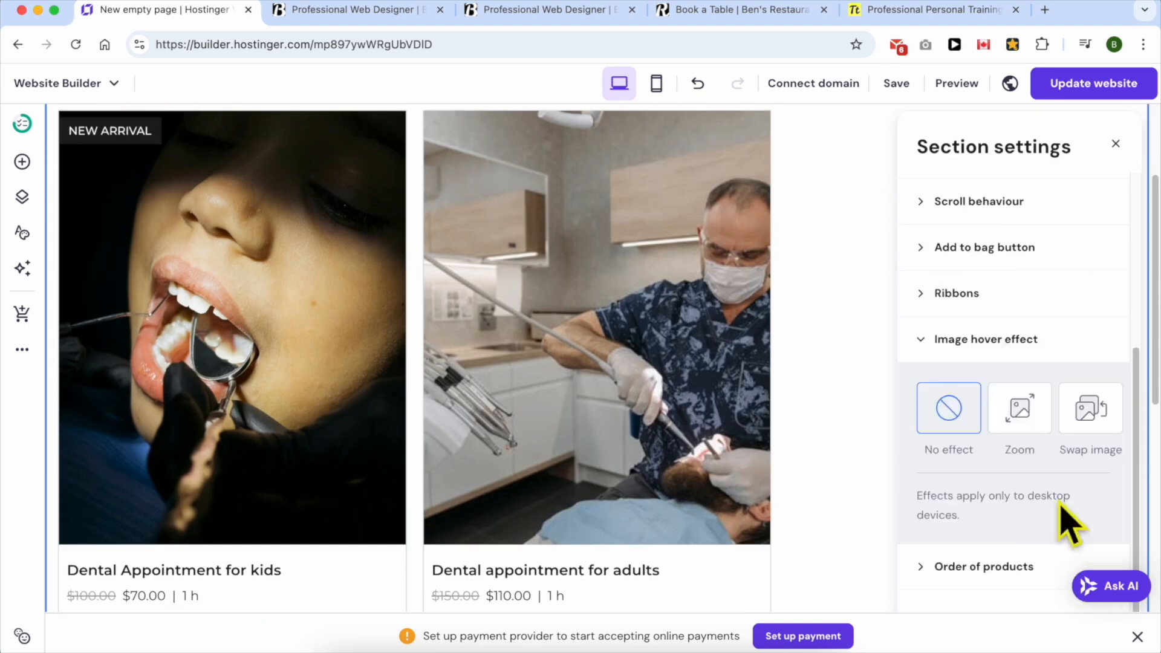
{"action": "left_click", "coordinate": [1028, 423]}
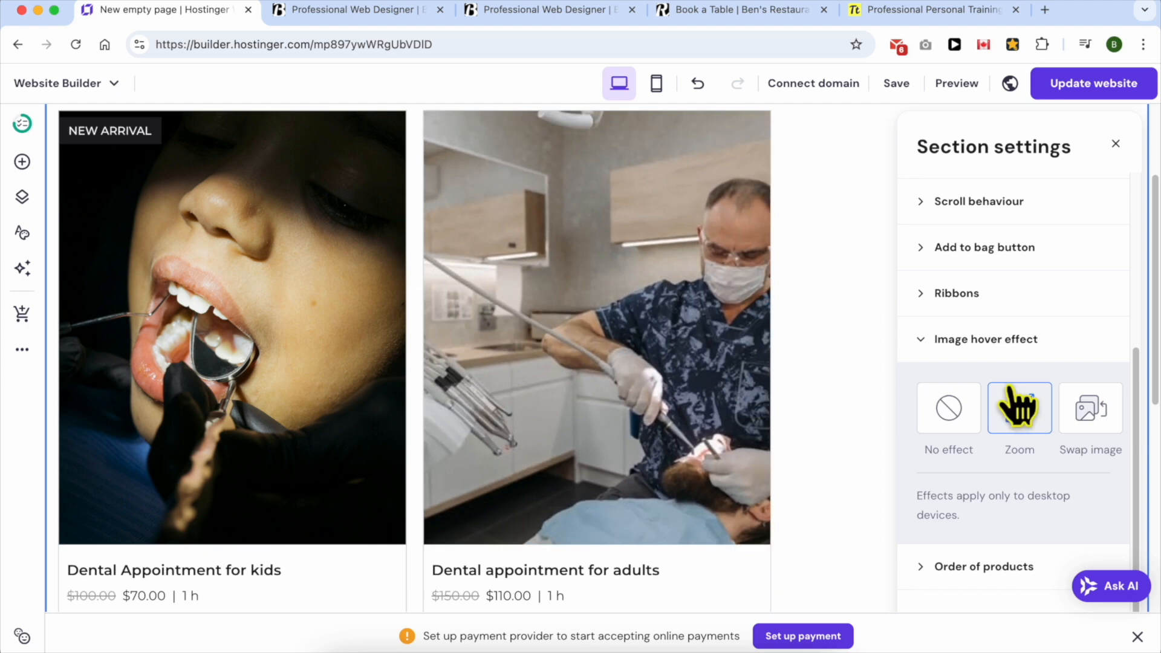
{"action": "left_click", "coordinate": [1091, 413]}
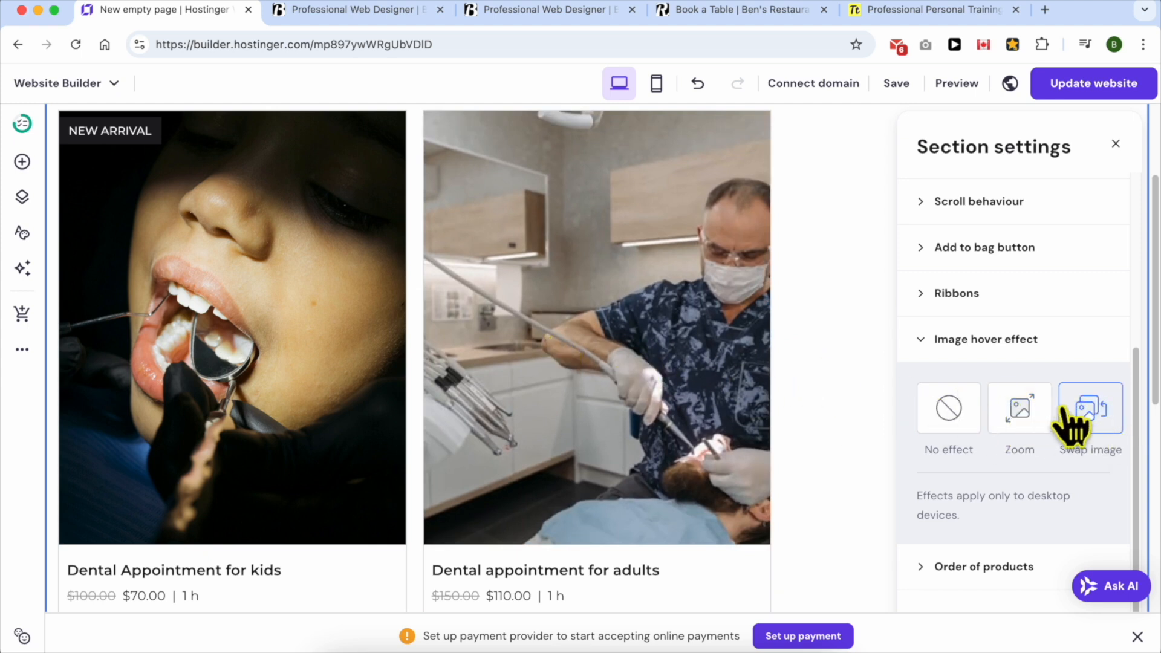
- Set the product images' hover effect to No effect and check where the order of products can be changed
{"action": "left_click", "coordinate": [958, 421]}
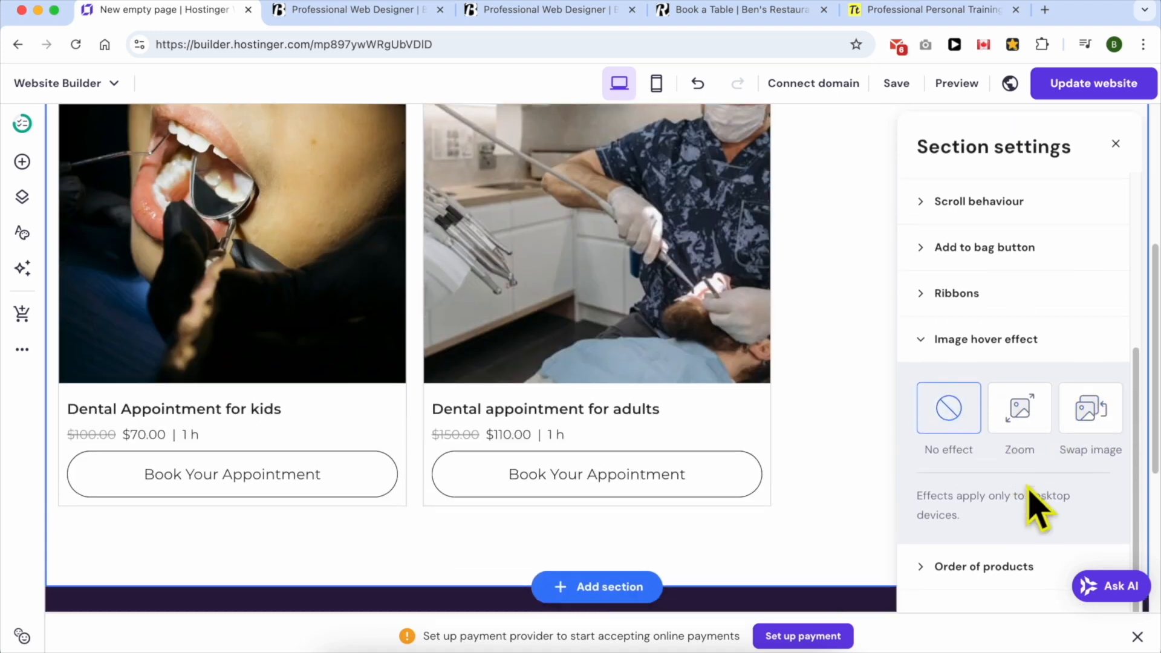
{"action": "left_click", "coordinate": [992, 566]}
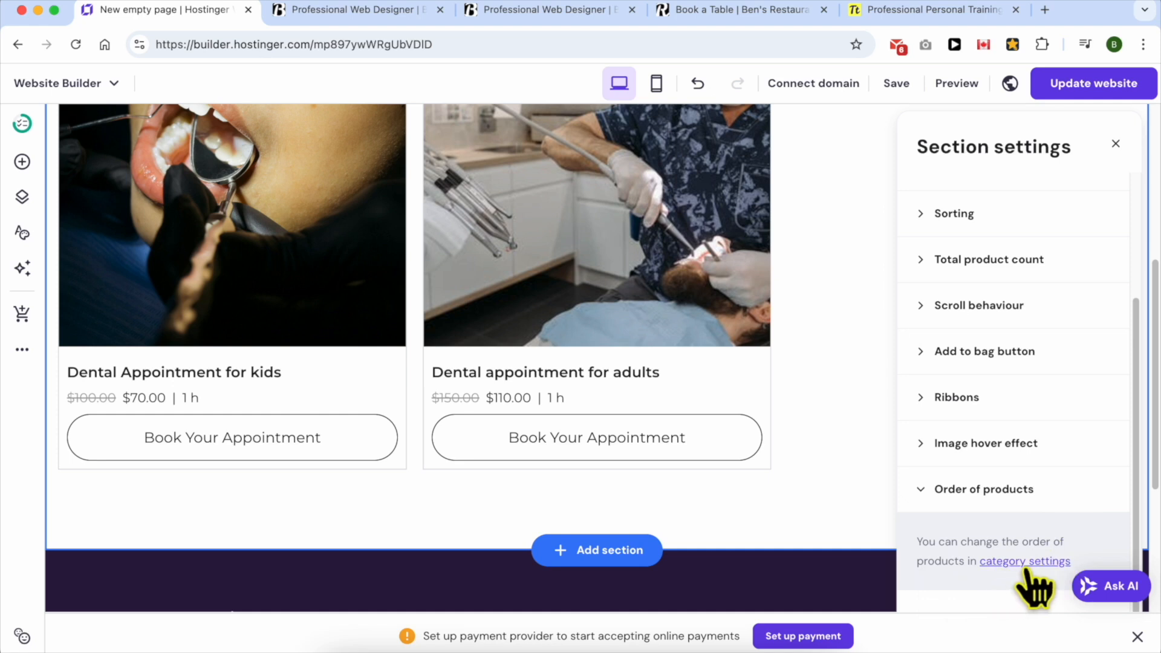
{"action": "left_click", "coordinate": [1116, 143]}
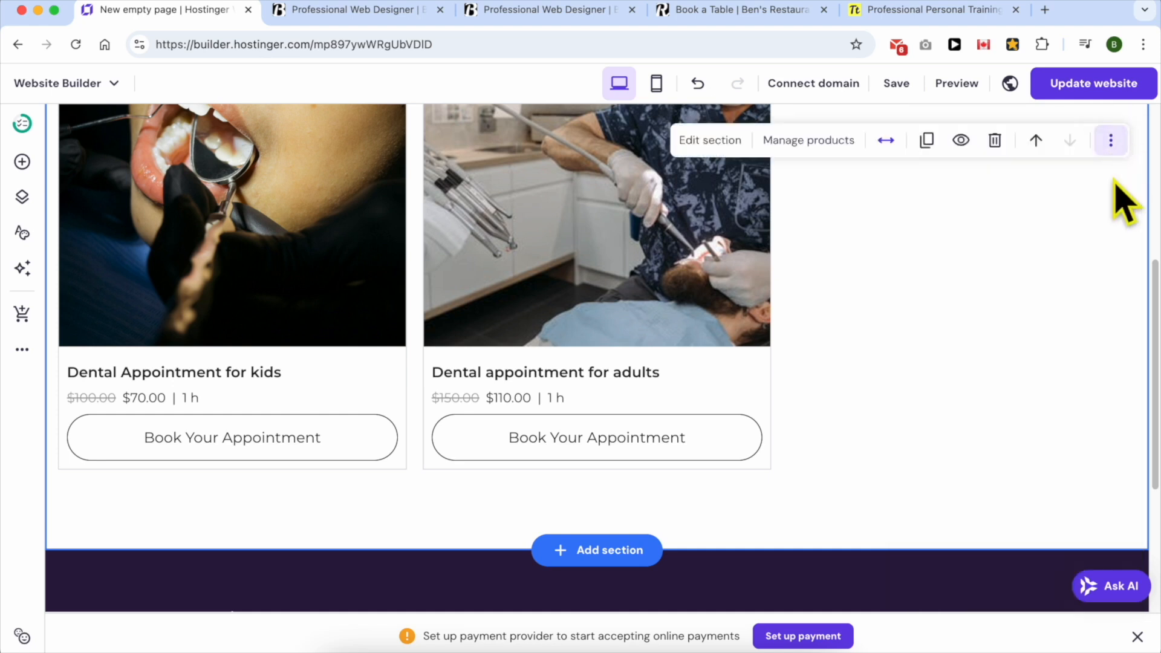
- Publish the website changes and review the heading and both dental appointment listings on the live page
{"action": "scroll", "coordinate": [978, 358], "scroll_direction": "up", "scroll_amount": 6}
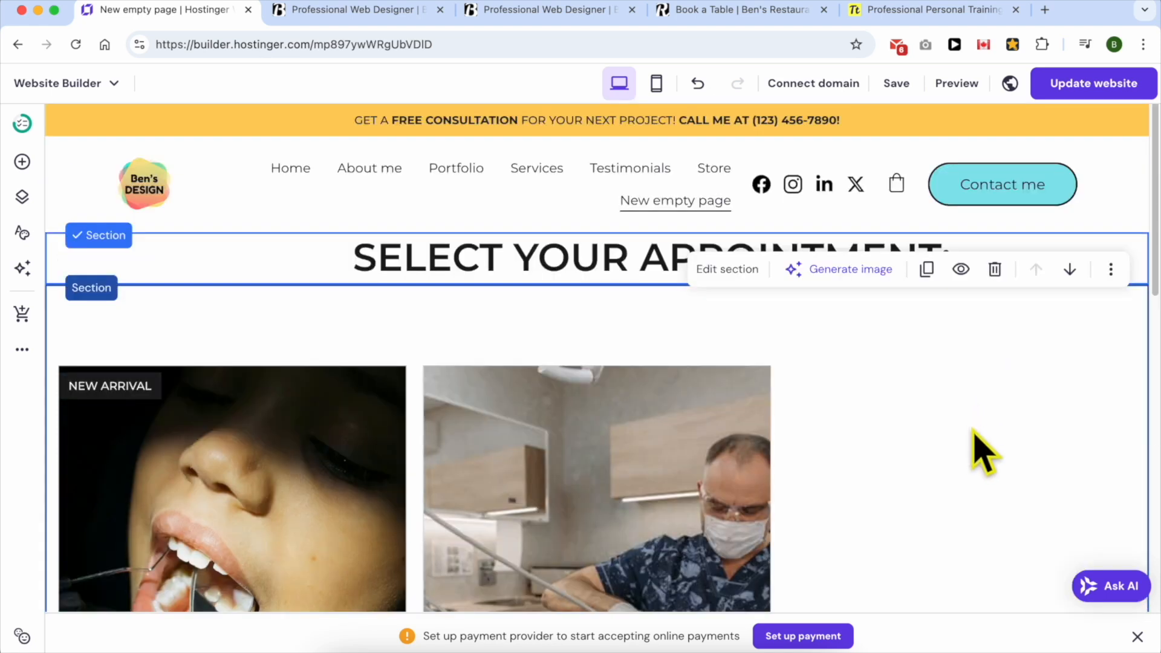
{"action": "left_click", "coordinate": [984, 443]}
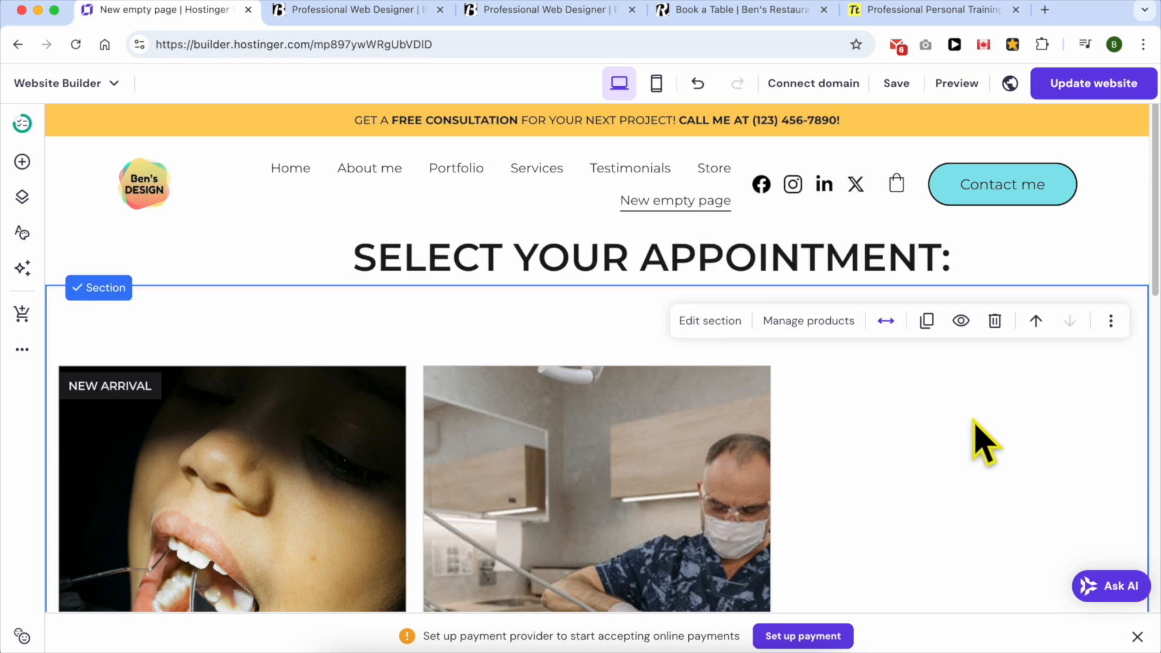
{"action": "left_click", "coordinate": [1083, 91]}
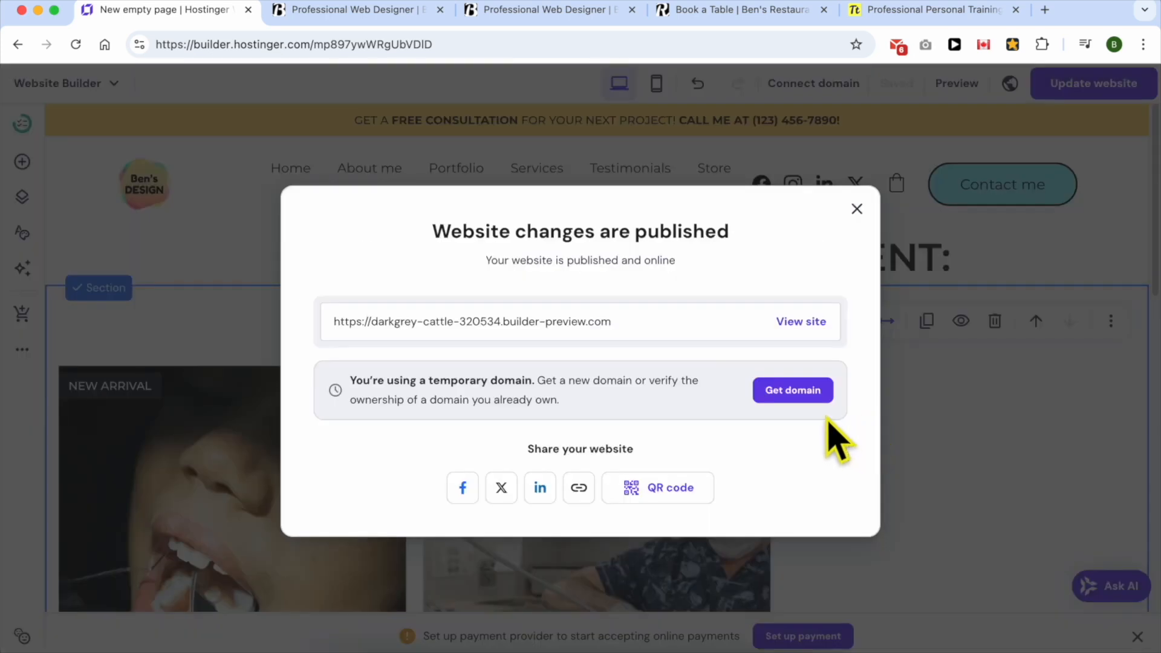
{"action": "left_click", "coordinate": [791, 321]}
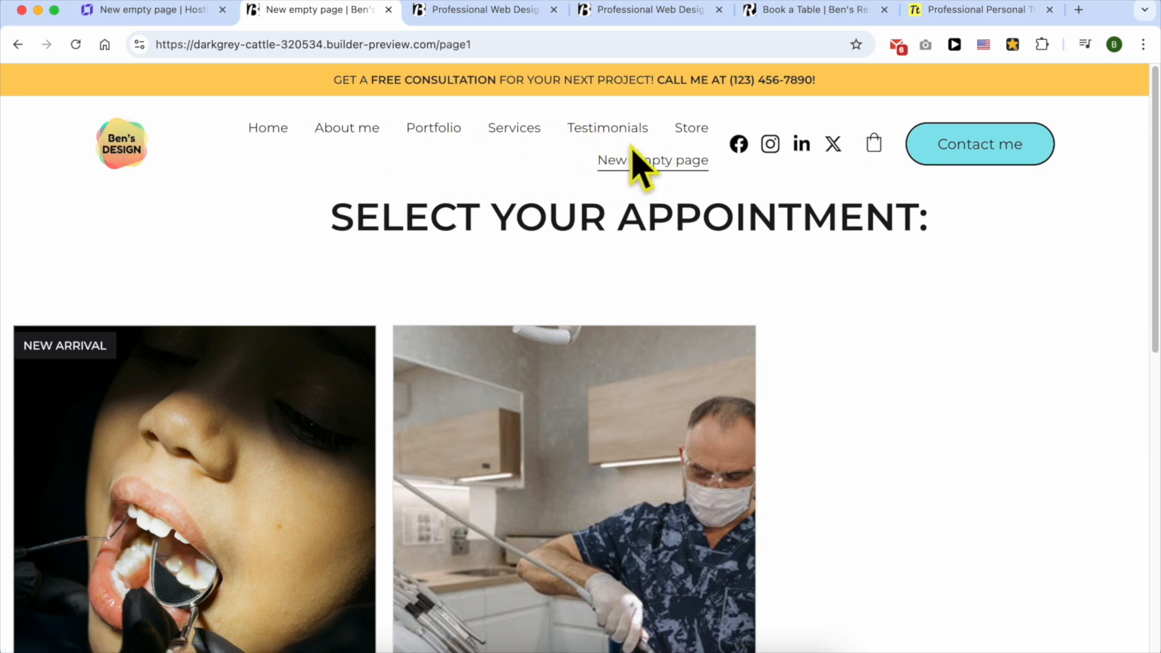
{"action": "triple_click", "coordinate": [346, 225]}
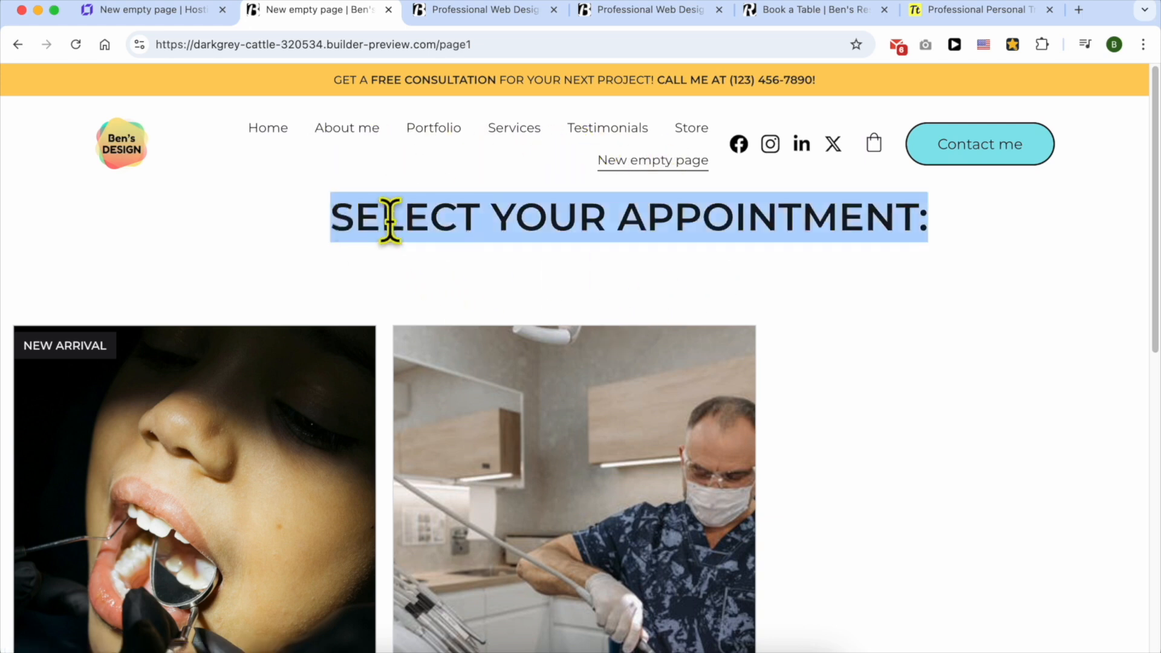
{"action": "left_click_drag", "start_coordinate": [956, 242], "coordinate": [238, 311]}
{"action": "scroll", "coordinate": [218, 339], "scroll_direction": "down", "scroll_amount": 5}
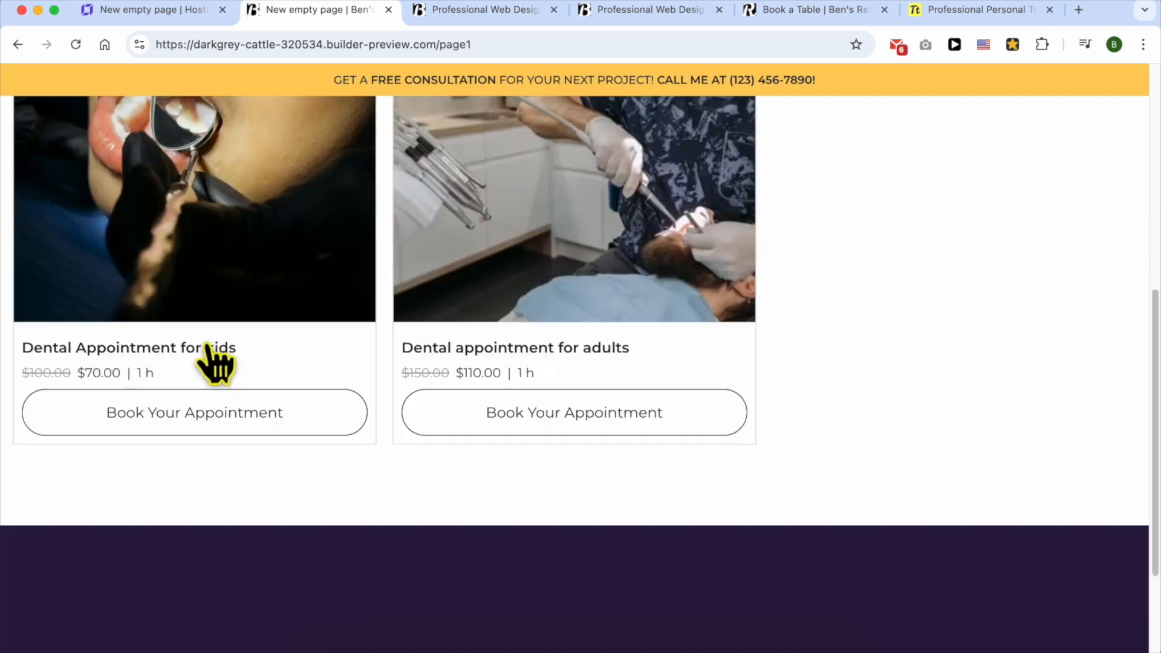
{"action": "scroll", "coordinate": [199, 293], "scroll_direction": "up", "scroll_amount": 3}
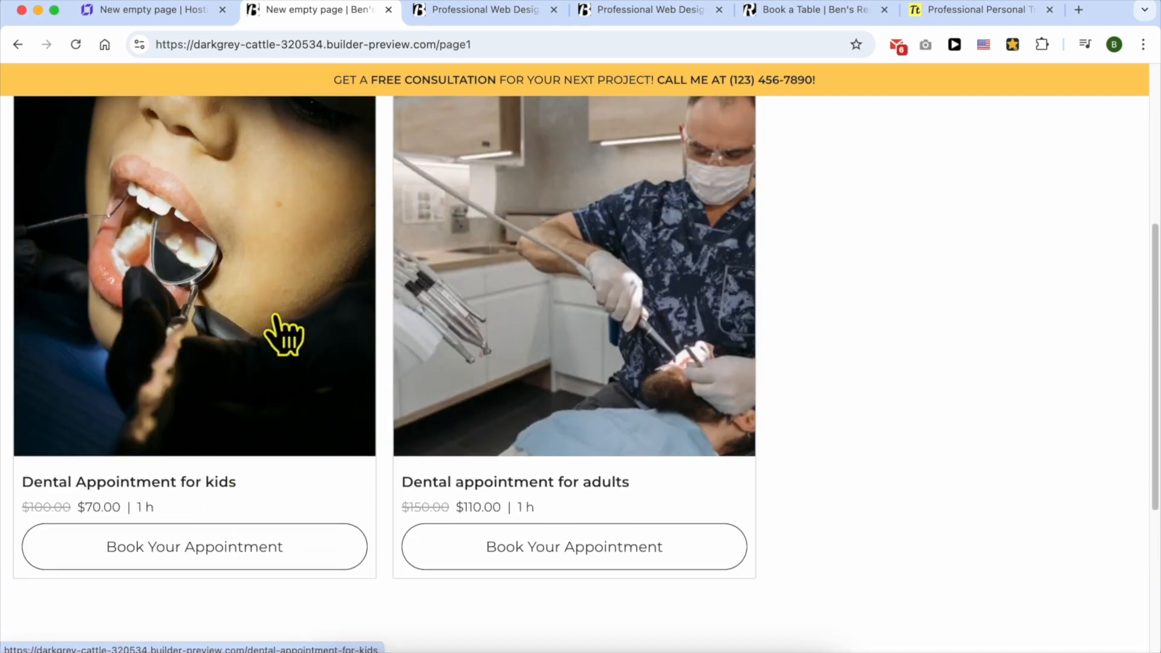
{"action": "scroll", "coordinate": [285, 332], "scroll_direction": "up", "scroll_amount": 2}
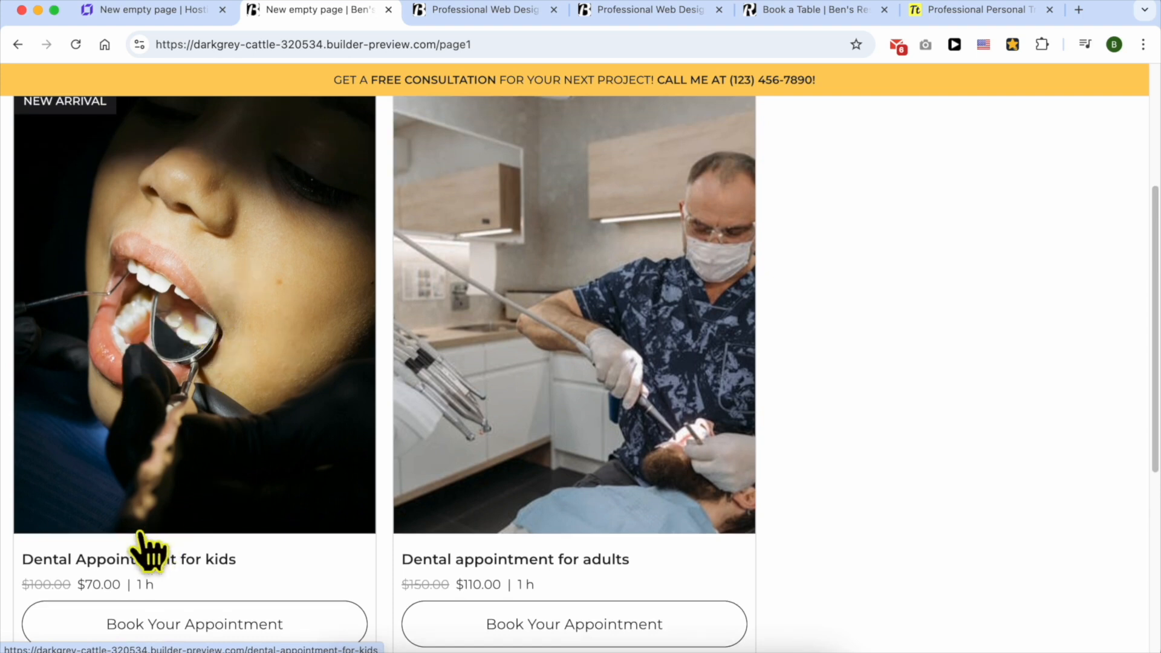
- Test booking the kids' dental appointment with age 12 as far as the date and time selection, and close it without booking
{"action": "left_click", "coordinate": [136, 625]}
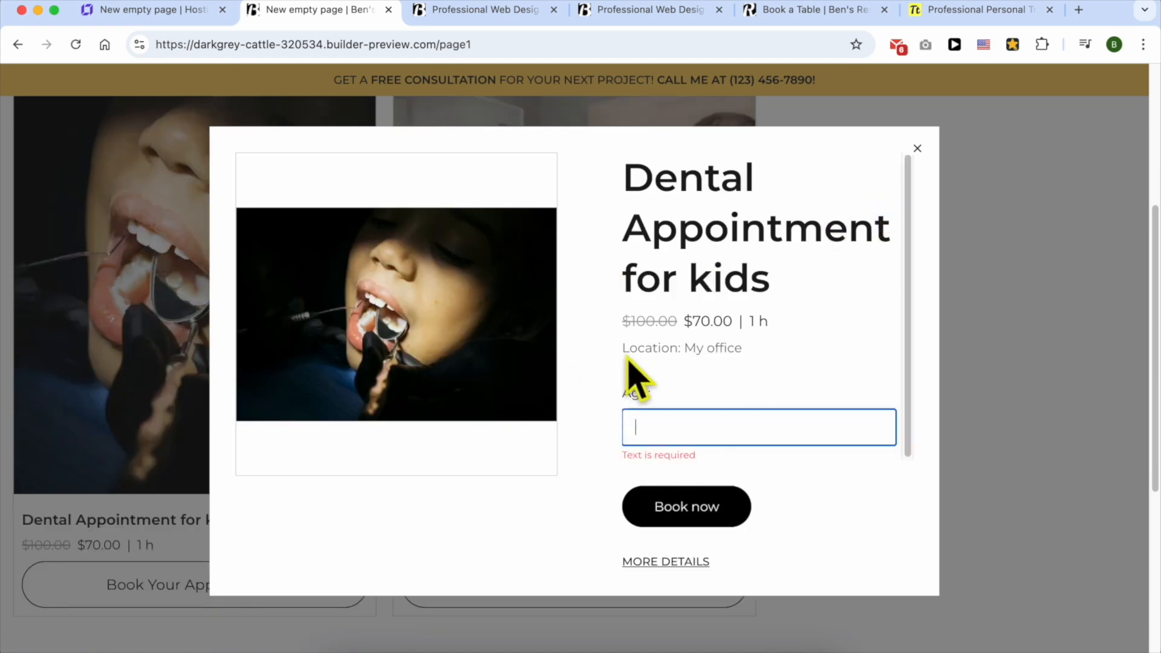
{"action": "left_click_drag", "start_coordinate": [652, 395], "coordinate": [618, 394]}
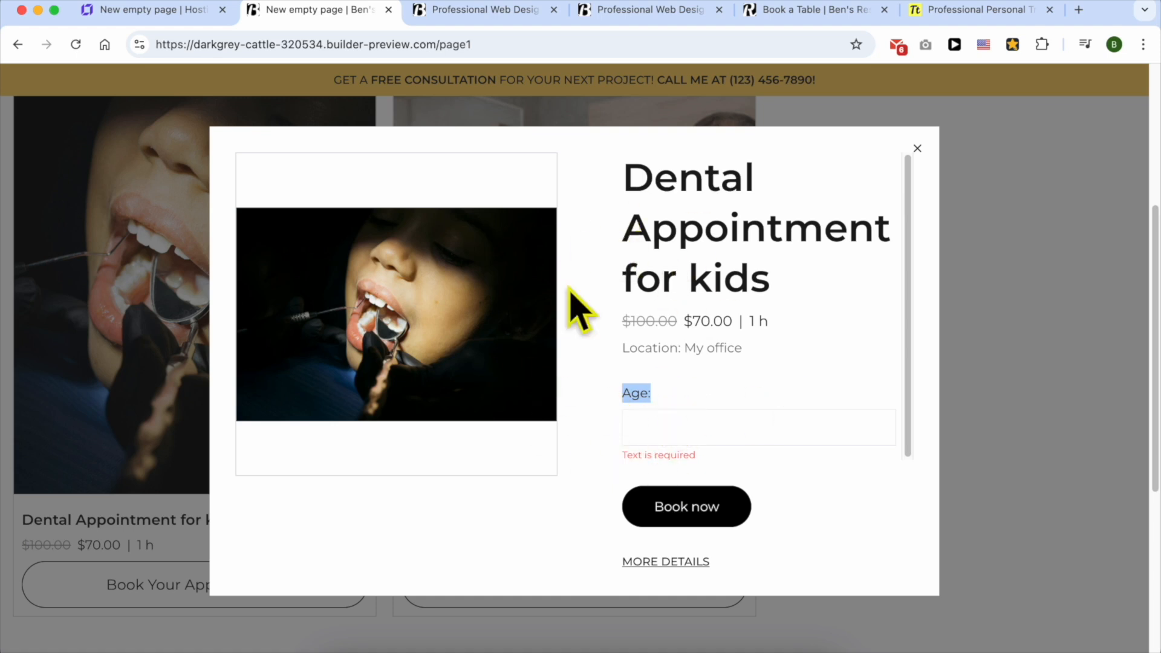
{"action": "left_click", "coordinate": [689, 417]}
{"action": "type", "text": "12"}
{"action": "left_click", "coordinate": [715, 502]}
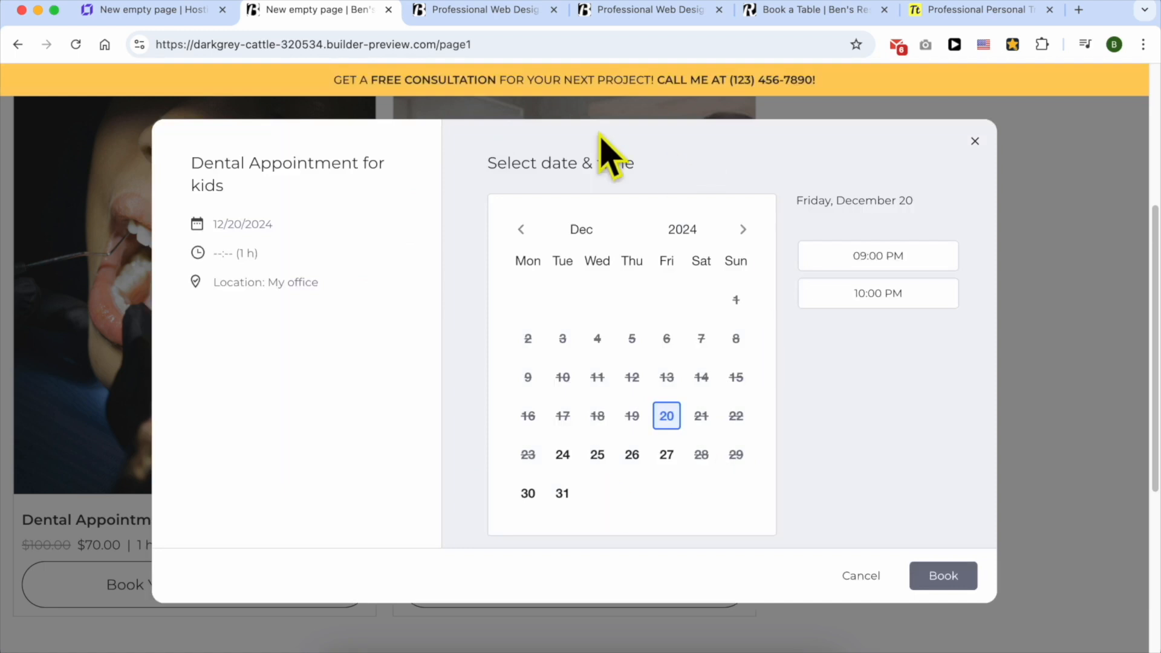
{"action": "left_click", "coordinate": [974, 143]}
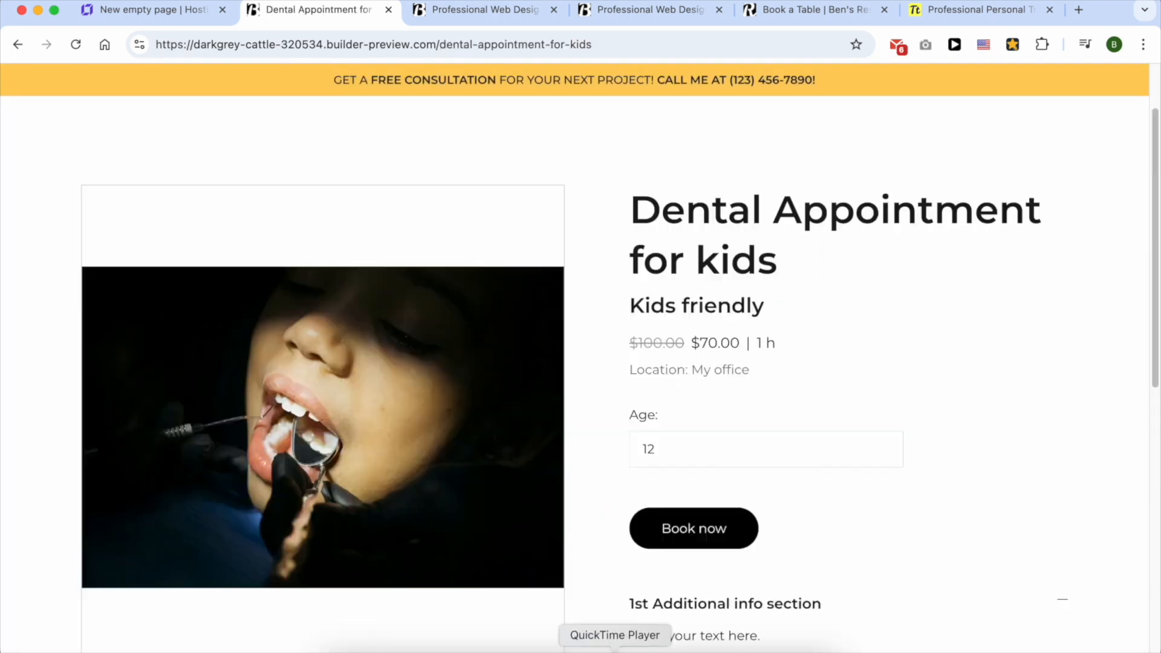
{"action": "left_click", "coordinate": [623, 650]}
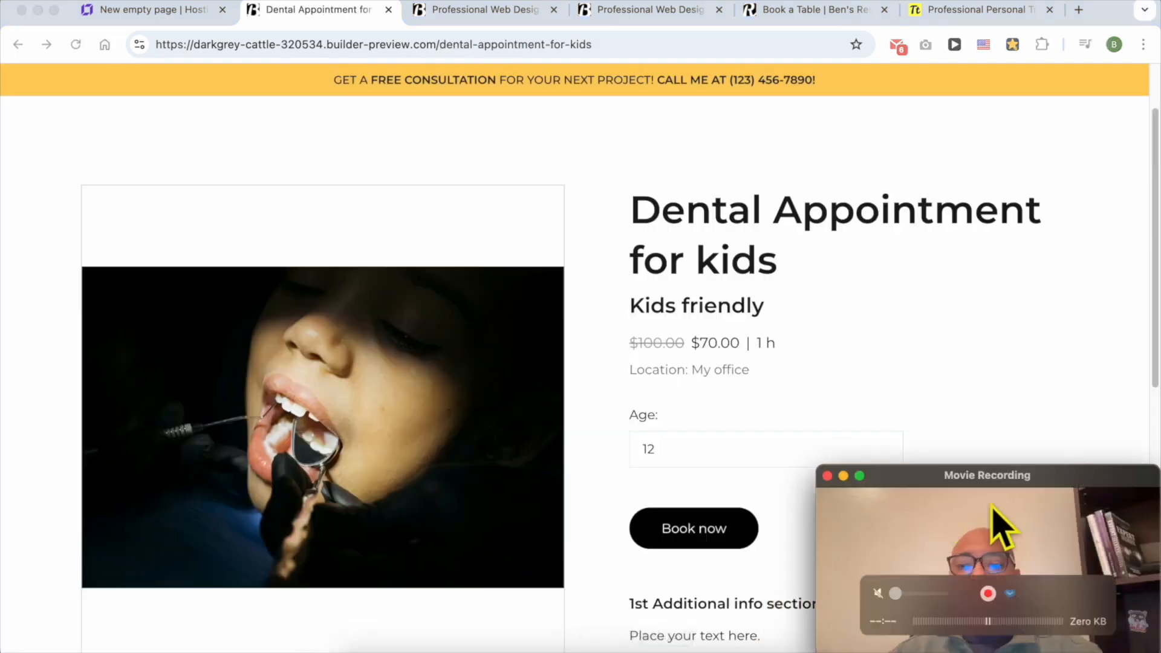
{"action": "left_click", "coordinate": [801, 388]}
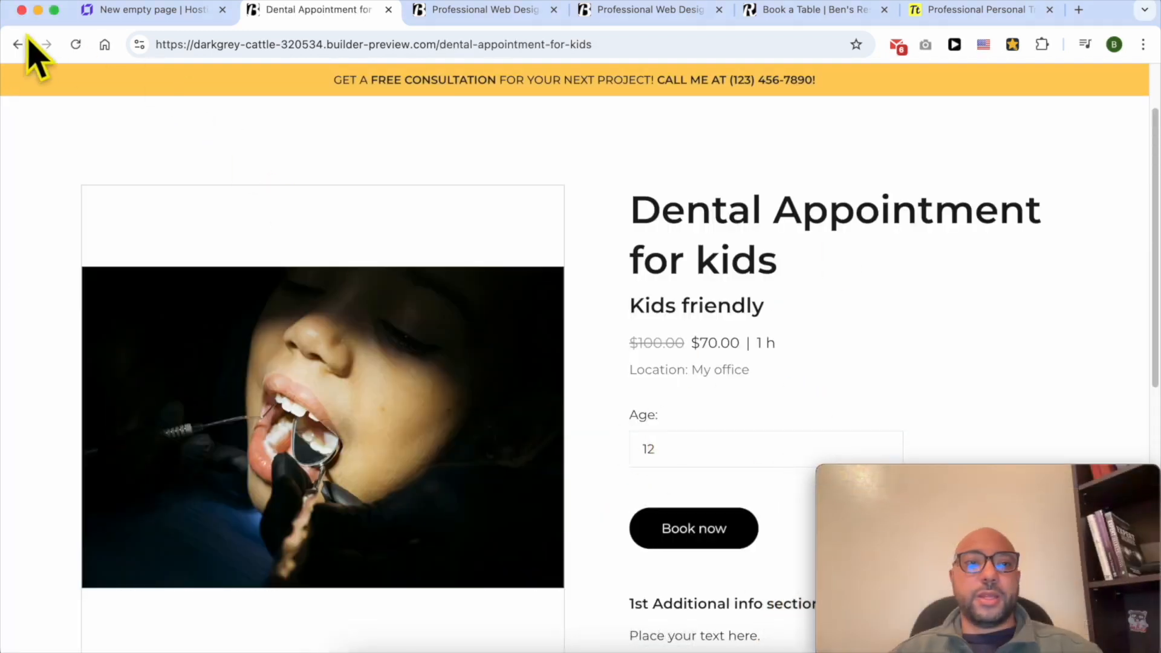
- Return from the kids' appointment details to the live appointment selection page and compare it with the page in the builder
{"action": "scroll", "coordinate": [683, 239], "scroll_direction": "up", "scroll_amount": 2}
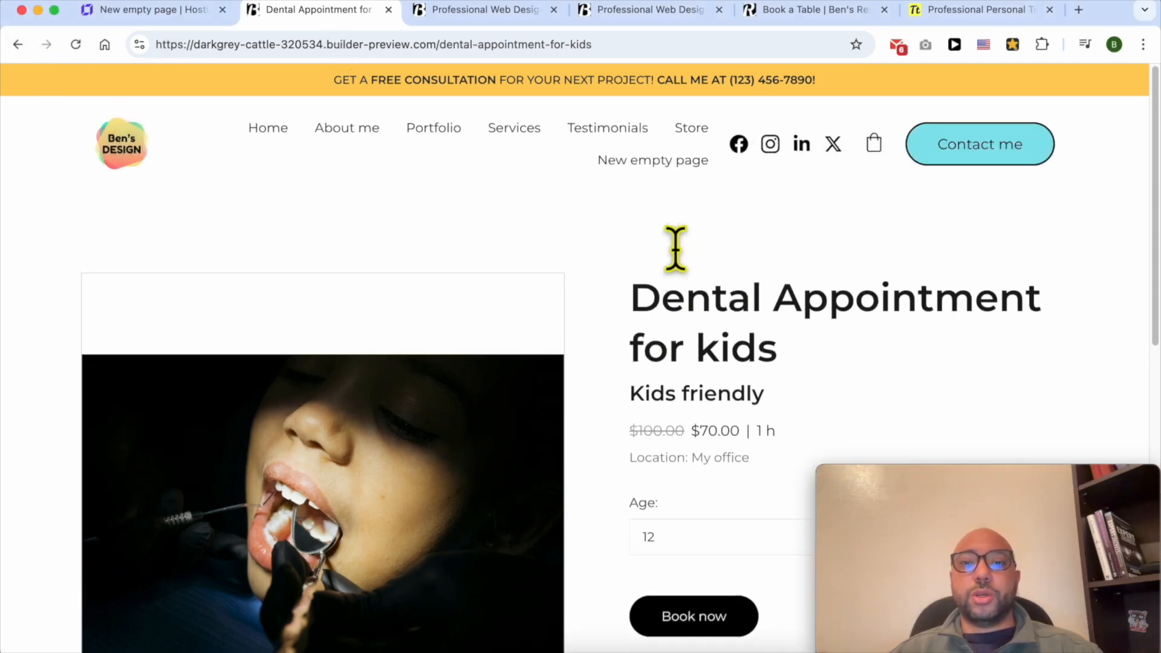
{"action": "left_click", "coordinate": [23, 45]}
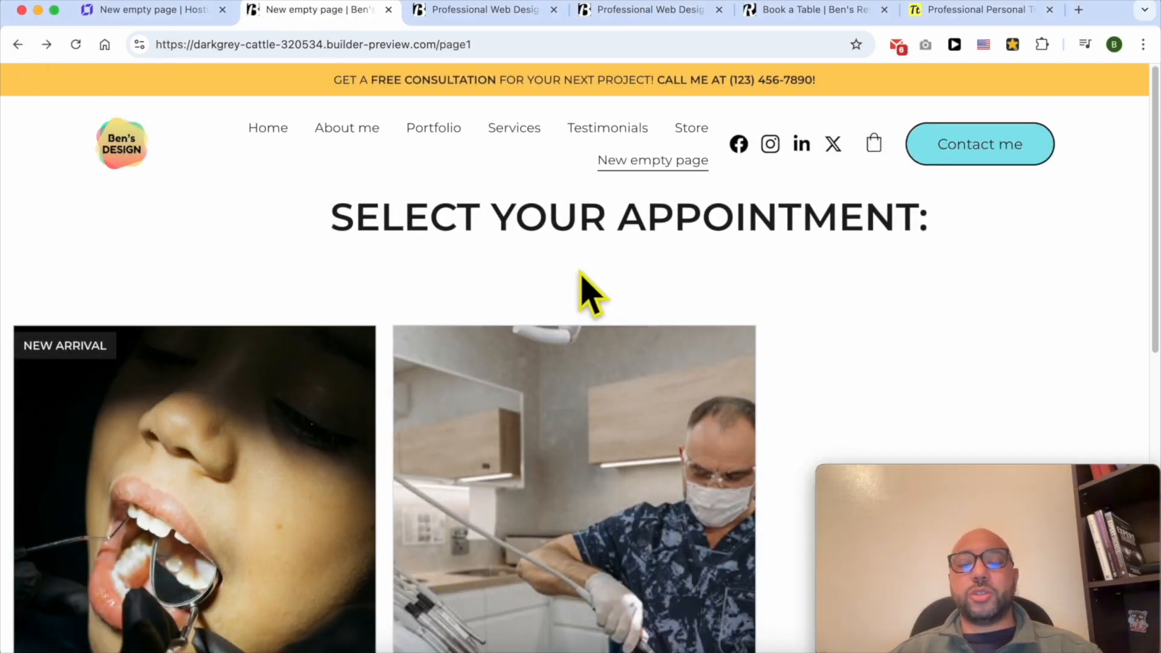
{"action": "left_click", "coordinate": [158, 10]}
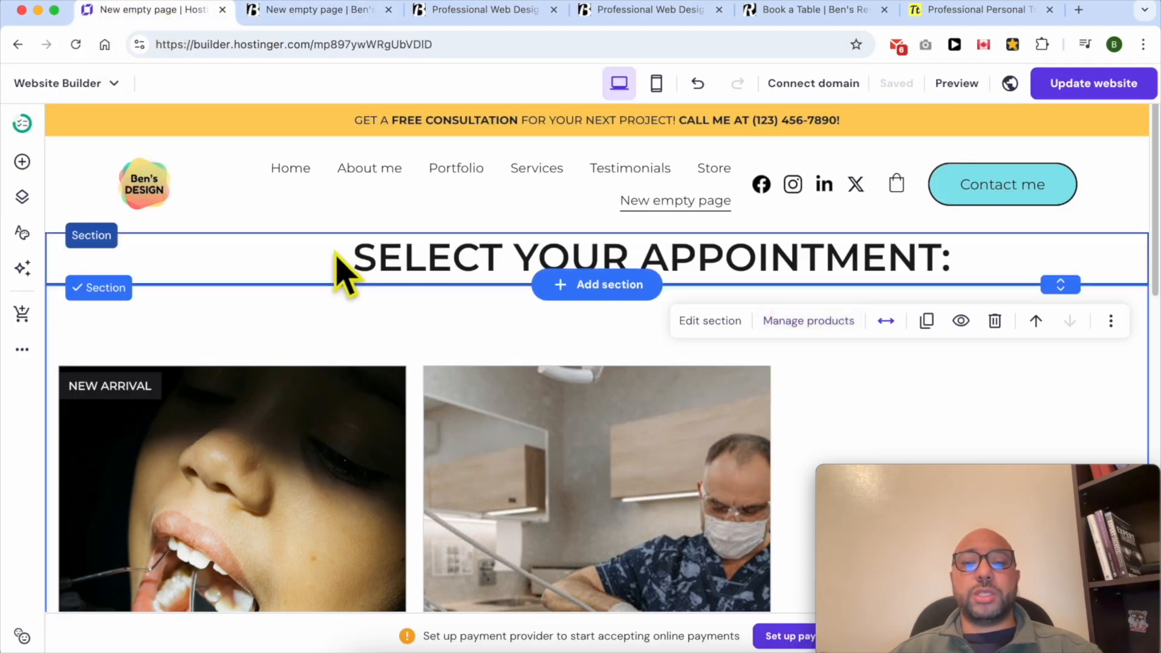
{"action": "left_click", "coordinate": [352, 10]}
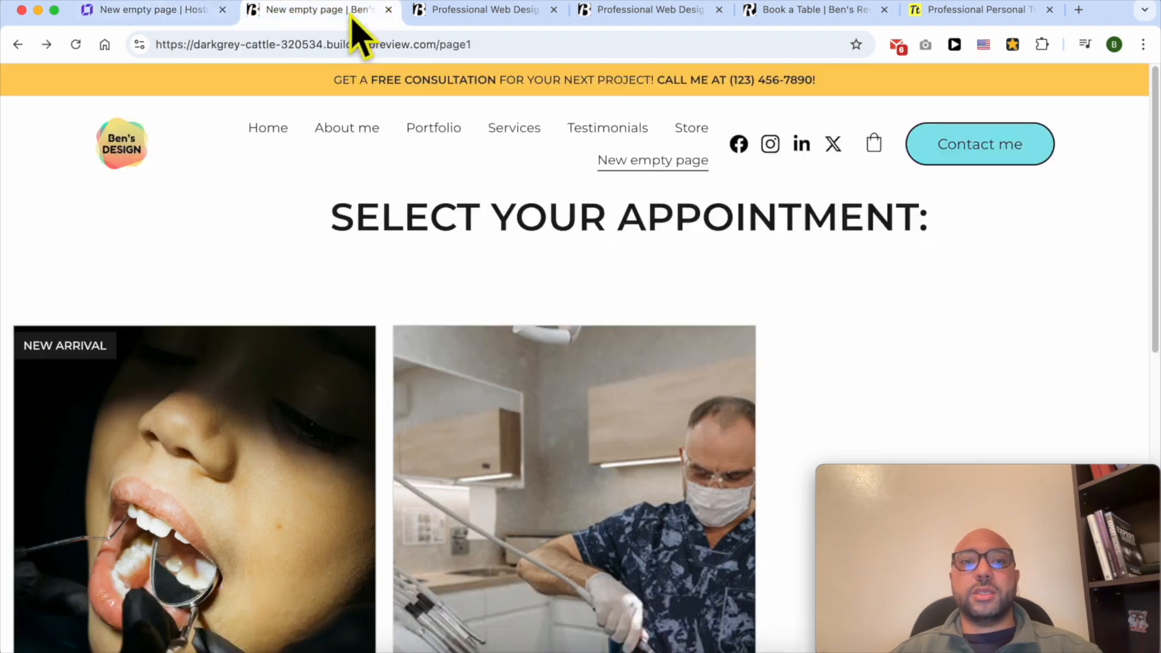
{"action": "scroll", "coordinate": [595, 427], "scroll_direction": "down", "scroll_amount": 2}
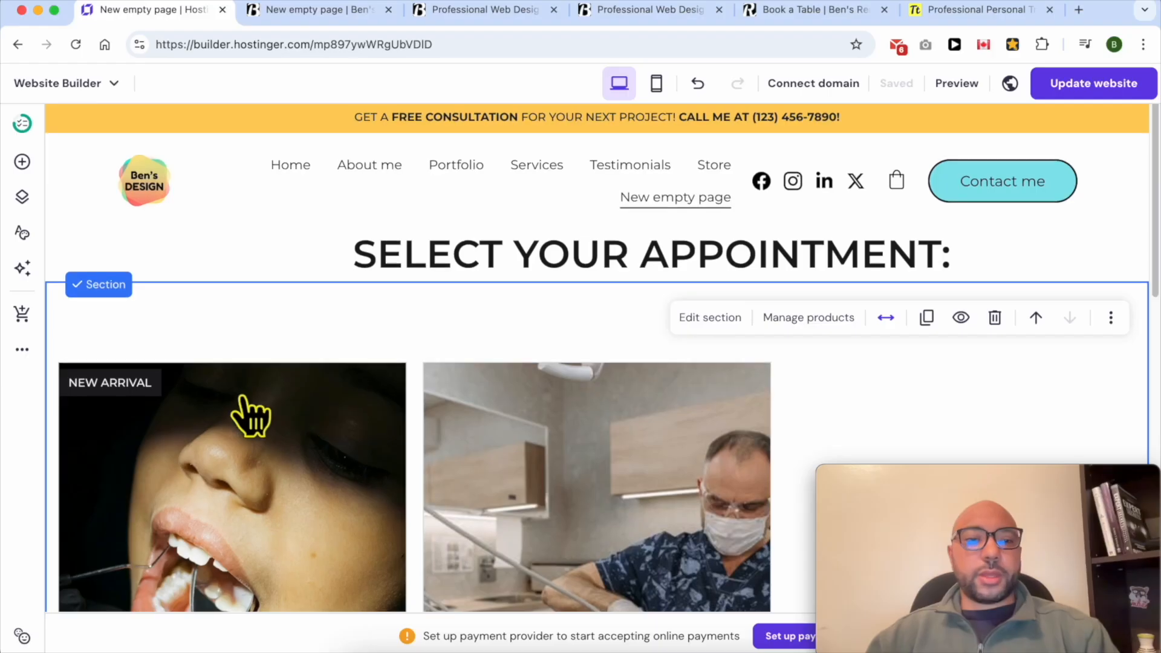
- Open the payment settings in the store manager and examine the payment methods offered for the current company location
{"action": "left_click", "coordinate": [69, 89]}
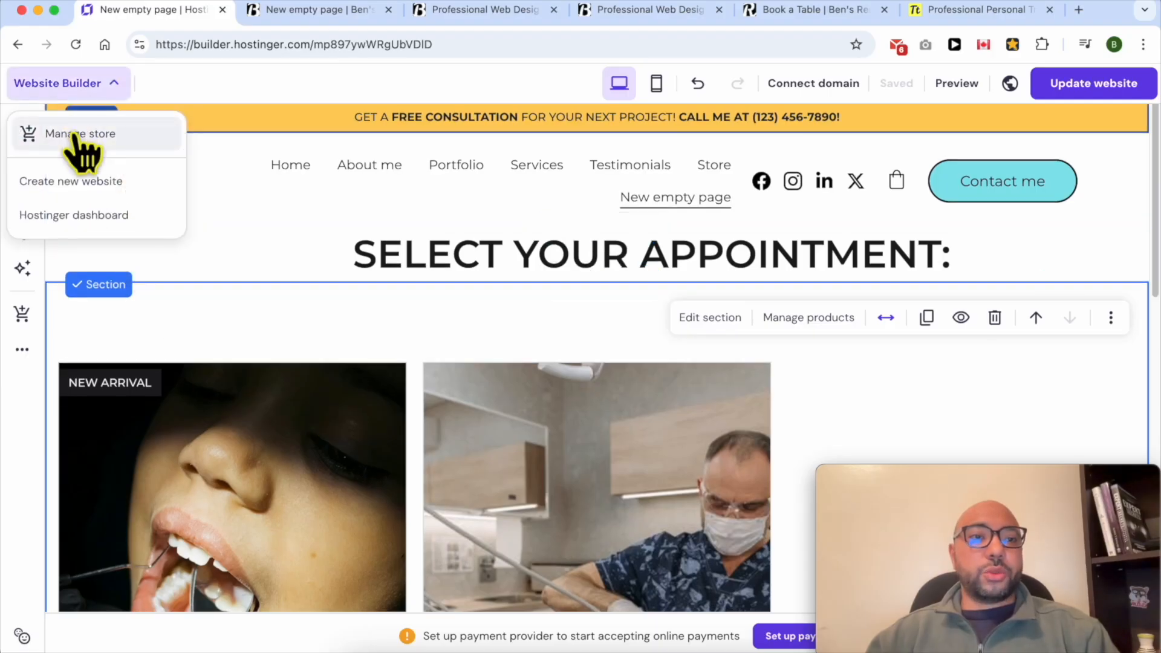
{"action": "left_click", "coordinate": [79, 133]}
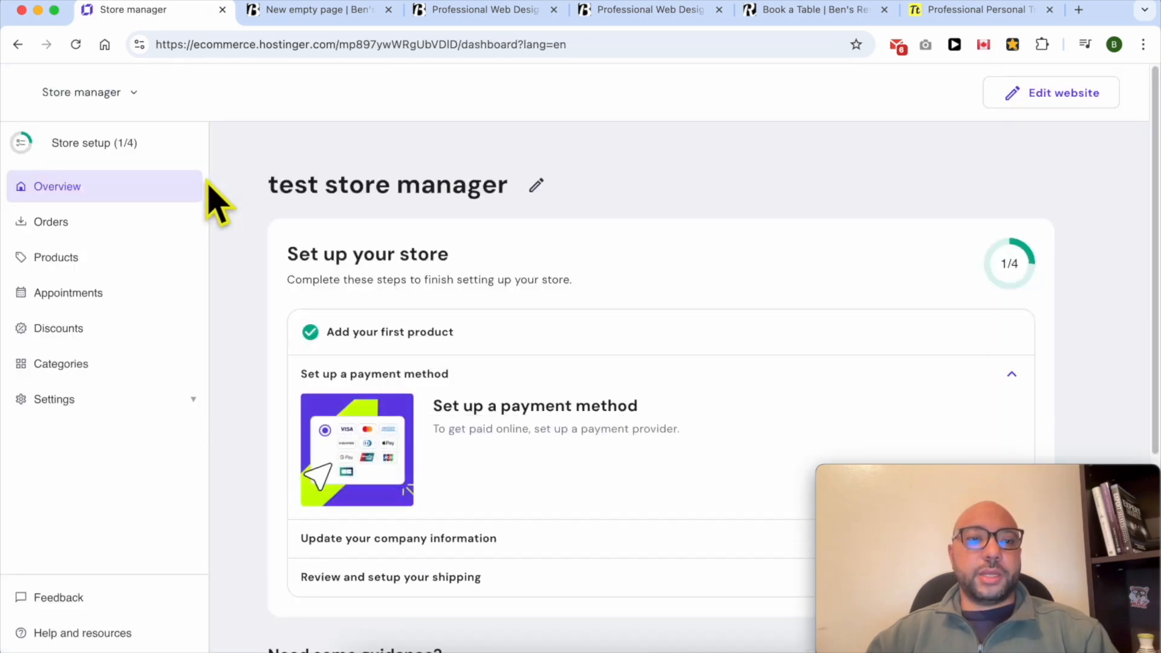
{"action": "left_click", "coordinate": [97, 400]}
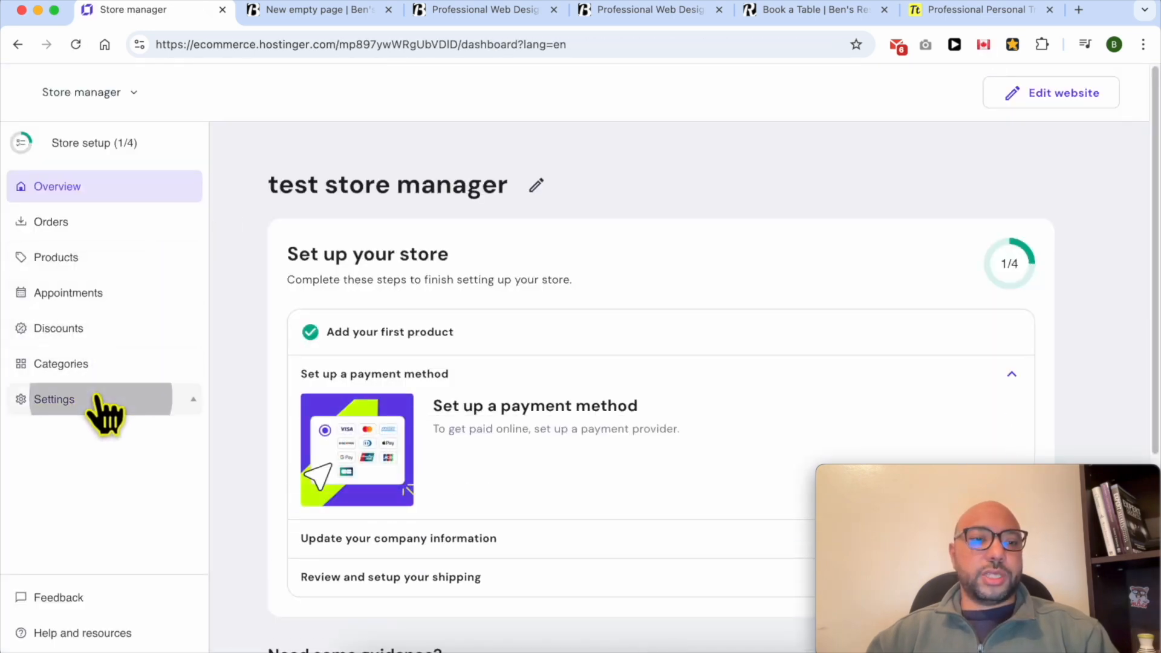
{"action": "left_click", "coordinate": [111, 506]}
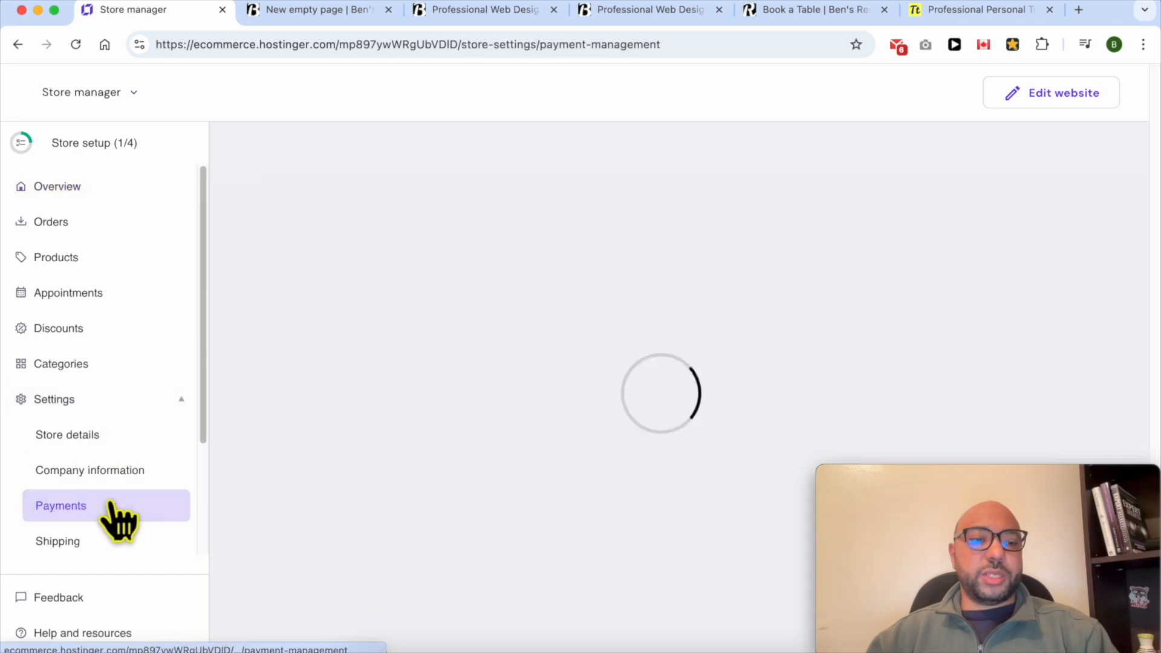
{"action": "left_click_drag", "start_coordinate": [557, 187], "coordinate": [674, 191]}
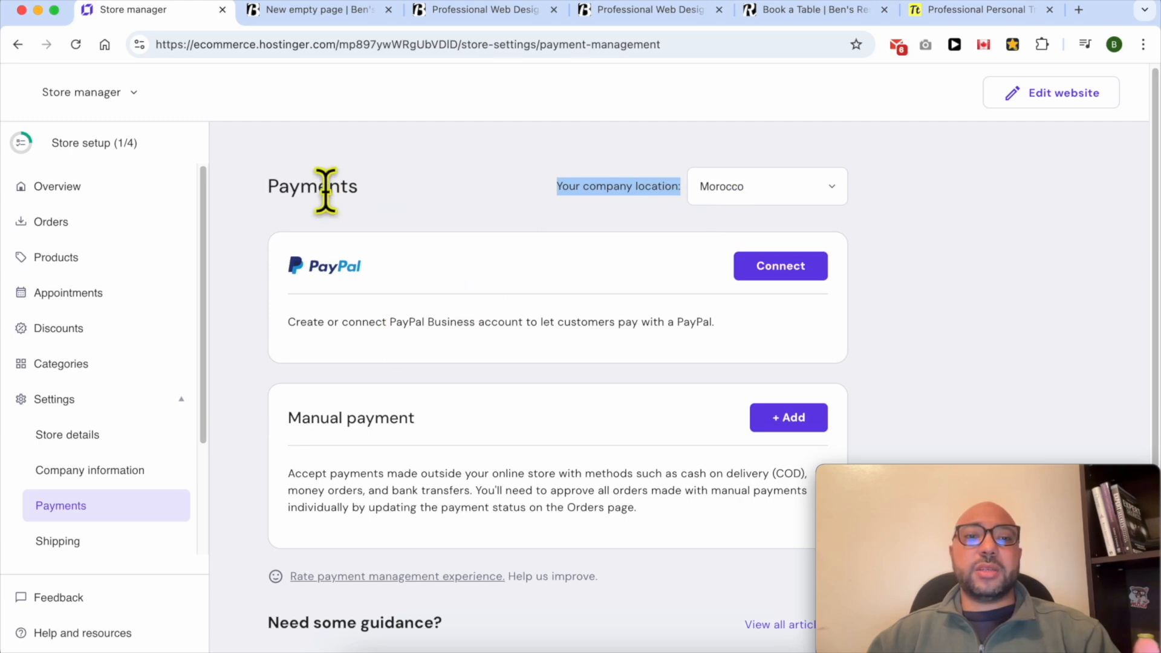
{"action": "scroll", "coordinate": [402, 487], "scroll_direction": "down", "scroll_amount": 4}
{"action": "scroll", "coordinate": [441, 446], "scroll_direction": "up", "scroll_amount": 4}
- Set the company location in the payment settings to United States
{"action": "left_click", "coordinate": [760, 189]}
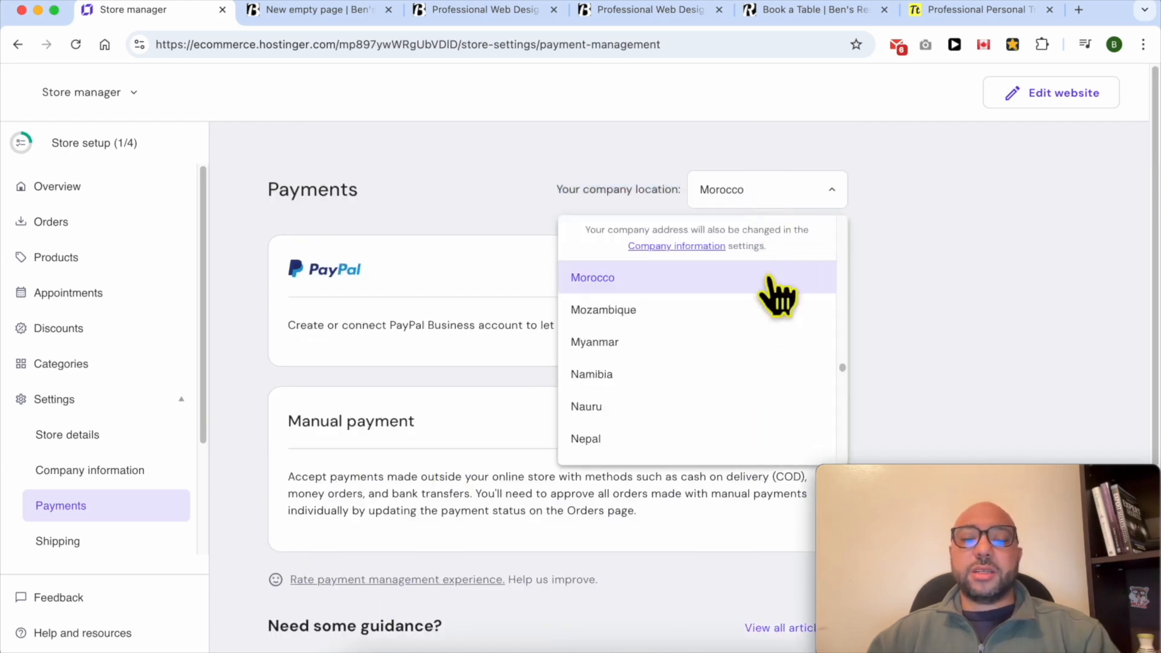
{"action": "left_click", "coordinate": [424, 254]}
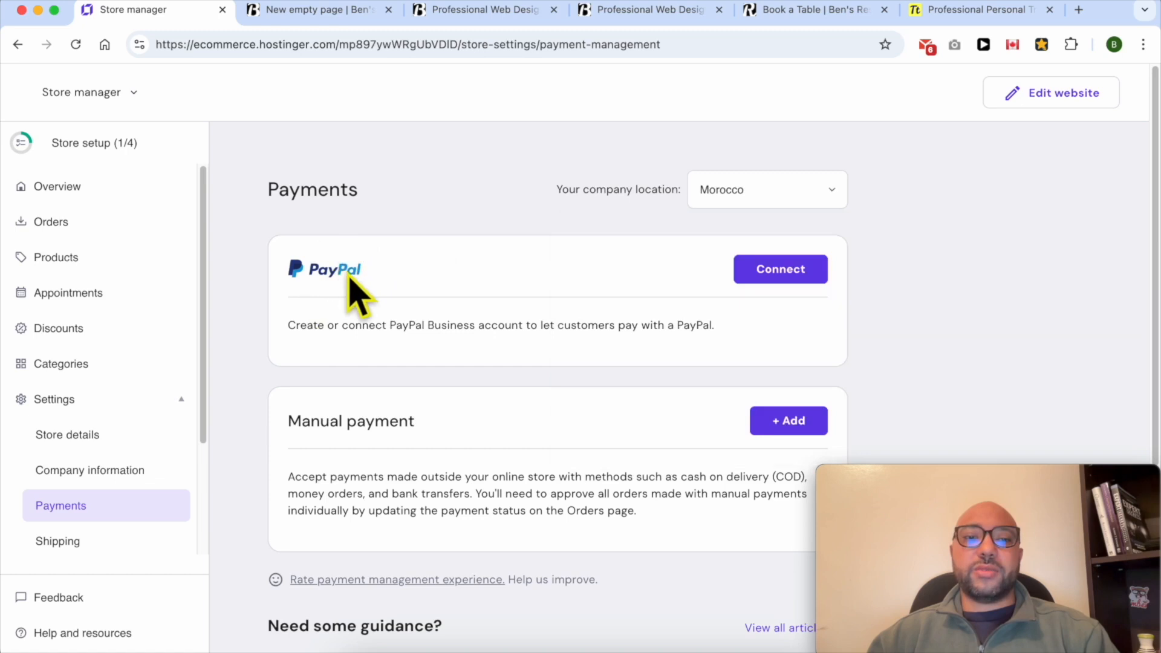
{"action": "left_click", "coordinate": [760, 191]}
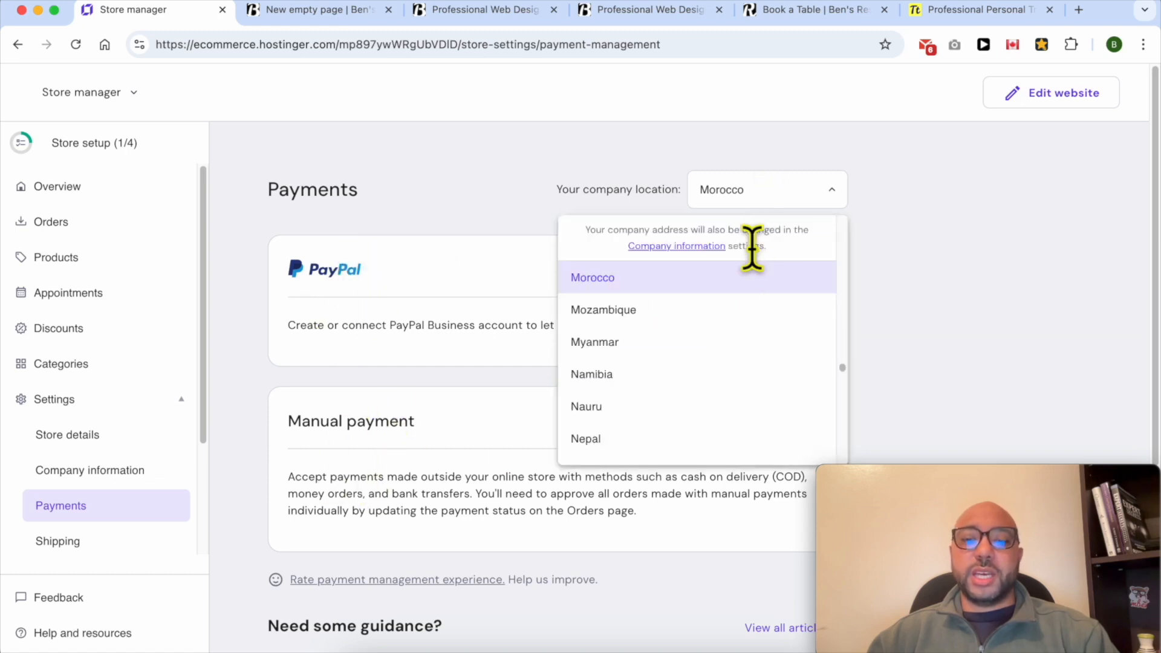
{"action": "type", "text": "unit"}
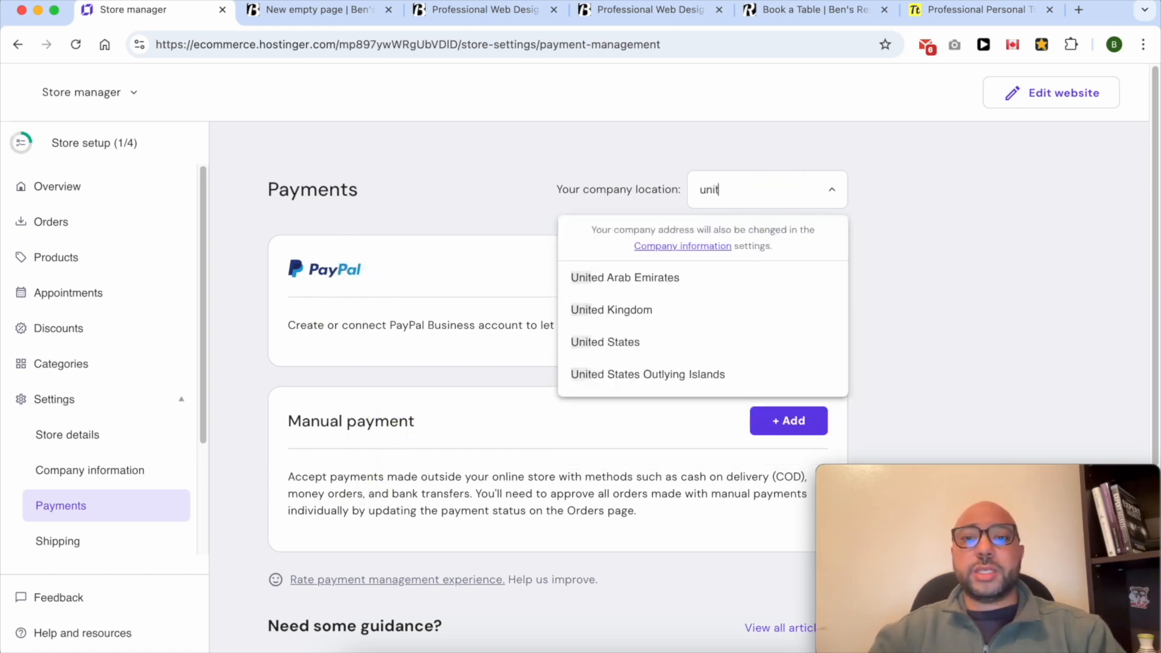
{"action": "type", "text": "ed"}
{"action": "left_click", "coordinate": [661, 343]}
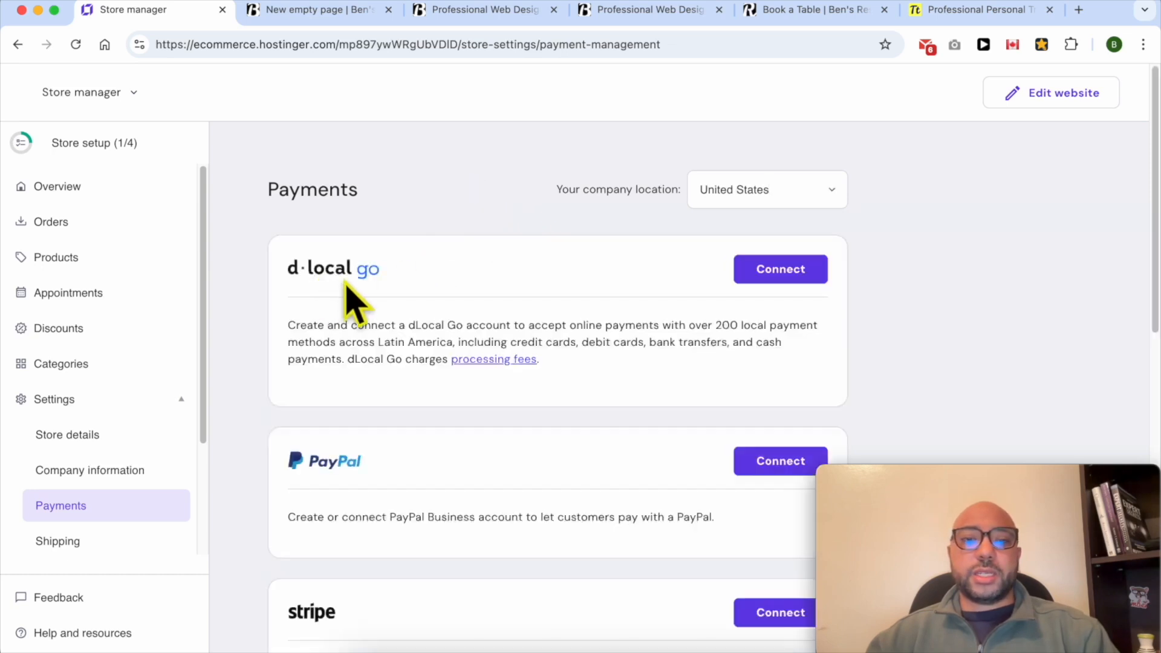
- Review the dLocal Go, PayPal, Stripe and manual payment options, including the payment methods accepted by Stripe
{"action": "scroll", "coordinate": [393, 294], "scroll_direction": "down", "scroll_amount": 4}
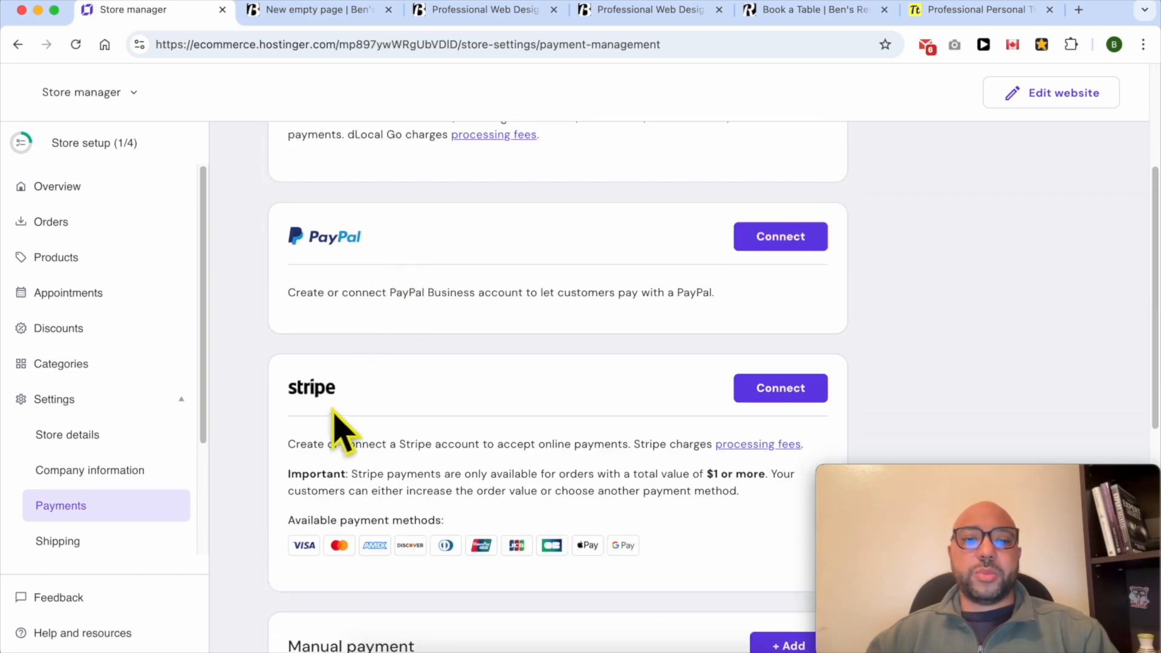
{"action": "scroll", "coordinate": [388, 454], "scroll_direction": "down", "scroll_amount": 2}
{"action": "left_click_drag", "start_coordinate": [302, 410], "coordinate": [461, 403]}
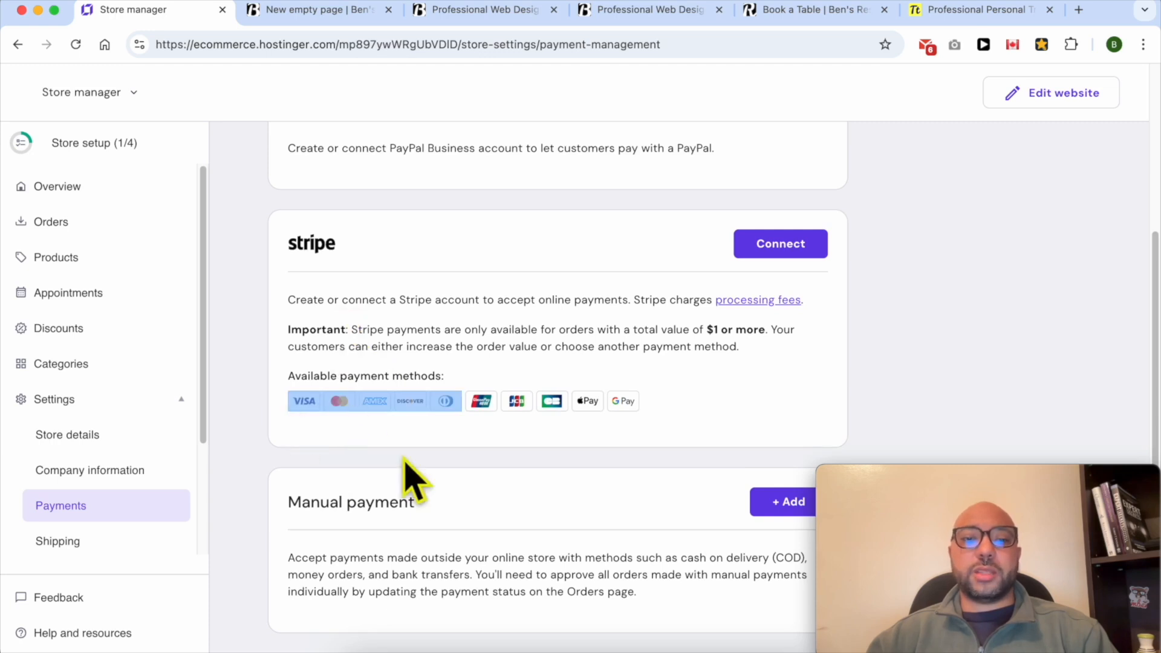
{"action": "left_click", "coordinate": [417, 471]}
{"action": "scroll", "coordinate": [604, 495], "scroll_direction": "down", "scroll_amount": 1}
{"action": "scroll", "coordinate": [604, 495], "scroll_direction": "down", "scroll_amount": 1}
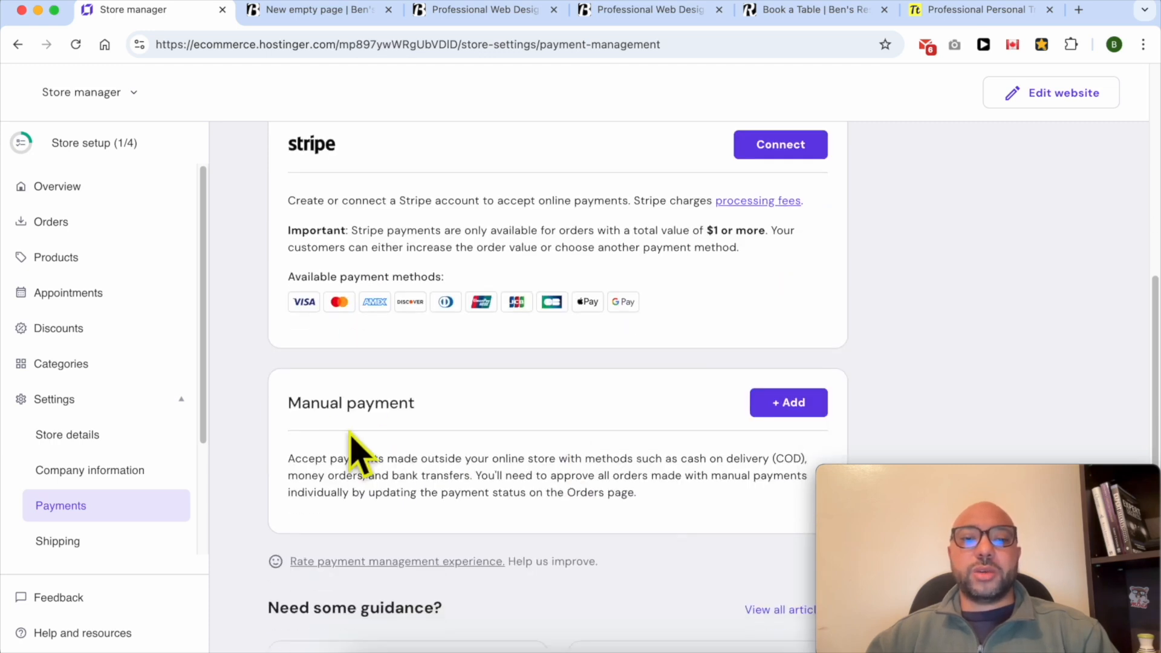
- Connect a PayPal account for United States to the store's payment methods and log in to it
{"action": "scroll", "coordinate": [623, 402], "scroll_direction": "up", "scroll_amount": 8}
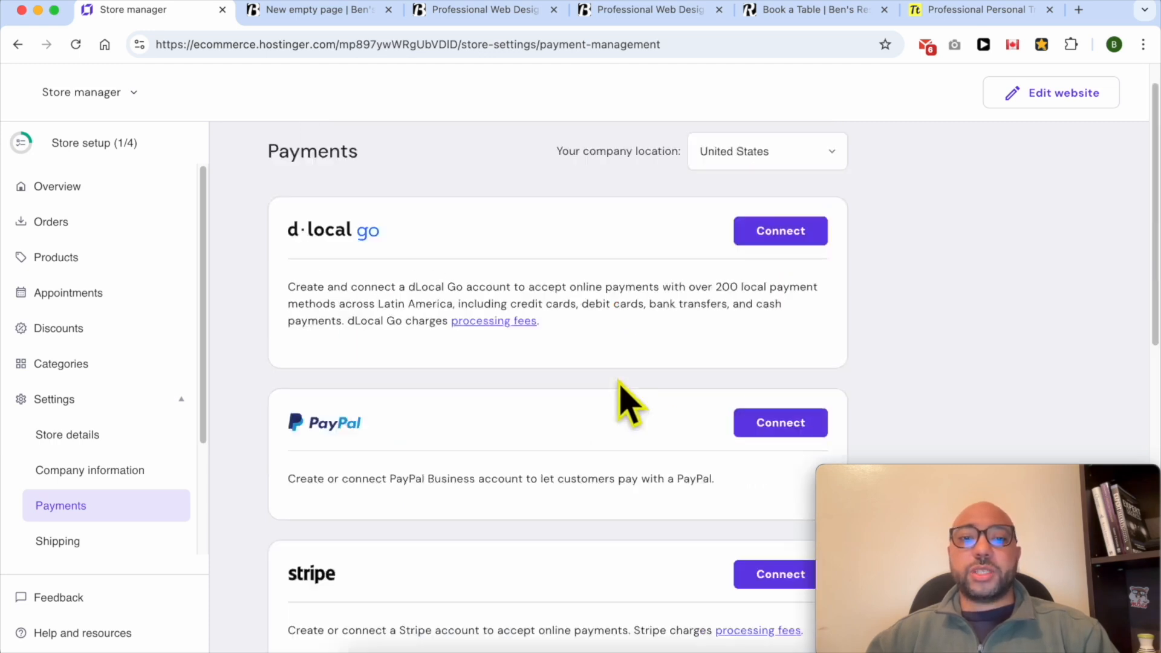
{"action": "left_click", "coordinate": [776, 465]}
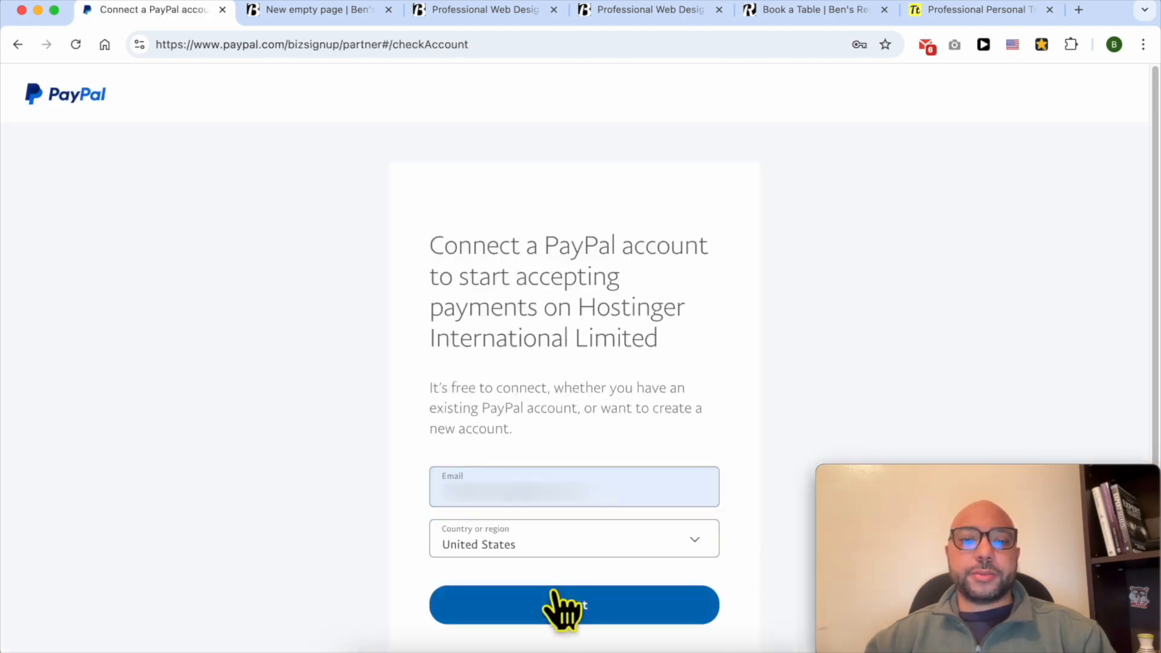
{"action": "left_click", "coordinate": [558, 598]}
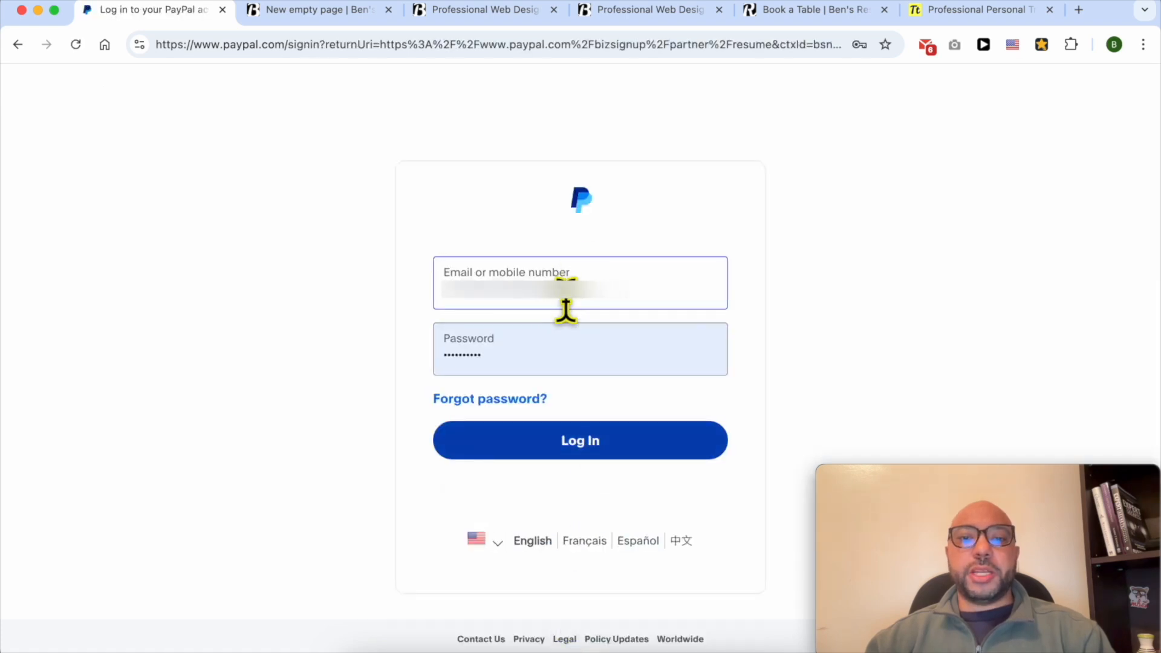
{"action": "left_click", "coordinate": [582, 459]}
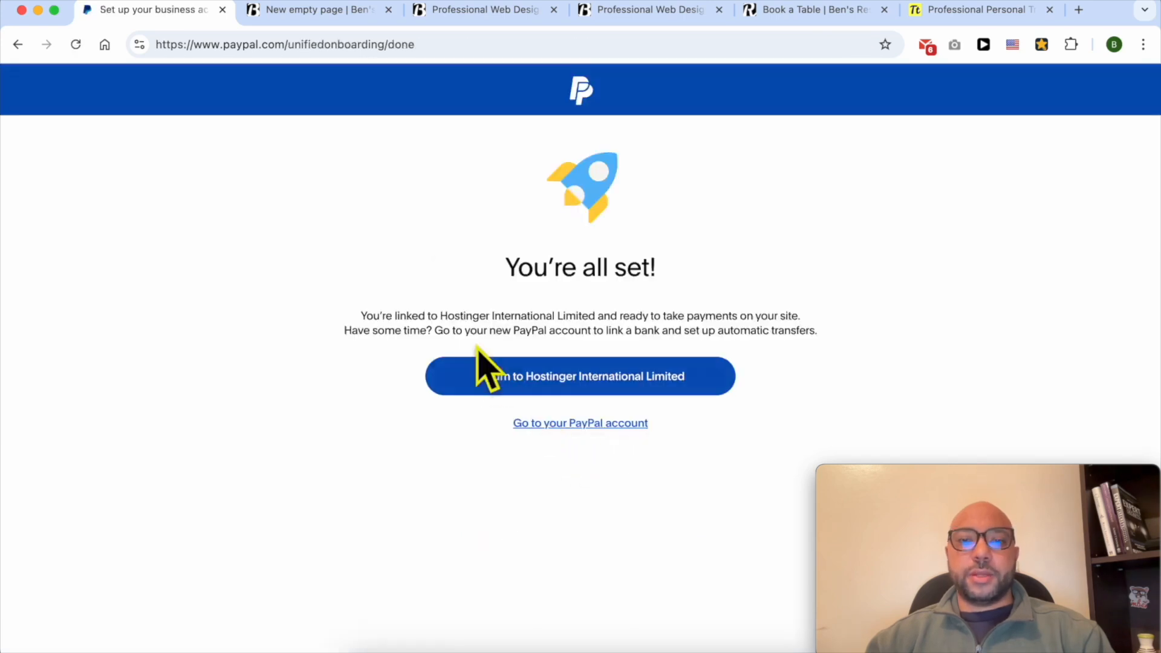
- Read PayPal's account linking confirmation and return to the Hostinger payment settings
{"action": "left_click_drag", "start_coordinate": [506, 268], "coordinate": [689, 266]}
{"action": "left_click_drag", "start_coordinate": [361, 315], "coordinate": [421, 314]}
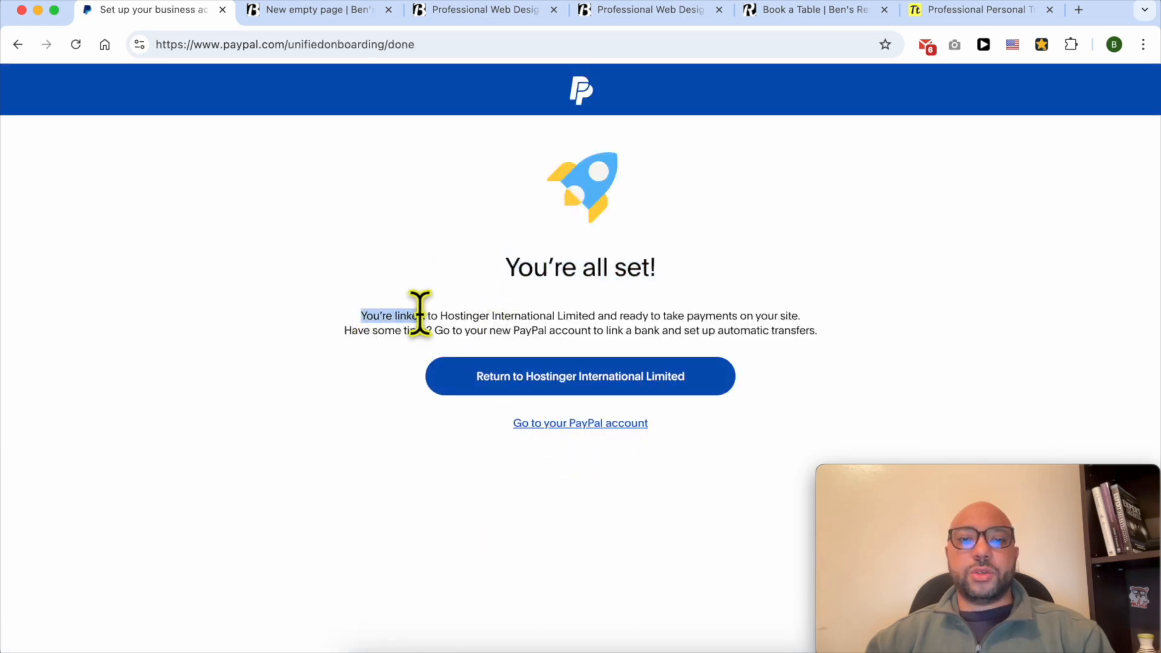
{"action": "left_click_drag", "start_coordinate": [493, 310], "coordinate": [563, 310]}
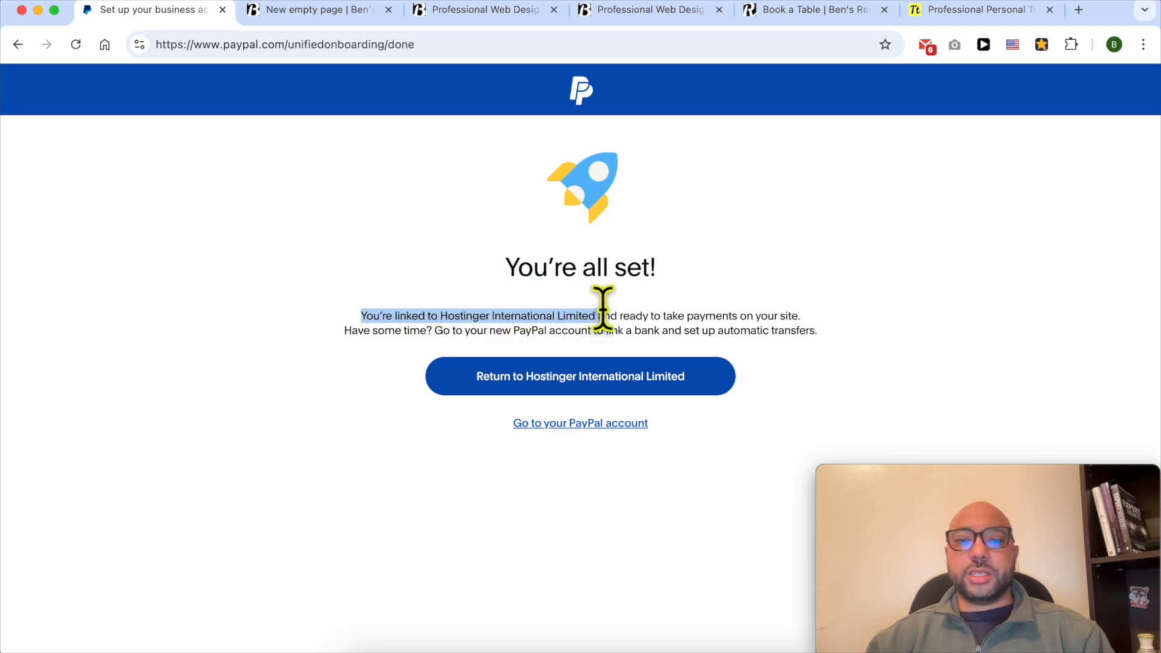
{"action": "left_click_drag", "start_coordinate": [638, 308], "coordinate": [821, 315]}
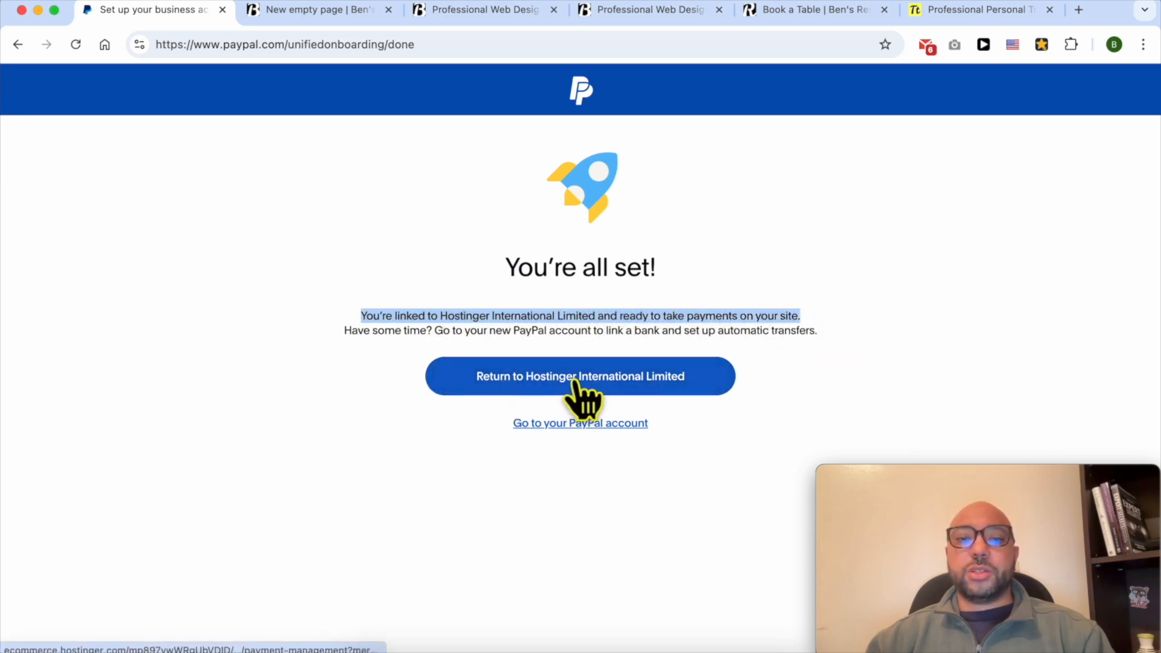
{"action": "left_click", "coordinate": [599, 382]}
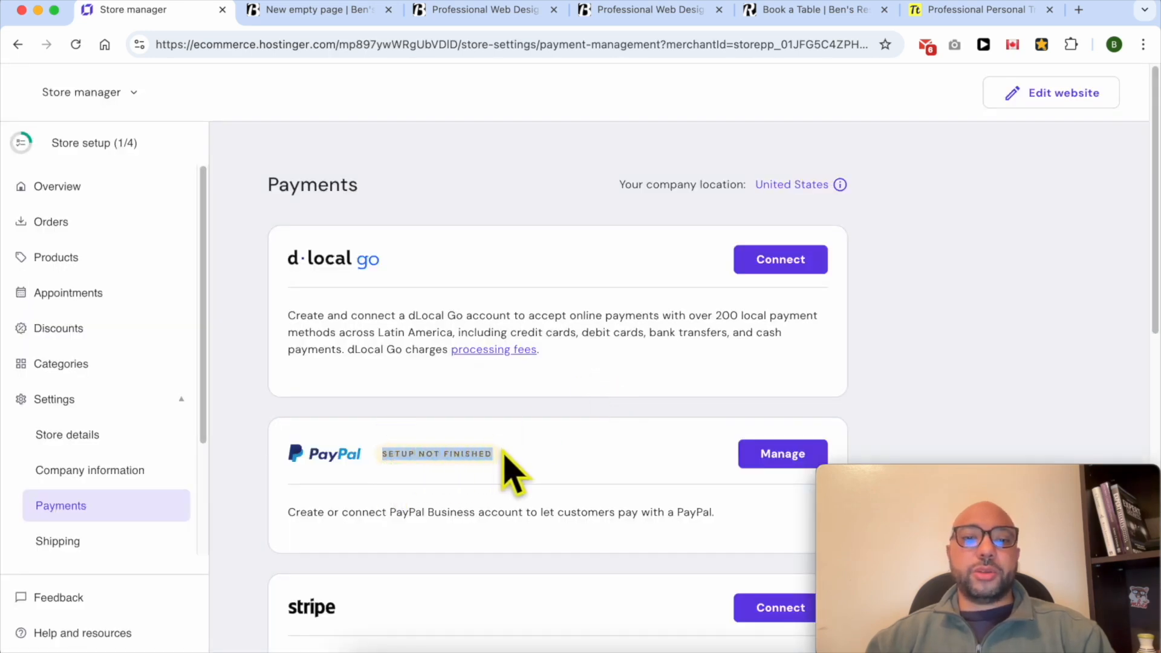
- Reload the payment settings and check the PayPal connection status
{"action": "left_click", "coordinate": [73, 46]}
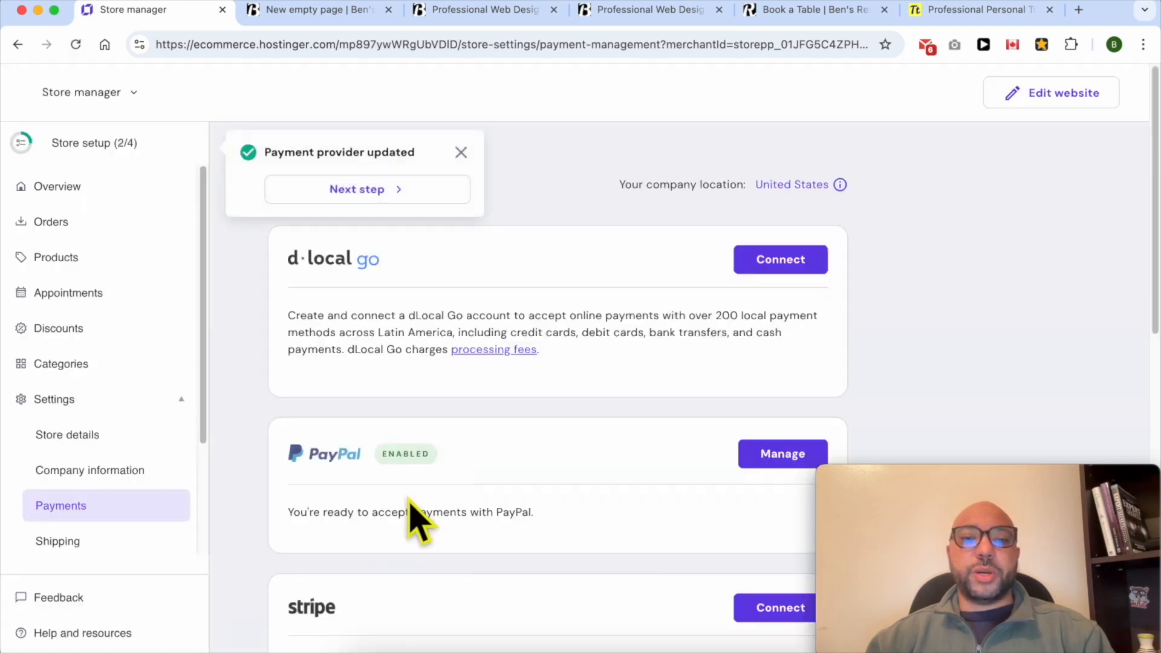
{"action": "left_click_drag", "start_coordinate": [441, 480], "coordinate": [376, 474]}
{"action": "left_click", "coordinate": [477, 474]}
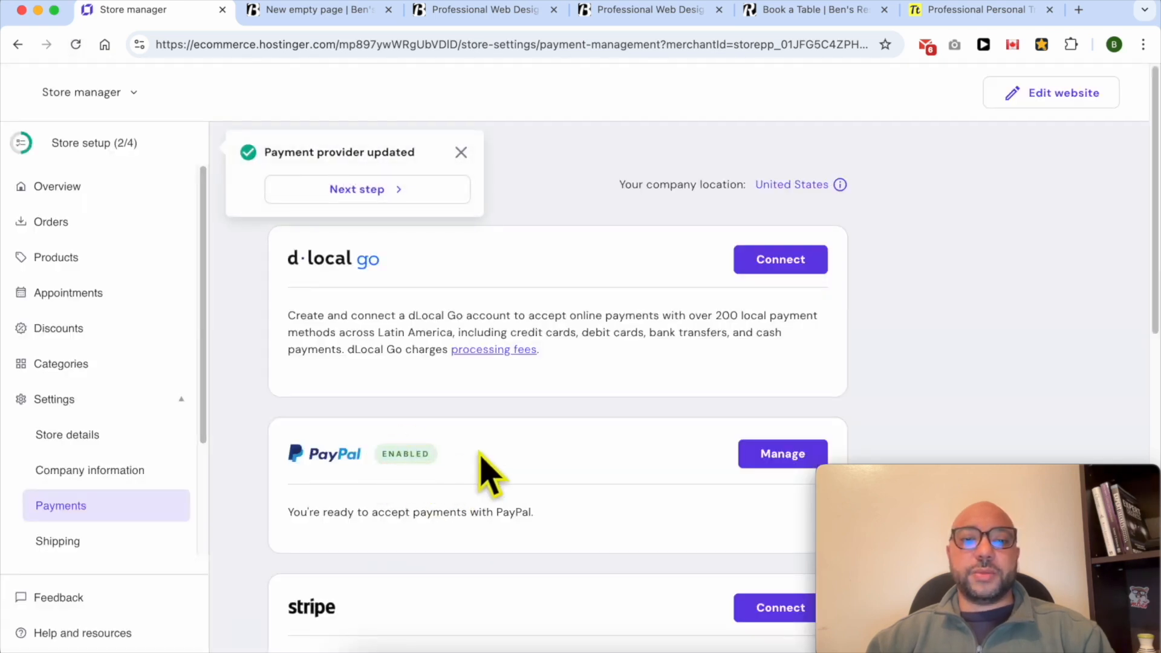
- Add and save a manual payment method named Cash on Delivery, enabled at checkout, and check it among the added methods
{"action": "scroll", "coordinate": [477, 474], "scroll_direction": "down", "scroll_amount": 7}
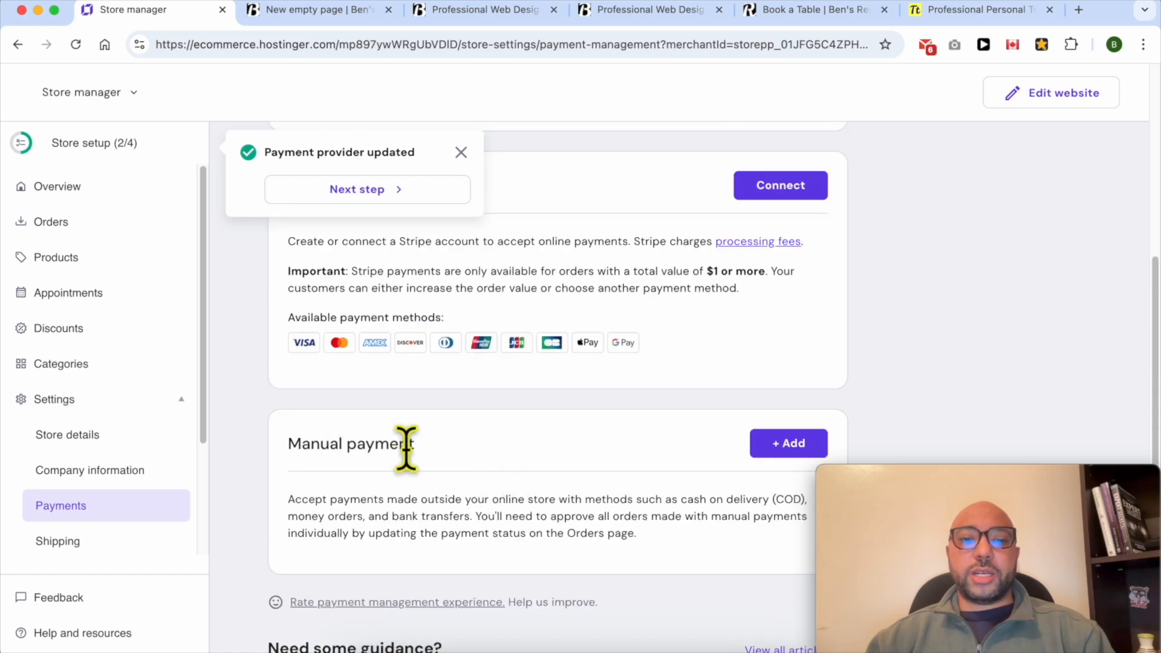
{"action": "left_click", "coordinate": [786, 444]}
{"action": "left_click", "coordinate": [461, 152]}
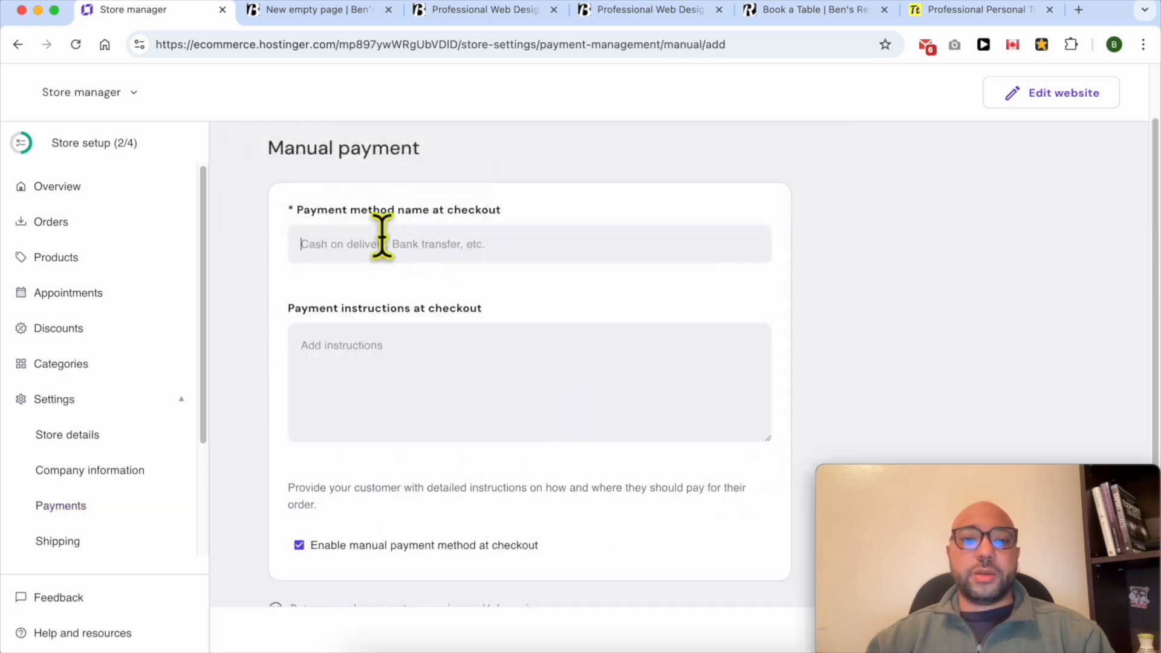
{"action": "left_click", "coordinate": [384, 233]}
{"action": "type", "text": "Cash on Delivery"}
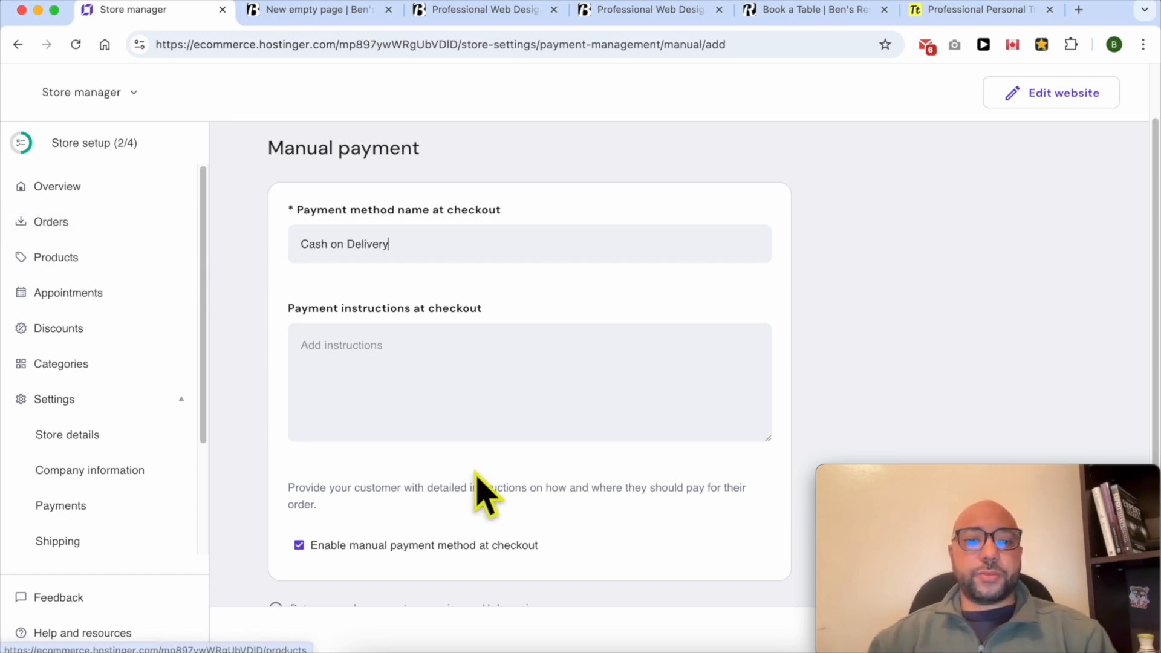
{"action": "left_click", "coordinate": [374, 387]}
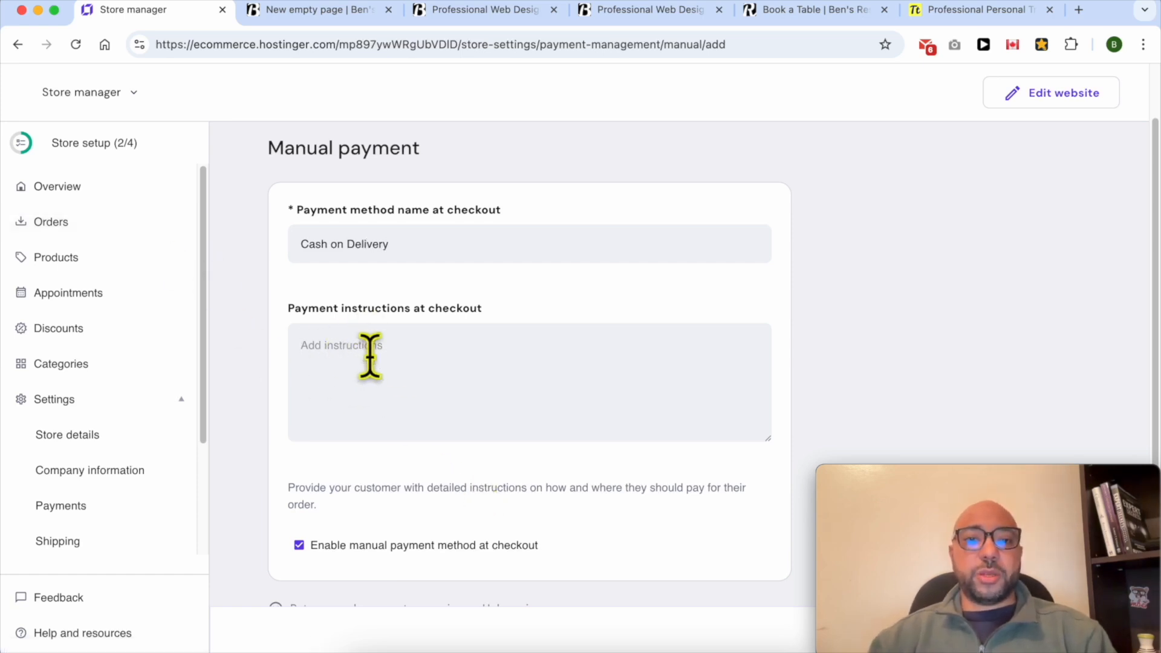
{"action": "scroll", "coordinate": [378, 387], "scroll_direction": "down", "scroll_amount": 2}
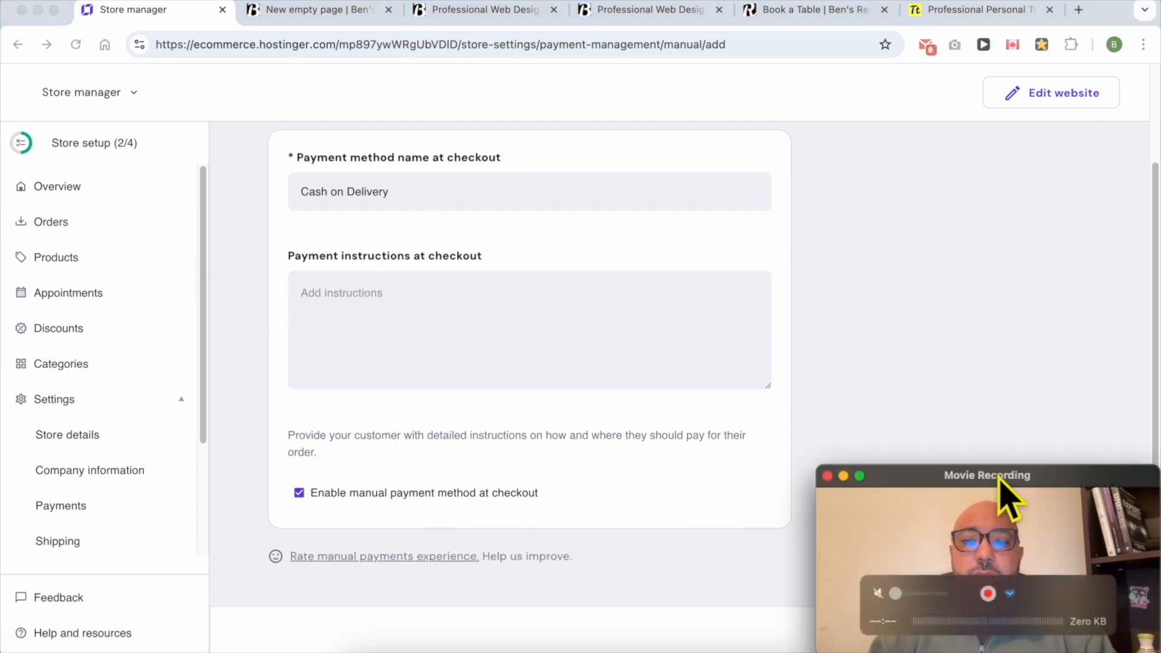
{"action": "left_click_drag", "start_coordinate": [1001, 481], "coordinate": [972, 240]}
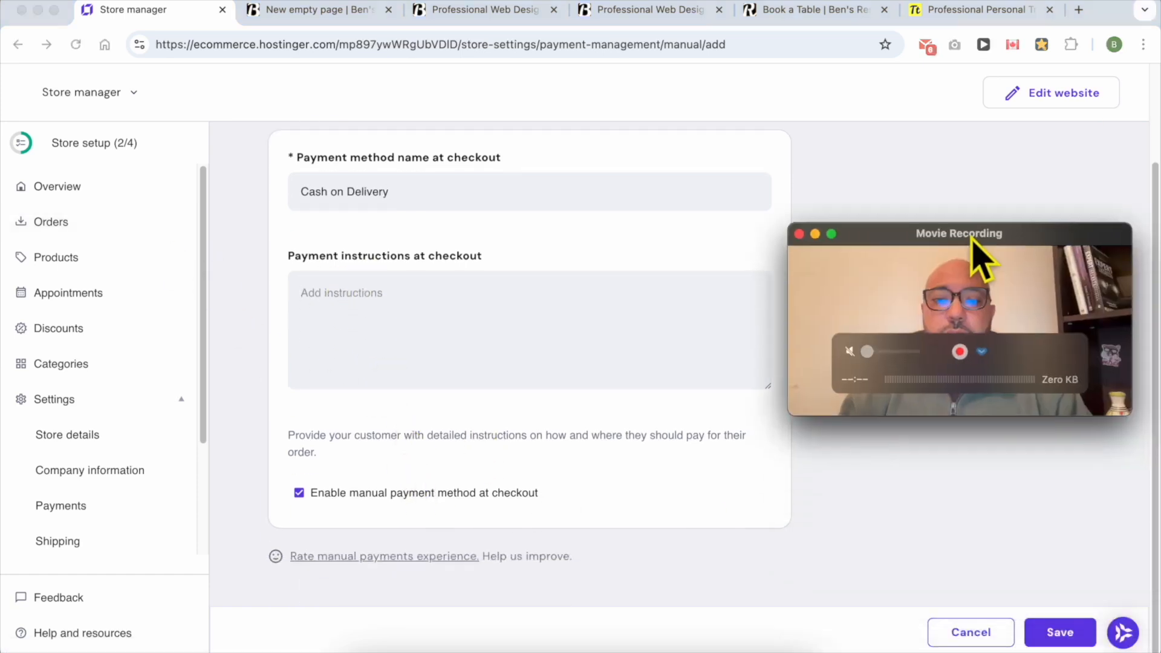
{"action": "left_click", "coordinate": [1065, 632]}
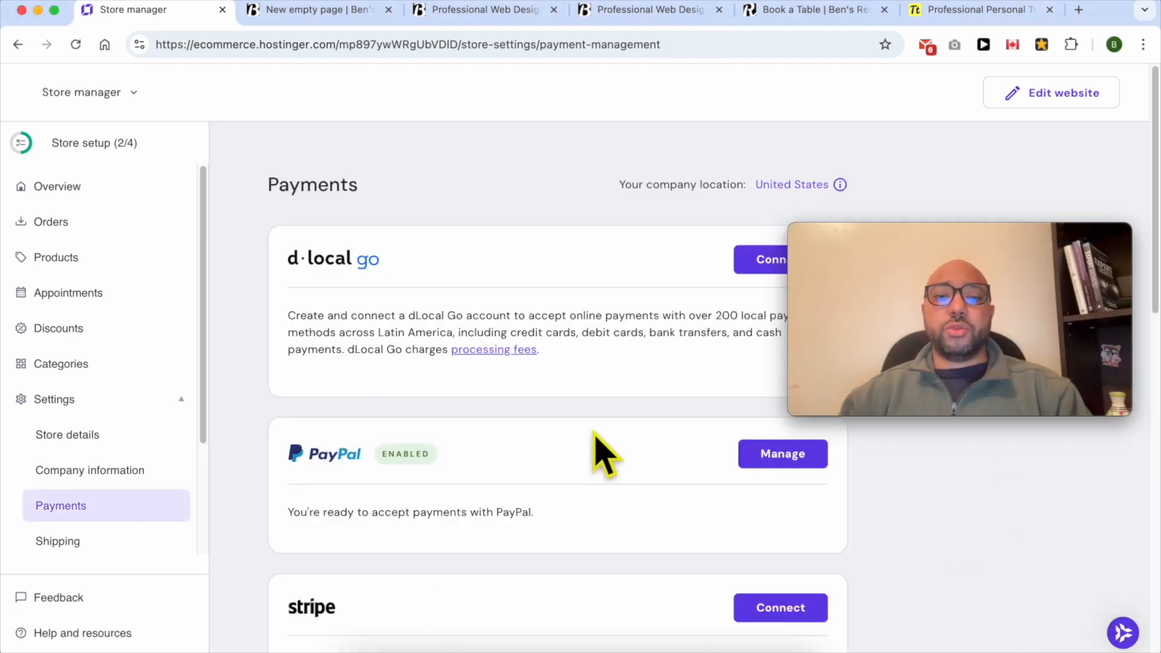
{"action": "scroll", "coordinate": [605, 455], "scroll_direction": "down", "scroll_amount": 7}
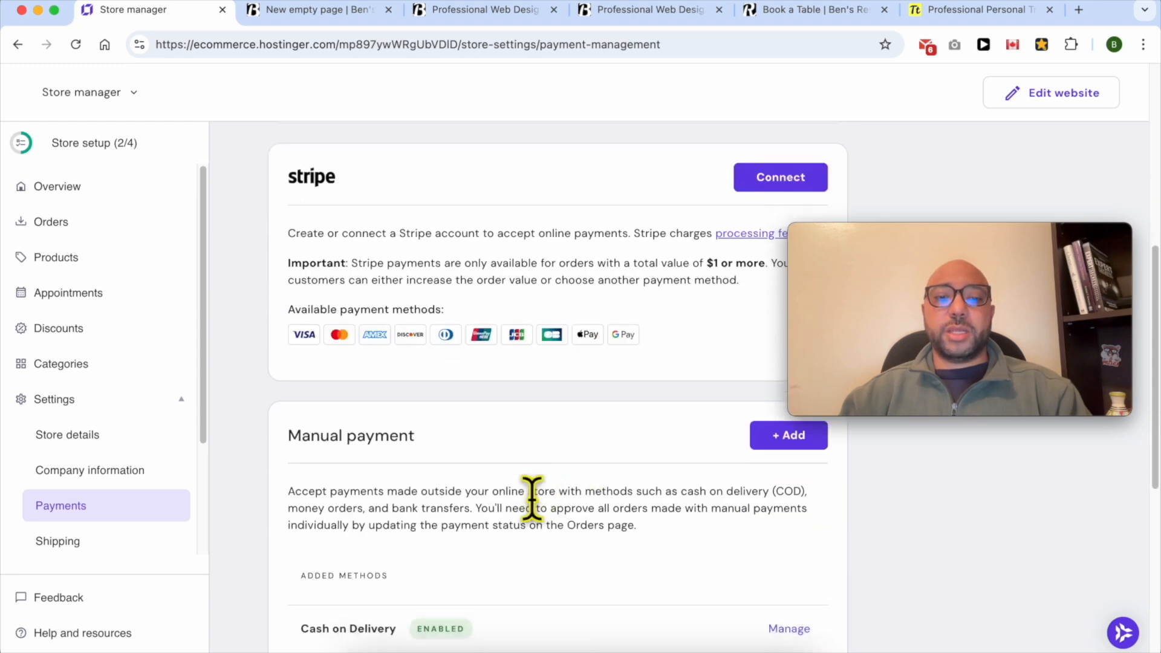
{"action": "scroll", "coordinate": [533, 499], "scroll_direction": "down", "scroll_amount": 3}
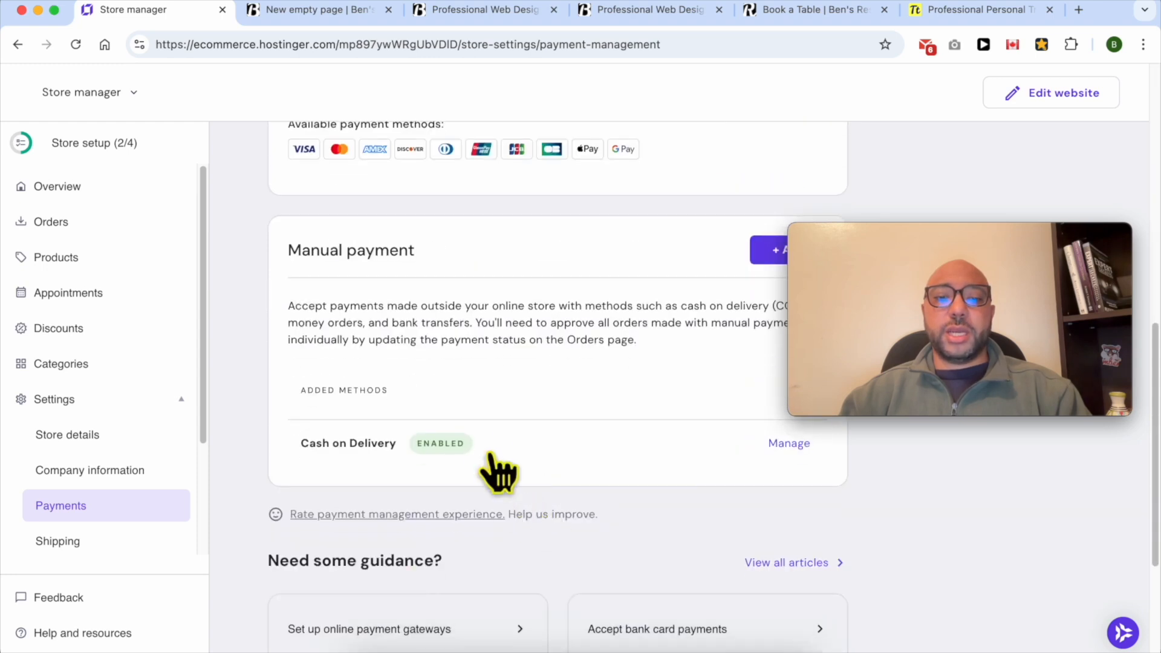
- Go back to the live appointment selection page and reload it
{"action": "left_click", "coordinate": [786, 22]}
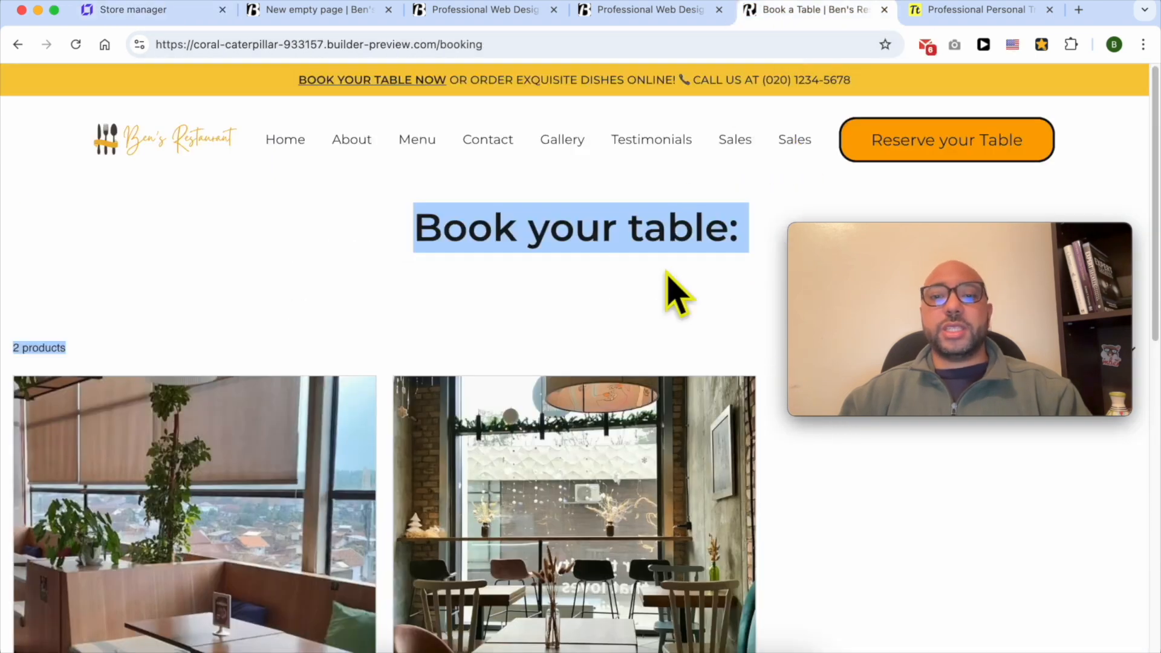
{"action": "left_click", "coordinate": [308, 11]}
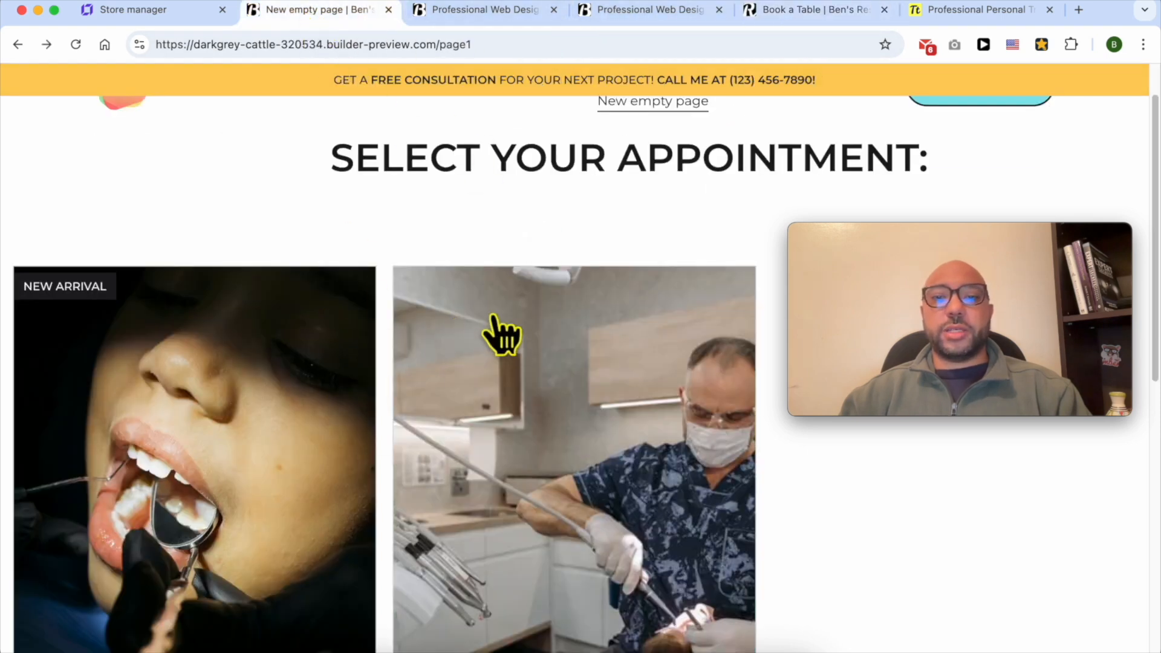
{"action": "scroll", "coordinate": [599, 306], "scroll_direction": "up", "scroll_amount": 2}
{"action": "left_click", "coordinate": [76, 44]}
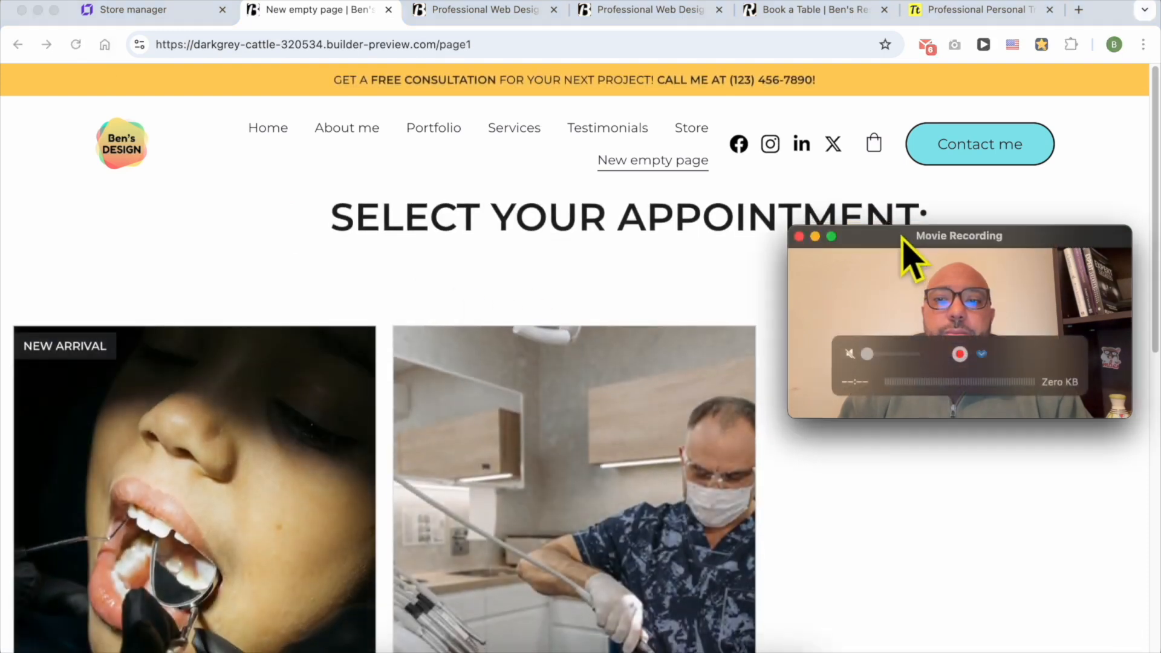
{"action": "left_click_drag", "start_coordinate": [907, 241], "coordinate": [932, 9]}
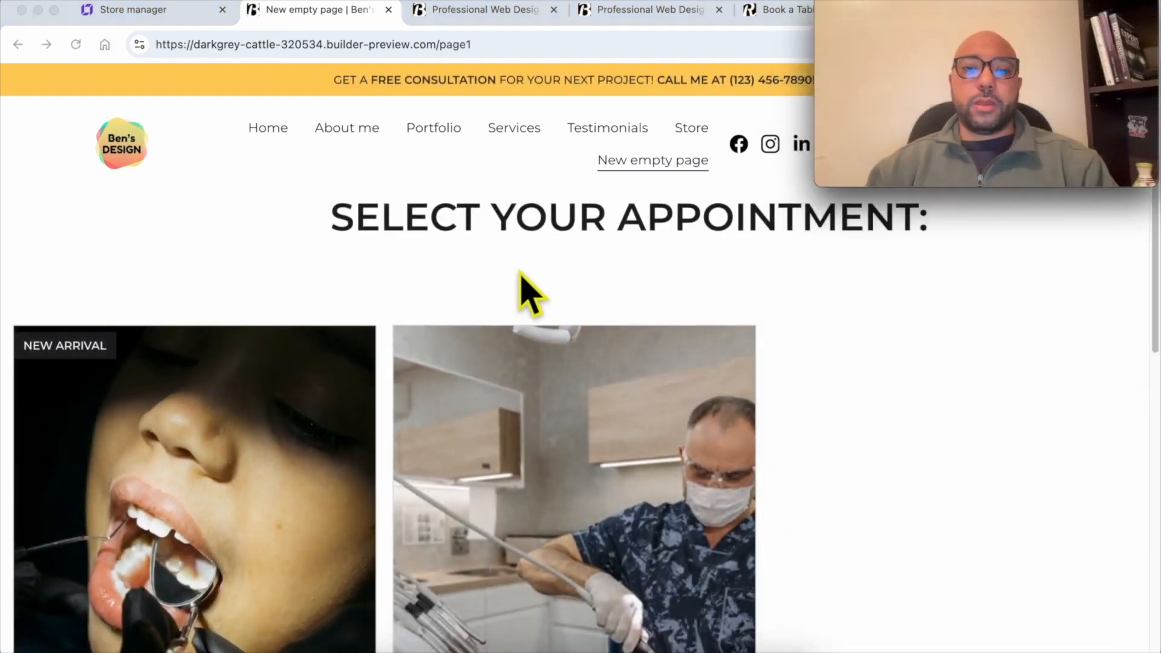
- Start booking the Dental Appointment for kids and choose December 25, 2024 at 03:00 PM
{"action": "scroll", "coordinate": [249, 363], "scroll_direction": "down", "scroll_amount": 4}
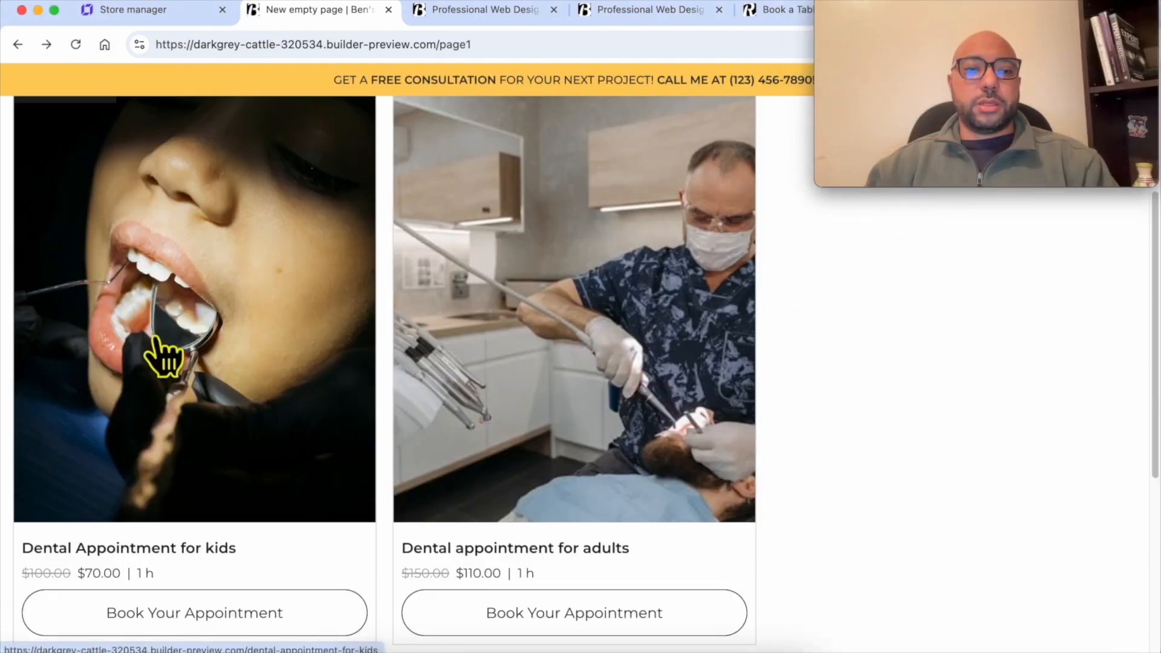
{"action": "left_click", "coordinate": [194, 614]}
{"action": "left_click", "coordinate": [674, 433]}
{"action": "type", "text": "12"}
{"action": "left_click", "coordinate": [696, 514]}
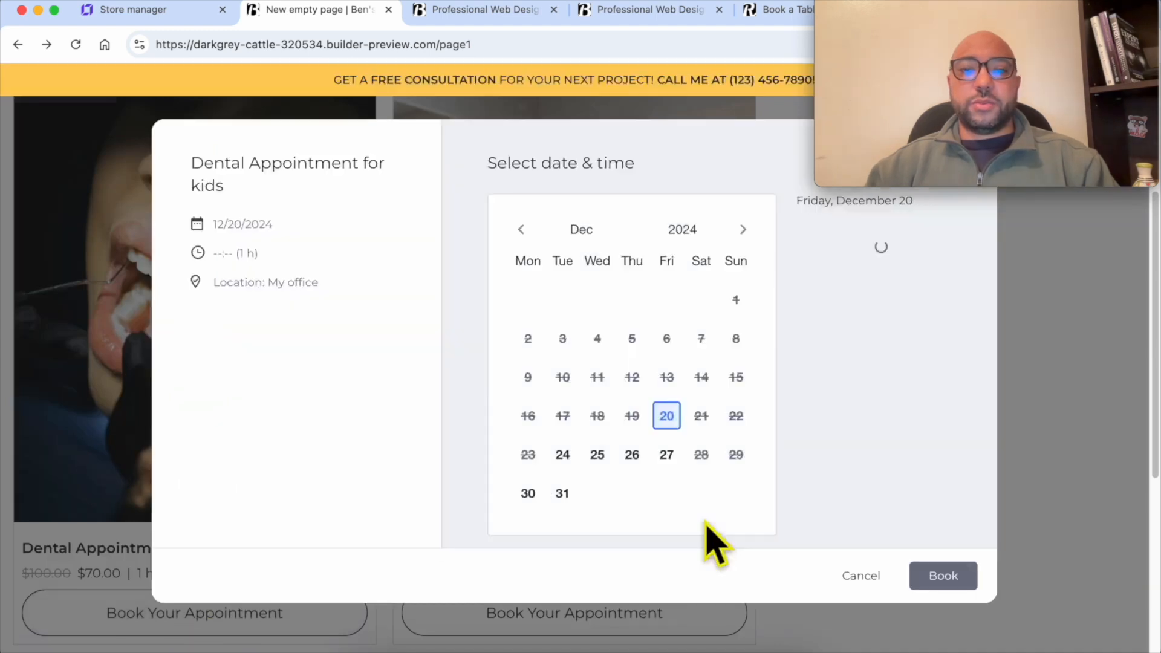
{"action": "left_click", "coordinate": [597, 455]}
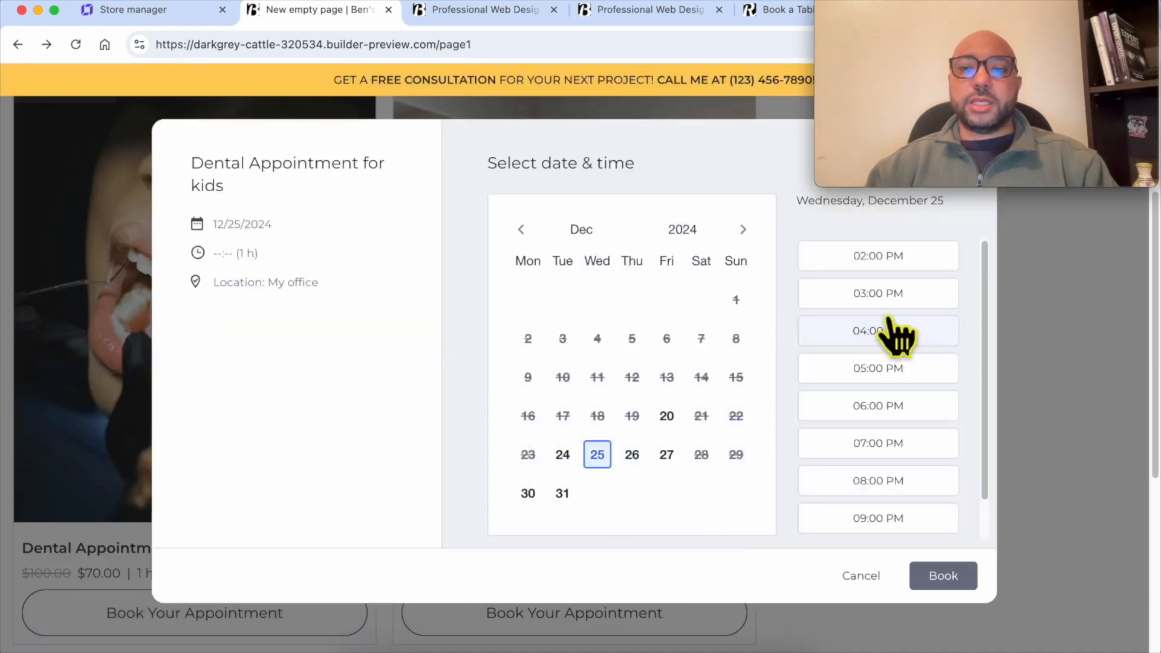
{"action": "left_click", "coordinate": [902, 296]}
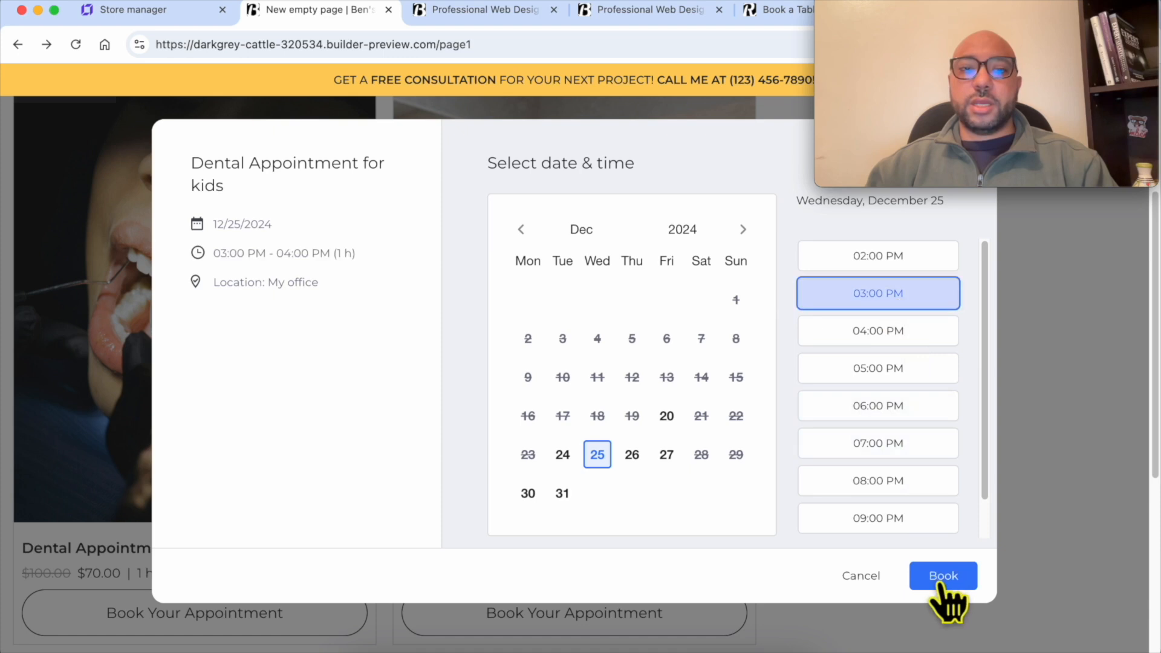
- Review the kids' appointment date, time and location, try to book it, and read the resulting message
{"action": "left_click_drag", "start_coordinate": [319, 283], "coordinate": [218, 224]}
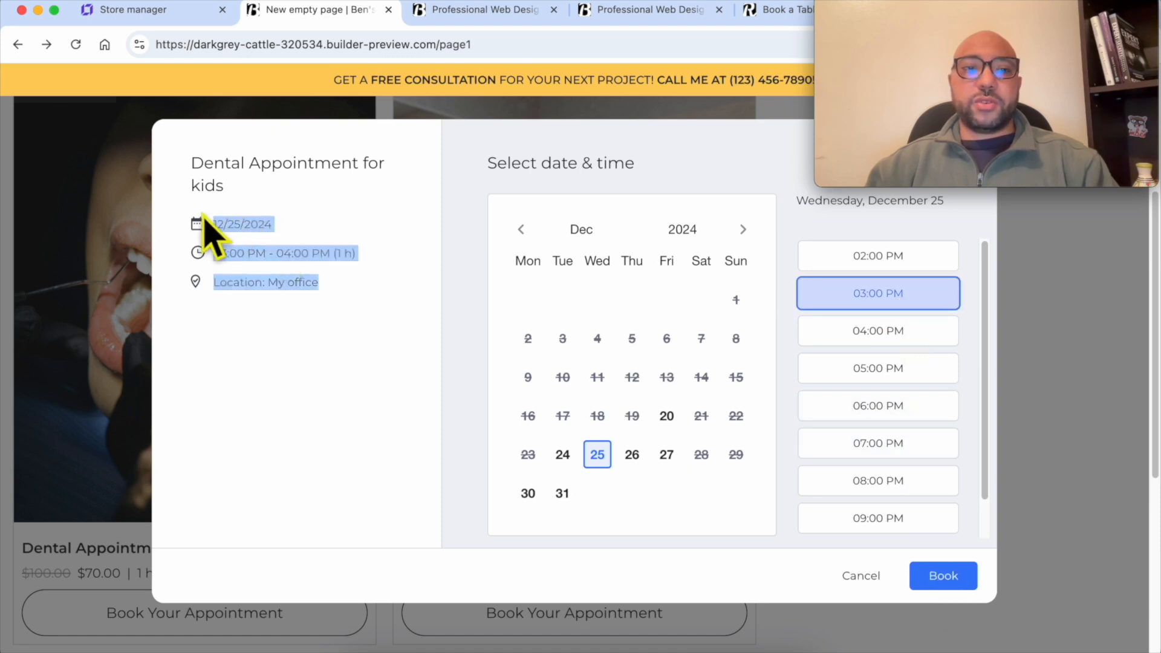
{"action": "left_click", "coordinate": [308, 315]}
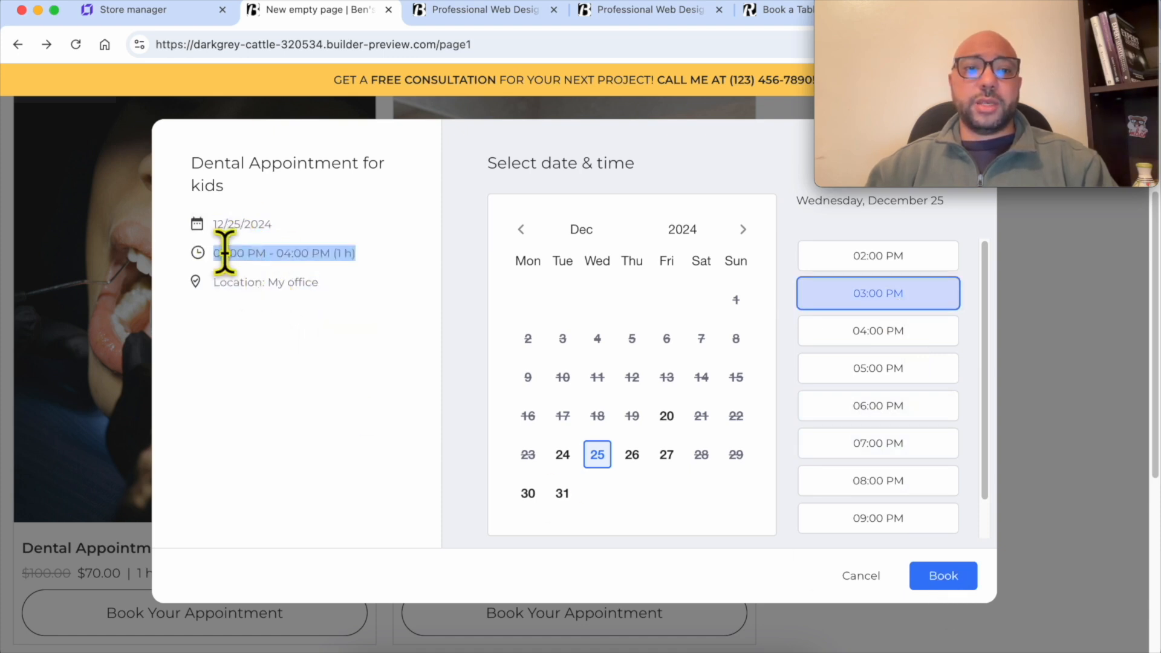
{"action": "triple_click", "coordinate": [251, 280]}
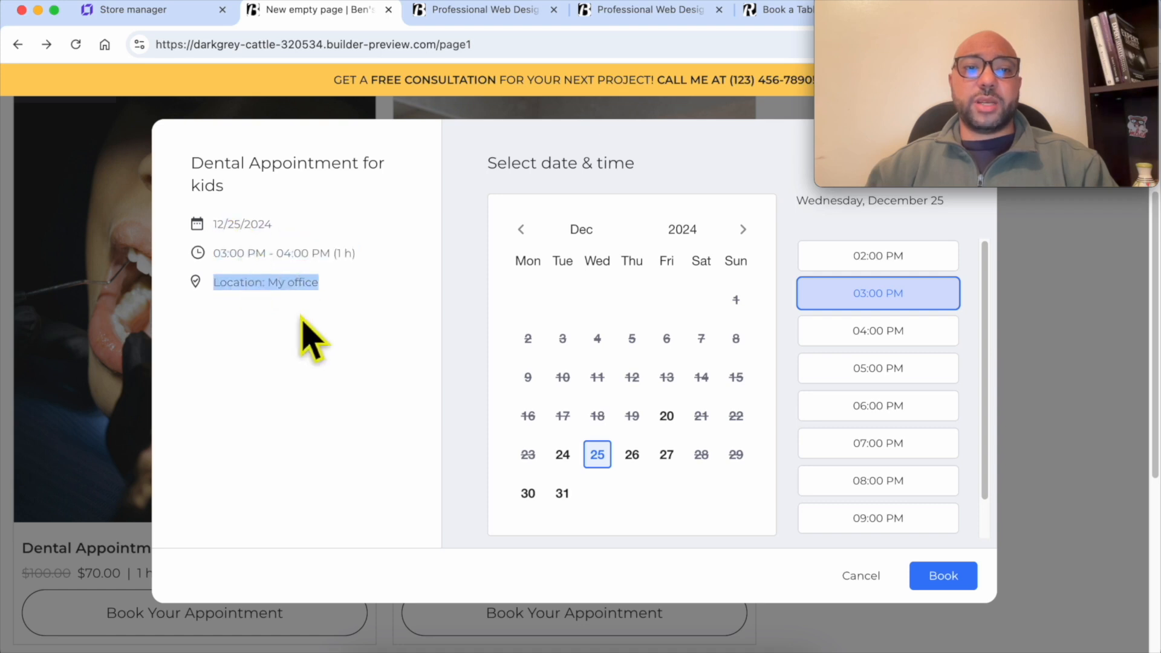
{"action": "left_click", "coordinate": [944, 577]}
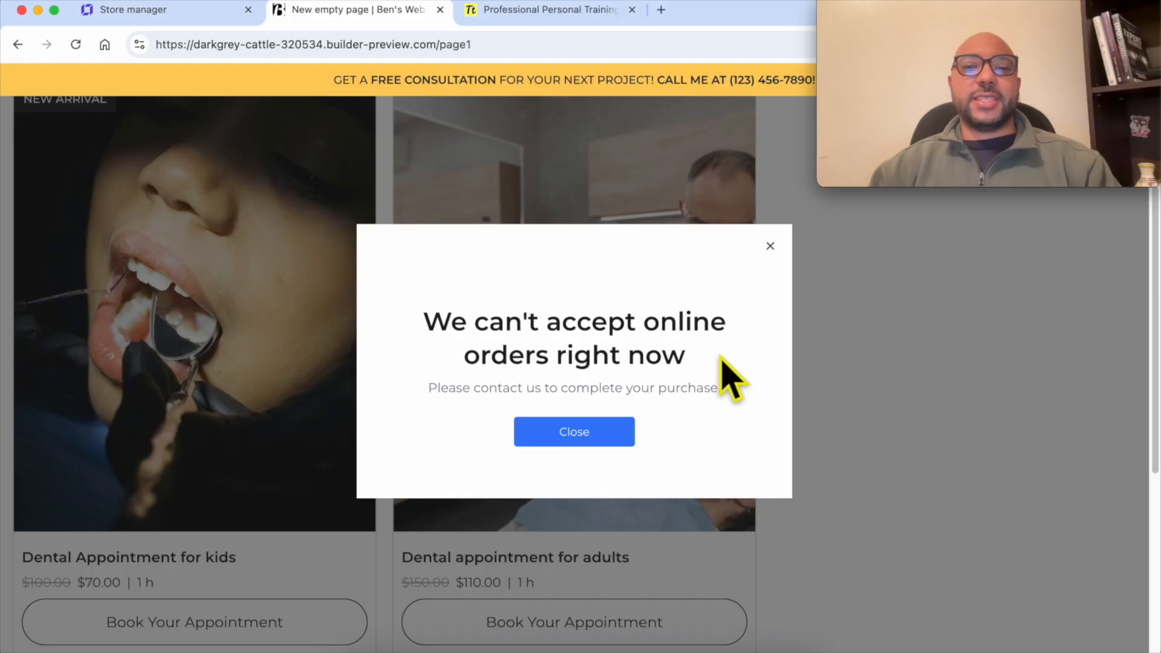
{"action": "left_click_drag", "start_coordinate": [720, 357], "coordinate": [374, 327]}
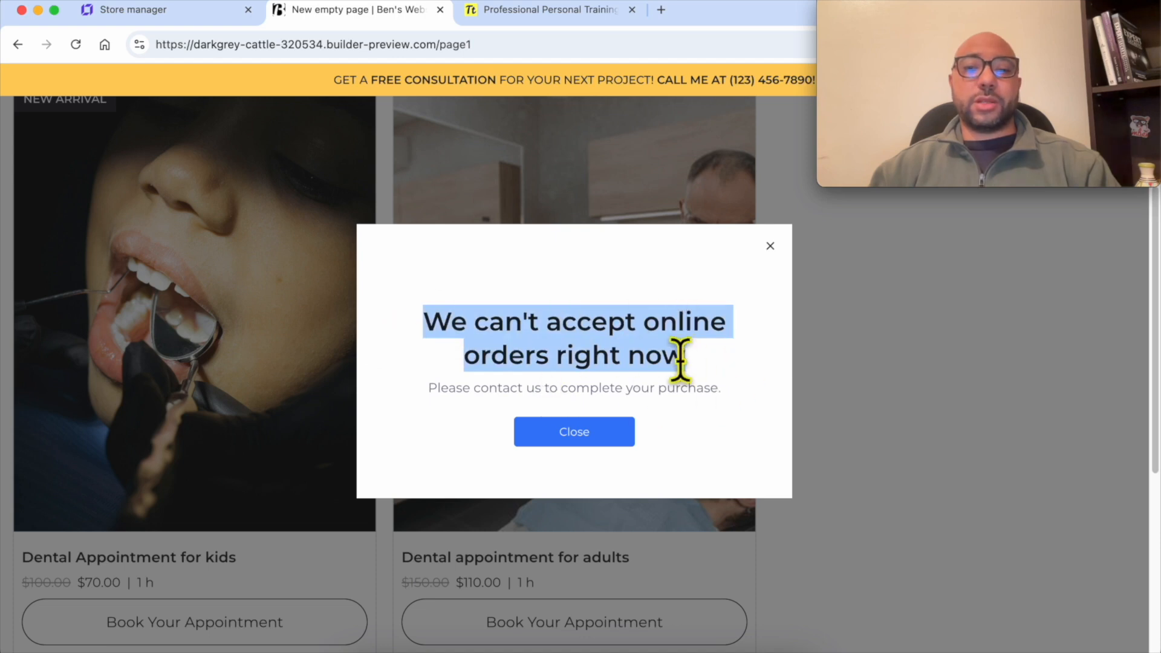
- Open the store's company information from the setup checklist and enter the company name, street address and phone number
{"action": "left_click", "coordinate": [207, 13]}
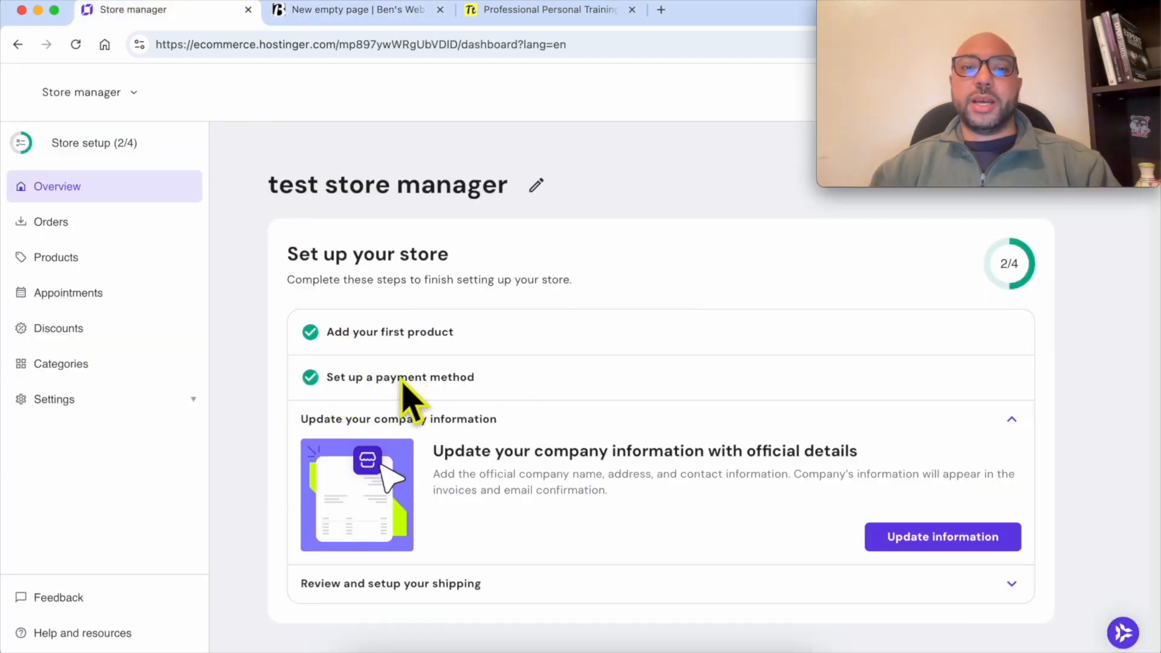
{"action": "left_click_drag", "start_coordinate": [436, 450], "coordinate": [623, 437]}
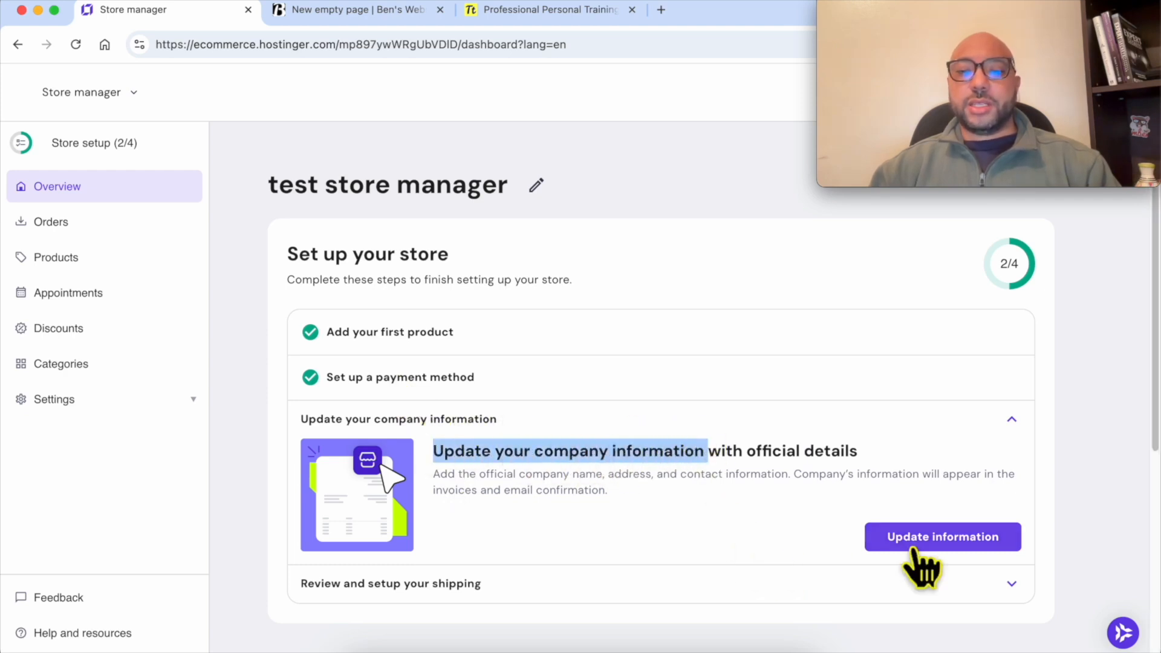
{"action": "left_click", "coordinate": [955, 539]}
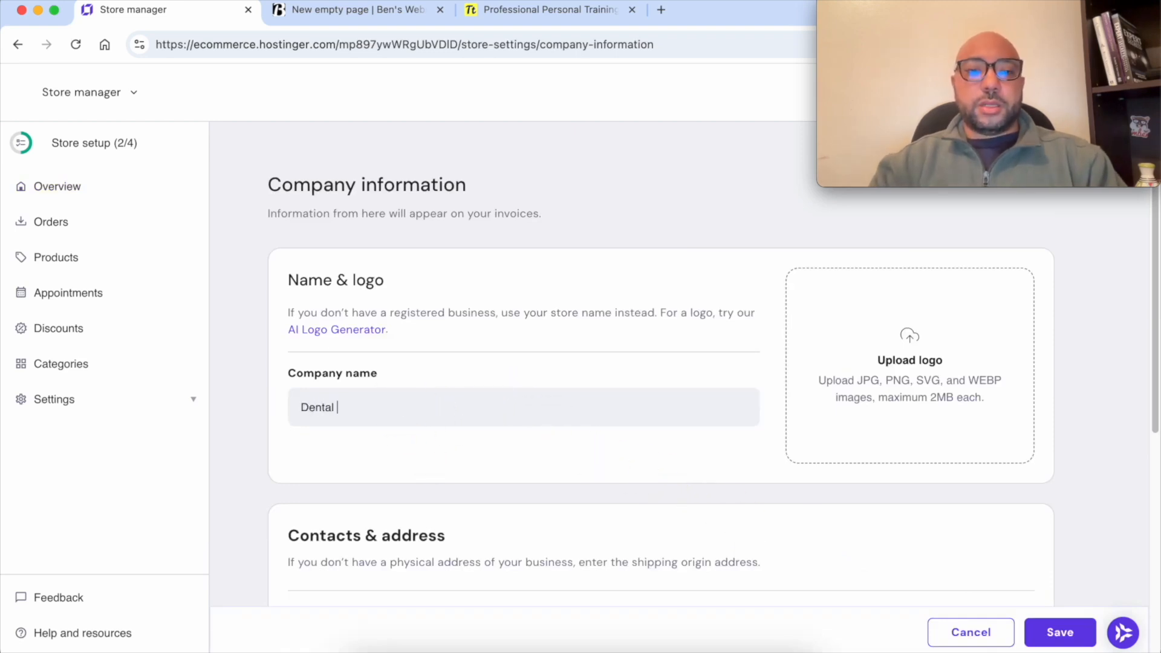
{"action": "scroll", "coordinate": [485, 419], "scroll_direction": "down", "scroll_amount": 5}
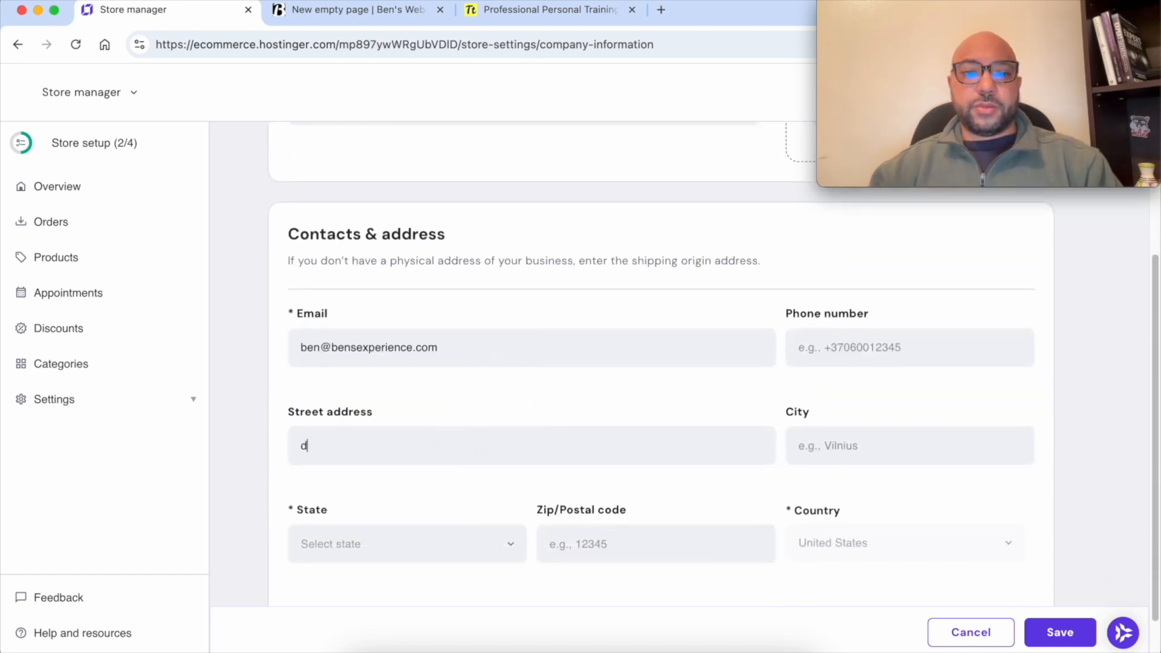
{"action": "type", "text": "2222222"}
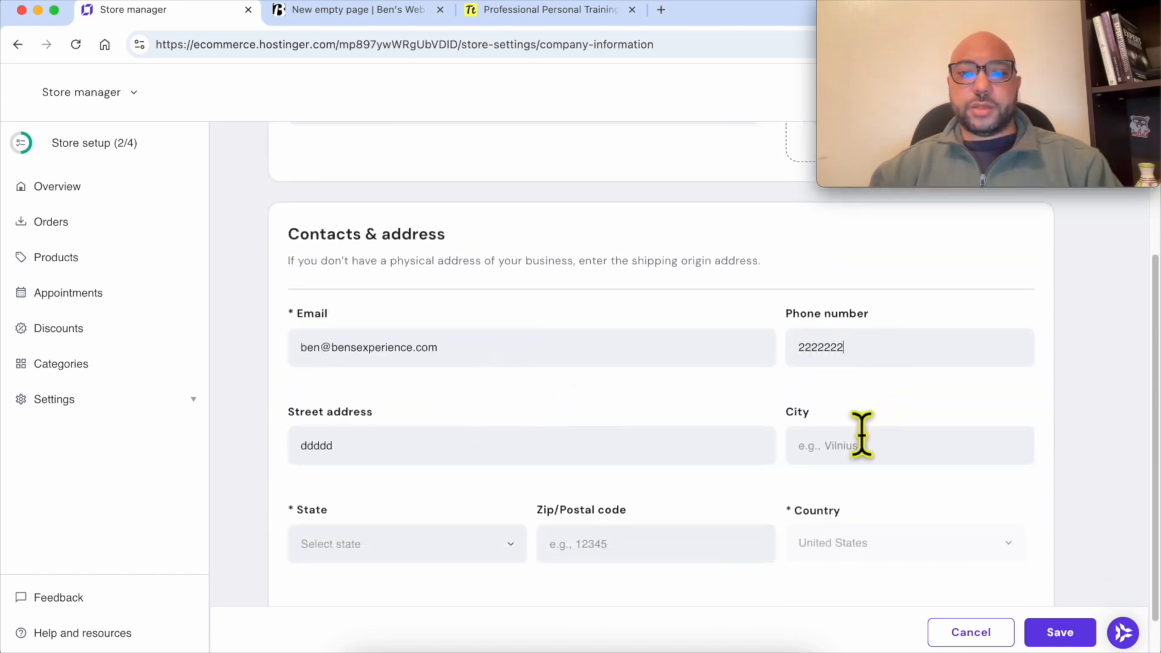
{"action": "scroll", "coordinate": [1028, 605], "scroll_direction": "down", "scroll_amount": 1}
- Select California as the company's state and save the company information
{"action": "left_click", "coordinate": [1068, 627]}
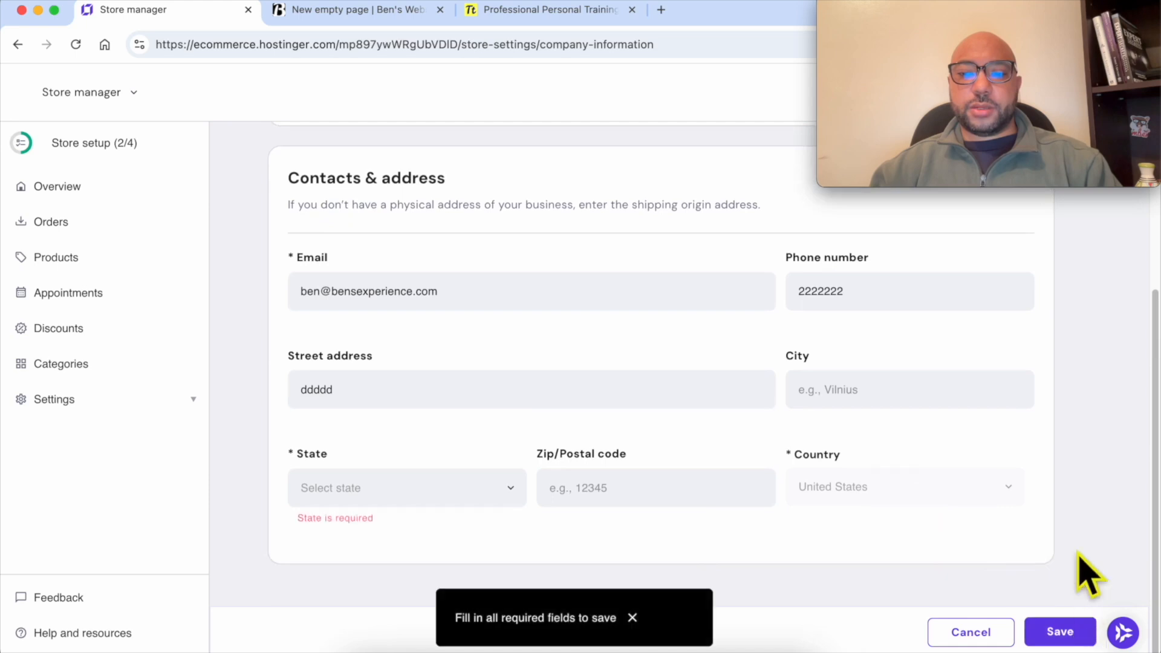
{"action": "left_click", "coordinate": [397, 487]}
{"action": "left_click", "coordinate": [387, 403]}
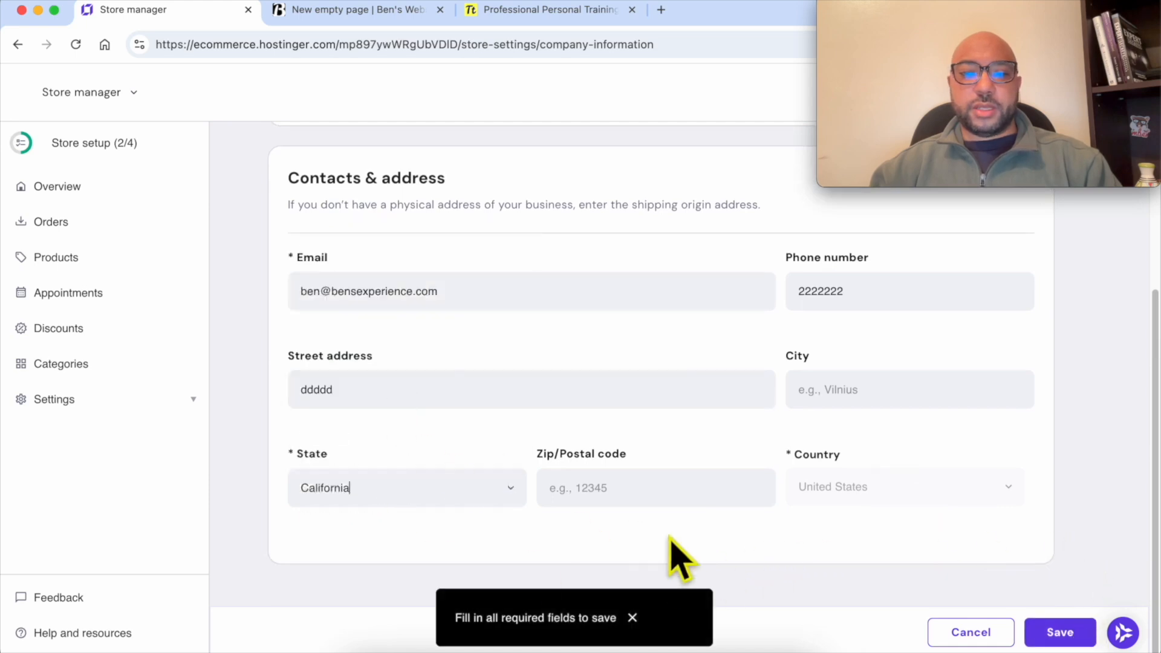
{"action": "left_click", "coordinate": [1062, 633]}
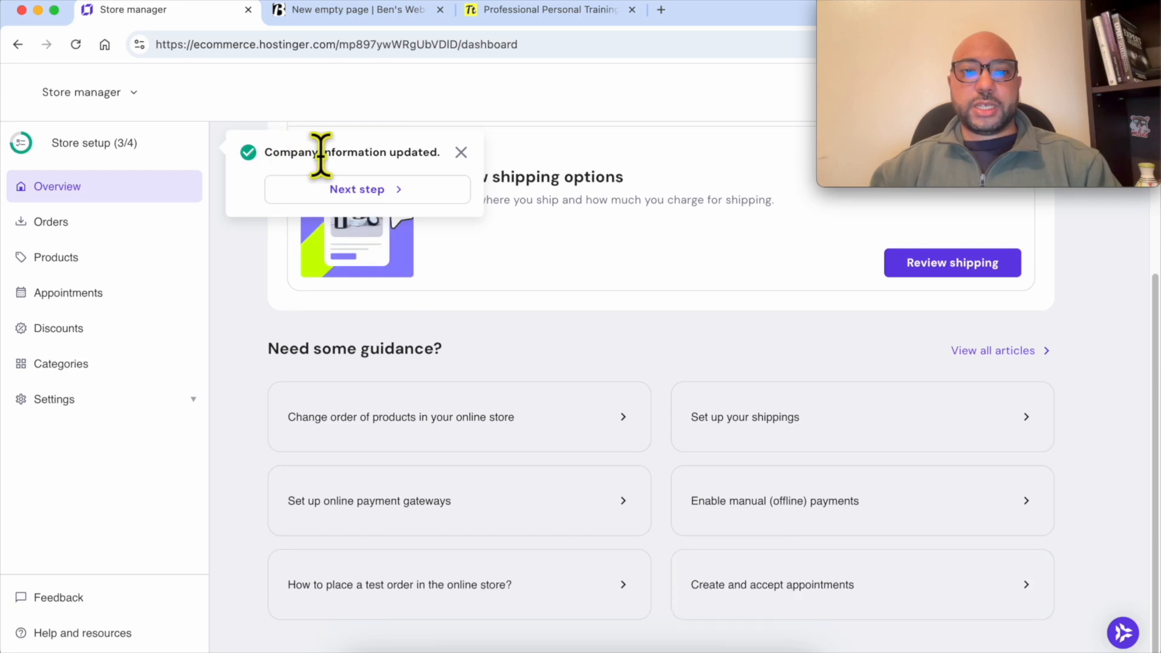
- Return to the live appointment page, dismiss the order message, and start booking the Dental appointment for adults with age 33
{"action": "left_click", "coordinate": [333, 11]}
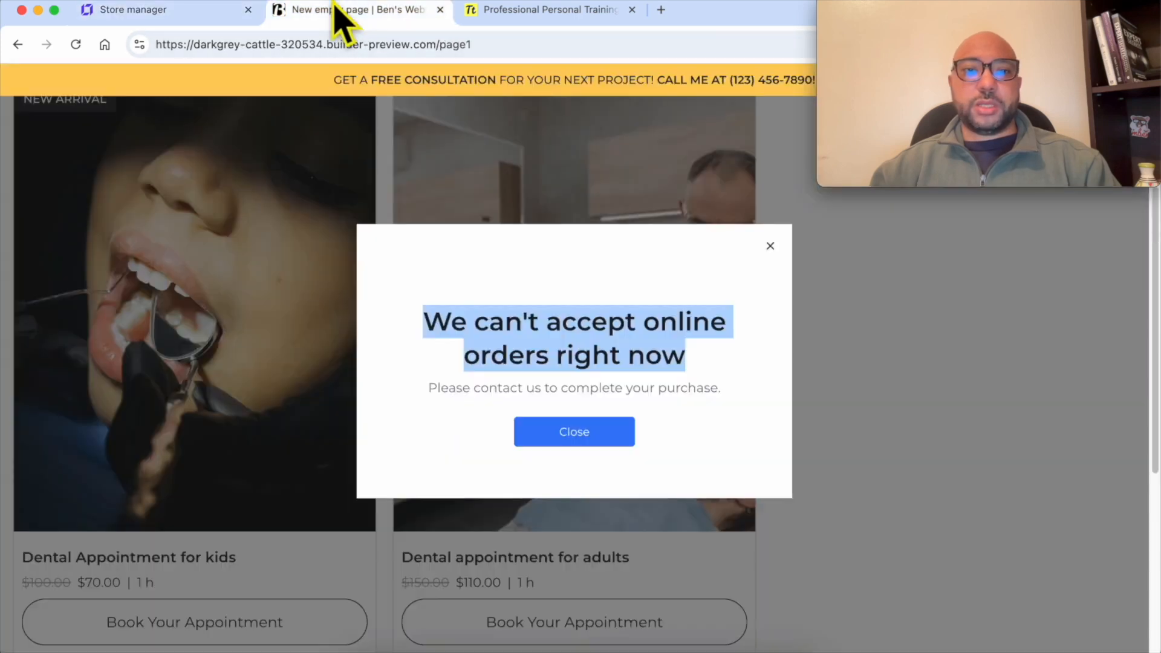
{"action": "left_click", "coordinate": [770, 246]}
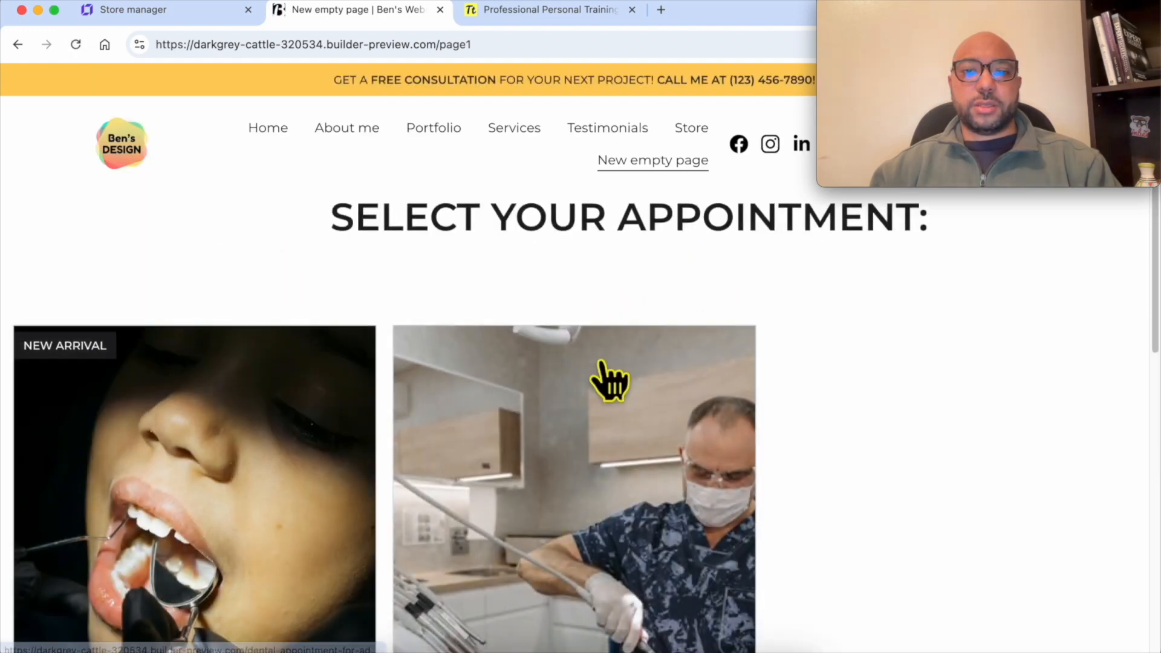
{"action": "scroll", "coordinate": [604, 375], "scroll_direction": "down", "scroll_amount": 5}
{"action": "left_click", "coordinate": [571, 387]}
{"action": "left_click", "coordinate": [689, 427]}
{"action": "type", "text": "33"}
{"action": "left_click", "coordinate": [718, 508]}
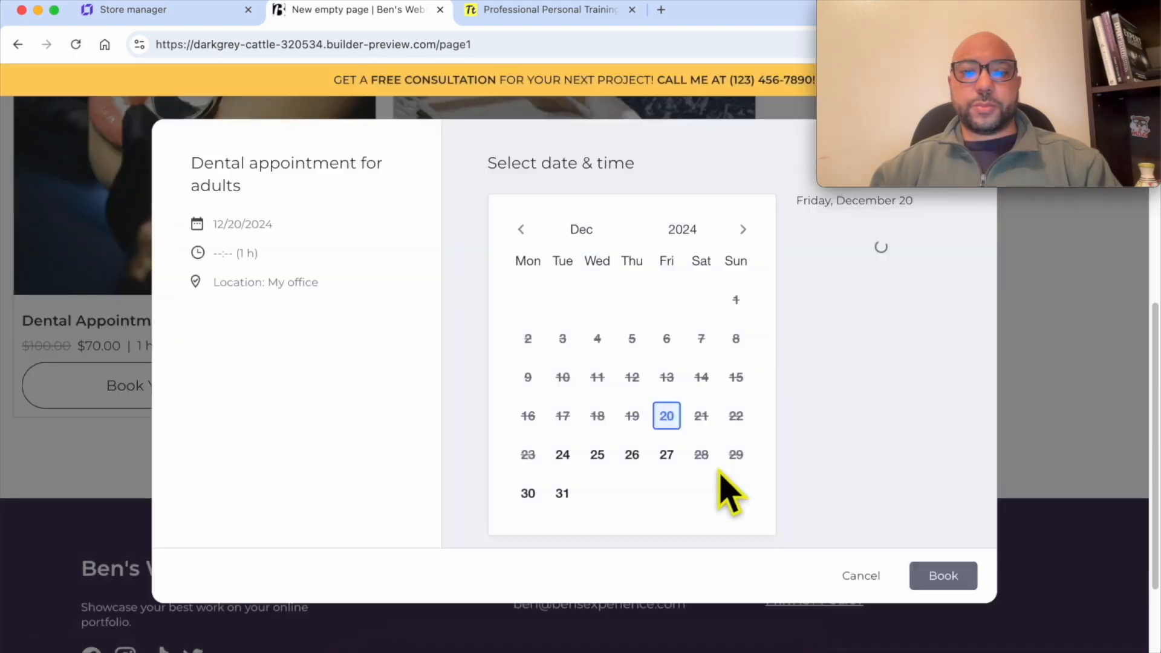
- Choose December 27, 2024 at 04:00 PM for the adults' appointment, try to book it, and read the resulting message
{"action": "left_click", "coordinate": [668, 458]}
{"action": "left_click", "coordinate": [877, 331]}
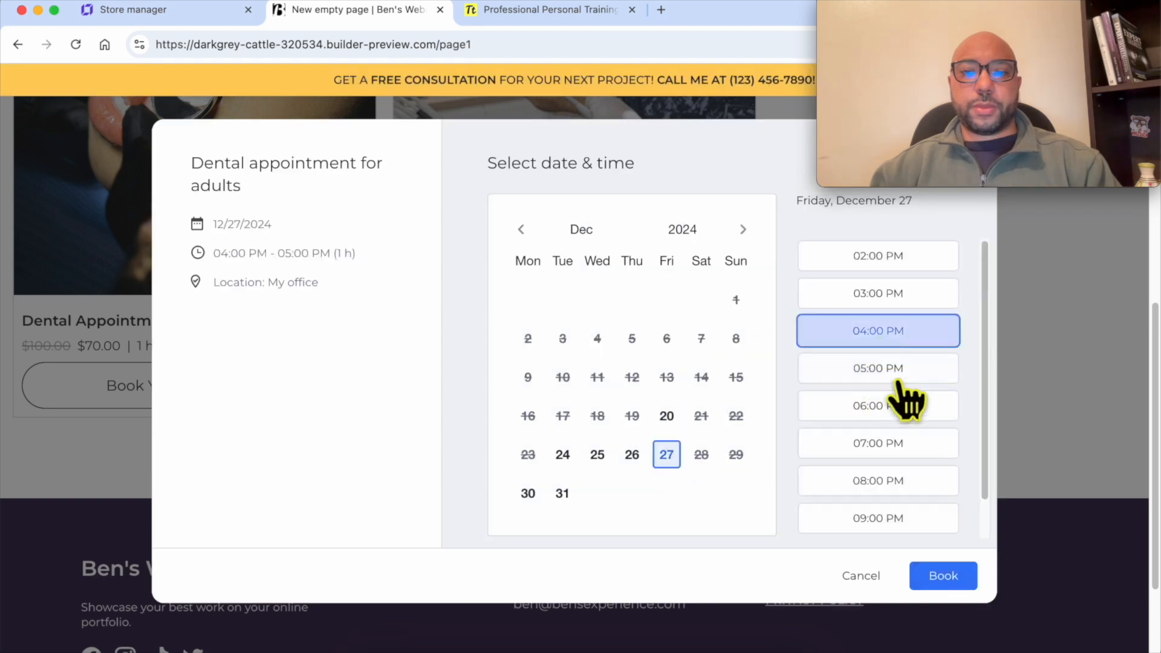
{"action": "left_click", "coordinate": [944, 576]}
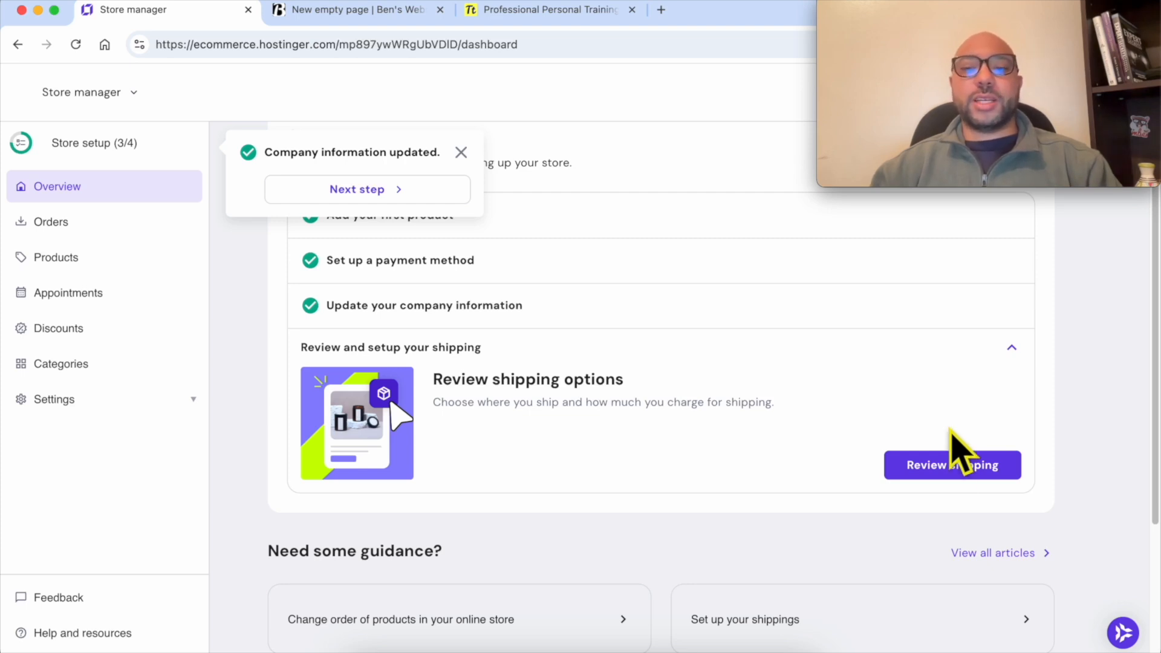
{"action": "left_click", "coordinate": [376, 14]}
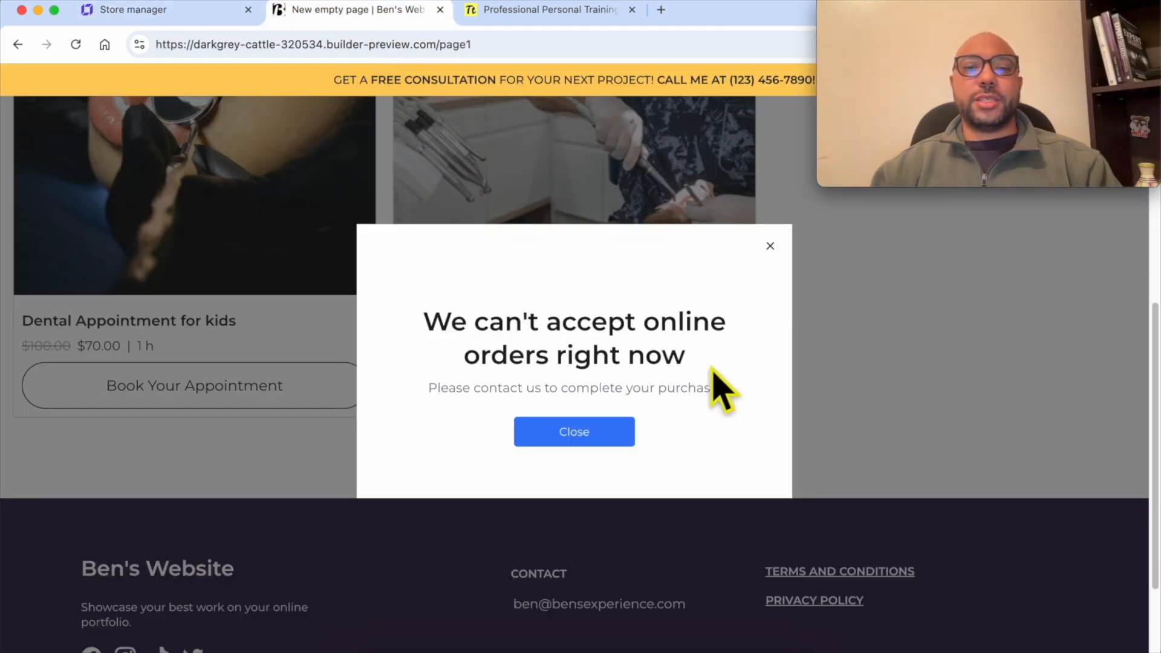
{"action": "left_click_drag", "start_coordinate": [712, 371], "coordinate": [413, 317]}
- Open the shipping setup in the Store manager, dismiss the checklist rating, and name the new shipping zone Free shipping
{"action": "left_click", "coordinate": [239, 21]}
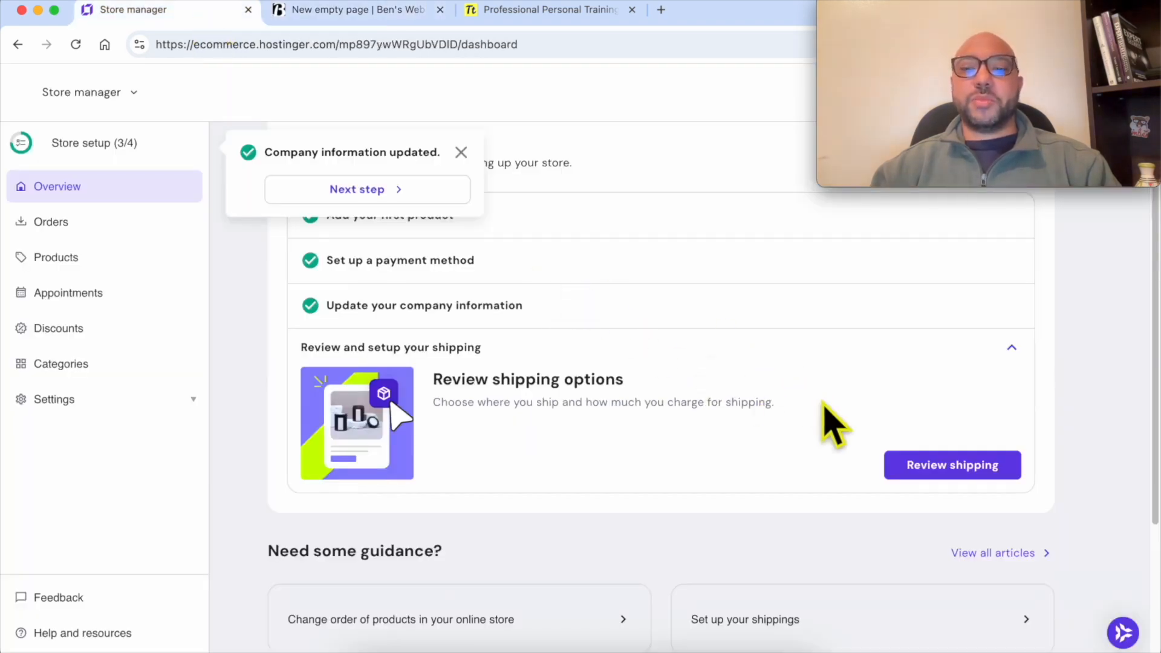
{"action": "left_click", "coordinate": [945, 472]}
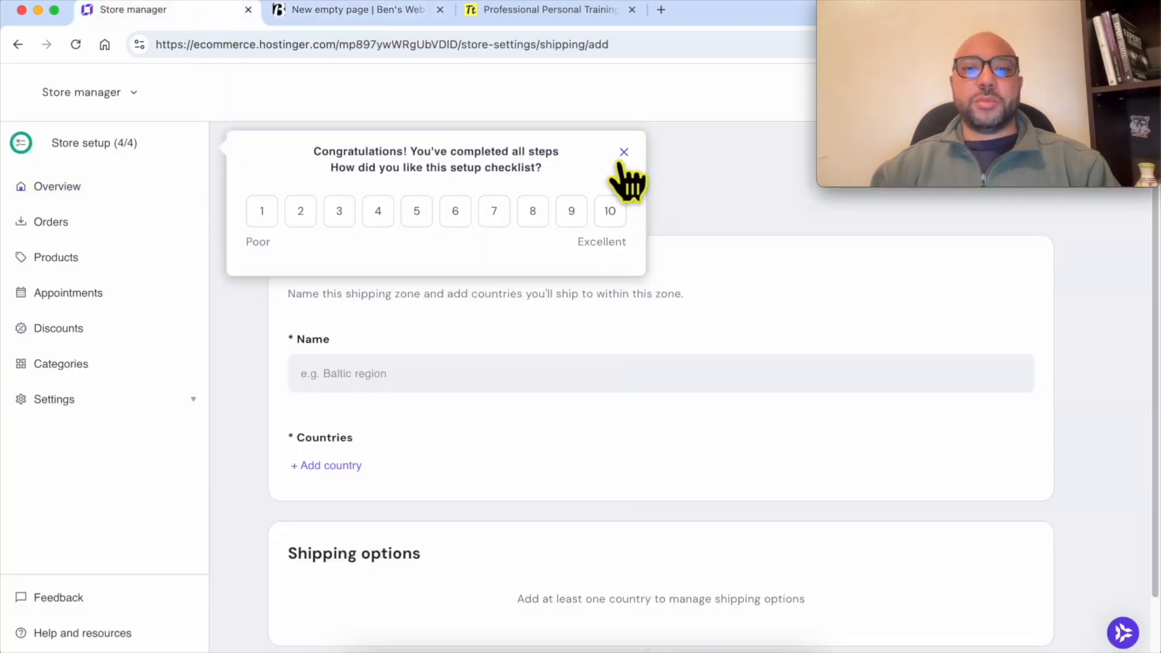
{"action": "left_click", "coordinate": [623, 152]}
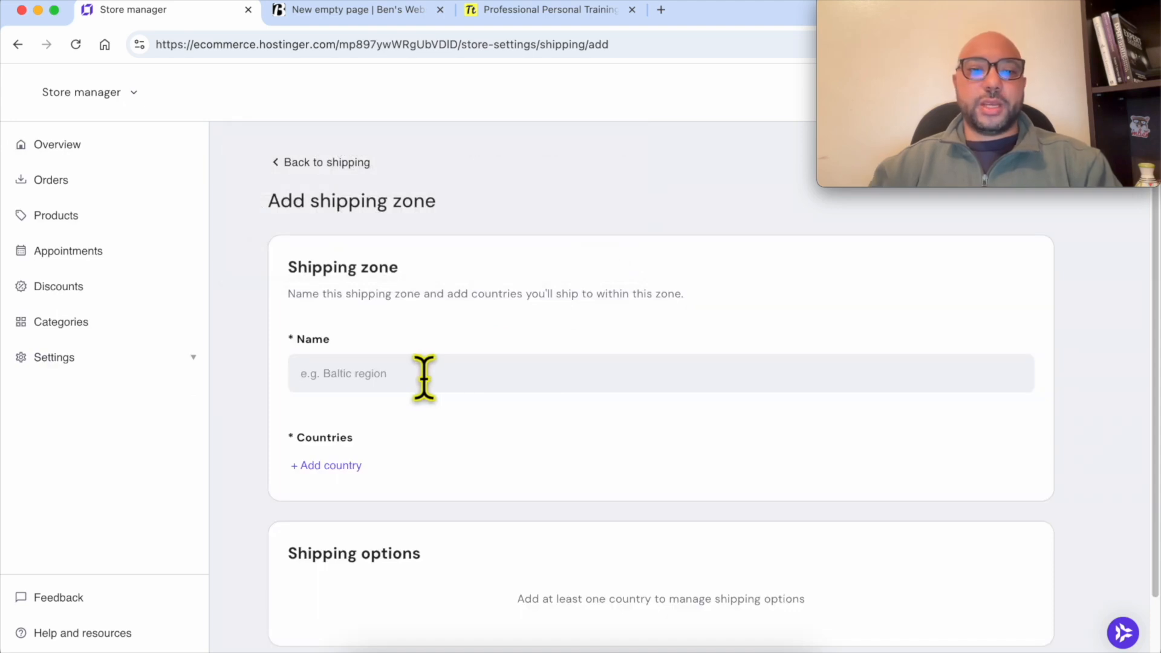
{"action": "type", "text": "Free shipping"}
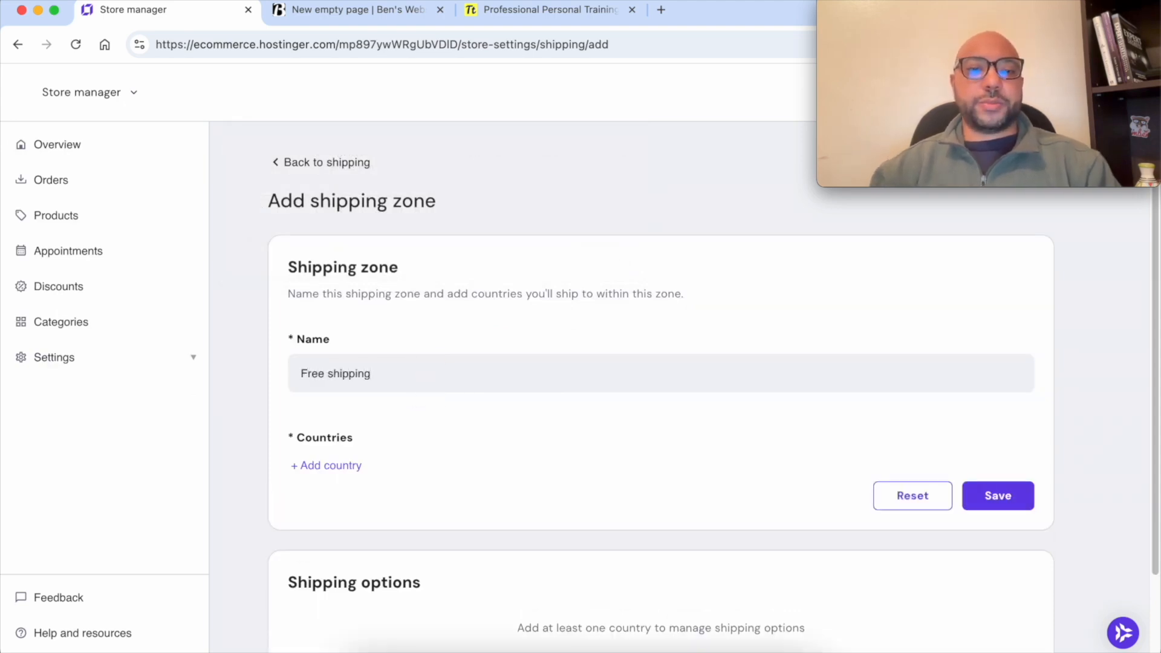
- Add every available country to the Free shipping zone and save the zone
{"action": "scroll", "coordinate": [441, 430], "scroll_direction": "down", "scroll_amount": 3}
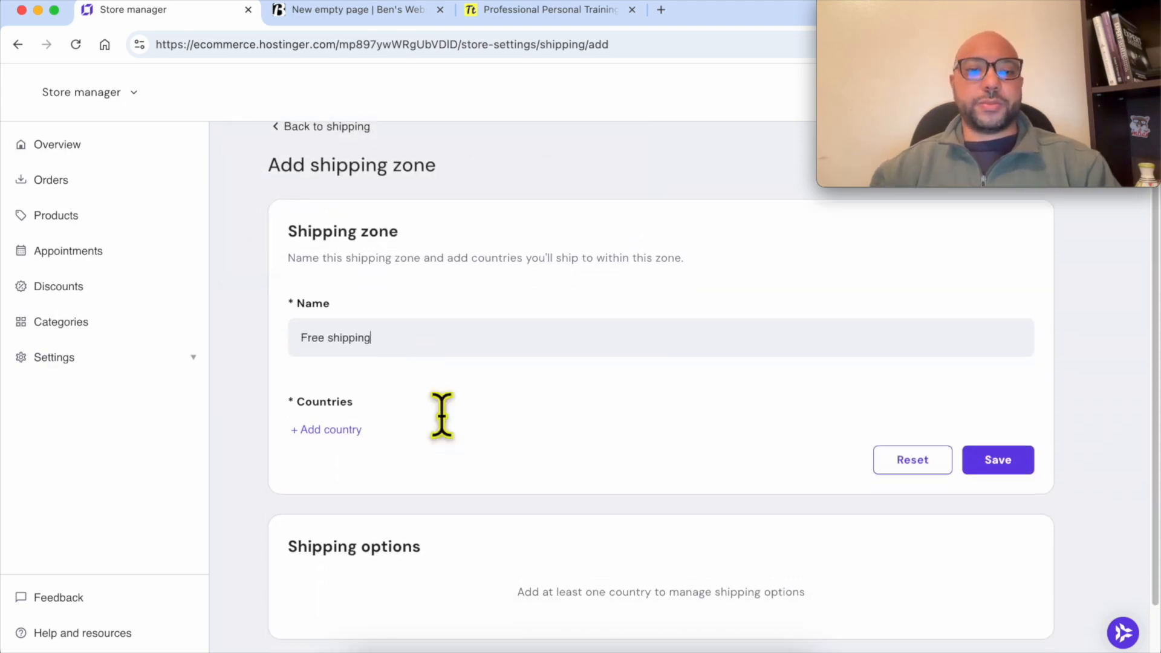
{"action": "left_click", "coordinate": [339, 371]}
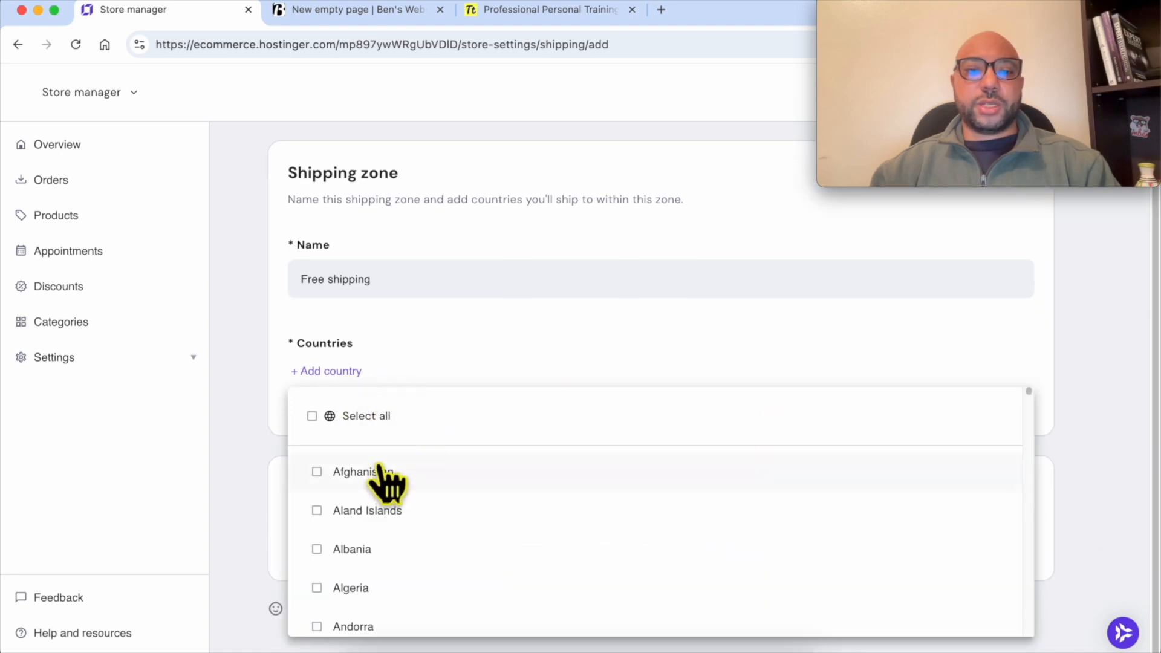
{"action": "left_click", "coordinate": [366, 416]}
{"action": "left_click", "coordinate": [433, 424]}
{"action": "left_click", "coordinate": [438, 416]}
{"action": "left_click", "coordinate": [492, 332]}
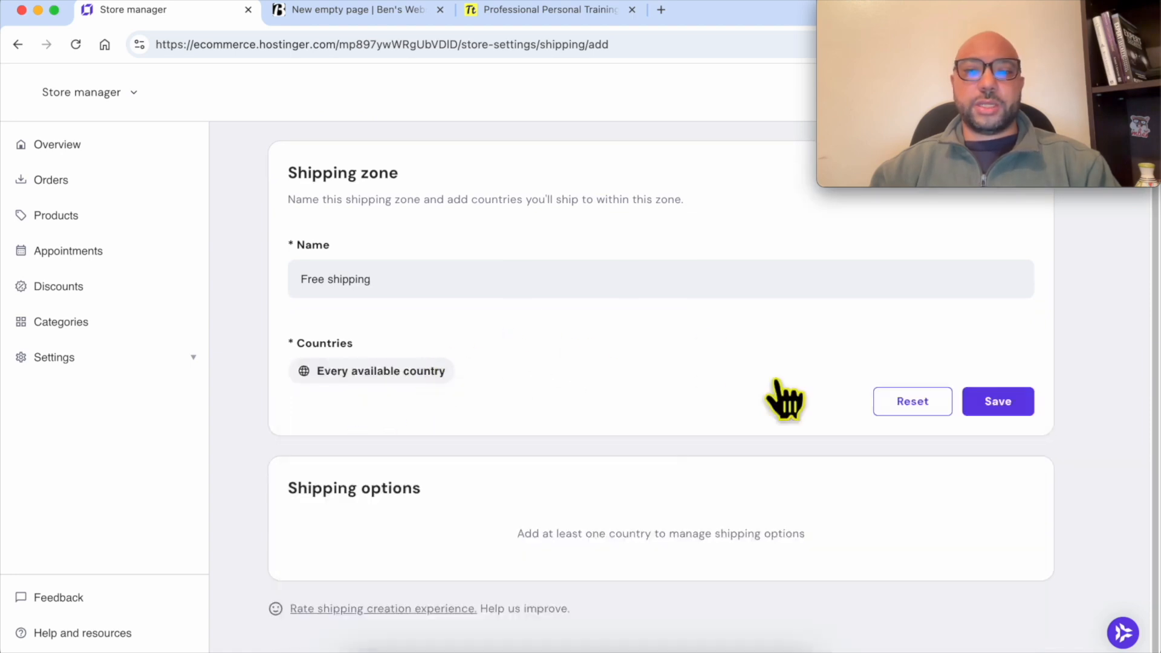
{"action": "left_click", "coordinate": [1001, 404]}
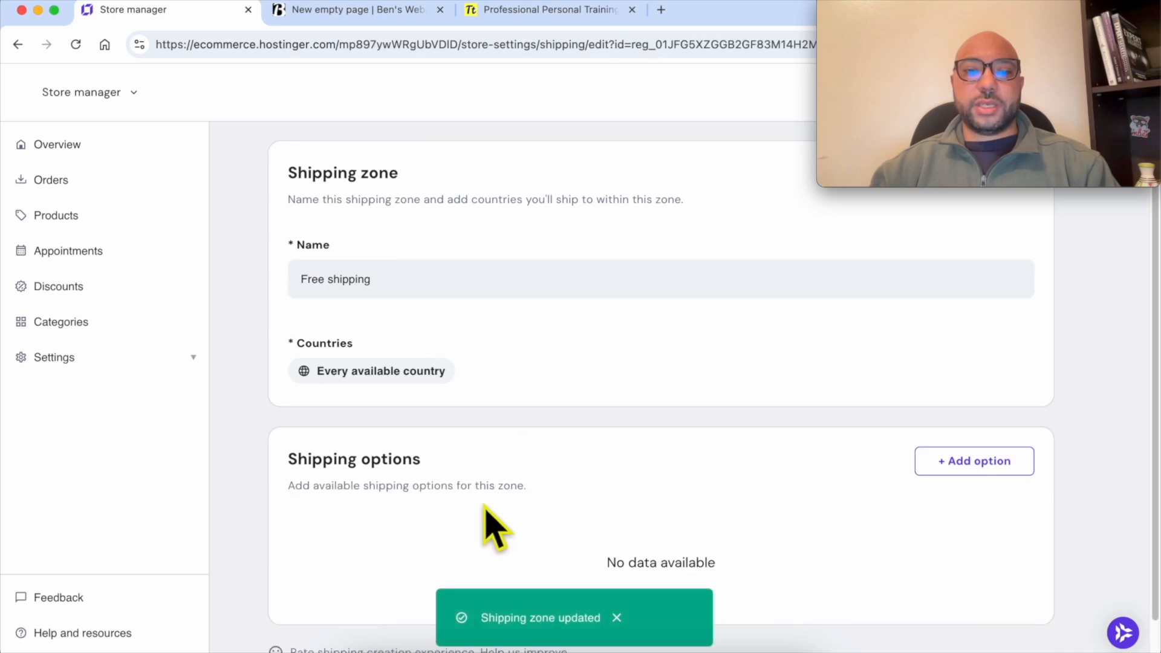
- Review the shipping options of the Free shipping zone and go back to the list of shipping zones
{"action": "scroll", "coordinate": [750, 496], "scroll_direction": "down", "scroll_amount": 2}
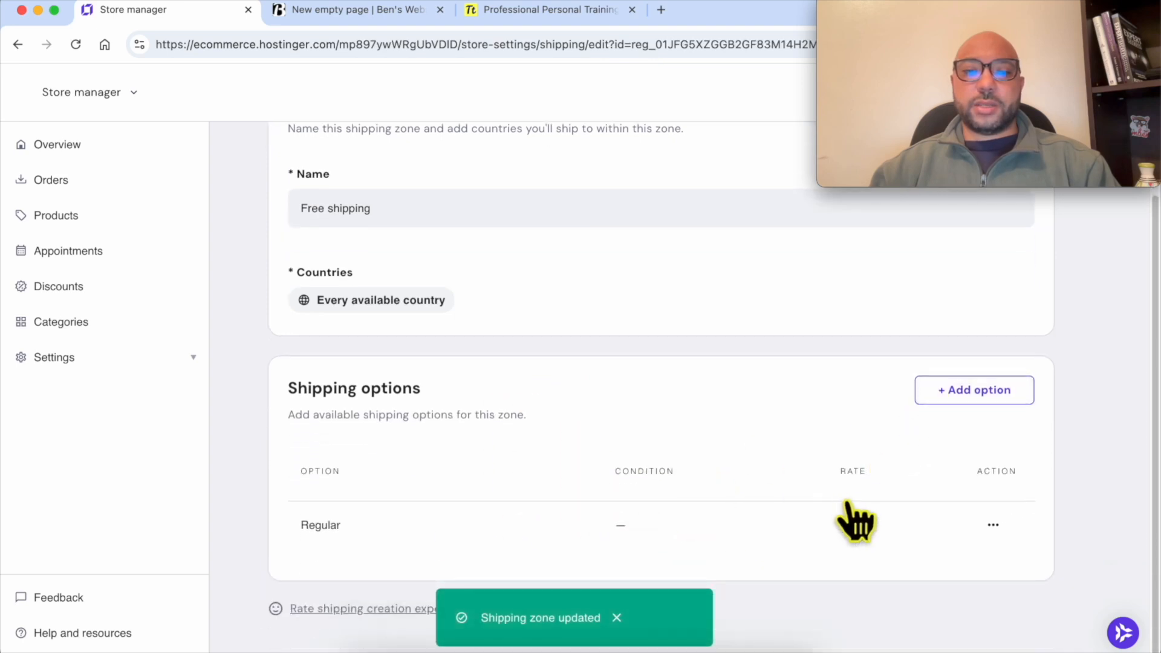
{"action": "left_click_drag", "start_coordinate": [312, 390], "coordinate": [424, 395]}
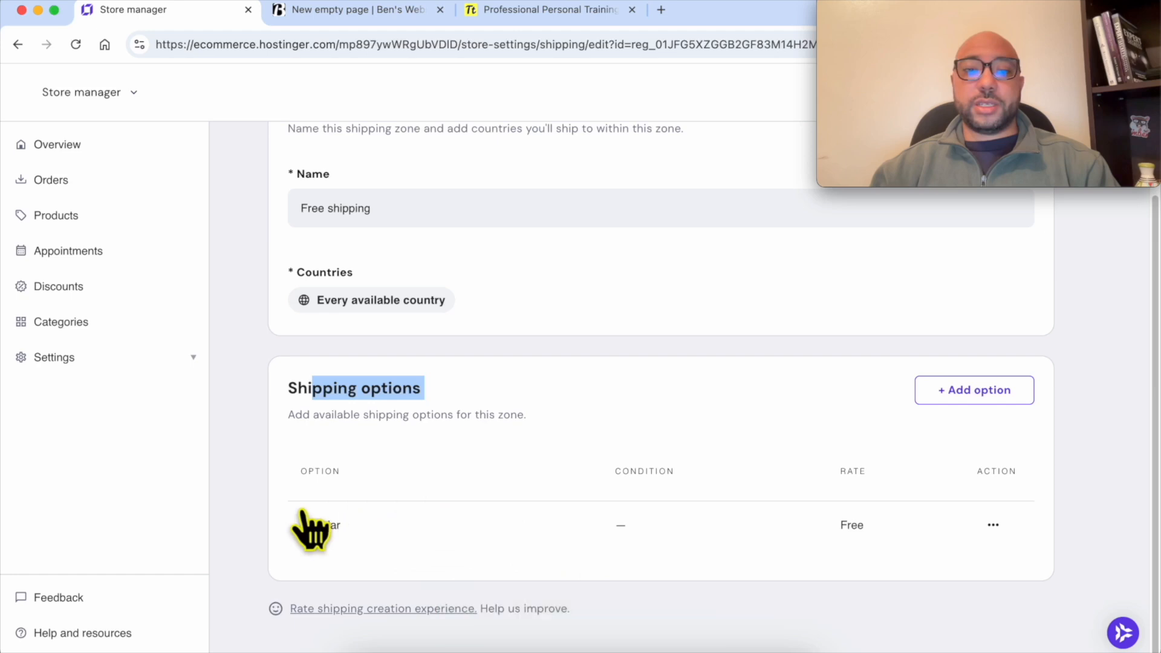
{"action": "scroll", "coordinate": [369, 563], "scroll_direction": "up", "scroll_amount": 3}
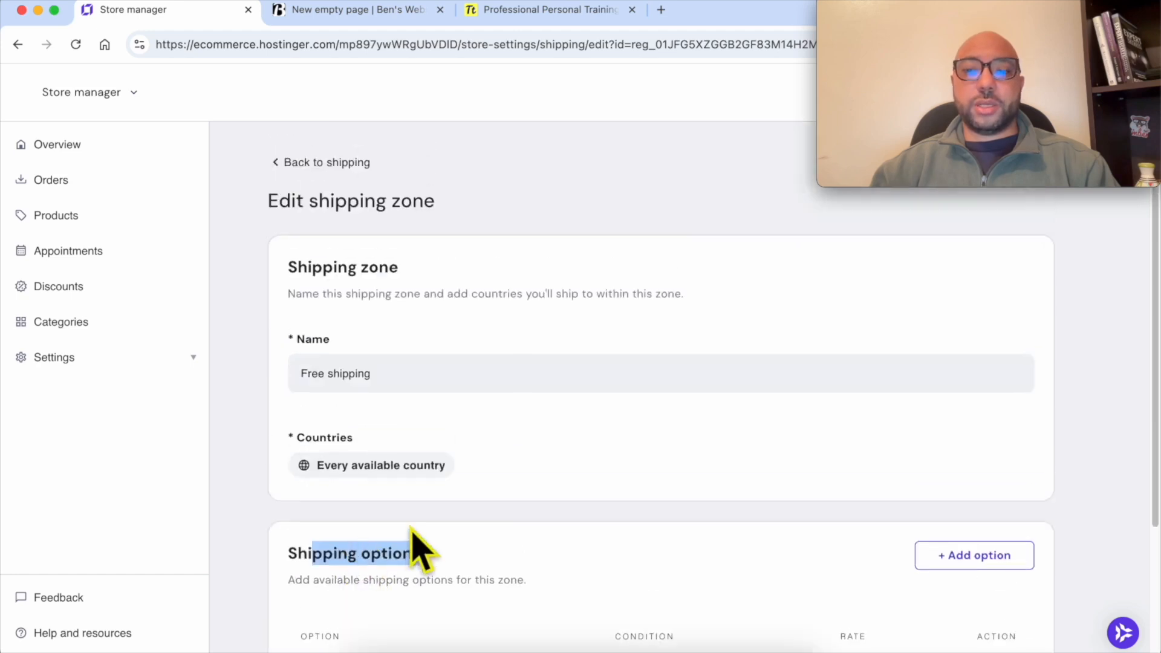
{"action": "scroll", "coordinate": [415, 547], "scroll_direction": "down", "scroll_amount": 3}
{"action": "scroll", "coordinate": [338, 417], "scroll_direction": "up", "scroll_amount": 3}
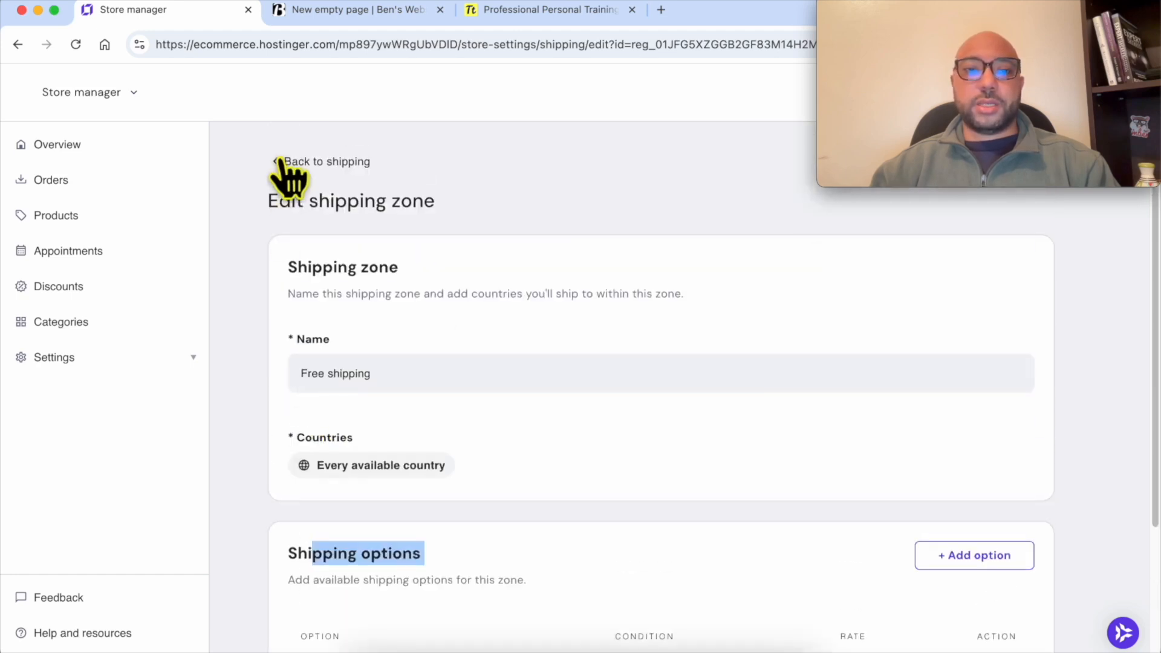
{"action": "left_click", "coordinate": [290, 177]}
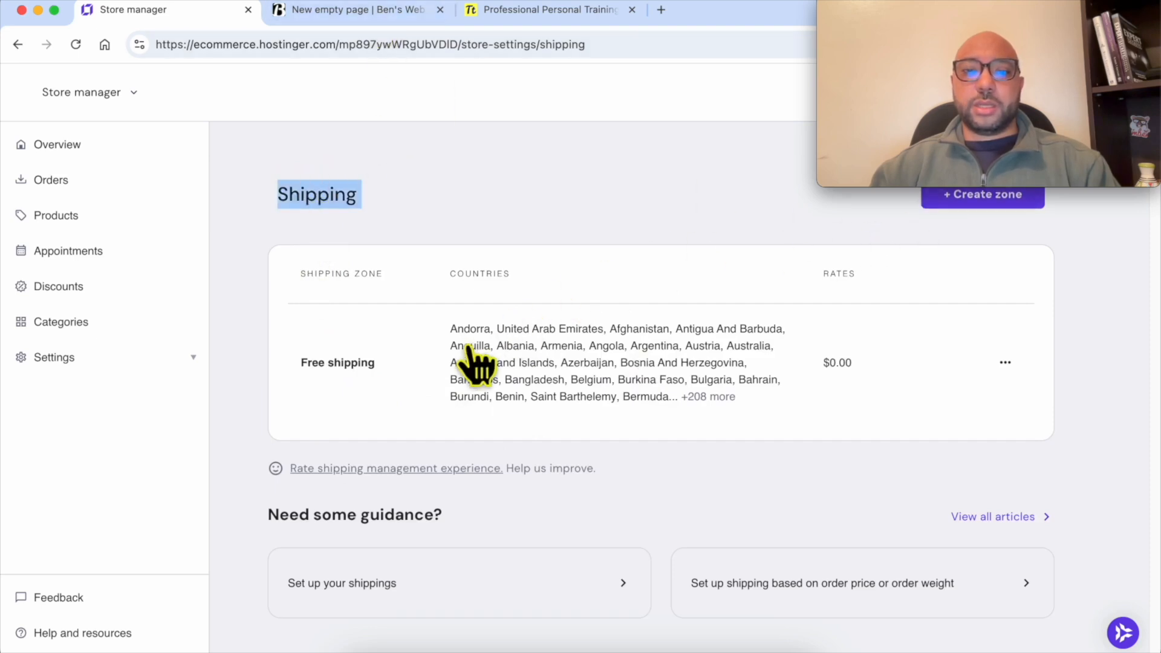
- Reload the live appointment selection page and open the Dental appointment for adults page
{"action": "left_click", "coordinate": [340, 14]}
{"action": "left_click", "coordinate": [76, 45]}
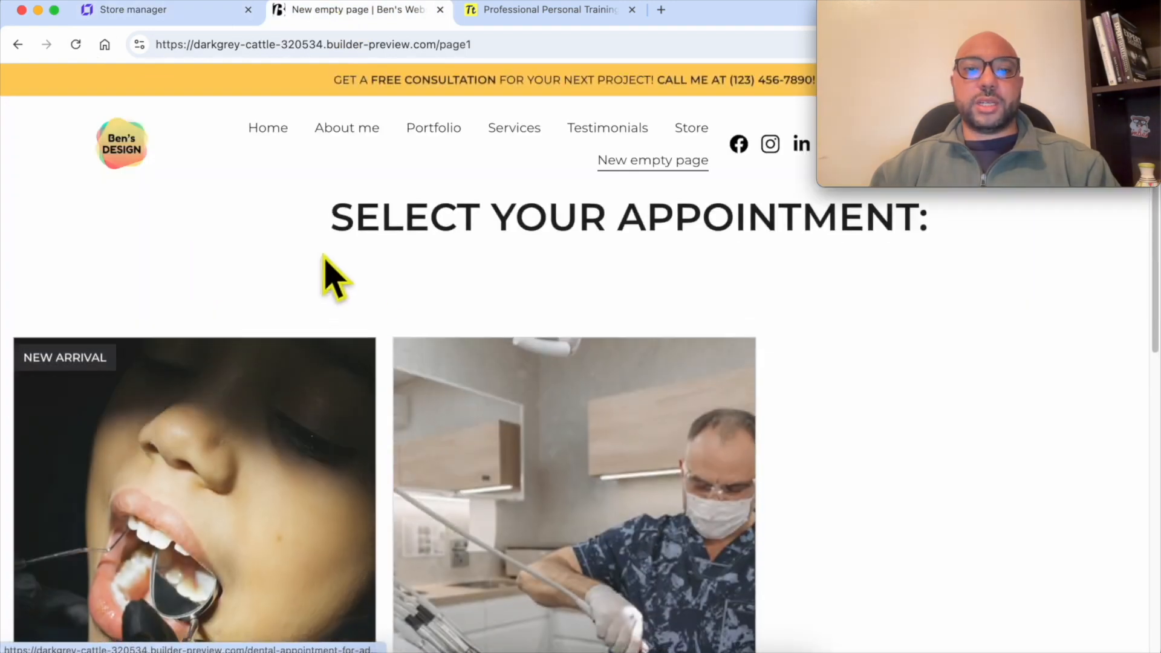
{"action": "scroll", "coordinate": [363, 290], "scroll_direction": "down", "scroll_amount": 4}
{"action": "left_click", "coordinate": [666, 408]}
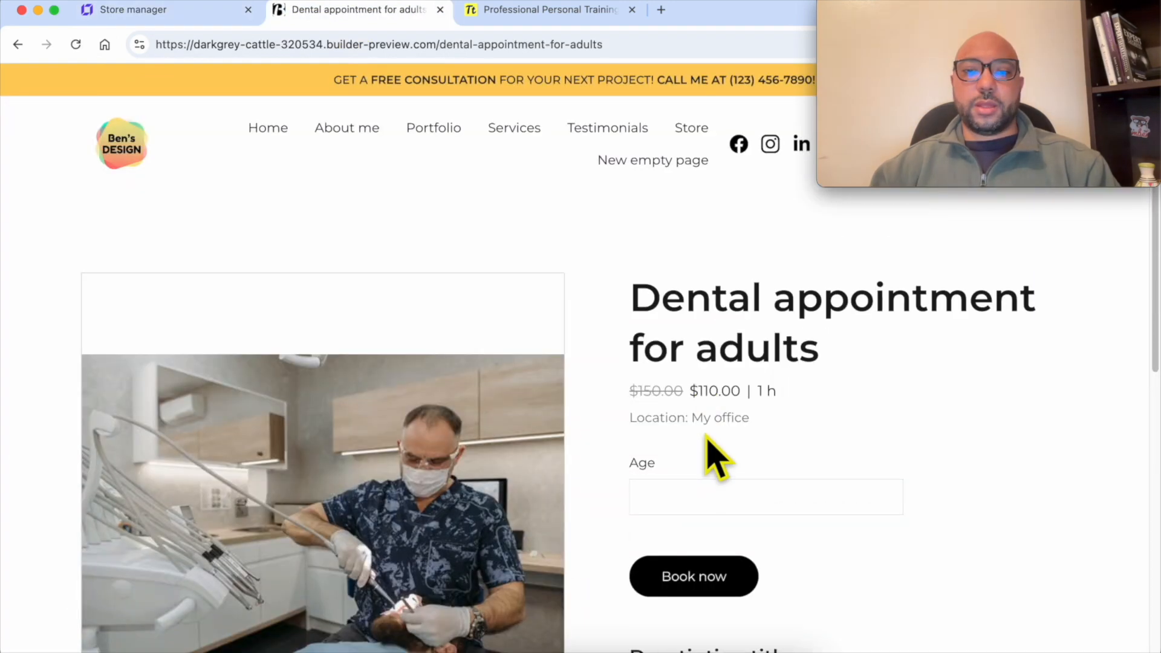
- Book the adults' appointment for age 55 with an available date and time, and review the contact information fields at checkout
{"action": "left_click", "coordinate": [697, 488]}
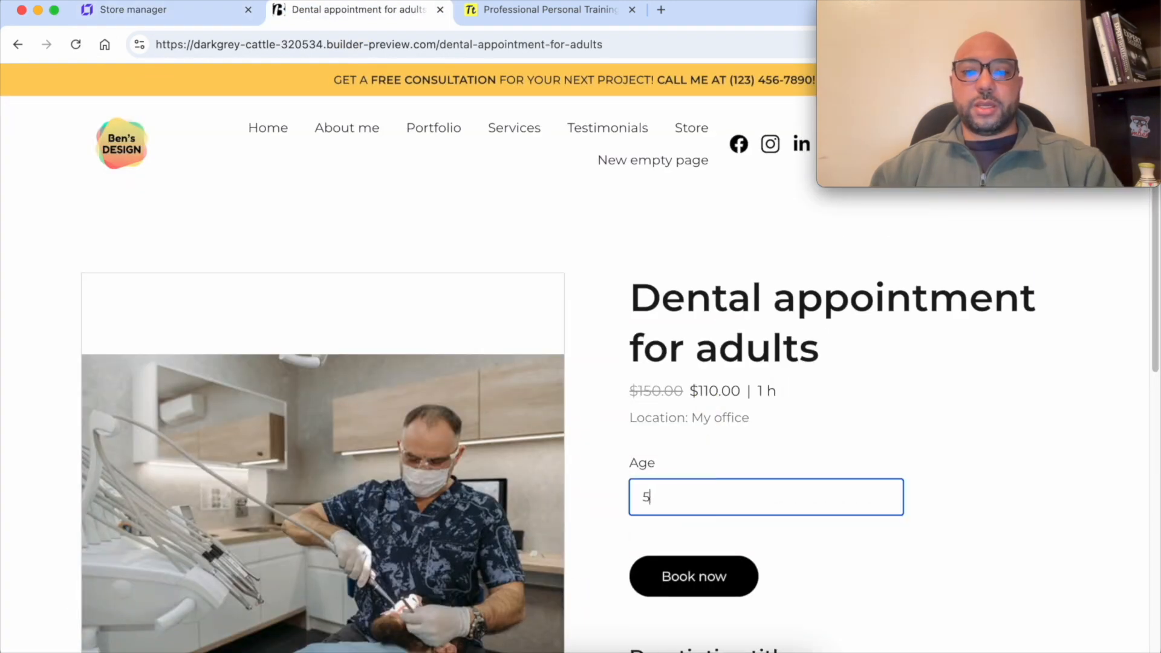
{"action": "left_click", "coordinate": [701, 565]}
{"action": "left_click", "coordinate": [632, 455]}
{"action": "left_click", "coordinate": [904, 333]}
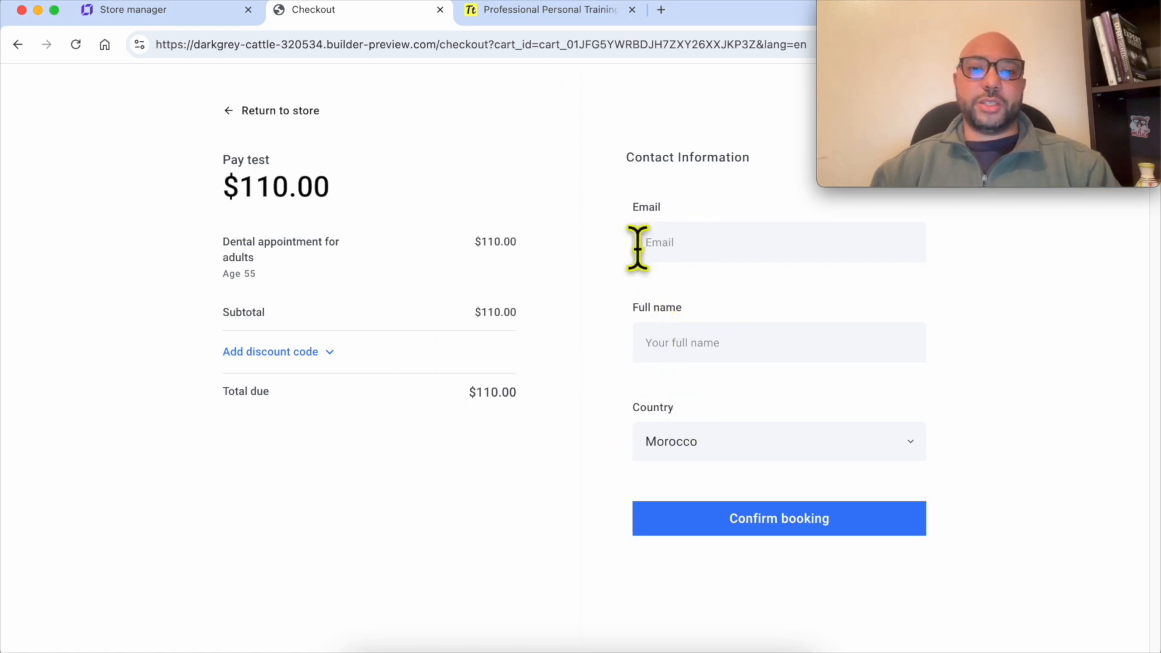
{"action": "left_click_drag", "start_coordinate": [631, 200], "coordinate": [649, 225]}
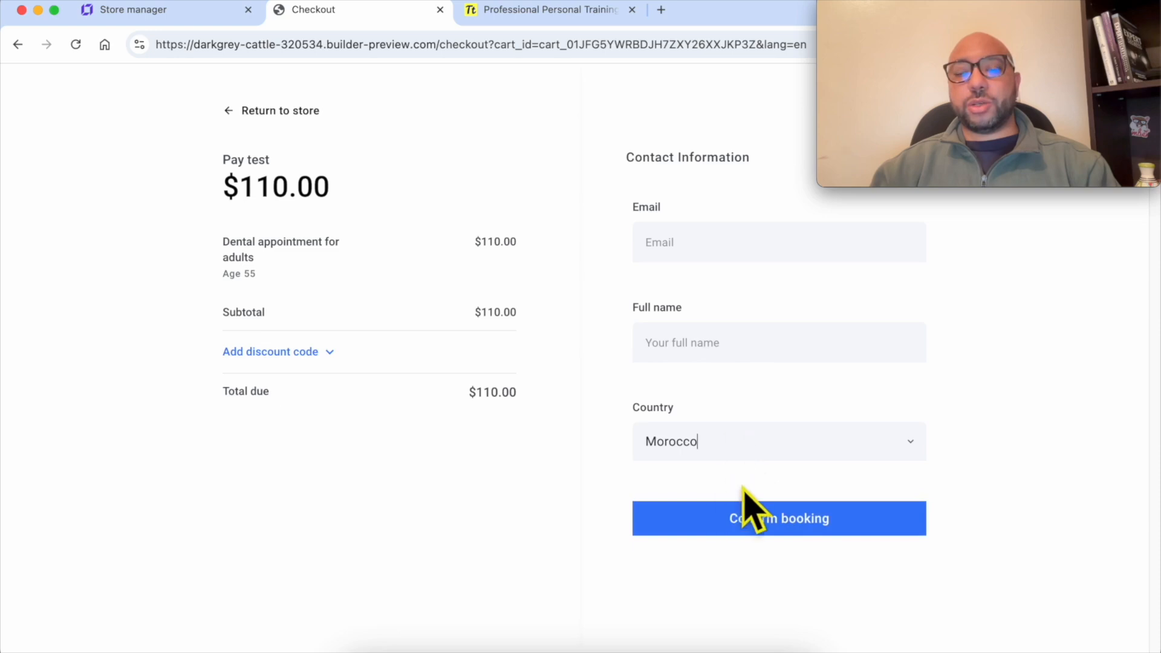
- In the store's checkout settings, require a phone number at checkout and add a custom field to the checkout
{"action": "left_click", "coordinate": [191, 17]}
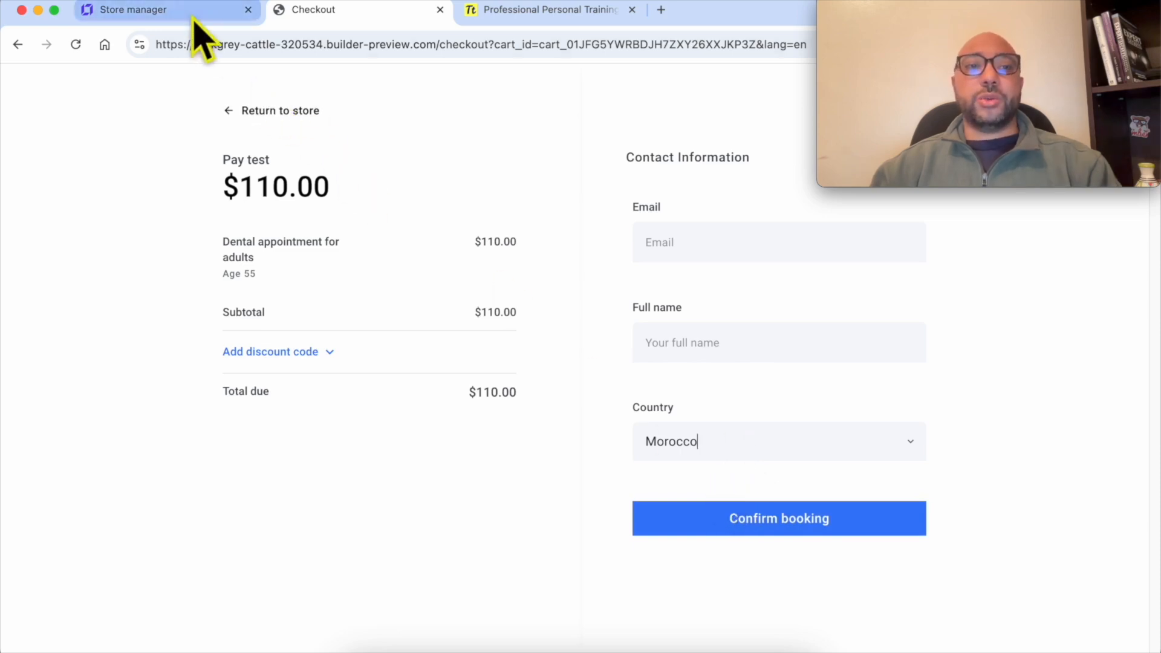
{"action": "left_click", "coordinate": [113, 361]}
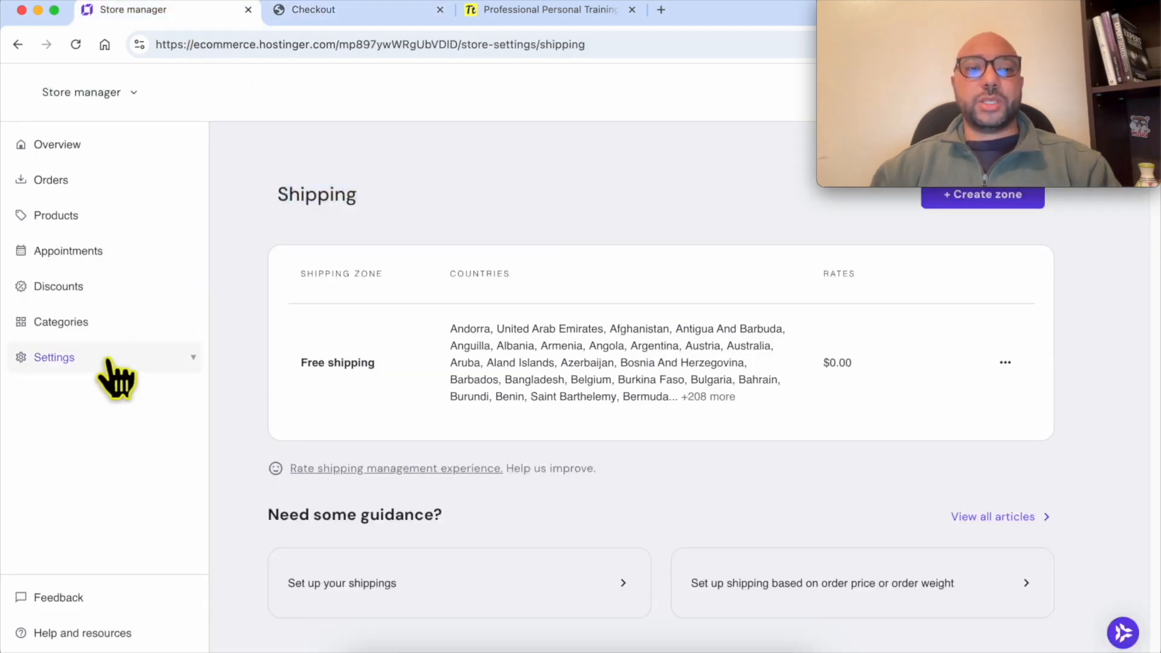
{"action": "left_click", "coordinate": [109, 533]}
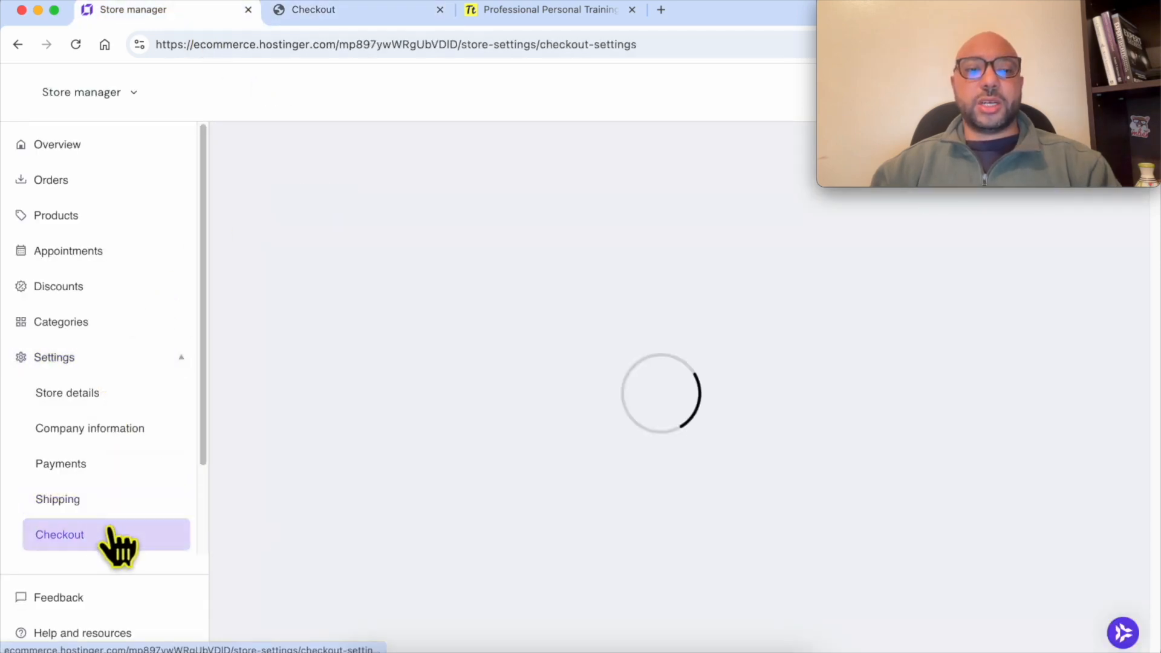
{"action": "scroll", "coordinate": [358, 454], "scroll_direction": "down", "scroll_amount": 4}
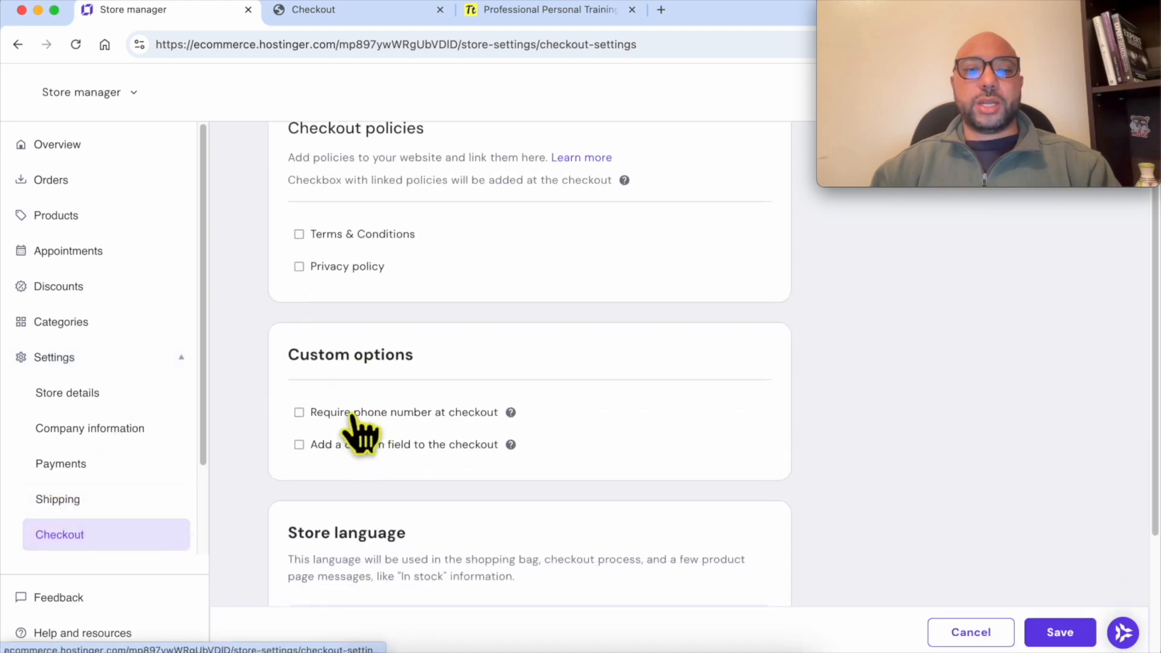
{"action": "left_click", "coordinate": [393, 414]}
{"action": "left_click", "coordinate": [387, 449]}
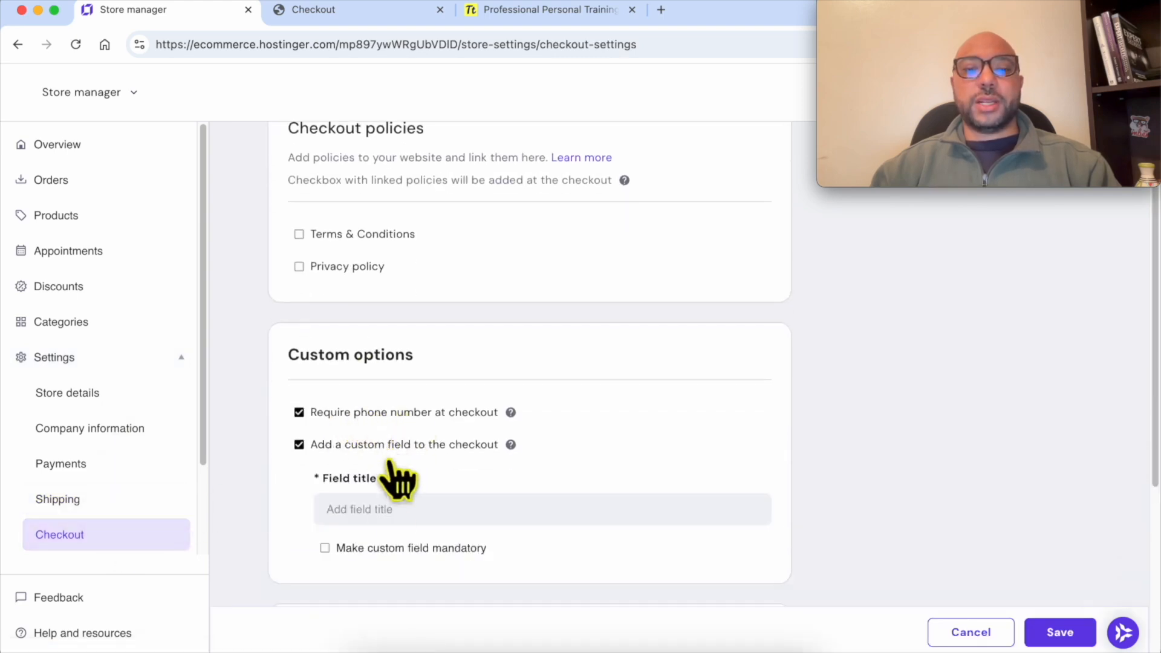
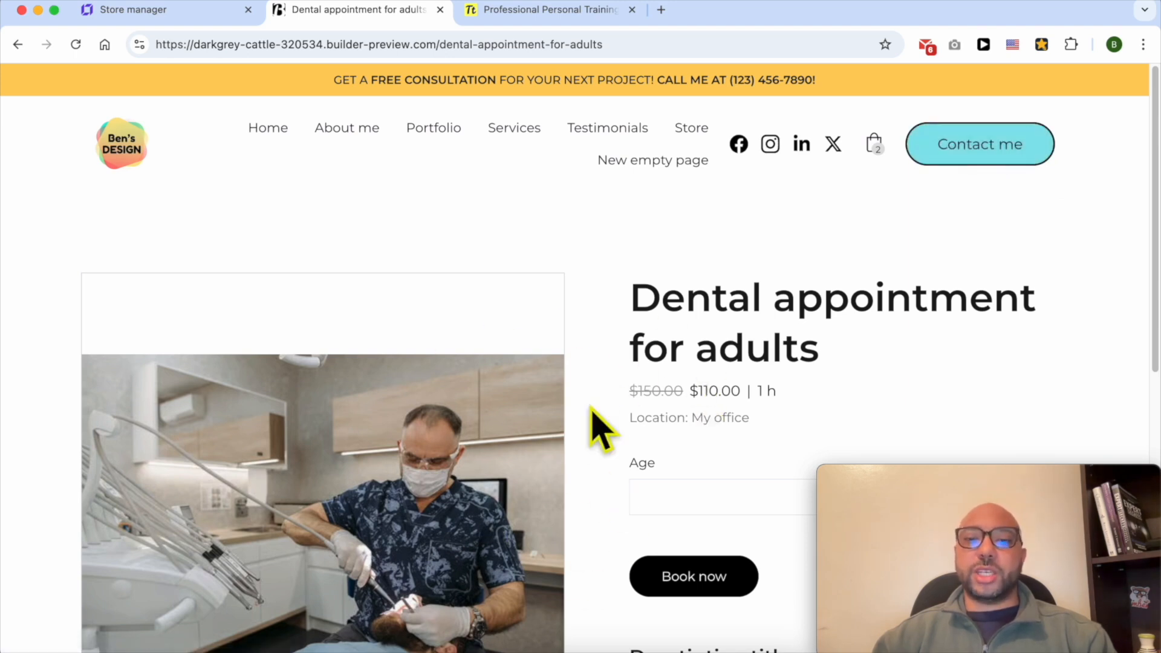
- Open the website for editing and reset the header's button by hiding it and showing it again in the header elements
{"action": "left_click", "coordinate": [181, 11]}
{"action": "left_click", "coordinate": [118, 94]}
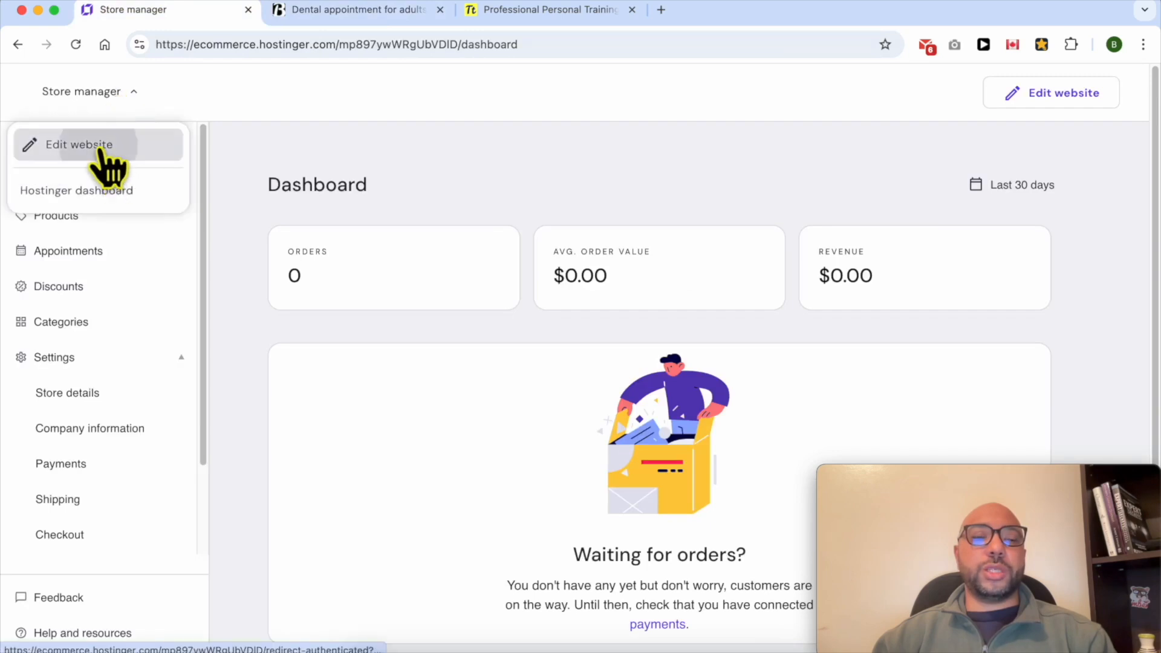
{"action": "left_click", "coordinate": [100, 149]}
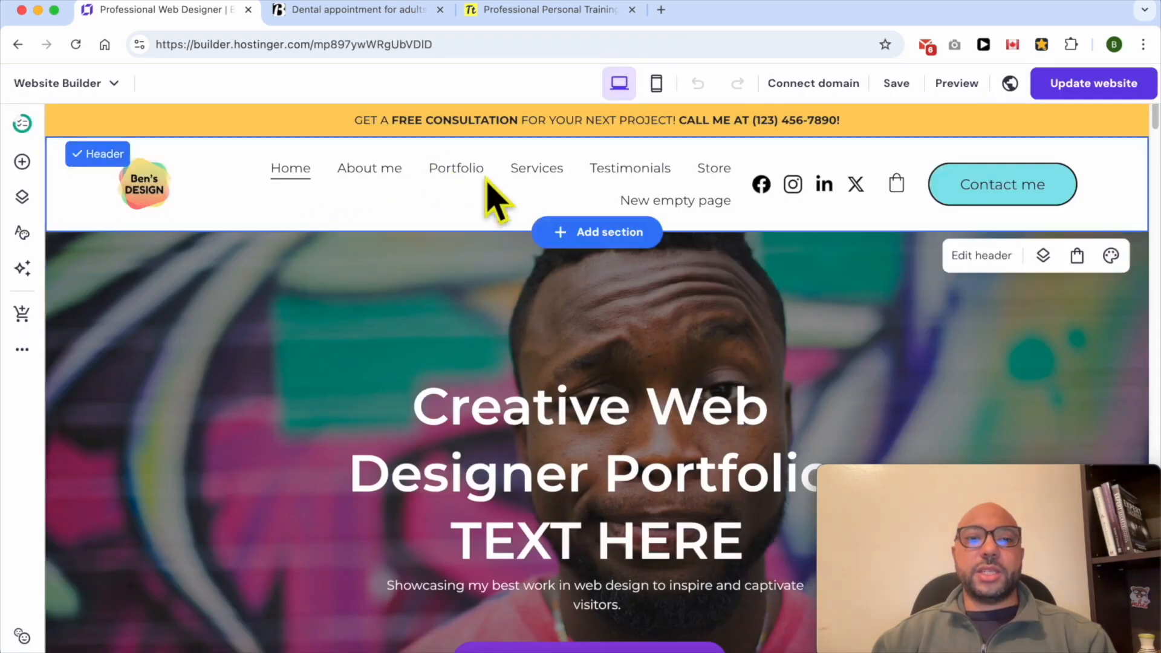
{"action": "left_click", "coordinate": [983, 260]}
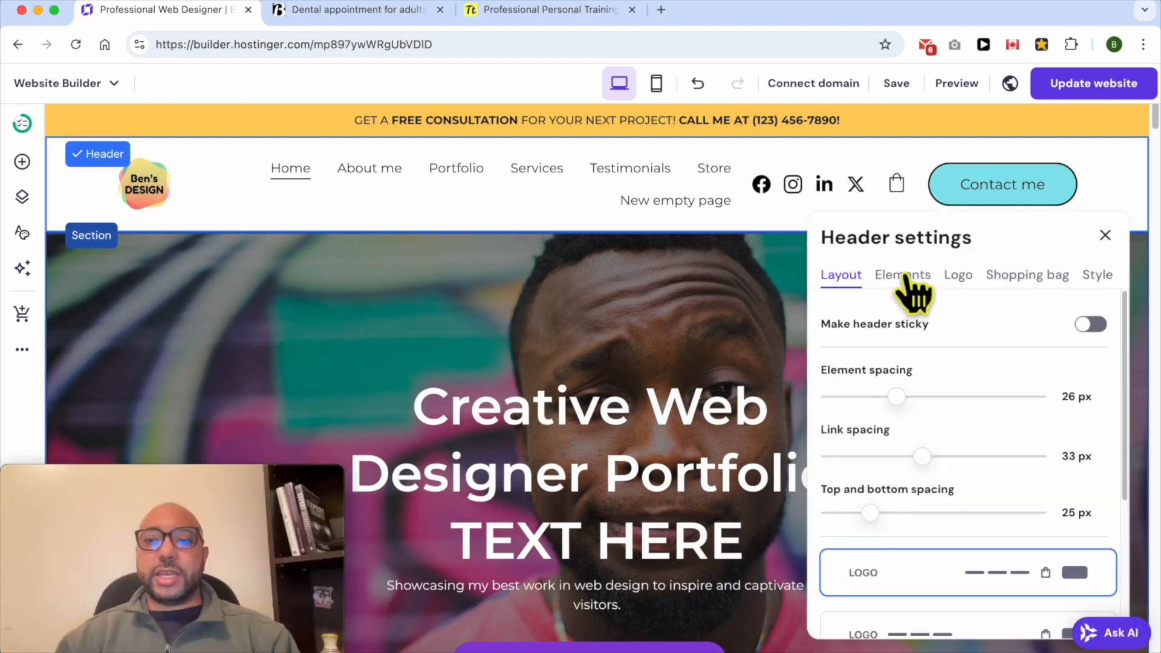
{"action": "left_click", "coordinate": [905, 276]}
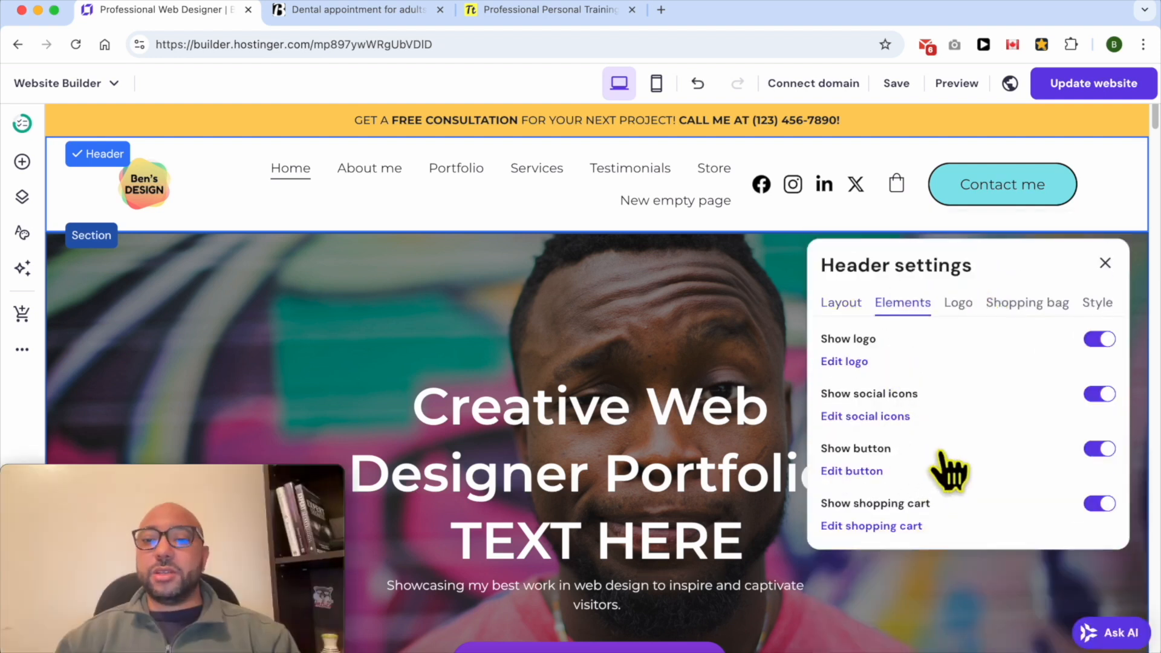
{"action": "left_click", "coordinate": [1101, 450]}
{"action": "left_click", "coordinate": [1107, 453]}
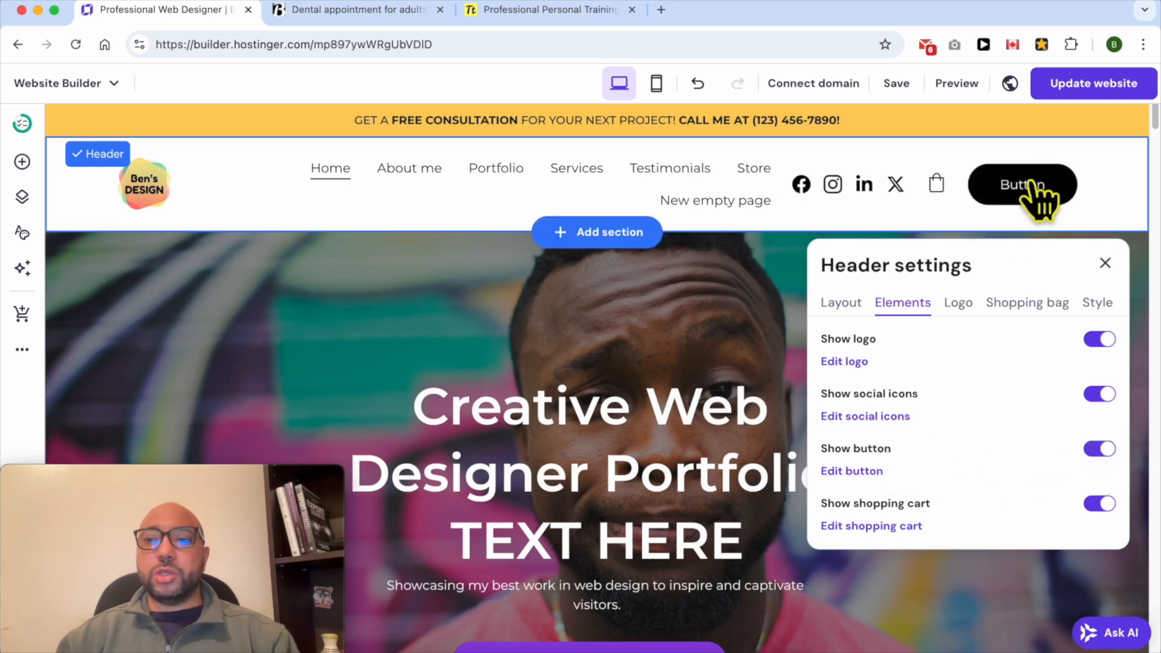
- Change the header button's text to "Book an Appointment"
{"action": "left_click", "coordinate": [859, 473]}
{"action": "scroll", "coordinate": [925, 423], "scroll_direction": "down", "scroll_amount": 1}
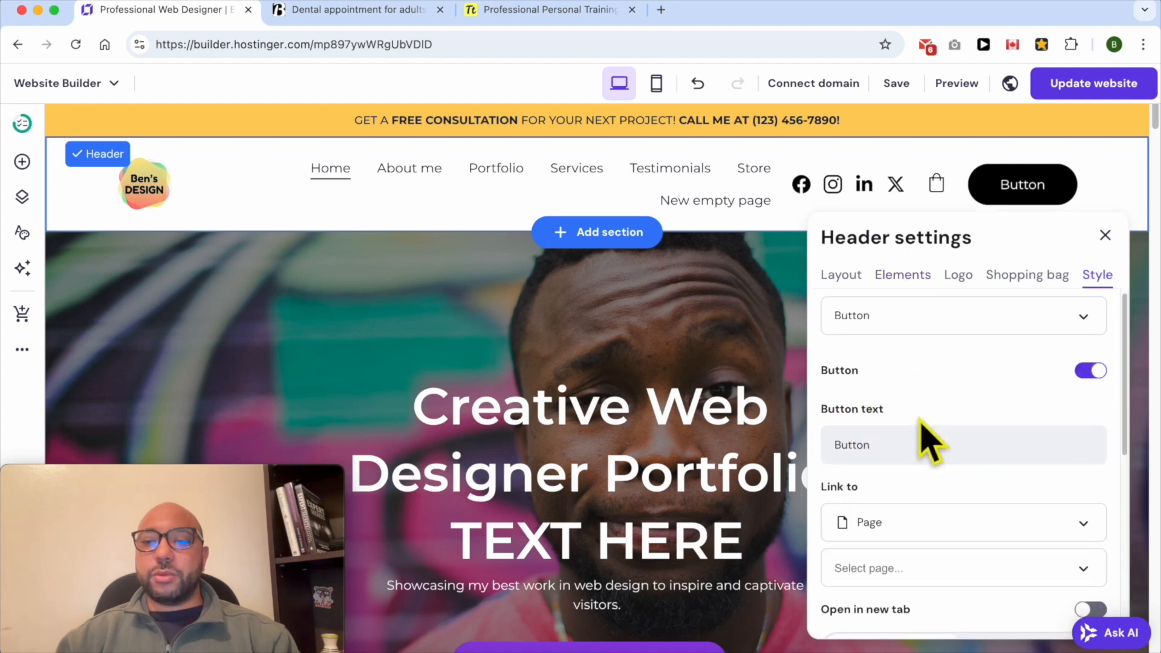
{"action": "double_click", "coordinate": [899, 435]}
{"action": "type", "text": "Boo"}
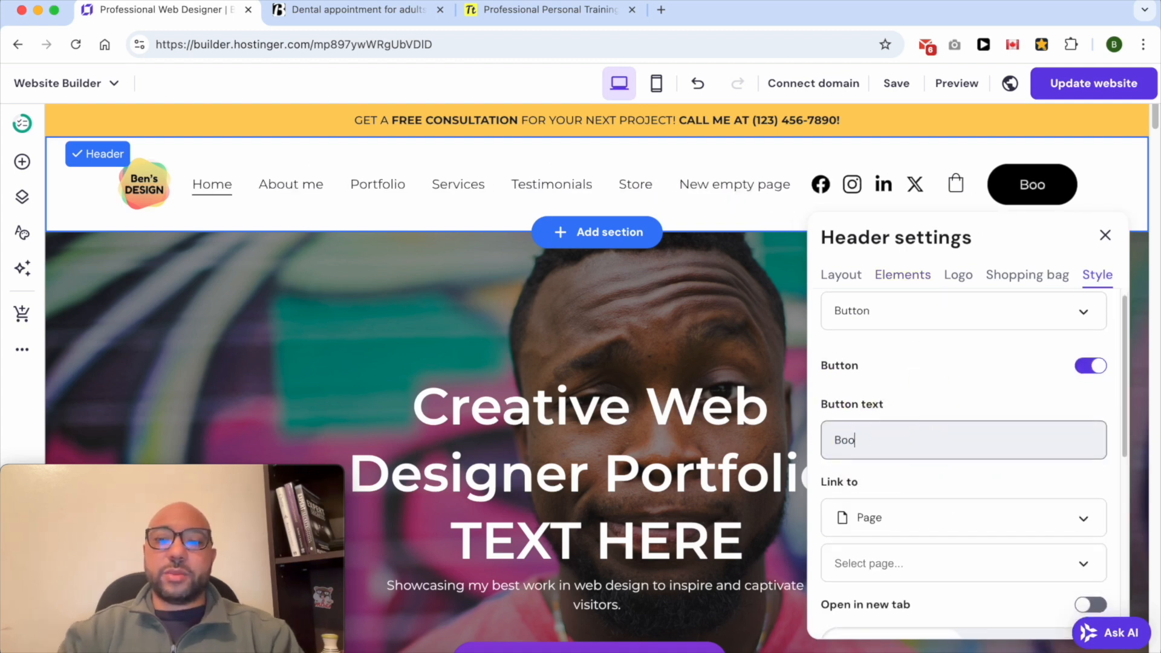
{"action": "type", "text": "k Appointment"}
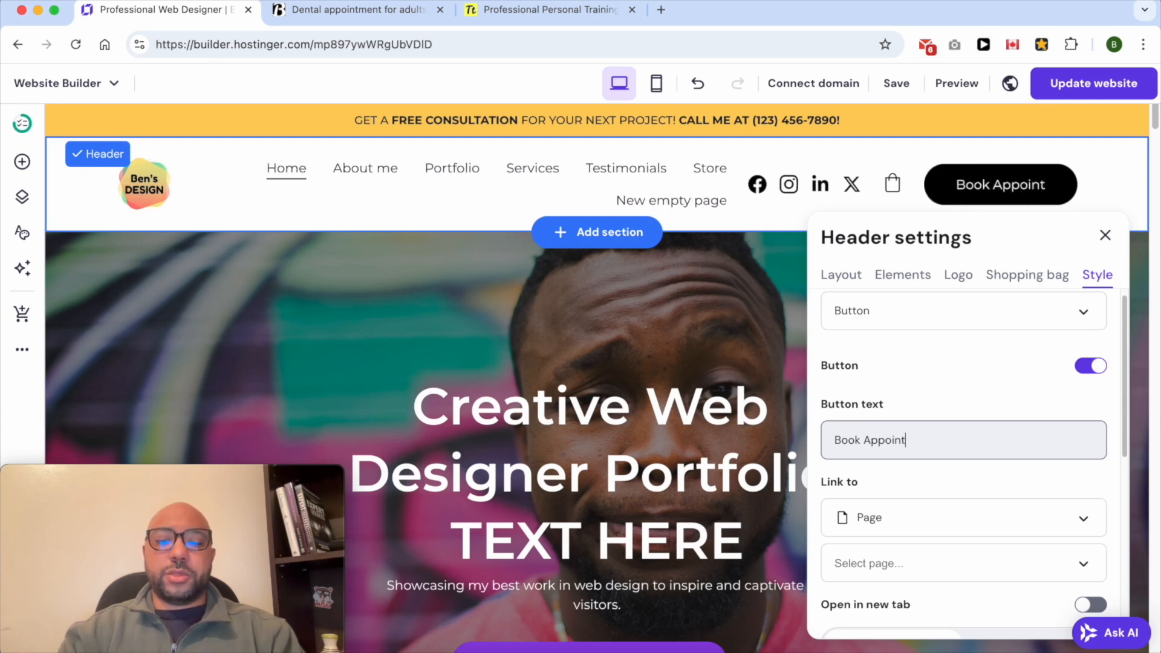
{"action": "left_click", "coordinate": [865, 439]}
{"action": "type", "text": "an"}
- Link the header button to the page "New empty page", with opening in a new tab left off
{"action": "scroll", "coordinate": [968, 423], "scroll_direction": "down", "scroll_amount": 2}
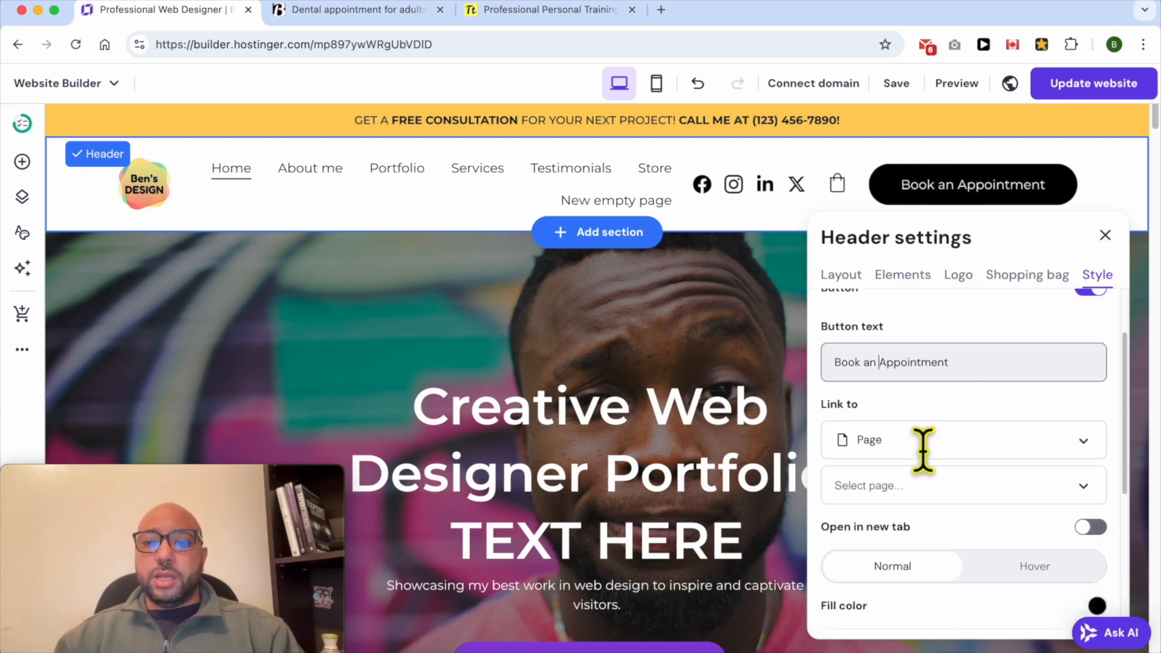
{"action": "left_click", "coordinate": [921, 442]}
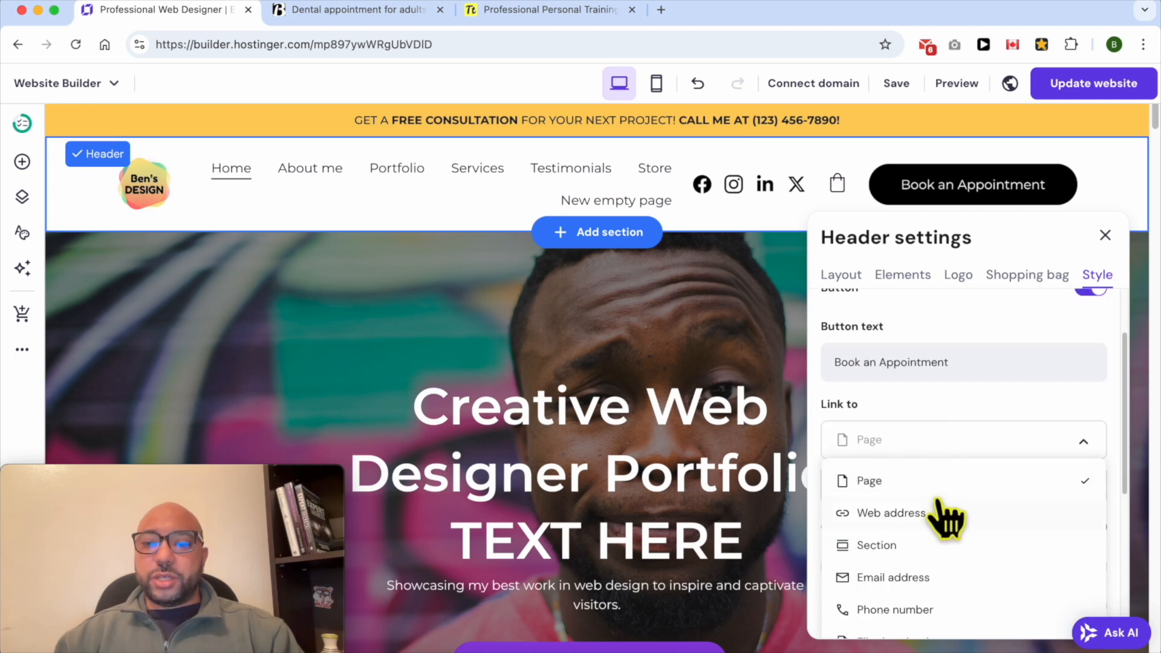
{"action": "scroll", "coordinate": [950, 505], "scroll_direction": "down", "scroll_amount": 2}
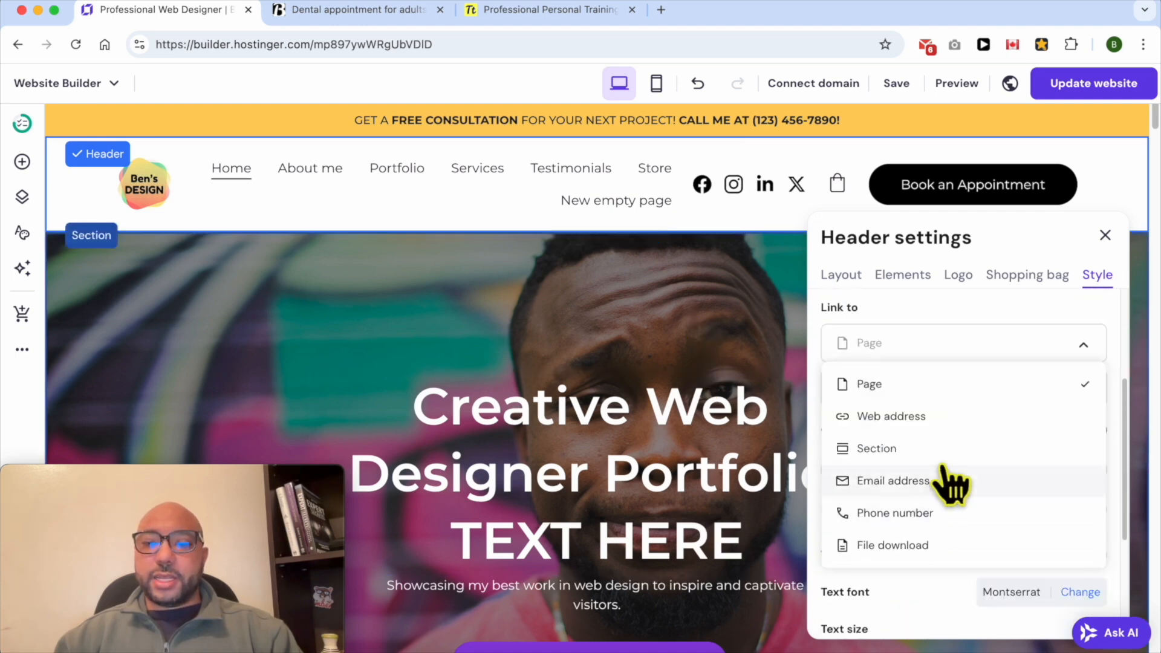
{"action": "left_click", "coordinate": [937, 386]}
{"action": "left_click", "coordinate": [947, 384]}
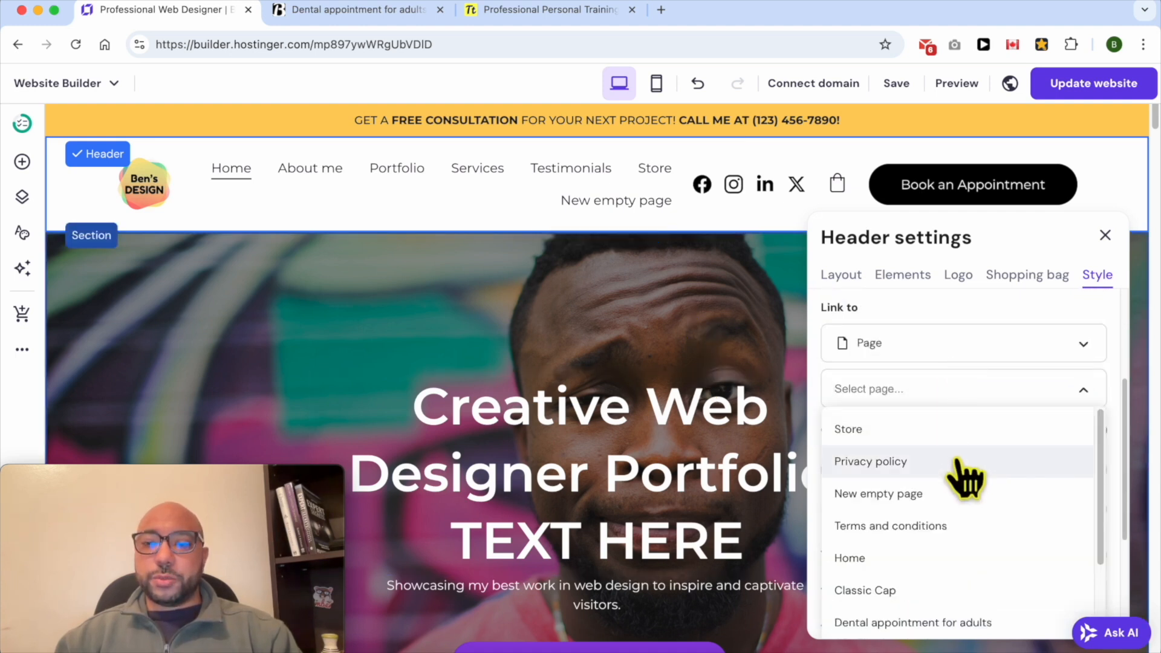
{"action": "left_click", "coordinate": [945, 507]}
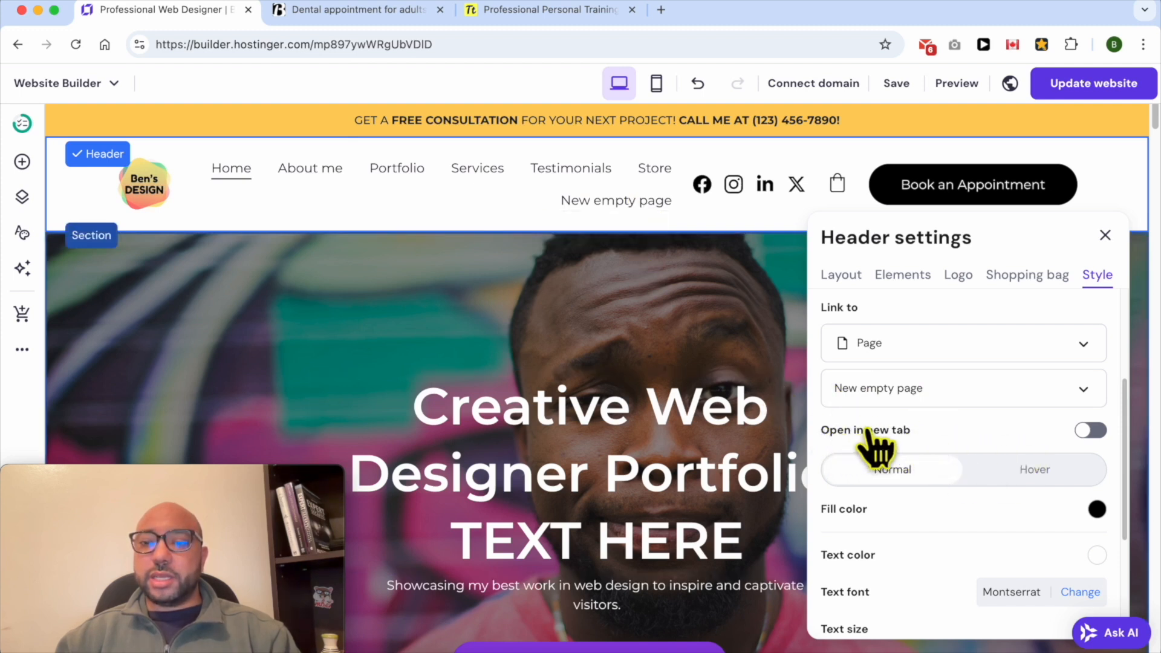
{"action": "left_click", "coordinate": [1092, 430]}
- Set the header button's fill color to purple #9140e5 and its text size to 19
{"action": "scroll", "coordinate": [959, 453], "scroll_direction": "down", "scroll_amount": 3}
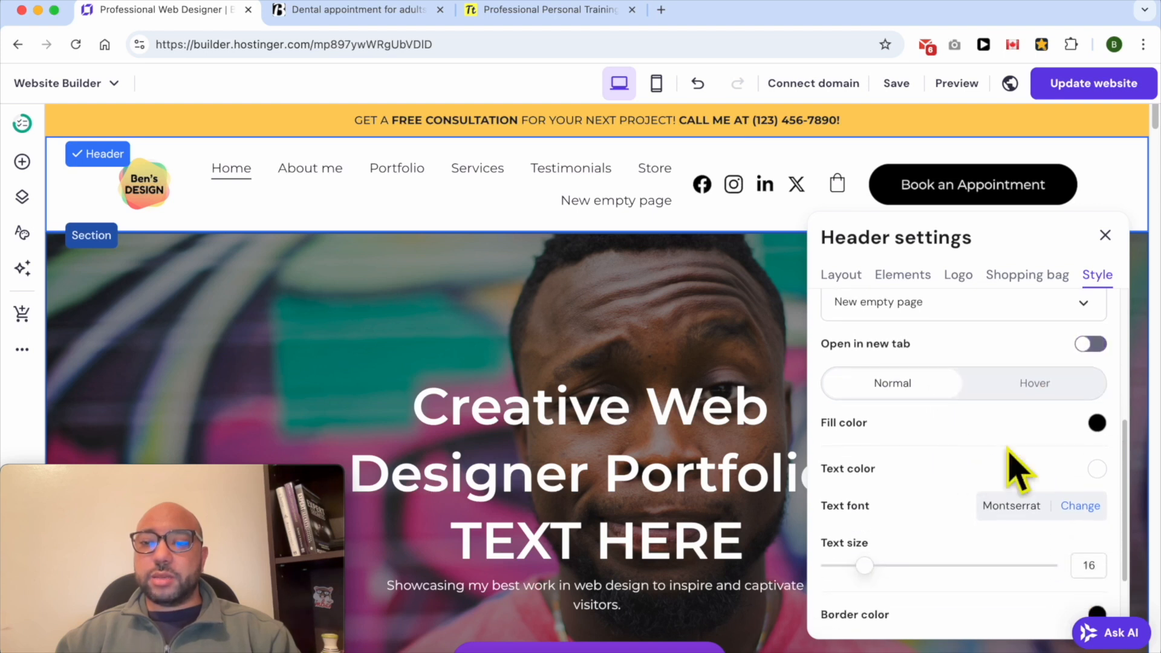
{"action": "left_click", "coordinate": [1095, 425]}
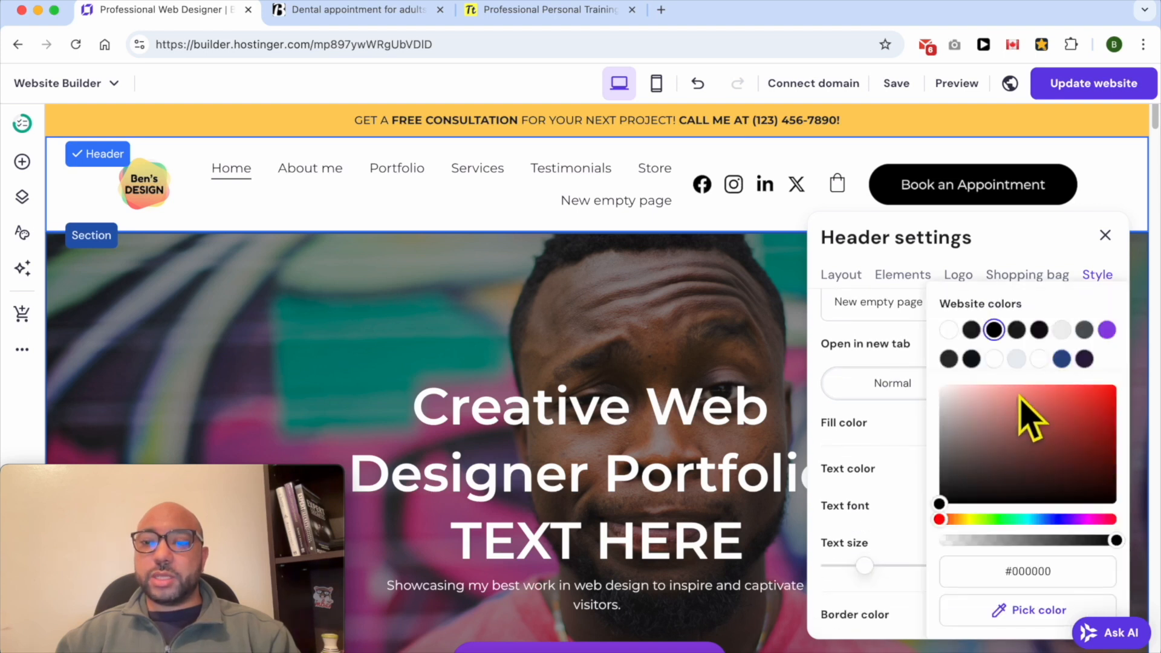
{"action": "left_click", "coordinate": [1107, 330]}
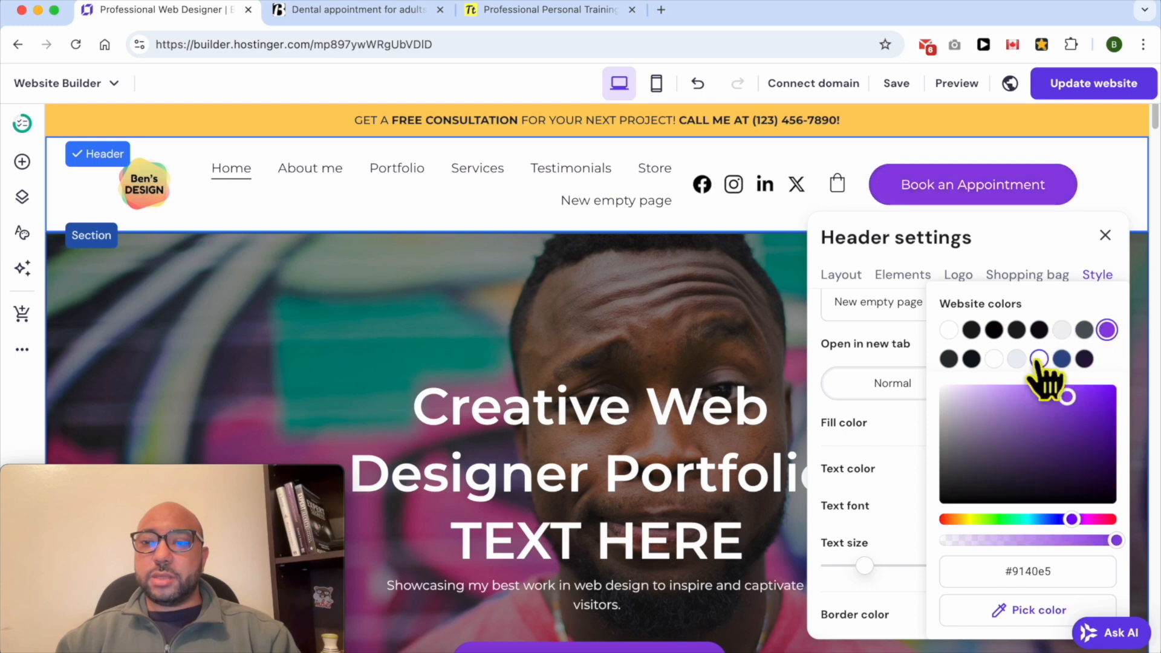
{"action": "left_click", "coordinate": [896, 435]}
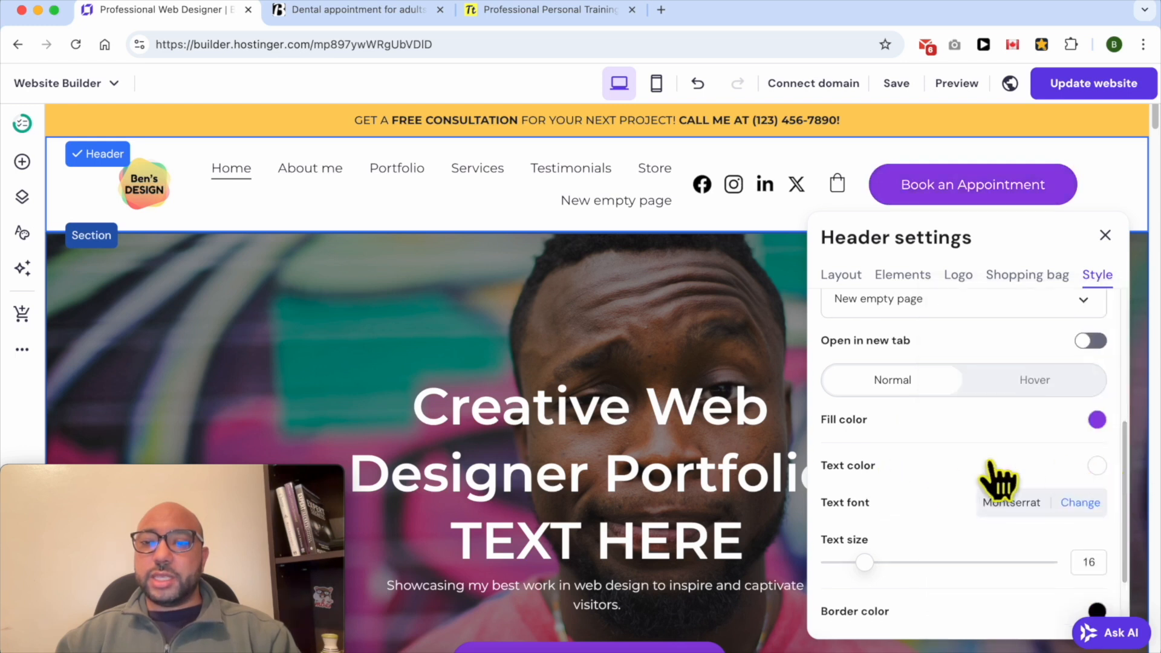
{"action": "scroll", "coordinate": [1077, 478], "scroll_direction": "down", "scroll_amount": 1}
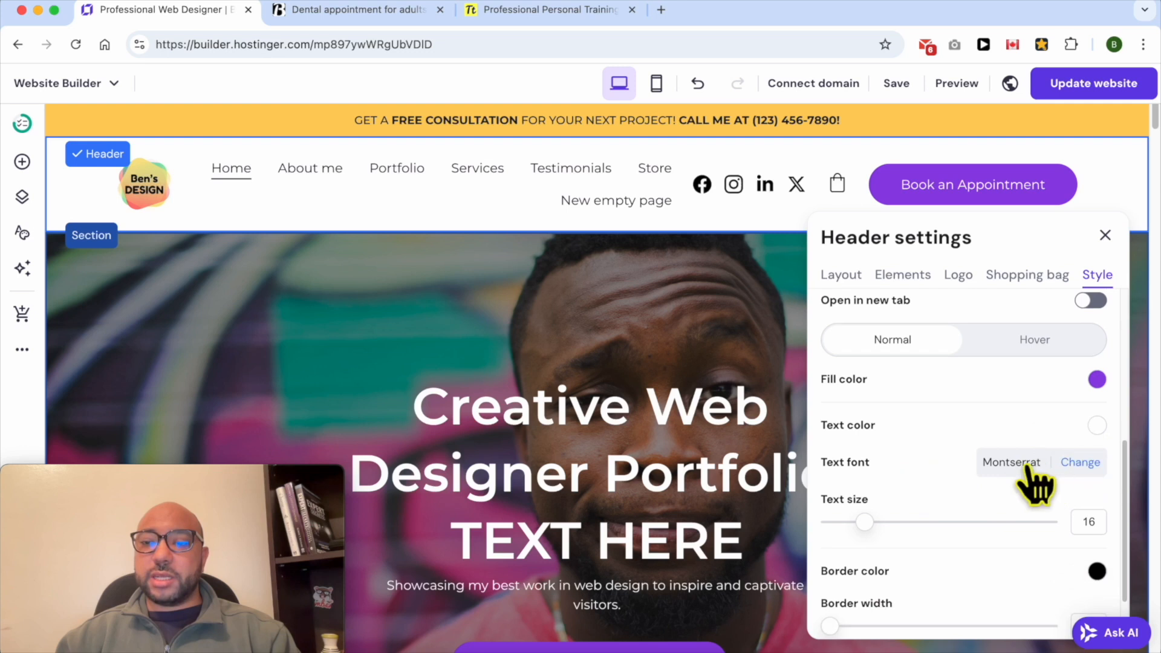
{"action": "mouse_move", "coordinate": [865, 521]}
{"action": "left_mouse_down"}
{"action": "mouse_move", "coordinate": [949, 515]}
{"action": "mouse_move", "coordinate": [863, 519]}
{"action": "mouse_move", "coordinate": [881, 520]}
{"action": "left_mouse_up"}
- Give the header button a red #fa0808 border with a width of 2
{"action": "scroll", "coordinate": [986, 514], "scroll_direction": "down", "scroll_amount": 2}
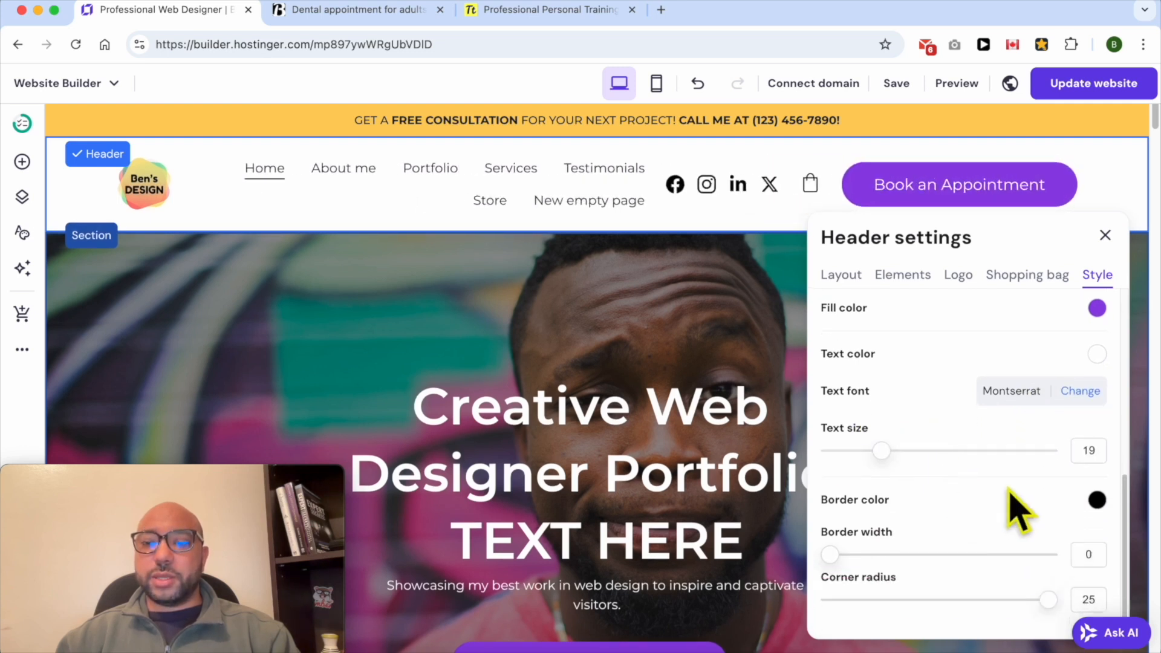
{"action": "left_click", "coordinate": [1096, 500]}
{"action": "left_click_drag", "start_coordinate": [1068, 417], "coordinate": [1115, 397]}
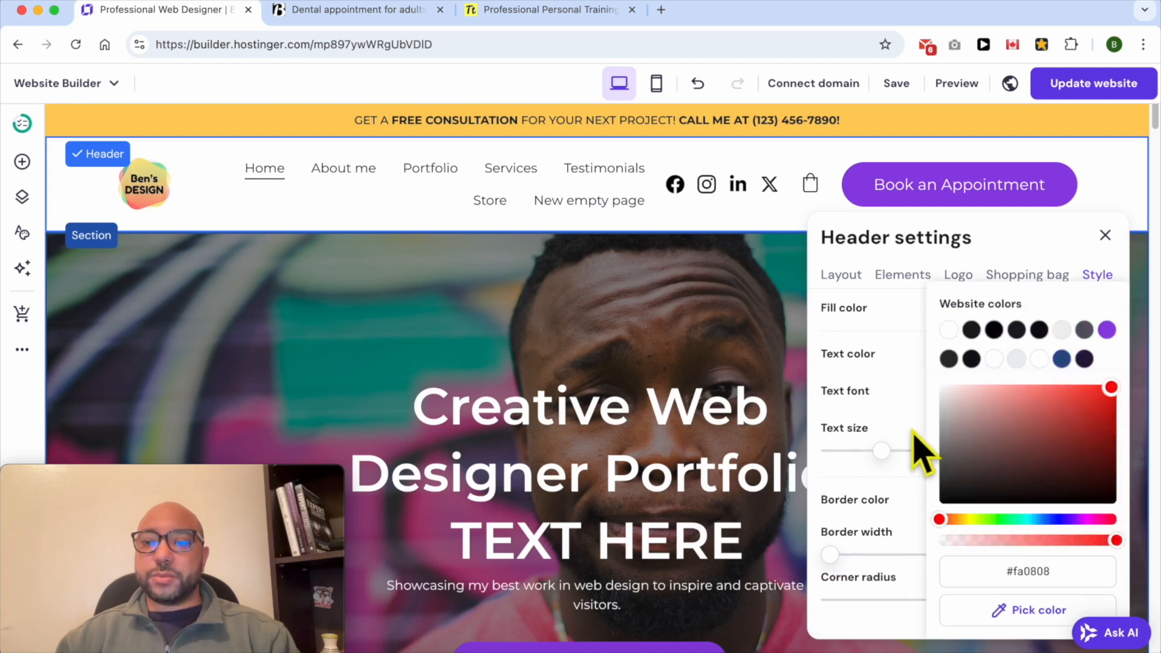
{"action": "left_click", "coordinate": [913, 478]}
{"action": "left_click_drag", "start_coordinate": [849, 550], "coordinate": [873, 550]}
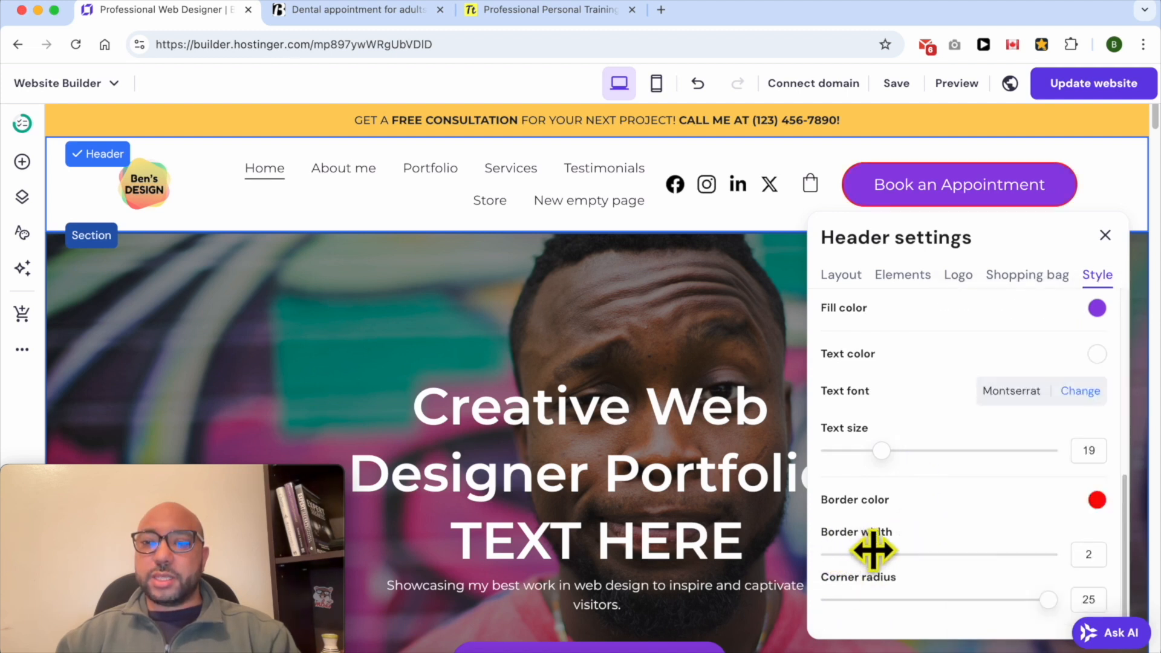
- Set the header button's corner radius to 15 and close the header settings
{"action": "scroll", "coordinate": [938, 528], "scroll_direction": "down", "scroll_amount": 3}
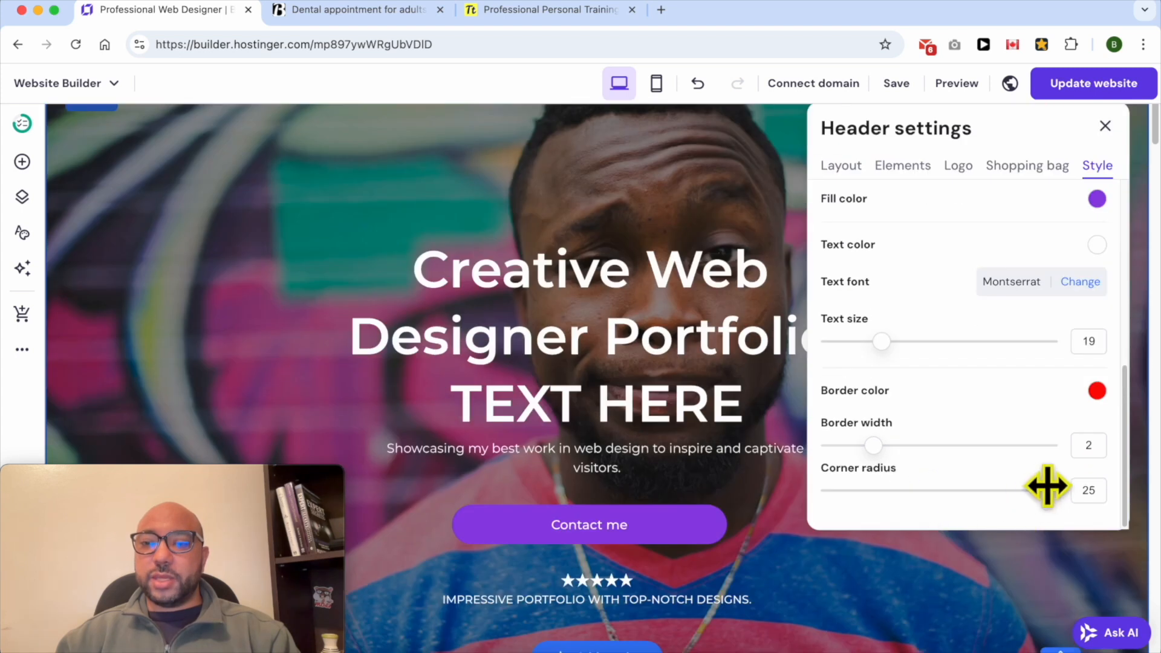
{"action": "scroll", "coordinate": [711, 441], "scroll_direction": "up", "scroll_amount": 1}
{"action": "scroll", "coordinate": [711, 441], "scroll_direction": "up", "scroll_amount": 2}
{"action": "left_click_drag", "start_coordinate": [1048, 599], "coordinate": [949, 597]}
{"action": "scroll", "coordinate": [1035, 393], "scroll_direction": "down", "scroll_amount": 1}
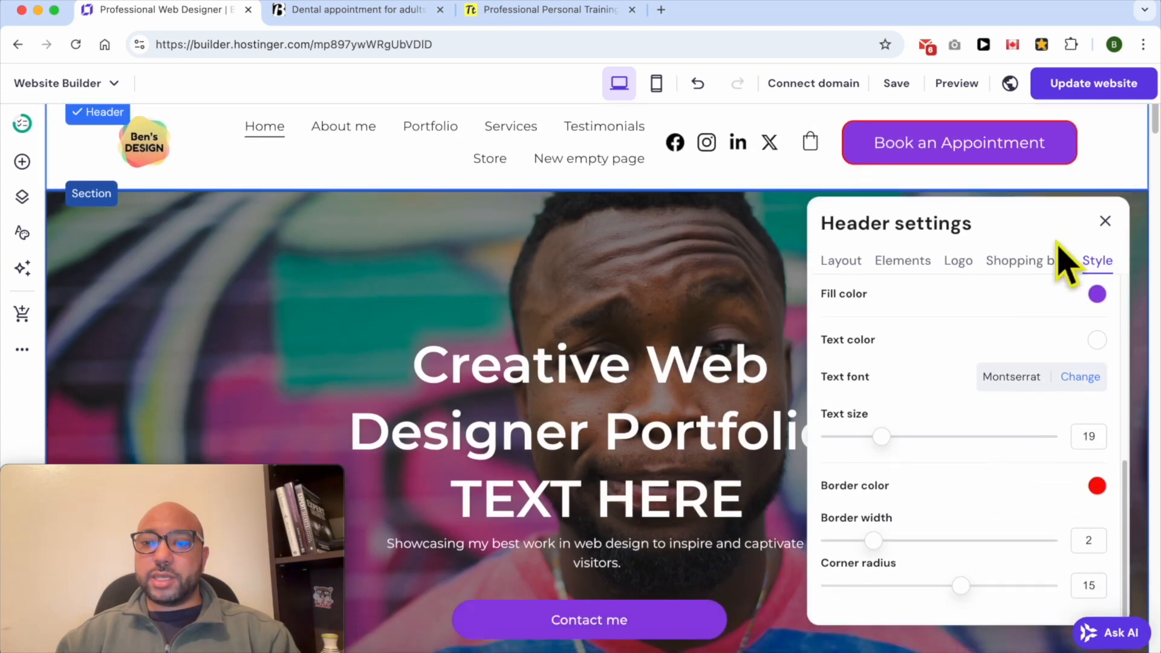
{"action": "left_click", "coordinate": [1105, 221]}
- Publish the website changes and open the live site
{"action": "left_click", "coordinate": [1089, 85]}
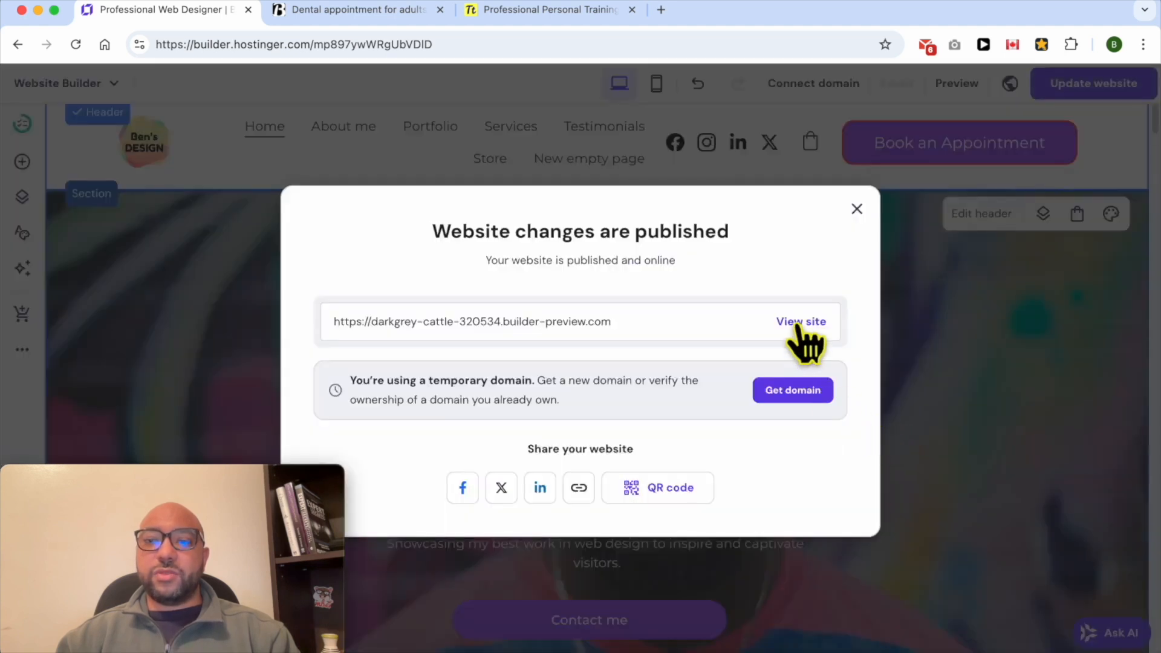
{"action": "left_click", "coordinate": [802, 324]}
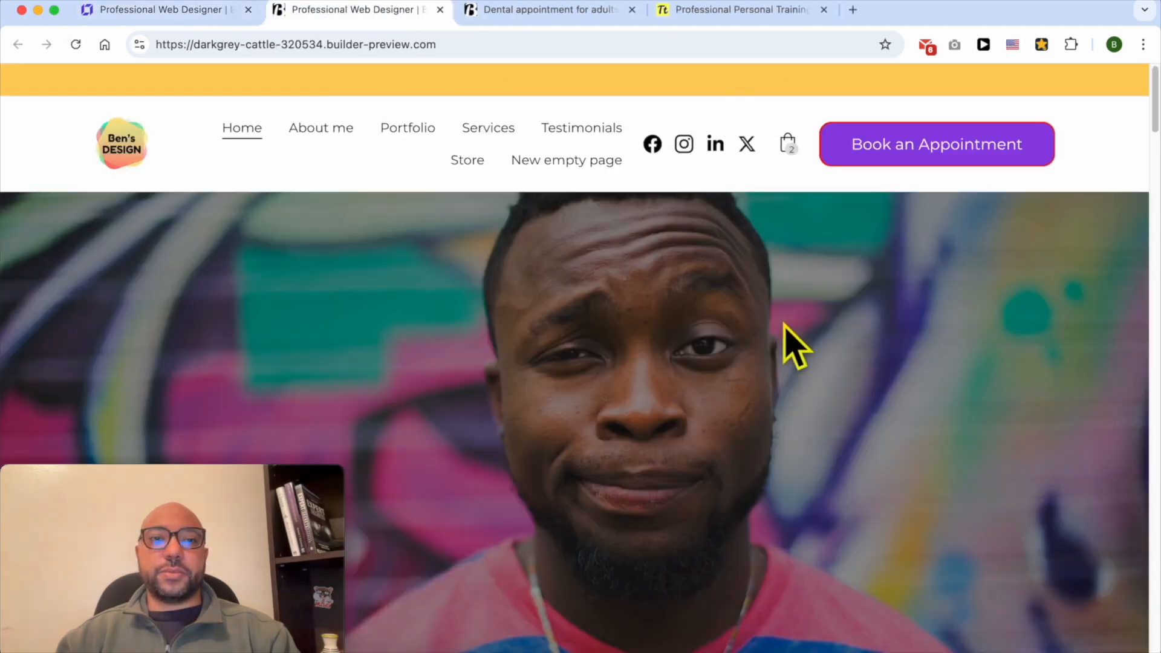
- Test the live header's Book an Appointment button, look over the appointment selection page, and return to the home page
{"action": "left_click", "coordinate": [934, 149]}
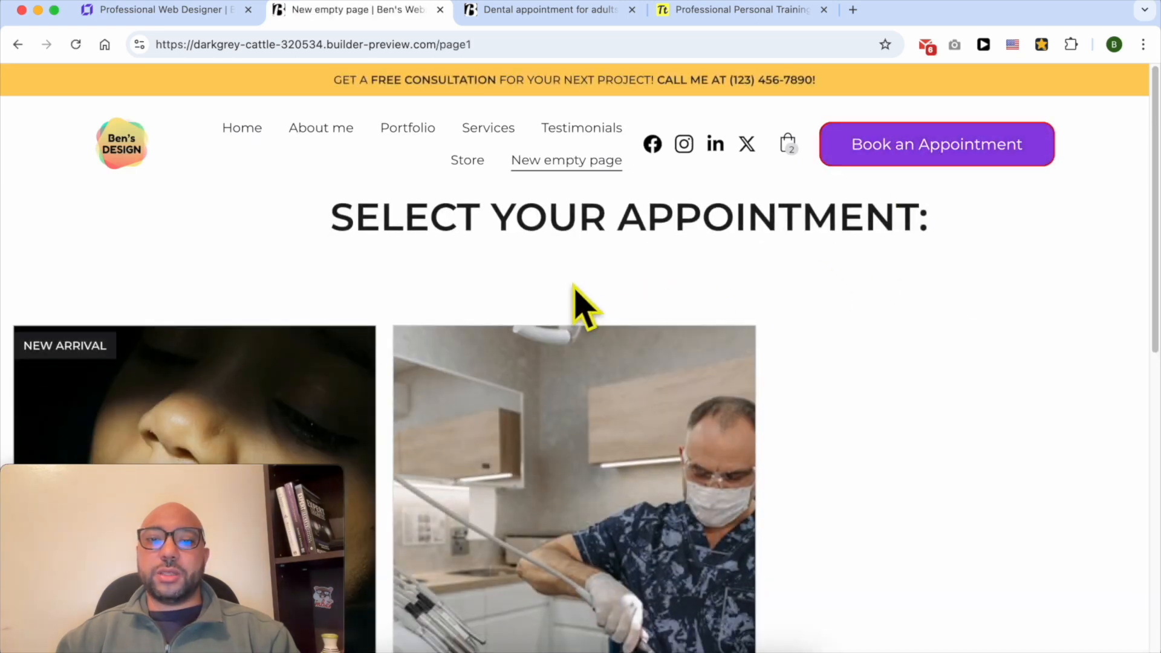
{"action": "left_click_drag", "start_coordinate": [216, 474], "coordinate": [1, 9]}
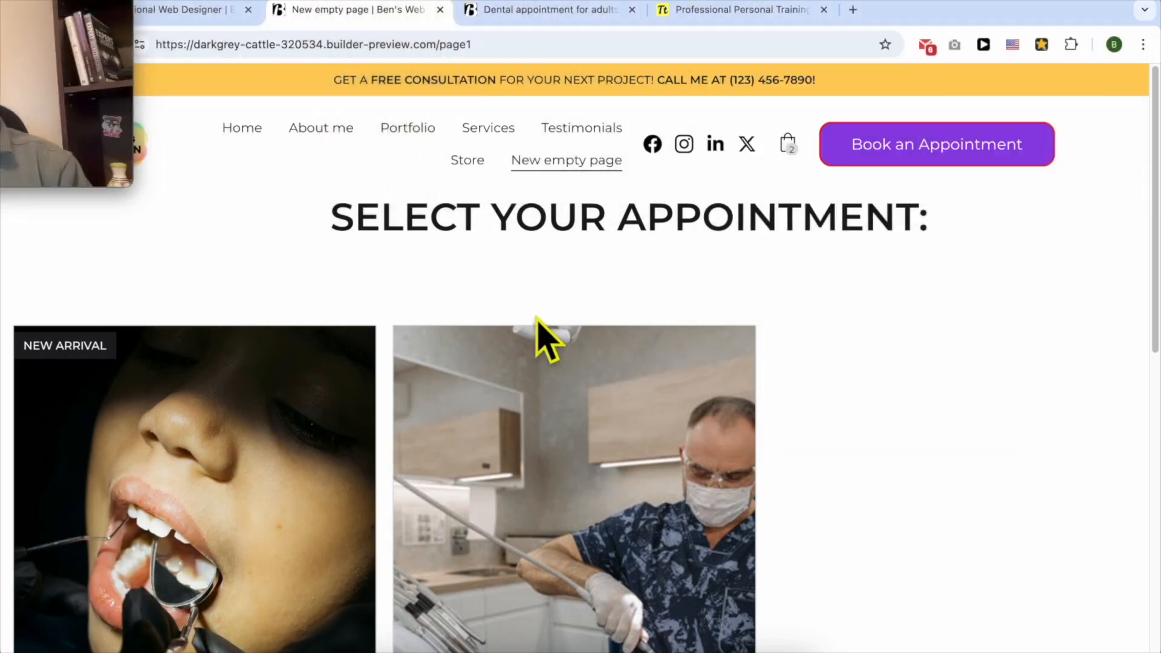
{"action": "scroll", "coordinate": [544, 339], "scroll_direction": "down", "scroll_amount": 4}
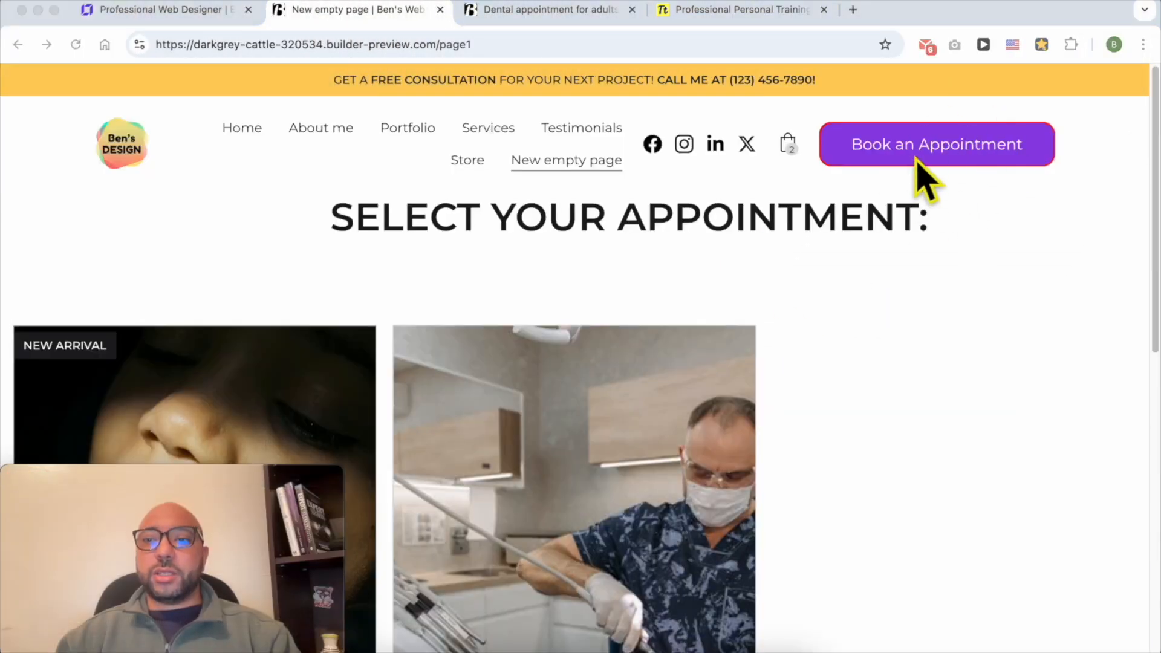
{"action": "left_click", "coordinate": [245, 128]}
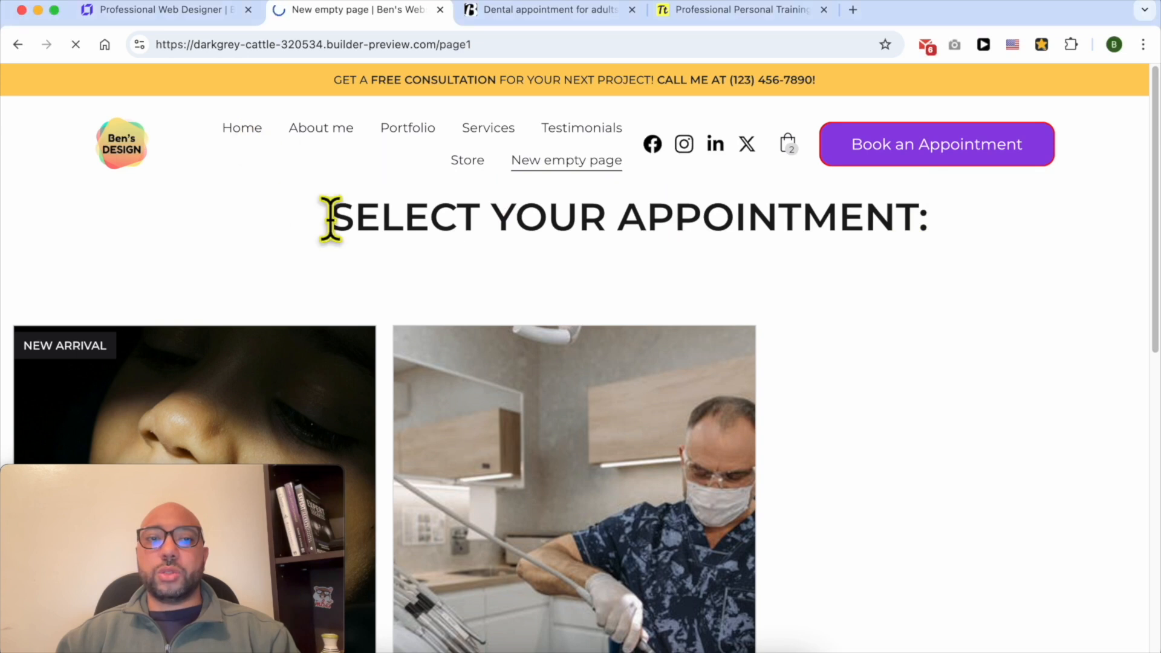
- Look over the live home page down to the Dental Appointment for kids booking section
{"action": "scroll", "coordinate": [578, 412], "scroll_direction": "down", "scroll_amount": 10}
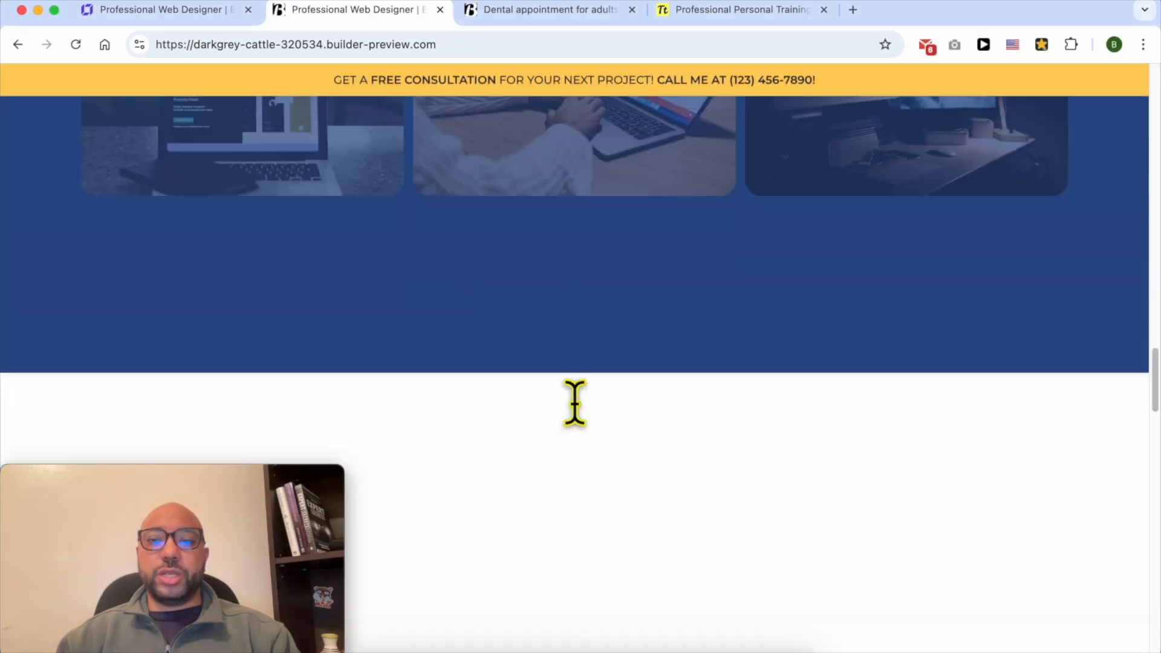
{"action": "scroll", "coordinate": [575, 403], "scroll_direction": "down", "scroll_amount": 15}
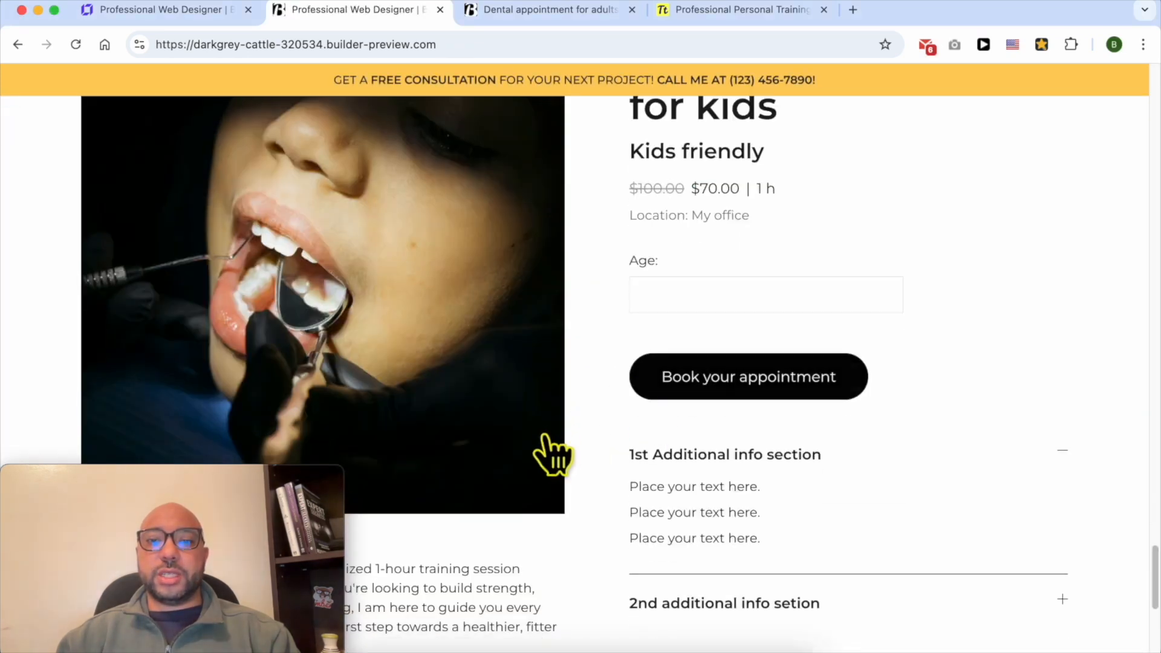
{"action": "scroll", "coordinate": [552, 434], "scroll_direction": "up", "scroll_amount": 5}
- Return to the website editor and set the header button's link type to Section
{"action": "key", "text": "ctrl+shift+Tab"}
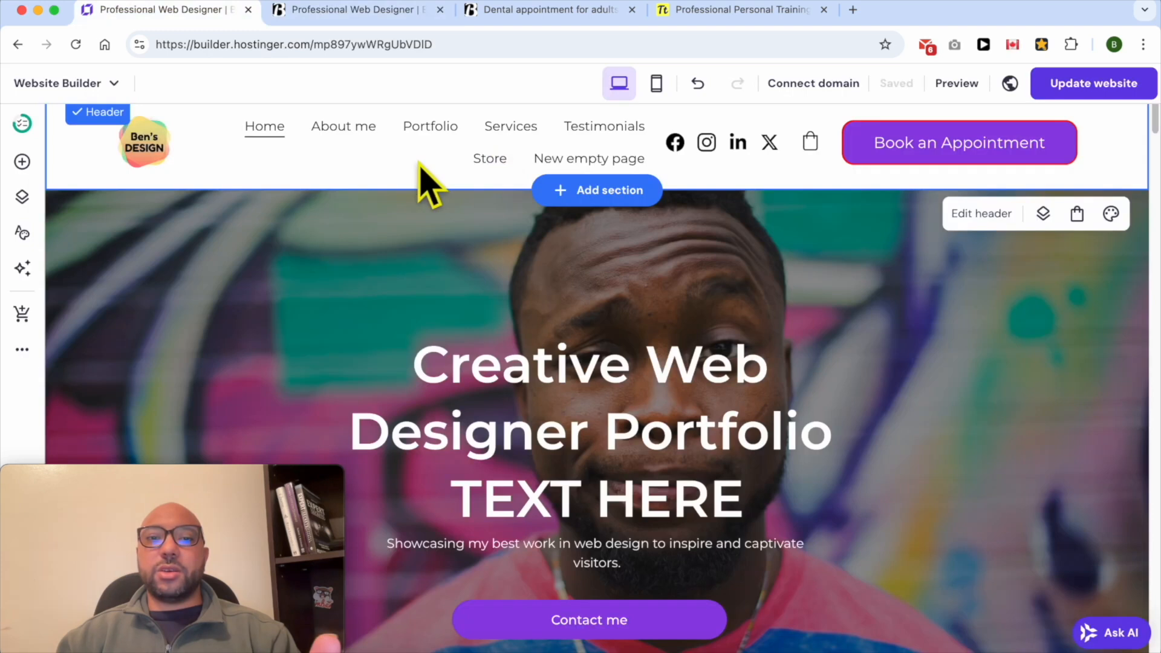
{"action": "left_click", "coordinate": [973, 217]}
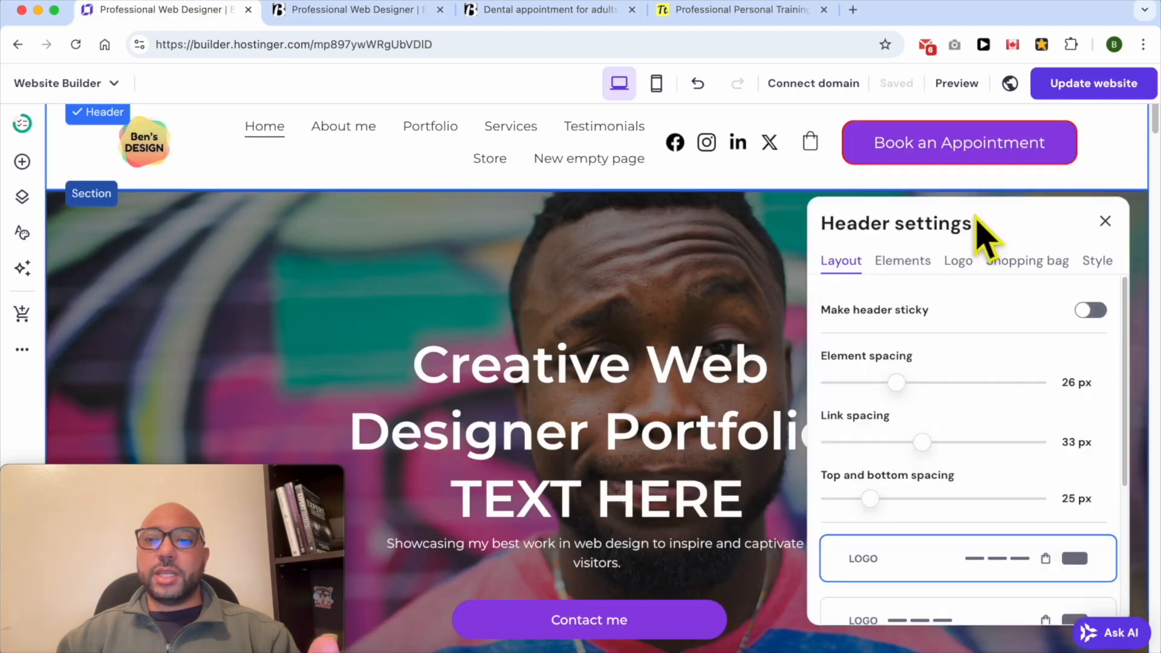
{"action": "left_click", "coordinate": [910, 264]}
{"action": "left_click", "coordinate": [869, 433]}
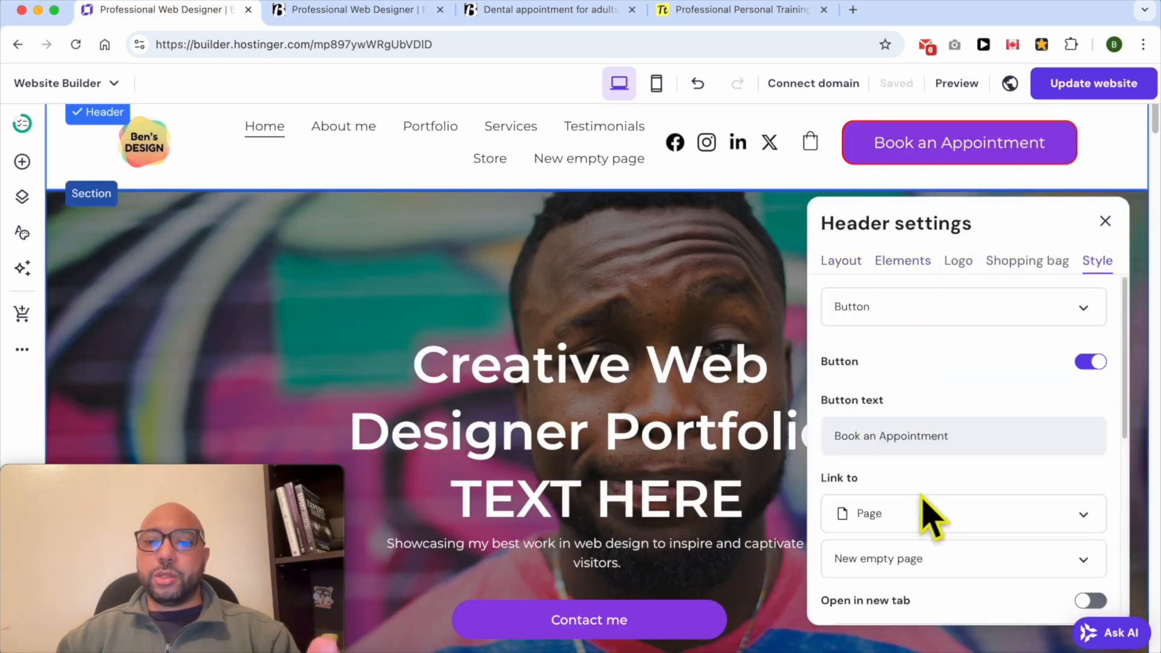
{"action": "scroll", "coordinate": [923, 511], "scroll_direction": "down", "scroll_amount": 2}
{"action": "left_click", "coordinate": [944, 423]}
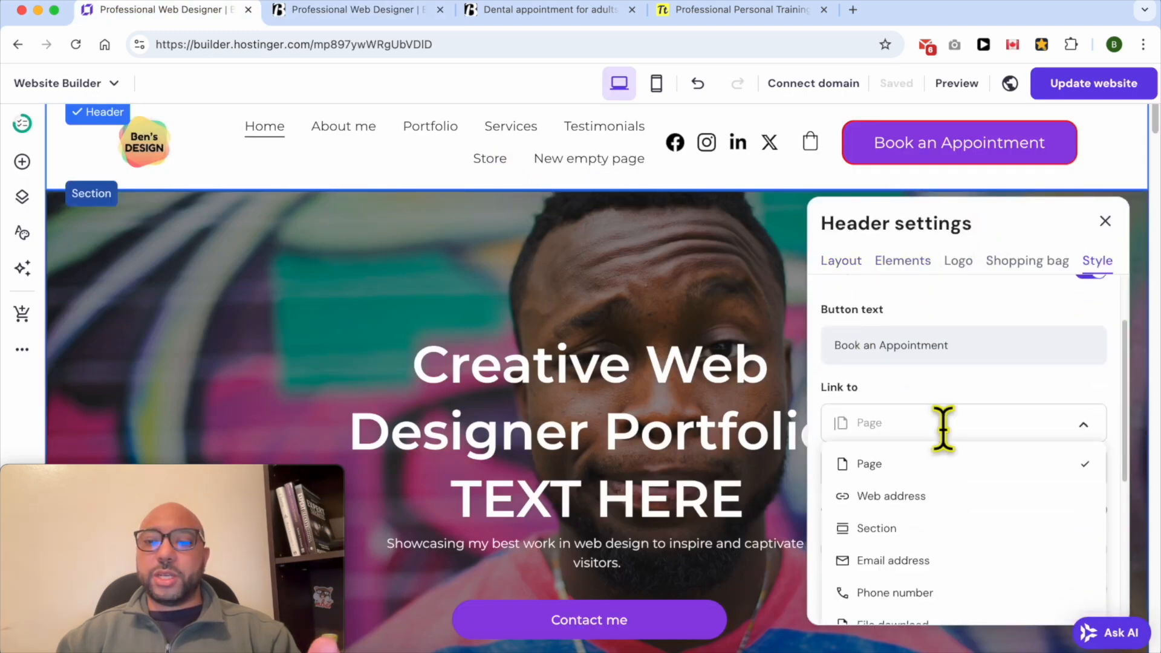
{"action": "left_click", "coordinate": [894, 532]}
{"action": "left_click", "coordinate": [888, 469]}
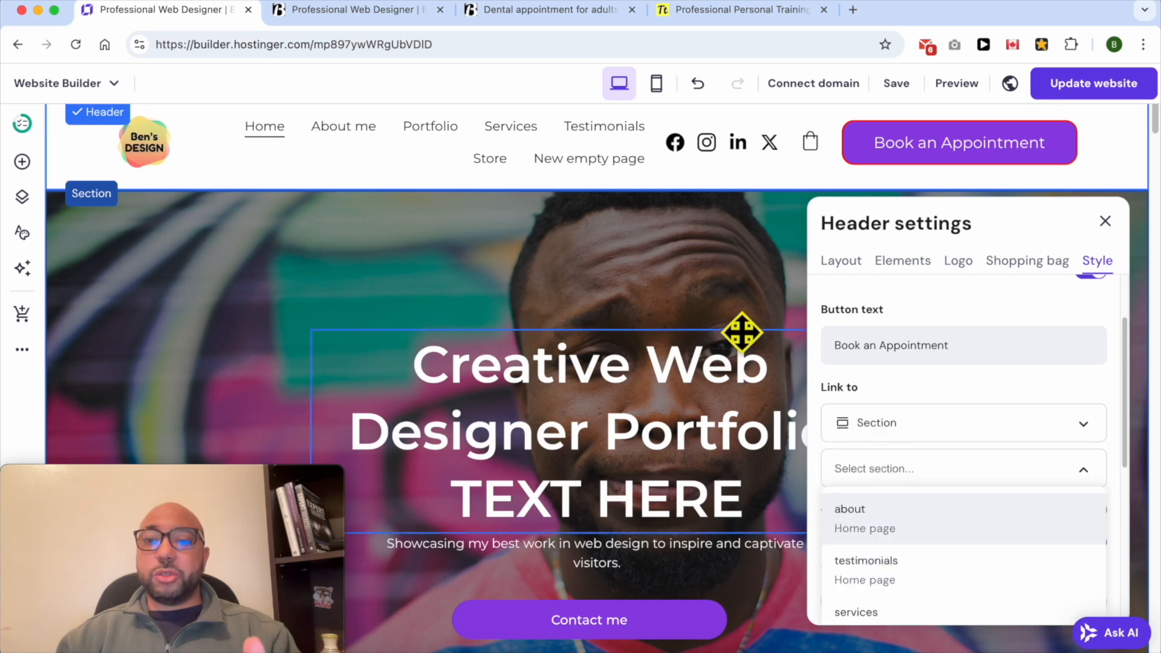
{"action": "left_click", "coordinate": [735, 299]}
- Give the home page's BOOK YOUR DENTAL APPOINTMENT section the anchor name #tutorial and close its settings
{"action": "scroll", "coordinate": [747, 339], "scroll_direction": "down", "scroll_amount": 15}
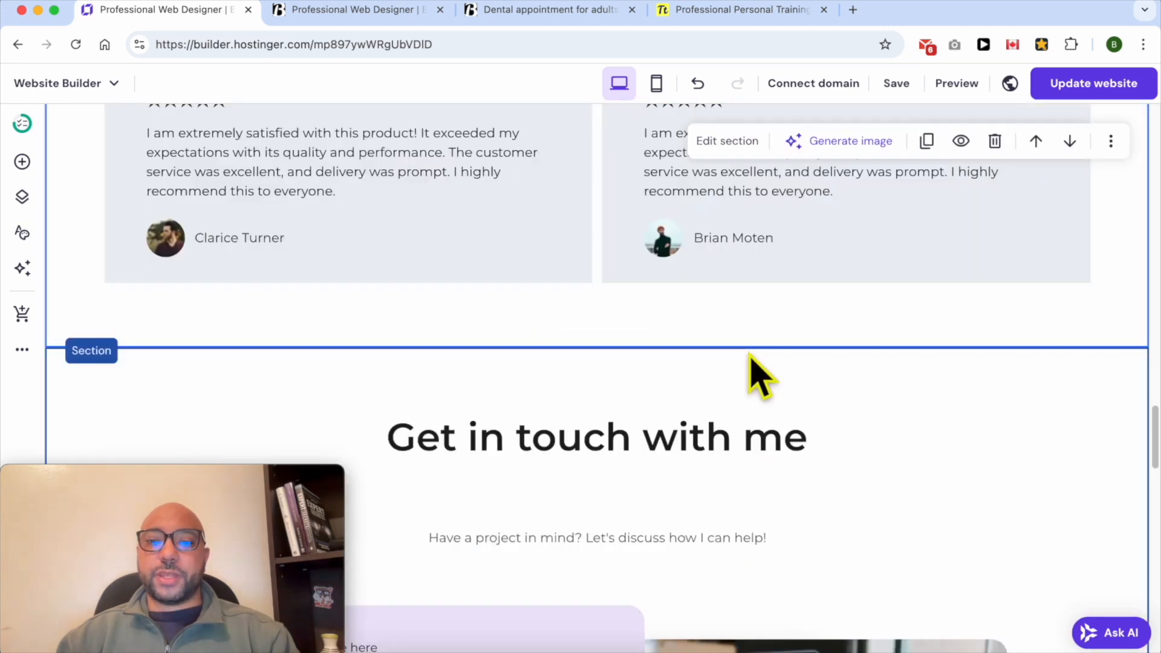
{"action": "scroll", "coordinate": [754, 363], "scroll_direction": "down", "scroll_amount": 10}
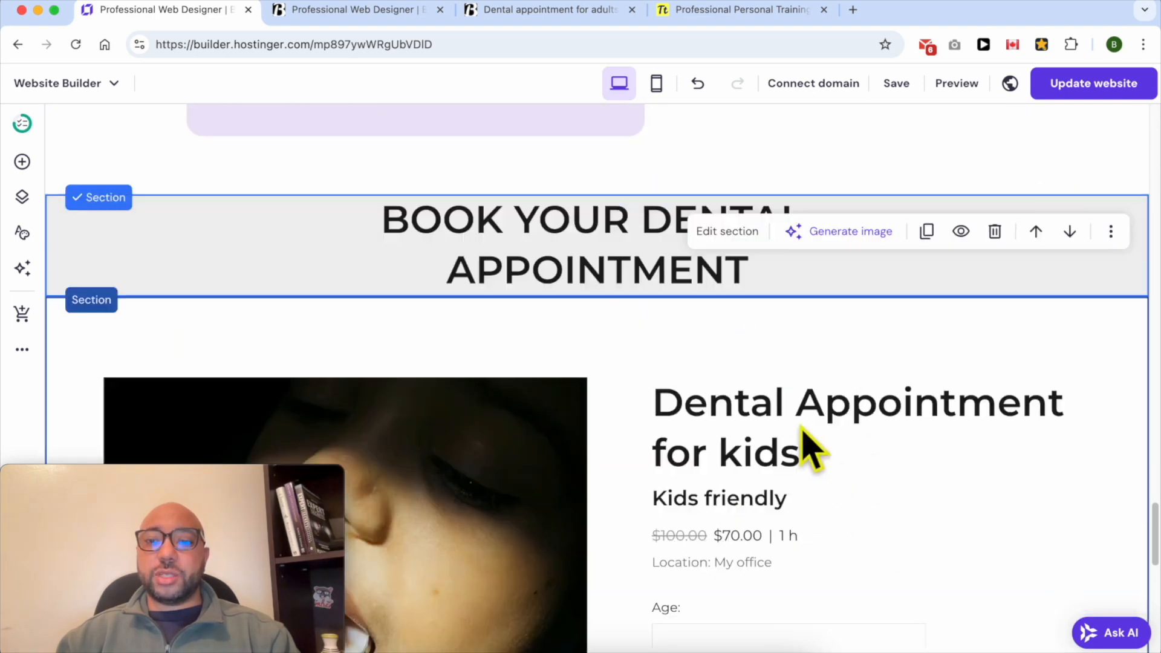
{"action": "left_click", "coordinate": [808, 397]}
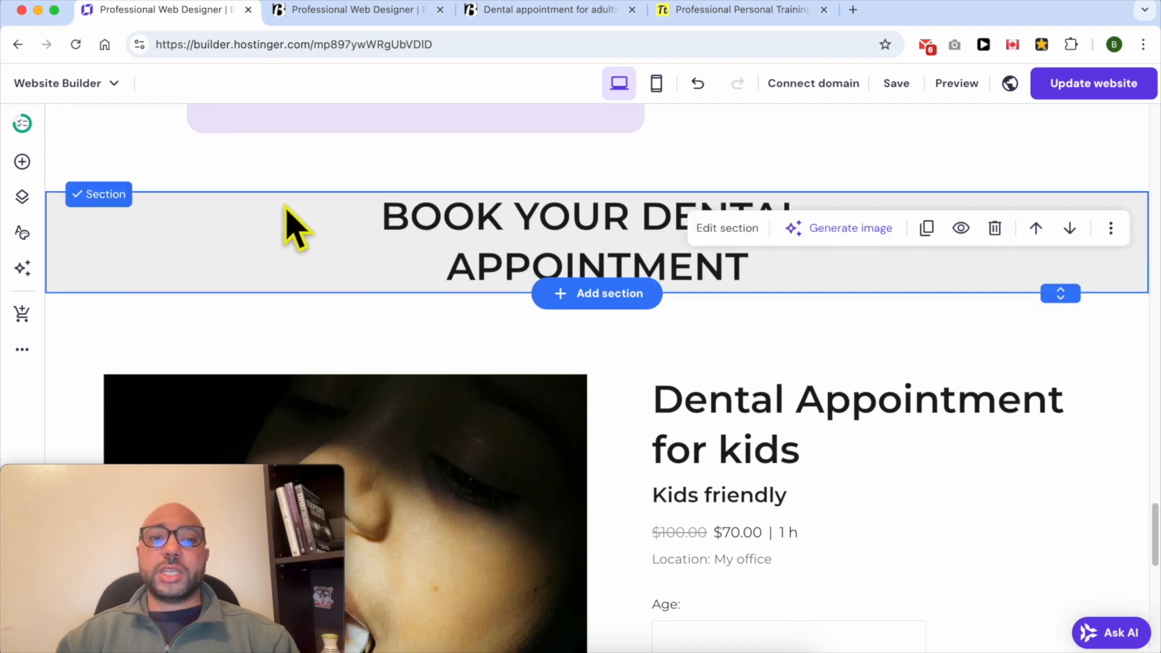
{"action": "left_click", "coordinate": [292, 251]}
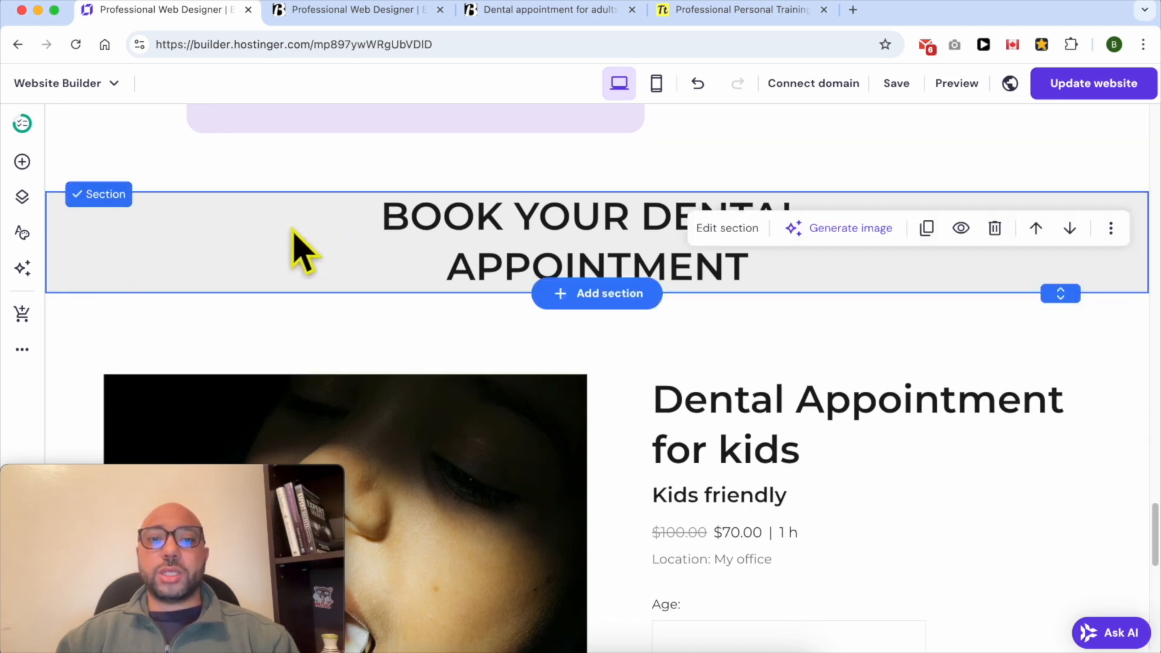
{"action": "scroll", "coordinate": [293, 251], "scroll_direction": "down", "scroll_amount": 2}
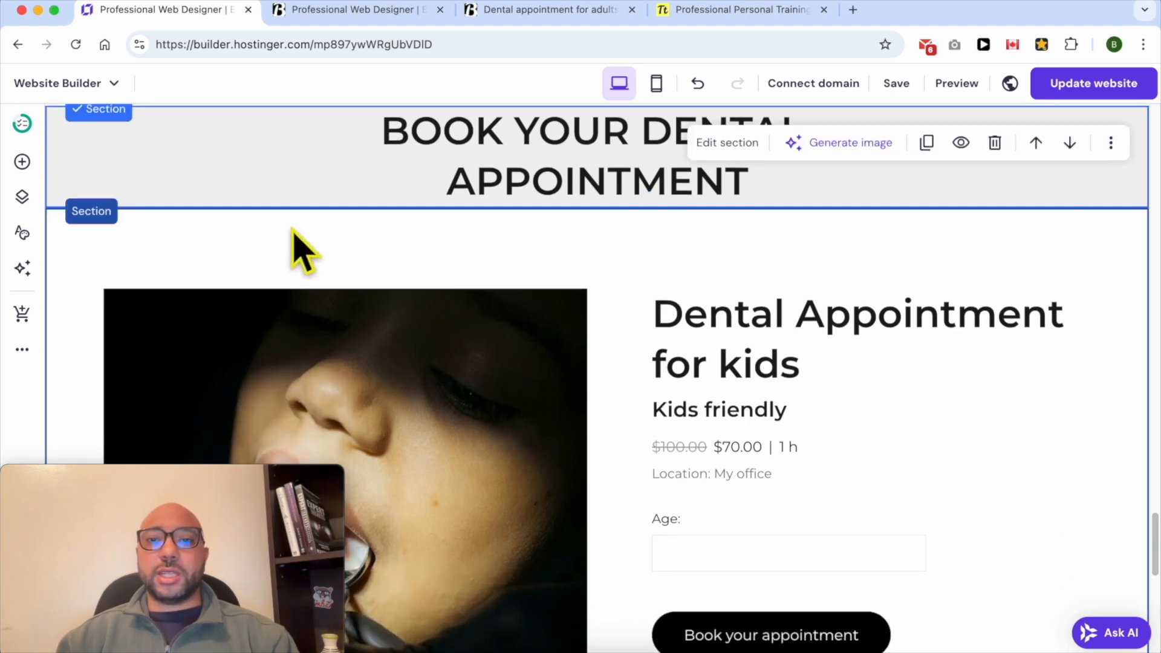
{"action": "scroll", "coordinate": [293, 230], "scroll_direction": "down", "scroll_amount": 2}
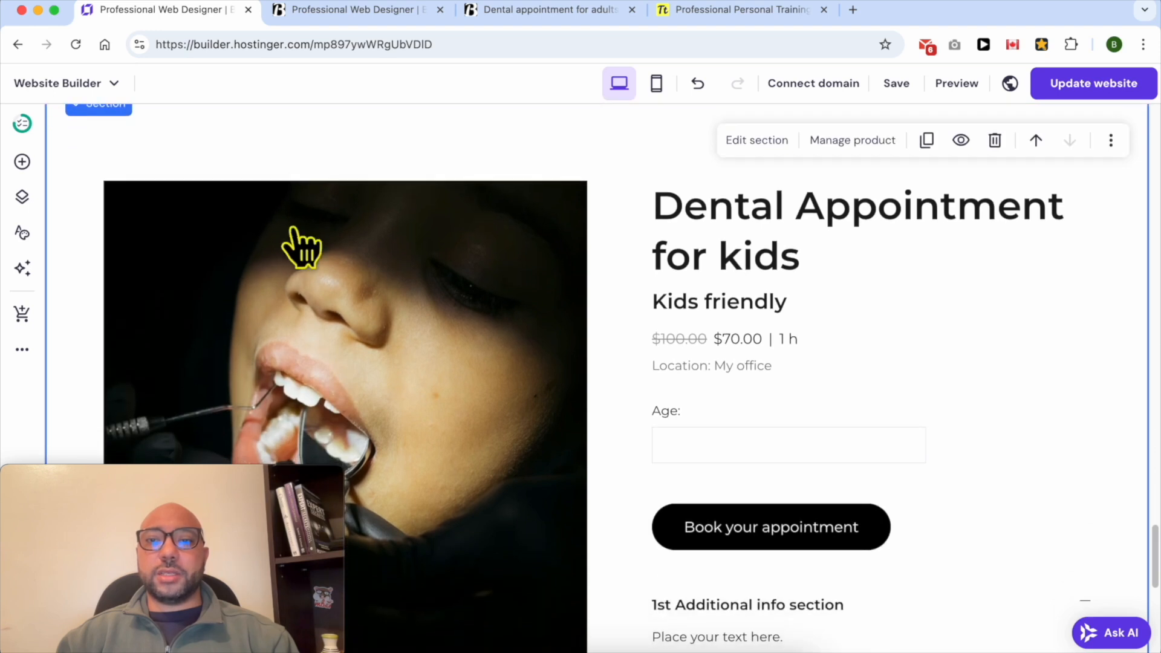
{"action": "scroll", "coordinate": [299, 250], "scroll_direction": "up", "scroll_amount": 3}
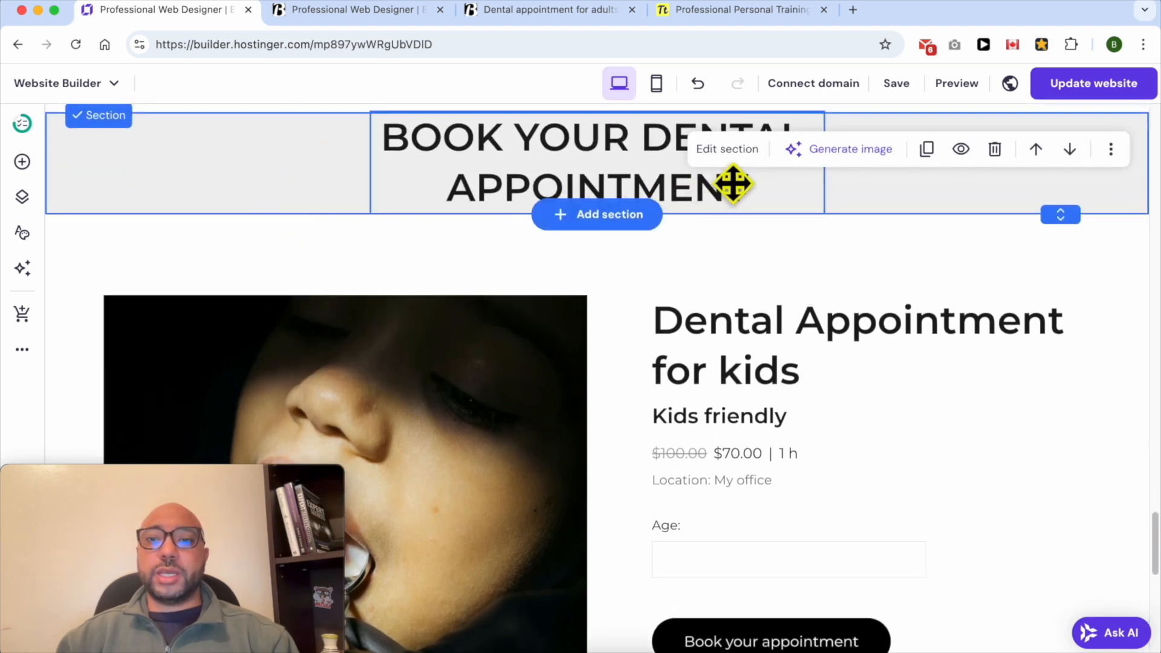
{"action": "left_click", "coordinate": [728, 149]}
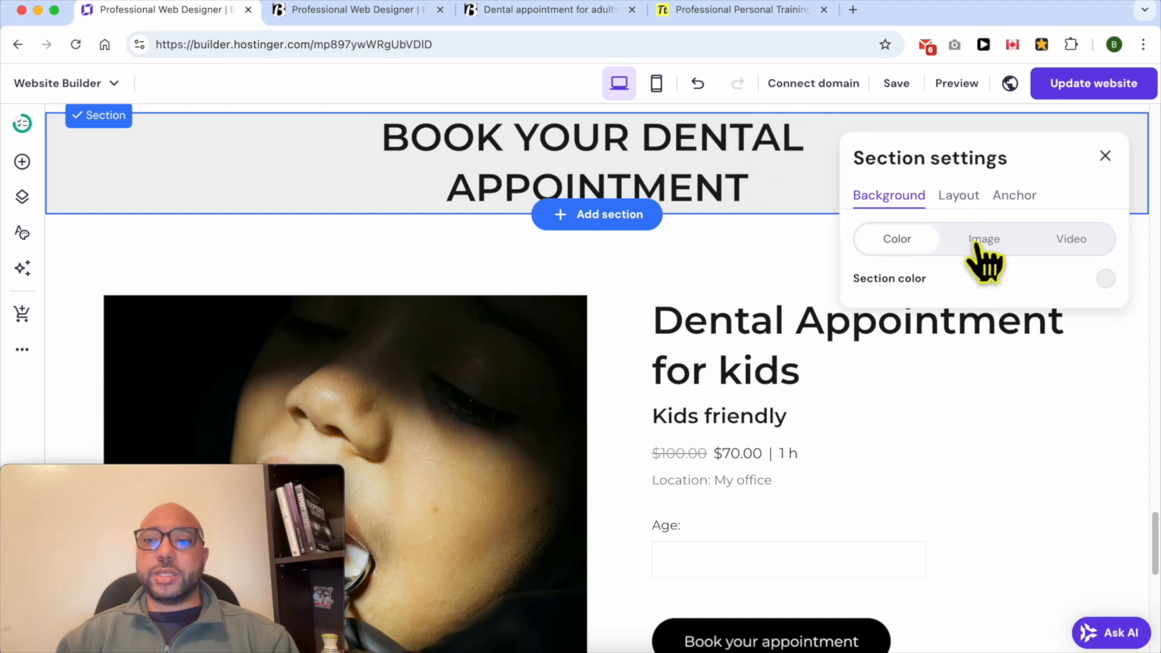
{"action": "left_click", "coordinate": [1015, 199]}
{"action": "left_click", "coordinate": [947, 266]}
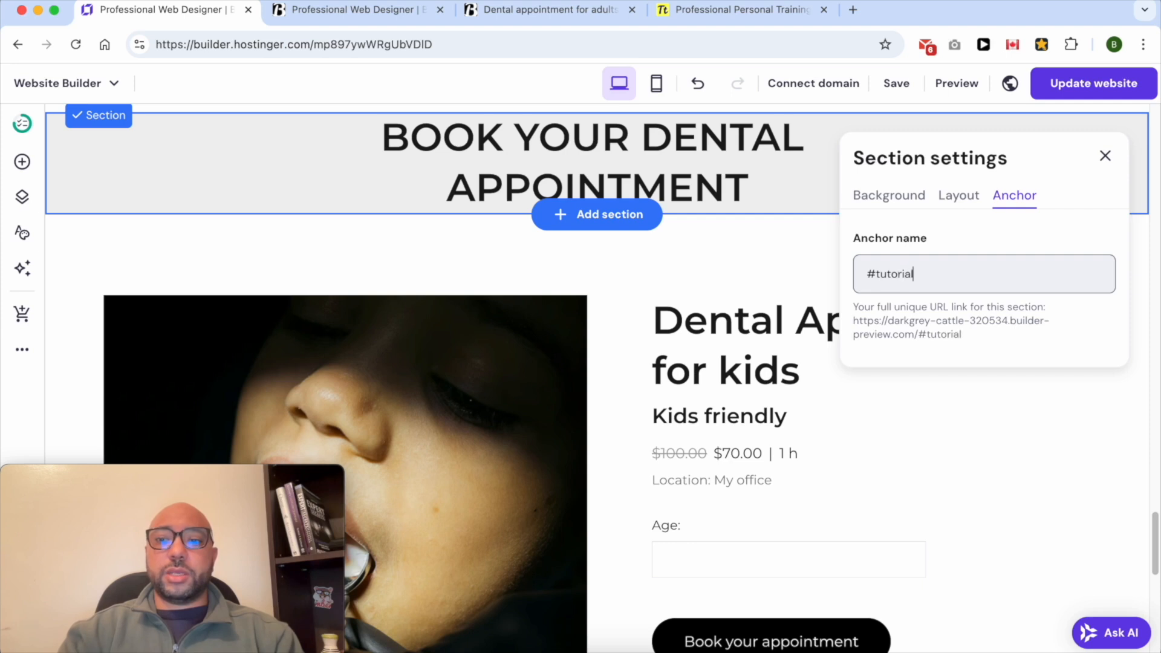
{"action": "left_click", "coordinate": [1105, 156]}
- Link the header's Book an Appointment button to the tutorial section of the Home page and close the header settings
{"action": "scroll", "coordinate": [904, 336], "scroll_direction": "up", "scroll_amount": 15}
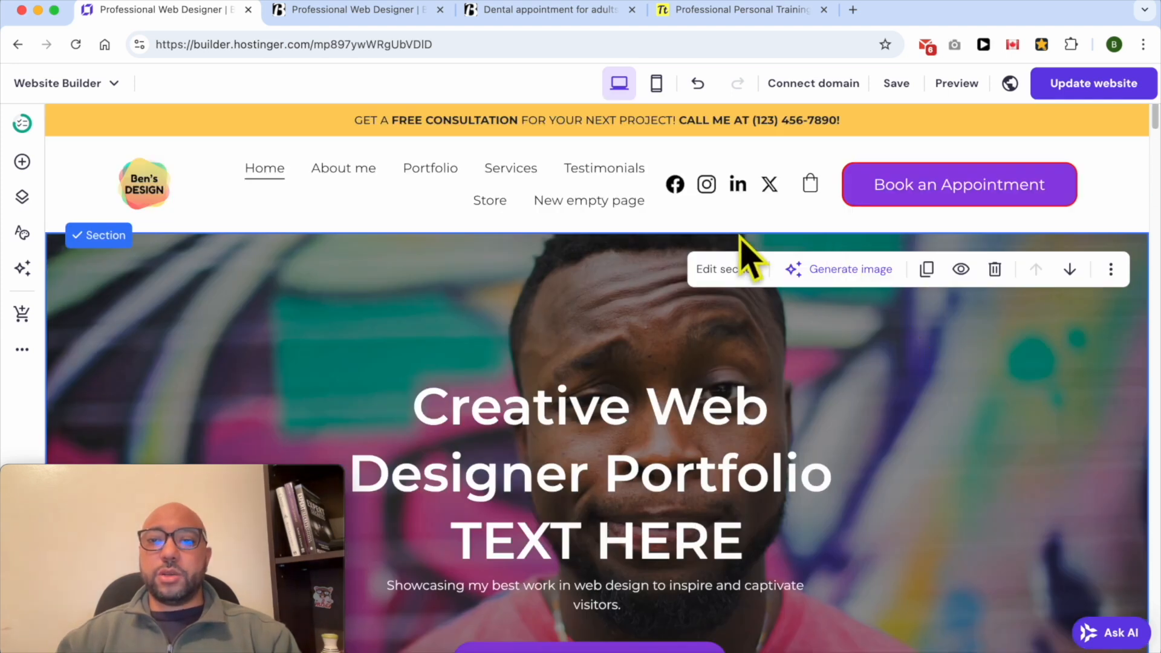
{"action": "left_click", "coordinate": [388, 205]}
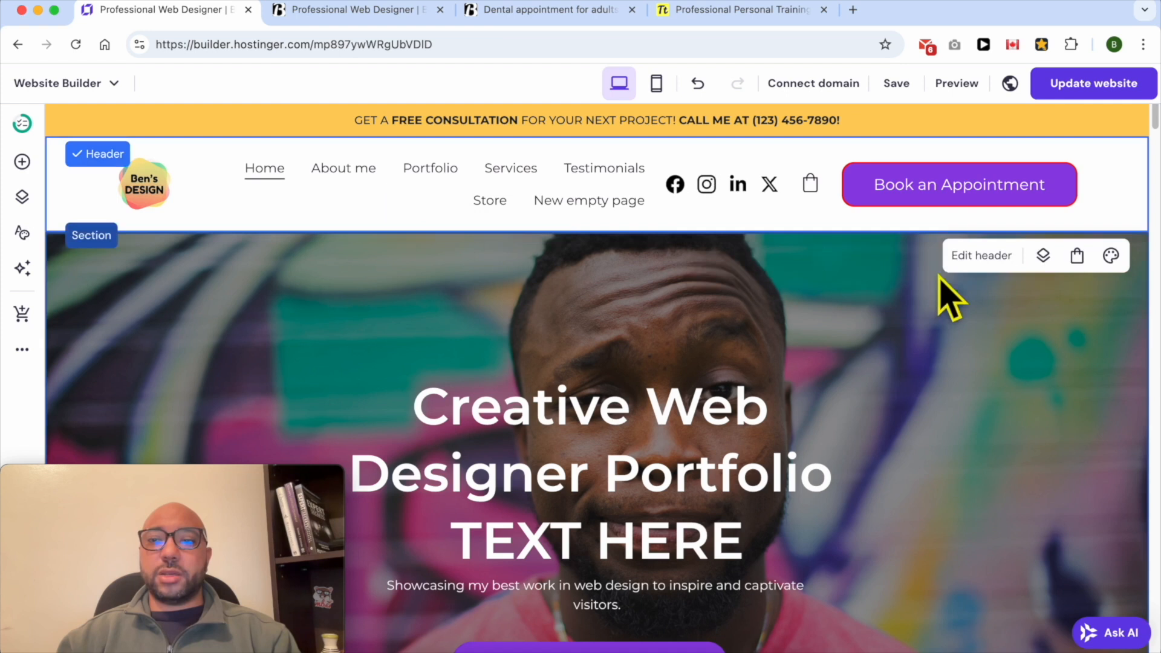
{"action": "left_click", "coordinate": [983, 266]}
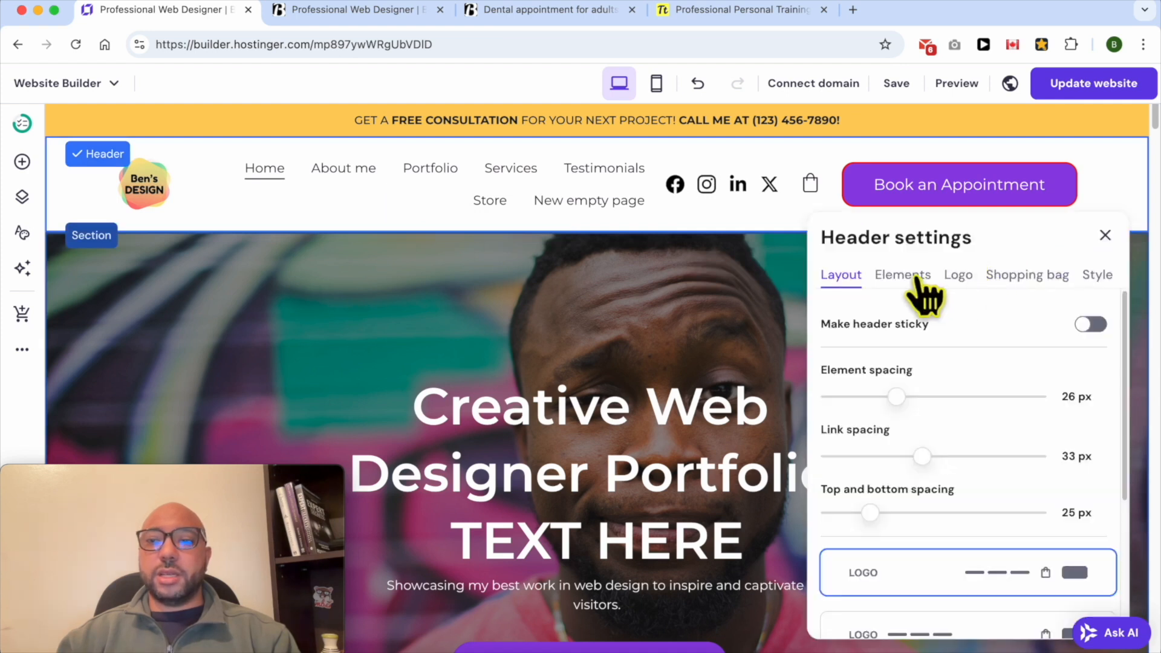
{"action": "left_click", "coordinate": [917, 280]}
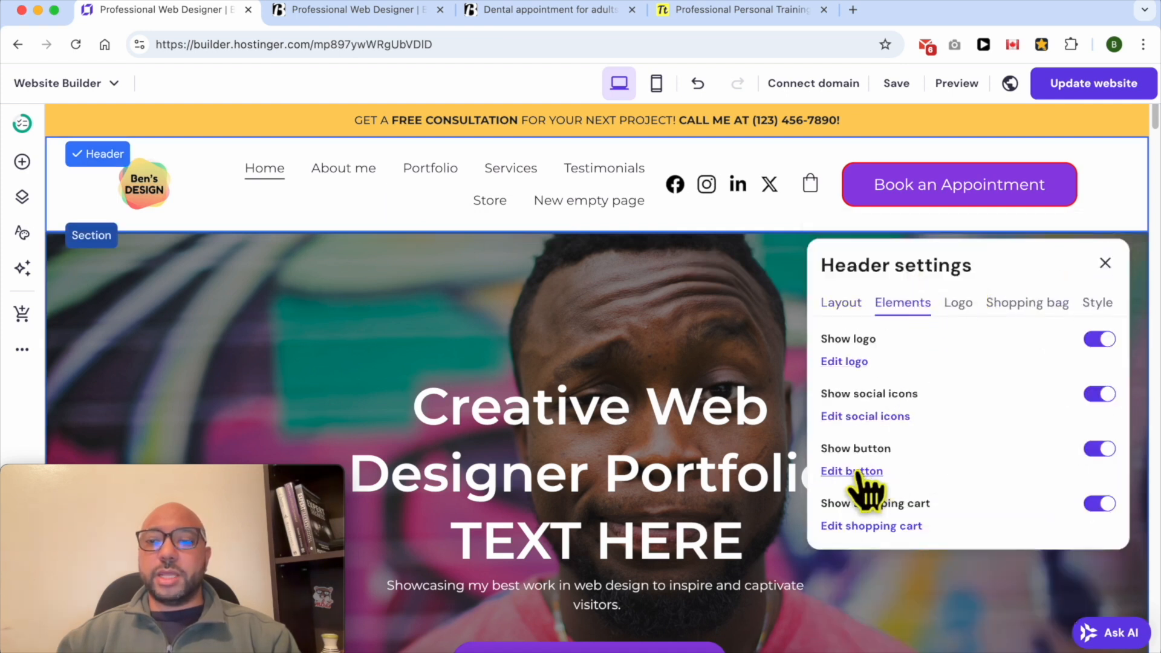
{"action": "left_click", "coordinate": [858, 473]}
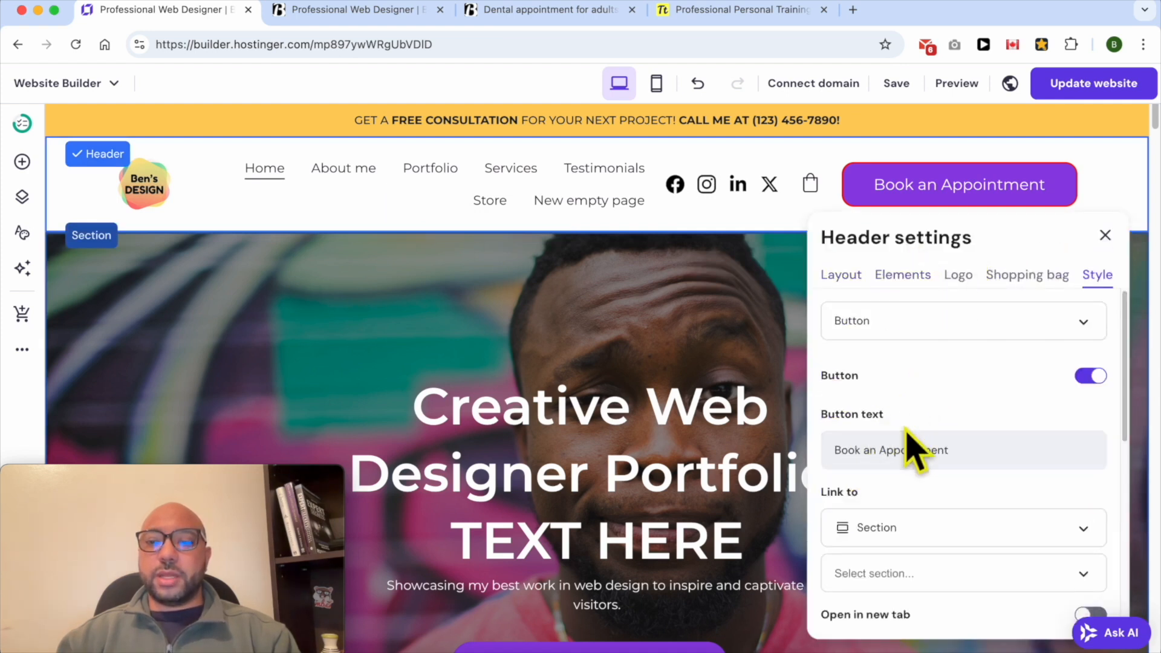
{"action": "left_click", "coordinate": [907, 525]}
{"action": "scroll", "coordinate": [907, 508], "scroll_direction": "down", "scroll_amount": 1}
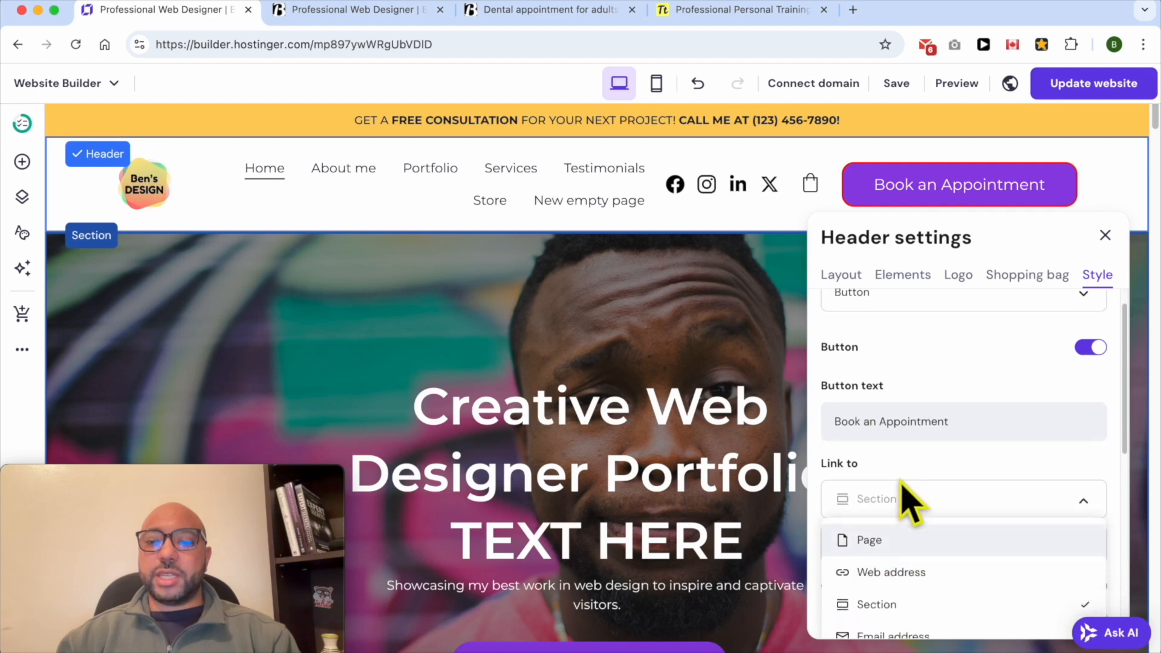
{"action": "scroll", "coordinate": [906, 496], "scroll_direction": "down", "scroll_amount": 4}
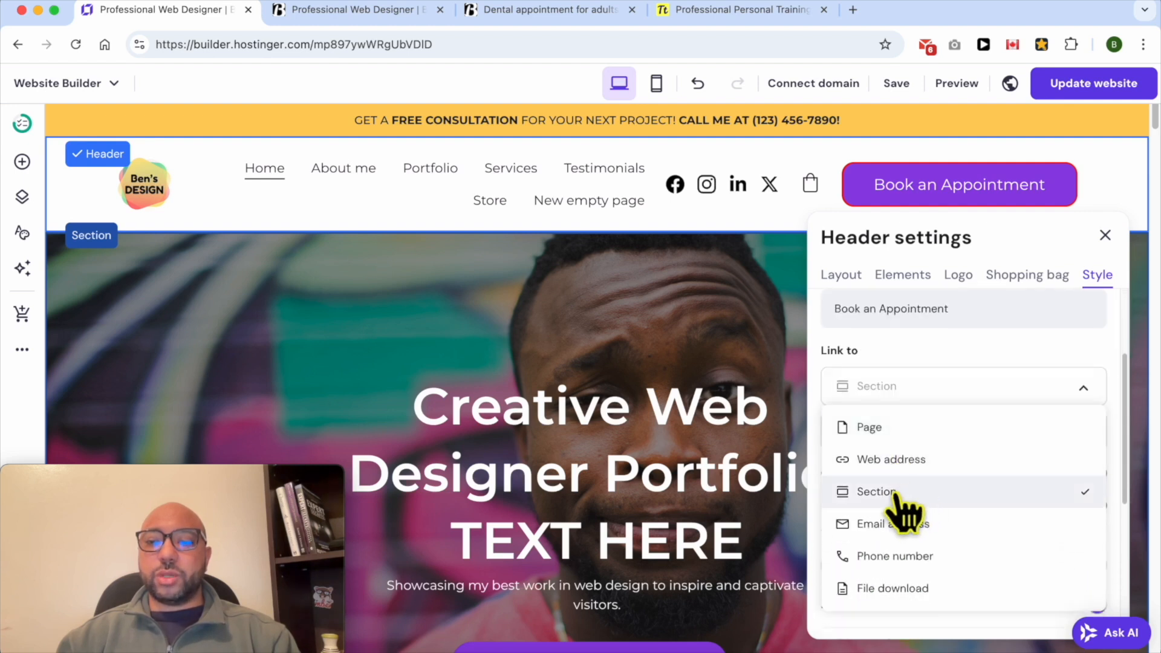
{"action": "left_click", "coordinate": [904, 493]}
{"action": "left_click", "coordinate": [905, 432]}
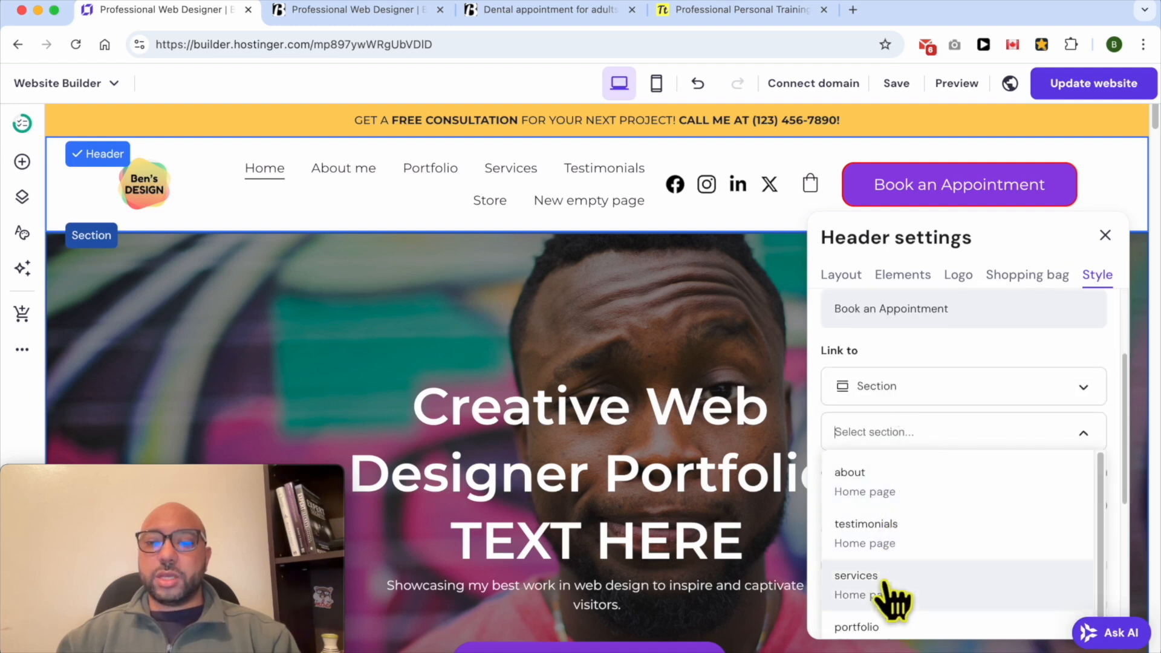
{"action": "scroll", "coordinate": [907, 593], "scroll_direction": "down", "scroll_amount": 3}
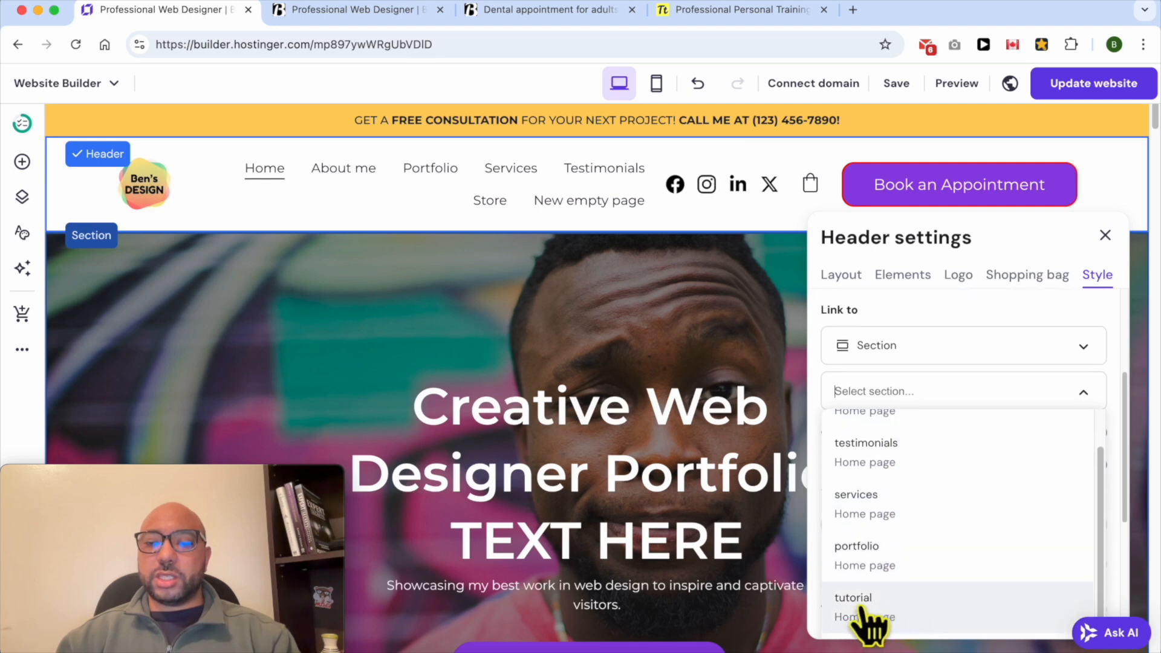
{"action": "left_click", "coordinate": [901, 605]}
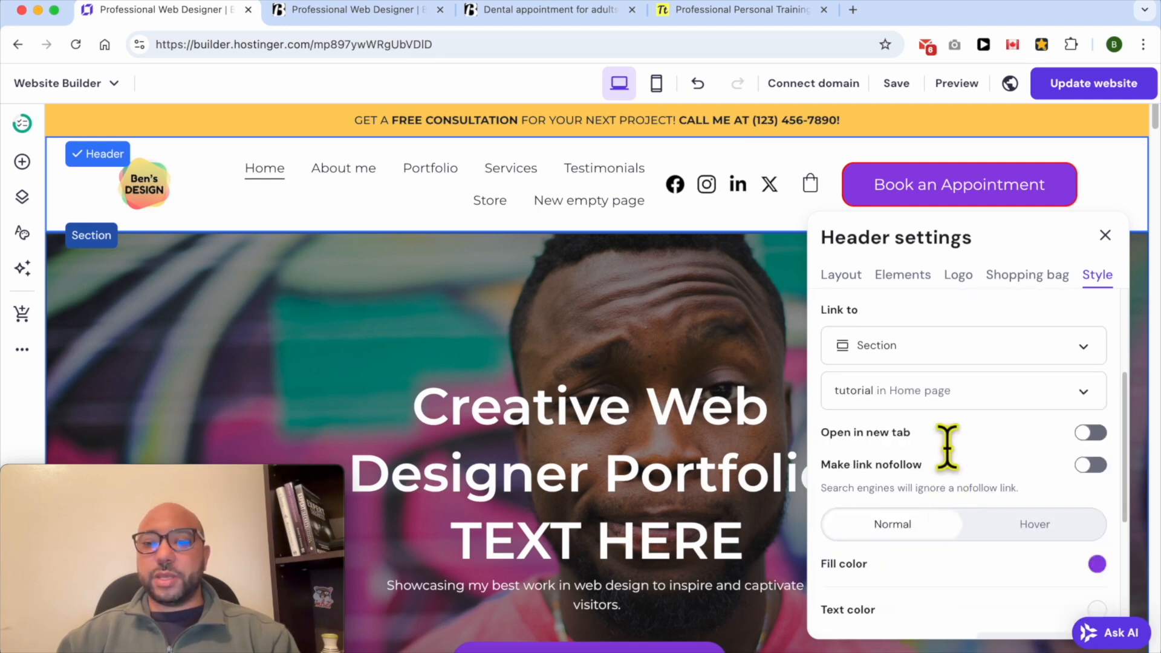
{"action": "left_click", "coordinate": [1104, 236]}
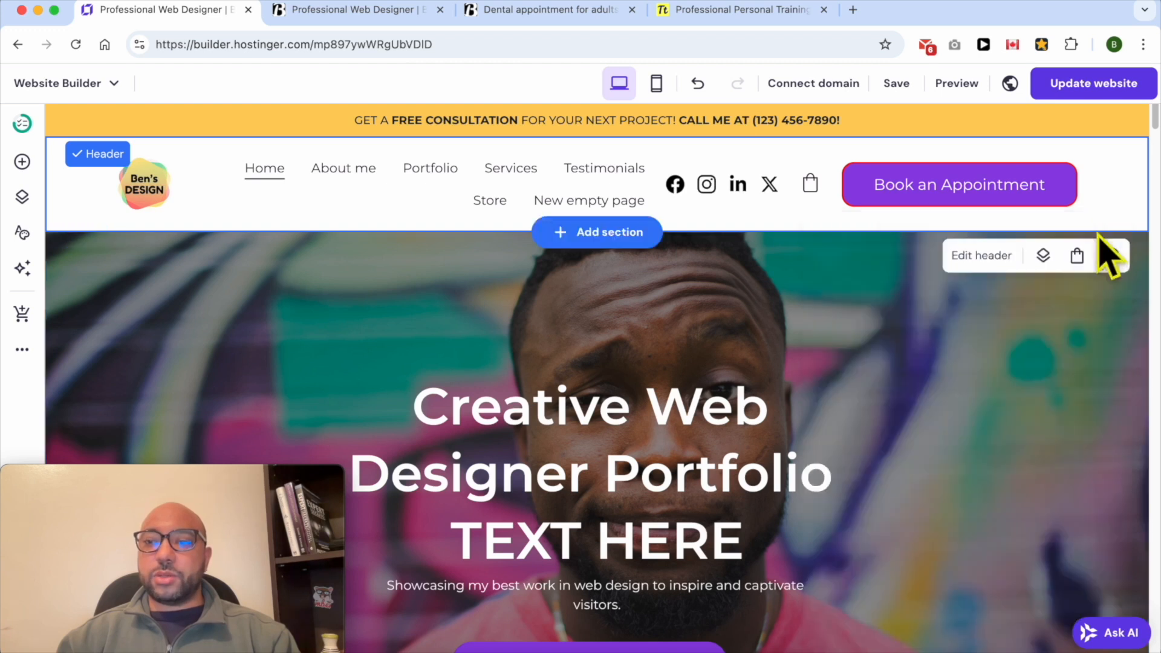
- Publish the website changes and test the header's Book an Appointment button on the live site
{"action": "left_click", "coordinate": [1116, 91]}
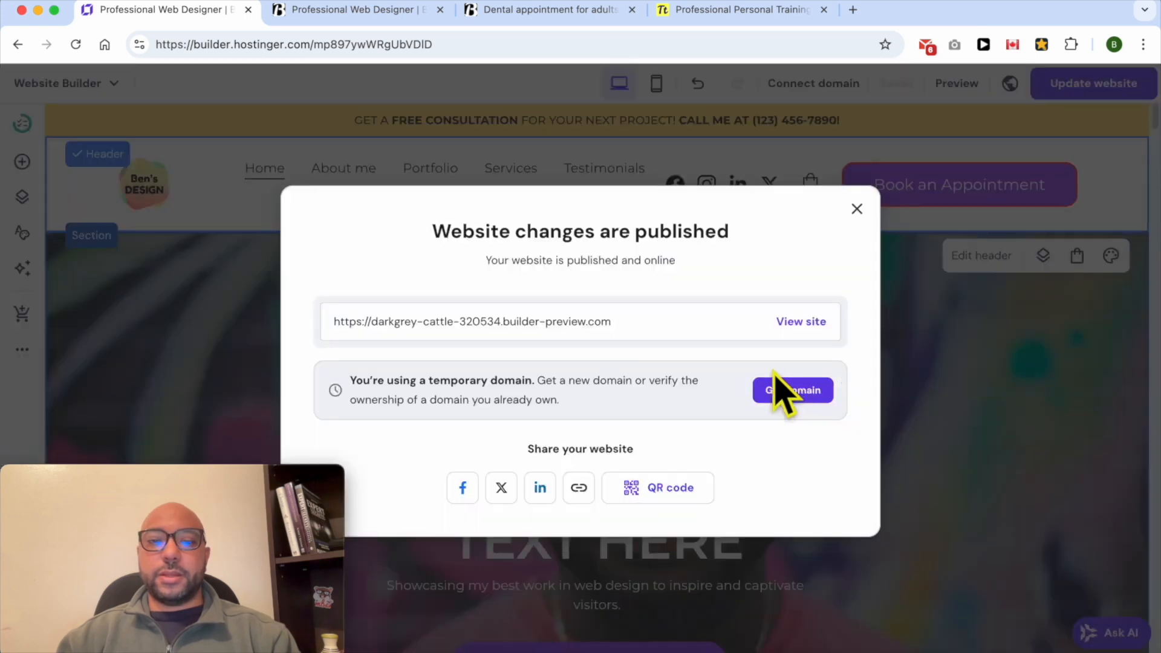
{"action": "left_click", "coordinate": [799, 323]}
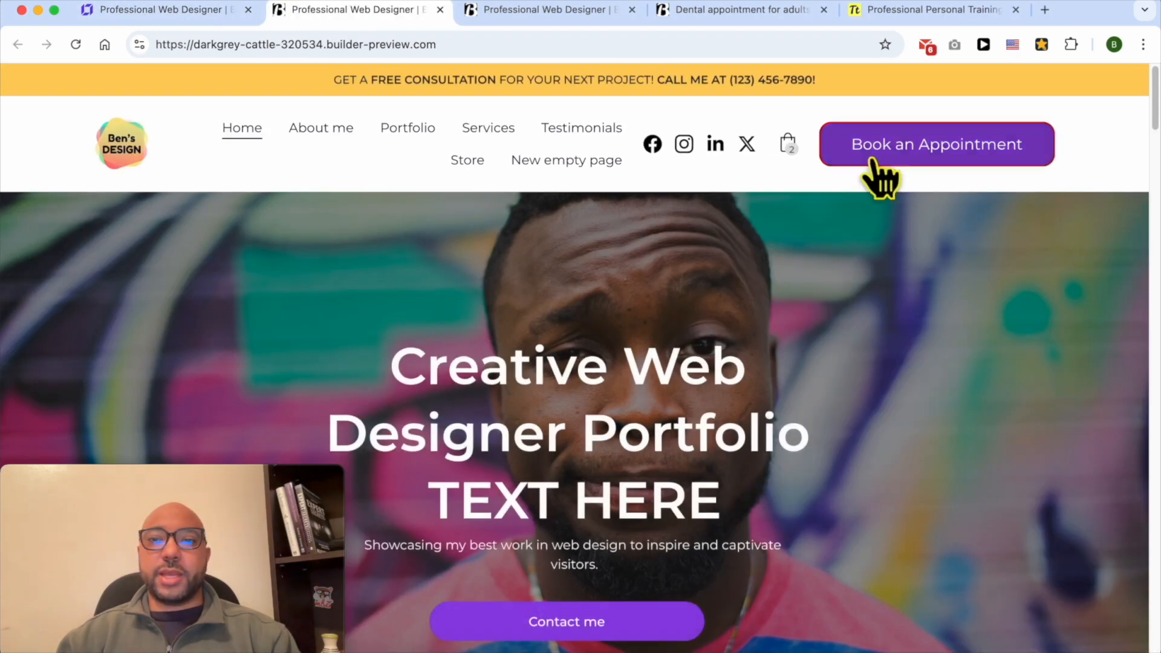
{"action": "left_click", "coordinate": [923, 145]}
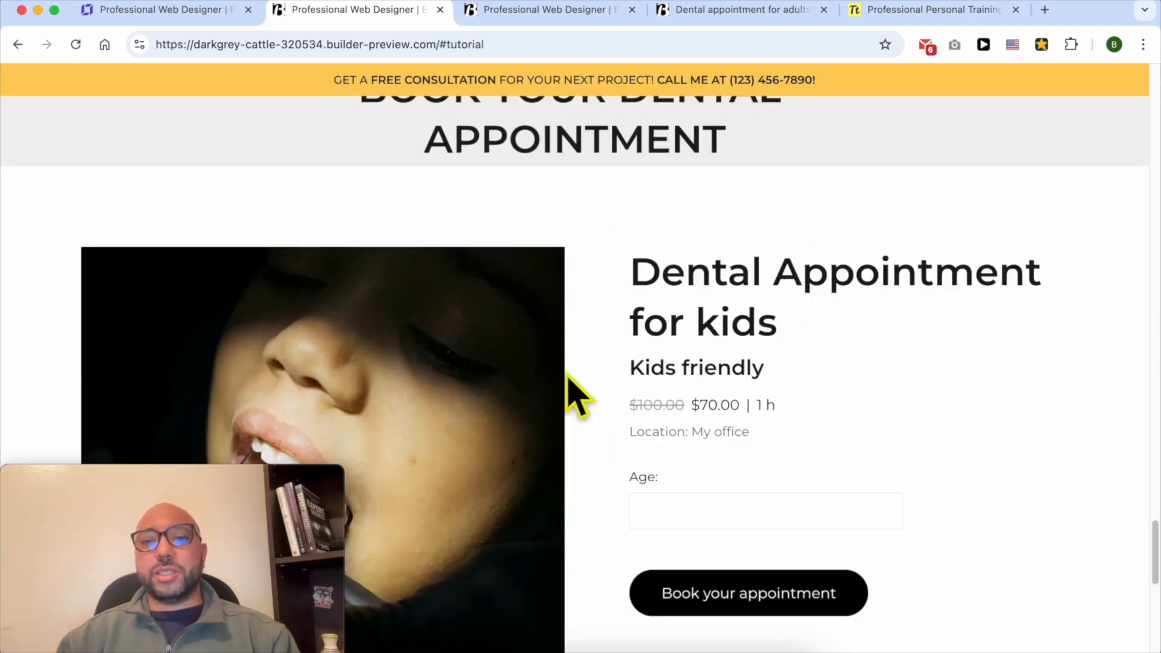
{"action": "scroll", "coordinate": [656, 407], "scroll_direction": "up", "scroll_amount": 3}
{"action": "scroll", "coordinate": [670, 362], "scroll_direction": "up", "scroll_amount": 20}
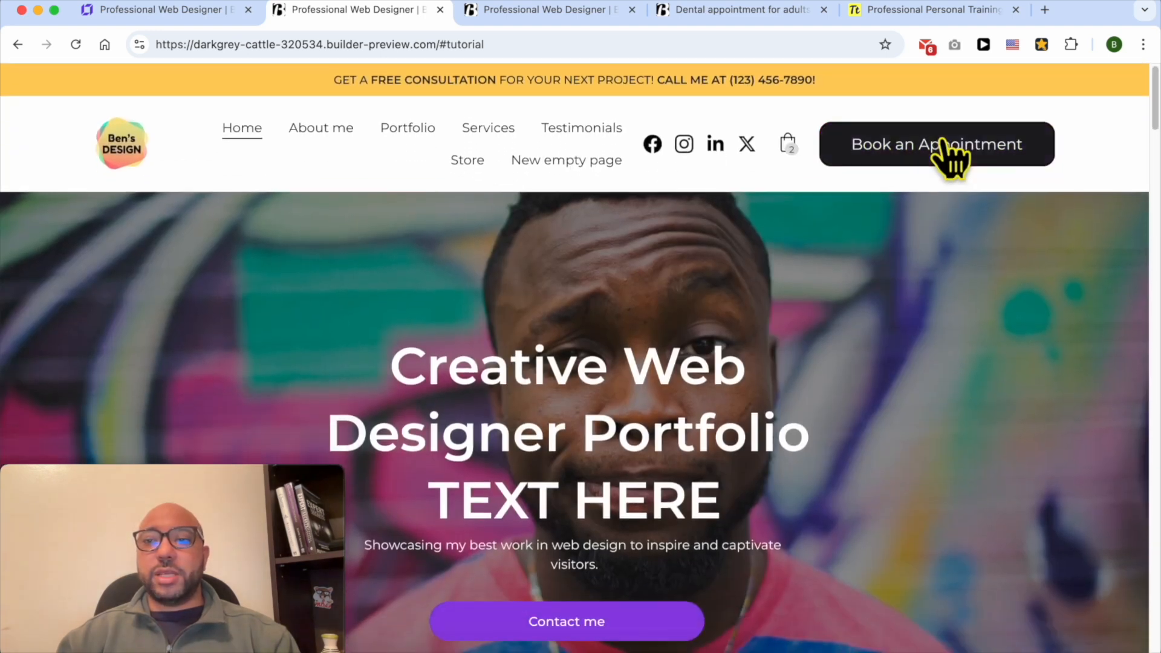
{"action": "left_click", "coordinate": [943, 145]}
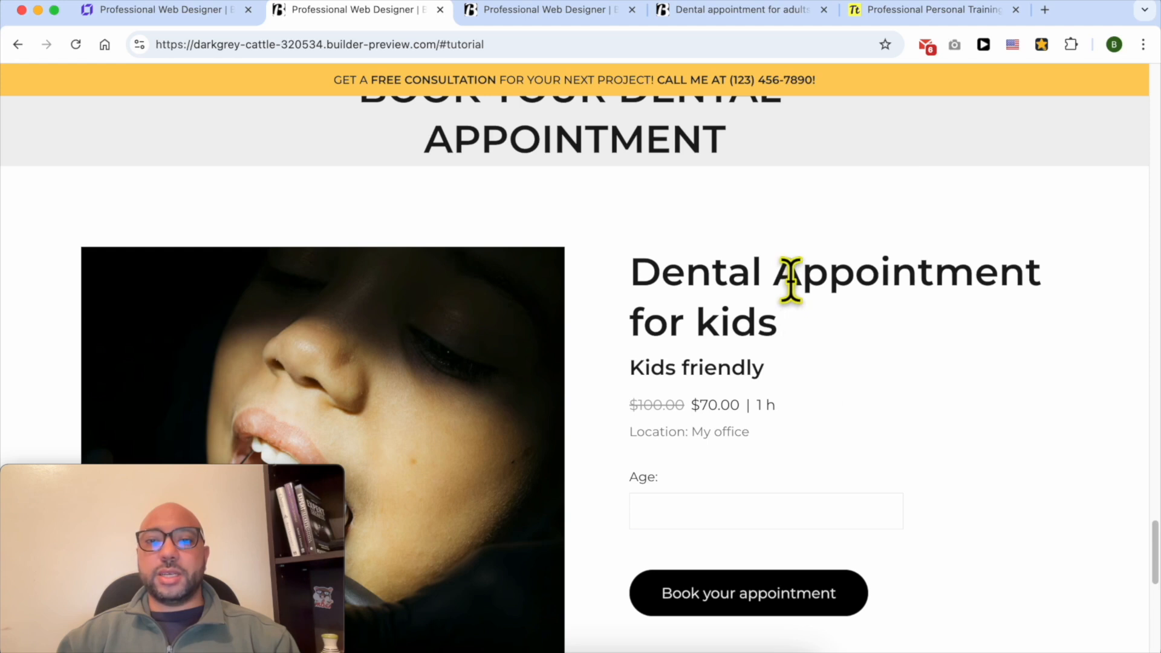
- Examine where the linked page position falls relative to the yellow consultation banner and the BOOK YOUR DENTAL APPOINTMENT heading
{"action": "scroll", "coordinate": [790, 280], "scroll_direction": "up", "scroll_amount": 2}
{"action": "scroll", "coordinate": [791, 280], "scroll_direction": "down", "scroll_amount": 1}
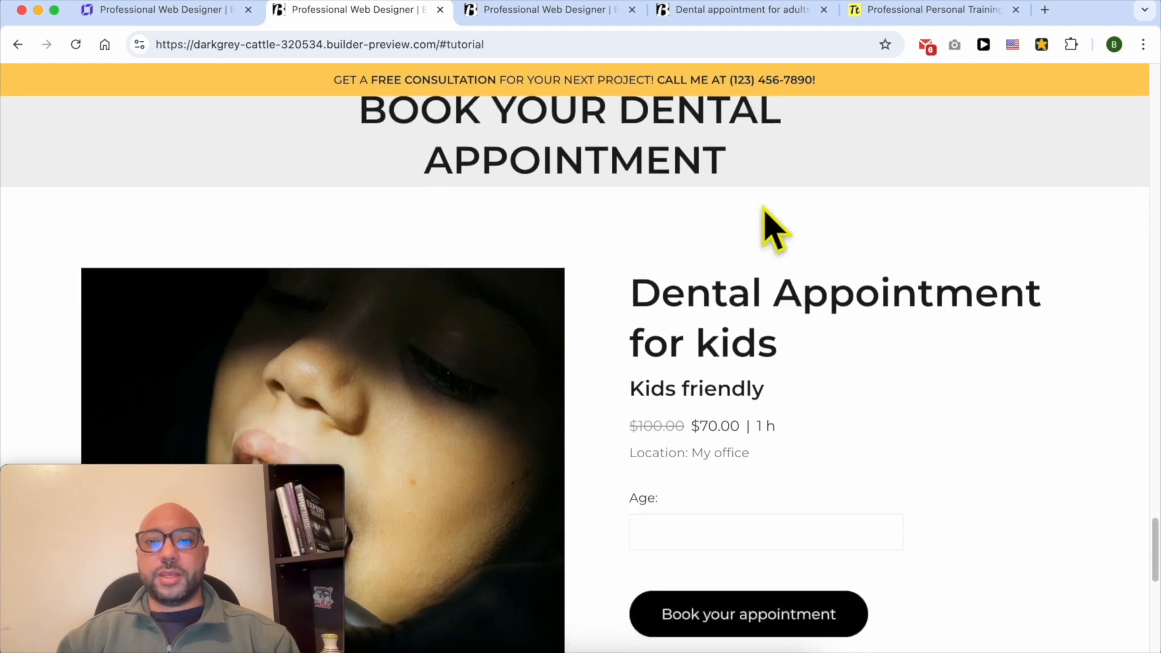
{"action": "left_click_drag", "start_coordinate": [806, 83], "coordinate": [347, 78]}
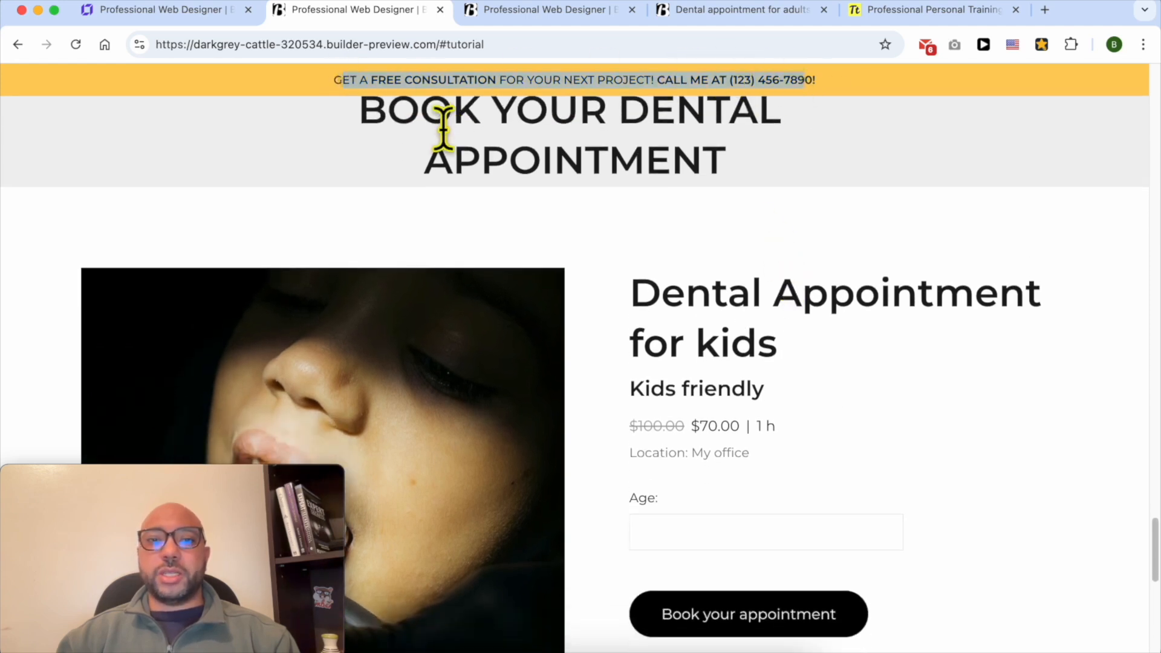
{"action": "scroll", "coordinate": [466, 160], "scroll_direction": "up", "scroll_amount": 10}
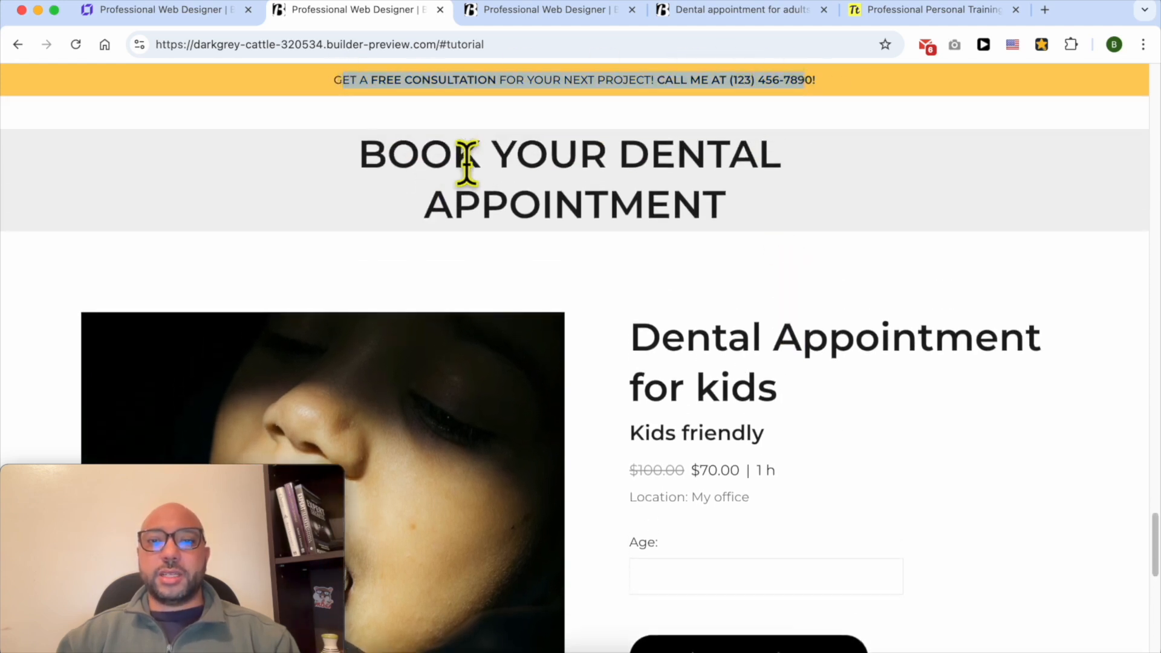
{"action": "scroll", "coordinate": [998, 161], "scroll_direction": "up", "scroll_amount": 10}
{"action": "scroll", "coordinate": [1011, 163], "scroll_direction": "down", "scroll_amount": 20}
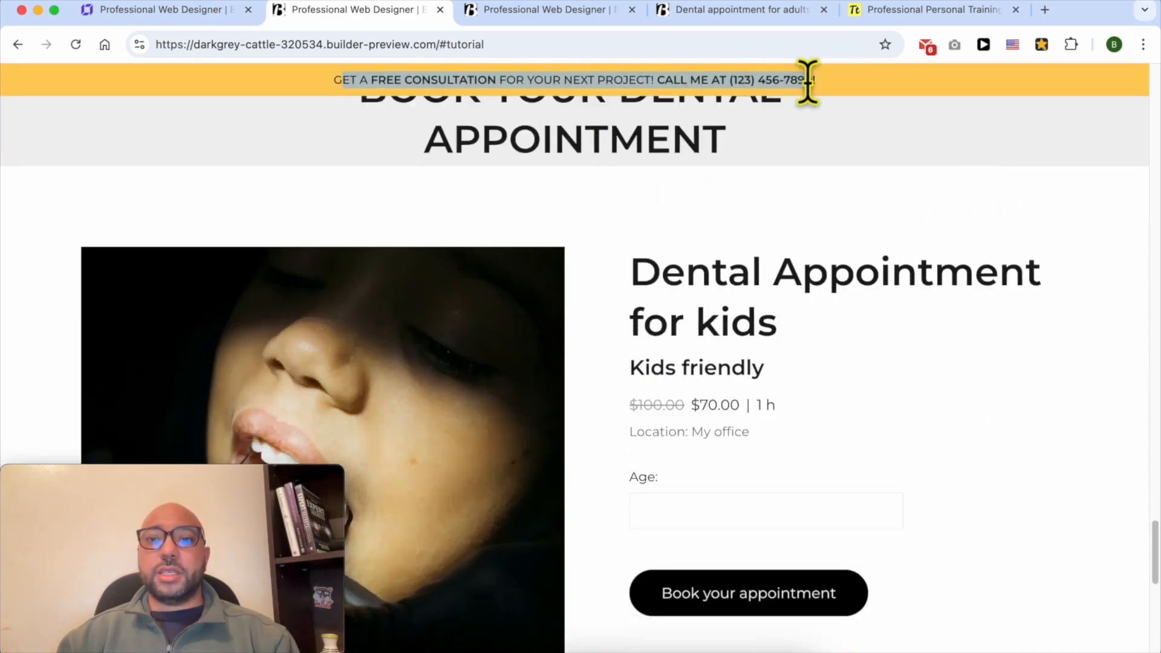
{"action": "left_click", "coordinate": [809, 81]}
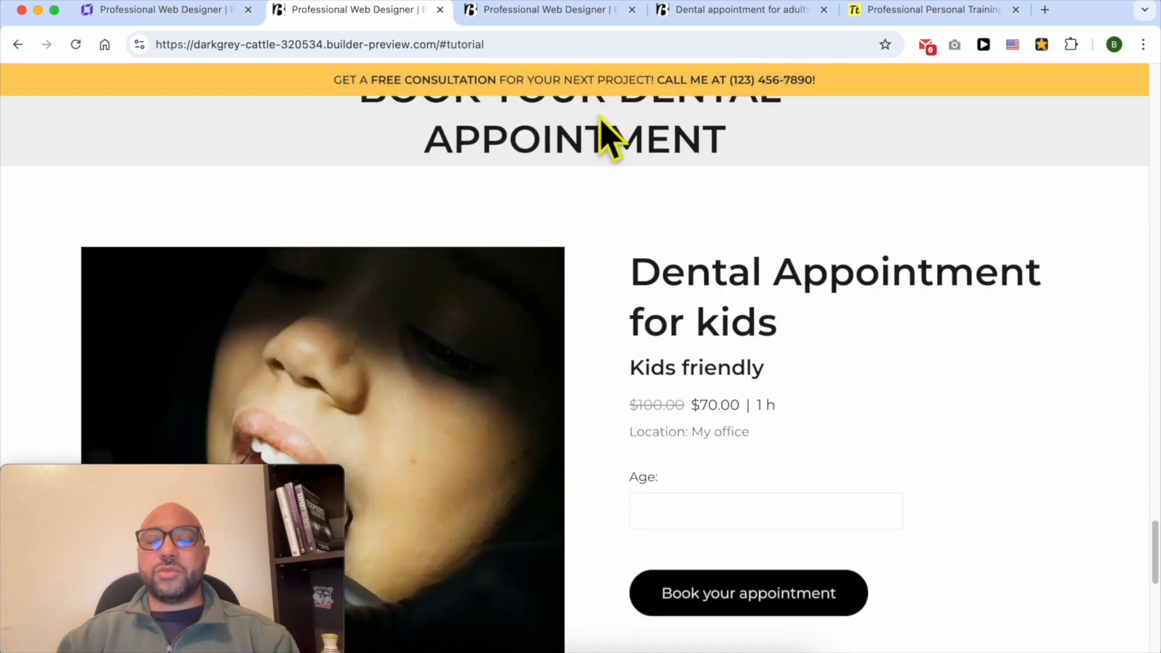
{"action": "triple_click", "coordinate": [480, 116]}
{"action": "scroll", "coordinate": [653, 317], "scroll_direction": "up", "scroll_amount": 2}
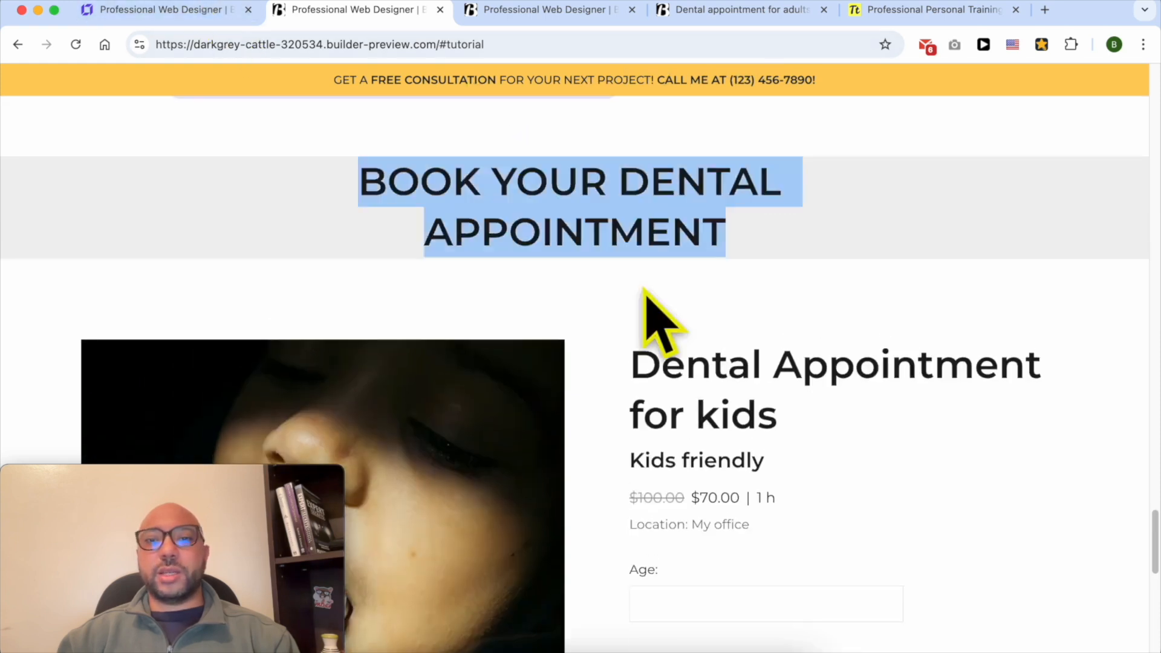